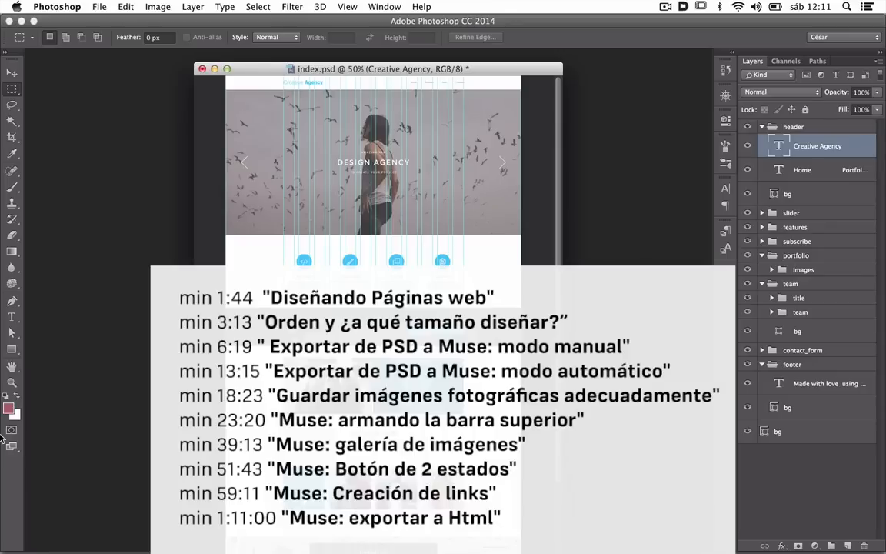
Step: Switch to Adobe Muse to view the Home page layout of the agency website
key(super+Tab)
key(super+Tab)
key(super+Tab)
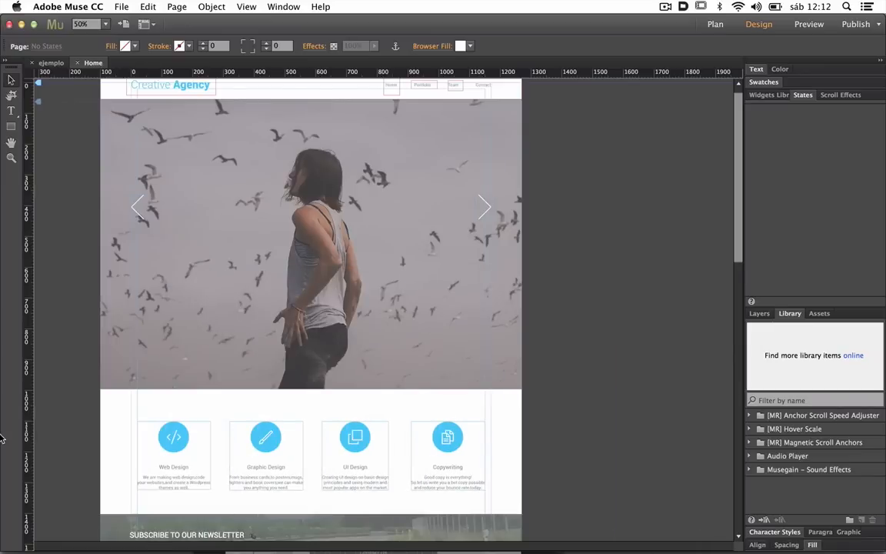
Step: Switch to Safari and adjust the zoom of the Creative Agency site preview to a comfortable viewing size
key(super+Tab)
key(super+Tab)
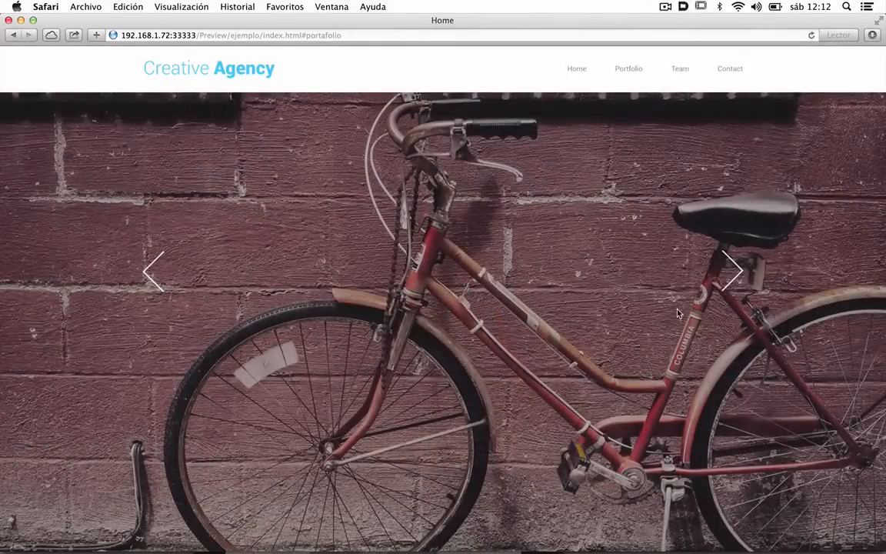
key(super+minus)
key(super+minus)
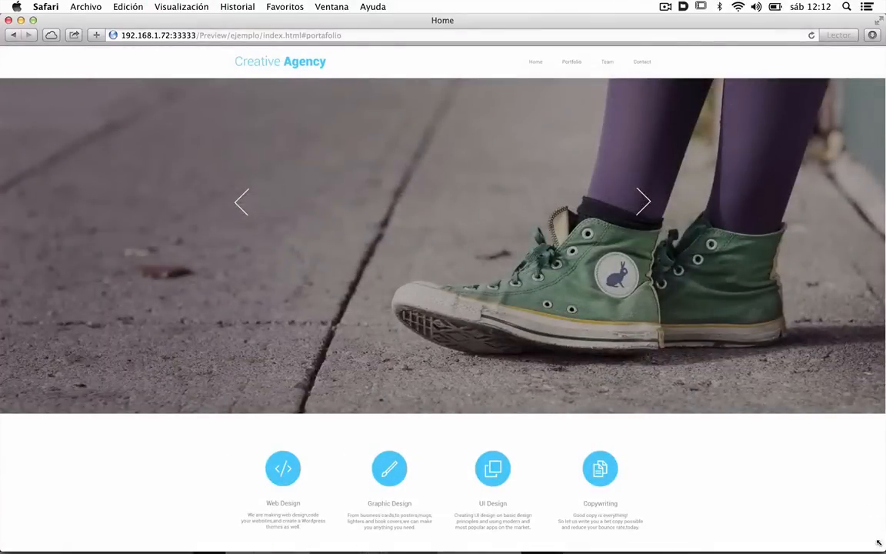
mouse_move(879, 543)
mouse_down()
mouse_move(633, 447)
mouse_move(737, 538)
mouse_move(658, 462)
mouse_move(803, 489)
mouse_move(885, 550)
mouse_up()
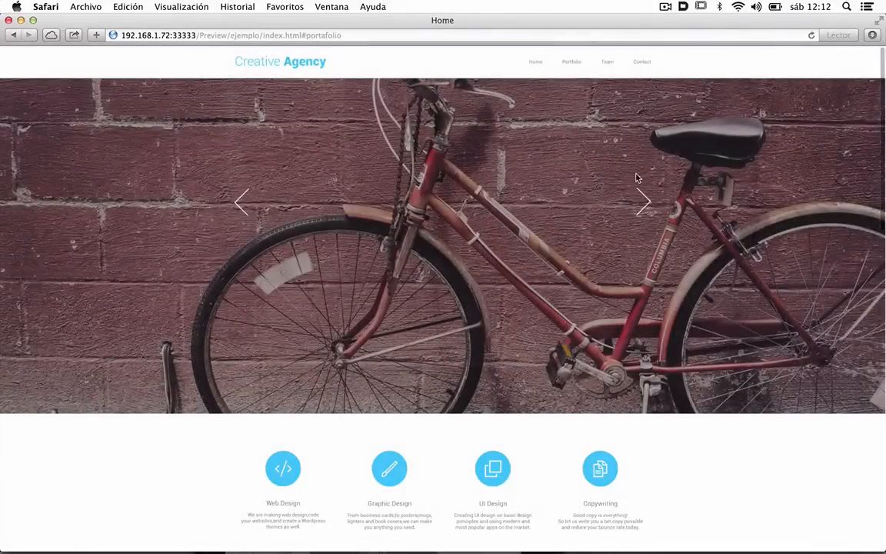
key(super+plus)
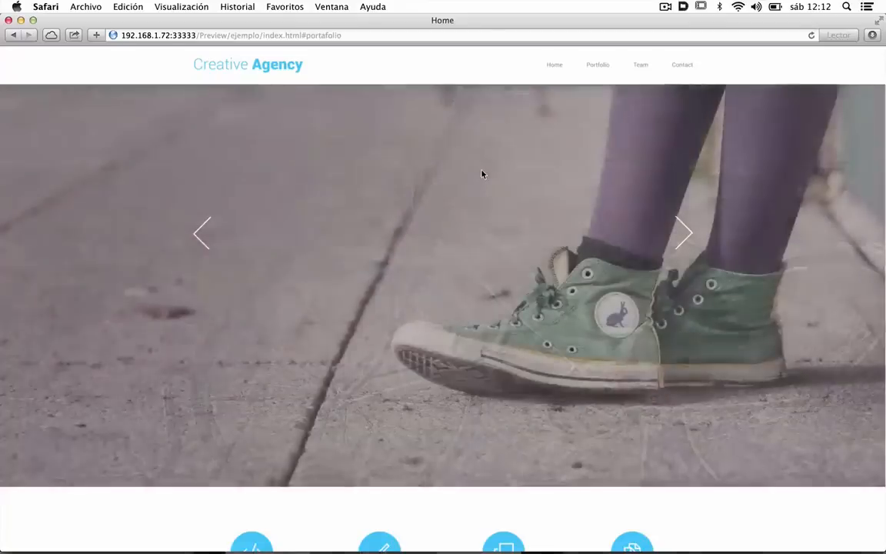
Step: Review the site preview's features, newsletter and team sections, and test the Portfolio navigation link
scroll(481, 175, down, 5)
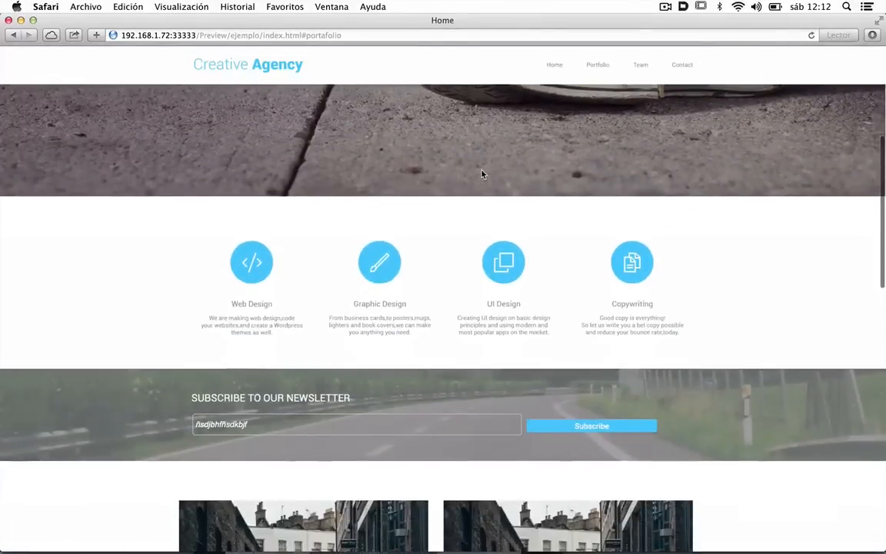
scroll(569, 187, down, 1)
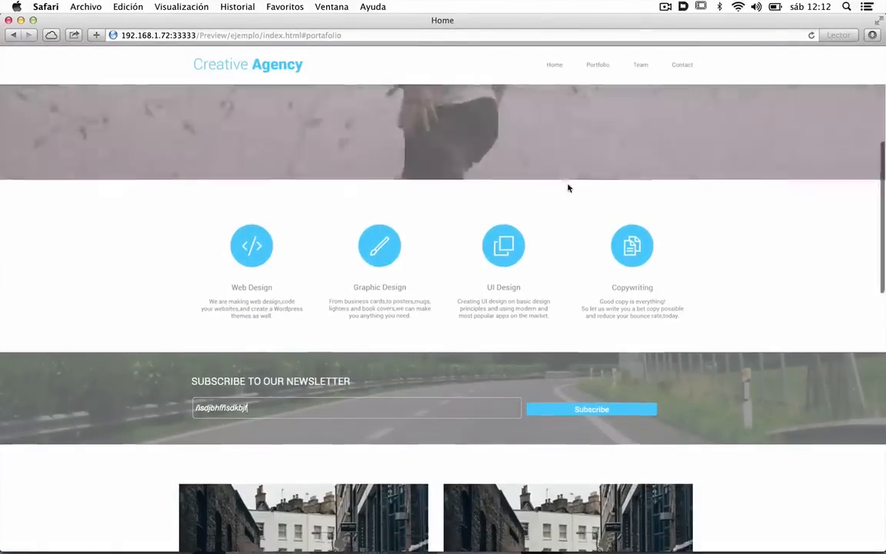
scroll(569, 177, down, 2)
scroll(584, 146, up, 7)
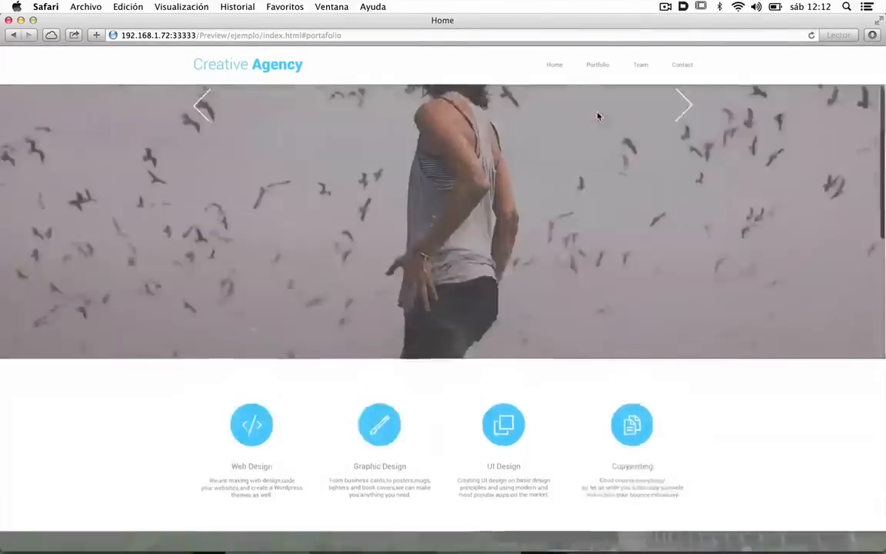
click(597, 66)
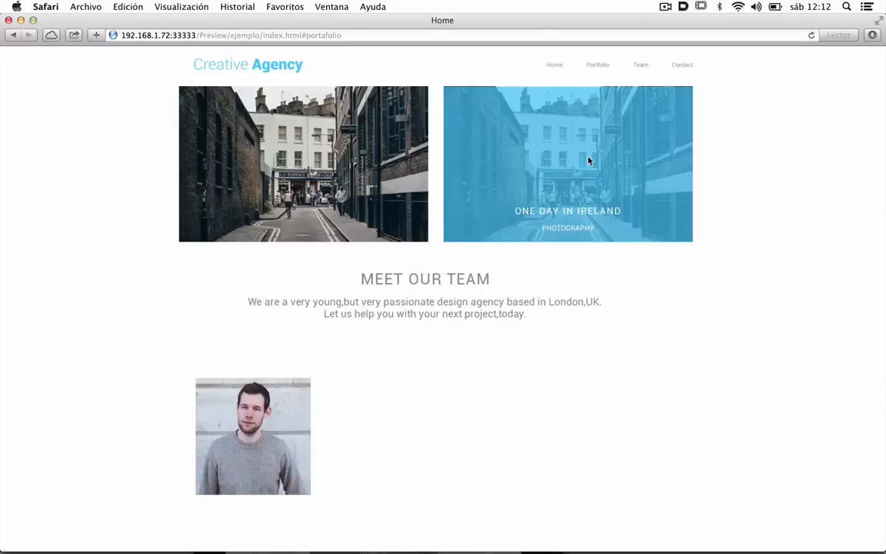
scroll(758, 228, up, 4)
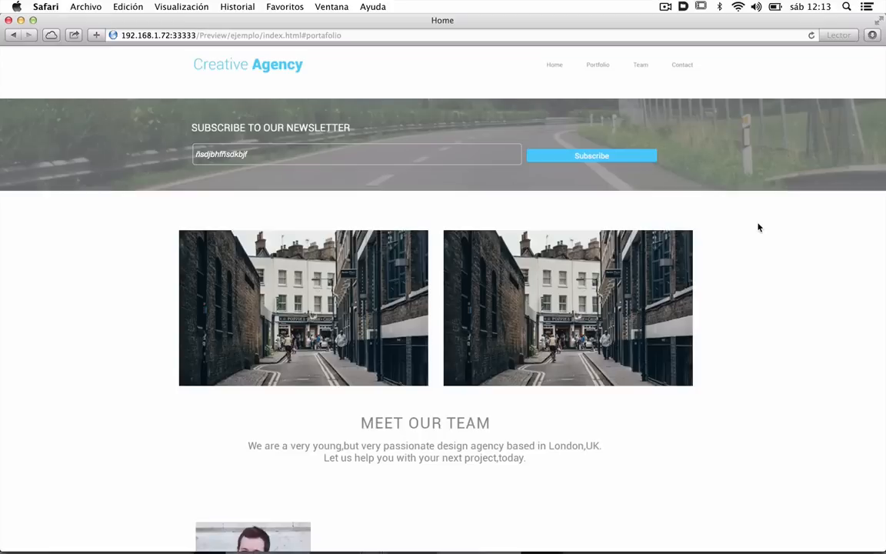
scroll(758, 227, up, 15)
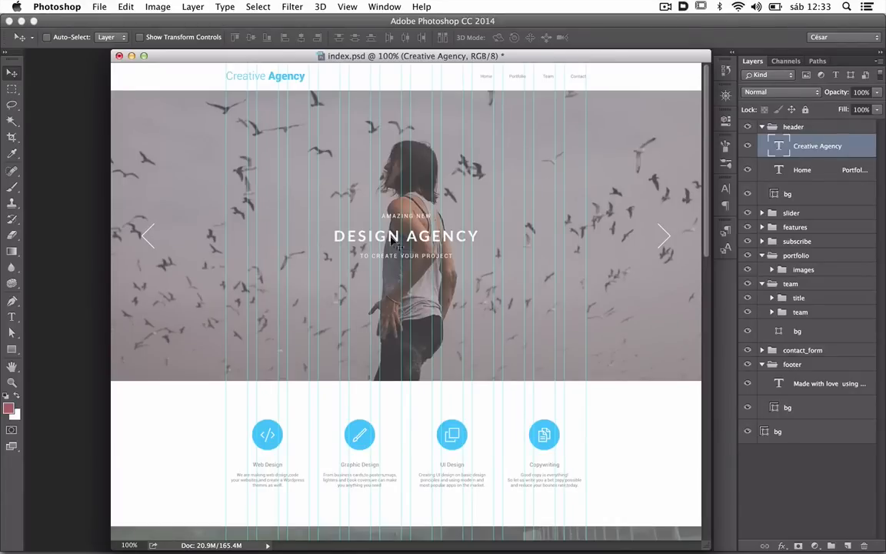
Step: Examine the full index.psd web design in Photoshop, from the header and slider to the contact form and footer
scroll(451, 246, down, 15)
scroll(451, 246, up, 15)
scroll(452, 244, down, 10)
scroll(452, 244, up, 10)
scroll(447, 242, down, 10)
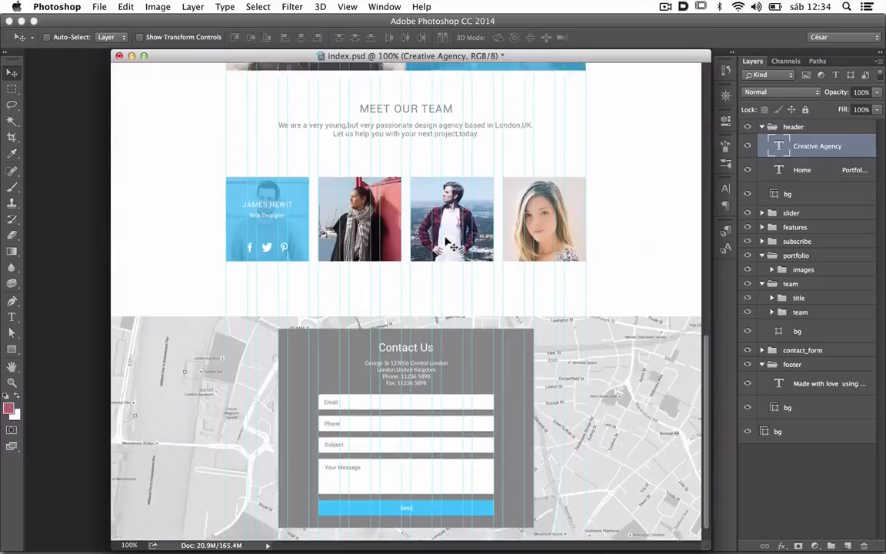
scroll(448, 242, up, 10)
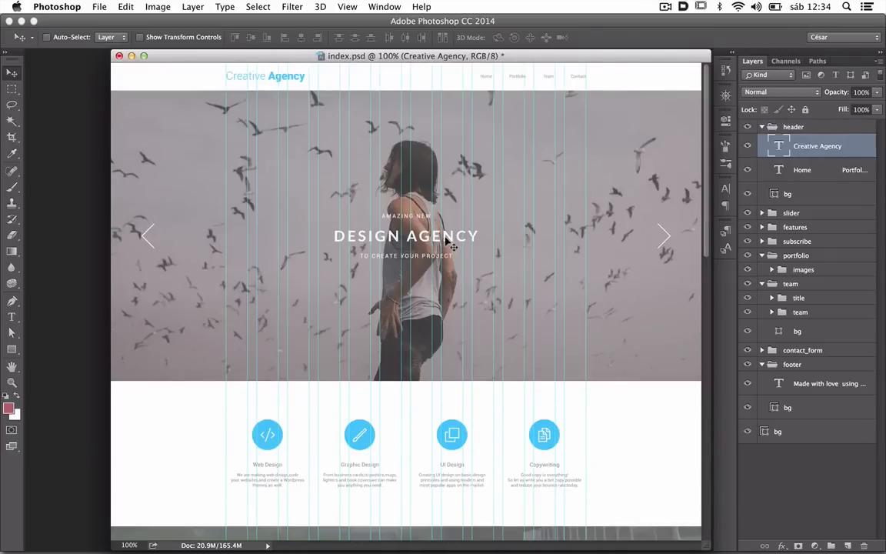
scroll(447, 243, down, 10)
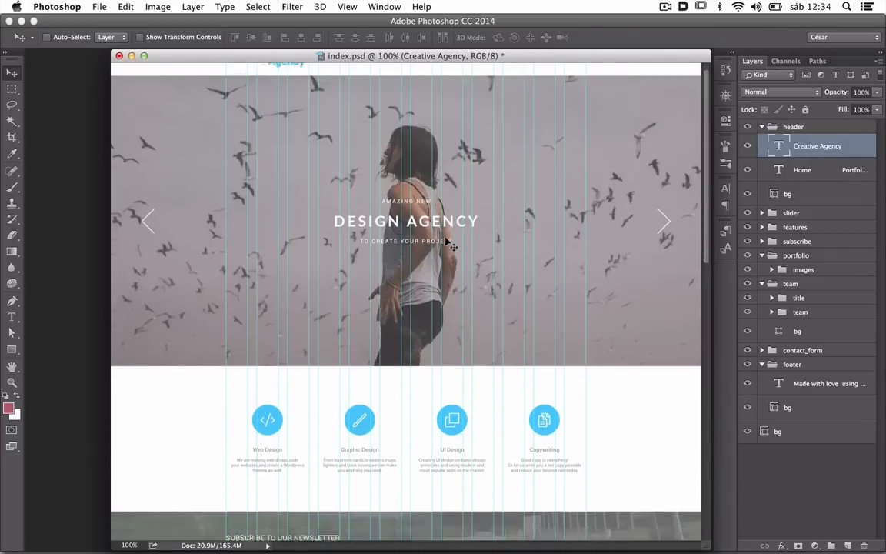
scroll(447, 242, up, 10)
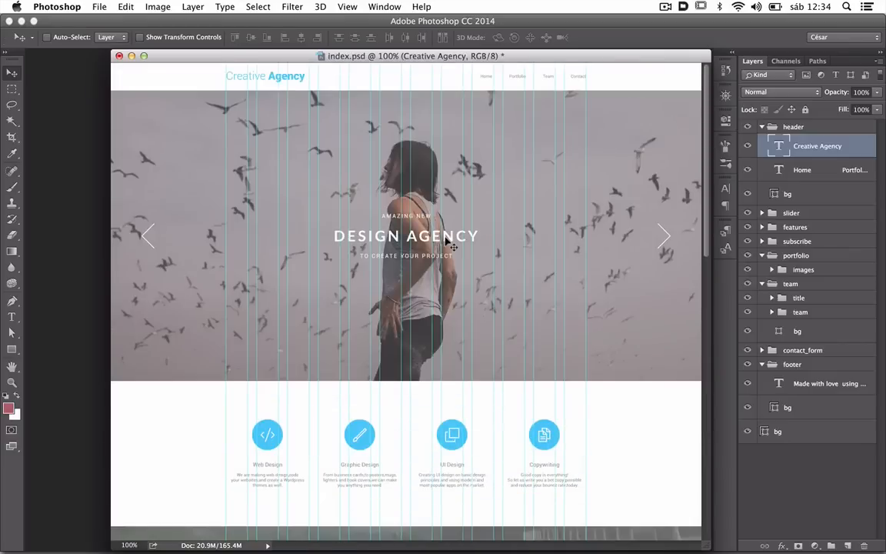
scroll(450, 244, down, 10)
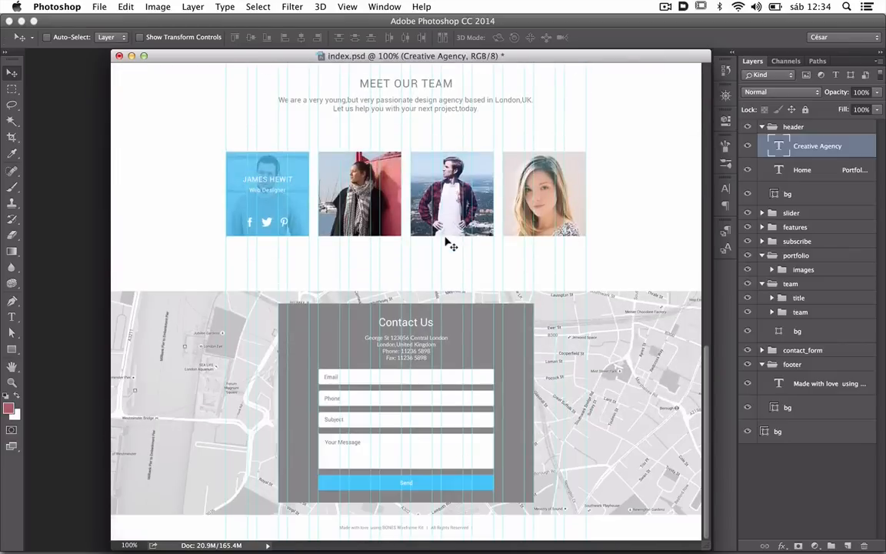
scroll(450, 244, up, 10)
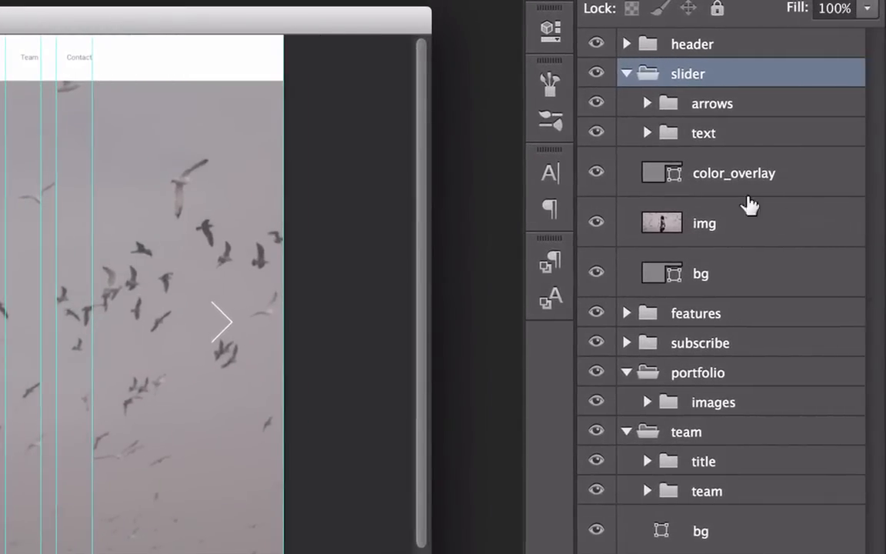
Step: Select the slider layer group and collapse it
scroll(326, 157, down, 2)
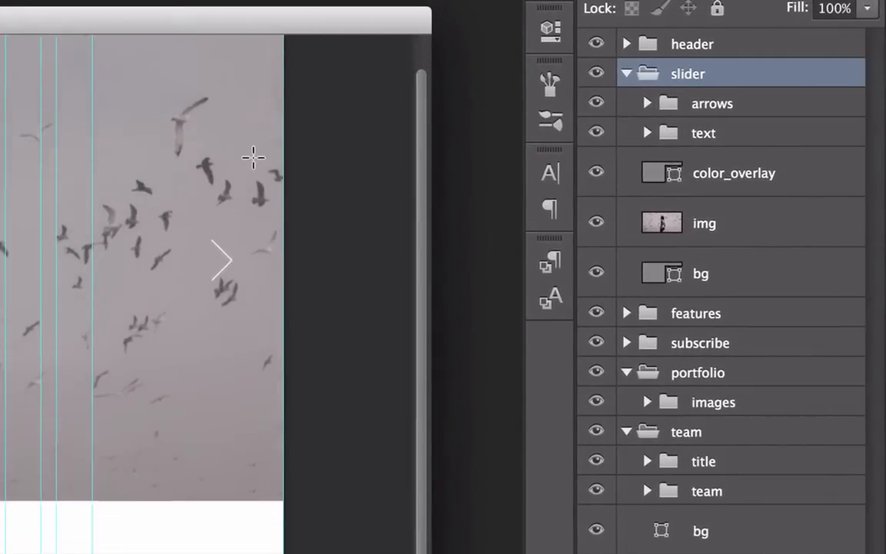
scroll(253, 158, down, 15)
scroll(253, 157, up, 15)
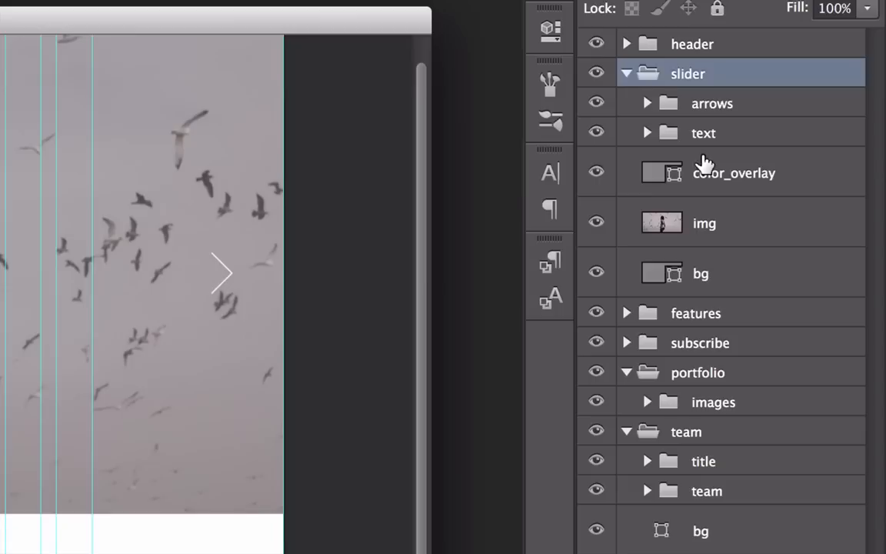
scroll(187, 182, down, 1)
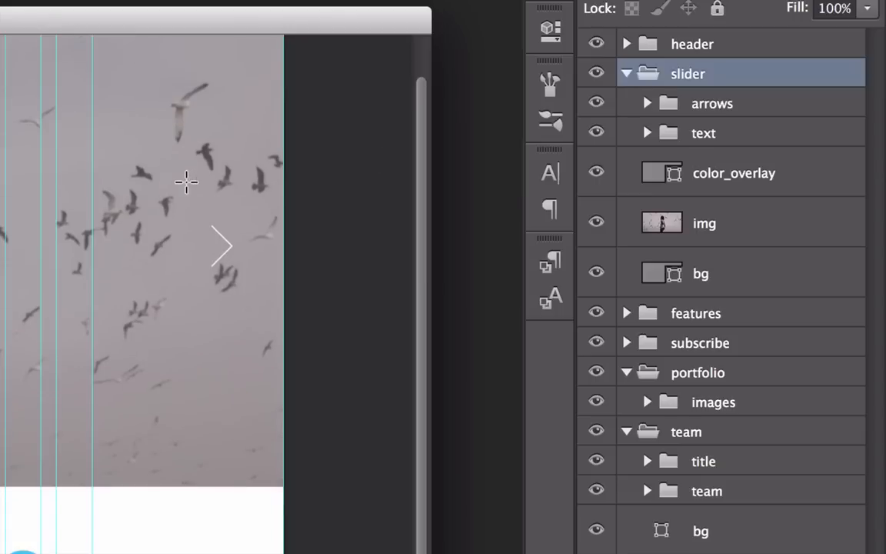
click(635, 313)
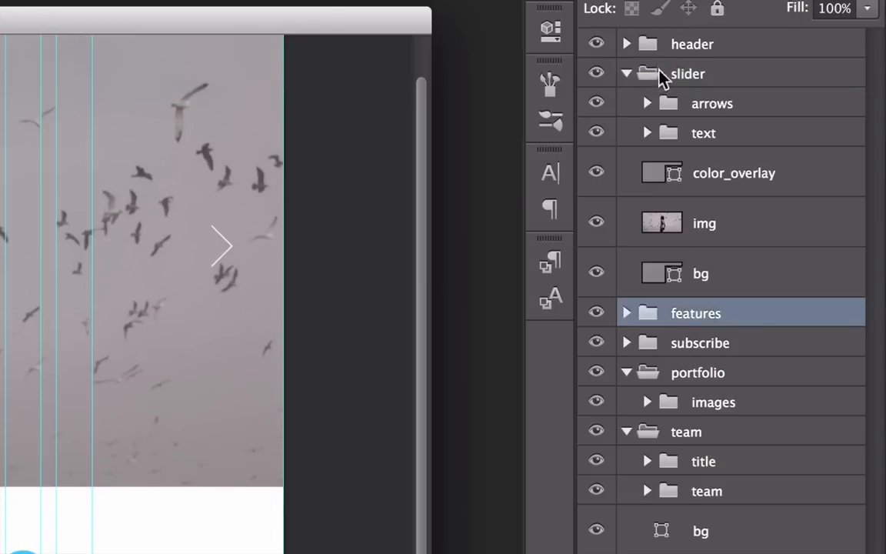
click(643, 73)
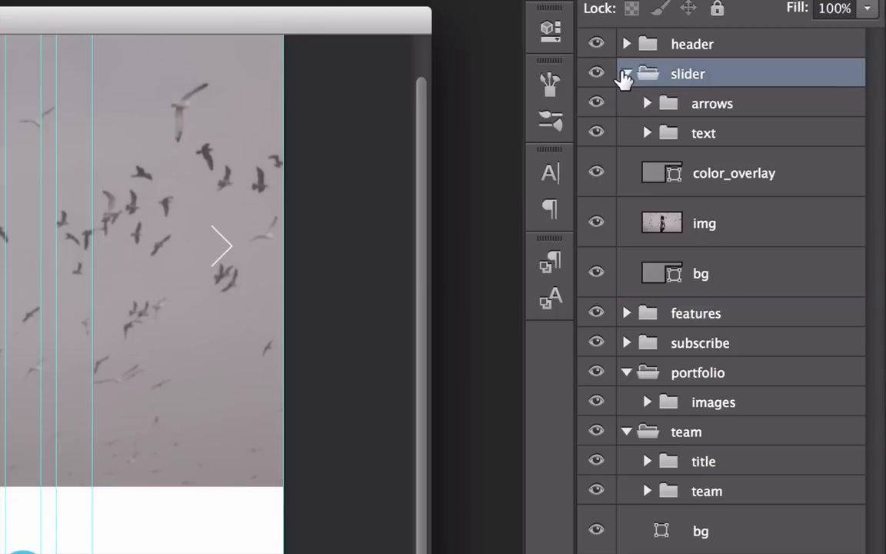
click(626, 74)
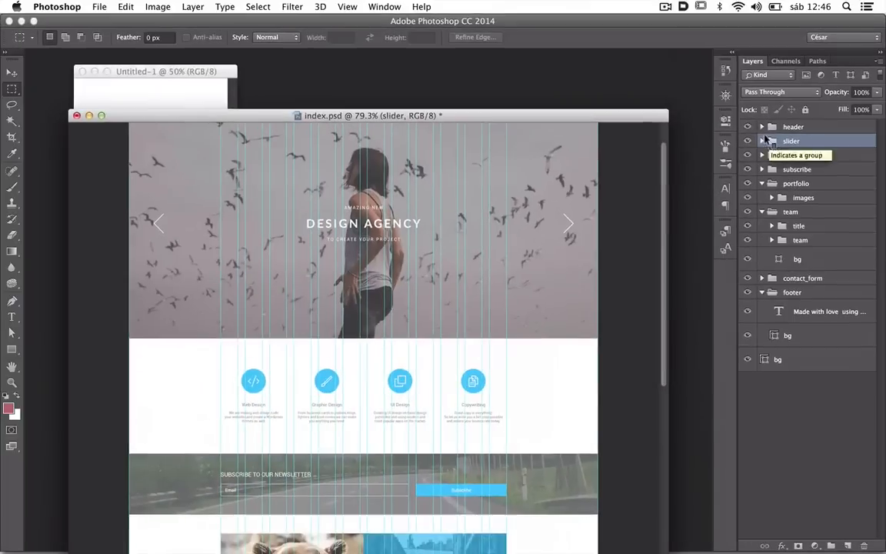
Step: Inspect the slider area up close, restore the view to 100%, and check the document's pixel dimensions in Image Size
drag(383, 221, 422, 209)
scroll(422, 208, right, 5)
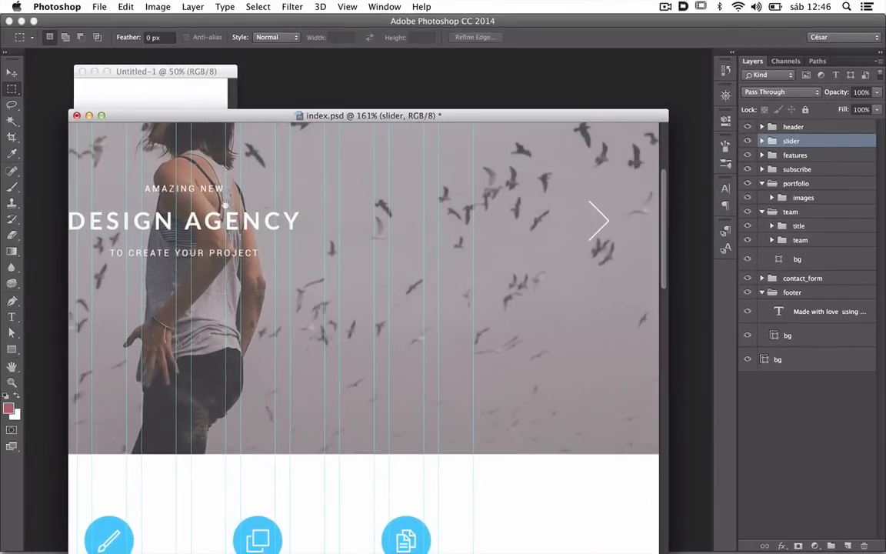
drag(351, 222, 531, 232)
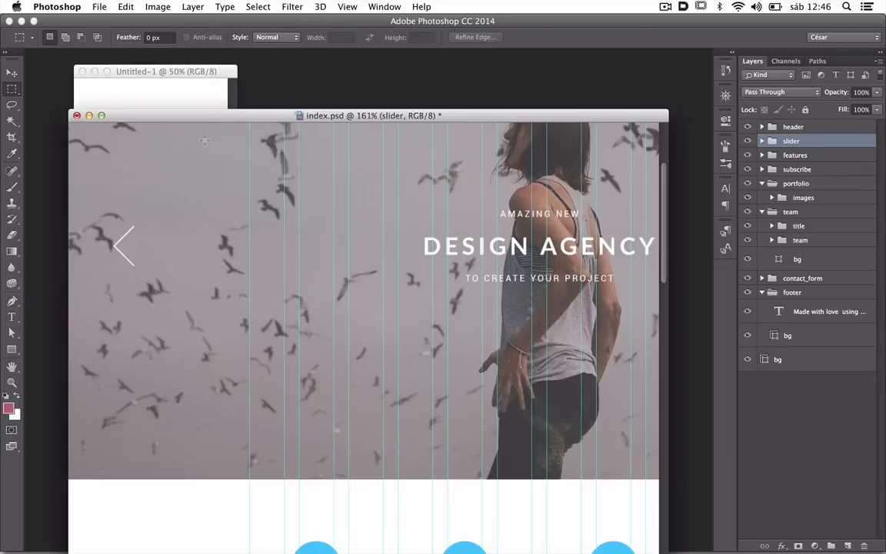
key(super+1)
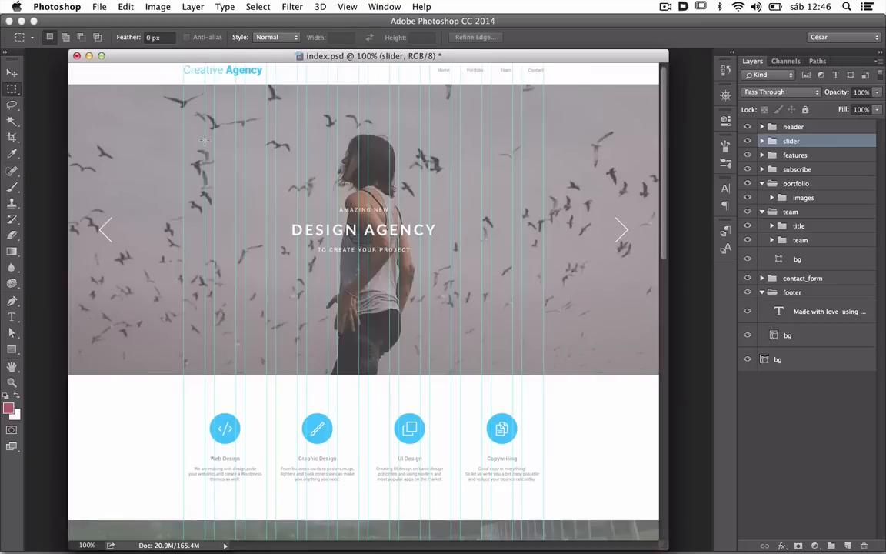
key(super+alt+i)
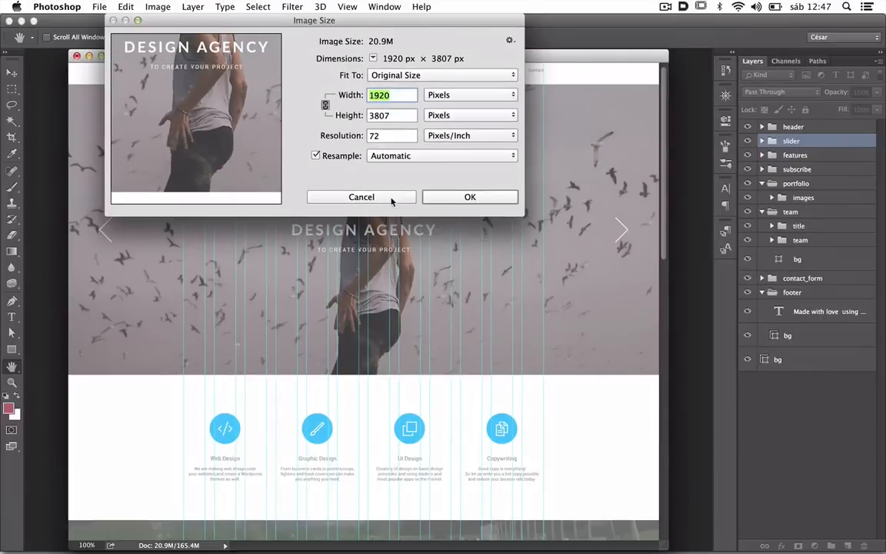
click(361, 197)
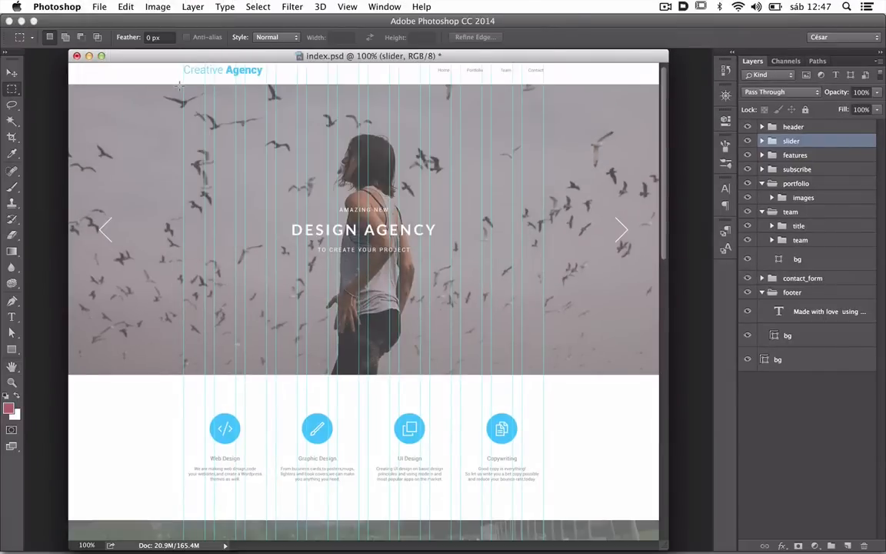
Step: Mark the content width between the outermost guides with a rectangular selection over the slider image, and clear the selection
drag(176, 84, 541, 207)
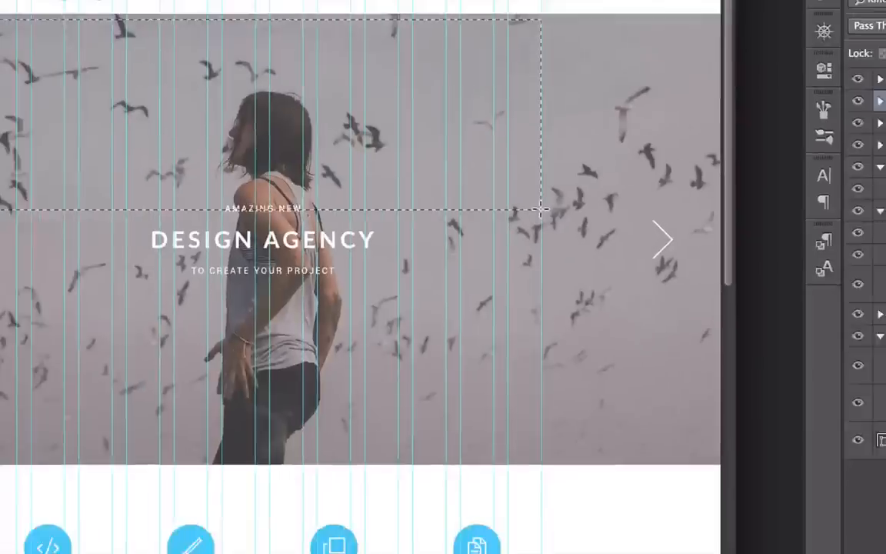
click(136, 160)
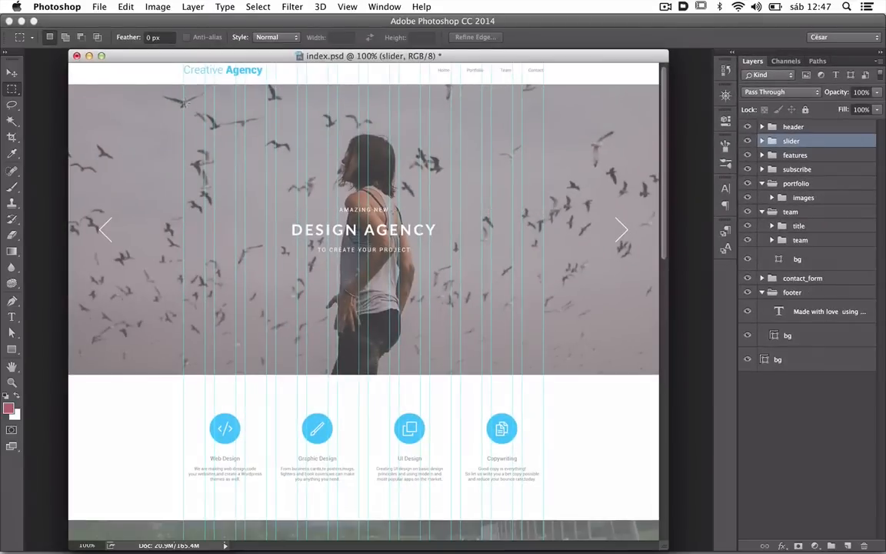
drag(183, 101, 526, 229)
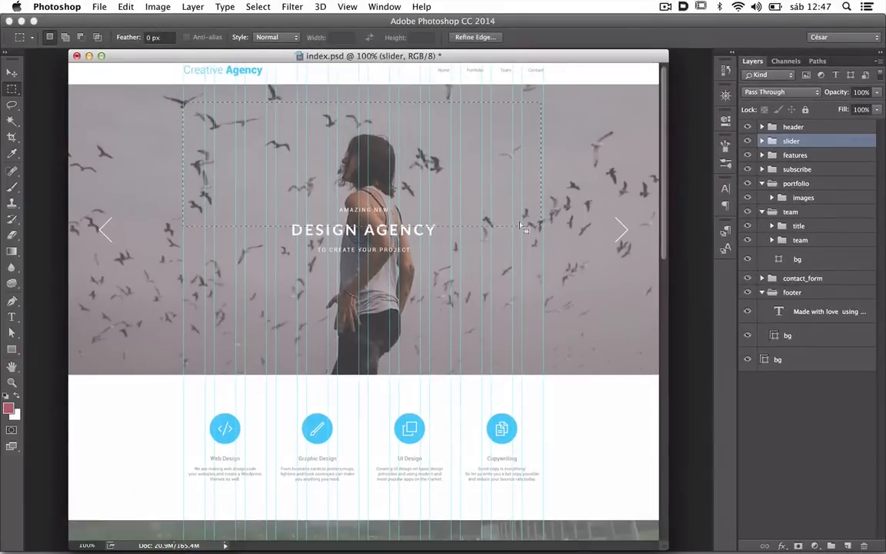
scroll(372, 205, down, 15)
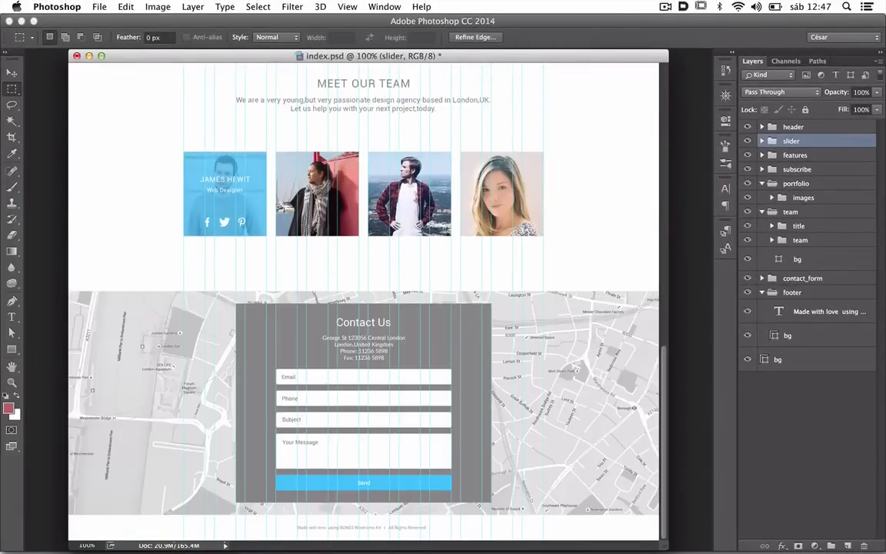
scroll(183, 162, up, 15)
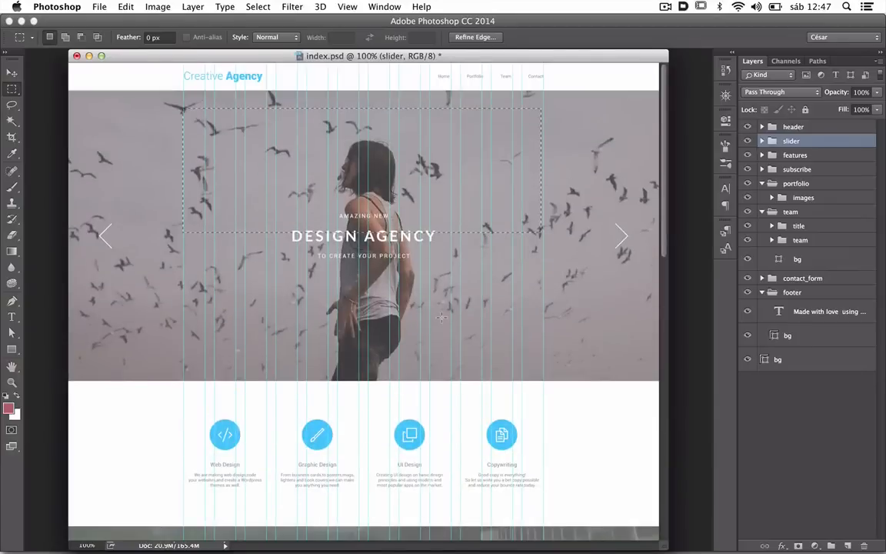
click(113, 146)
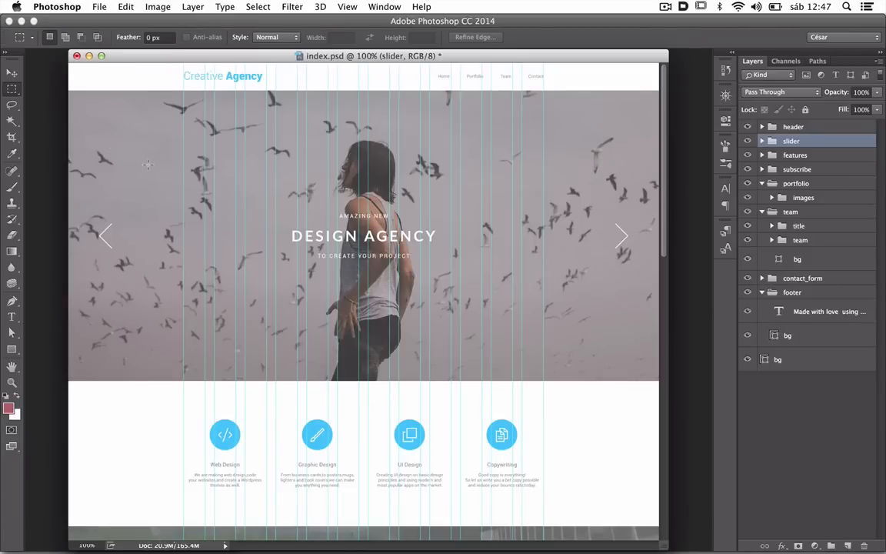
scroll(147, 164, down, 10)
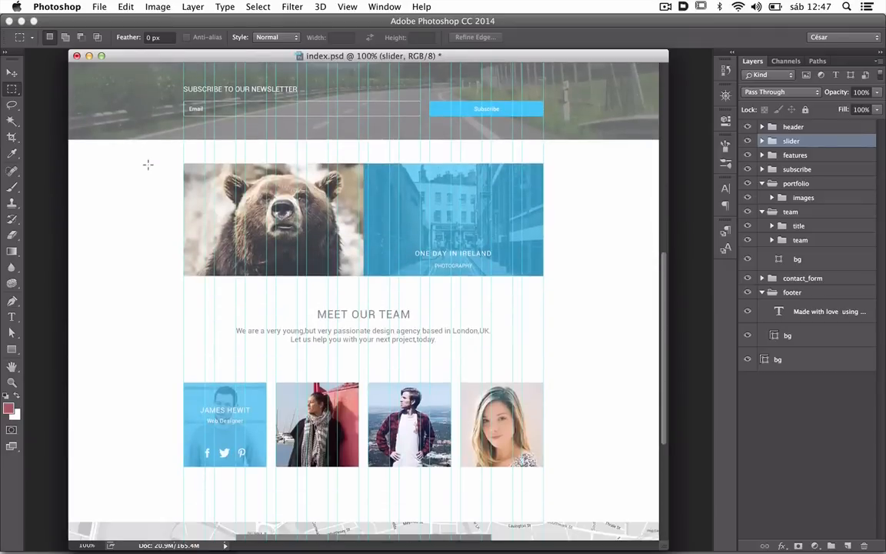
Step: Start a new document and set its width to 960 pixels
scroll(148, 164, down, 5)
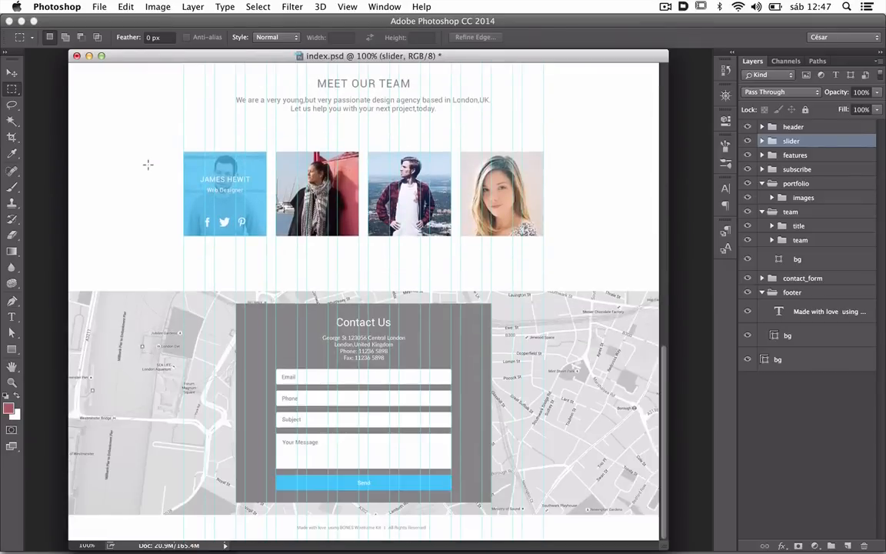
scroll(148, 164, up, 15)
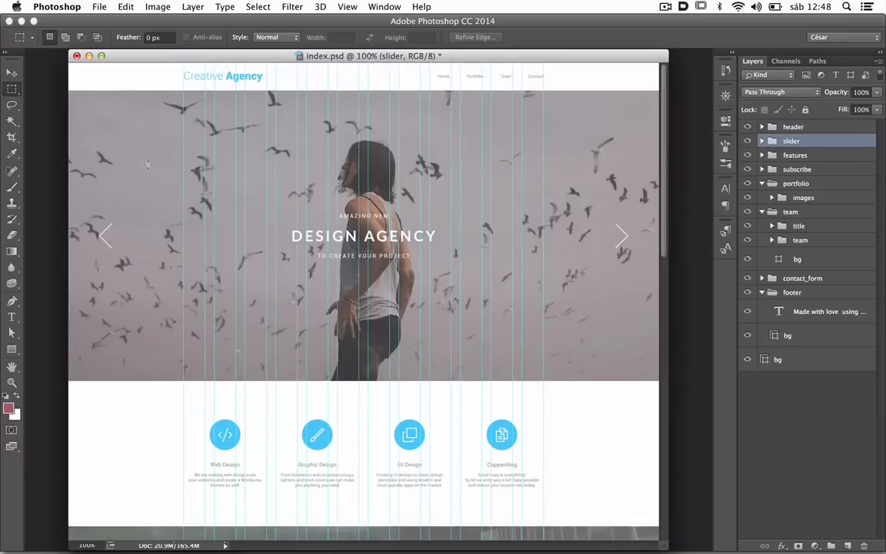
key(super+n)
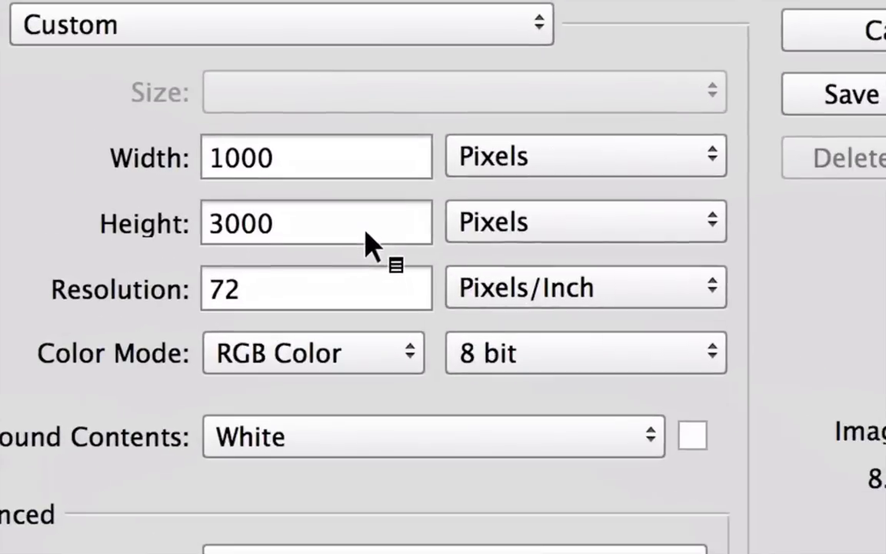
drag(302, 165, 193, 160)
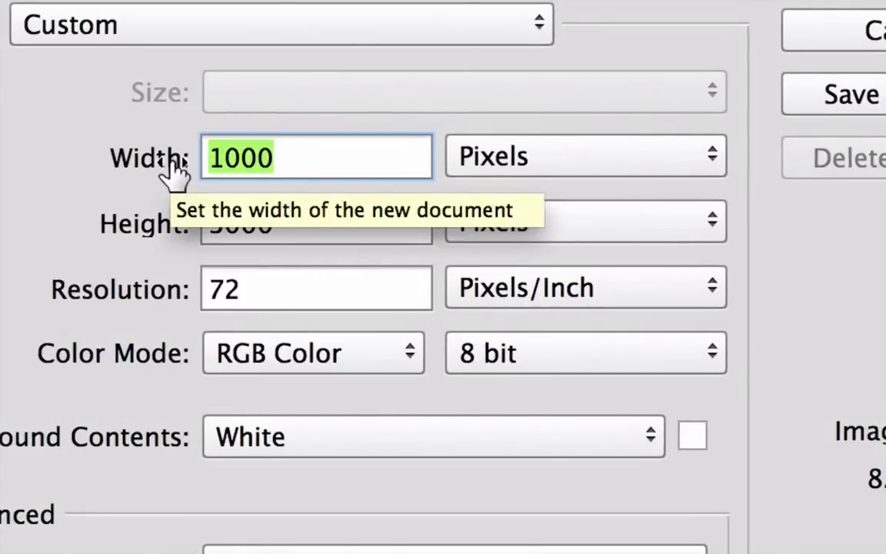
text(960)
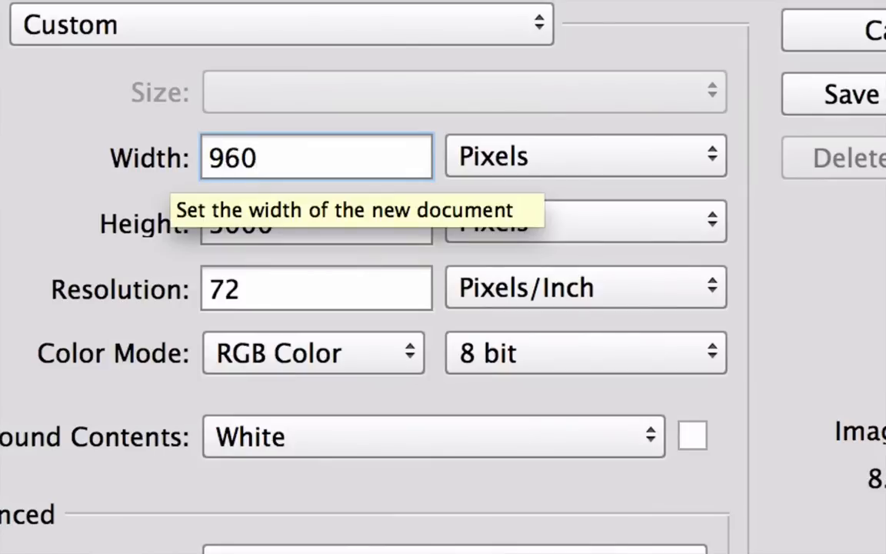
Step: Switch the new document's width to 1170 pixels and back to 960 pixels
key(BackSpace)
key(BackSpace)
key(BackSpace)
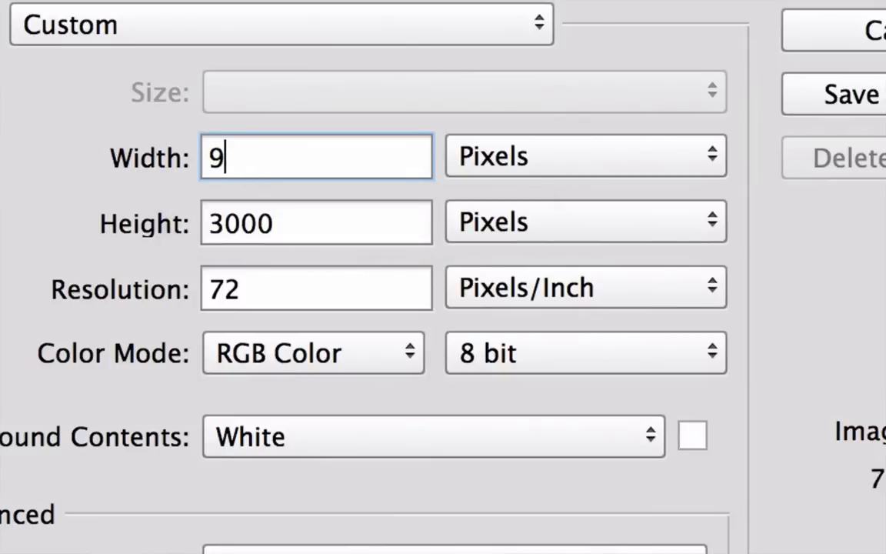
text(1170)
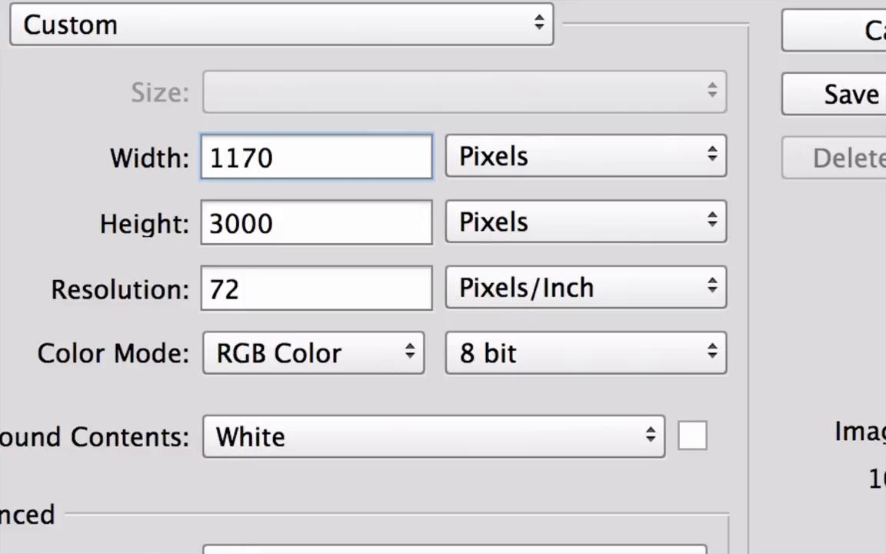
key(BackSpace)
key(BackSpace)
key(BackSpace)
key(BackSpace)
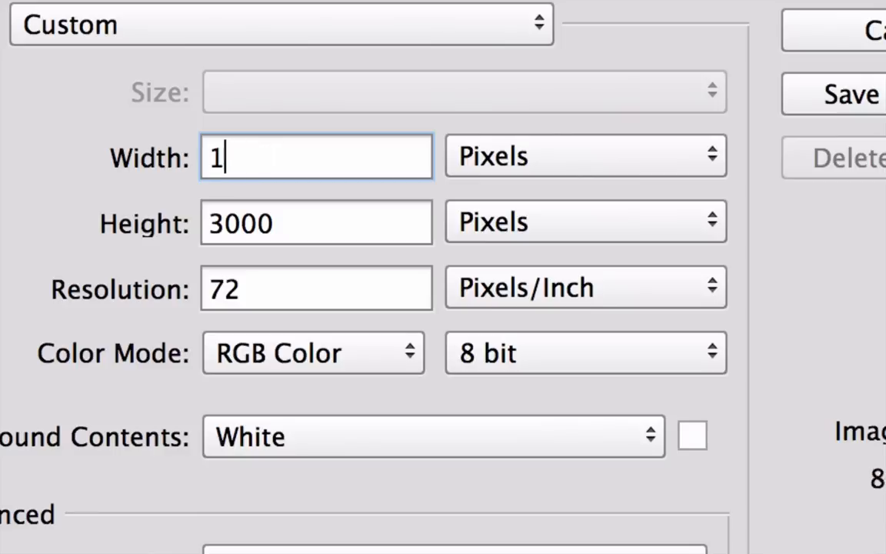
text(960)
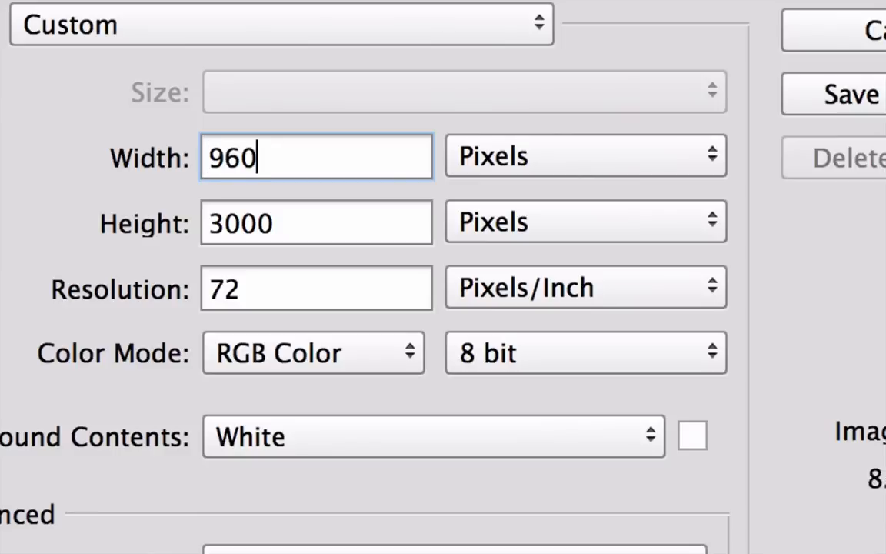
Step: Set the new document's width to 1170 pixels and create it with a height of 3000 pixels
key(BackSpace)
key(BackSpace)
key(BackSpace)
text(1170)
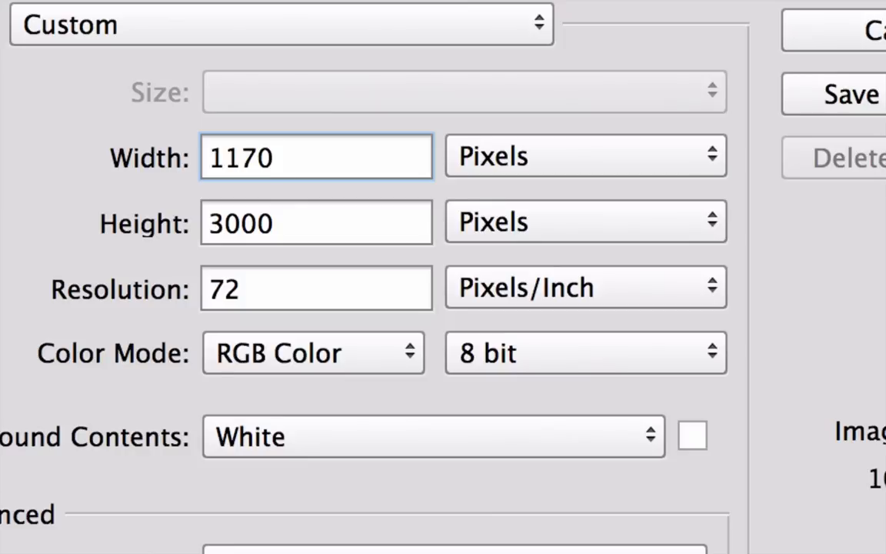
click(301, 222)
drag(300, 222, 181, 229)
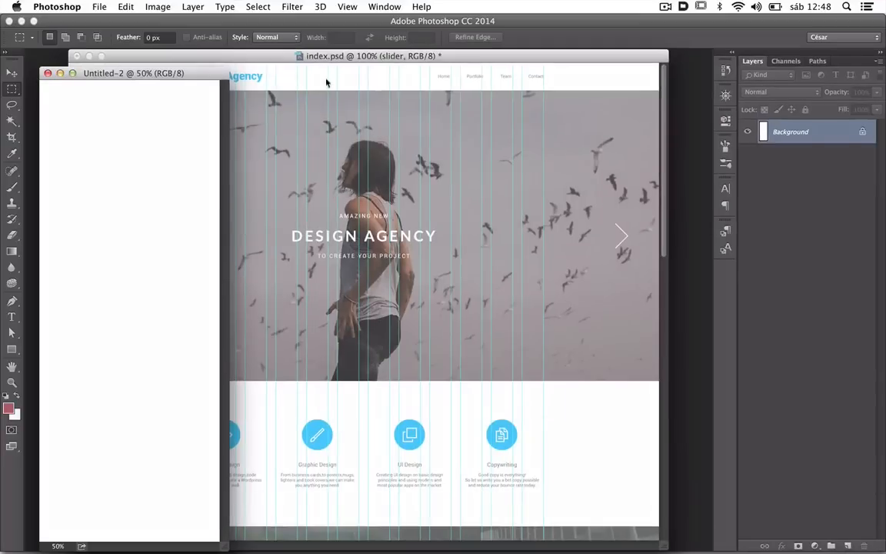
Step: Compare the blank document with the index.psd layout and mark the content width between the outermost guides with a rectangular selection
drag(206, 76, 466, 68)
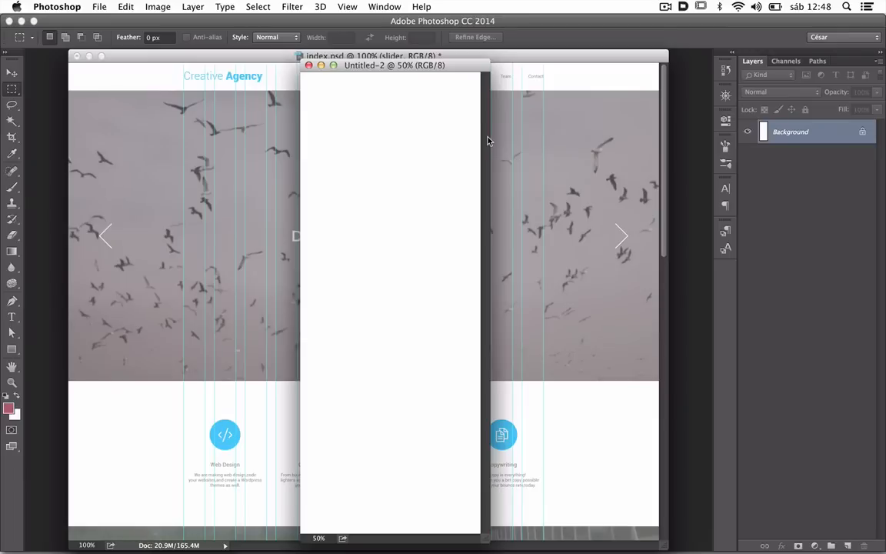
click(483, 74)
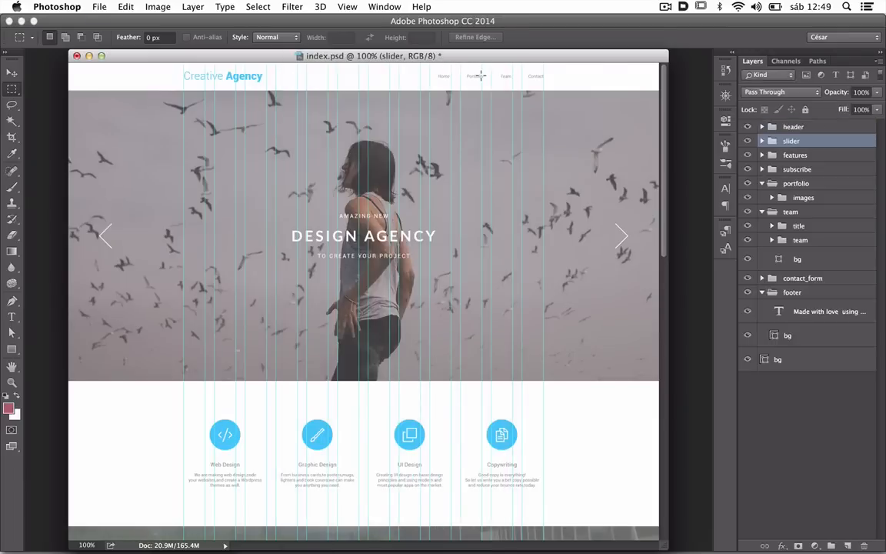
drag(183, 137, 542, 290)
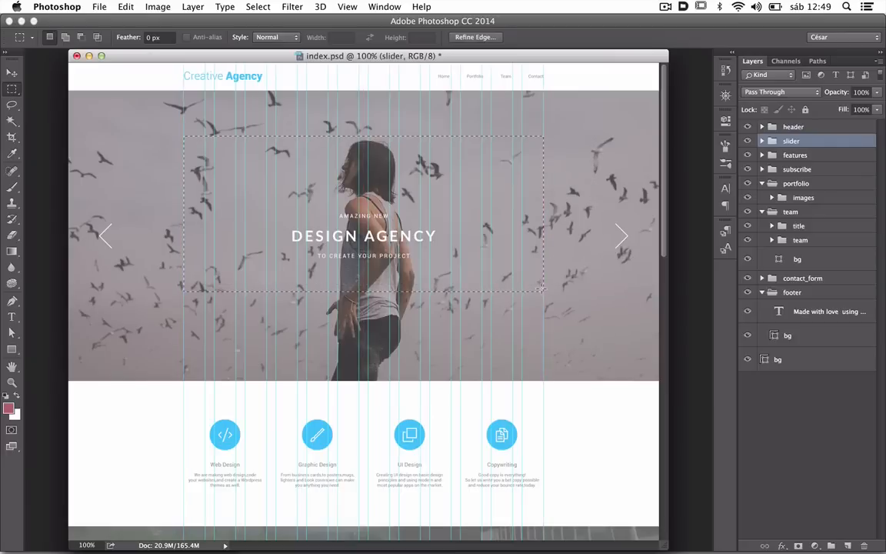
scroll(502, 266, down, 10)
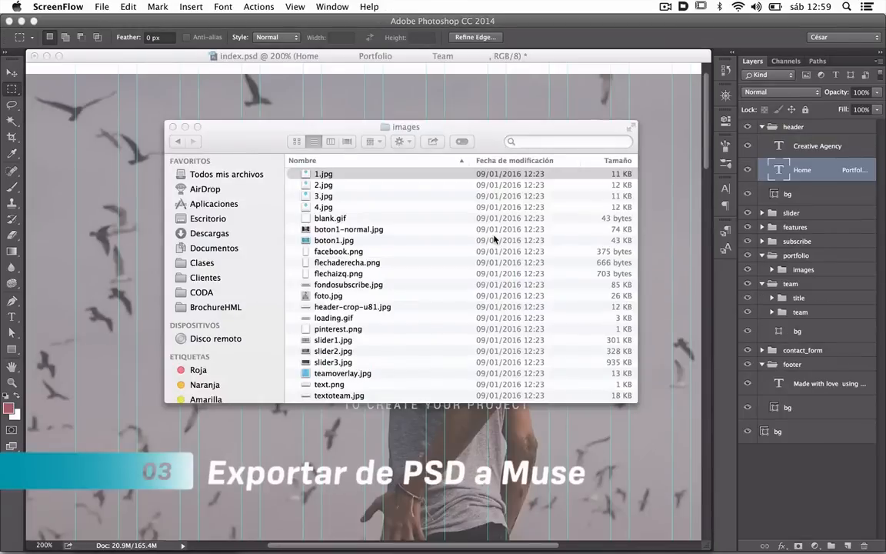
Step: Switch to the images folder in Finder and preview its files one after another from 1.jpg to u229-17.png
click(429, 176)
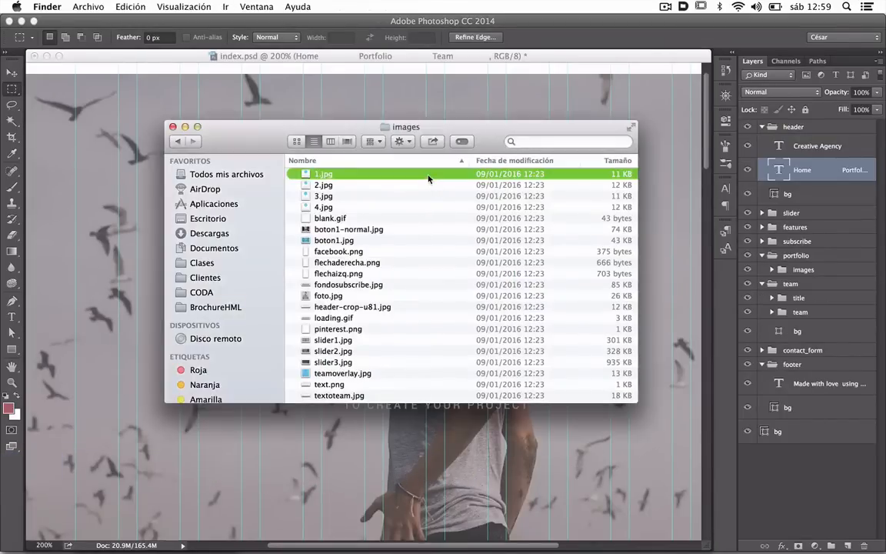
key(space)
key(Down)
key(Down)
key(Down)
key(Down)
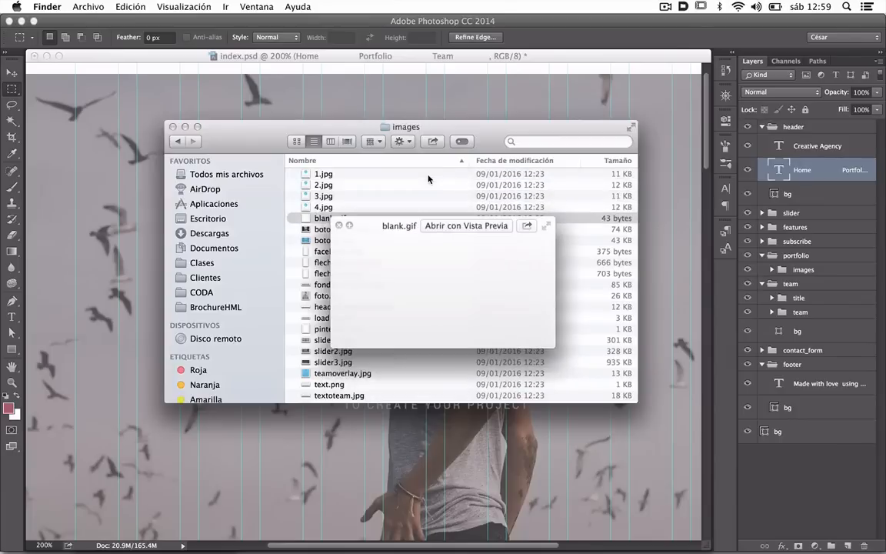
key(Down)
key(Down)
key(Down)
key(Down)
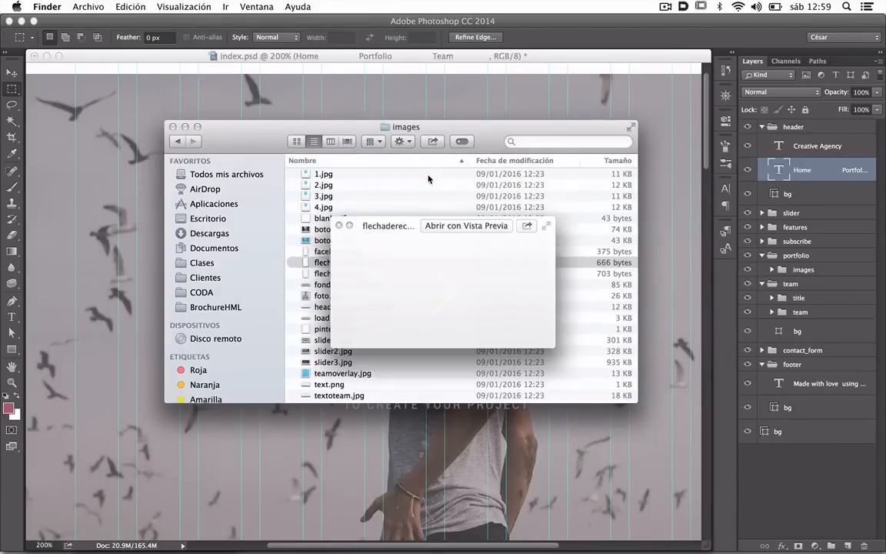
key(Down)
key(Down)
key(Down)
key(Down)
key(Down)
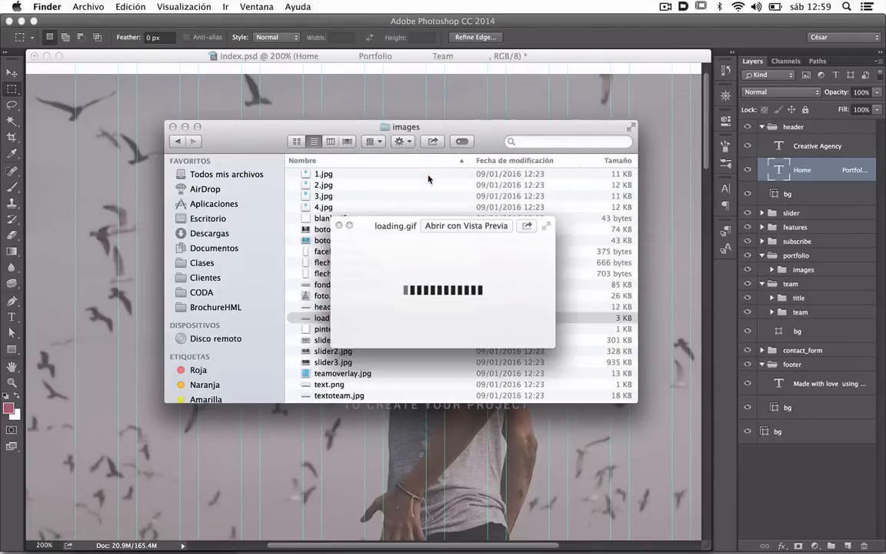
key(Down)
key(Down)
key(Down)
key(Down)
key(Down)
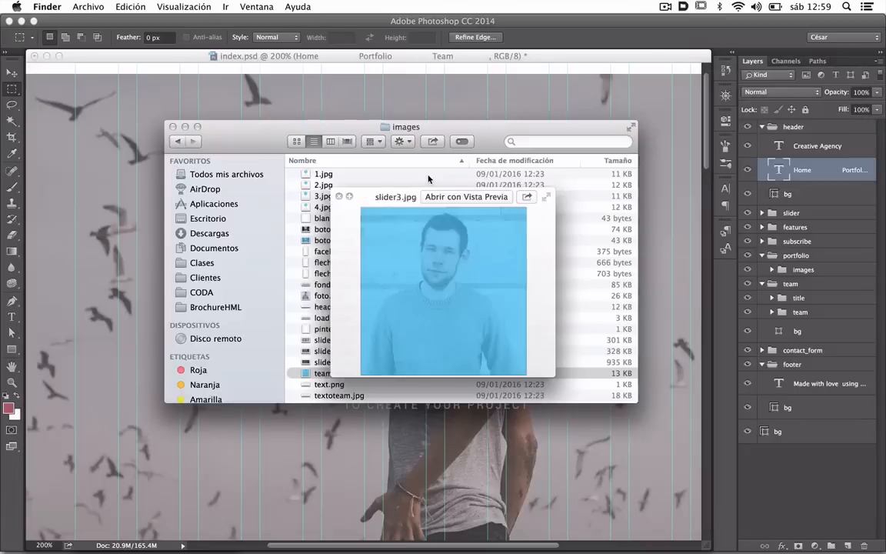
key(Down)
key(Down)
key(Down)
key(Down)
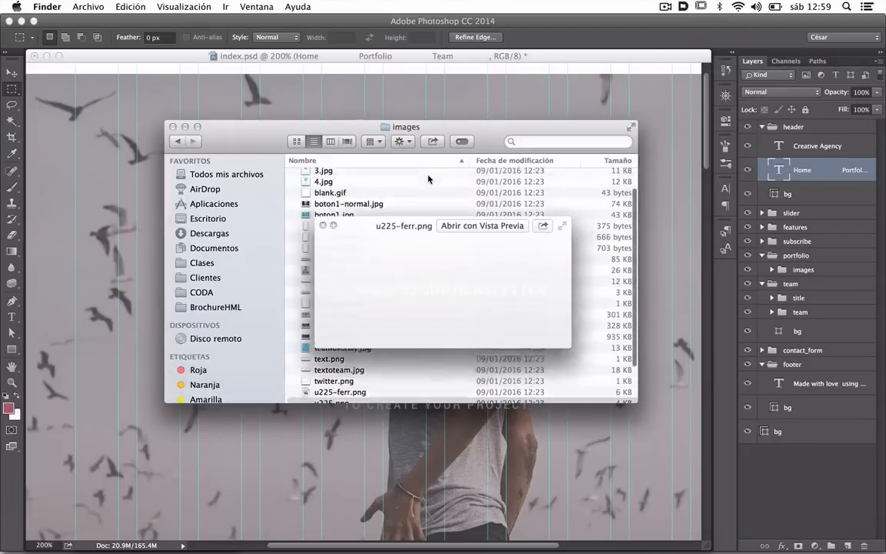
key(Down)
key(Down)
key(Down)
key(Down)
key(Down)
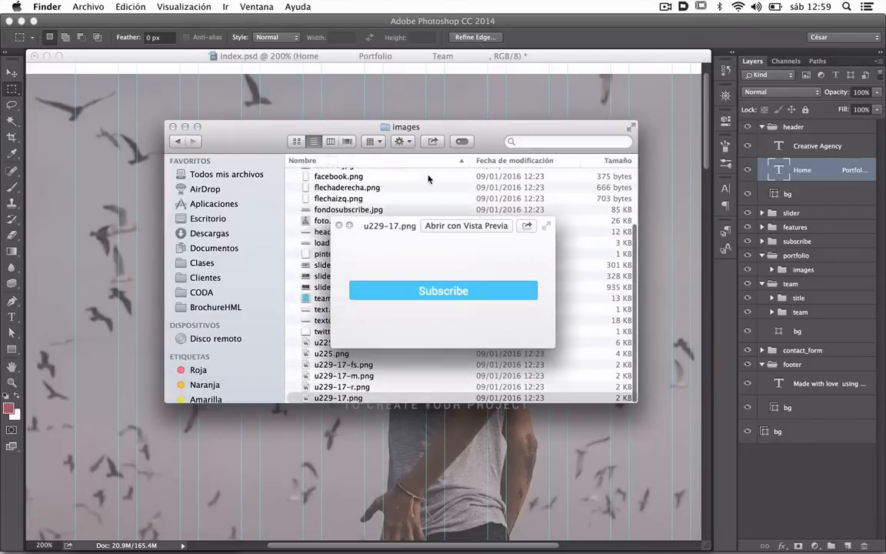
key(space)
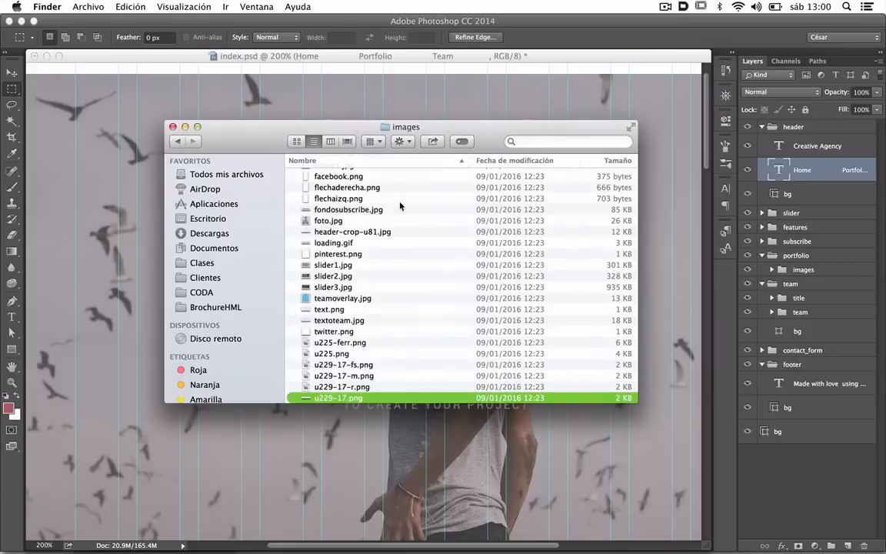
Step: Preview the exported images in reverse order from u229-17.png back to fondosubscribe.jpg, and close the preview
key(space)
key(Up)
key(Up)
key(Up)
key(Up)
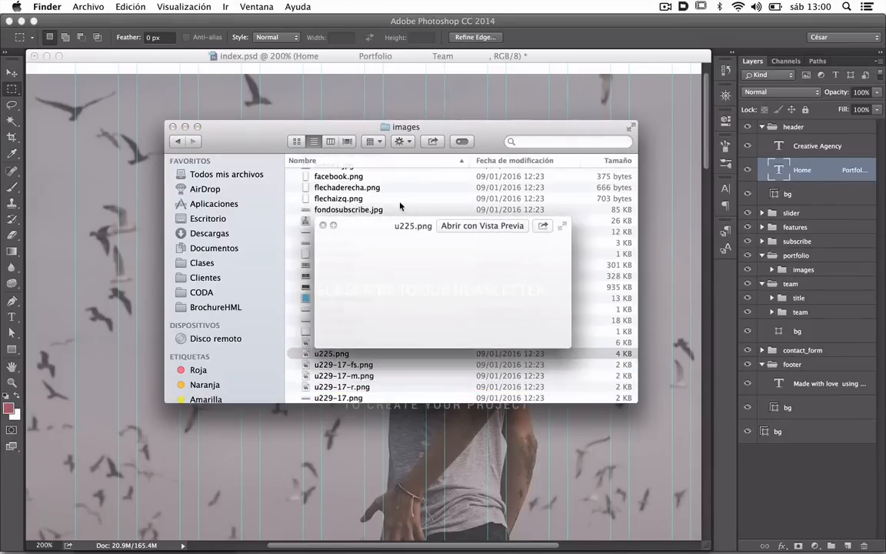
key(Up)
key(Up)
key(Up)
key(Up)
key(Up)
key(Up)
key(Up)
key(Up)
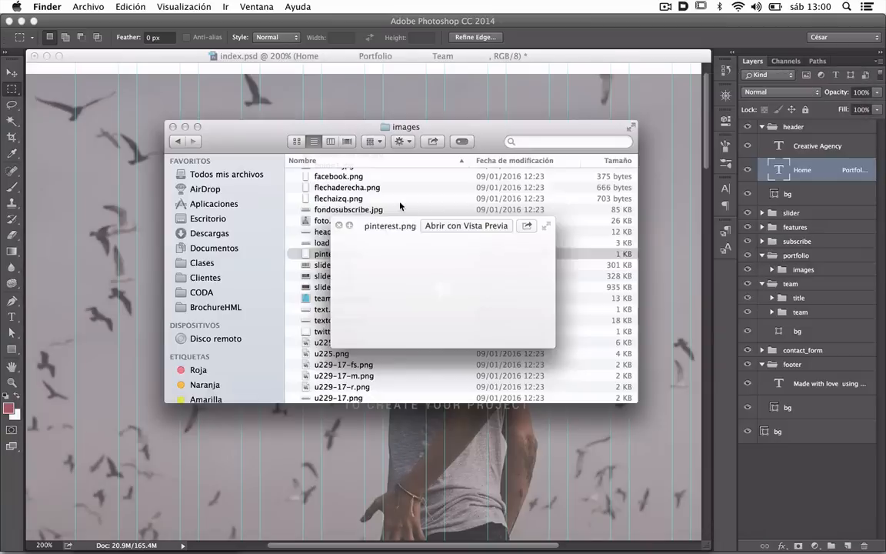
key(Up)
key(Up)
key(Up)
key(Up)
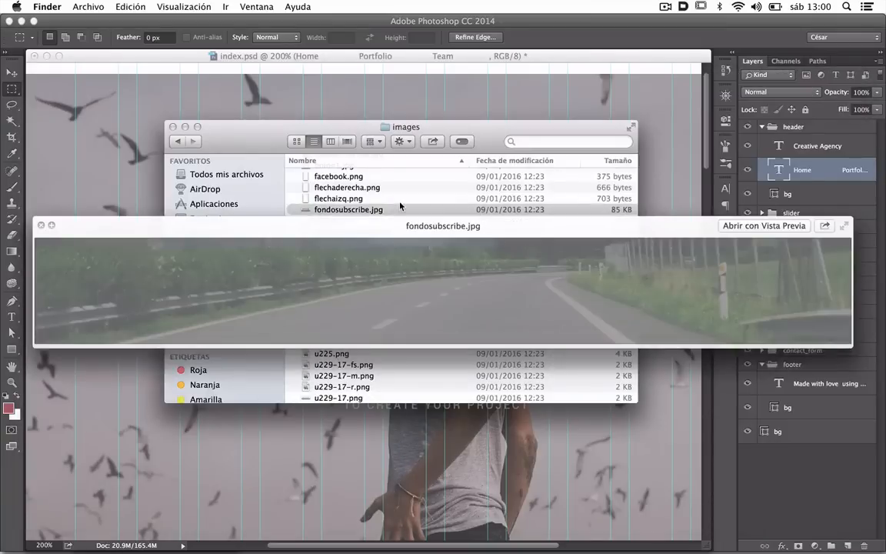
key(space)
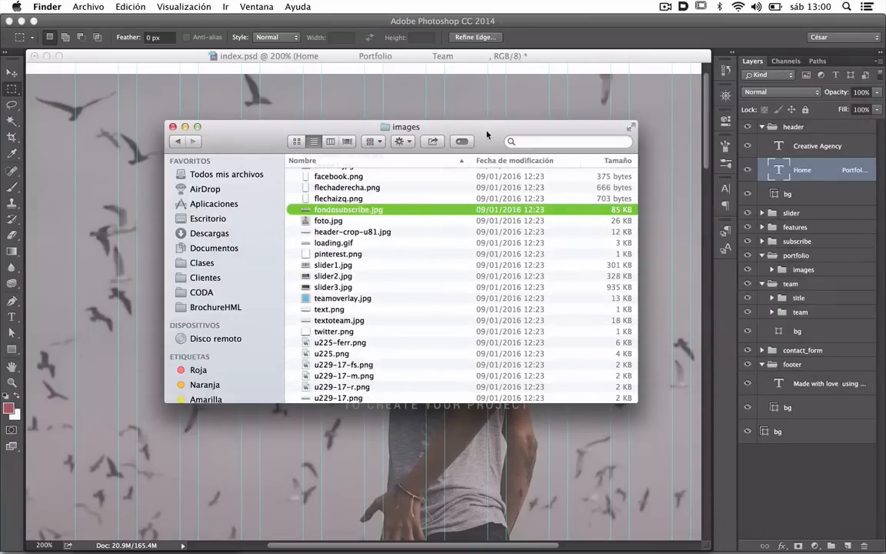
Step: Switch back to index.psd in Photoshop and examine the header's logo text and navigation links up close
click(516, 100)
scroll(524, 198, right, 6)
scroll(524, 198, up, 1)
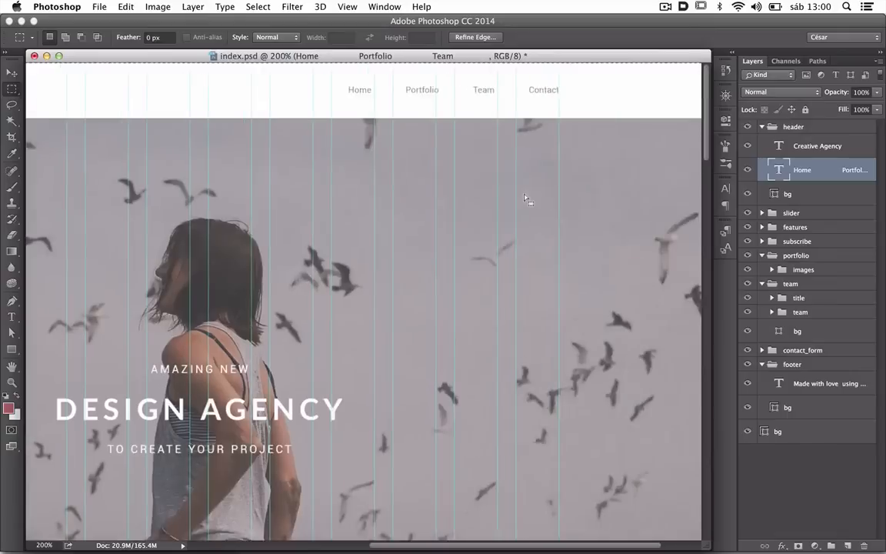
scroll(524, 198, left, 8)
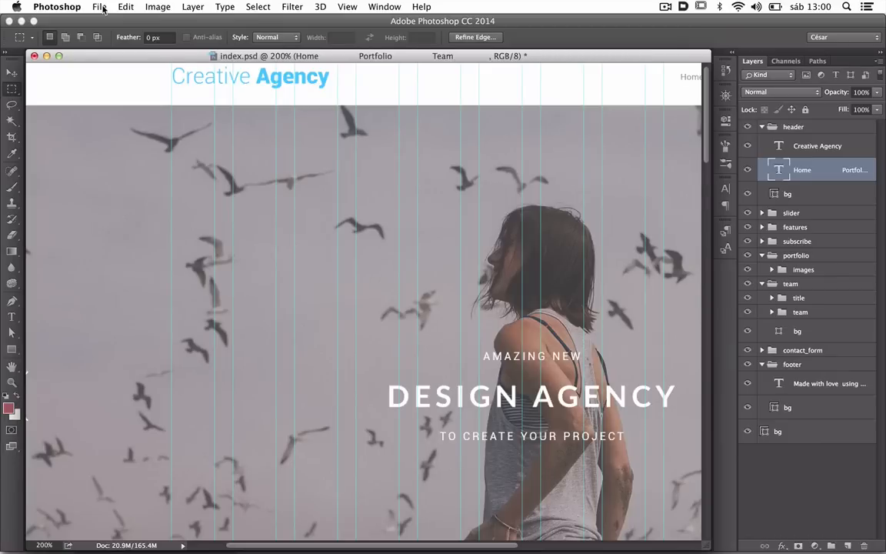
scroll(406, 107, right, 10)
scroll(405, 107, left, 12)
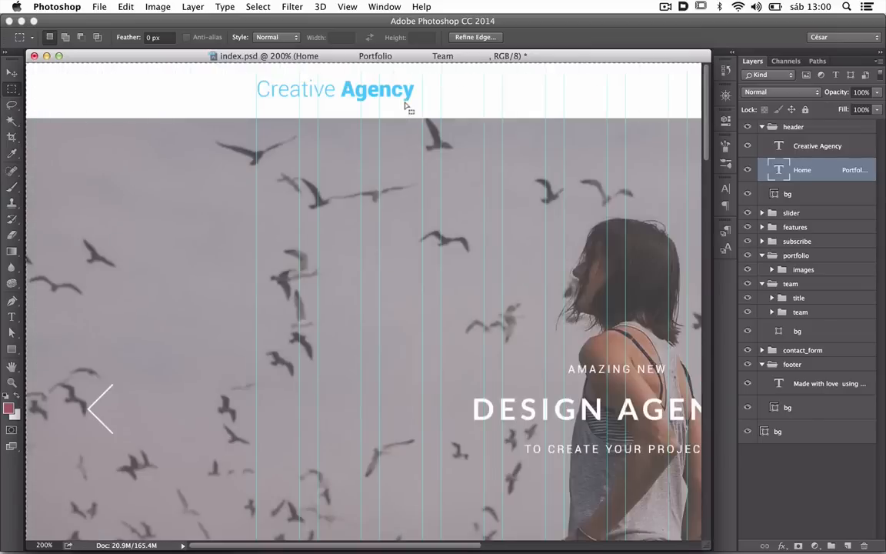
scroll(405, 107, right, 5)
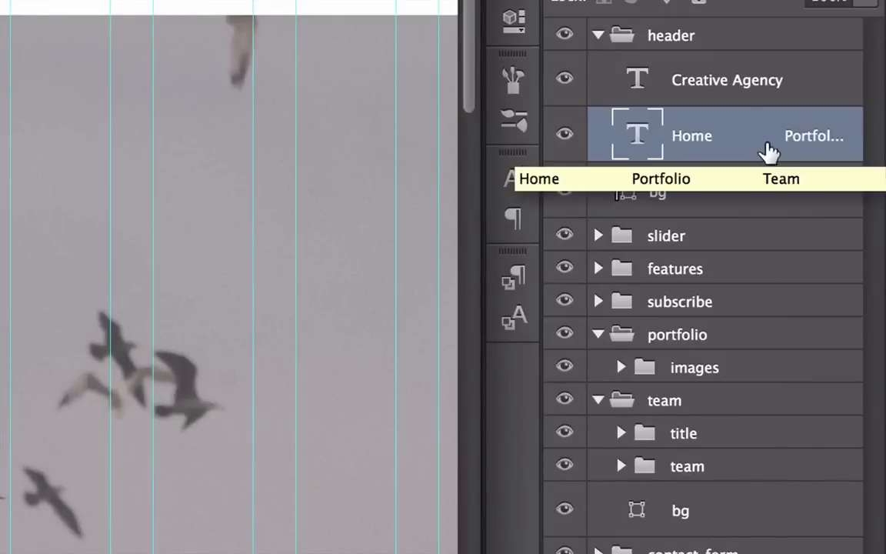
Step: Select the Creative Agency text layer in the header group and select the entire canvas
click(739, 94)
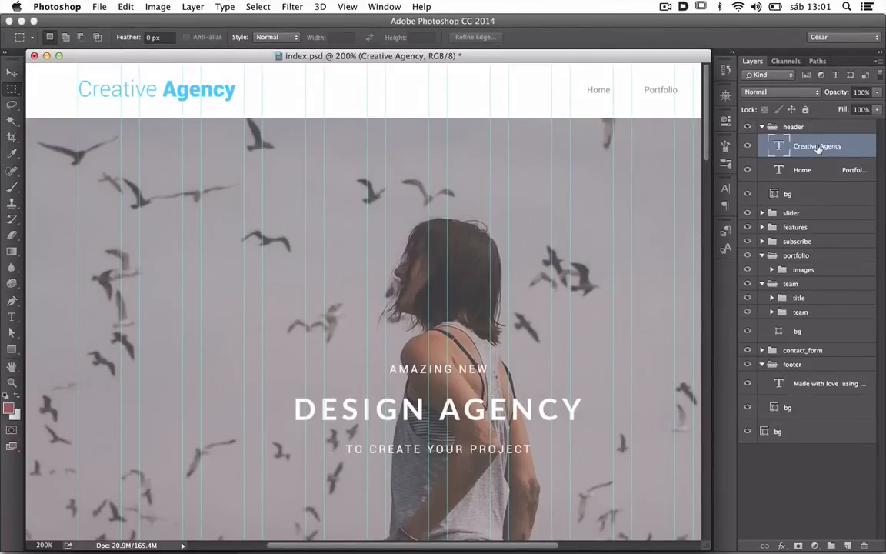
key(super+a)
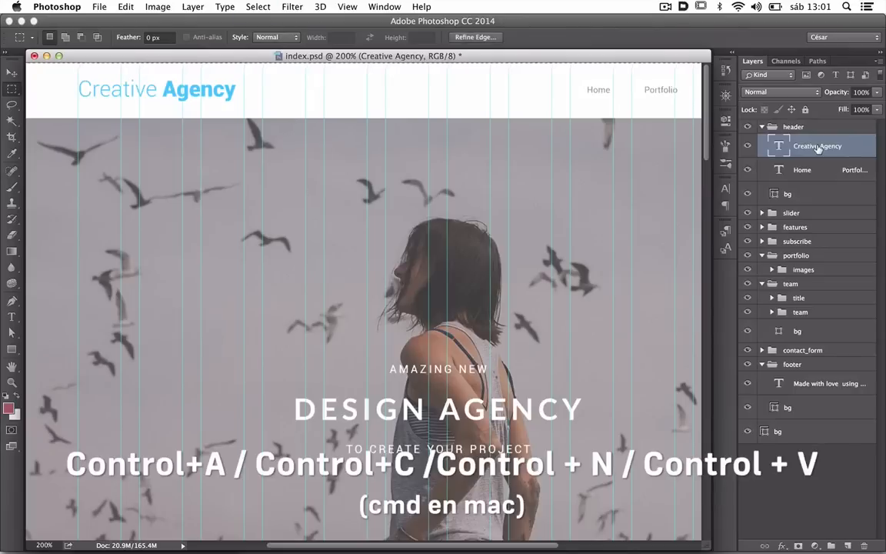
key(super+minus)
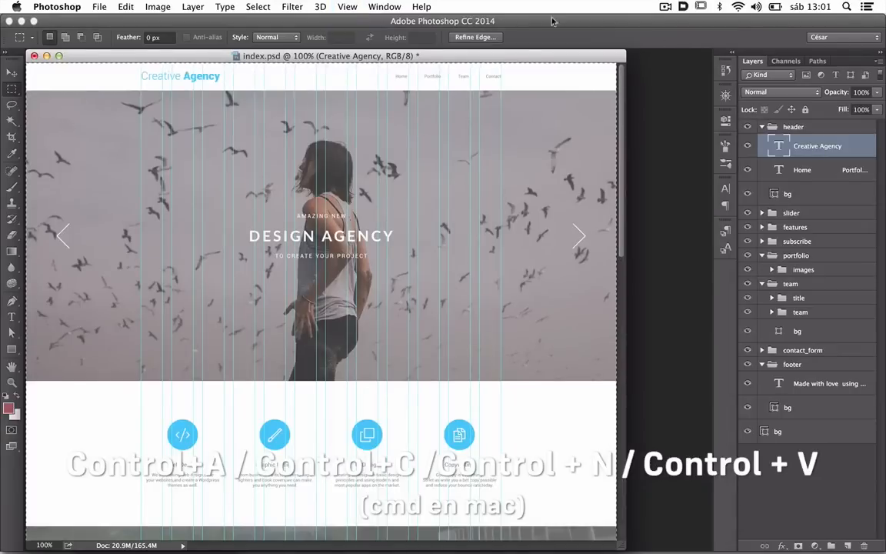
scroll(470, 301, down, 10)
scroll(471, 300, up, 10)
key(super+plus)
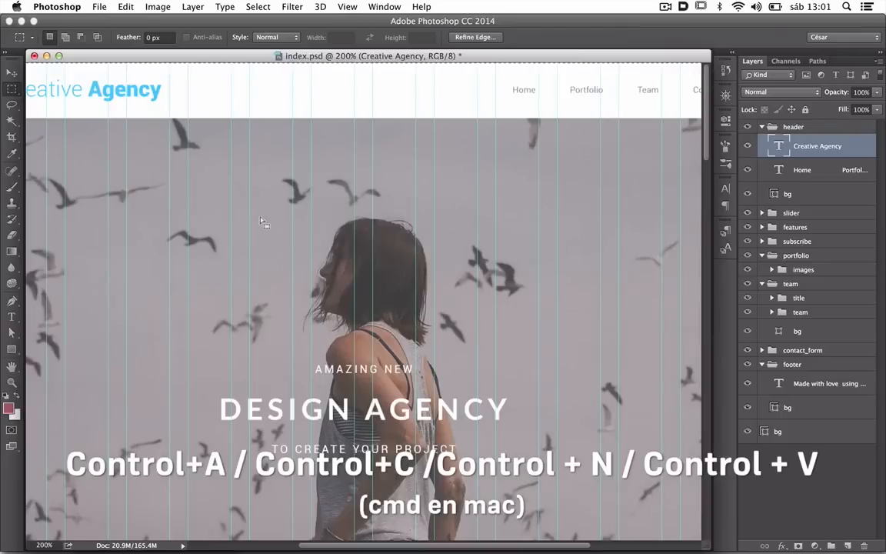
Step: Create a 255 × 36 px document with a white background from the clipboard size and paste the Creative Agency logo into it
scroll(261, 222, left, 6)
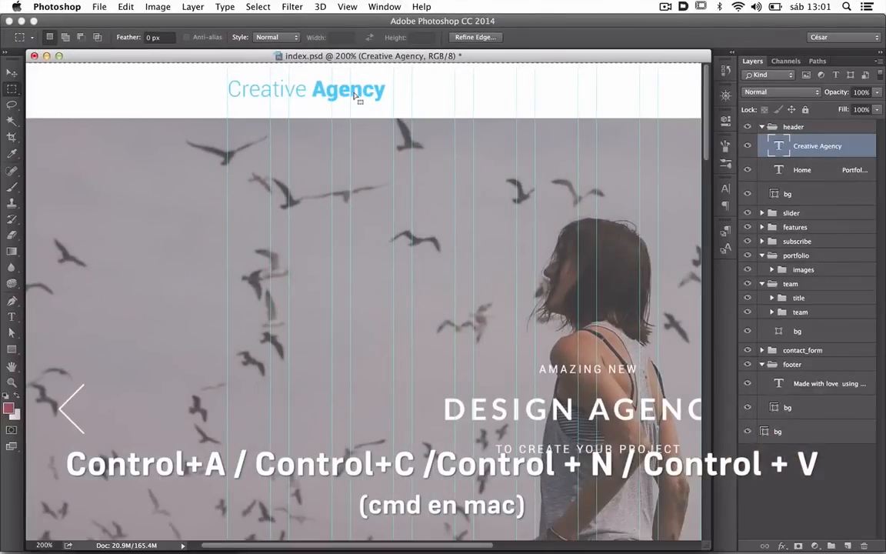
key(super+n)
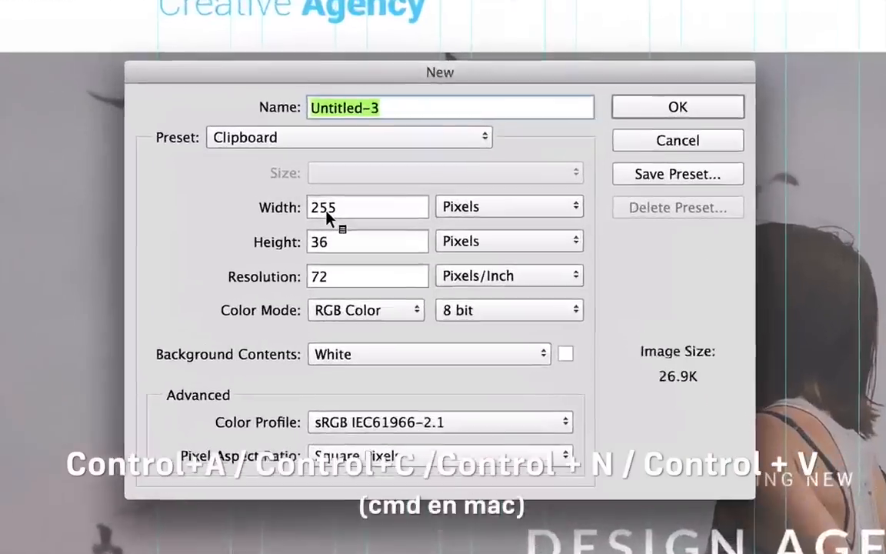
drag(383, 201, 297, 219)
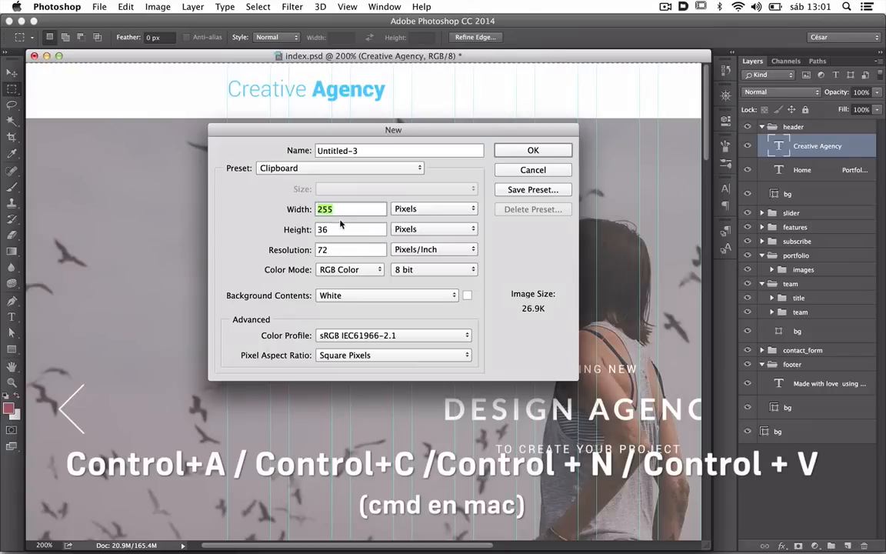
key(Return)
key(super+v)
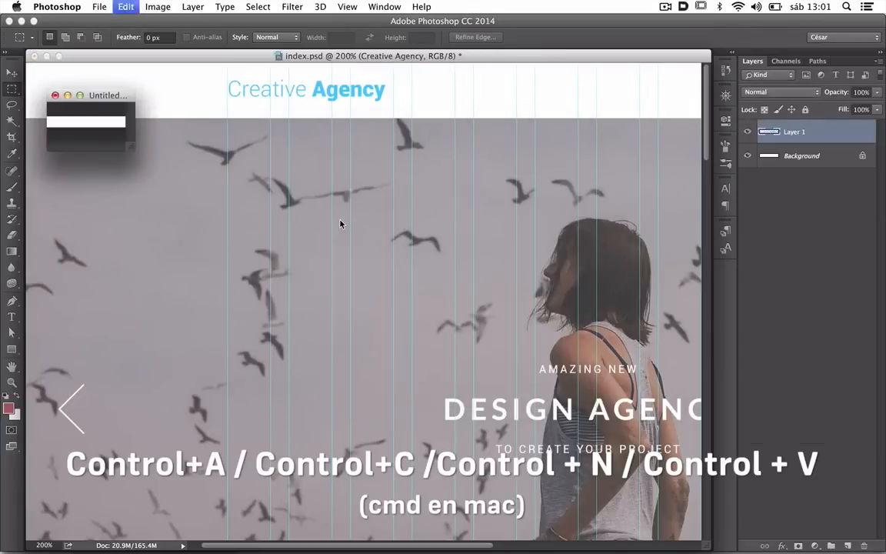
Step: Enlarge the logo document's view and window, and check the logo's transparency by hiding and restoring the Background layer
key(super+plus)
key(super+plus)
key(super+plus)
key(super+plus)
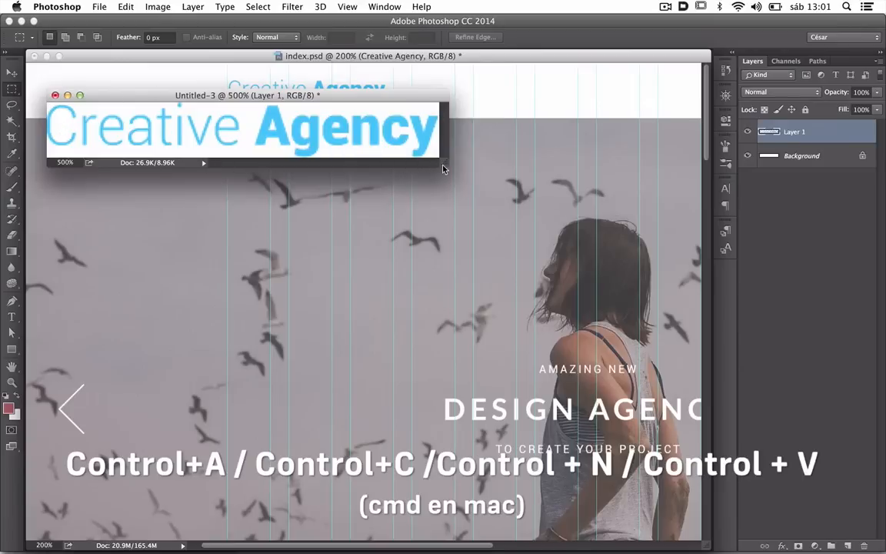
drag(443, 169, 559, 219)
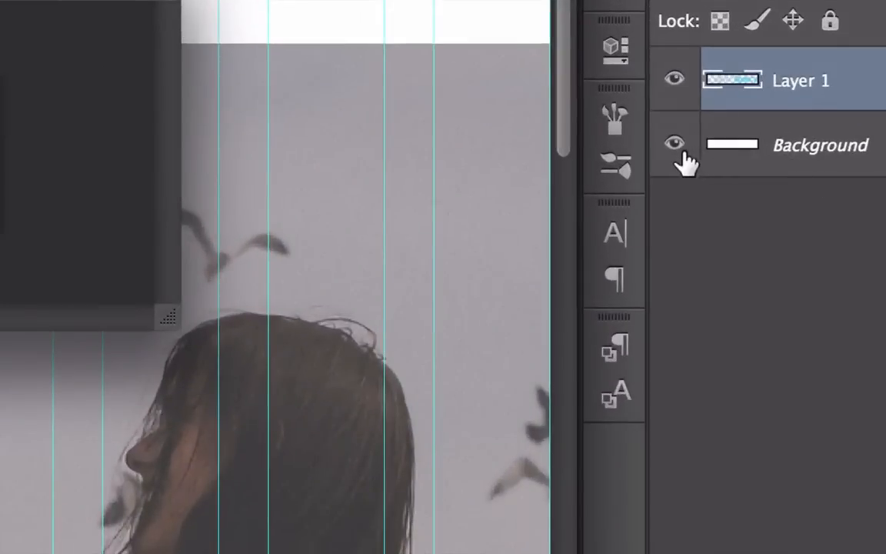
click(747, 155)
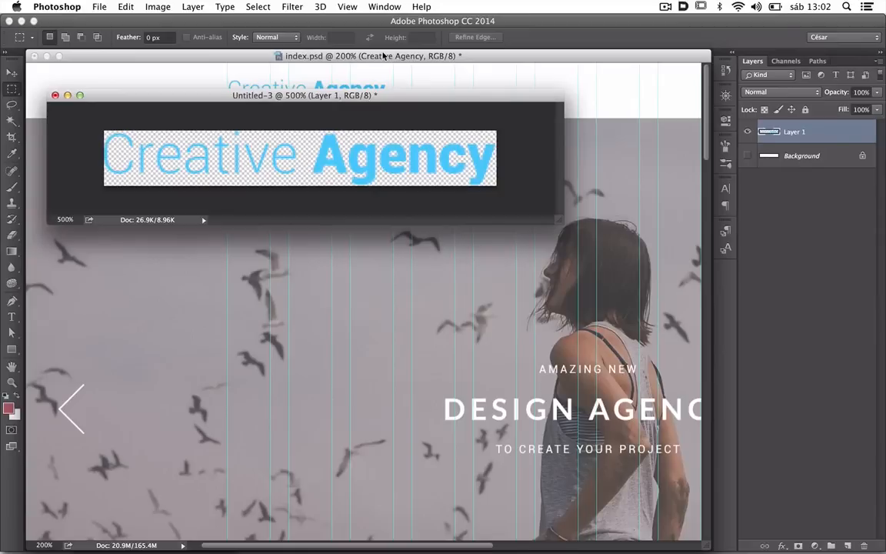
click(748, 156)
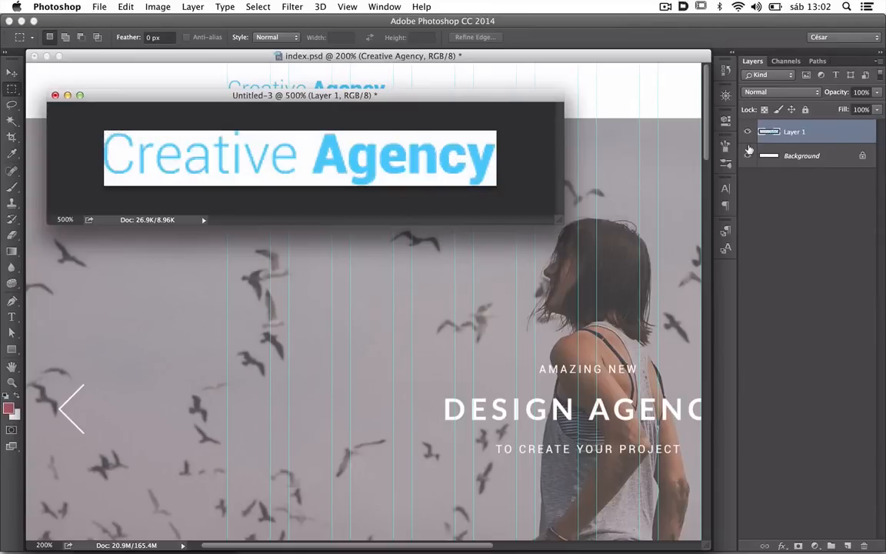
Step: Open the logo in Save for Web and choose the JPEG High preset with a quality of 70
click(99, 6)
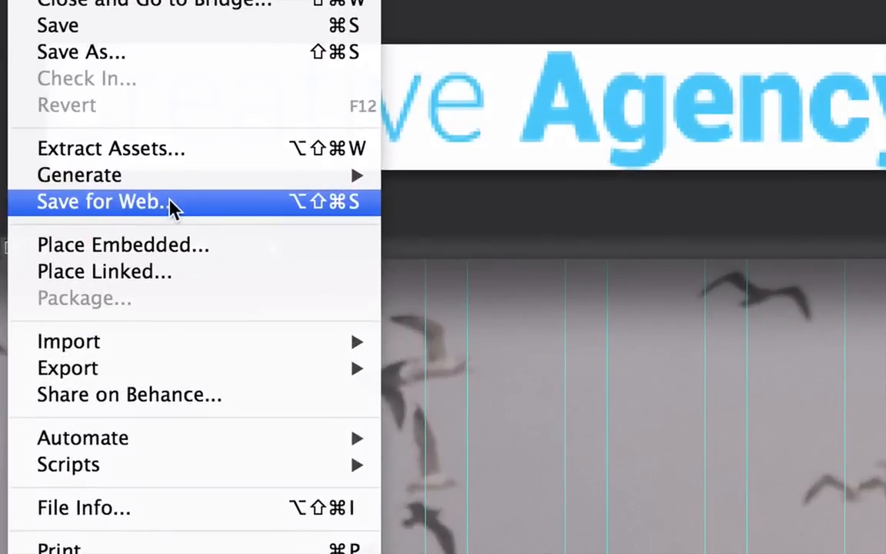
click(143, 202)
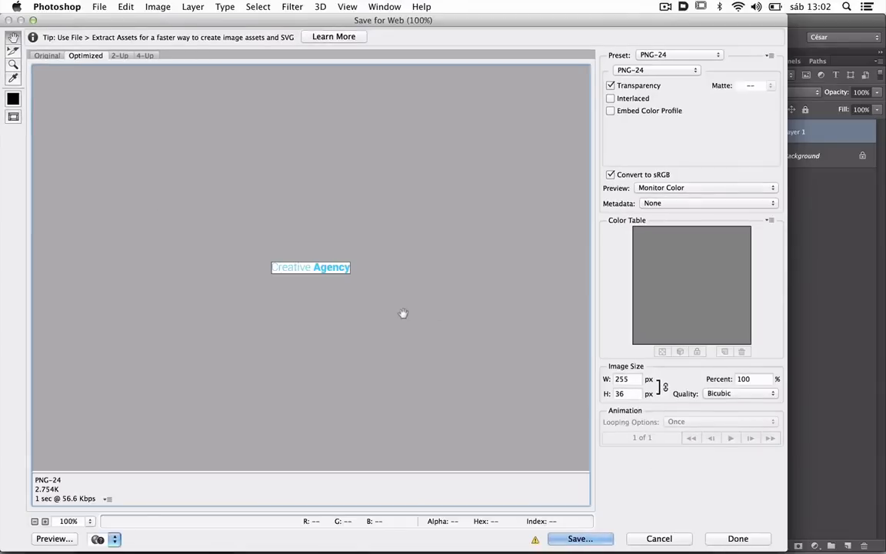
click(666, 55)
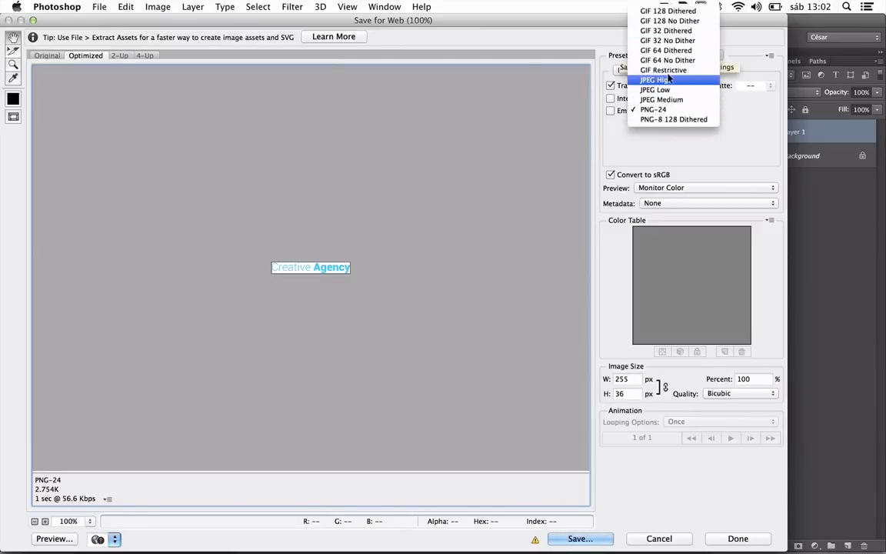
click(666, 80)
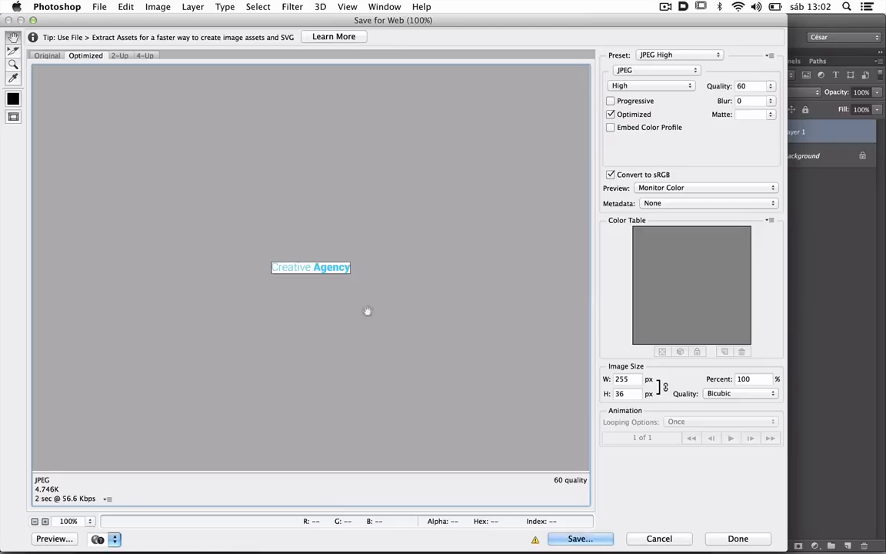
click(753, 88)
text(70)
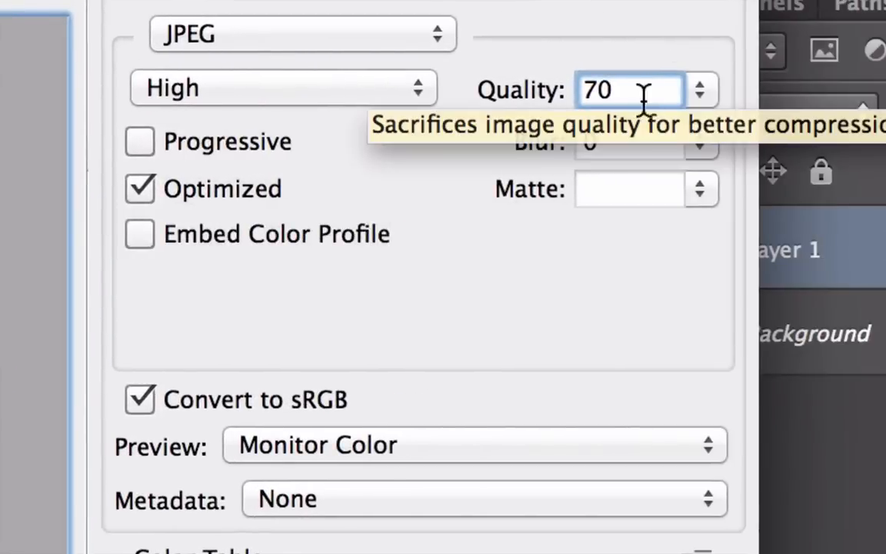
click(844, 94)
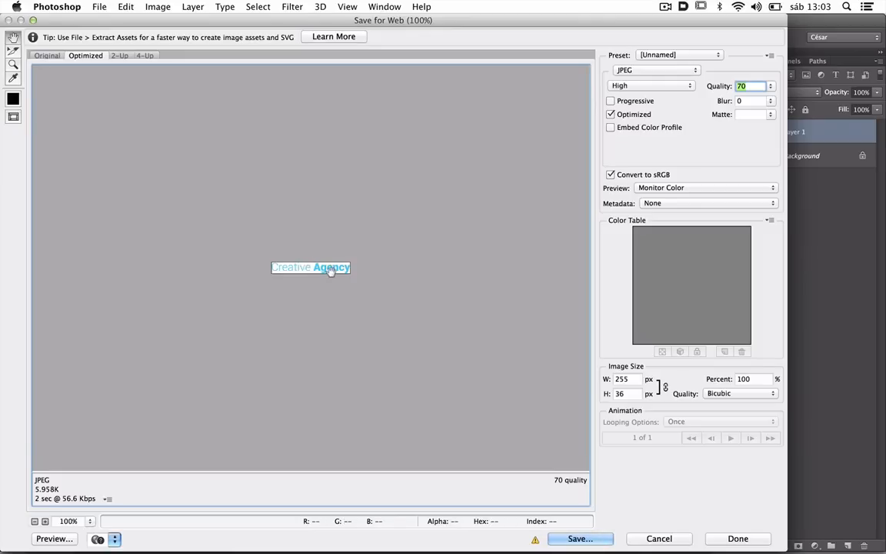
Step: Open the save dialog for the optimized logo, cancel the export, and close the logo document without saving
click(592, 533)
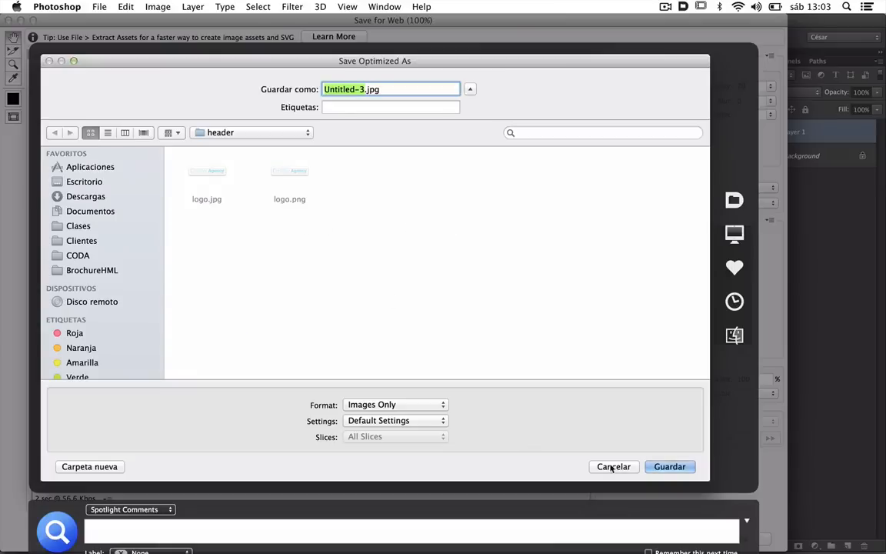
click(608, 467)
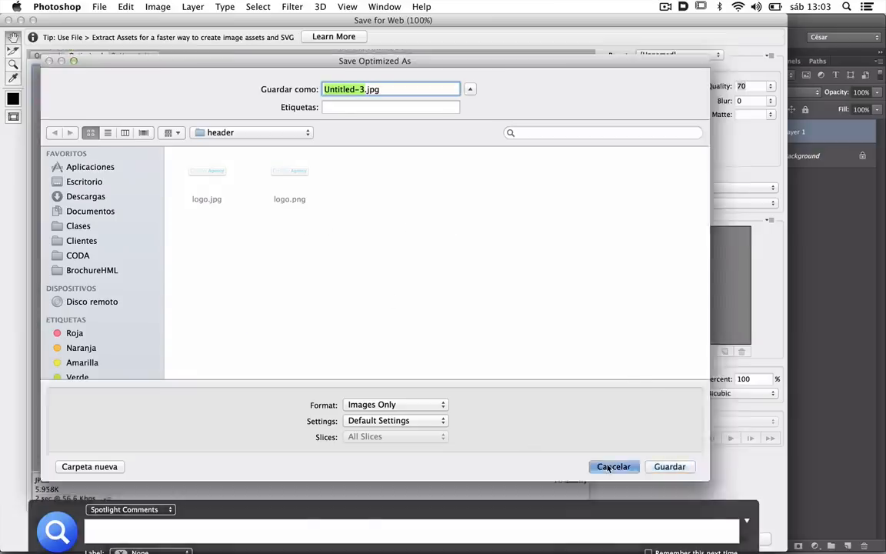
click(659, 537)
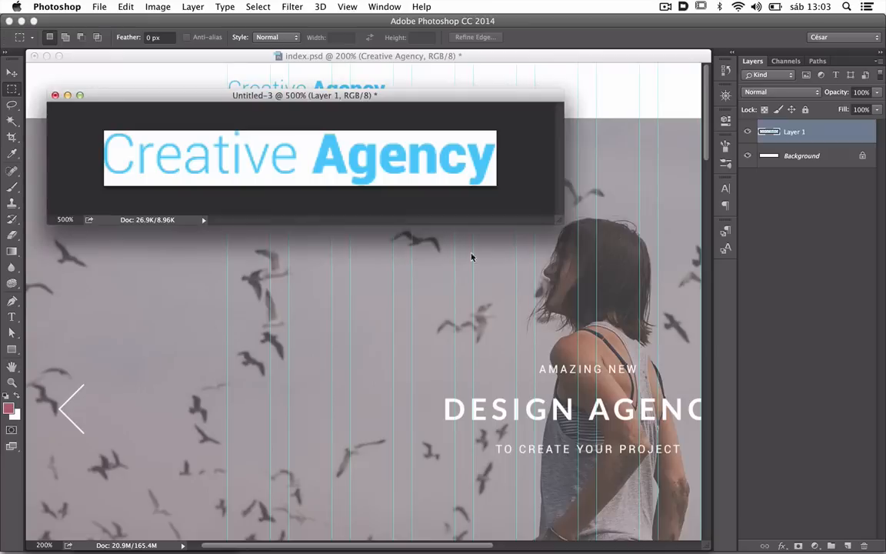
key(super+w)
click(403, 202)
Step: Examine the slider, features, newsletter and portfolio sections of index.psd, ending at the header's navigation links
scroll(403, 200, right, 6)
scroll(403, 200, down, 3)
scroll(403, 200, left, 3)
key(v)
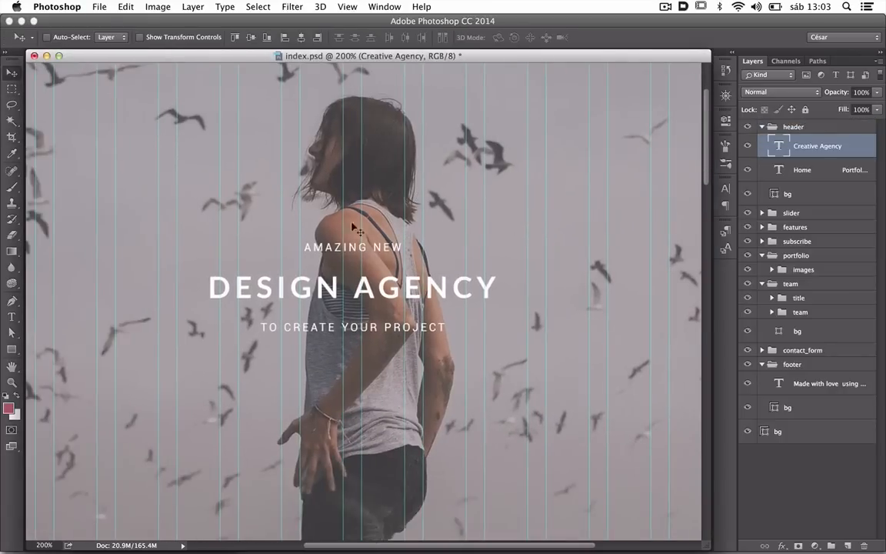
scroll(492, 193, right, 5)
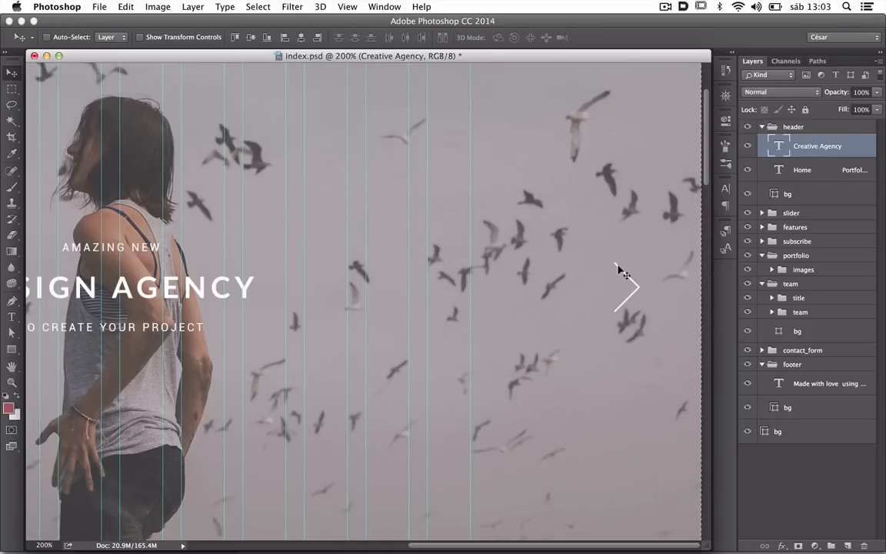
scroll(623, 272, up, 3)
scroll(326, 253, down, 2)
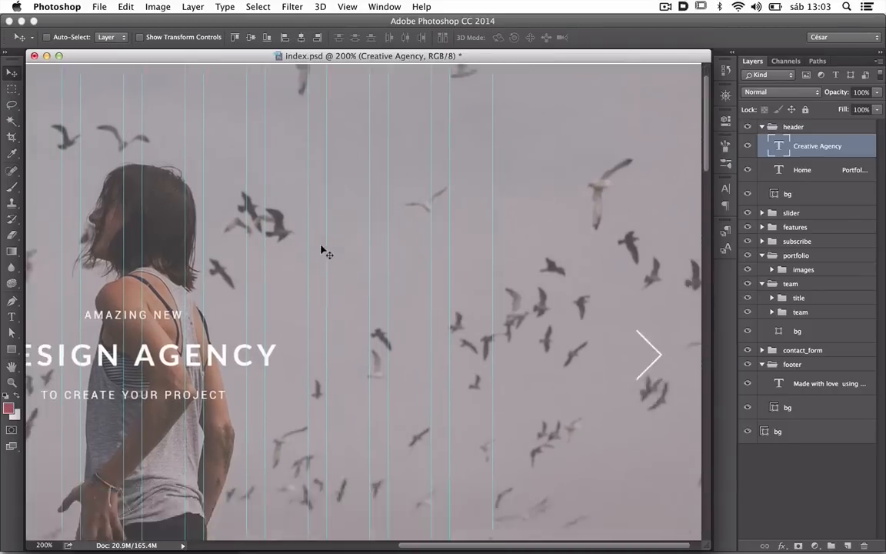
scroll(326, 252, down, 10)
scroll(326, 253, up, 5)
scroll(326, 253, down, 3)
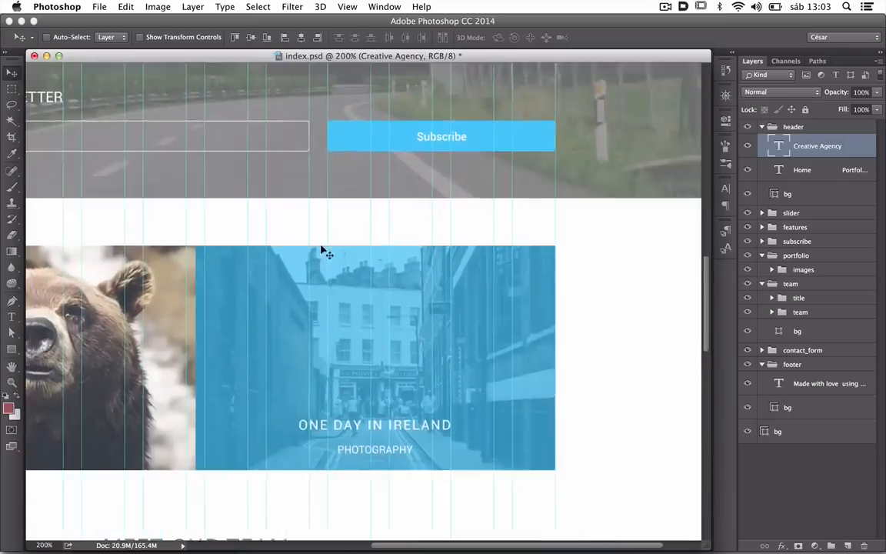
scroll(326, 253, down, 5)
scroll(327, 253, up, 8)
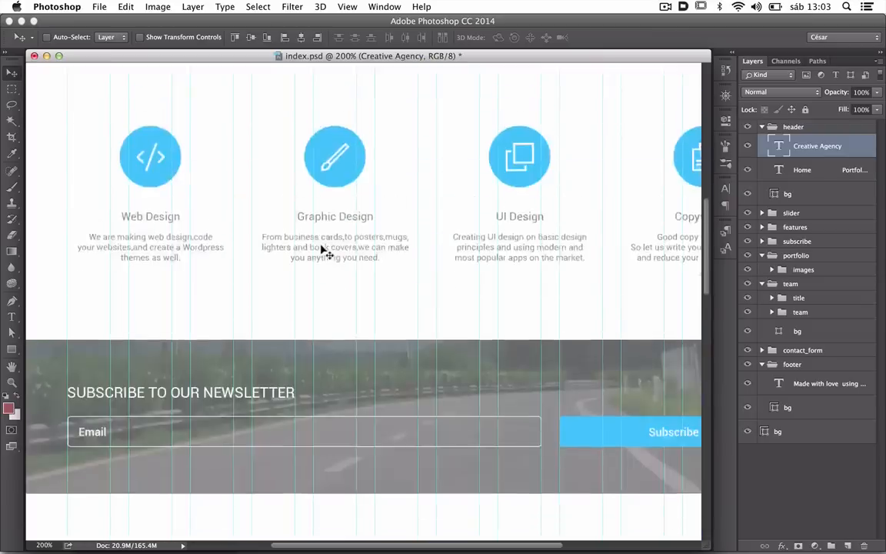
scroll(326, 252, up, 5)
scroll(323, 249, left, 2)
scroll(322, 249, right, 5)
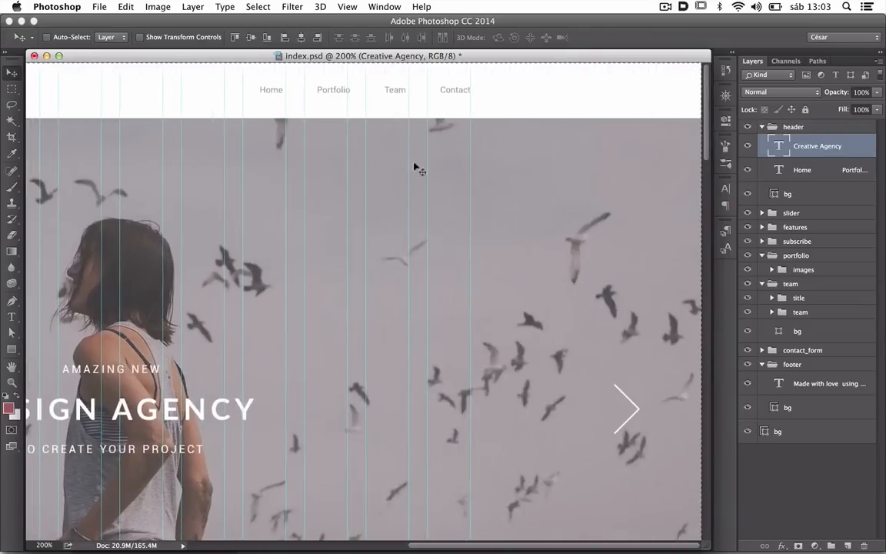
Step: Copy the header's navigation links text layer and paste it into a new 342 × 11 px document with a white background
right_click(390, 89)
click(803, 160)
click(792, 167)
right_click(846, 170)
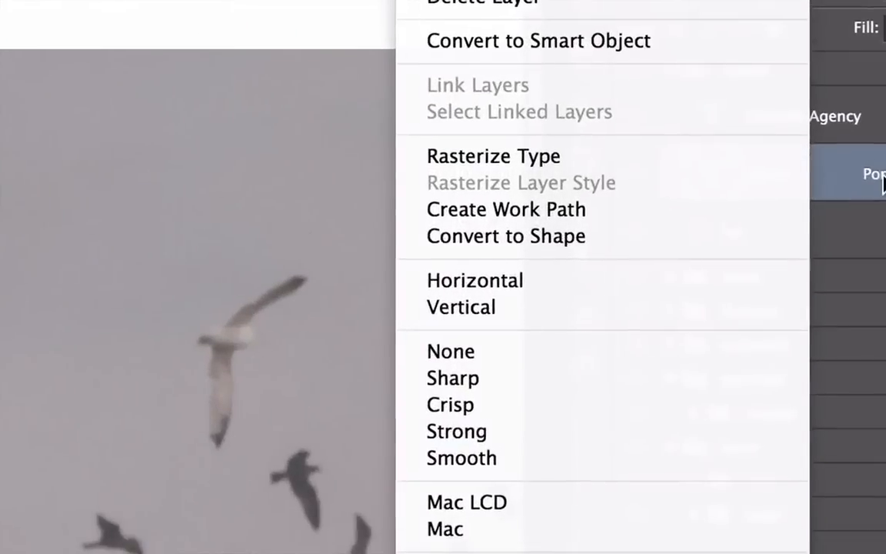
click(883, 180)
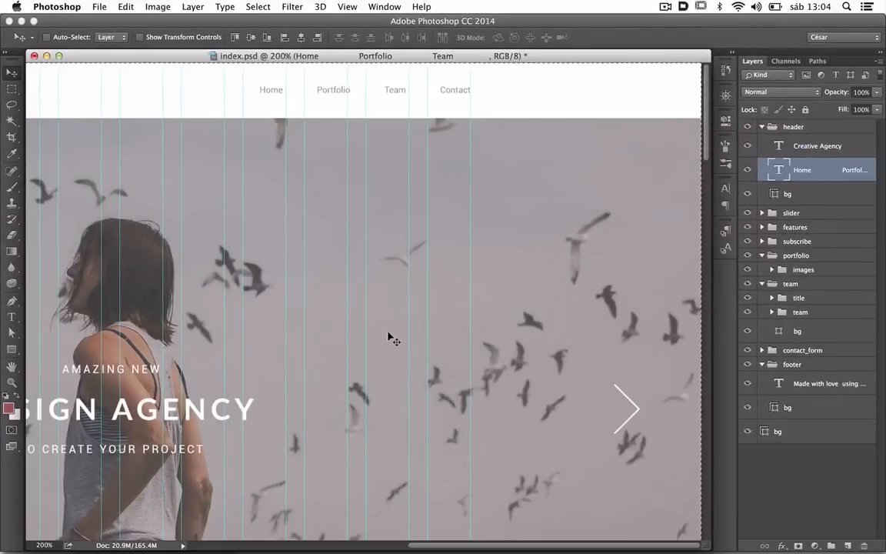
key(super)
key(super+c)
key(super+n)
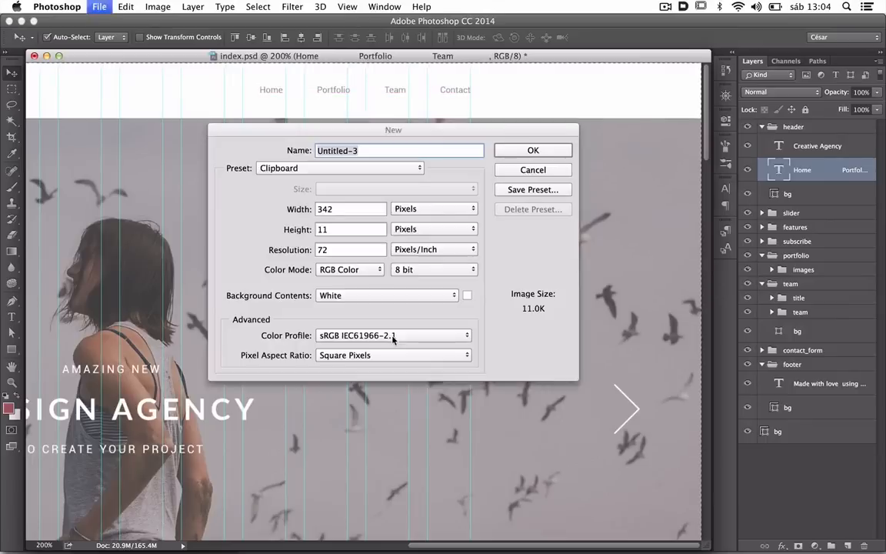
key(Return)
key(super+v)
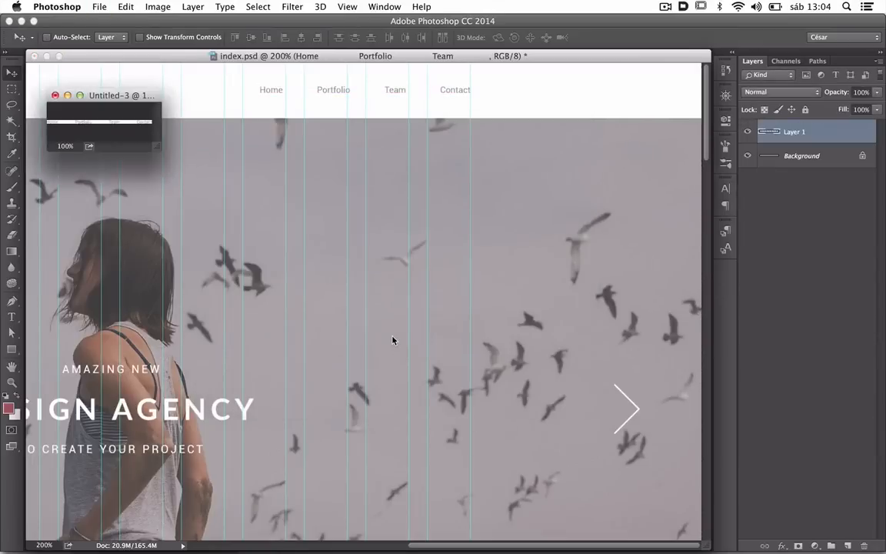
Step: Enlarge the navigation document to 400%, toggle its Background layer off and on, and move its window below the header
key(super+plus)
key(super+plus)
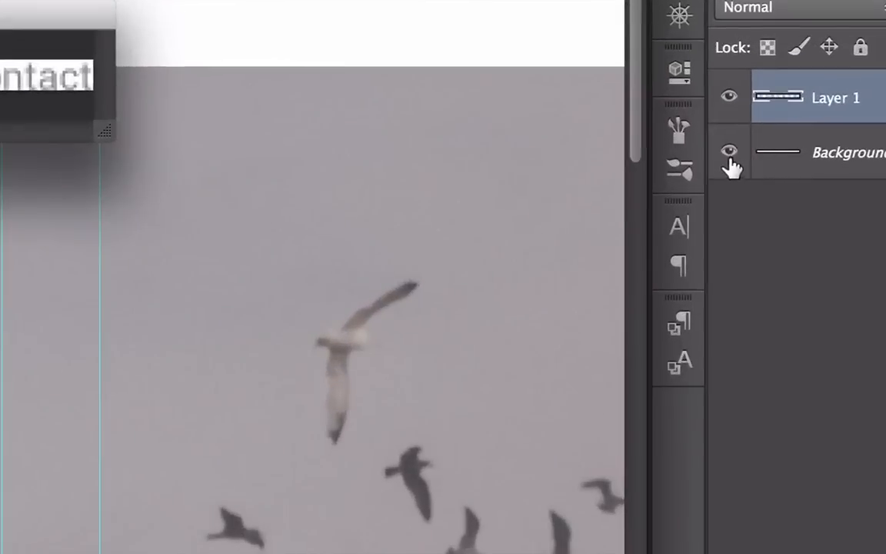
click(747, 156)
click(730, 156)
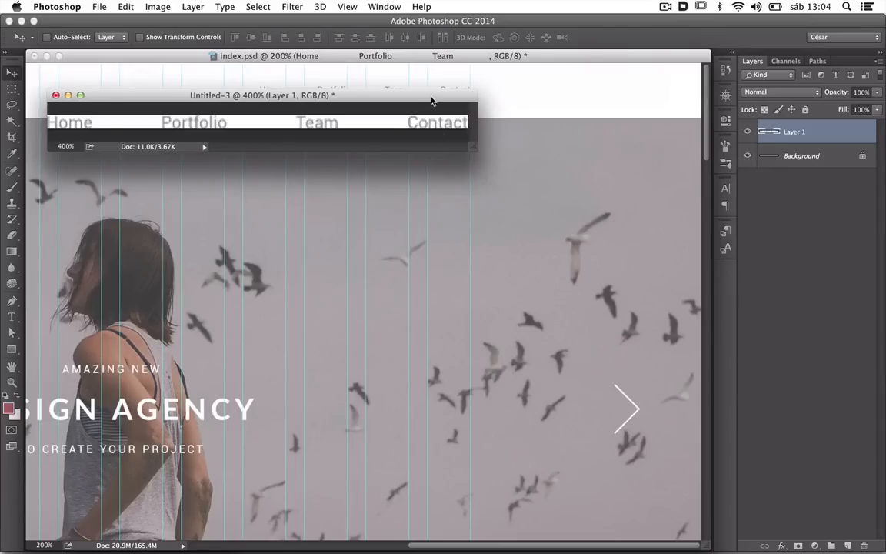
drag(428, 99, 520, 138)
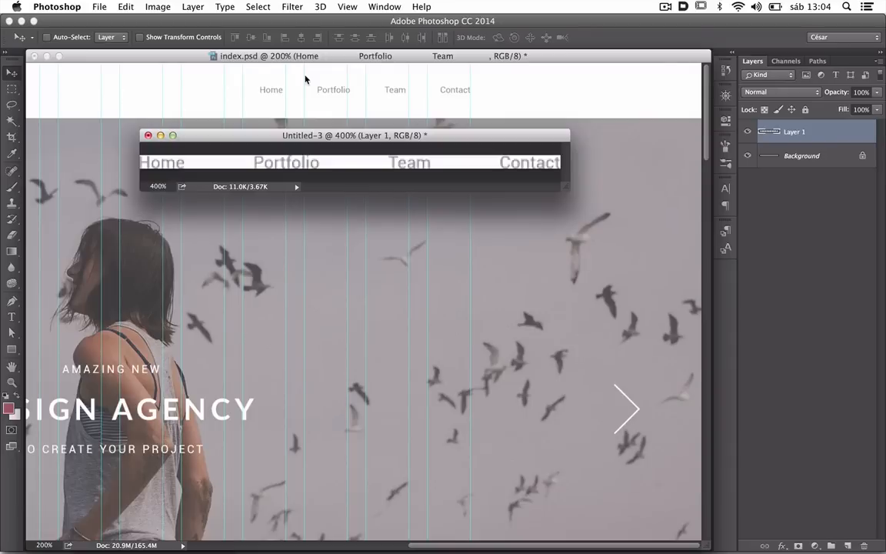
Step: Open the navigation document in Save for Web and set the export to JPEG with quality 70
click(96, 6)
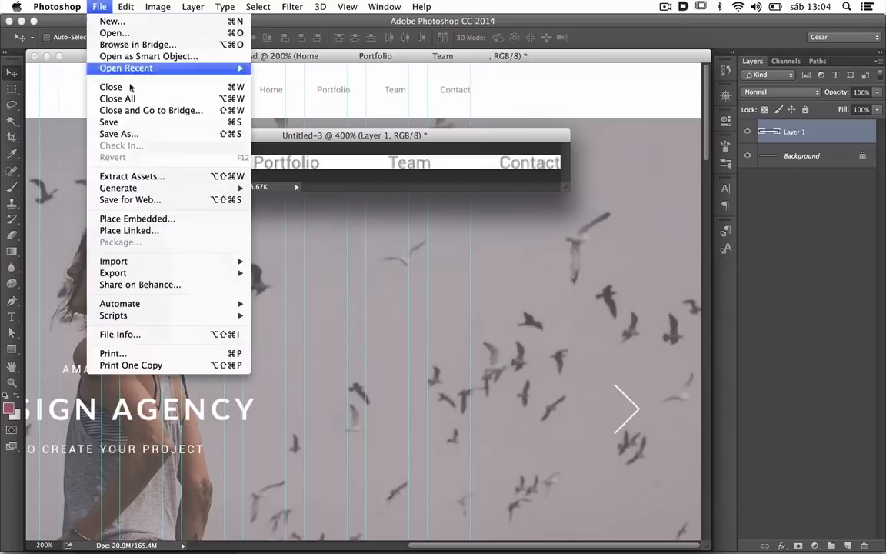
click(145, 200)
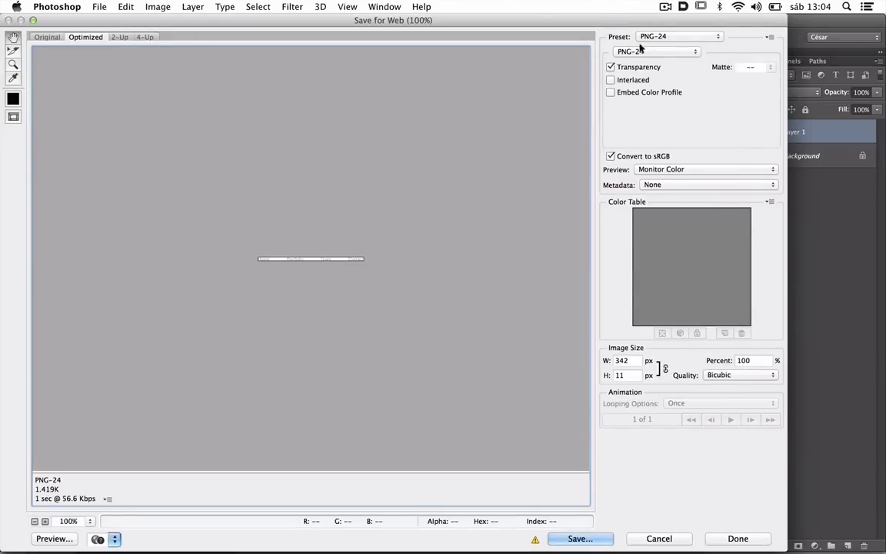
click(643, 36)
click(653, 32)
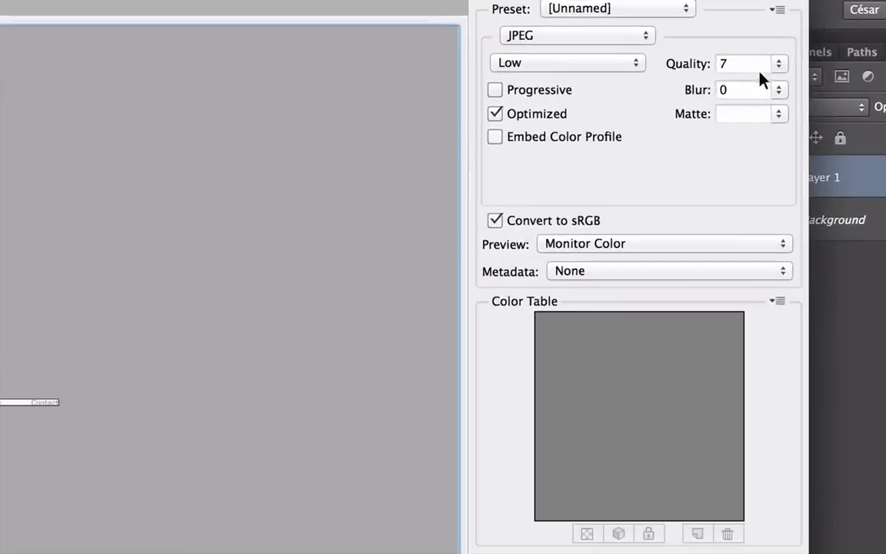
click(747, 68)
click(603, 68)
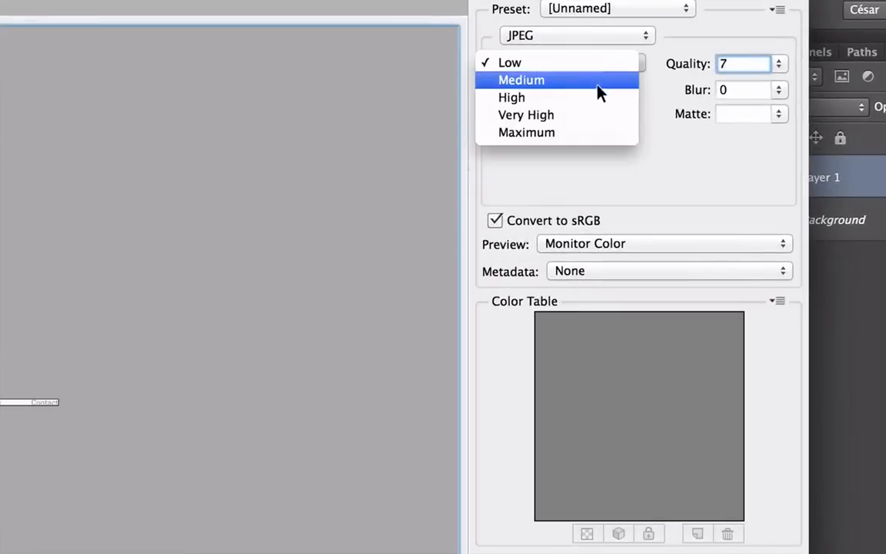
click(757, 88)
double_click(737, 67)
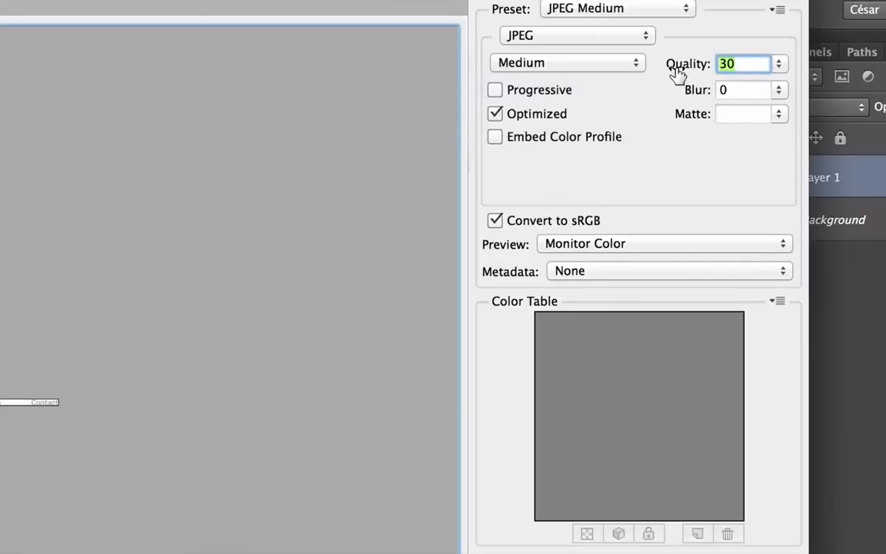
key(BackSpace)
text(70)
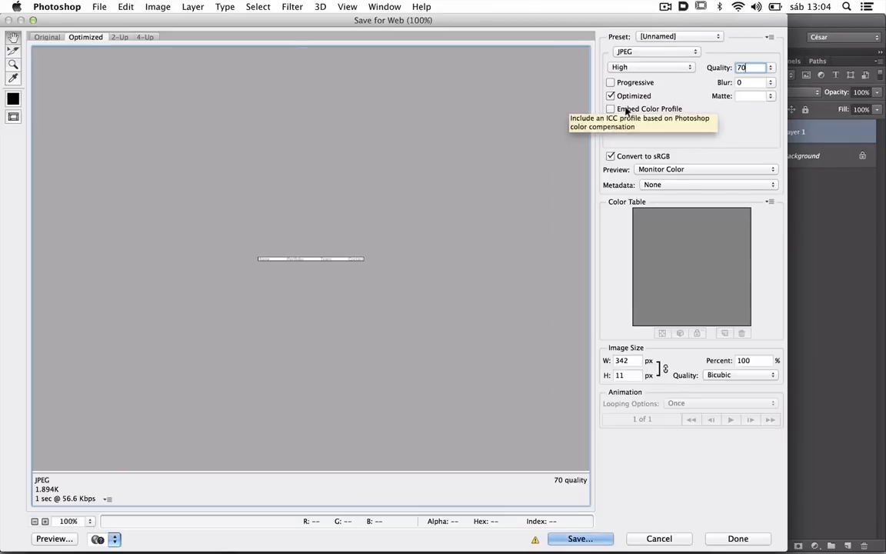
Step: Save the optimized navigation image as menu.jpg in the header folder, and close its document without saving changes
click(580, 538)
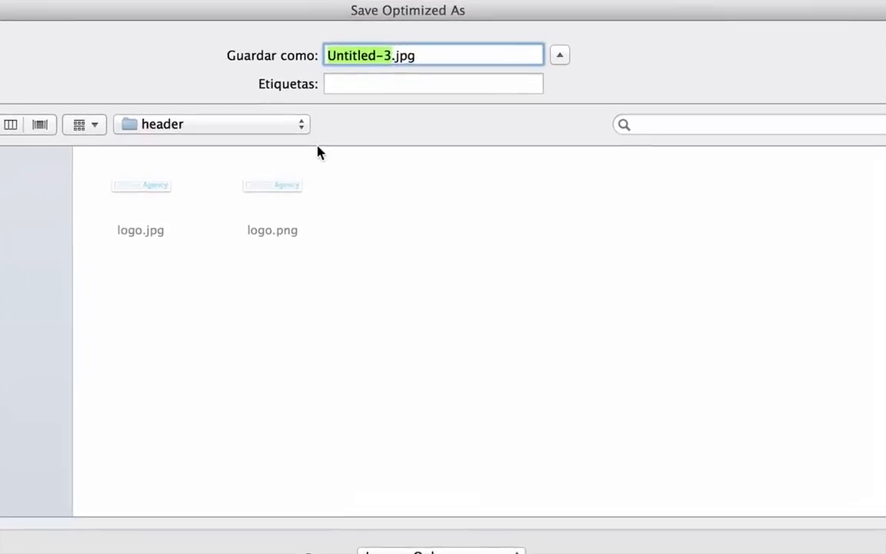
text(menu)
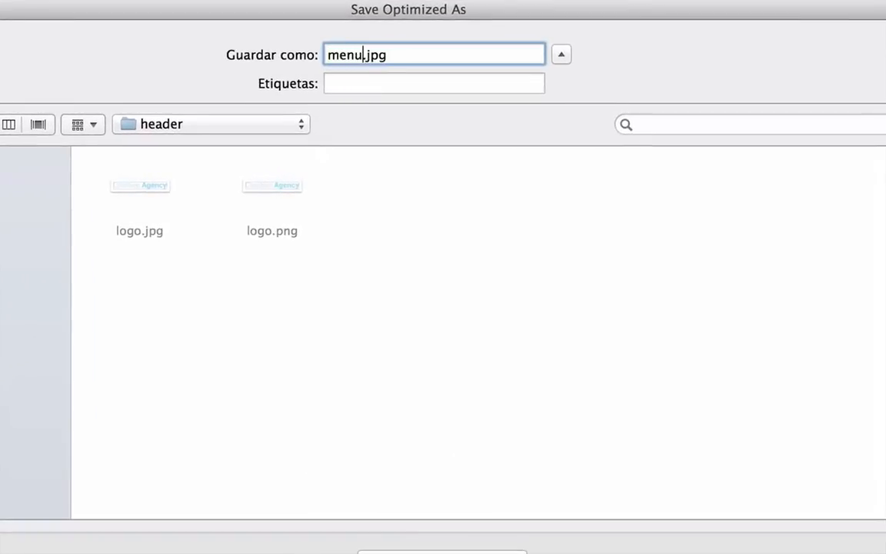
key(Return)
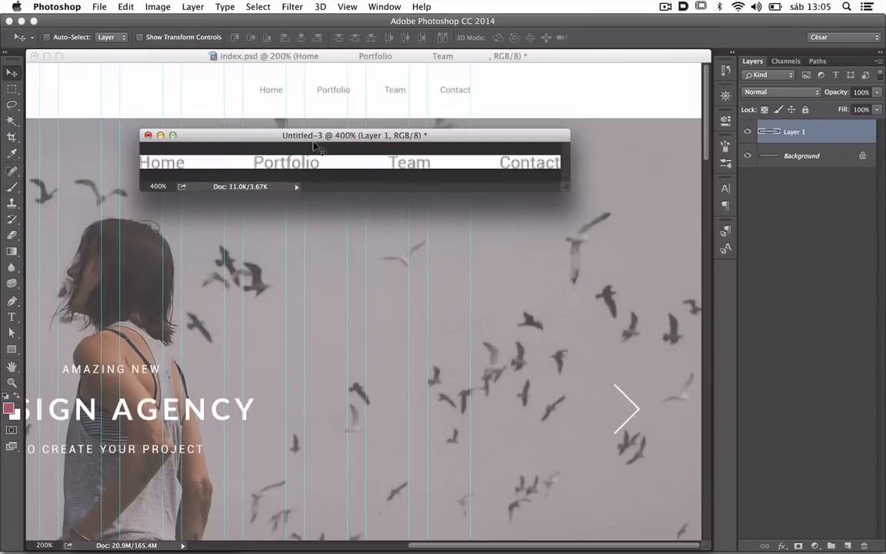
key(super+w)
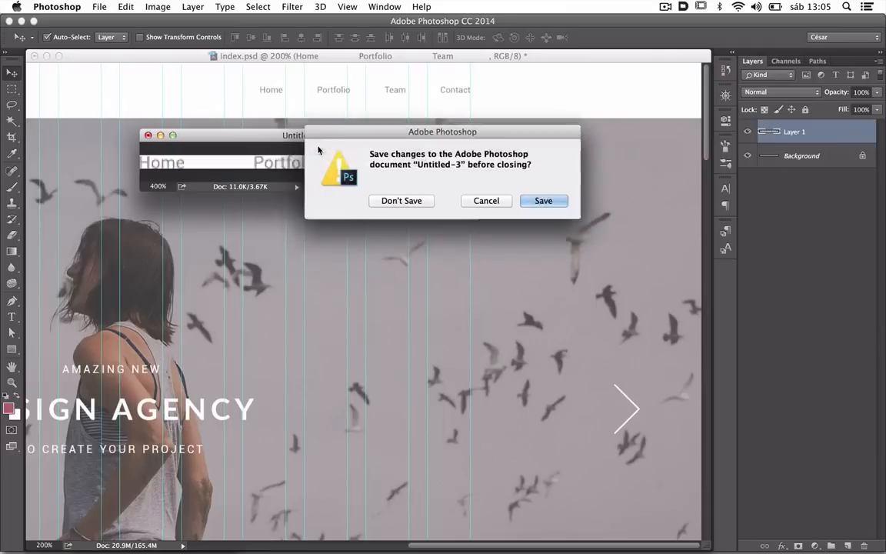
click(401, 200)
Step: Select the slider's DESIGN AGENCY text layer in index.psd from its heading on the canvas
scroll(401, 200, down, 10)
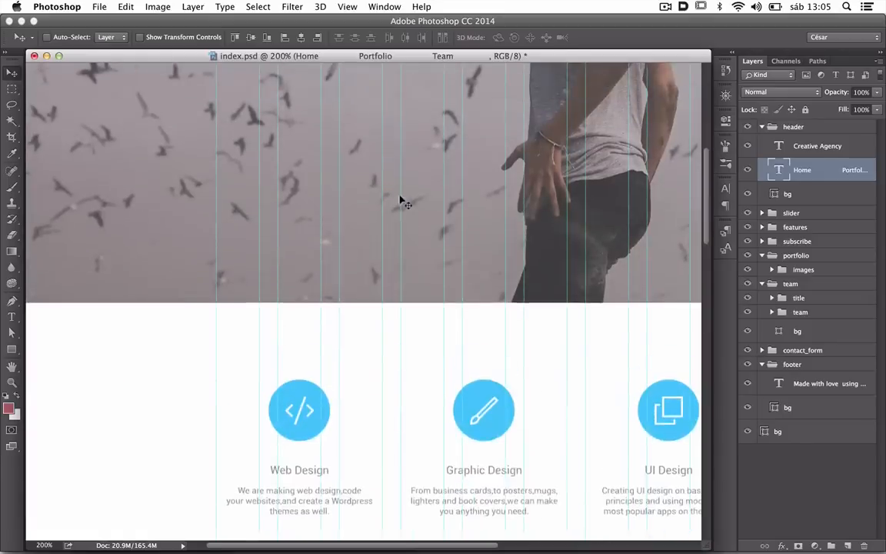
scroll(401, 199, up, 8)
scroll(401, 198, left, 5)
scroll(402, 198, right, 1)
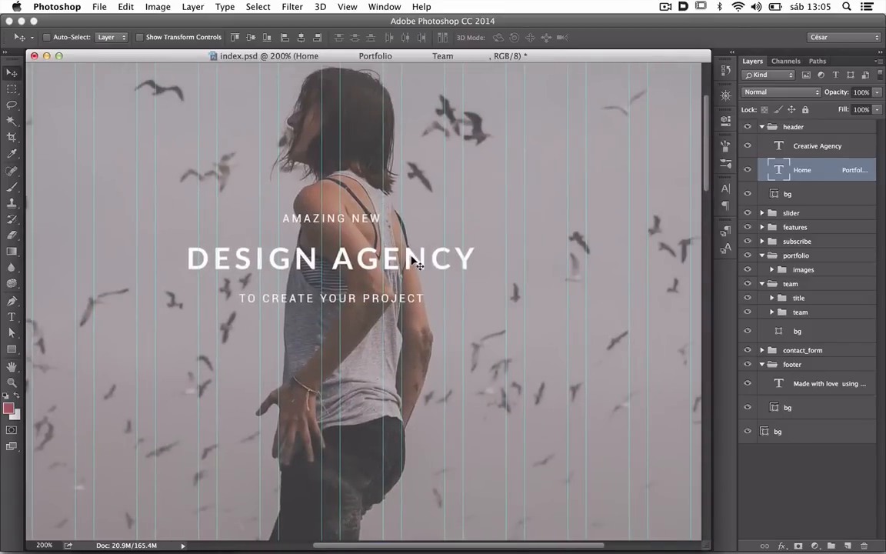
right_click(419, 261)
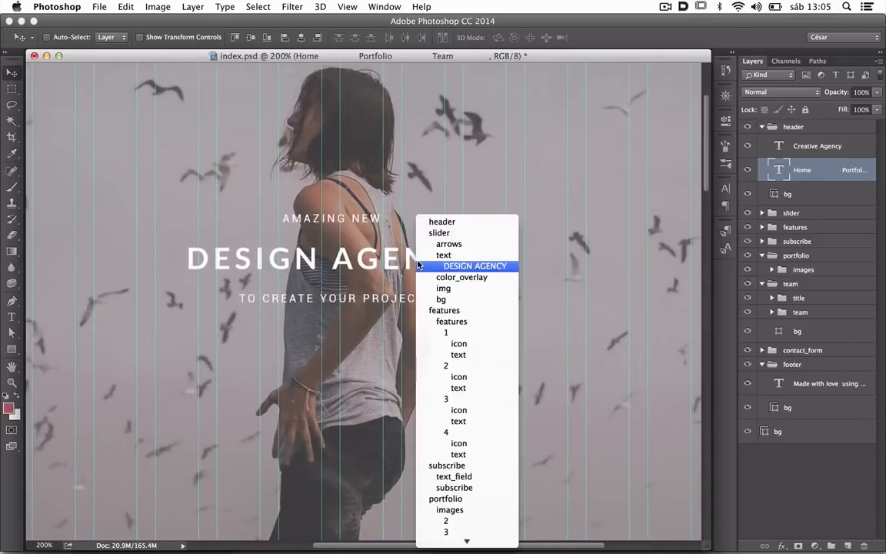
click(421, 265)
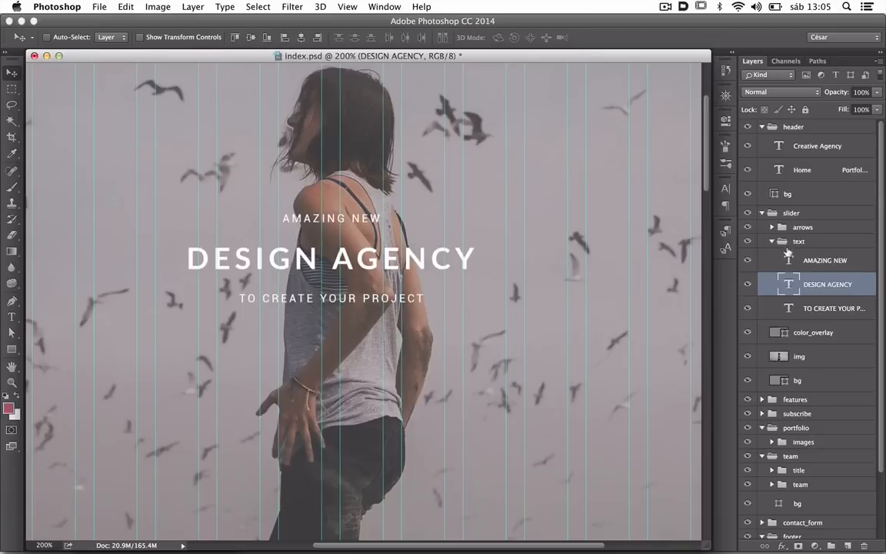
Step: Toggle the slider's text group and its AMAZING NEW layer off and on to identify their contents
click(748, 242)
click(748, 242)
click(748, 260)
click(748, 260)
click(747, 261)
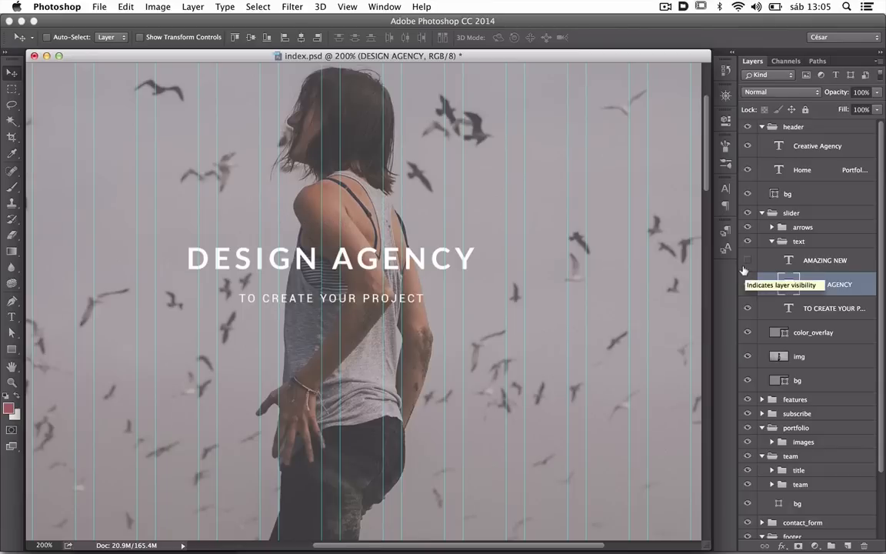
click(748, 262)
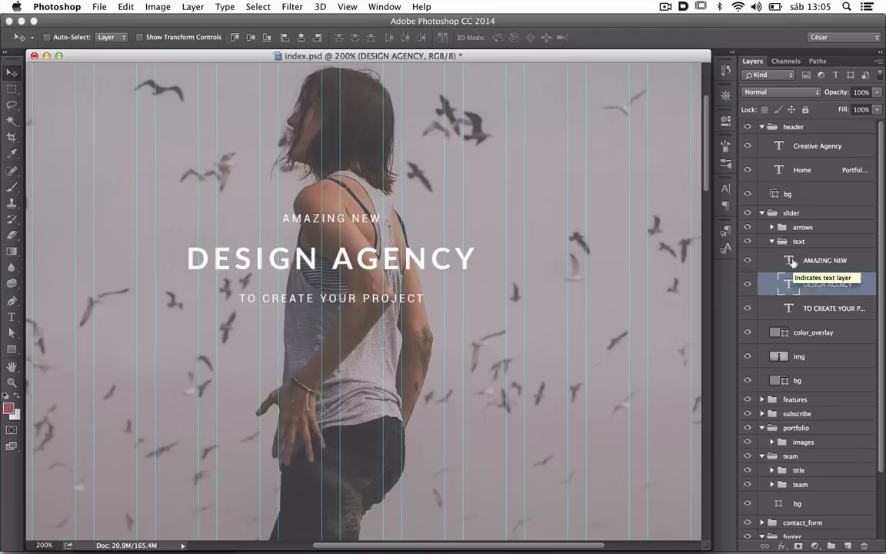
Step: Merge the AMAZING NEW, DESIGN AGENCY and TO CREATE YOUR PROJECT text layers into one layer
click(761, 260)
shift+click(806, 301)
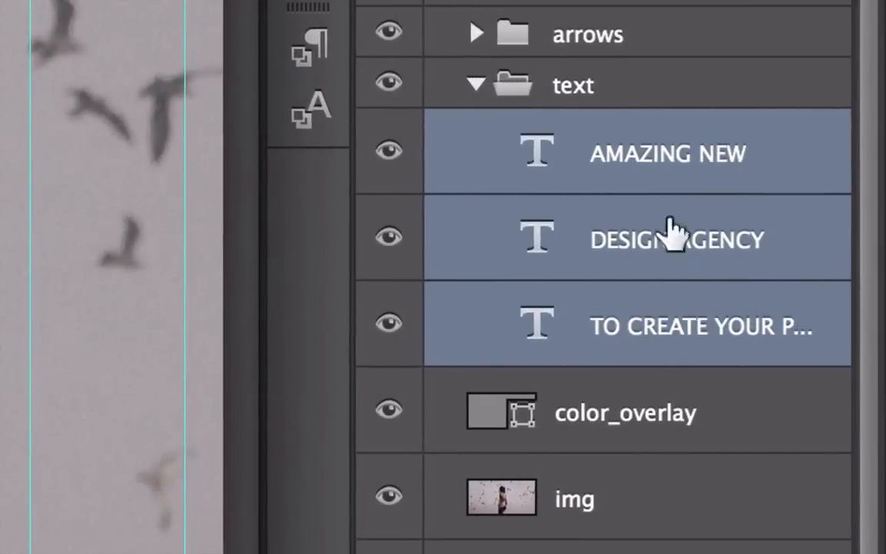
key(ctrl+e)
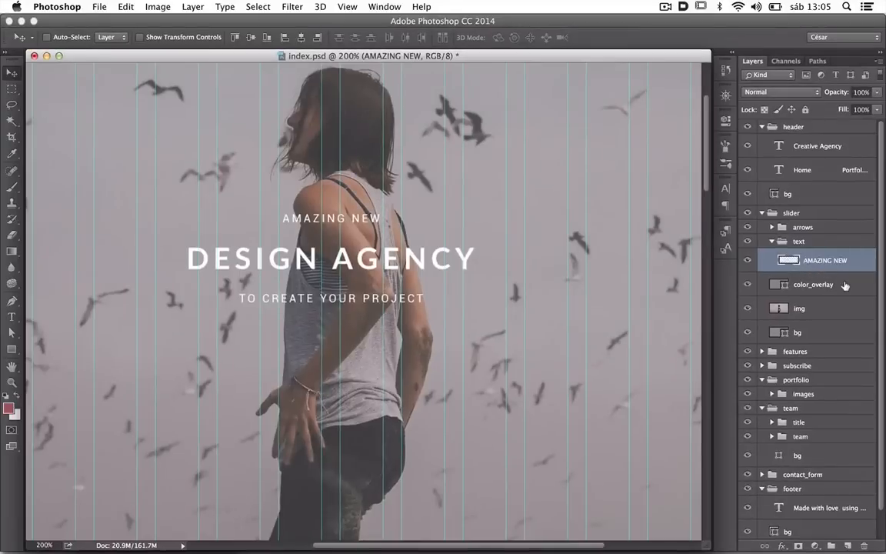
Step: Copy the merged slider text and paste it into a new 465 × 143 px document with a white background
key(super+a)
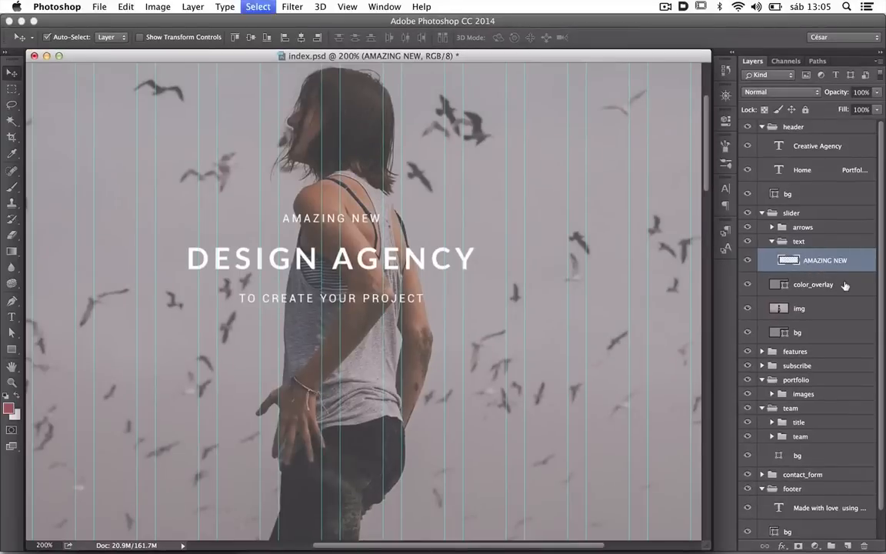
key(super+c)
key(super+n)
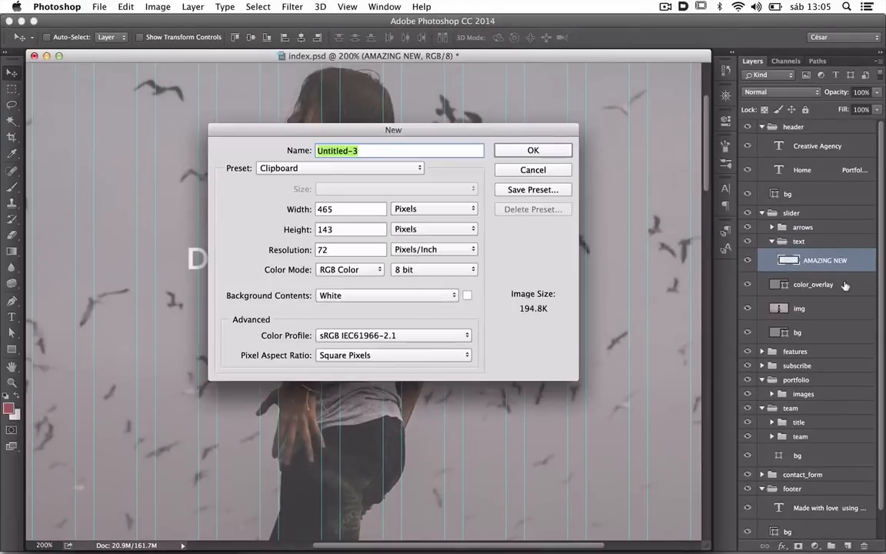
key(Return)
key(super+v)
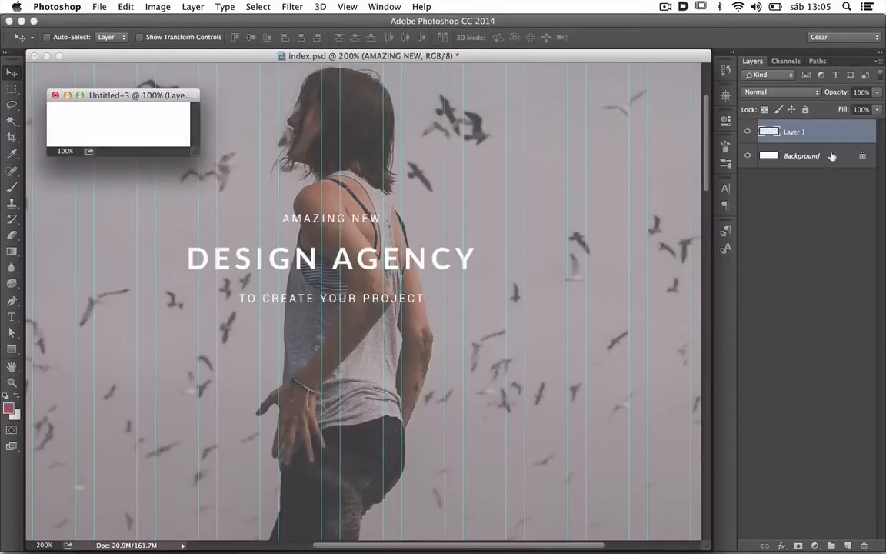
Step: Hide the slider text document's Background layer and view the enlarged artwork in full-screen mode
click(747, 155)
key(f)
key(super+plus)
key(super+plus)
key(super+plus)
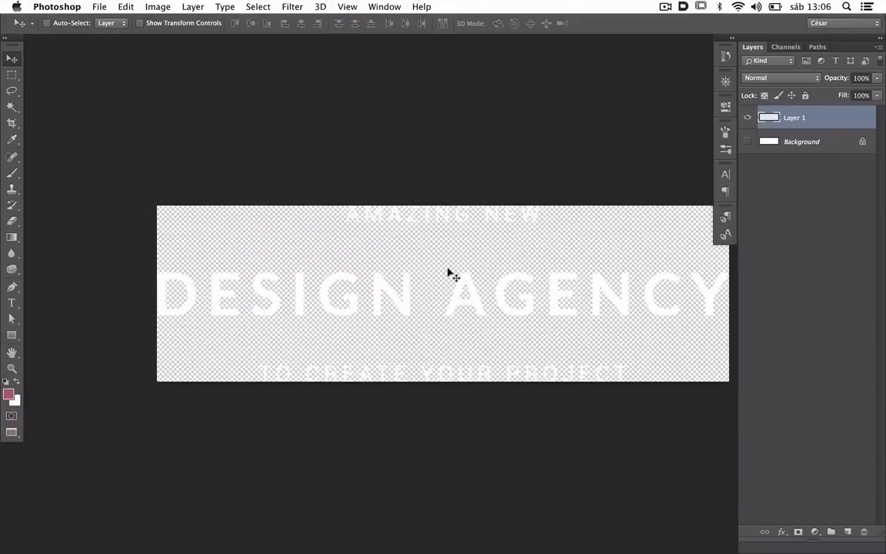
scroll(448, 270, right, 5)
scroll(448, 271, down, 3)
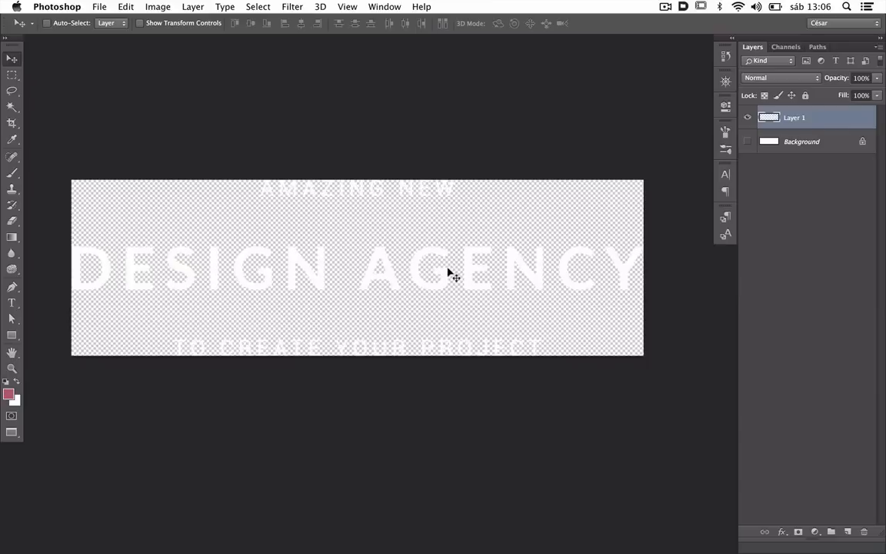
Step: Open the slider text in Save for Web and set the format to PNG-24 with transparency
key(super)
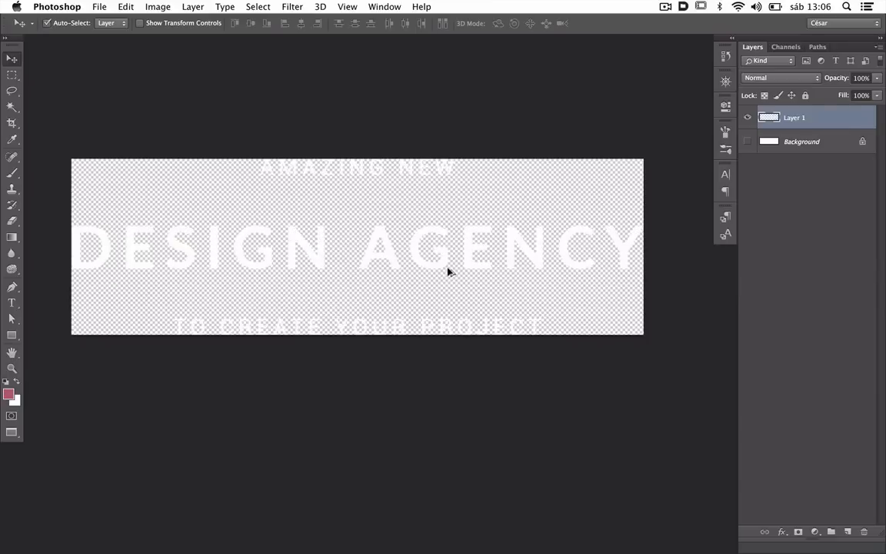
key(super+alt+shift+s)
click(658, 52)
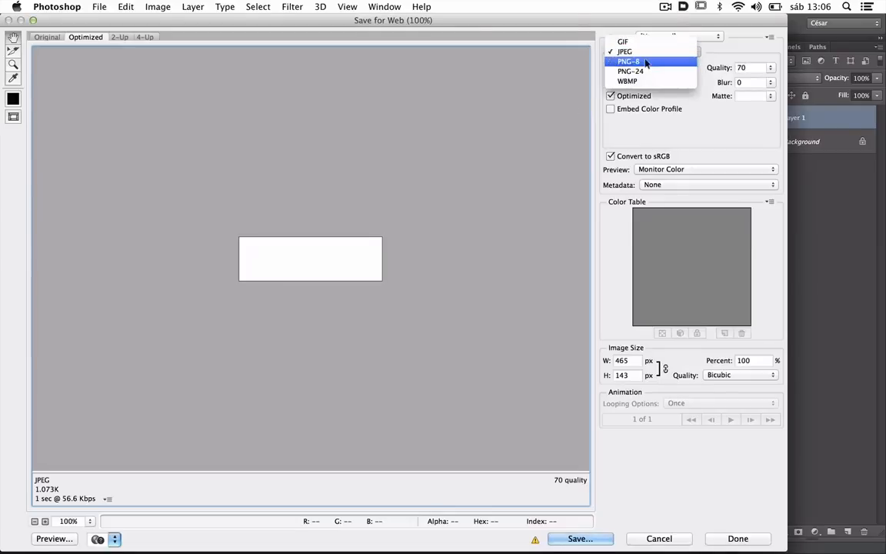
click(650, 69)
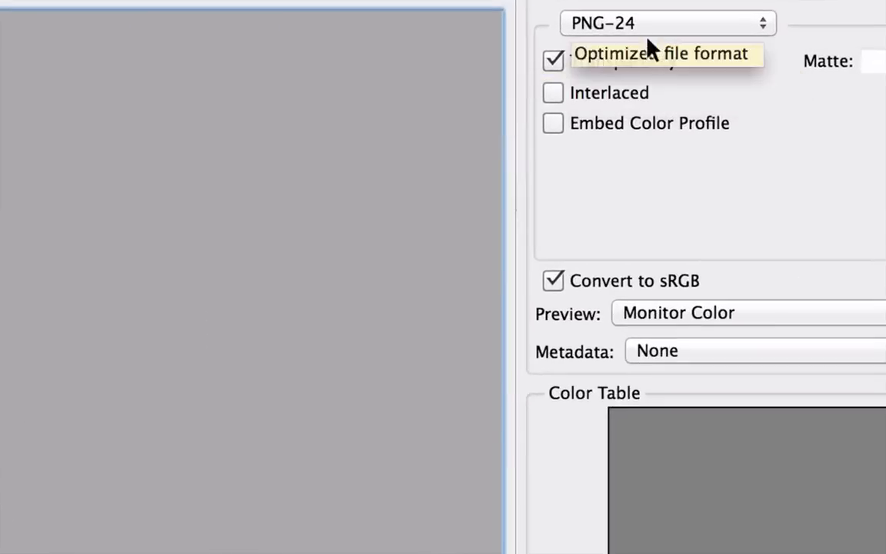
click(648, 40)
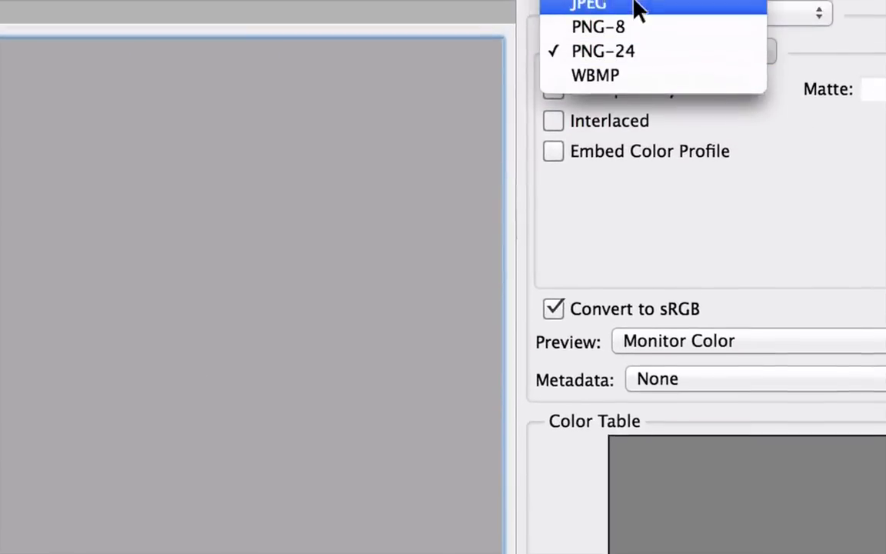
click(733, 125)
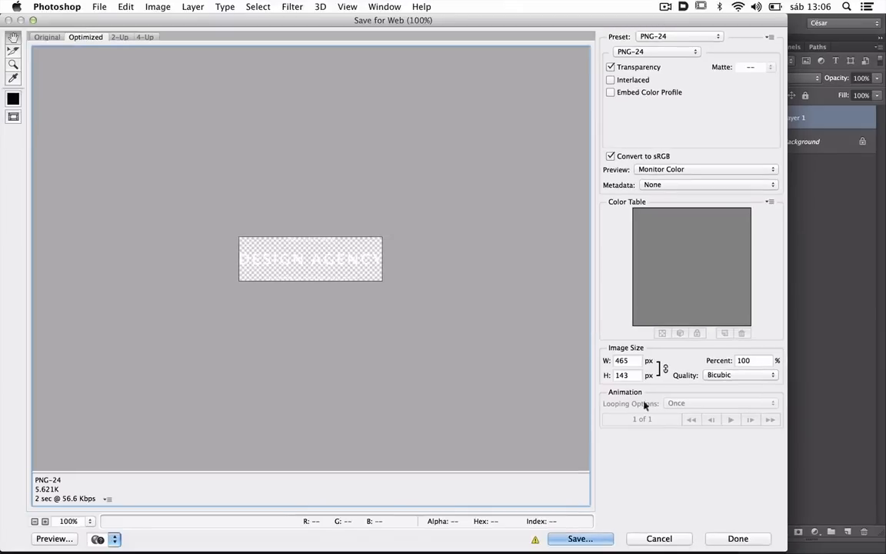
Step: Save the optimized image as text.png in a new folder named slider, created alongside the header folder
click(579, 539)
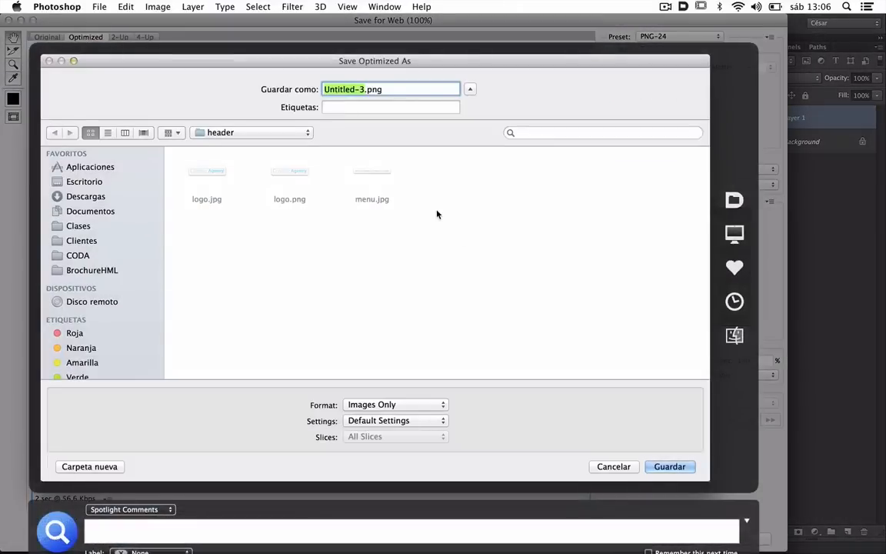
key(super+Up)
key(super+shift+n)
text(selide)
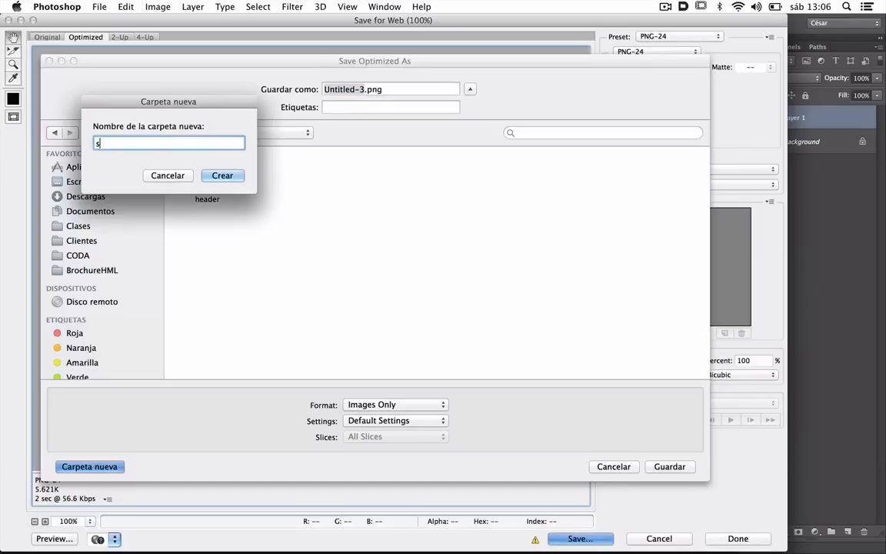
key(BackSpace)
key(BackSpace)
key(BackSpace)
key(BackSpace)
key(BackSpace)
key(BackSpace)
text(slider)
key(Return)
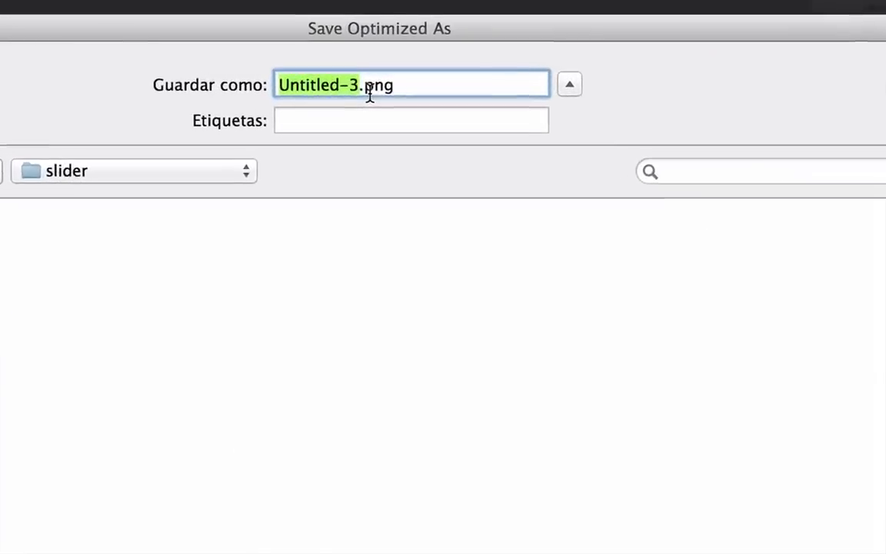
text(text)
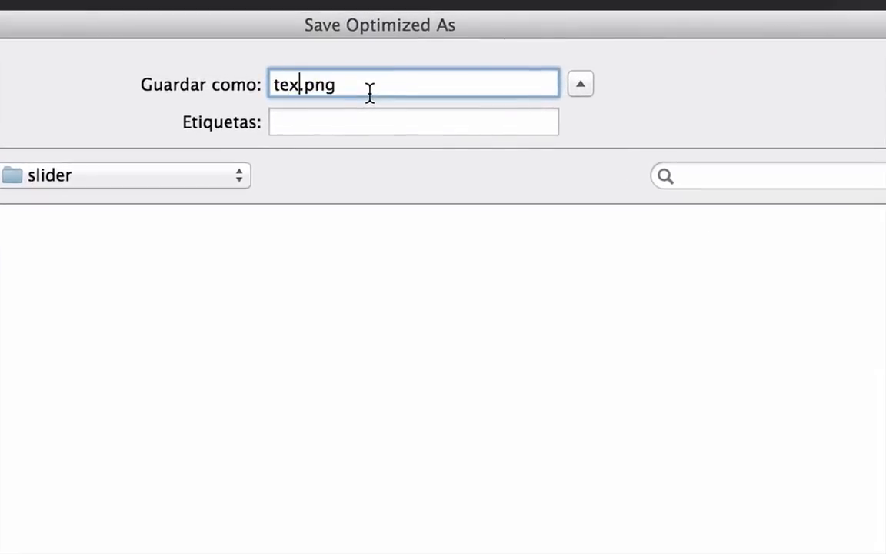
key(Return)
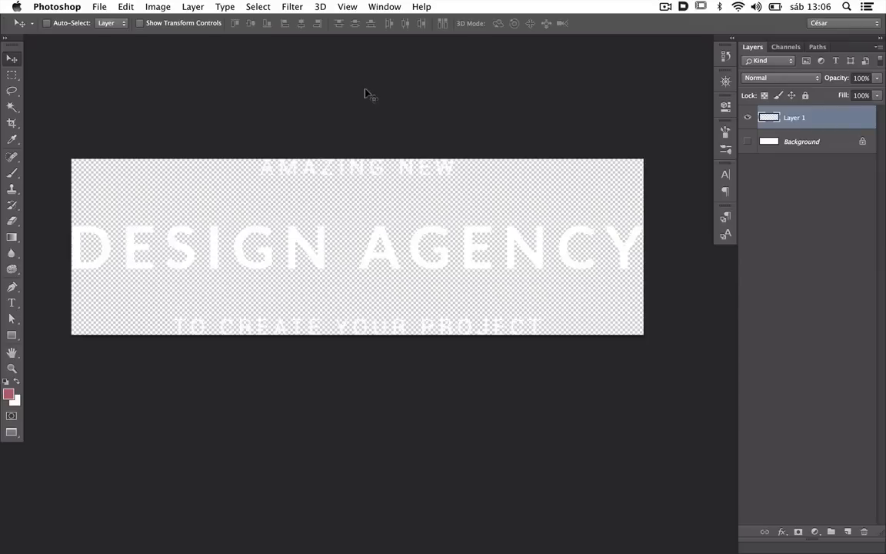
Step: Switch to Finder, open the video folder on the desktop and expand its header folder
key(super+Tab)
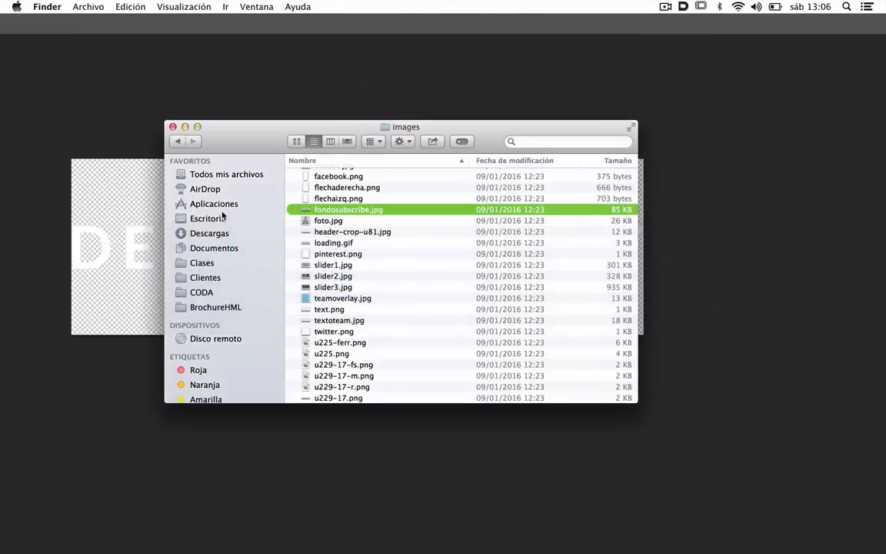
click(223, 216)
scroll(337, 216, up, 5)
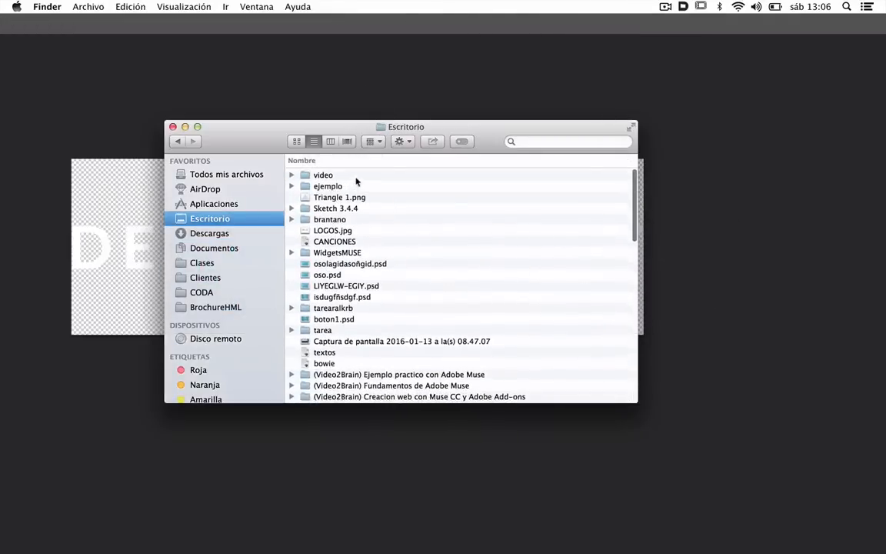
double_click(325, 175)
click(337, 177)
key(Right)
key(Down)
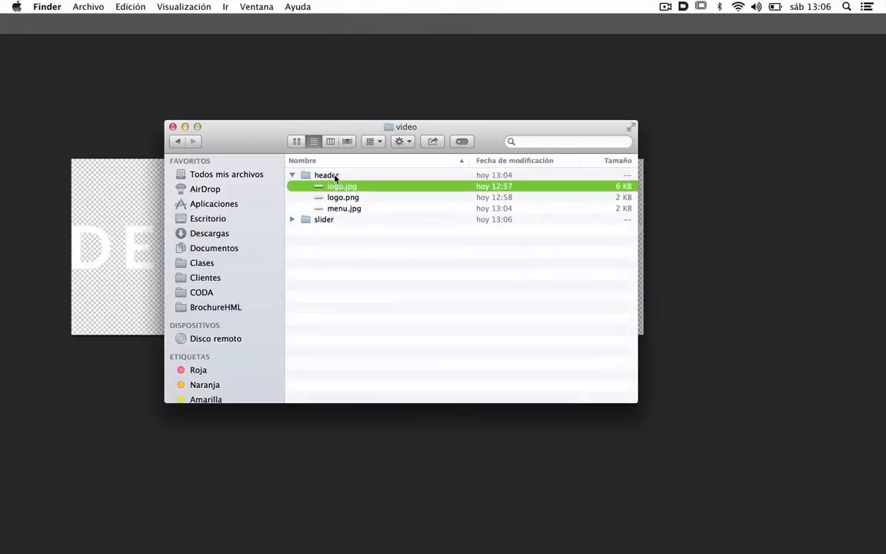
Step: Preview the exported header images and expand the slider folder to check its contents
key(Down)
key(space)
key(Down)
key(Down)
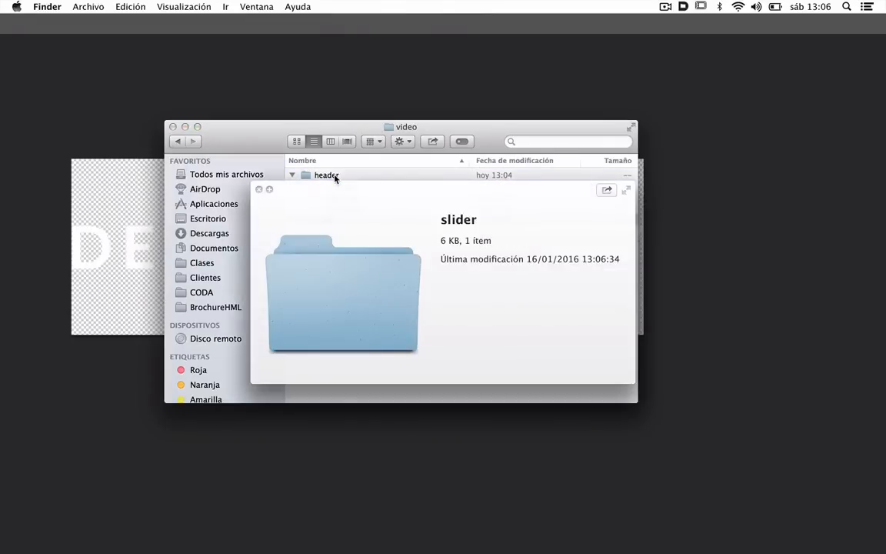
key(Right)
key(Down)
key(Up)
key(space)
Step: Switch back to Photoshop and move the index.psd window aside, away from the Untitled-1 document
key(super+Tab)
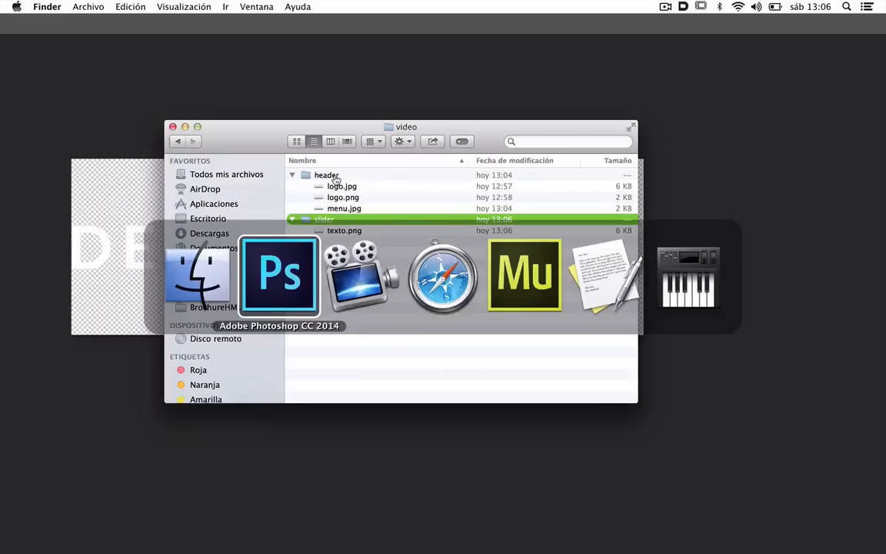
key(super+Tab)
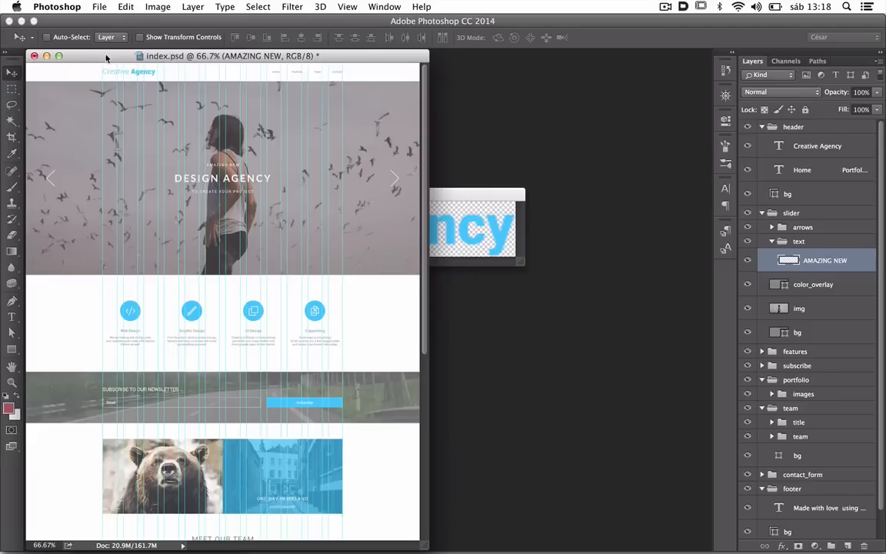
drag(106, 55, 281, 70)
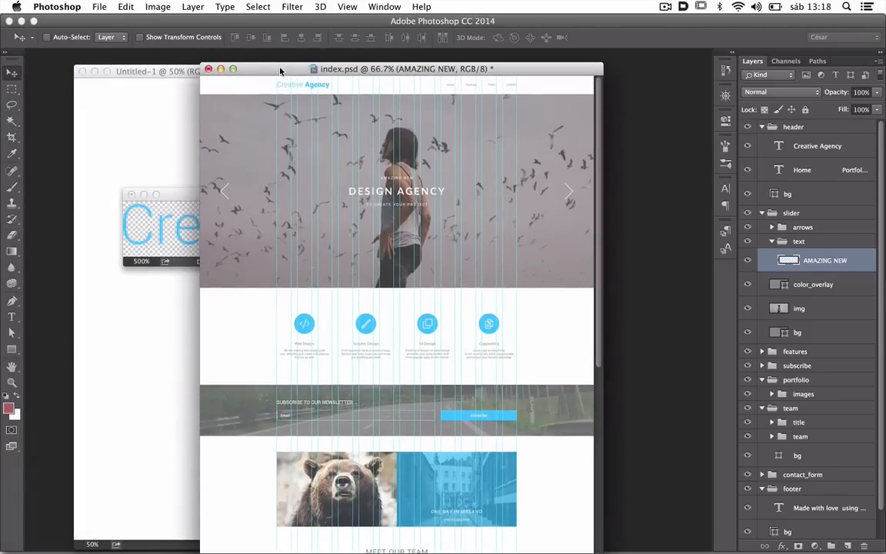
Step: Switch to Sketch, make Rectangle 1 exportable to look through the export sizes, and close the untitled document
key(super+Tab)
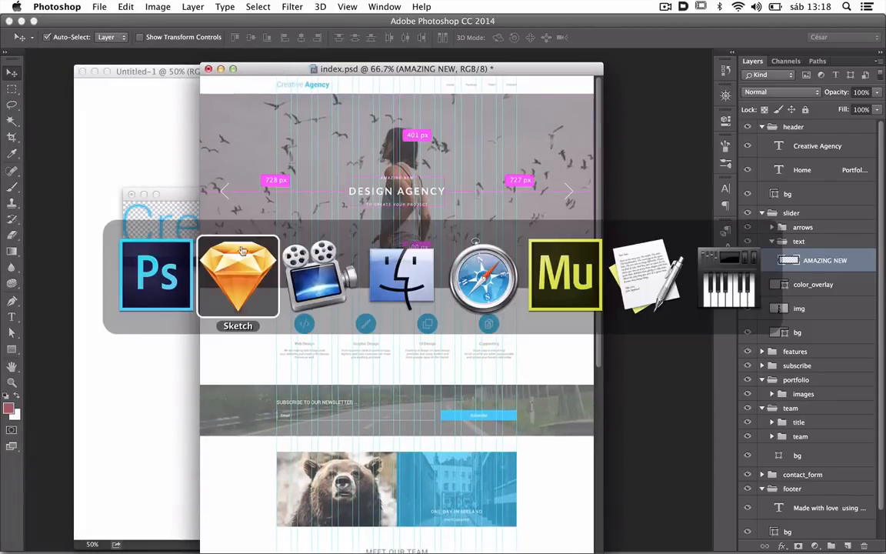
click(237, 295)
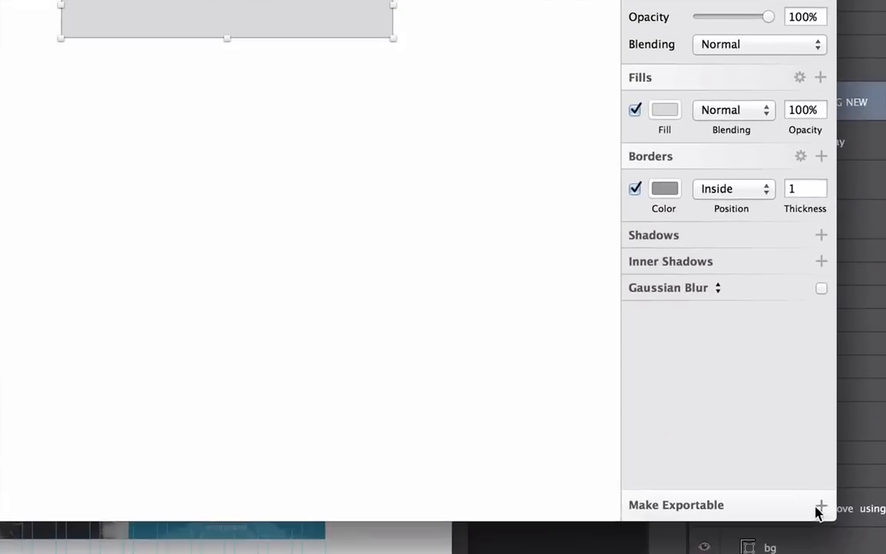
click(817, 506)
click(680, 458)
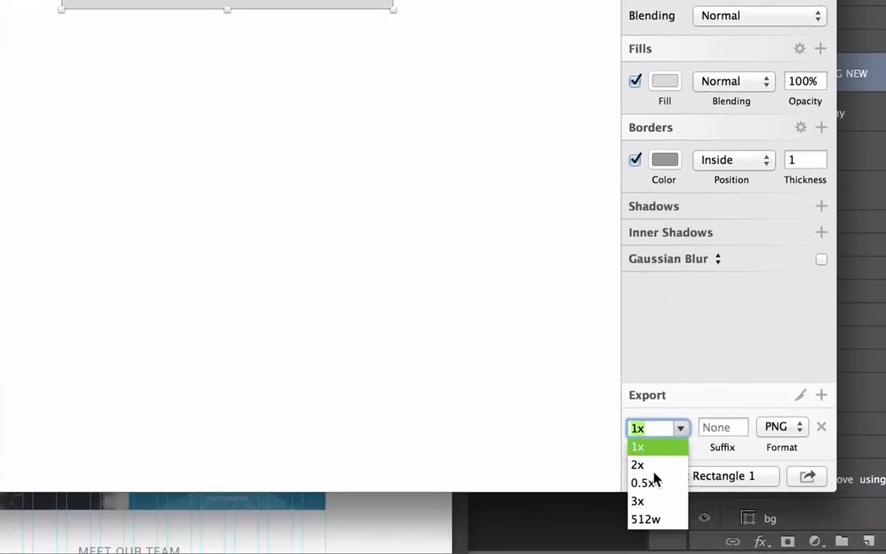
click(692, 381)
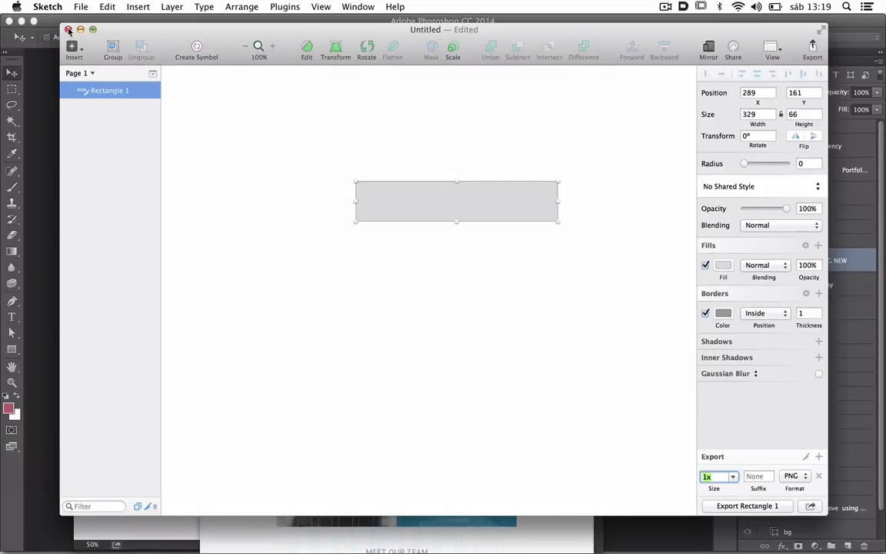
click(68, 29)
click(400, 203)
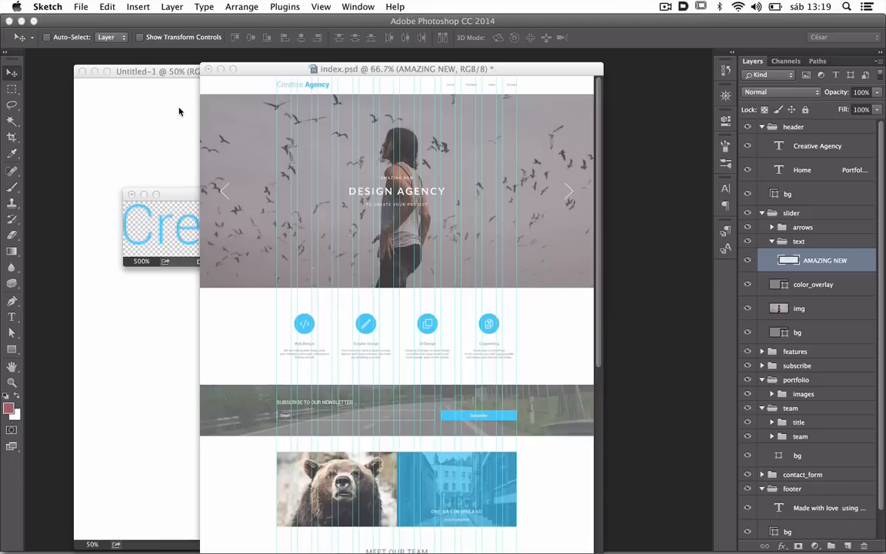
Step: Return to index.psd in Photoshop and examine the Image Assets option among the Generate commands
click(80, 6)
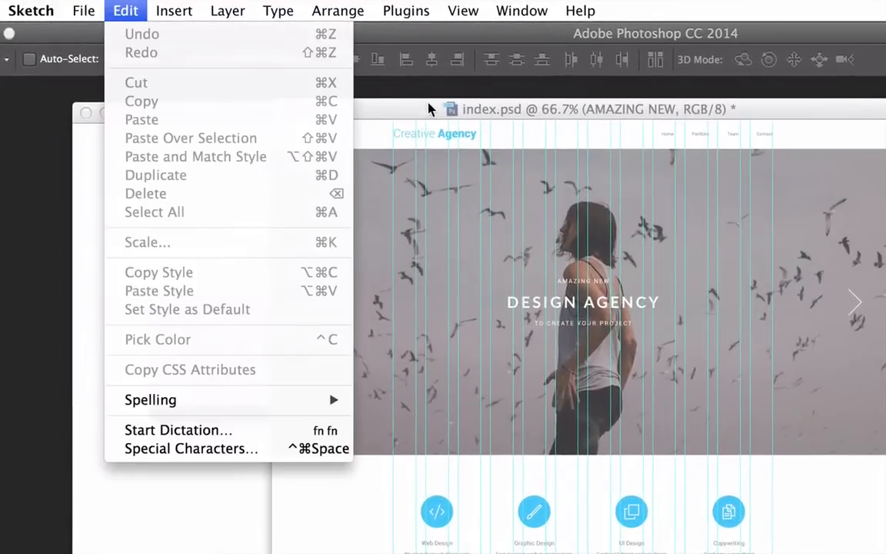
click(387, 96)
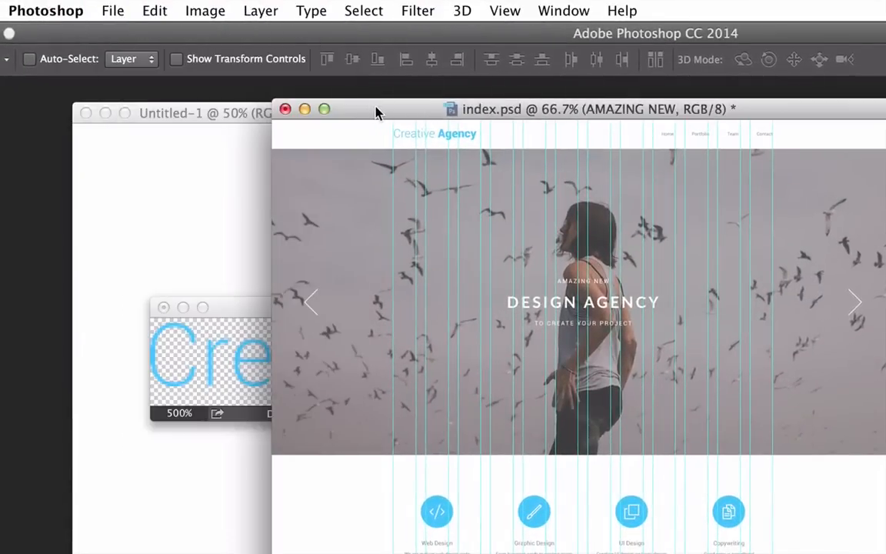
click(124, 11)
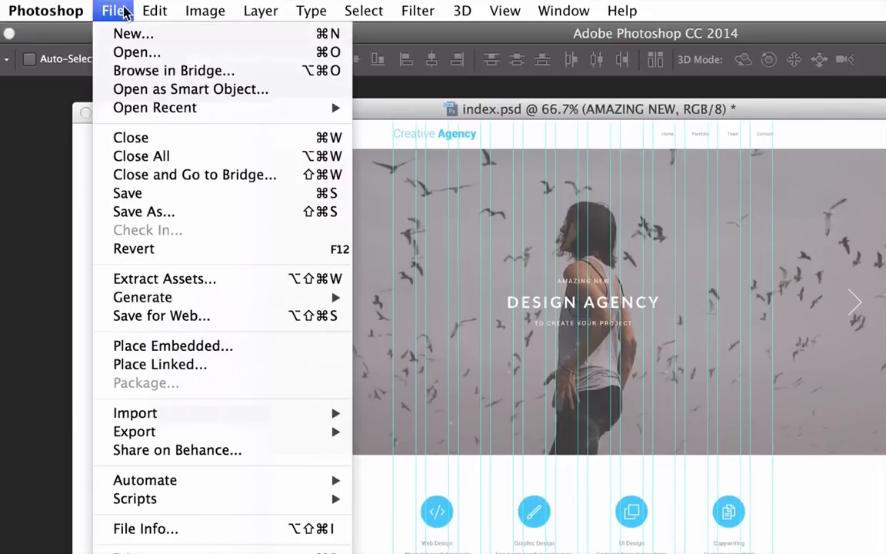
mouse_move(262, 300)
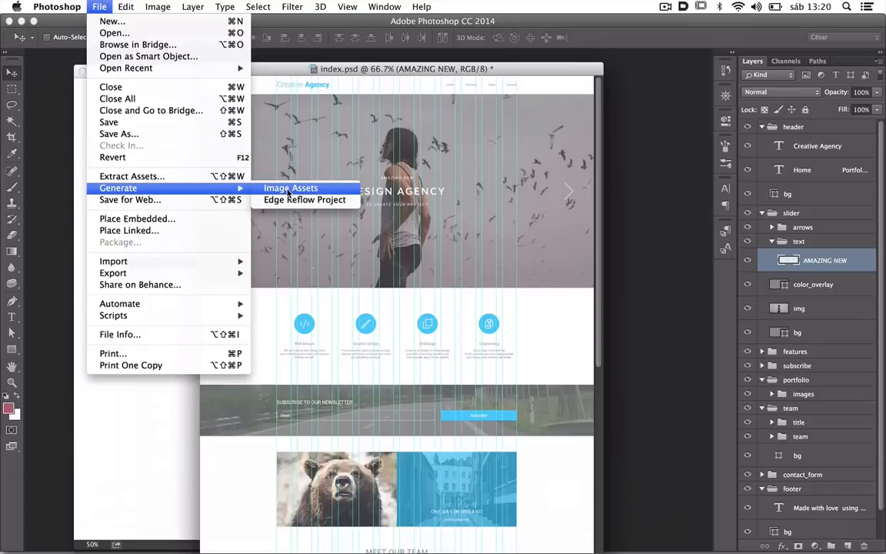
Step: Open the PSD folder in Finder and select both index.psd and slider.psd
key(super+Tab)
key(super+Tab)
key(super+Tab)
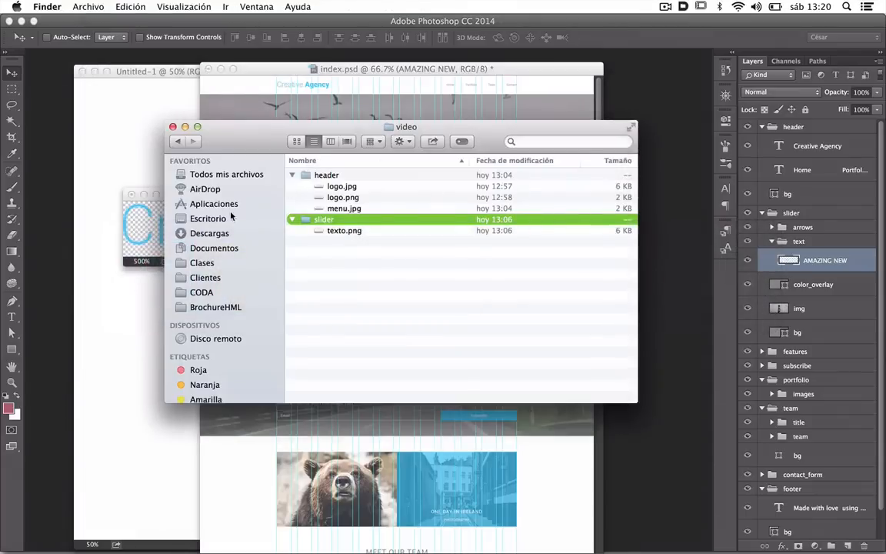
click(740, 7)
click(748, 7)
click(683, 6)
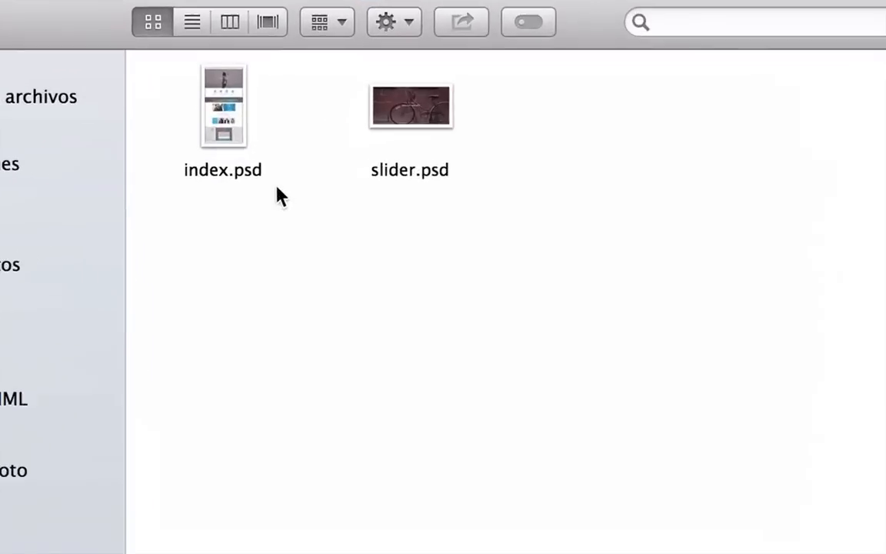
click(256, 160)
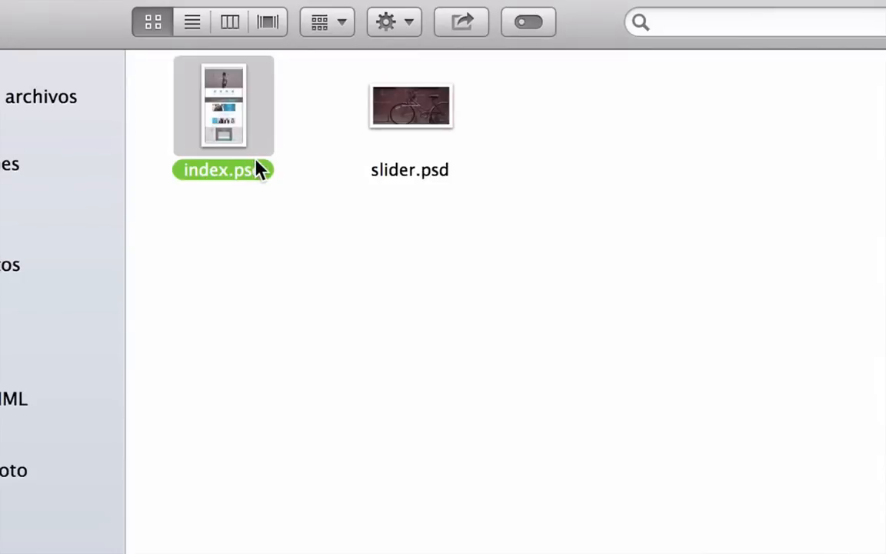
click(430, 127)
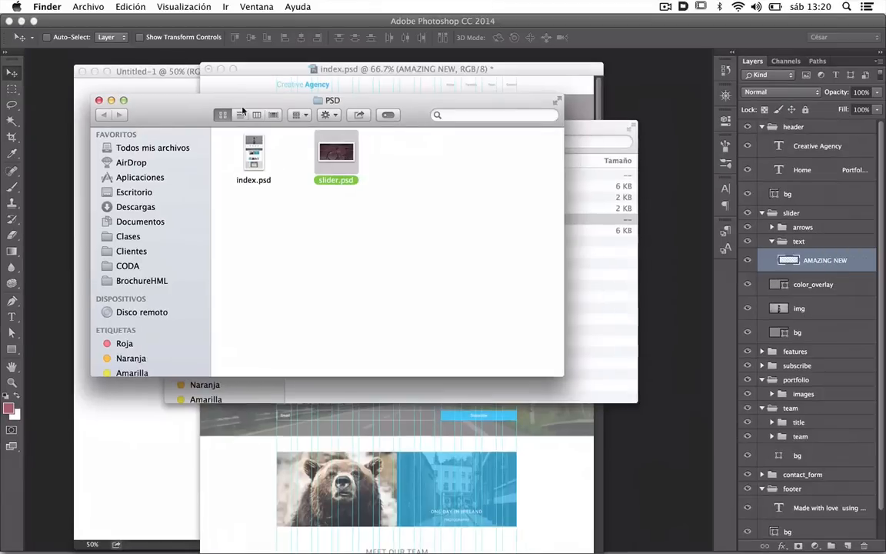
drag(186, 112, 287, 138)
drag(461, 254, 283, 135)
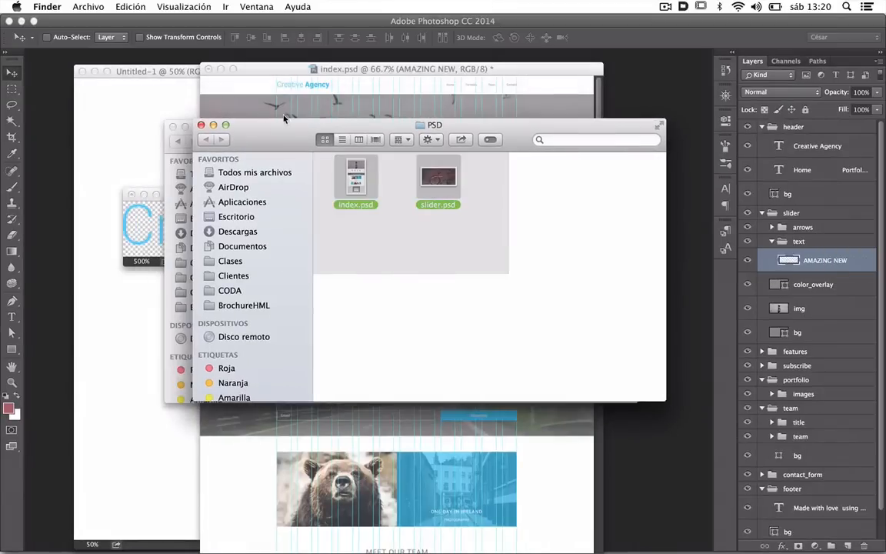
Step: Return to Photoshop and enable Image Assets generation for index.psd
click(346, 84)
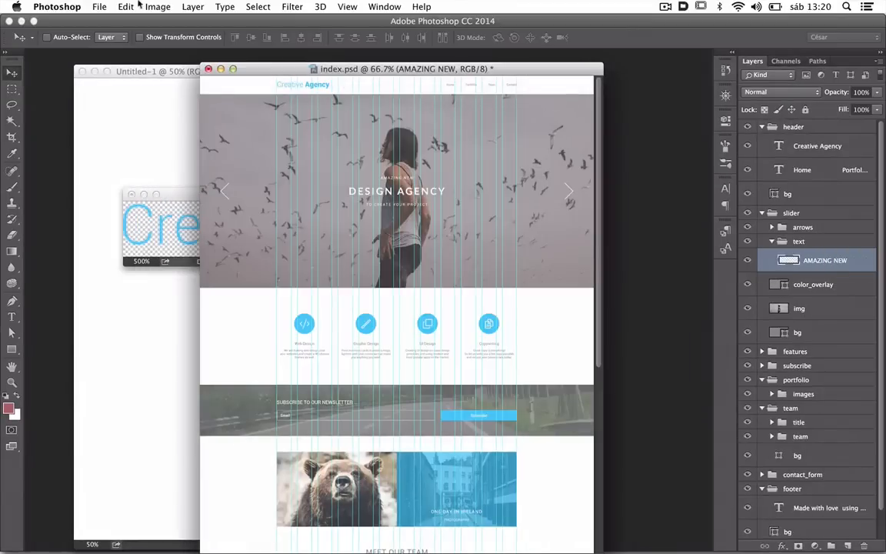
click(98, 6)
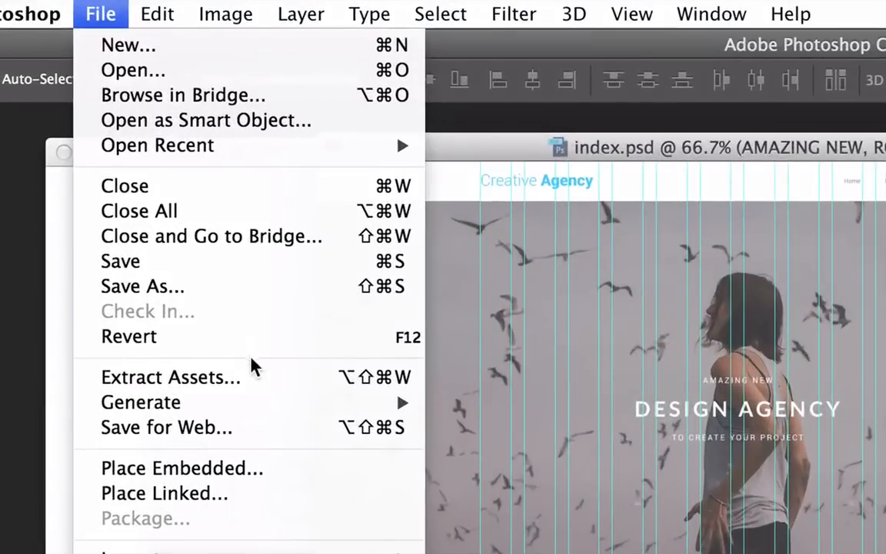
mouse_move(172, 189)
click(548, 408)
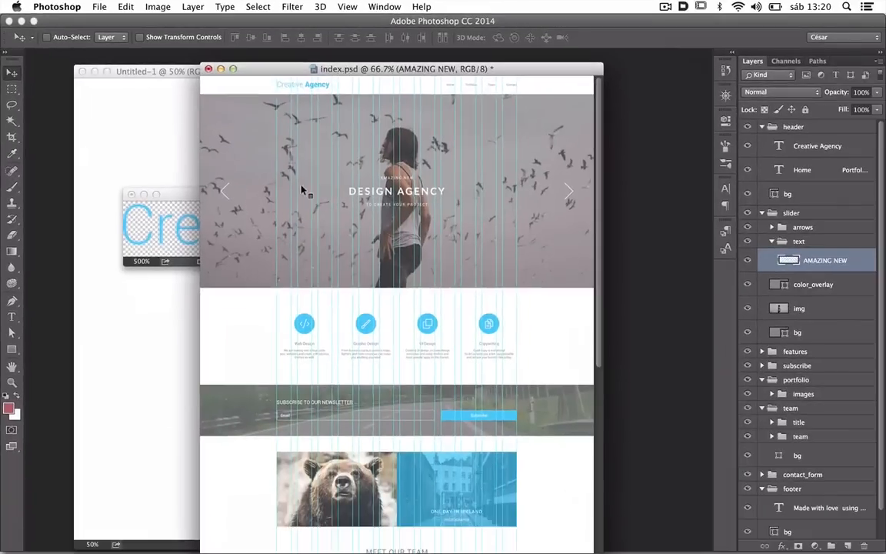
Step: Check the Image Assets setting for index.psd and look at the PSD folder in Finder
click(91, 6)
mouse_move(207, 189)
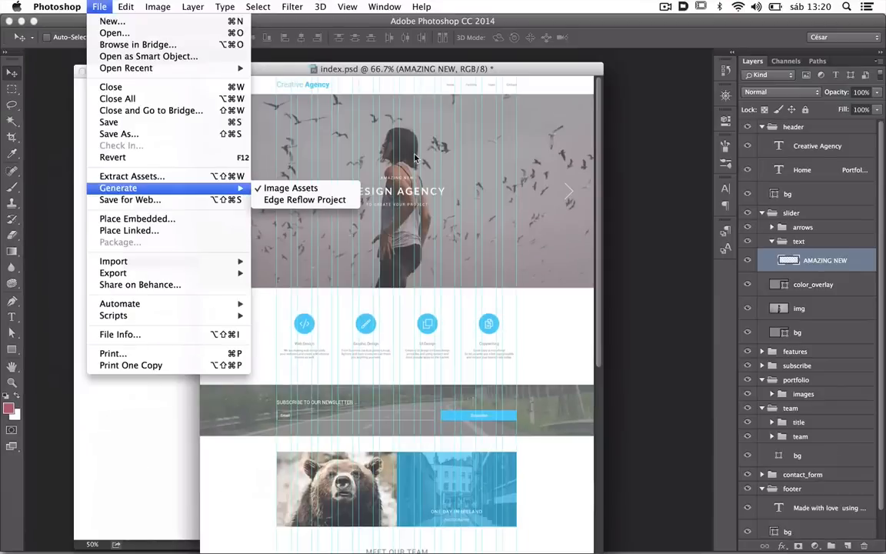
key(Escape)
key(super+Tab)
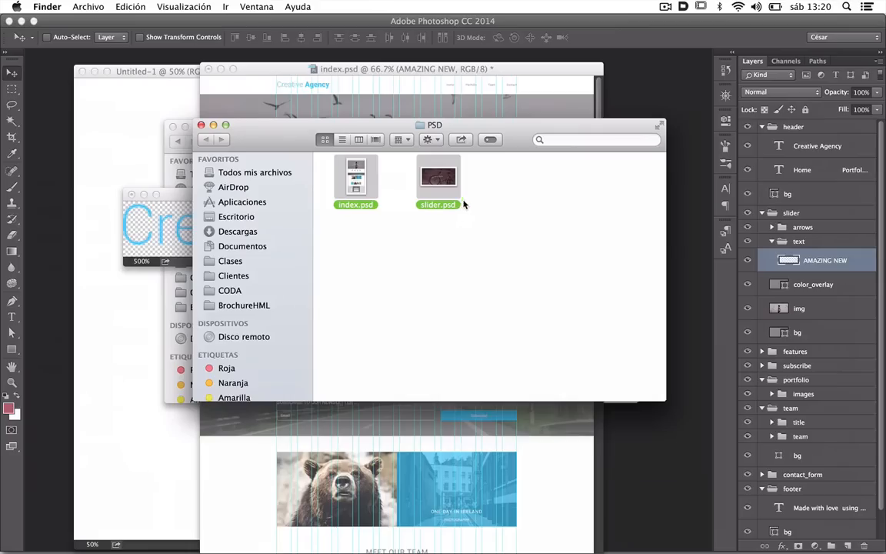
Step: Return to index.psd and rename the Creative Agency text layer in the header group as logo.jpg
click(435, 83)
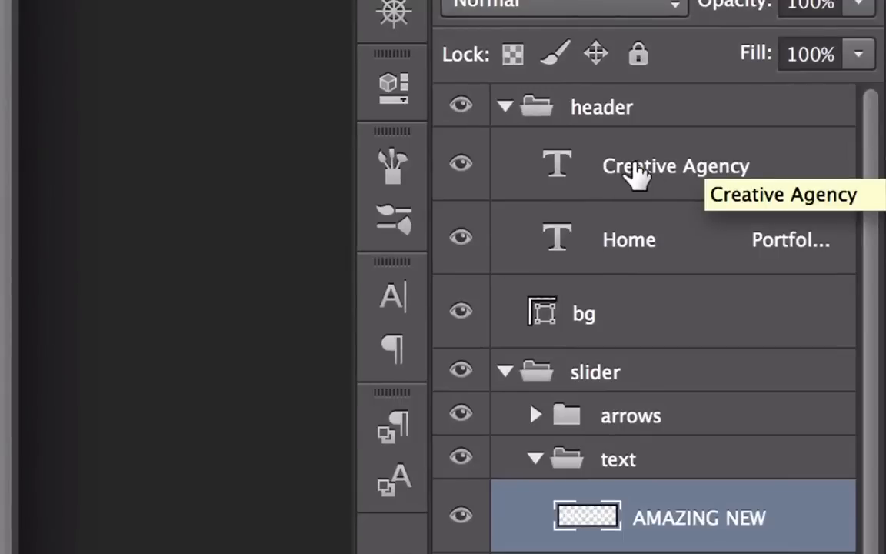
click(646, 176)
double_click(663, 176)
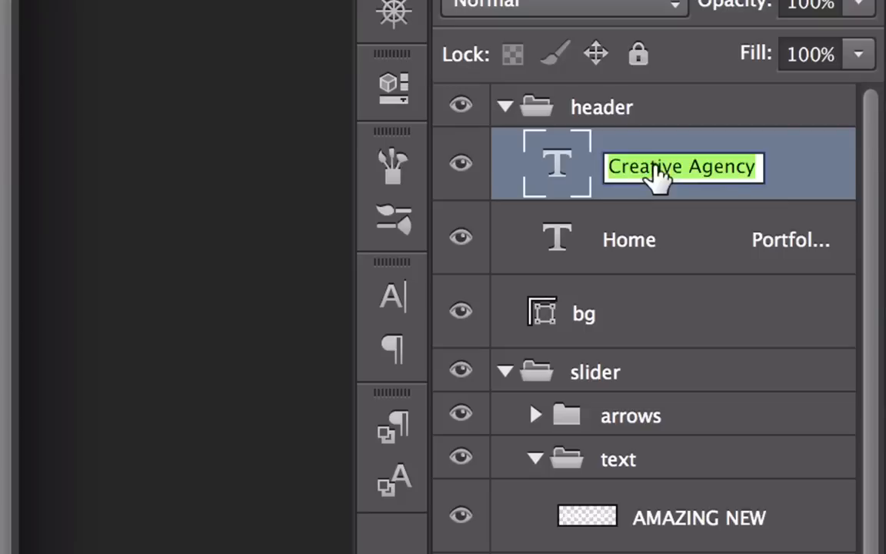
text(logo)
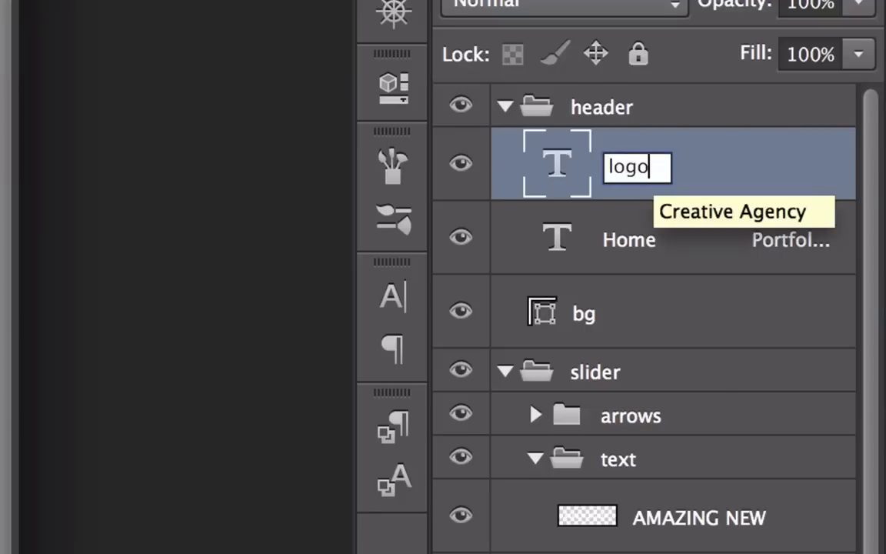
text(.jpg)
key(Return)
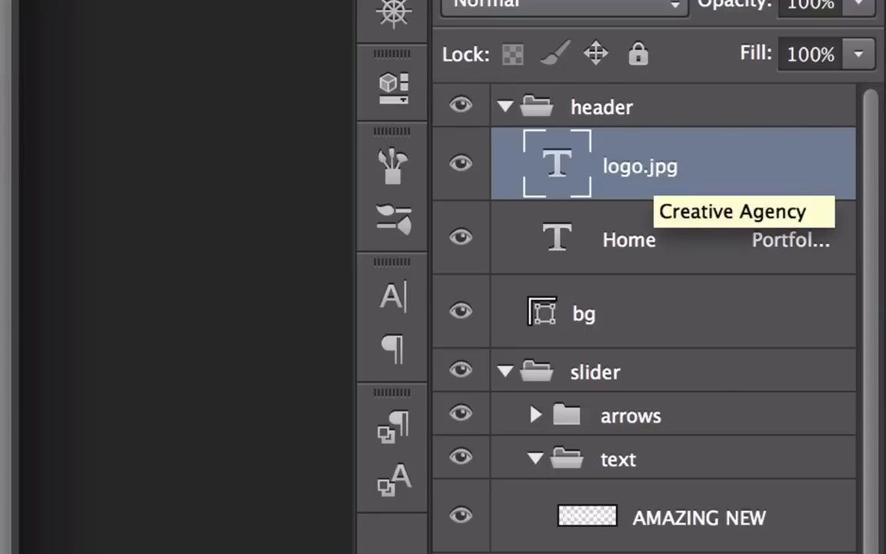
Step: Rename the Home/Portfolio navigation text layer in the header group as menu.jpg
double_click(638, 246)
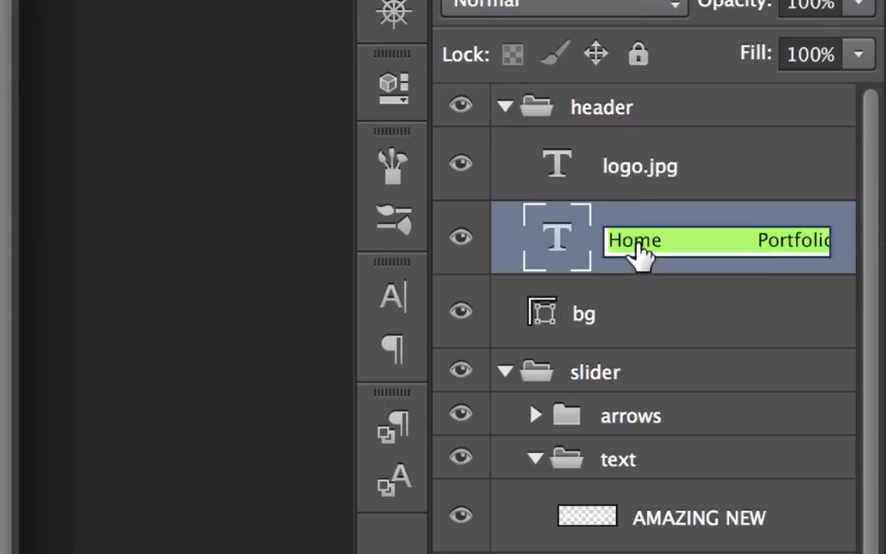
text(menu)
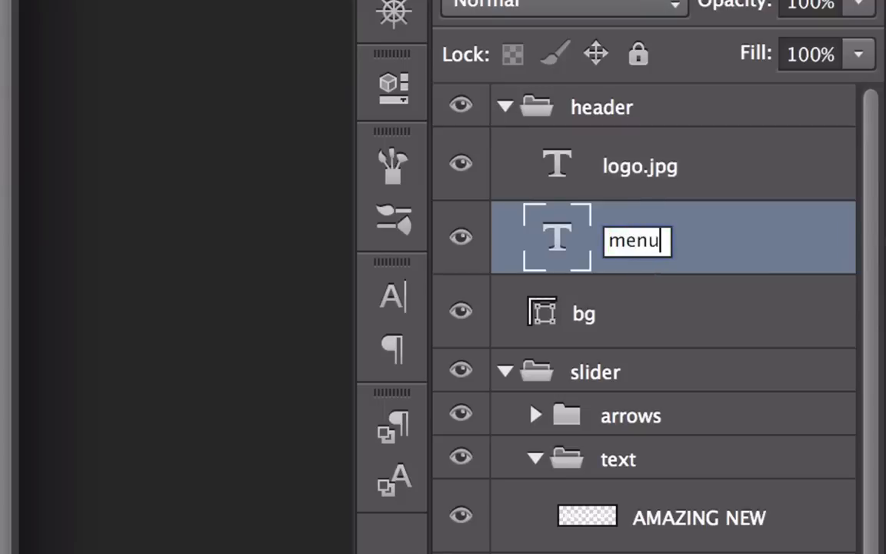
text(.jpg)
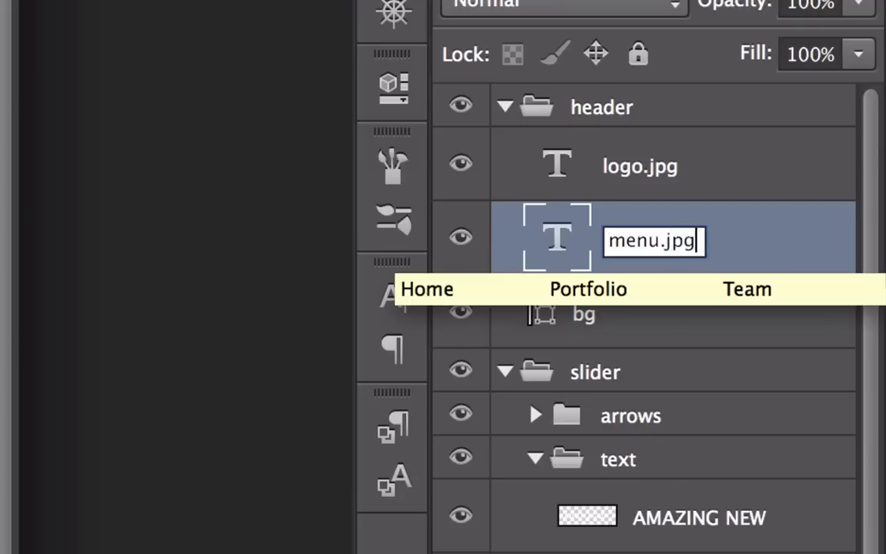
key(Return)
Step: Rename the bg shape layer in the header group as fondo.jpg
double_click(582, 317)
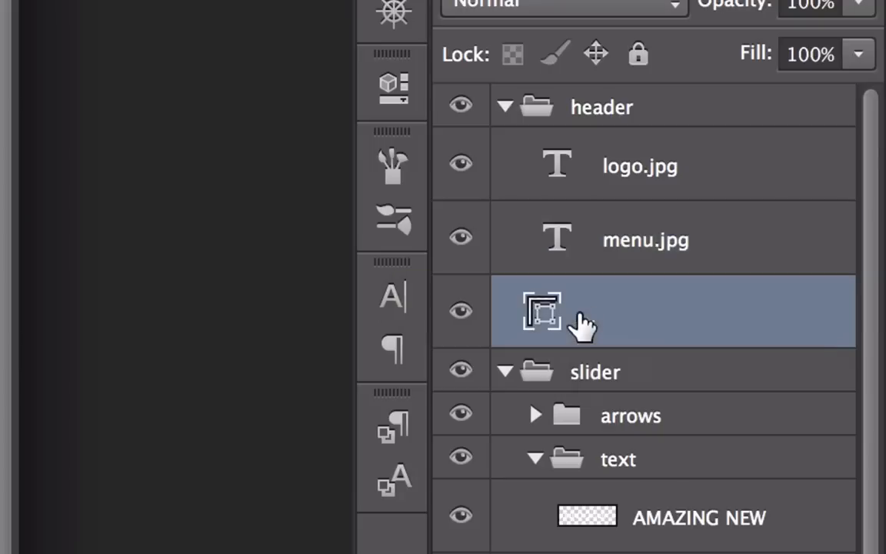
key(BackSpace)
text(fondo)
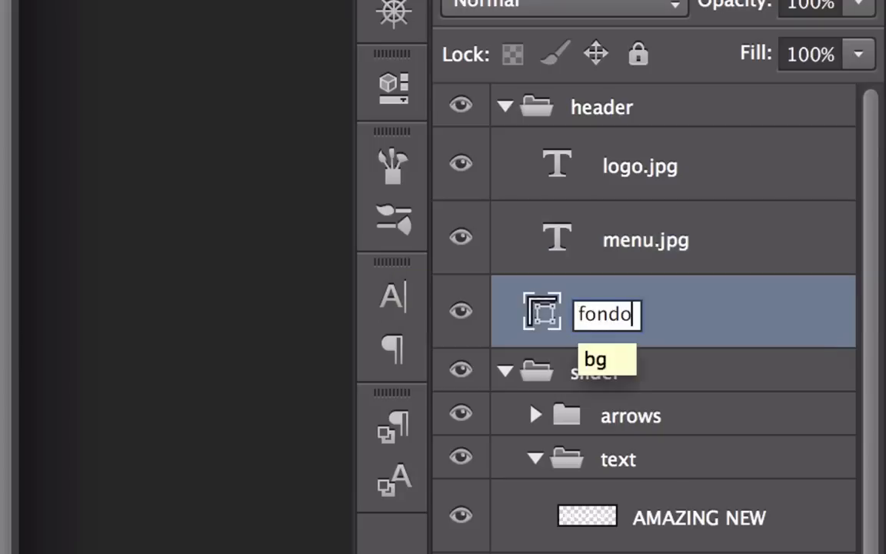
text(.jpg)
key(Return)
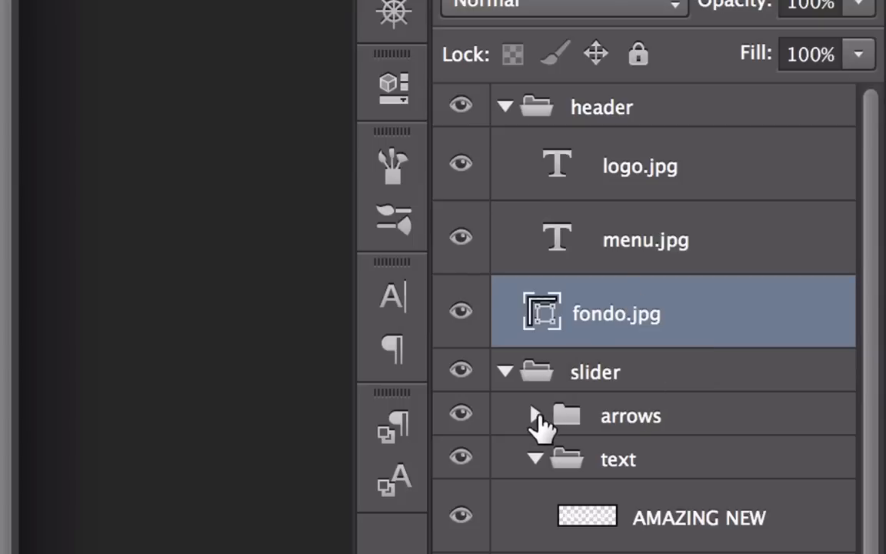
Step: Expand the arrows group in the slider group and rename its left arrow layer as flecha_izq.png
click(536, 416)
scroll(624, 370, down, 3)
scroll(625, 370, up, 2)
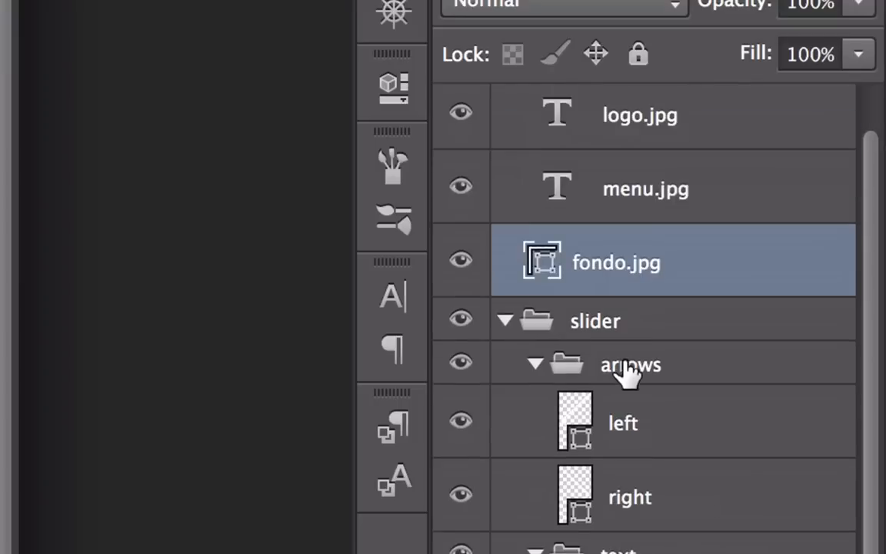
double_click(623, 423)
text(fl)
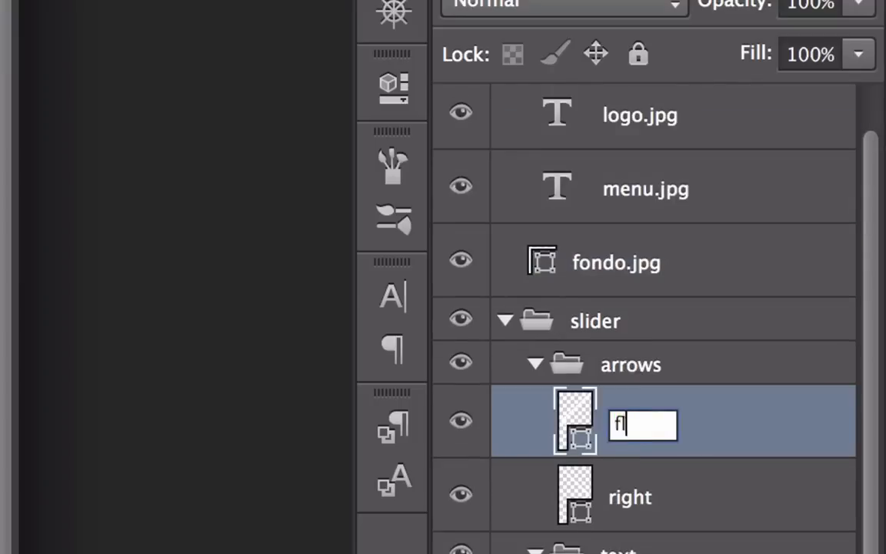
text(echa_izq)
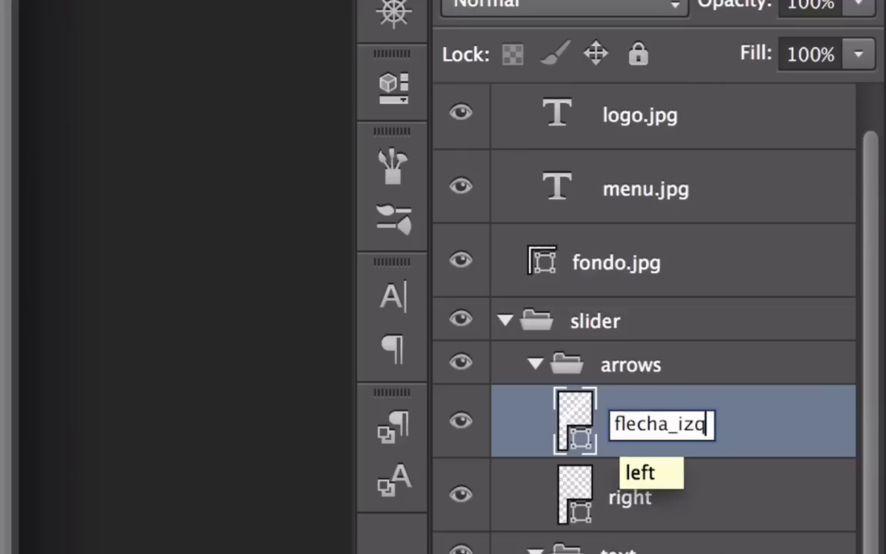
text(.png)
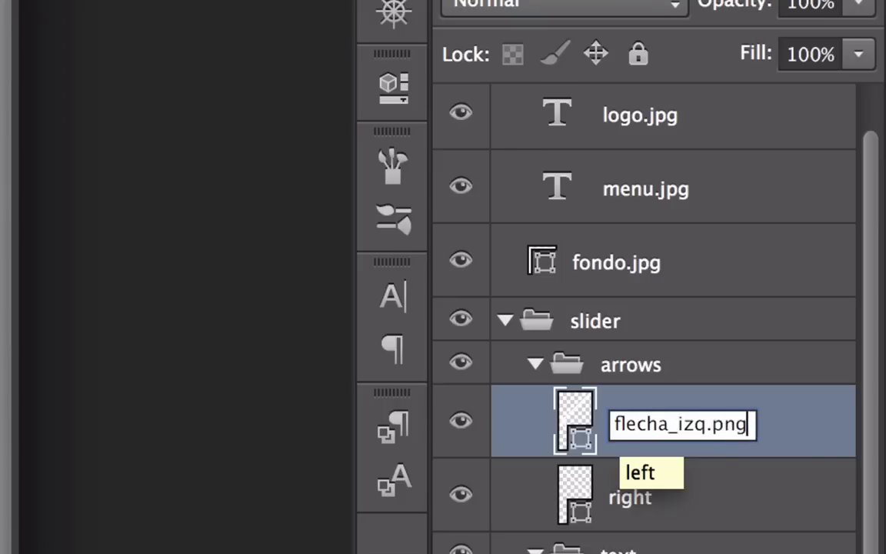
key(Return)
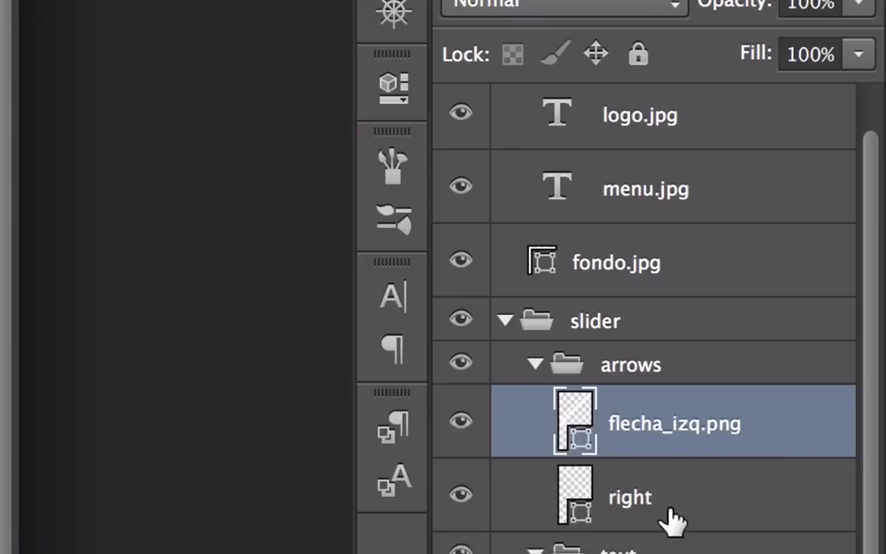
Step: Rename the right arrow layer in the arrows group as flecha_der.png
double_click(635, 500)
text(flecha_)
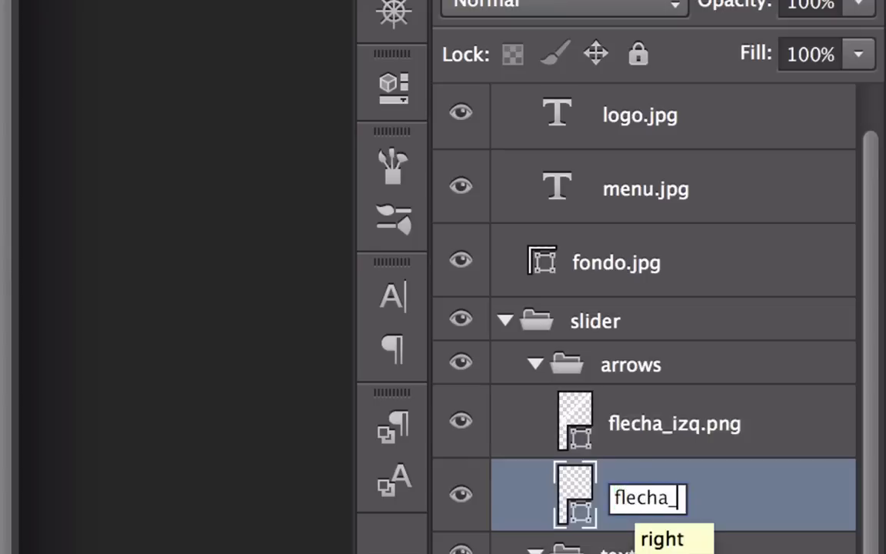
text(der.png)
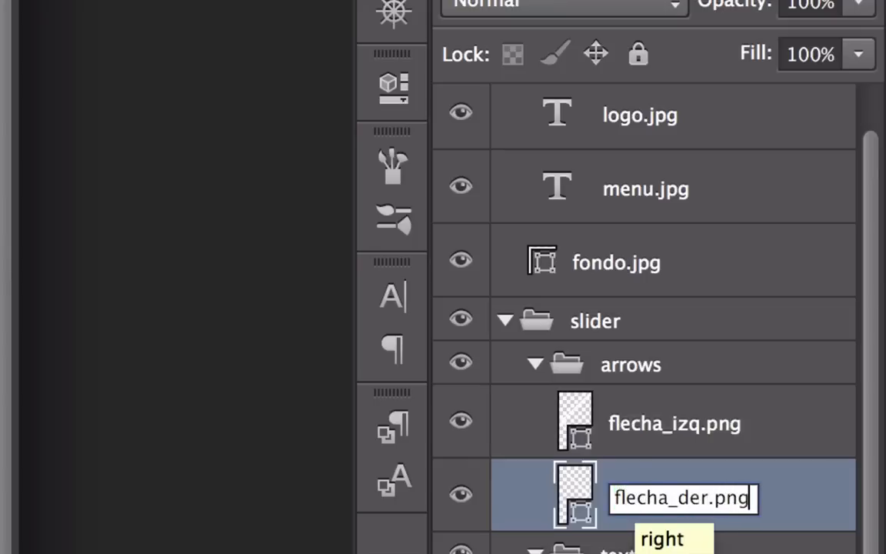
key(Return)
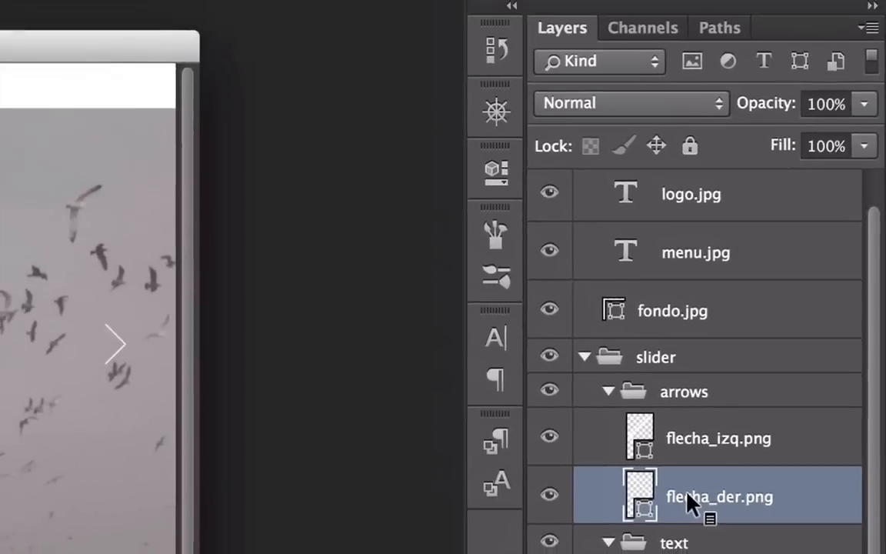
Step: Rename the AMAZING NEW layer in the slider's text group as texto.png
scroll(639, 508, down, 2)
click(688, 408)
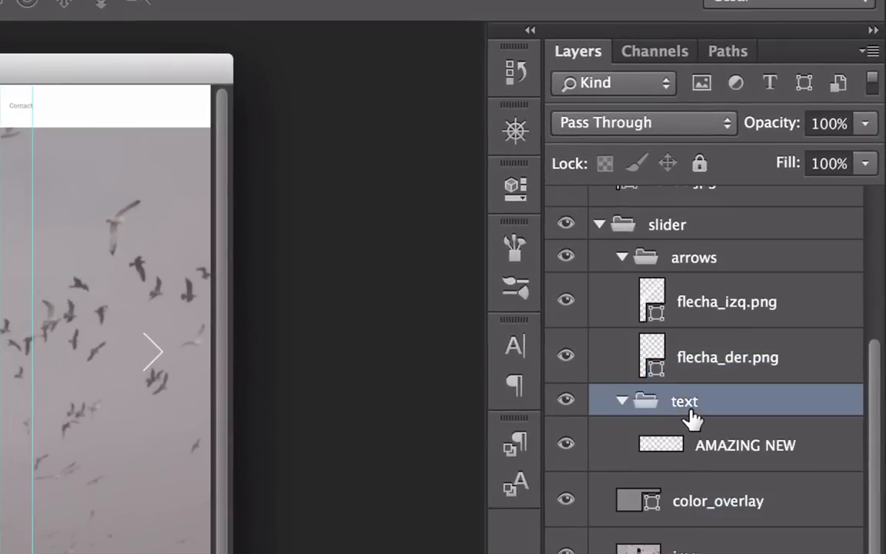
double_click(736, 460)
text(ex)
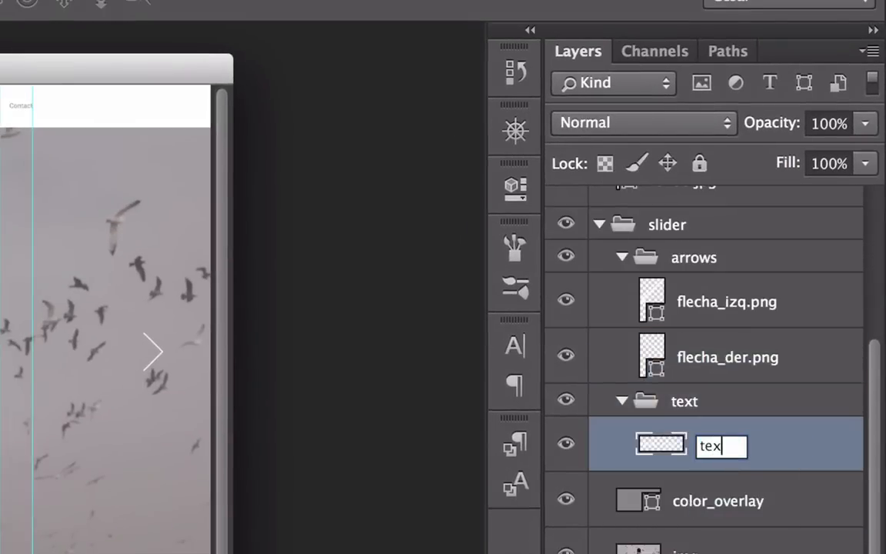
text(to.png)
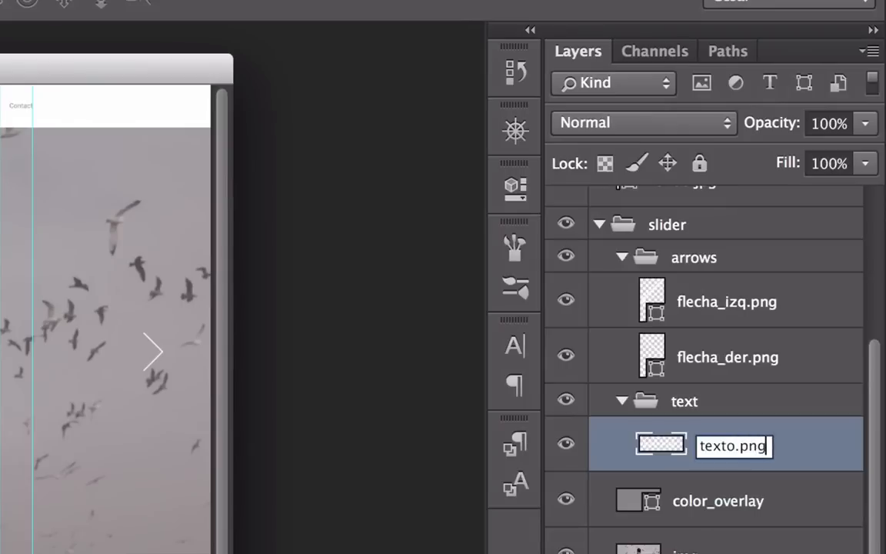
key(Return)
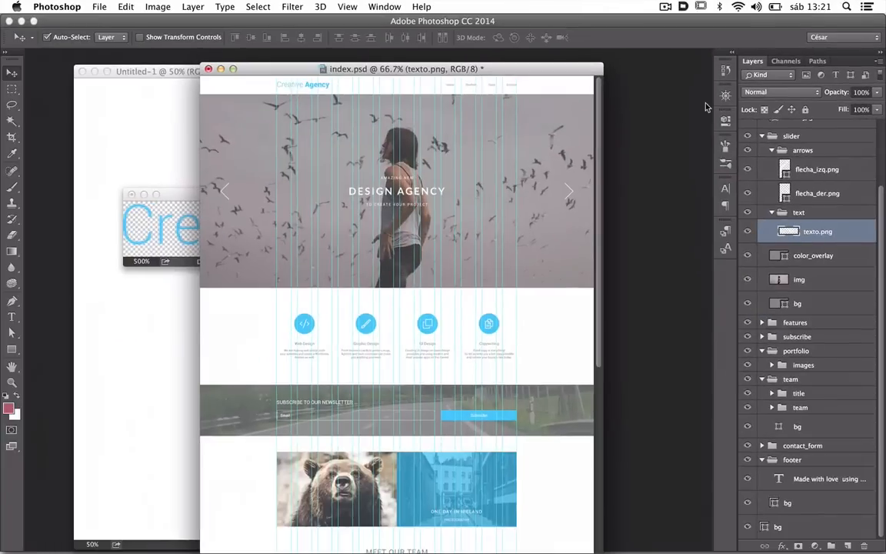
Step: Switch to Finder and open the index-assets folder beside index.psd in the PSD folder
key(super+Tab)
key(super+Tab)
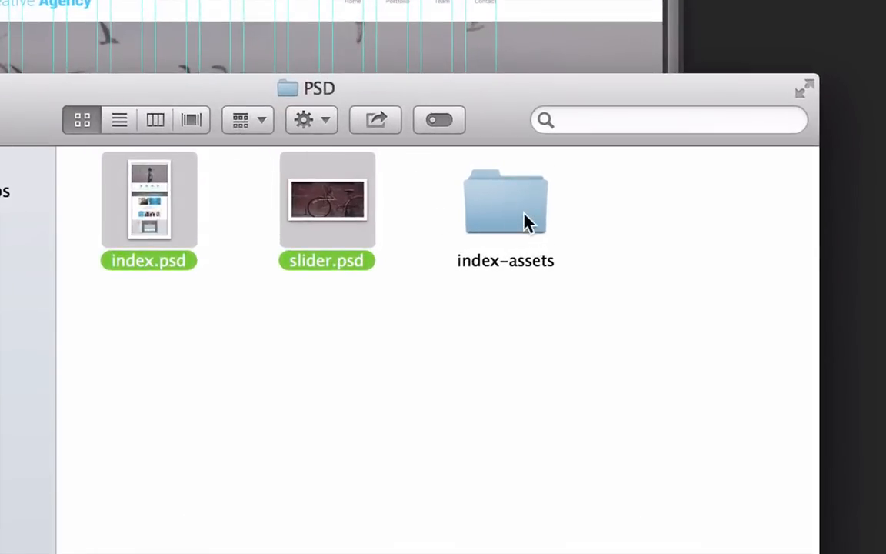
click(525, 221)
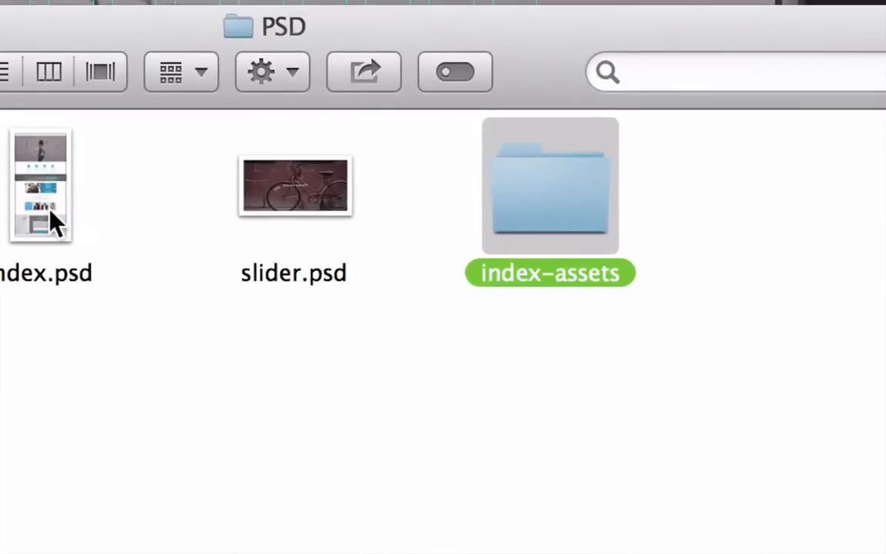
click(50, 216)
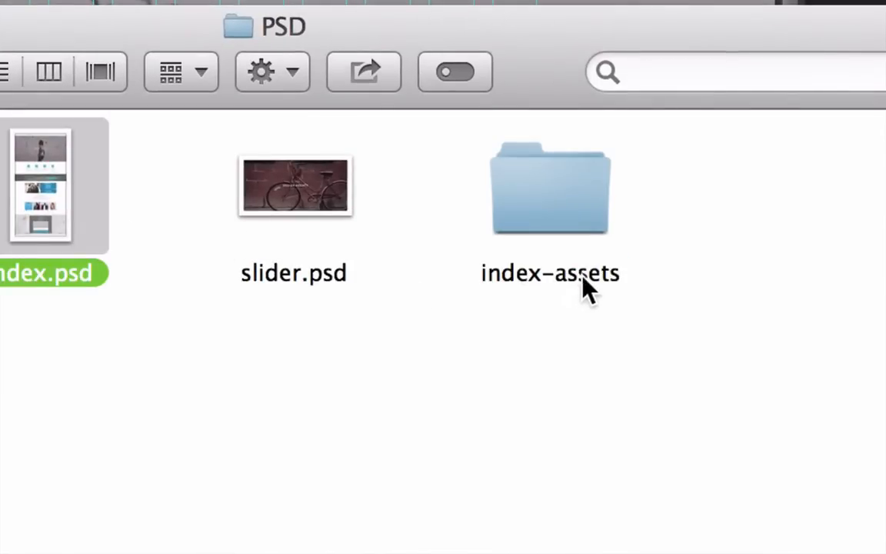
double_click(559, 201)
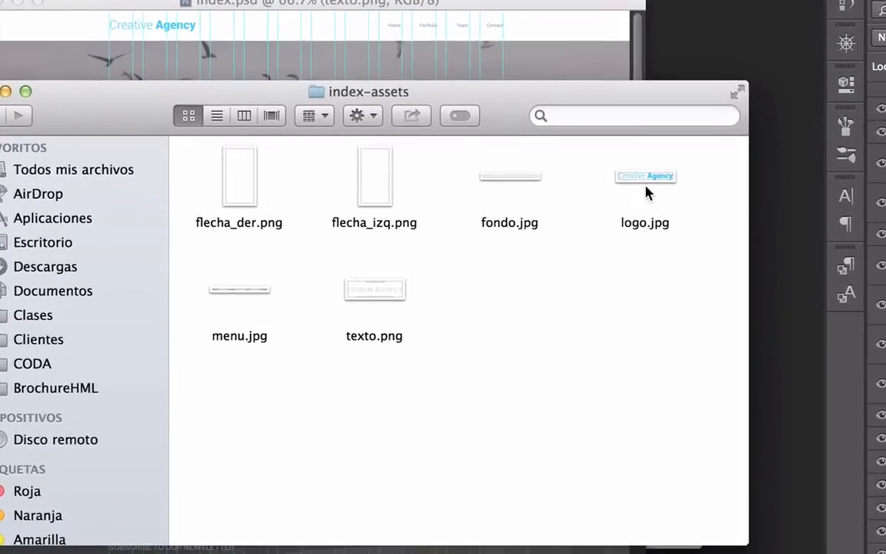
Step: Preview the generated images in index-assets with Quick Look, going from logo.jpg through the background and arrows to menu.jpg
click(651, 178)
key(space)
key(Left)
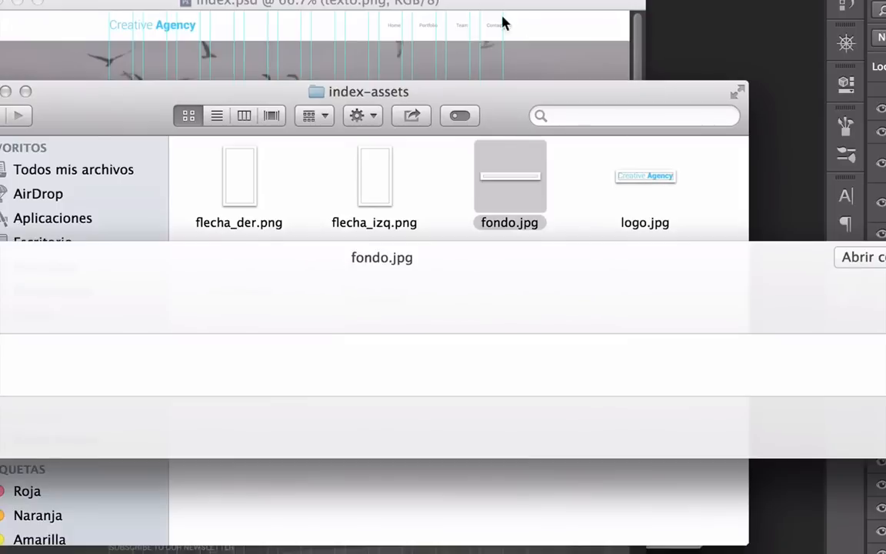
key(Left)
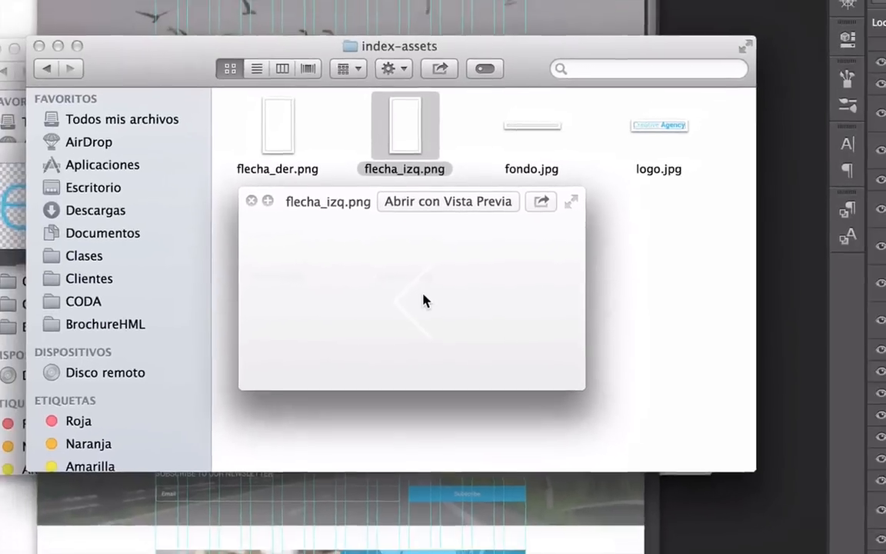
key(Left)
key(Down)
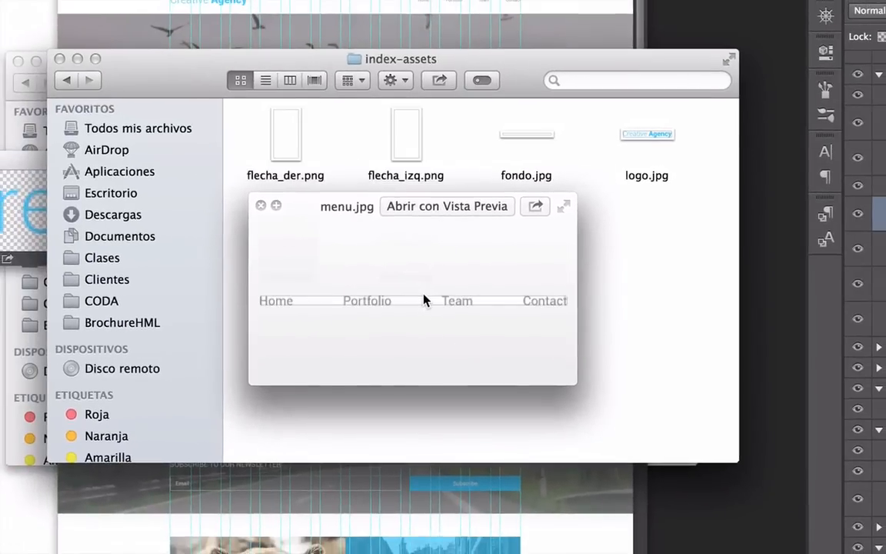
key(space)
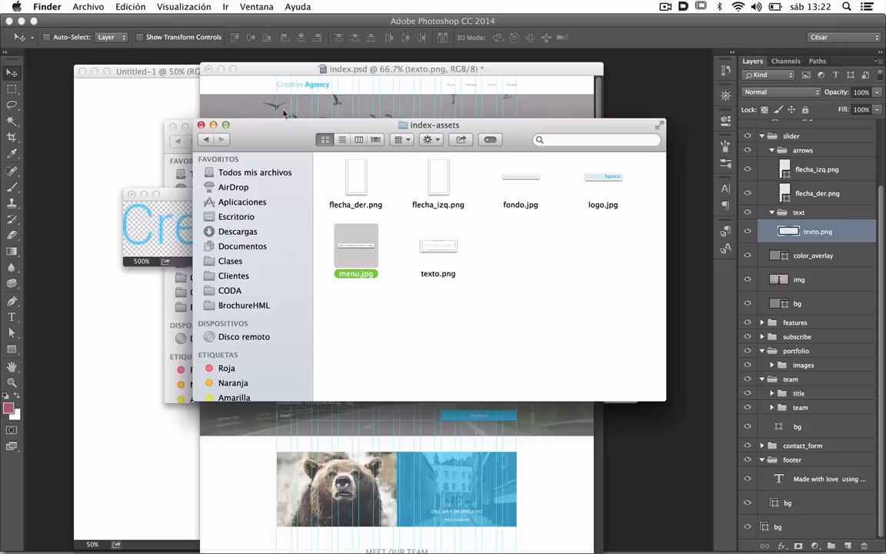
Step: Move the Finder window aside, return to index.psd in Photoshop and check its Generate Image Assets setting
drag(275, 133, 212, 143)
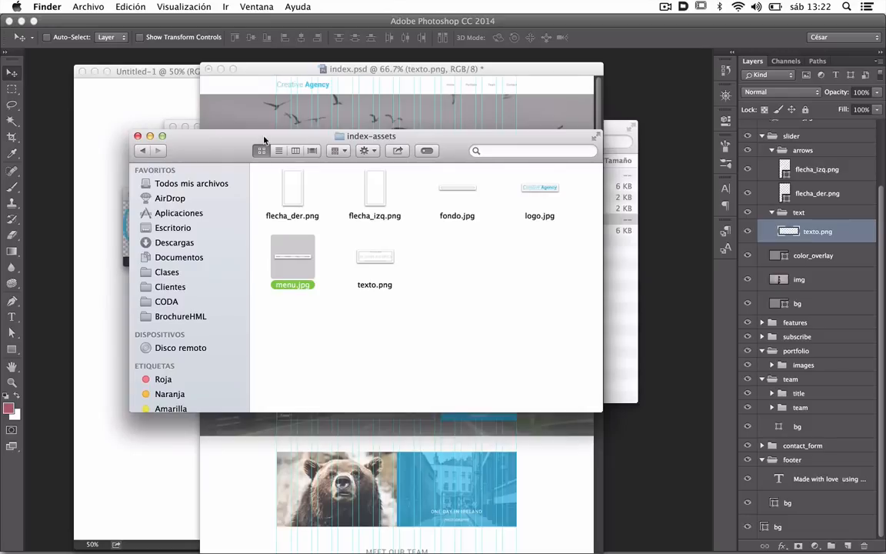
click(277, 80)
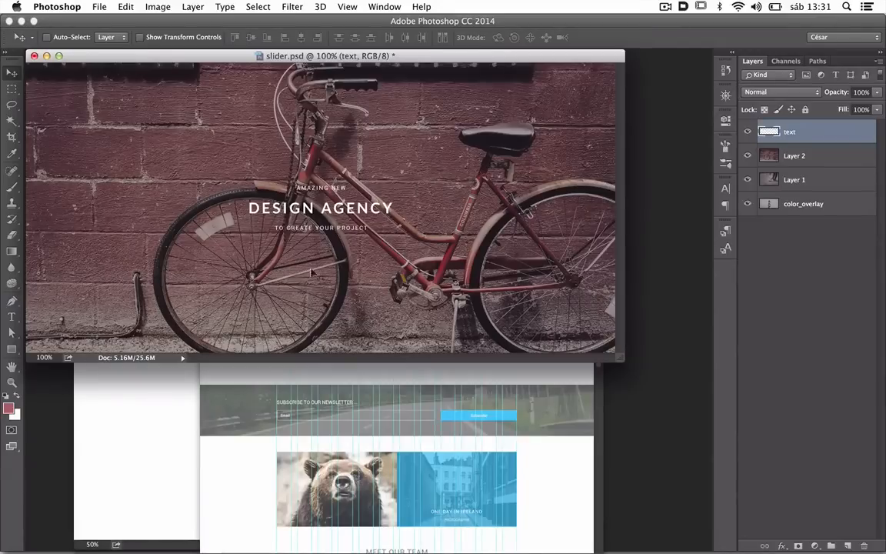
click(294, 363)
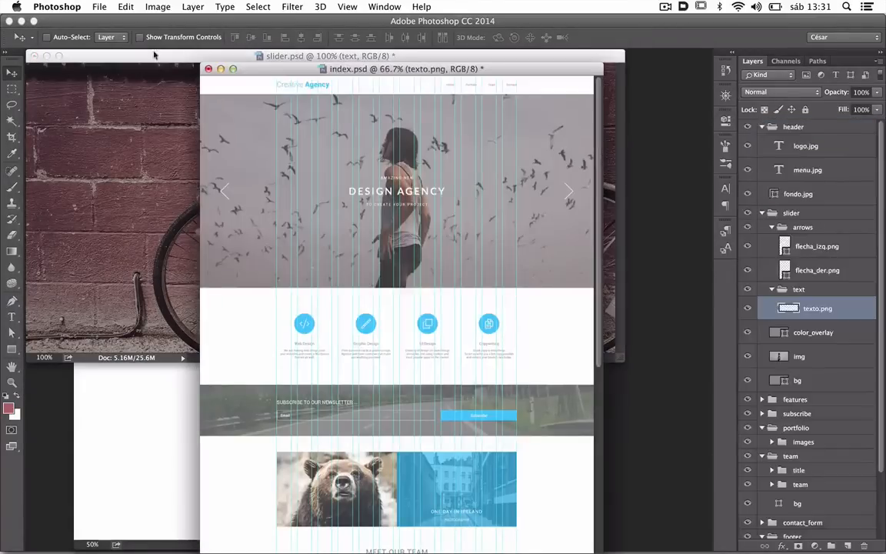
click(100, 6)
mouse_move(204, 188)
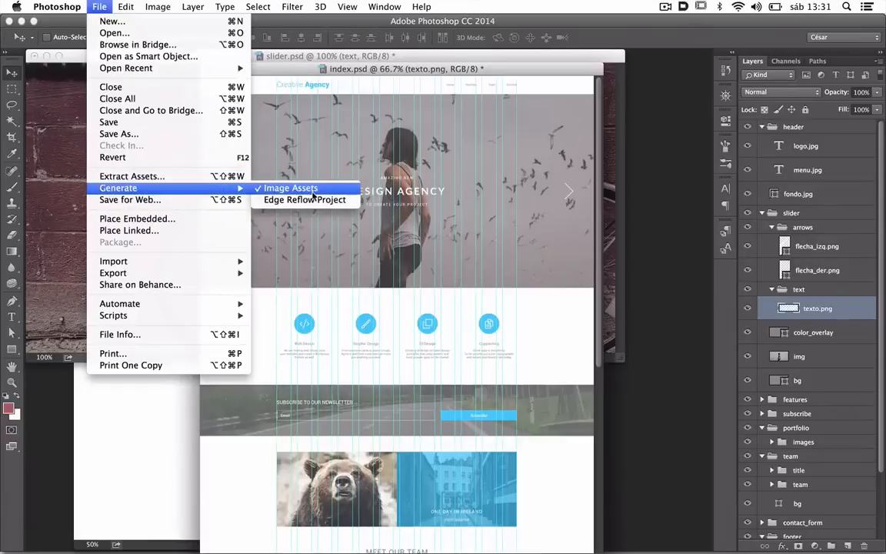
Step: Bring slider.psd to the front and hide Layer 2 and Layer 1
click(75, 99)
click(73, 98)
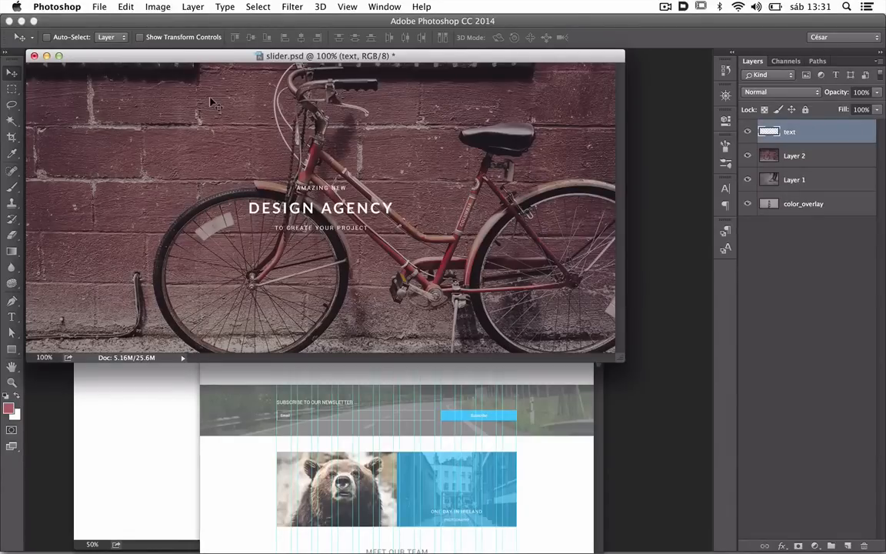
click(746, 155)
click(745, 180)
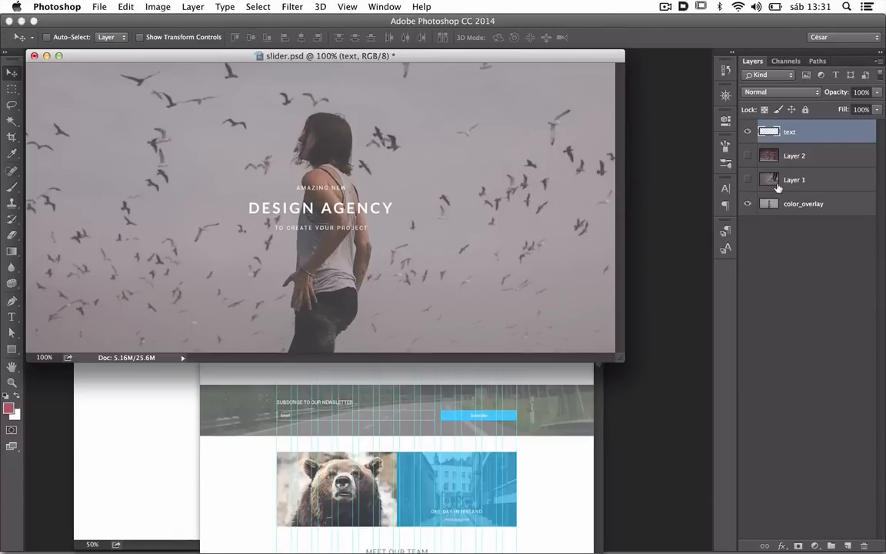
Step: Copy the whole color_overlay layer of slider.psd and paste it into a new document sized to the copied image
click(788, 202)
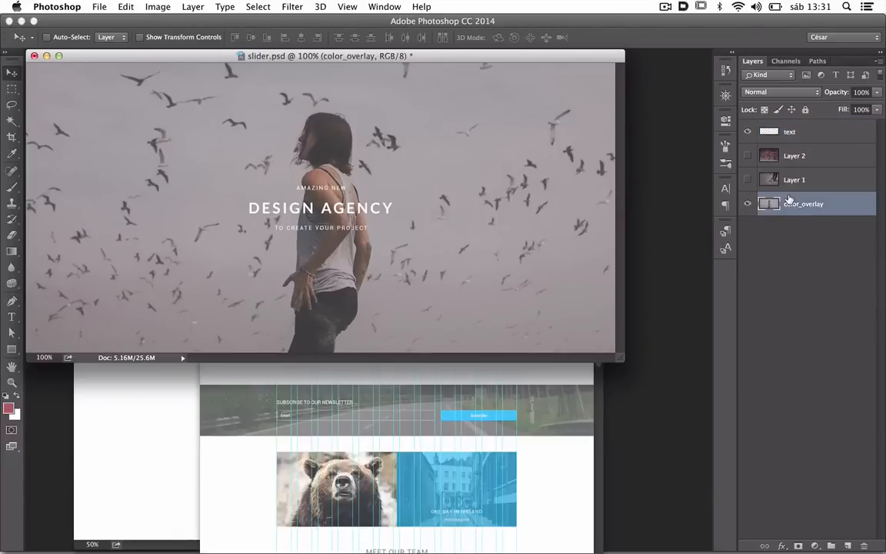
key(super+a)
key(super+c)
key(super+n)
key(Return)
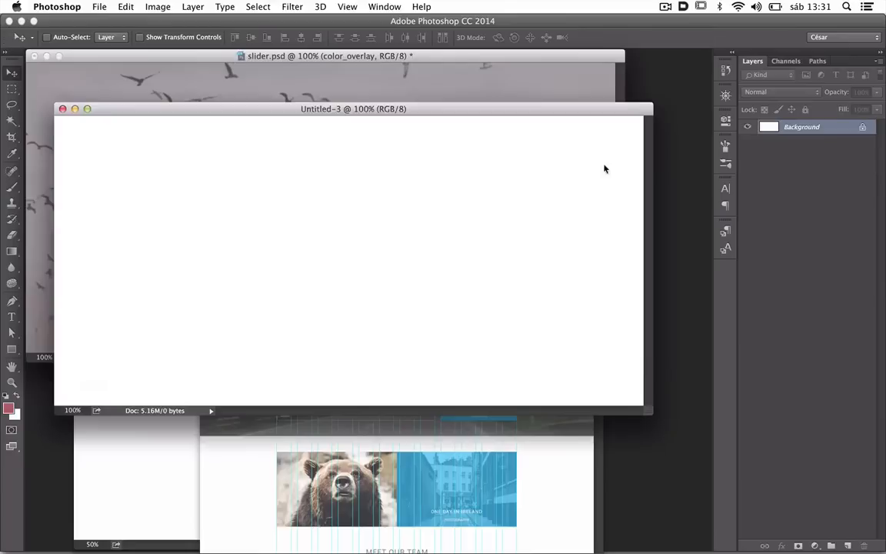
key(super+v)
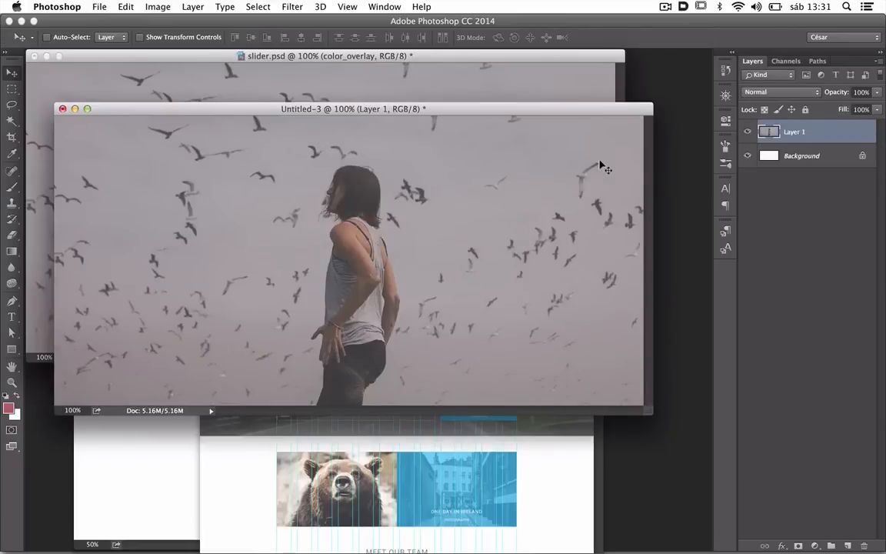
Step: Open Save for Web for the pasted slider image and set the export format to JPEG
key(super+alt+shift+s)
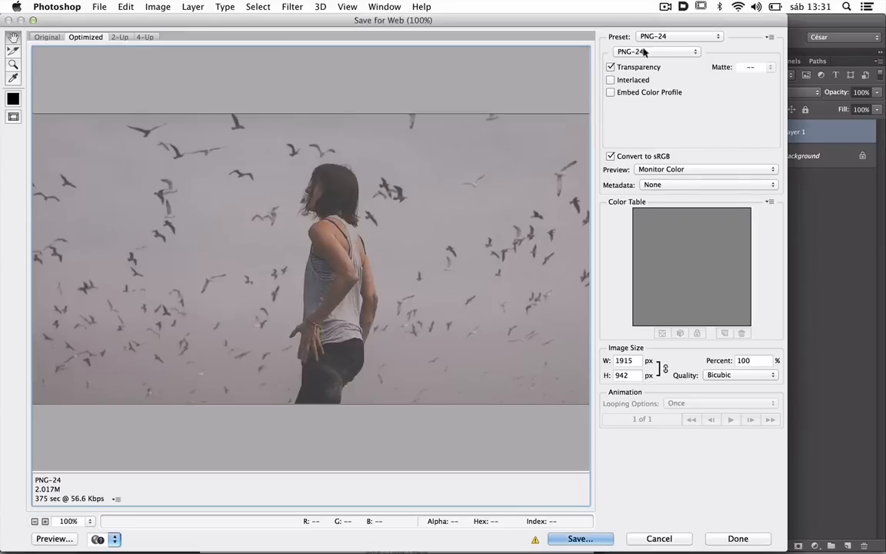
click(646, 51)
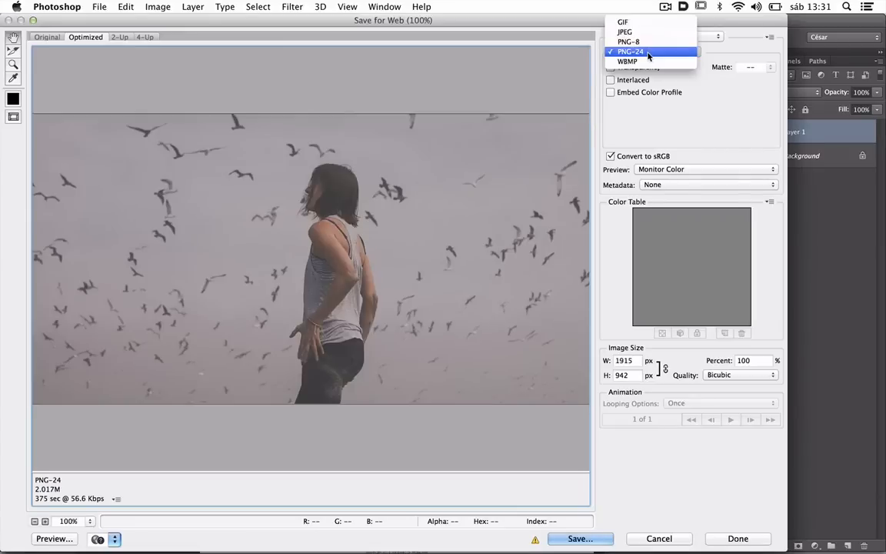
click(625, 32)
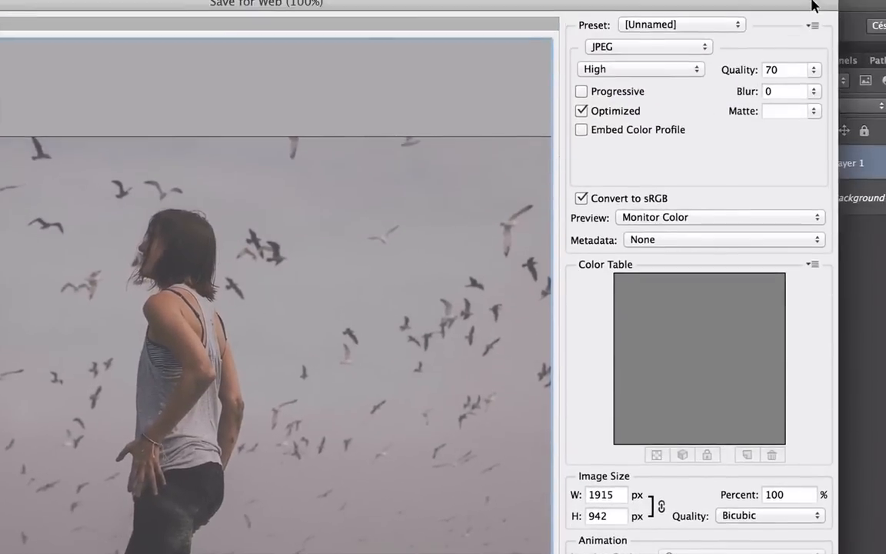
Step: Set the JPEG quality to 60 and save the image as foto1.jpg in the slider folder
double_click(783, 69)
text(60)
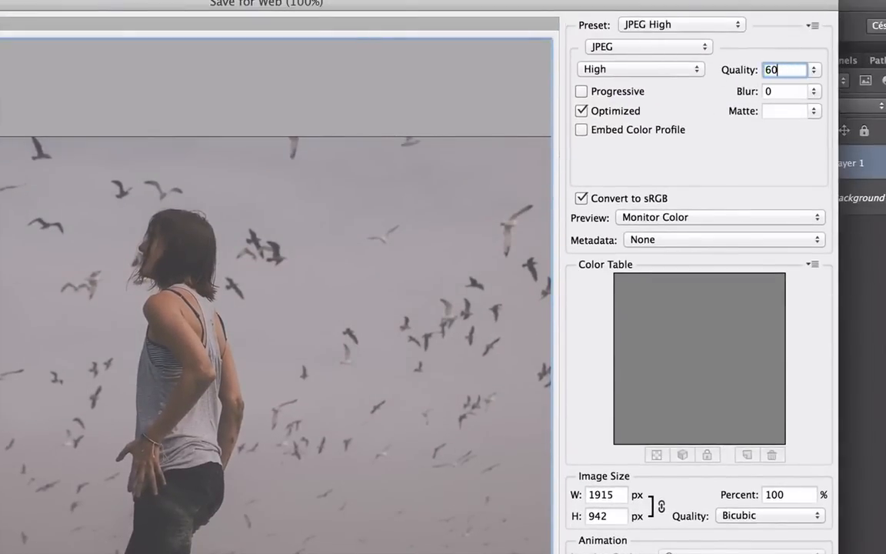
key(Tab)
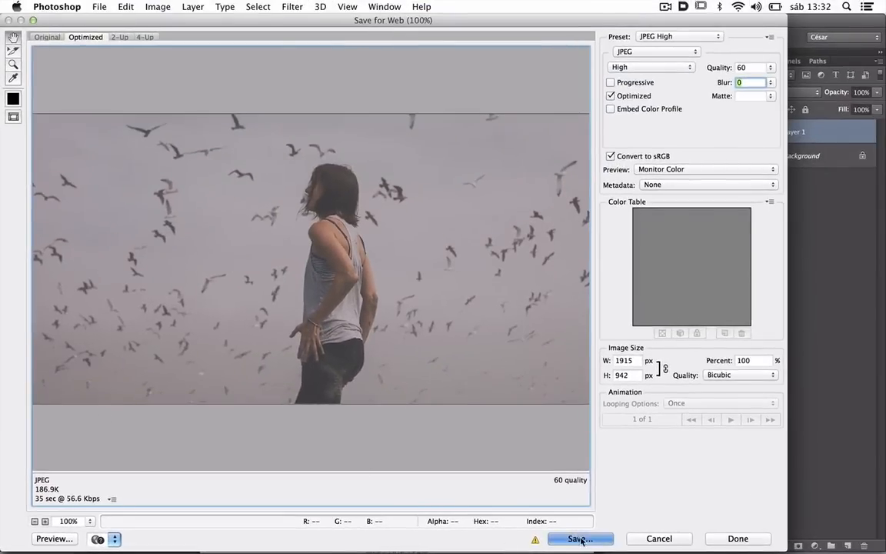
click(576, 540)
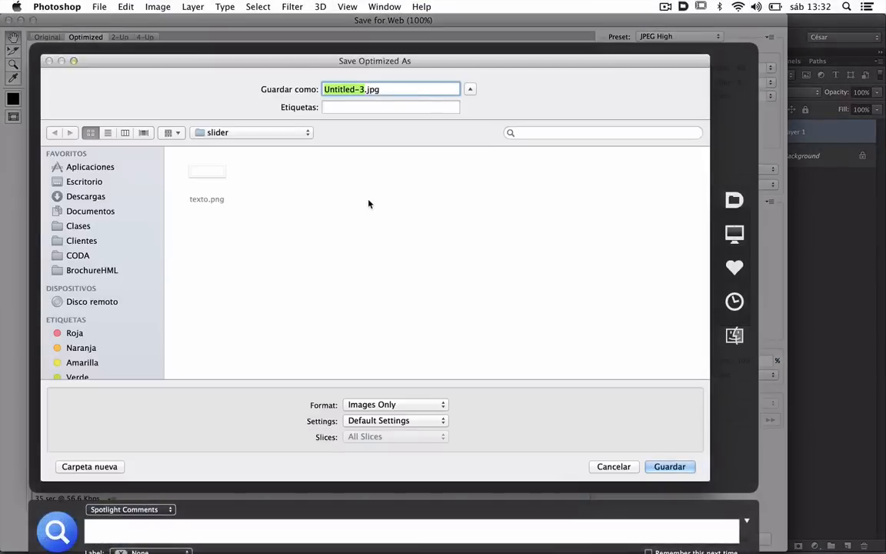
text(foto1)
key(Return)
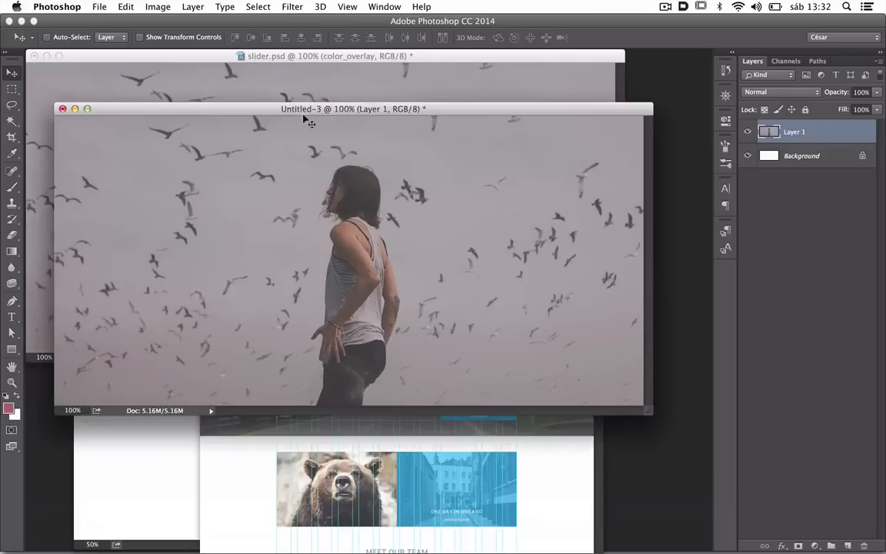
Step: Show Layer 1 of slider.psd, paste a copy of it into a new document of matching size, and open Save for Web for it
click(509, 75)
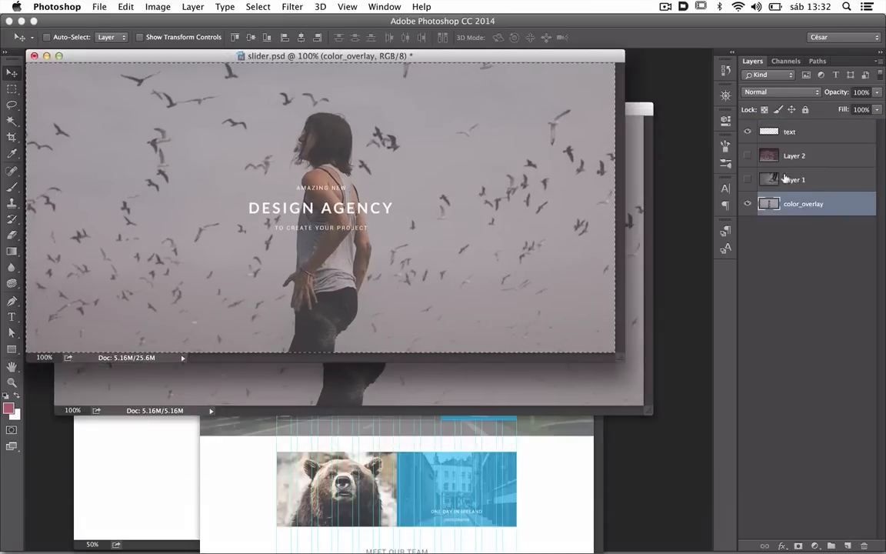
click(784, 177)
key(super+a)
click(747, 179)
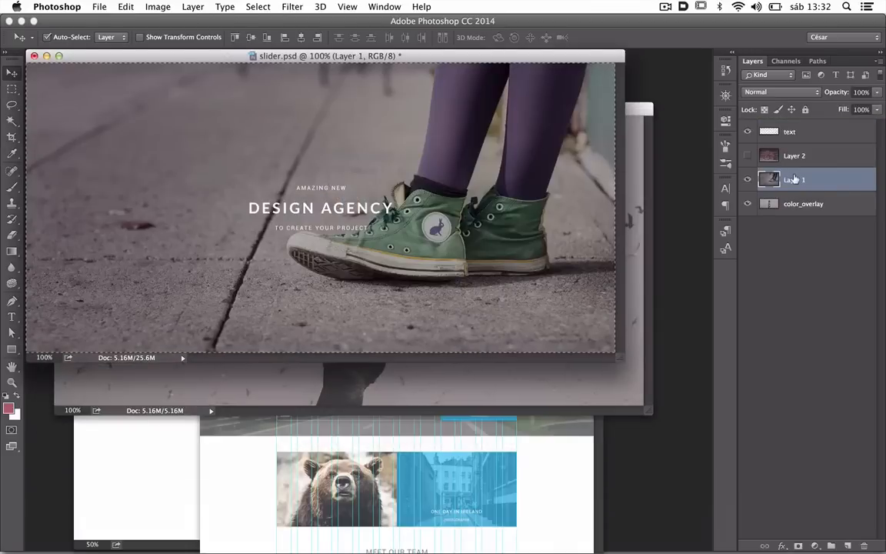
key(super+c)
key(super+n)
key(Return)
key(super+v)
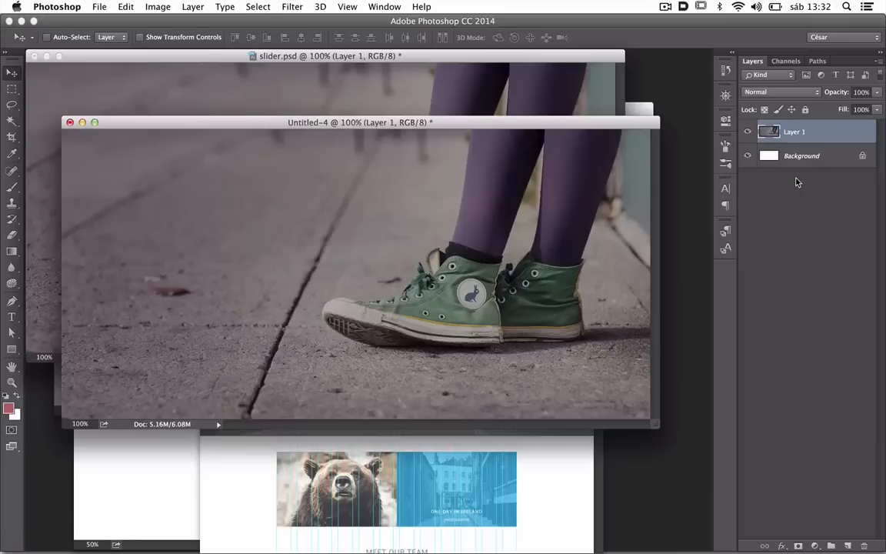
key(super+alt+shift+s)
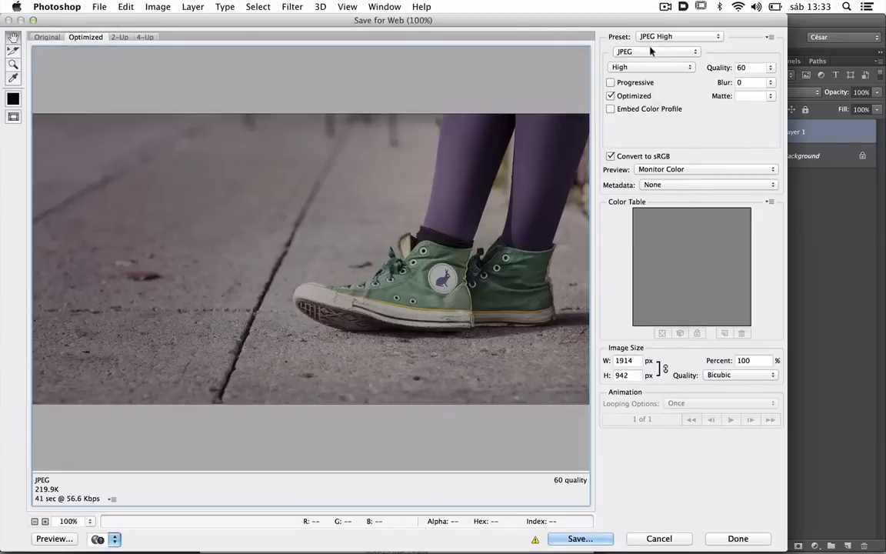
key(alt)
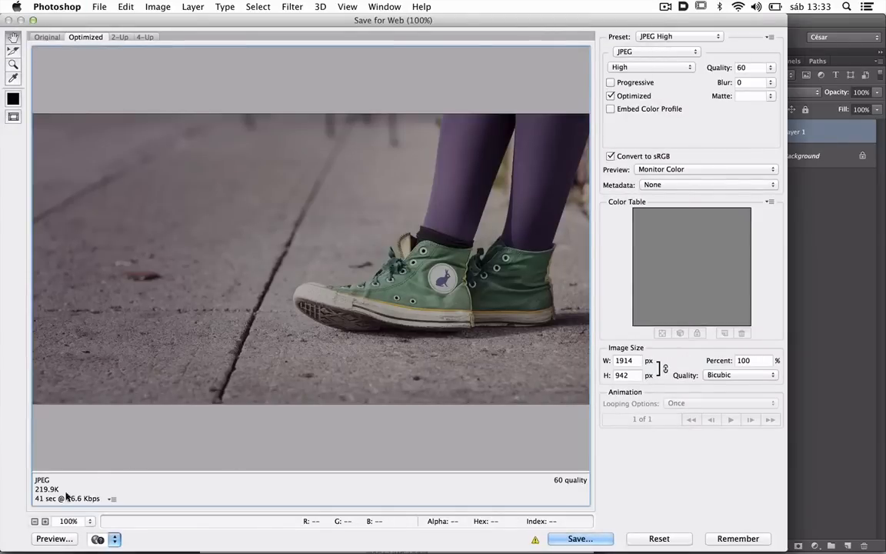
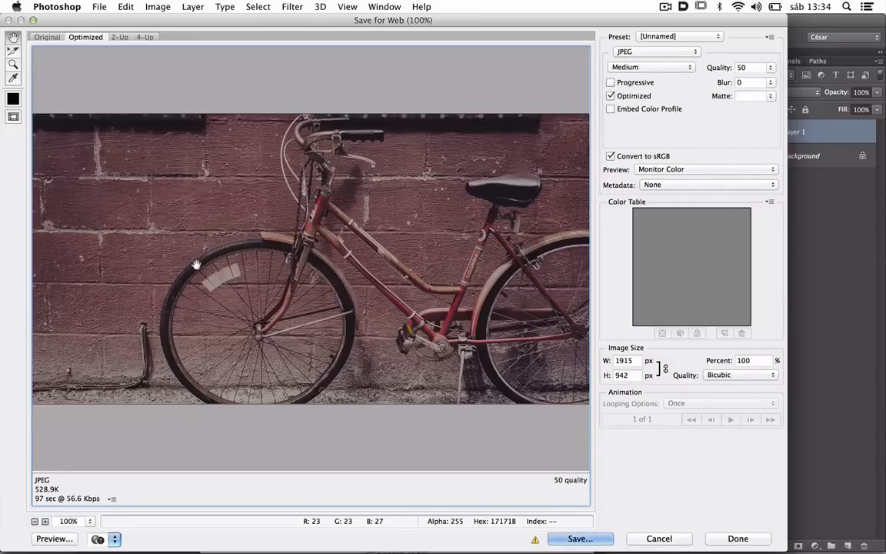
Step: Set the bicycle image's JPEG quality to 40 and save it as foto3.jpg in the slider folder
double_click(745, 68)
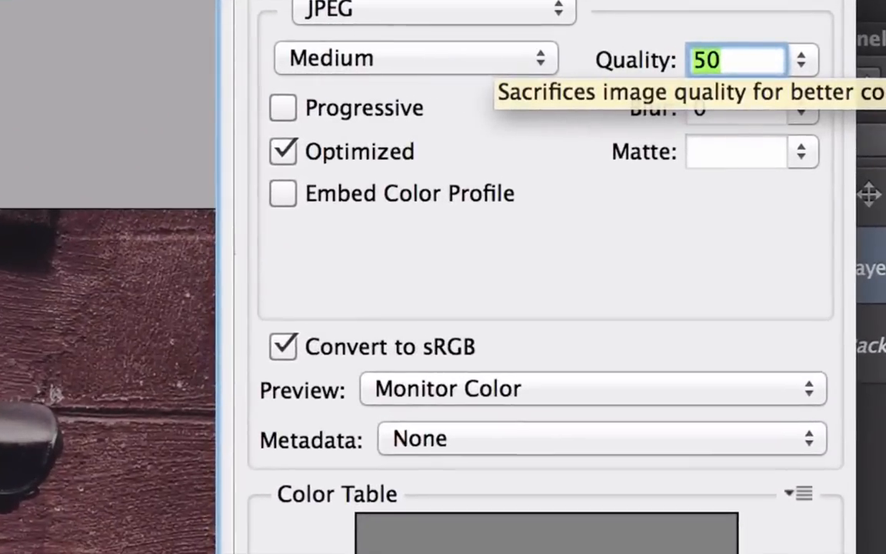
text(40)
key(Tab)
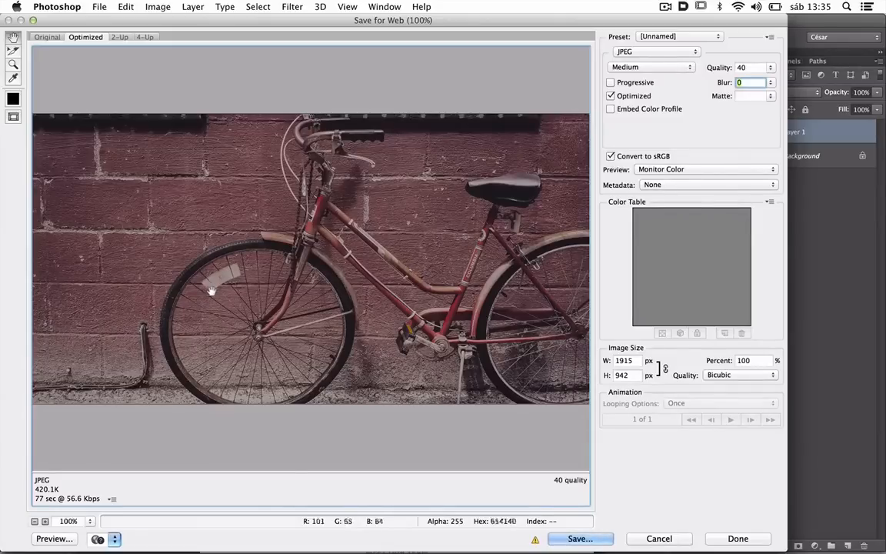
click(580, 539)
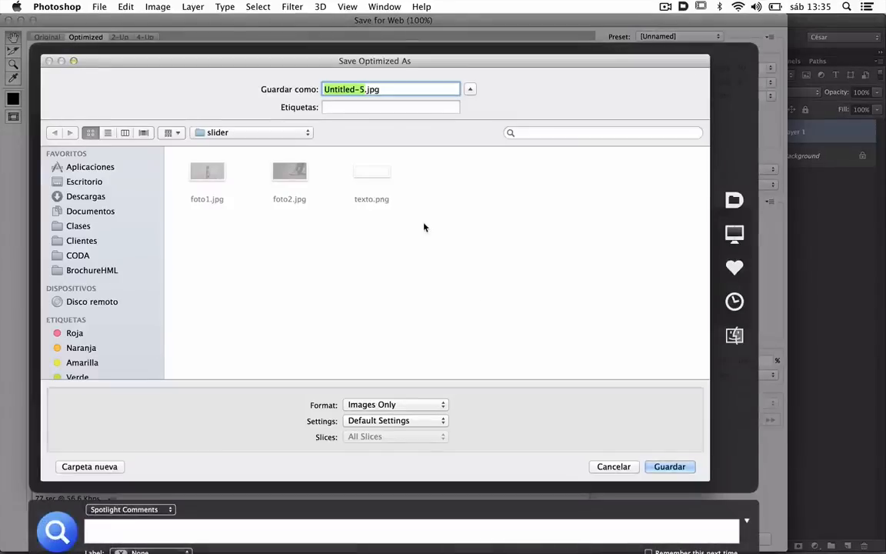
text(foto3)
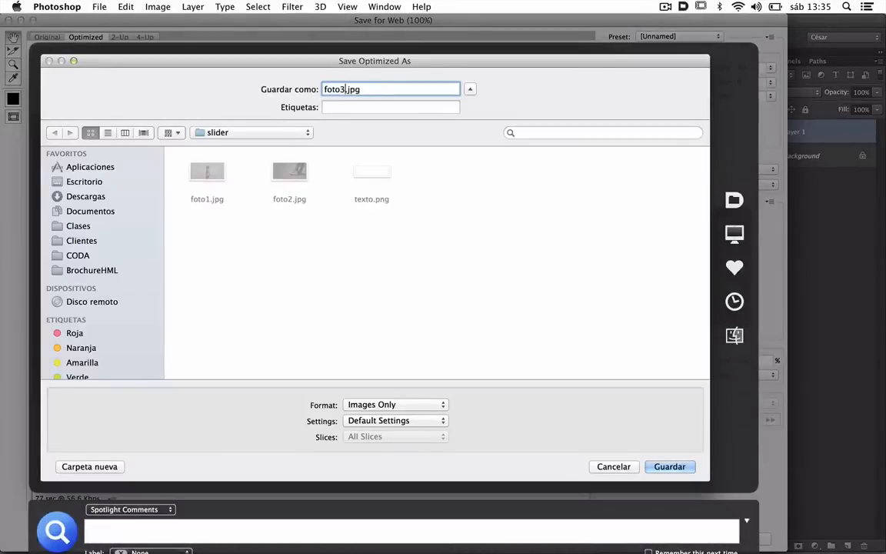
key(Return)
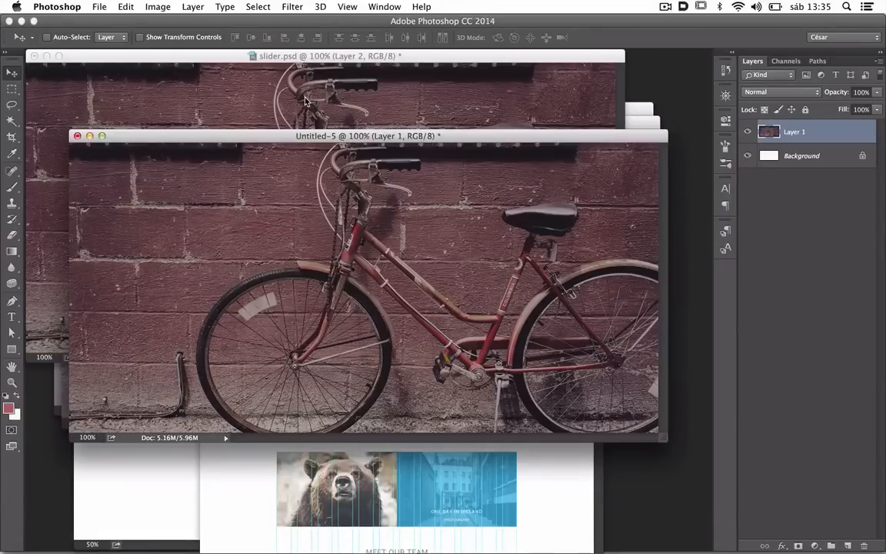
Step: Bring index.psd to the front, then switch to Adobe Muse and examine the header of the Home page
click(276, 90)
click(473, 490)
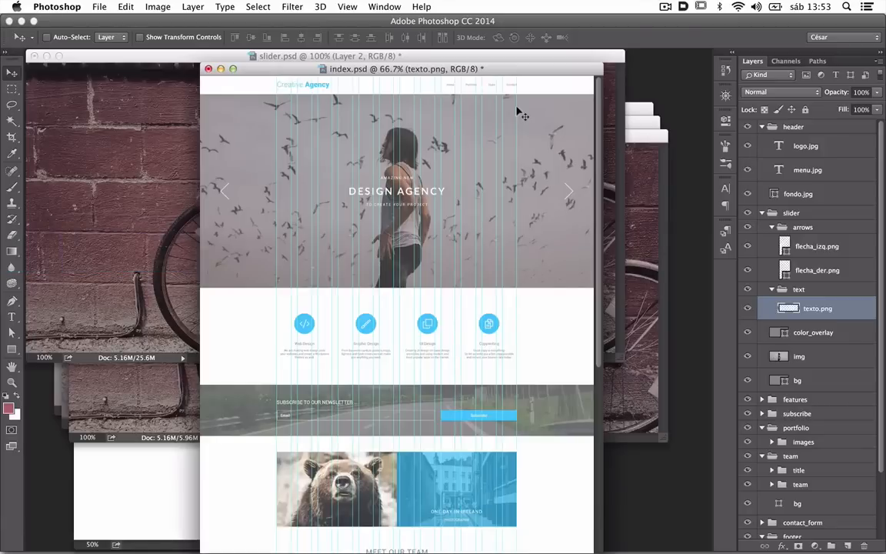
key(super+Tab)
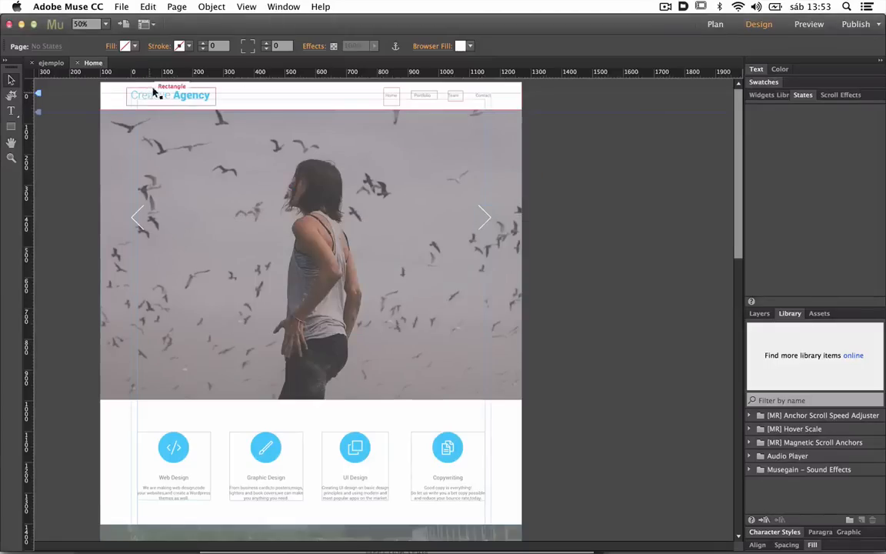
super+click(205, 99)
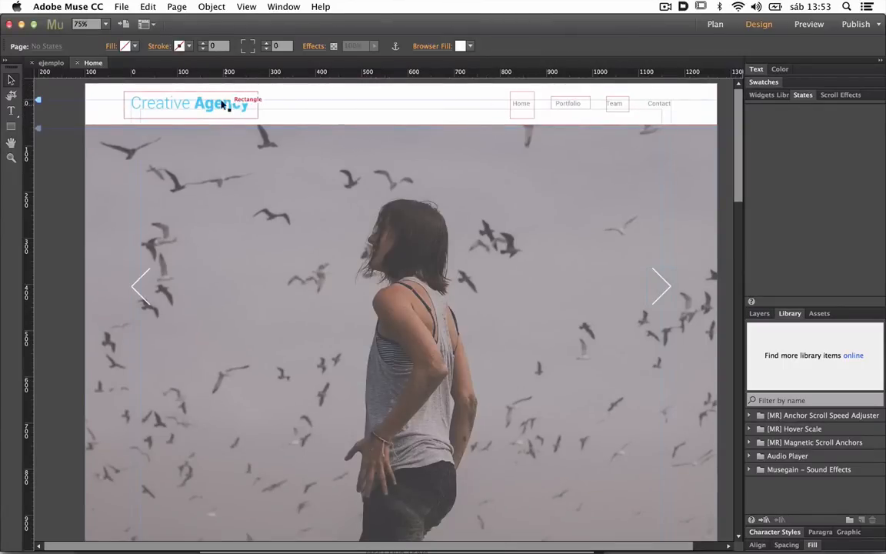
Step: Switch to the site preview in Safari, look through the page sections and test the Portfolio and Home menu links
key(super+Tab)
key(super+Tab)
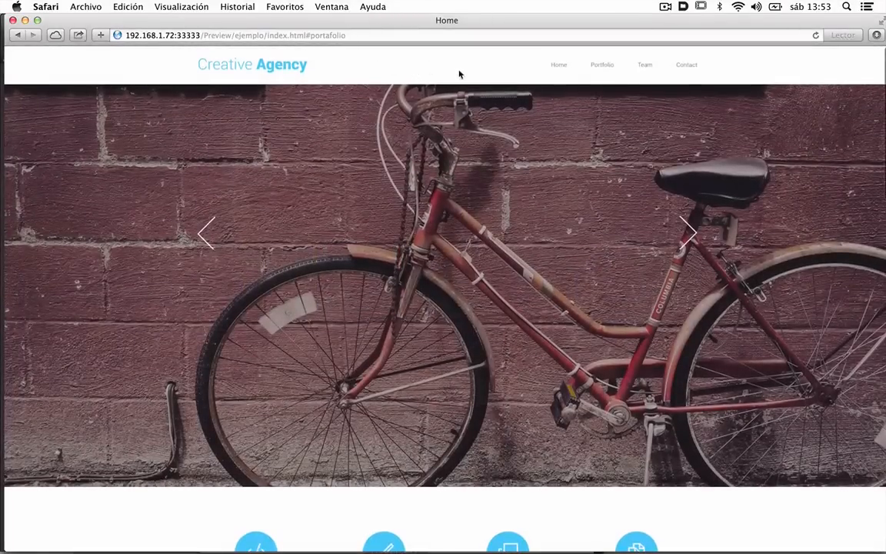
scroll(469, 124, down, 3)
scroll(475, 129, down, 8)
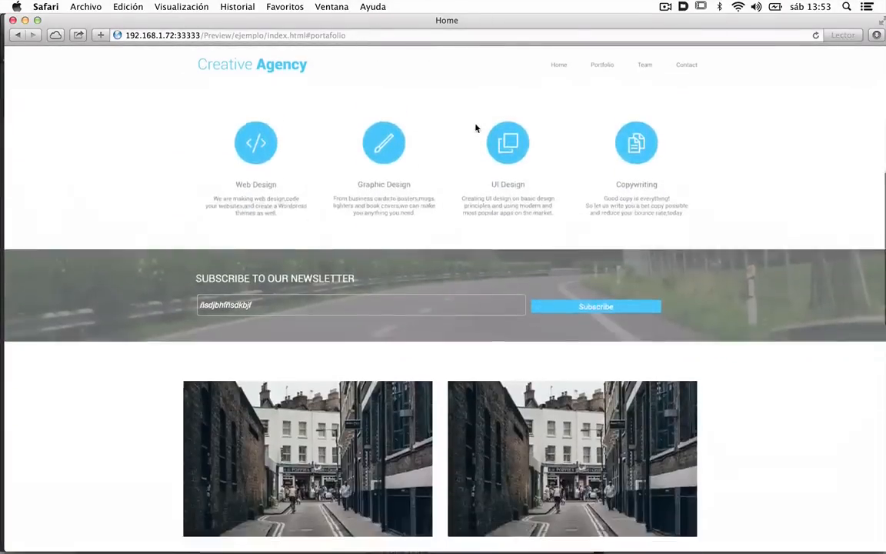
scroll(475, 128, up, 11)
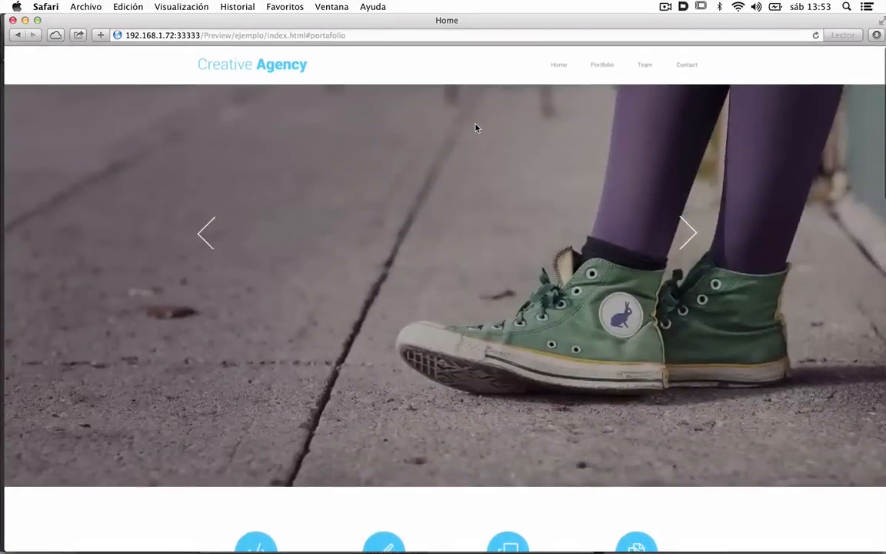
scroll(475, 128, down, 20)
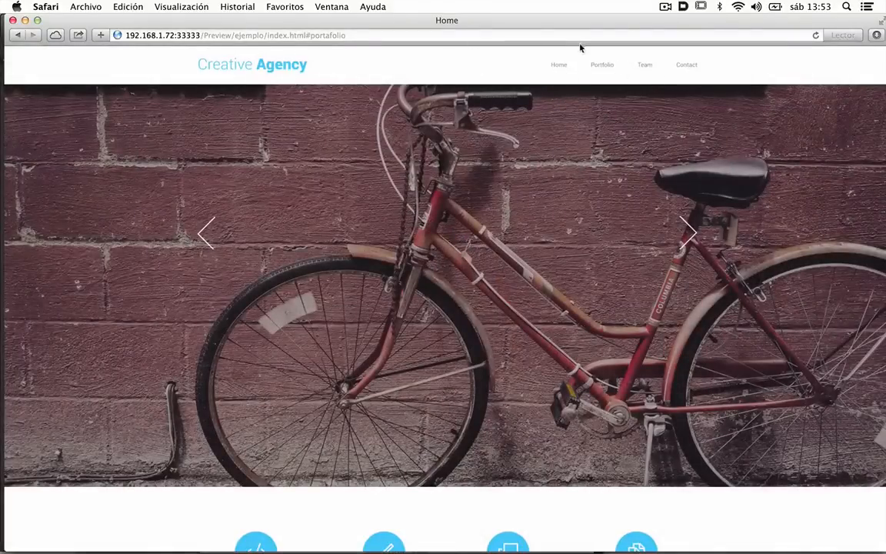
click(603, 67)
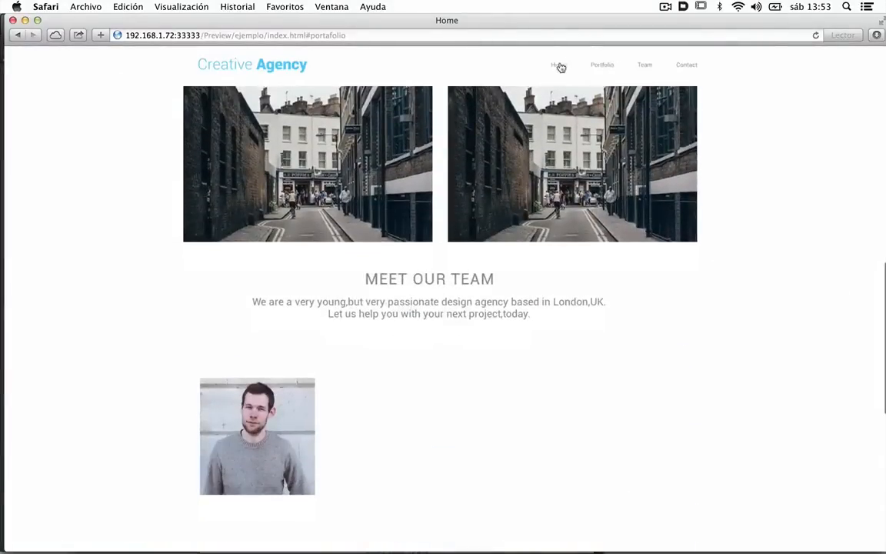
click(561, 67)
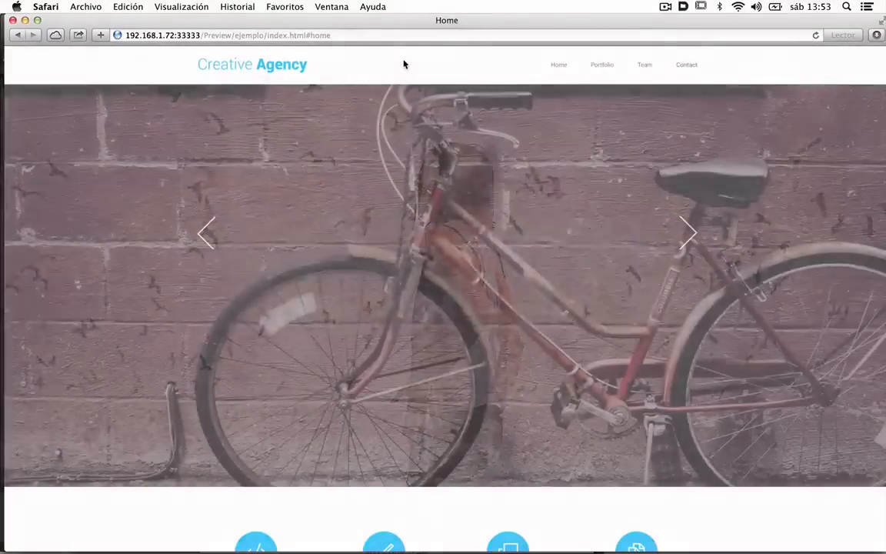
Step: Return to Adobe Muse and start a new site with a page width of 1170
key(super+Tab)
key(super+Tab)
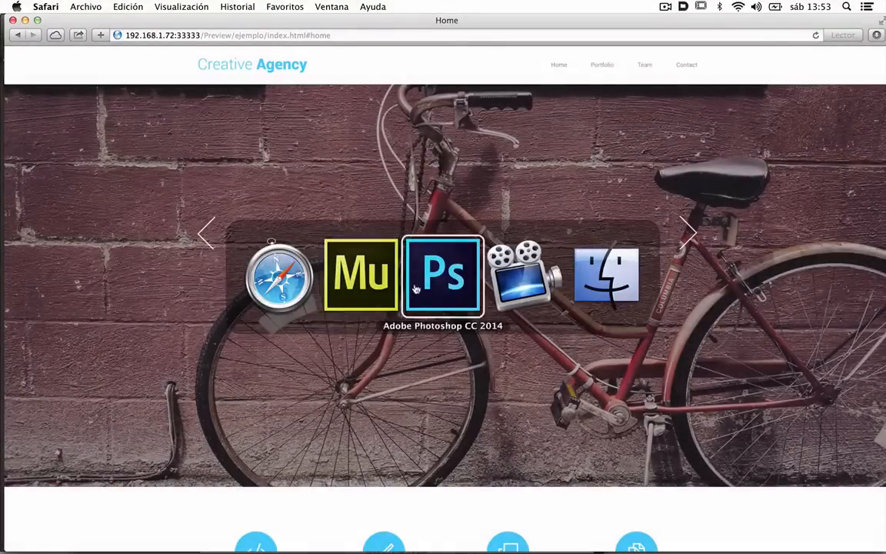
click(359, 288)
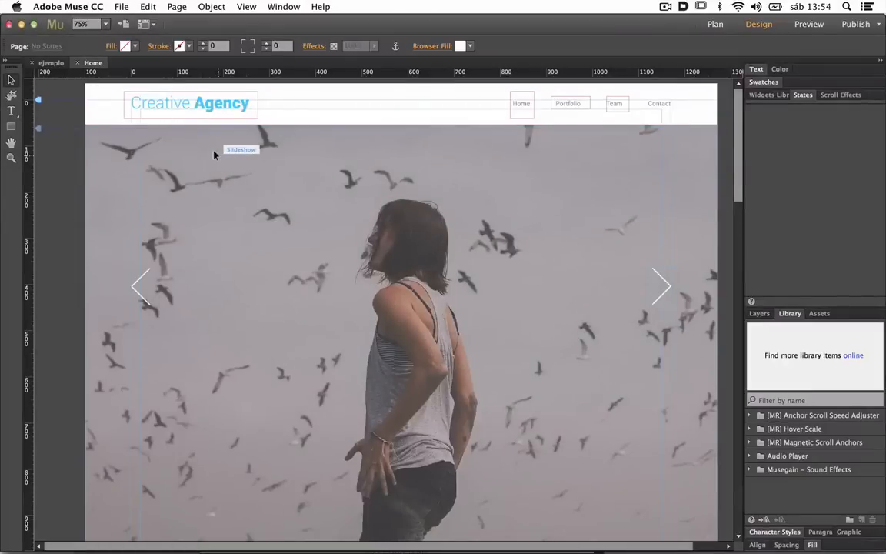
key(super+n)
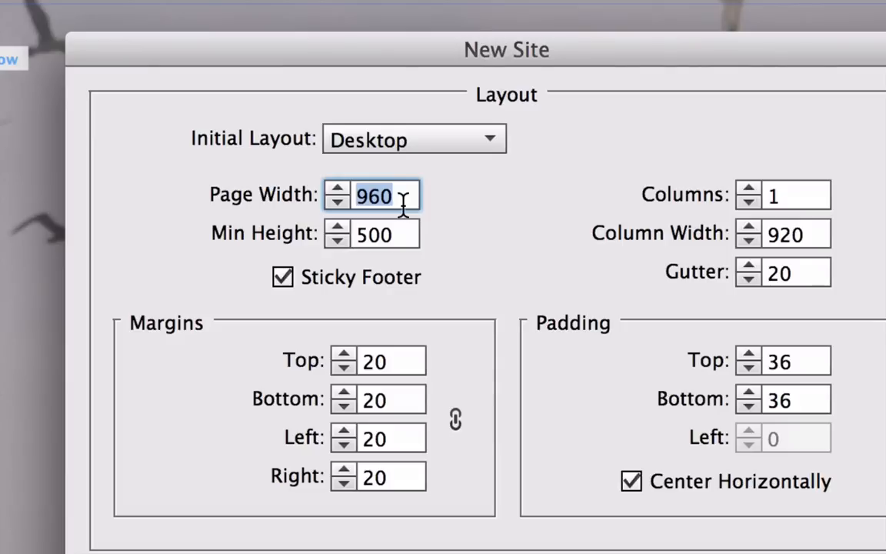
text(1170)
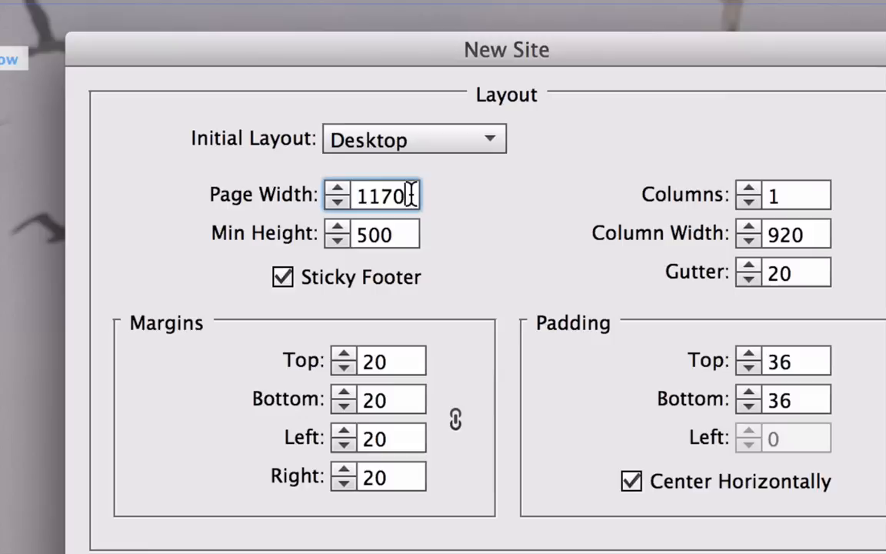
drag(411, 195, 350, 189)
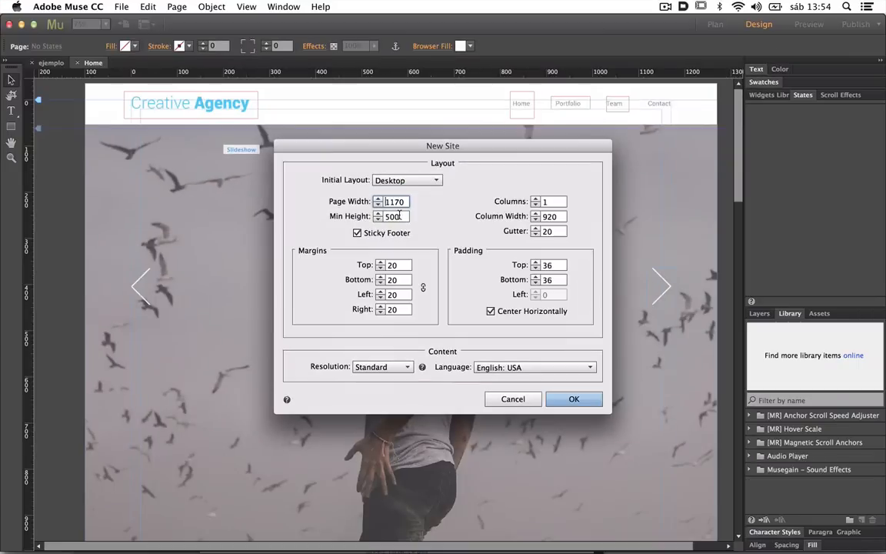
Step: Switch to Photoshop and check the width and height of index.psd in its Image Size settings
key(super+Tab)
mouse_move(471, 296)
click(445, 260)
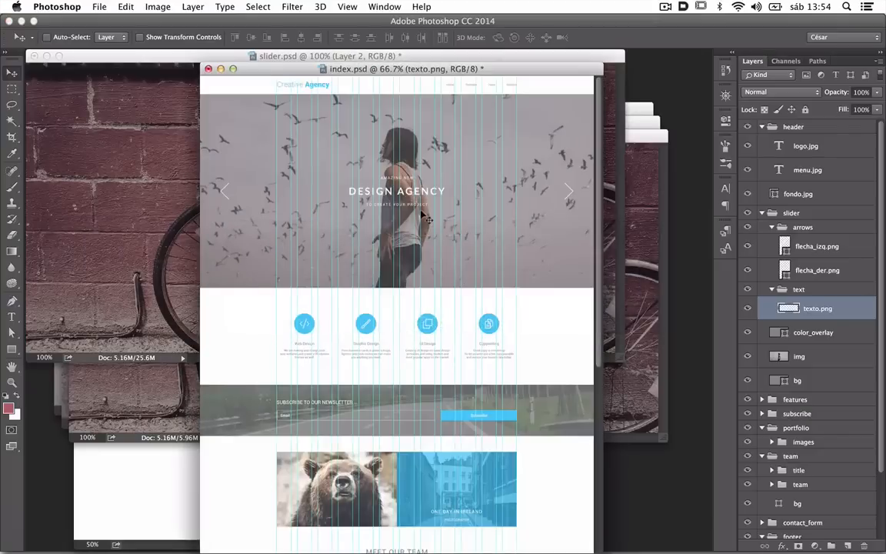
key(super+alt+i)
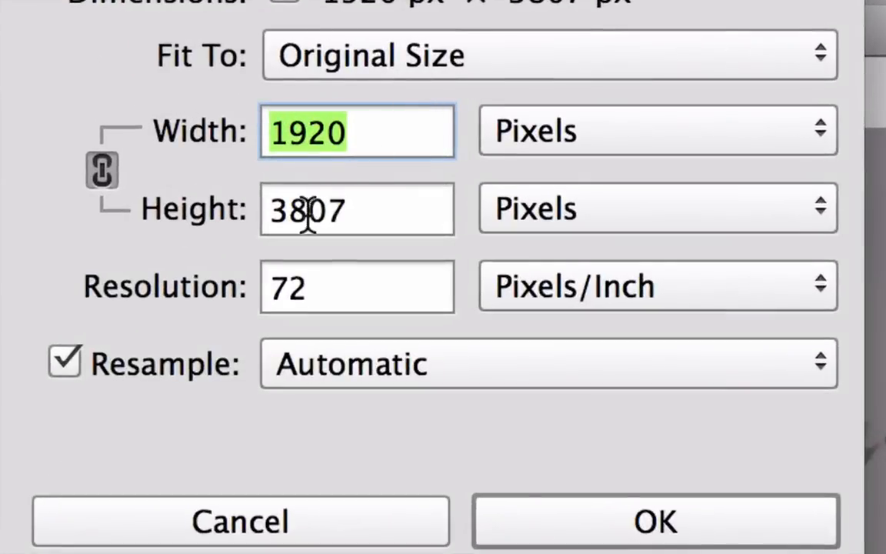
click(362, 210)
drag(361, 210, 238, 221)
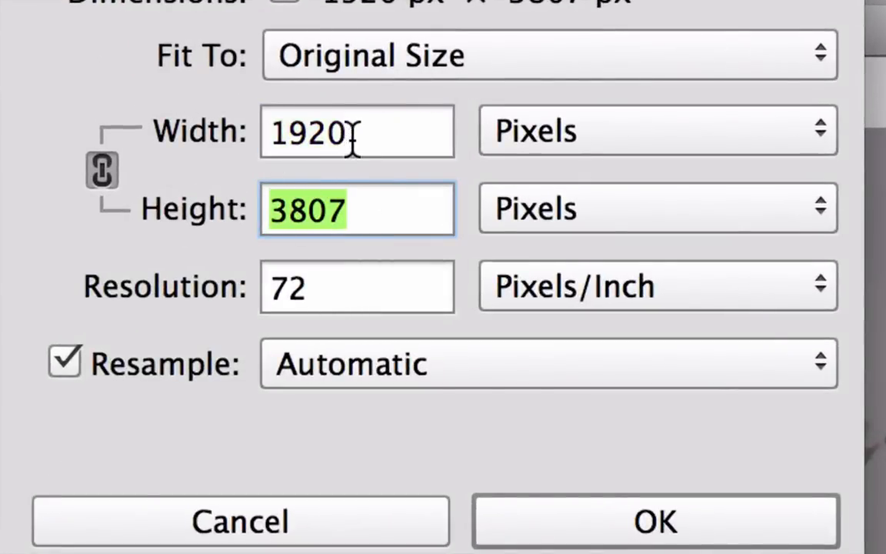
drag(353, 139, 277, 143)
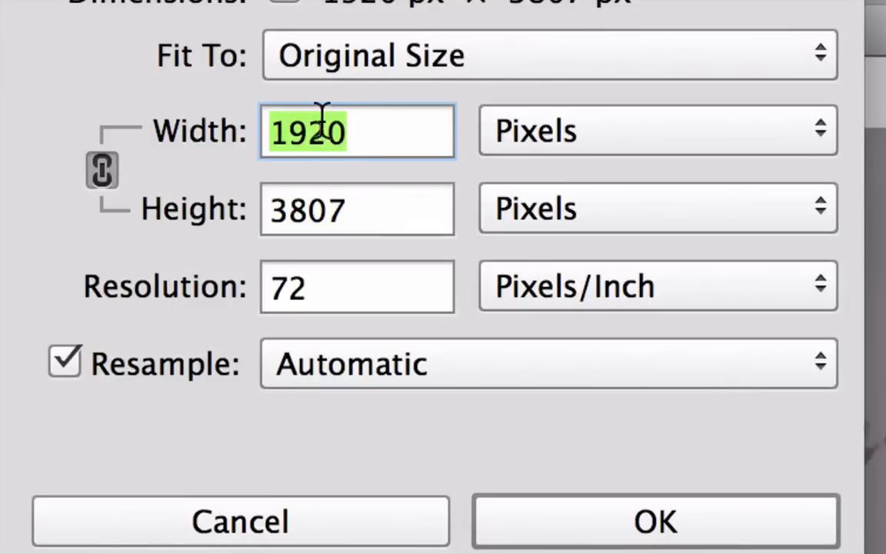
click(376, 135)
drag(376, 135, 278, 132)
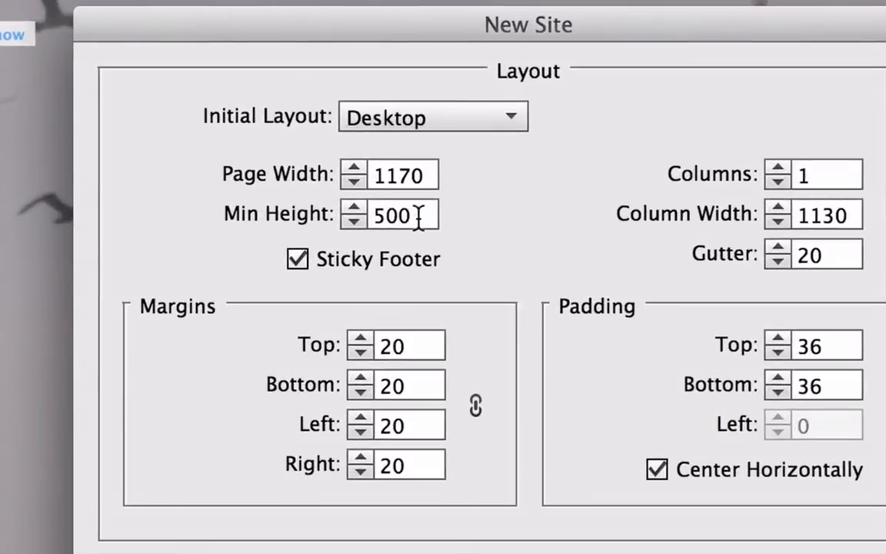
Step: Set the new site's minimum height to 3807 and create the site
click(419, 216)
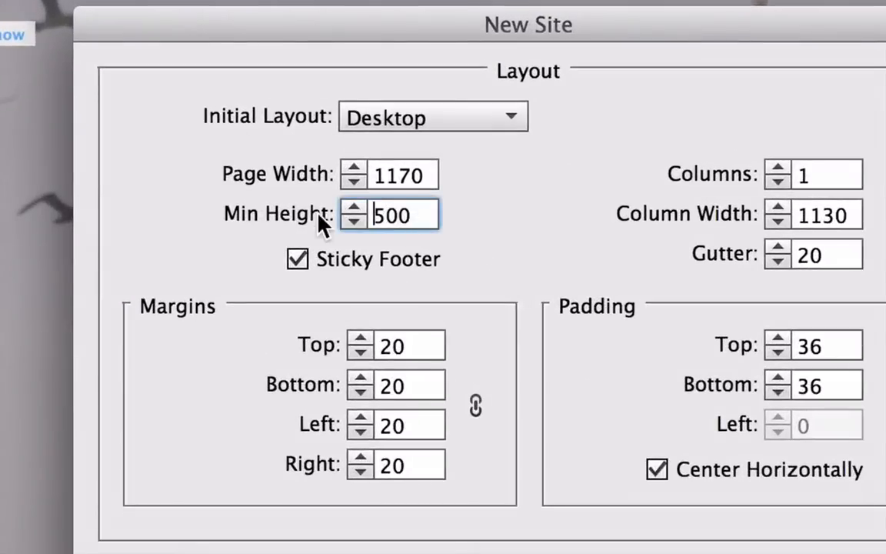
double_click(382, 214)
text(30)
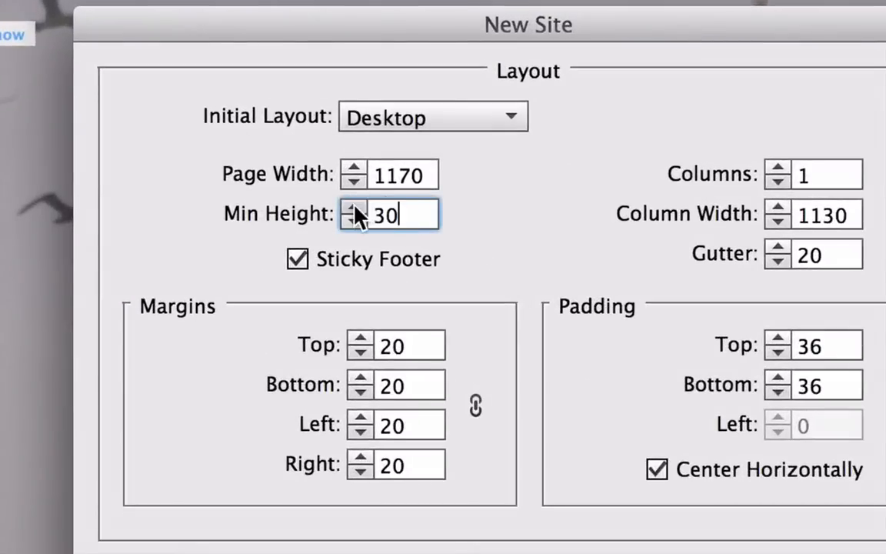
key(BackSpace)
text(807)
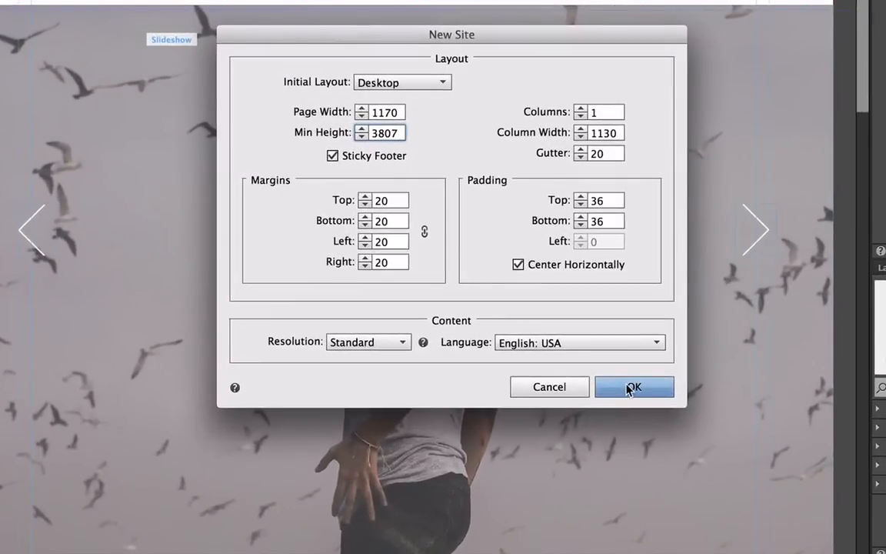
click(628, 388)
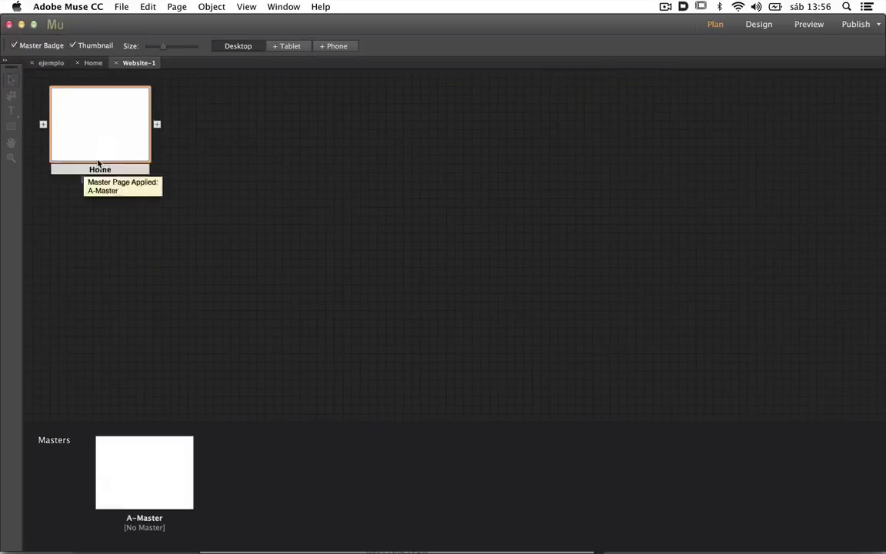
Step: Open the new site's Home page for design and examine its blank layout and guides at different magnifications
double_click(105, 117)
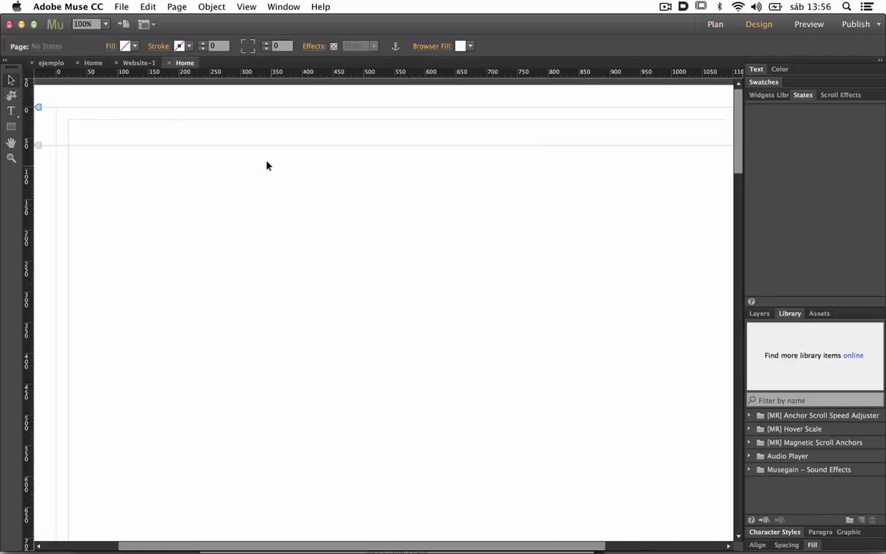
key(super+minus)
key(super+minus)
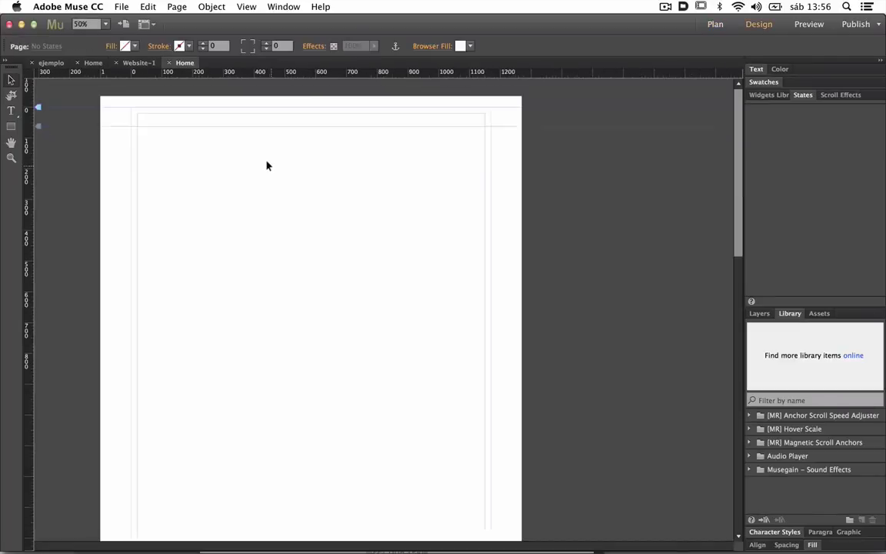
scroll(267, 162, down, 5)
scroll(267, 161, up, 5)
key(z)
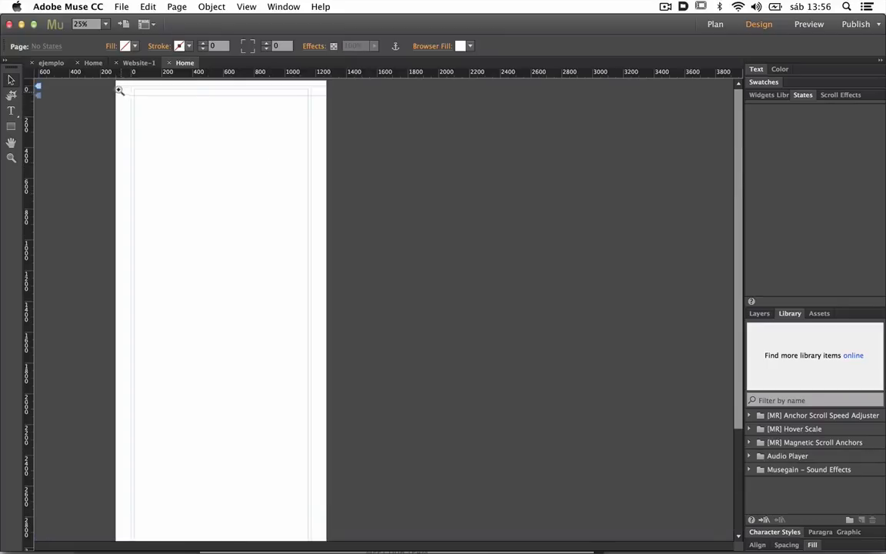
drag(95, 80, 385, 189)
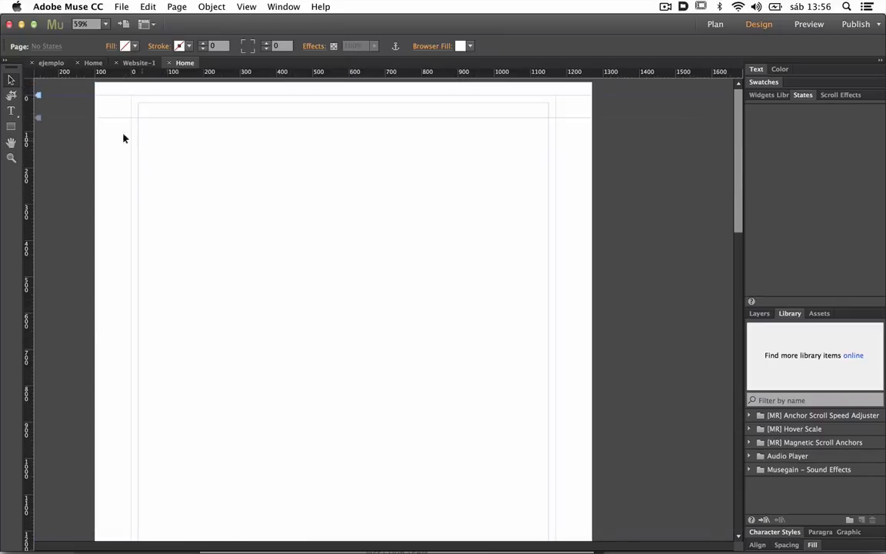
scroll(117, 135, up, 3)
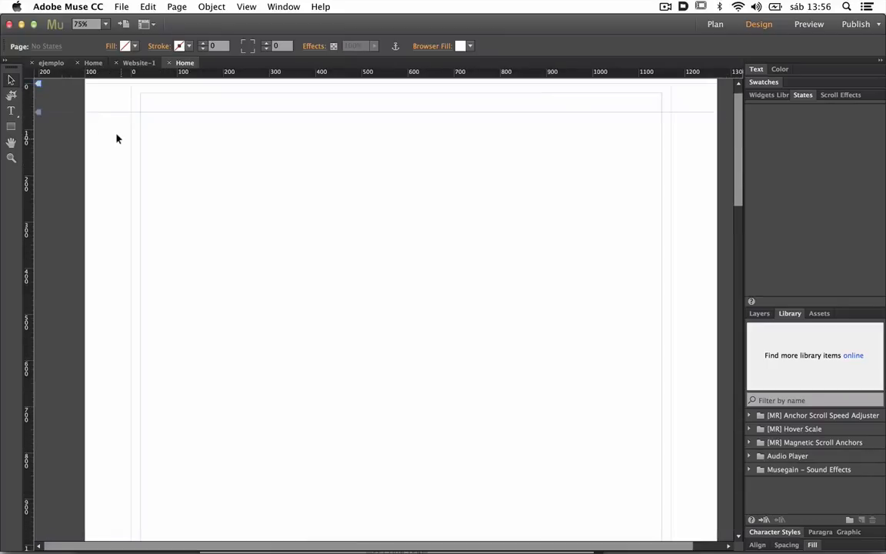
scroll(116, 137, down, 5)
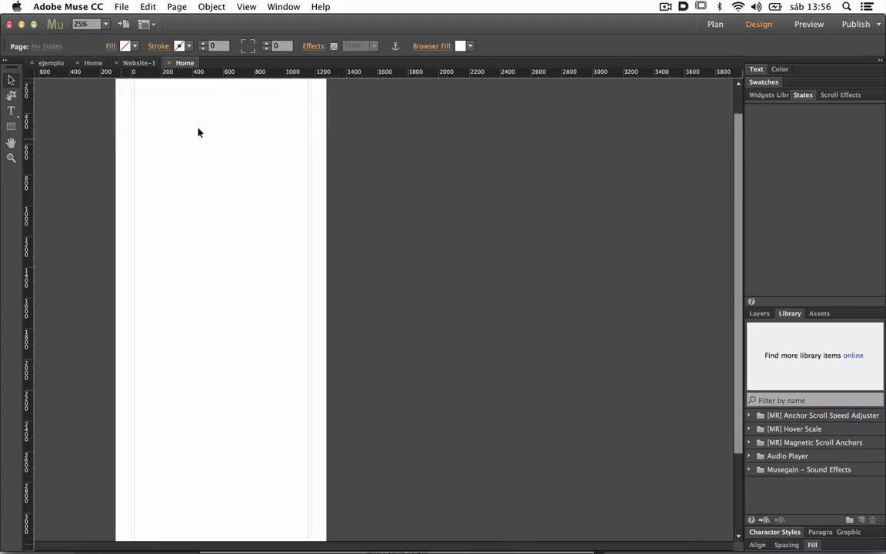
scroll(126, 120, up, 2)
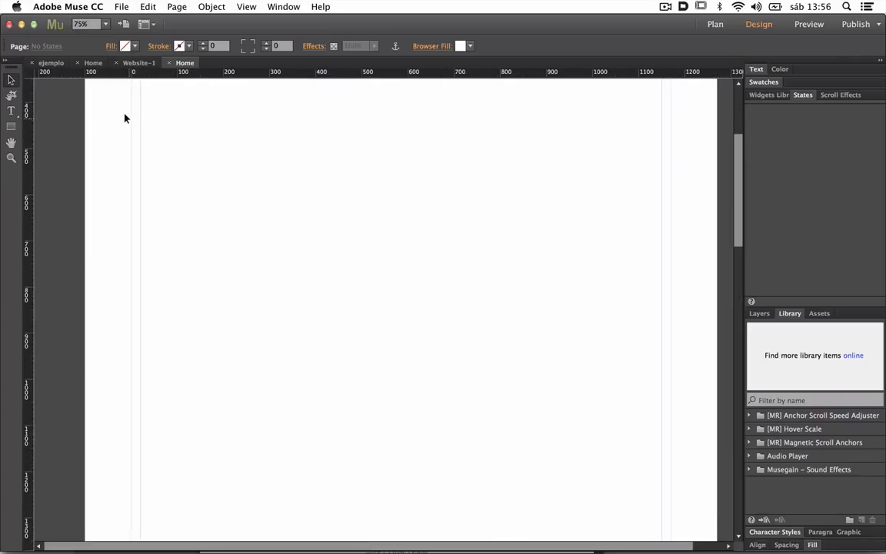
scroll(125, 119, down, 1)
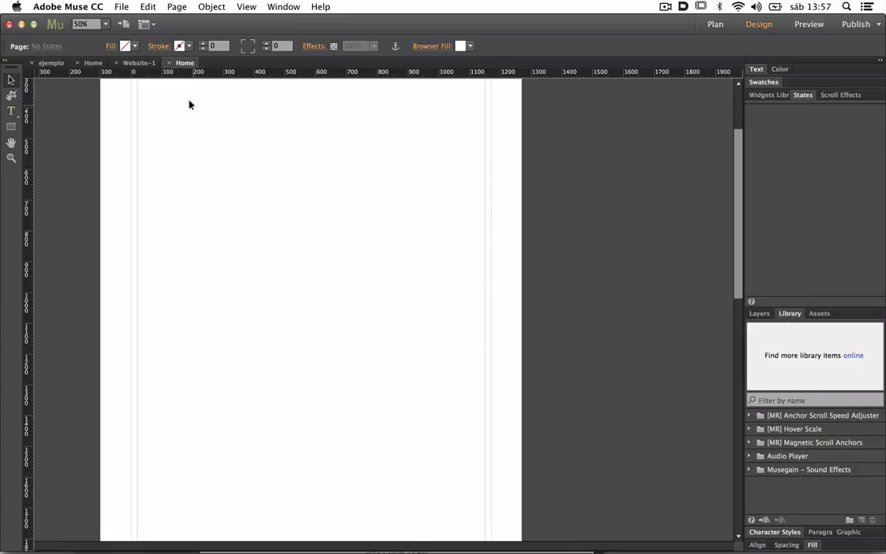
Step: Switch to Finder, preview fondo.jpg in the index-assets folder, and return to Adobe Muse
key(cmd+Tab)
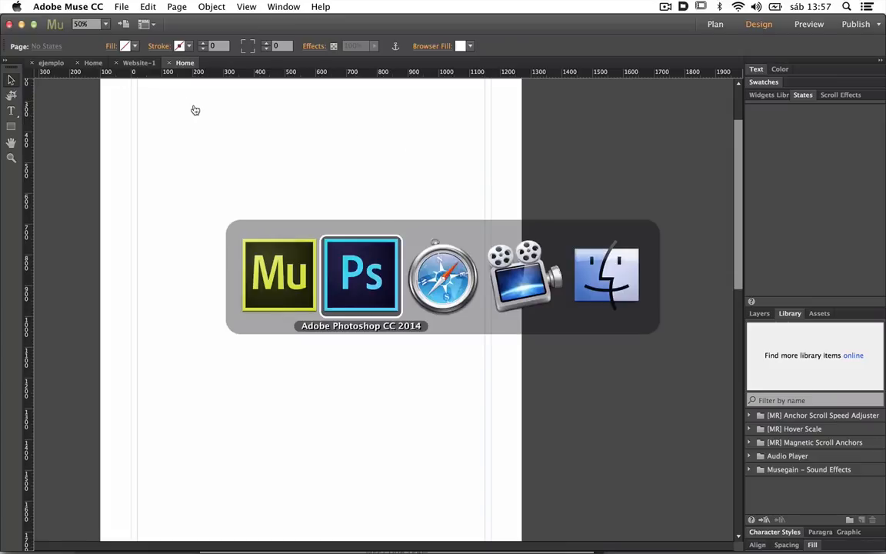
key(super+Tab)
key(super+Tab)
key(super+Tab)
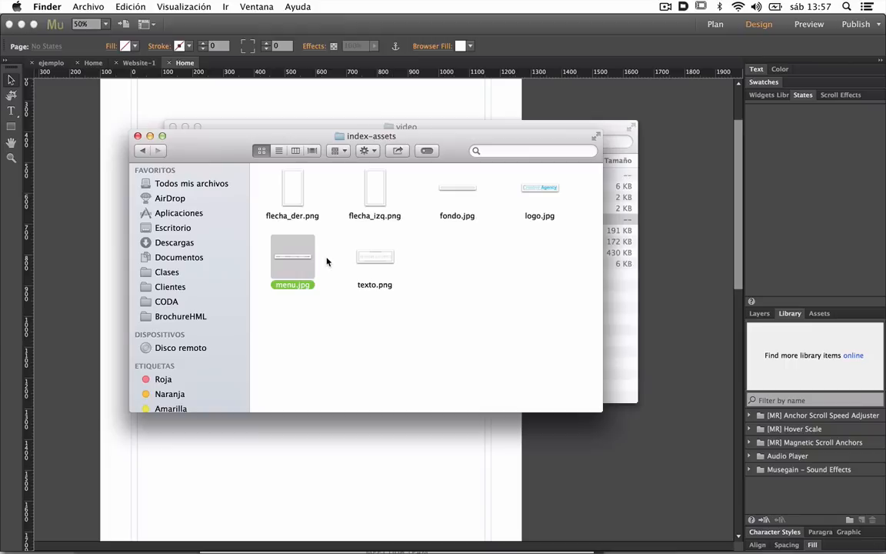
click(452, 206)
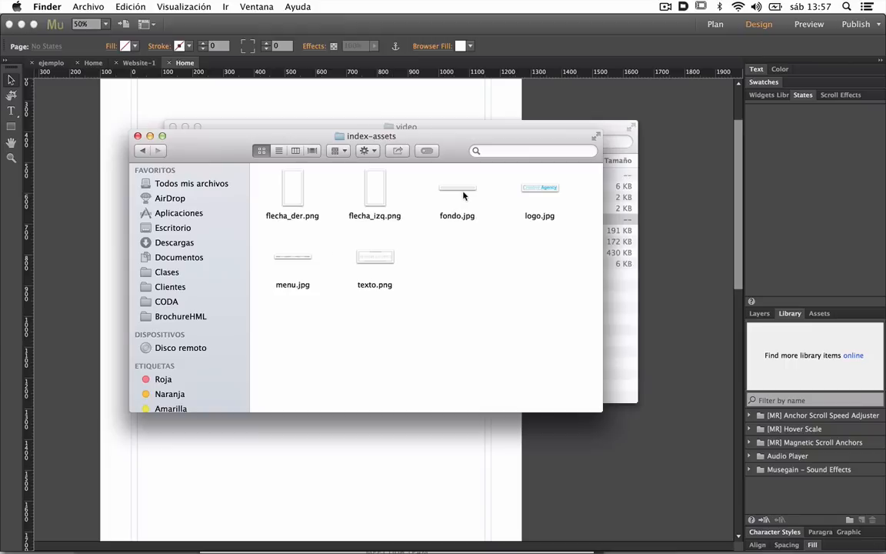
click(462, 194)
key(space)
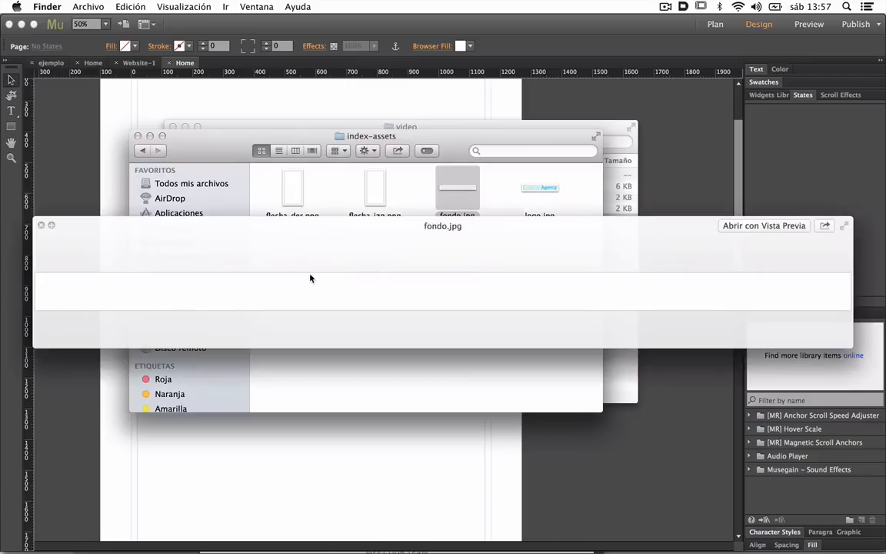
key(space)
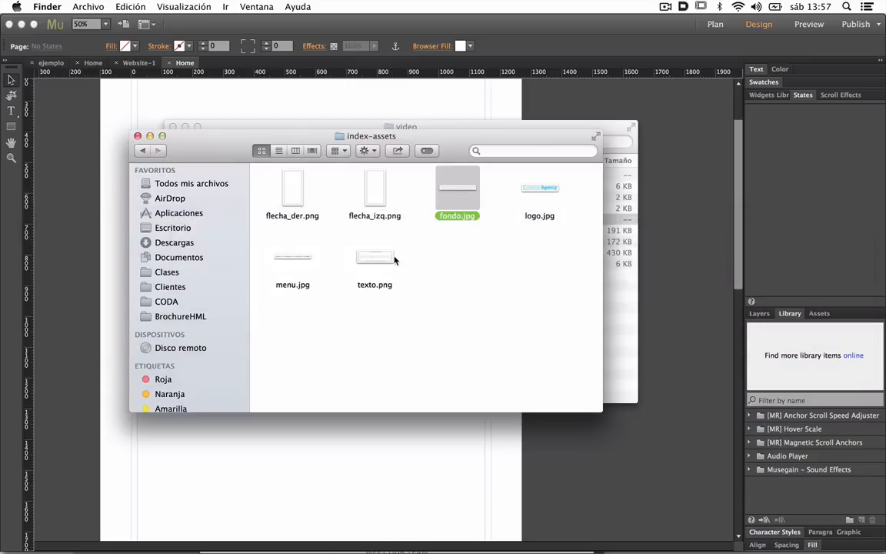
key(space)
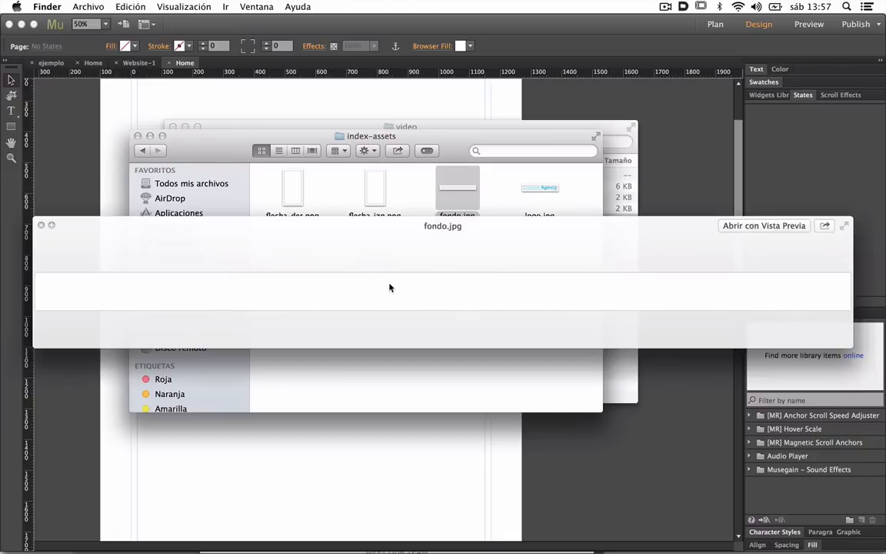
click(211, 106)
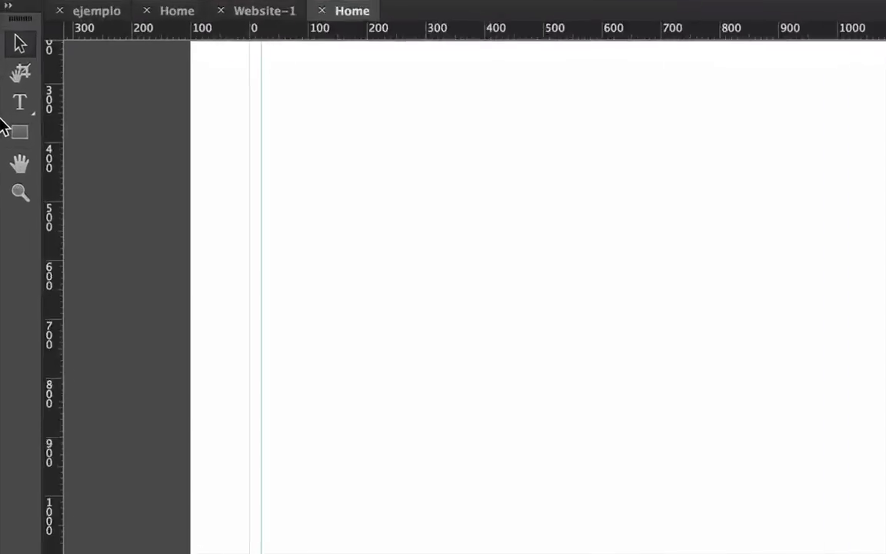
Step: Draw a rectangle about 795 px wide and 90 px high on the Home page and fill it with blue 29ABE2
click(20, 131)
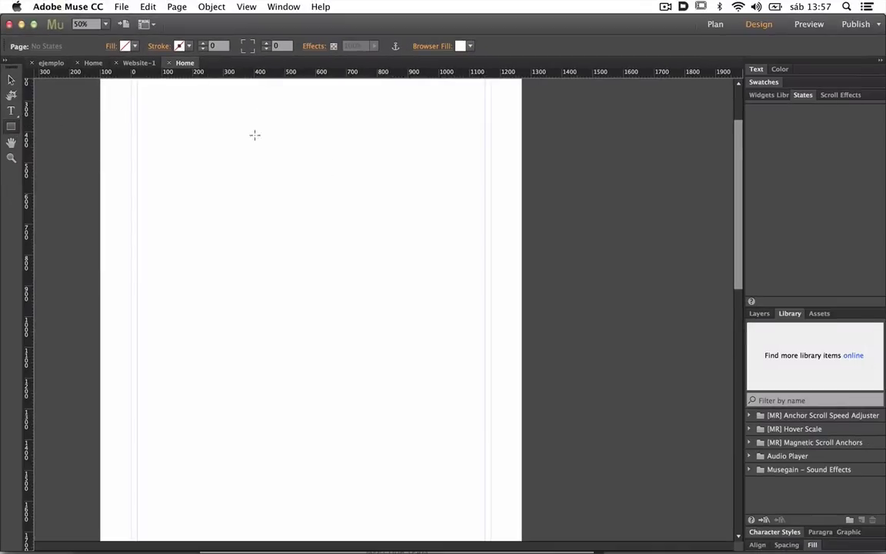
mouse_move(208, 125)
mouse_down()
mouse_move(438, 195)
mouse_move(453, 154)
mouse_up()
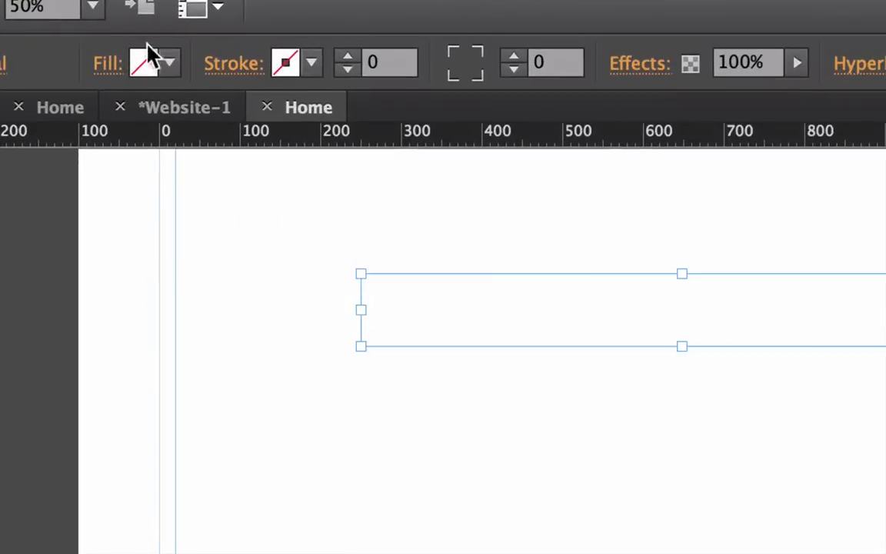
click(168, 63)
click(602, 161)
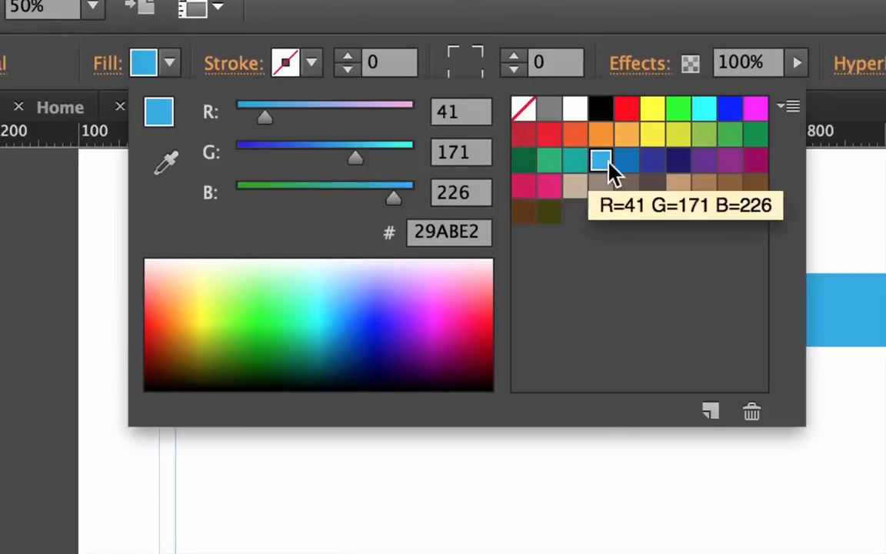
click(800, 5)
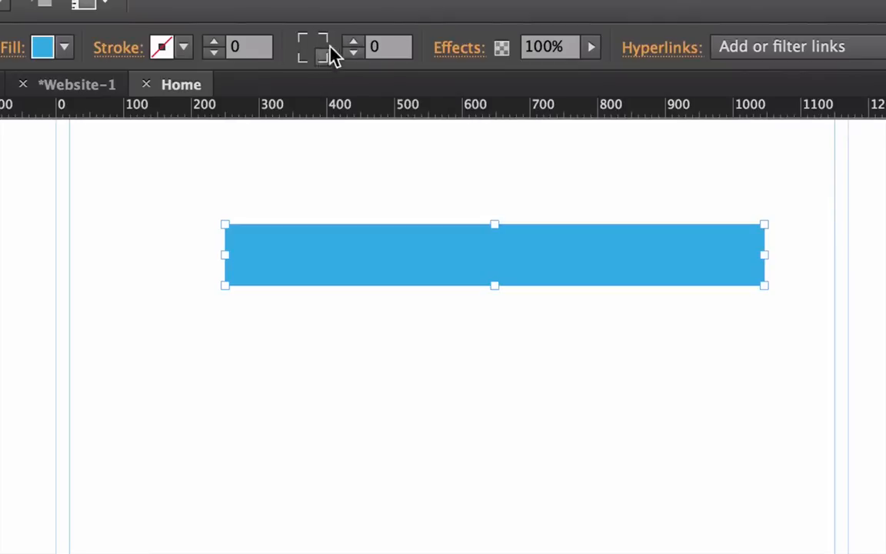
Step: Try a stroke width of 7 and a corner radius of 28 on the blue rectangle, and delete the rectangle
click(355, 42)
click(355, 42)
click(355, 42)
click(213, 41)
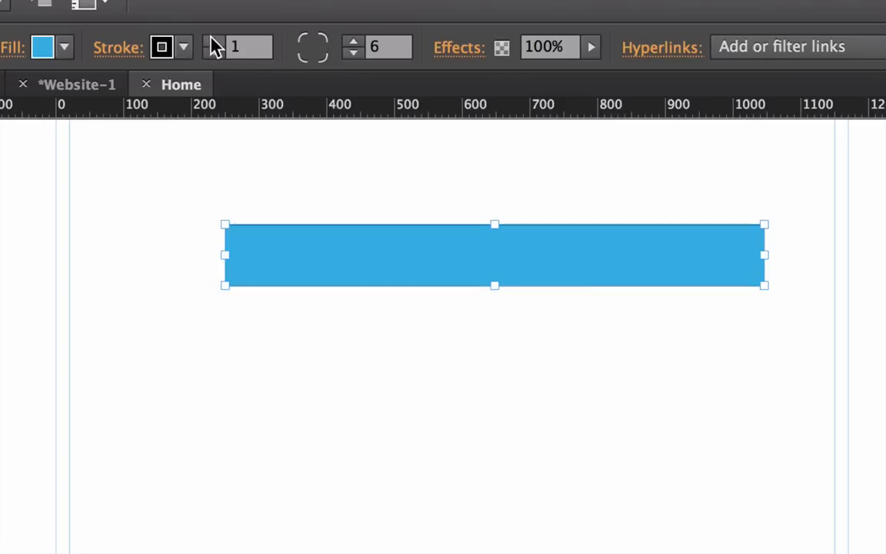
click(213, 41)
click(213, 41)
click(213, 41)
click(213, 43)
click(213, 42)
click(213, 42)
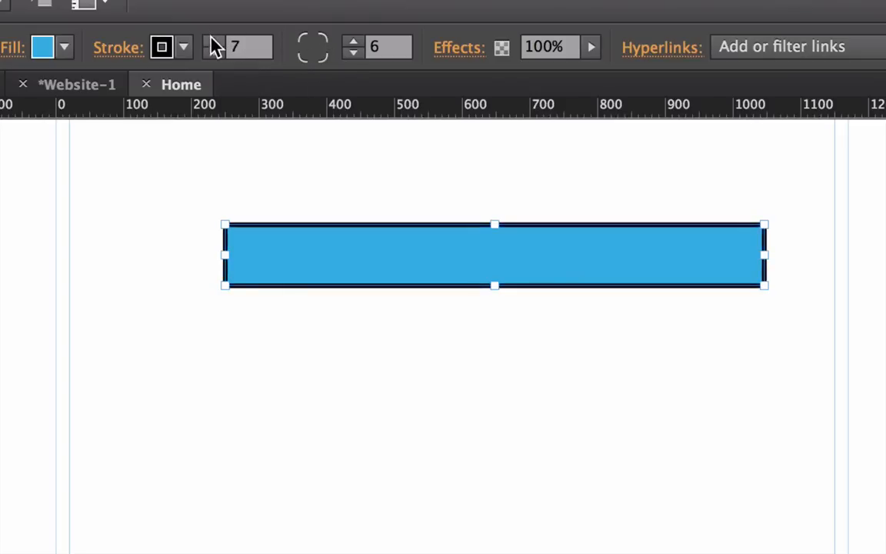
click(352, 38)
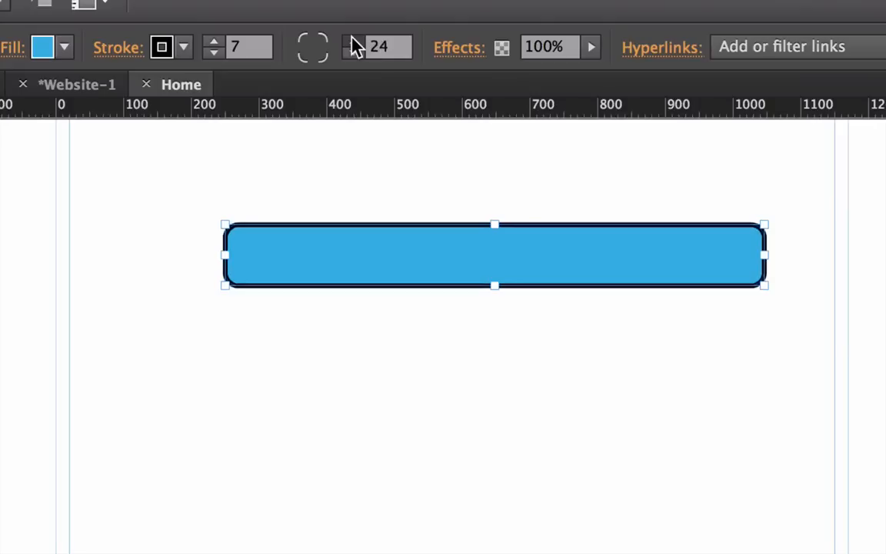
click(353, 40)
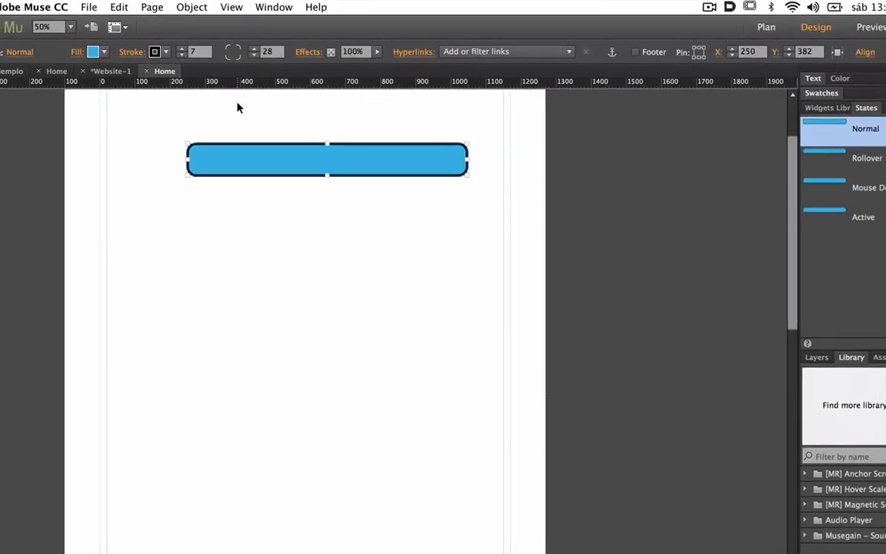
key(Delete)
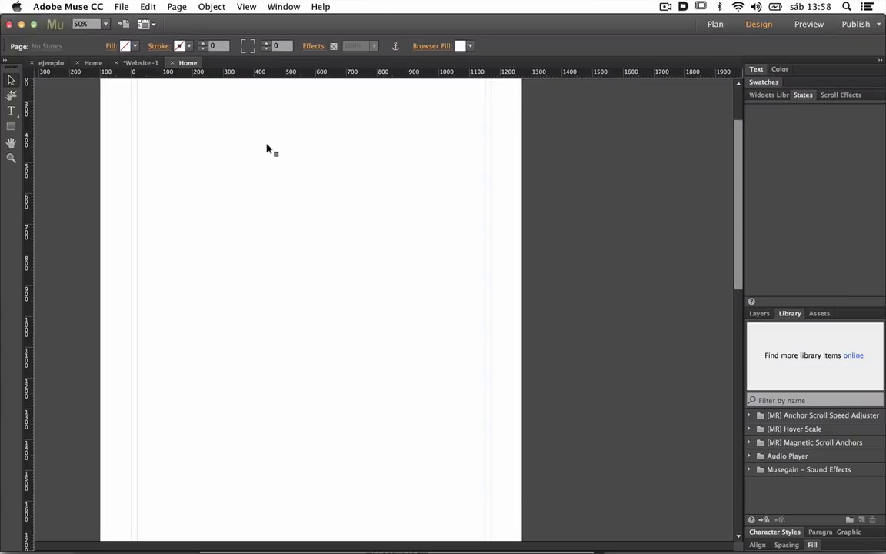
Step: Switch to Photoshop and dismiss the Image Size settings of index.psd without changes
key(super+Tab)
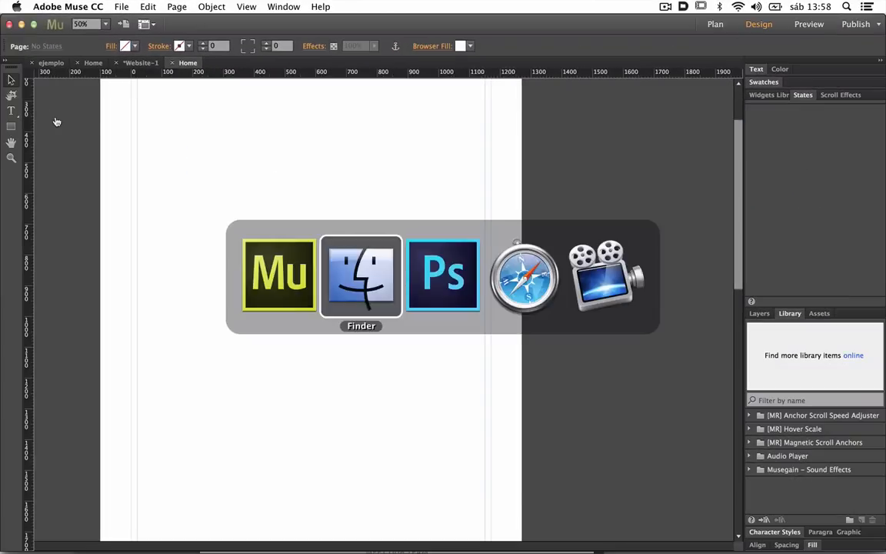
key(super+Tab)
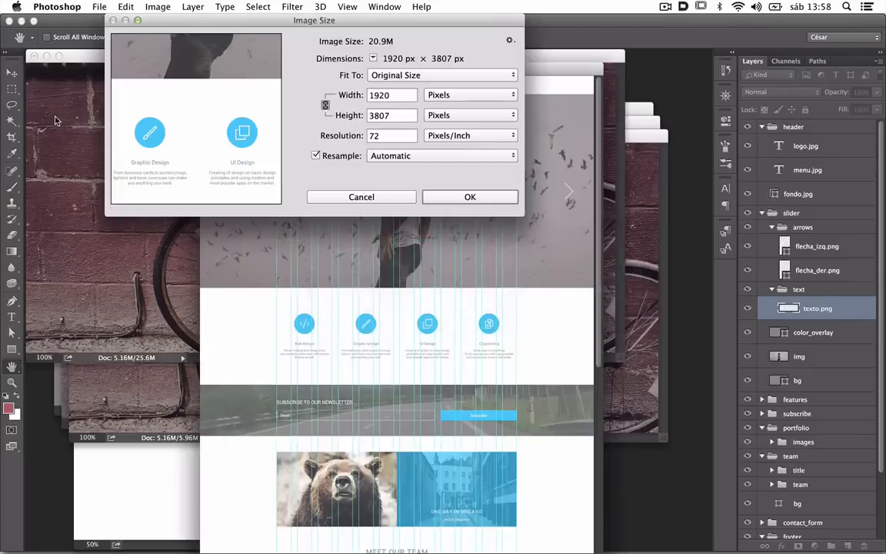
key(Escape)
Step: Open fondo.jpg from the Finder folder index-assets in Photoshop and check its width and height in the Image Size settings
key(super+Tab)
key(super+Tab)
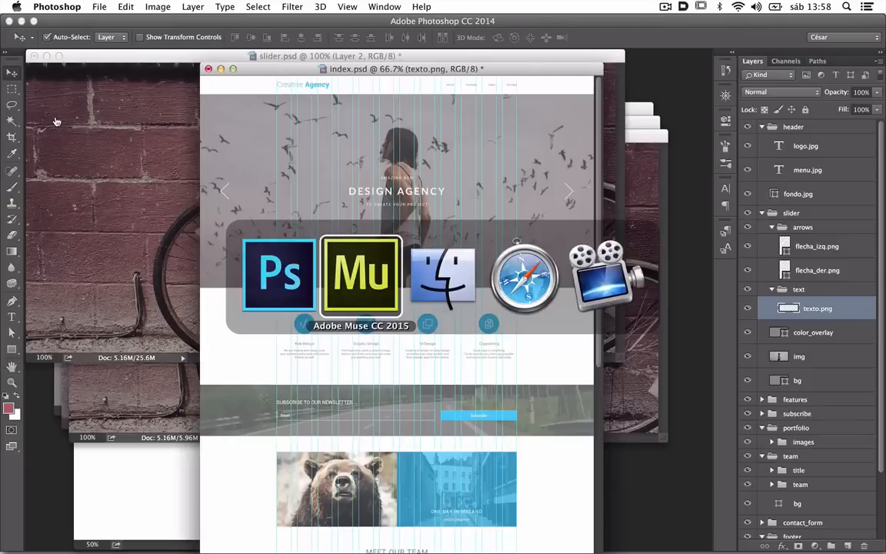
key(space)
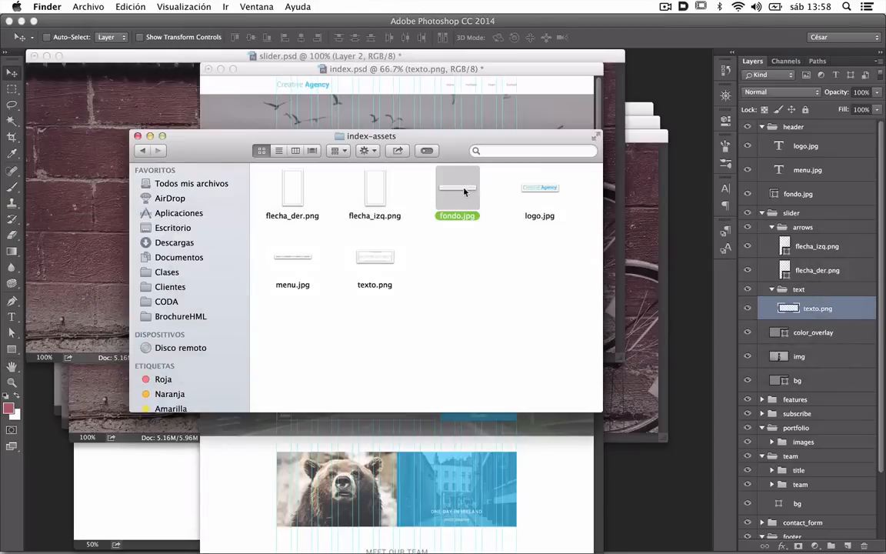
drag(464, 189, 355, 536)
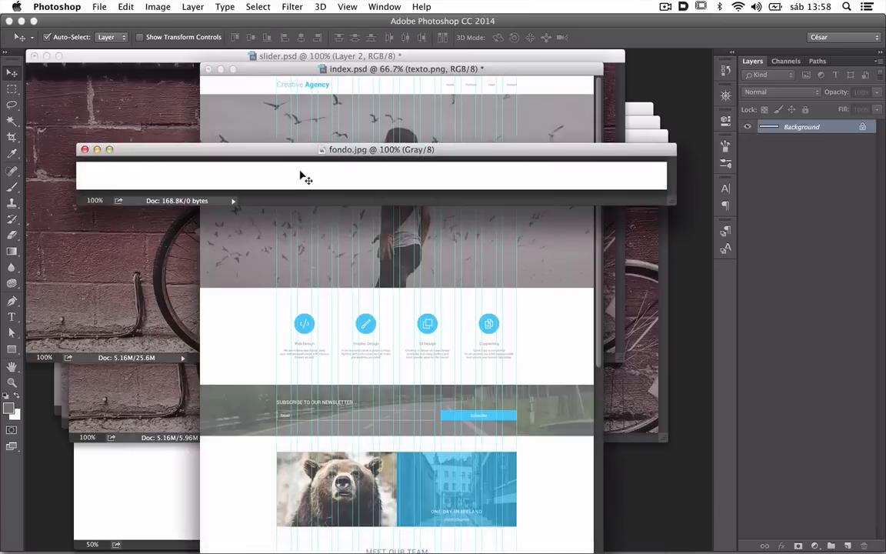
key(super+alt+i)
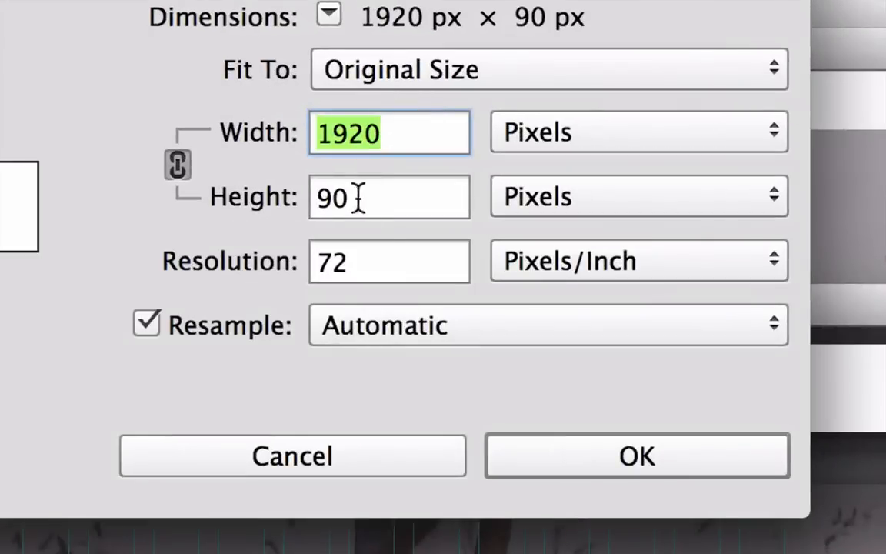
key(Tab)
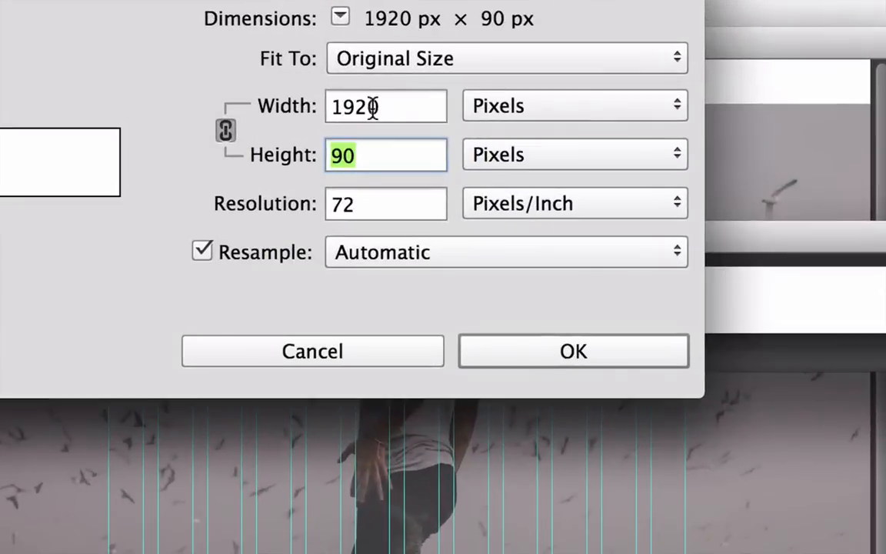
Step: Recheck the width and height values of fondo.jpg in the Image Size settings and switch back to Adobe Muse
click(257, 126)
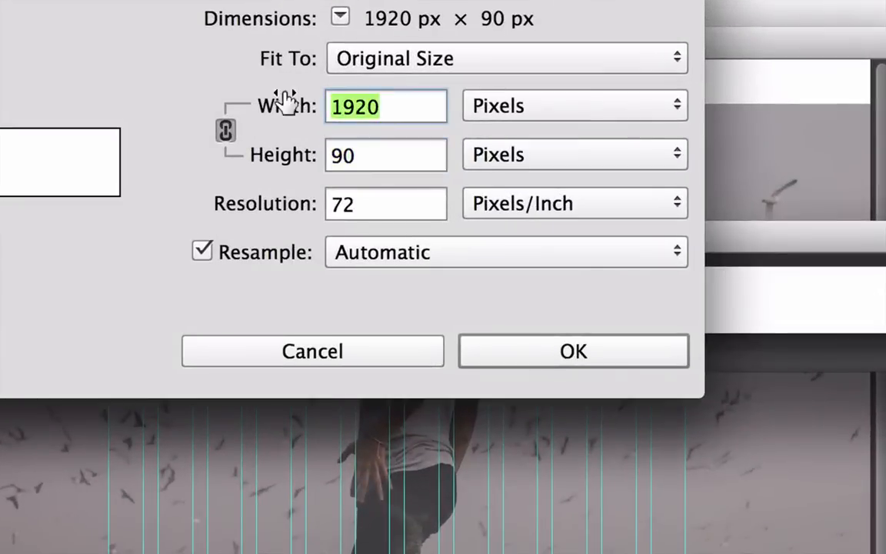
click(302, 157)
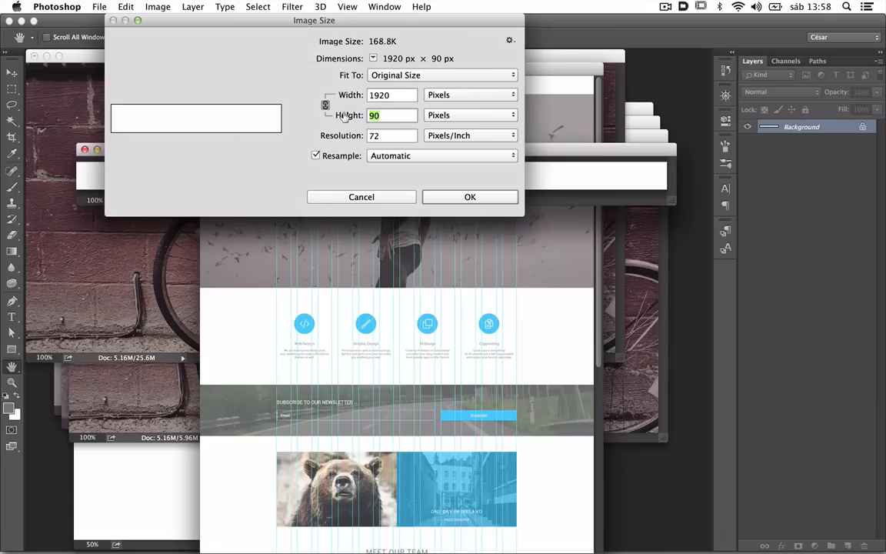
key(super+Tab)
key(super+Tab)
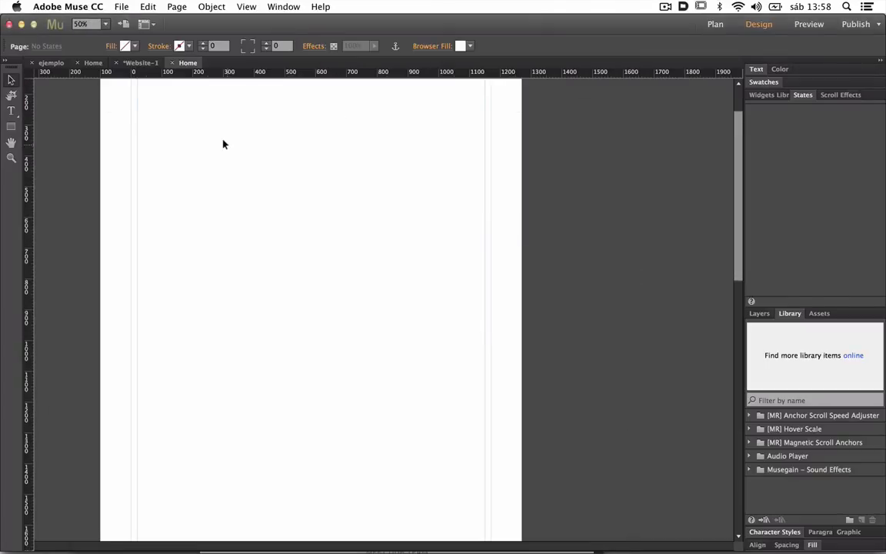
Step: Draw a rectangle about 171 px wide and 90 px high near the upper edge of the Home page
super+click(172, 103)
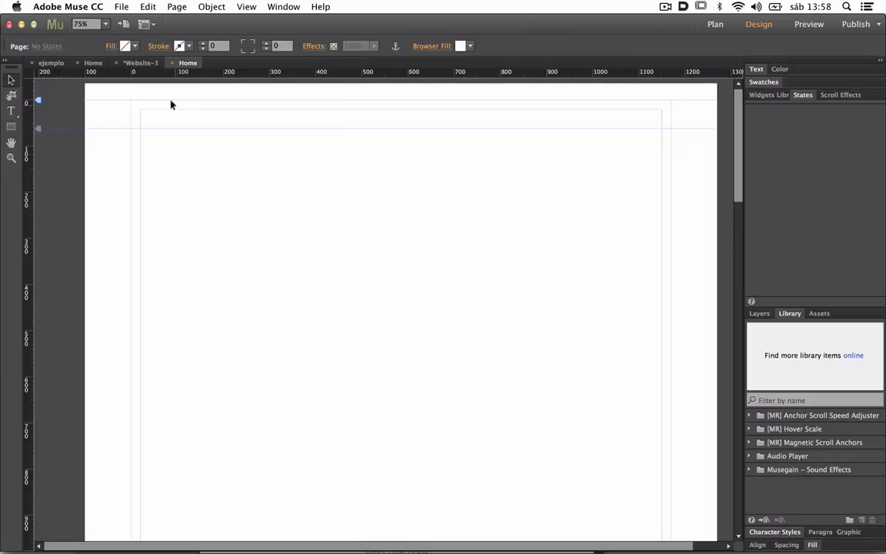
click(11, 126)
drag(159, 151, 237, 195)
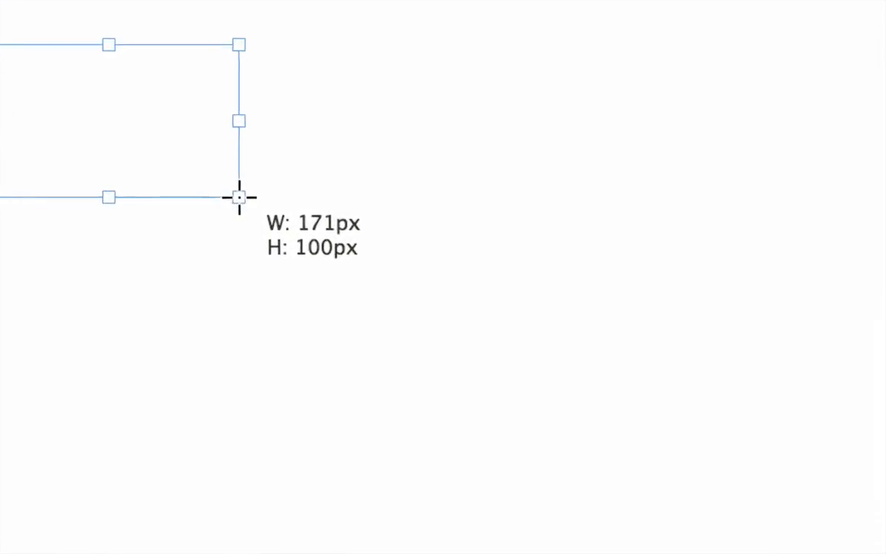
drag(239, 198, 239, 183)
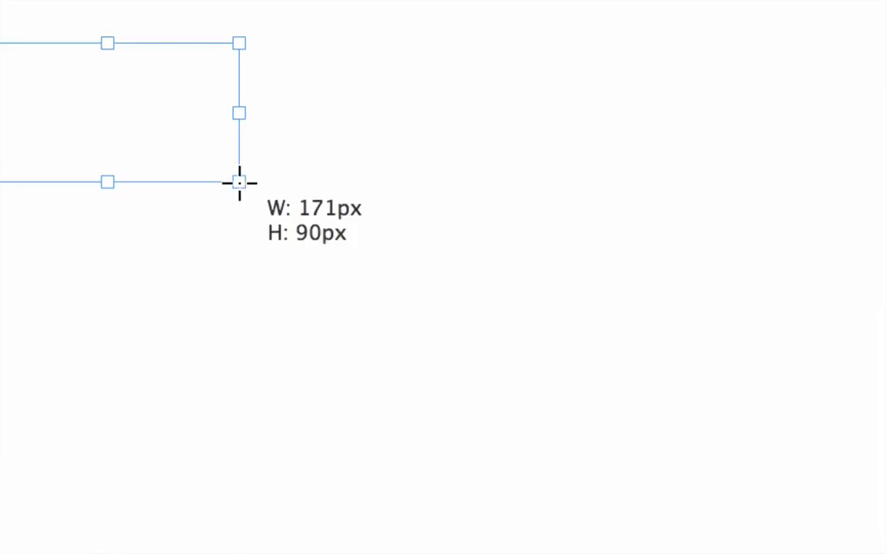
drag(239, 182, 240, 182)
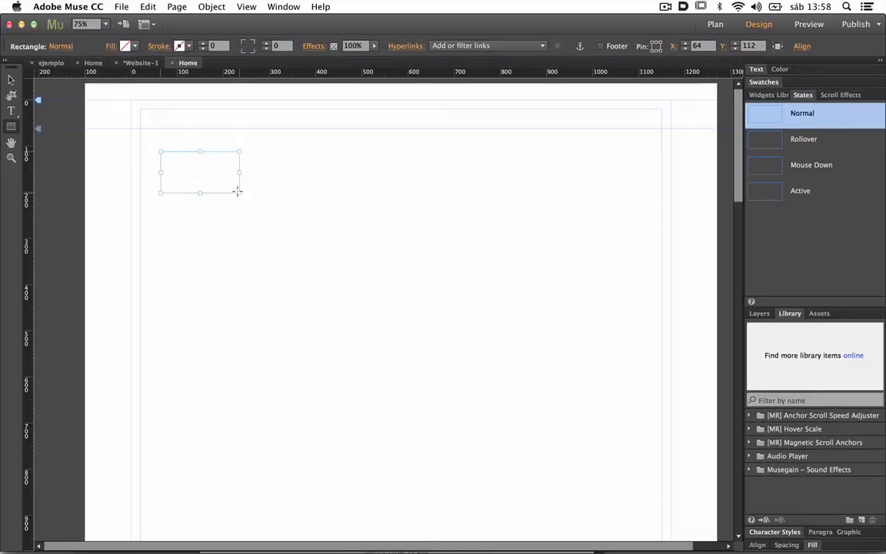
Step: Move the rectangle to X 0, Y 0 and stretch it to the far column edge for a width of 1170 px
click(11, 79)
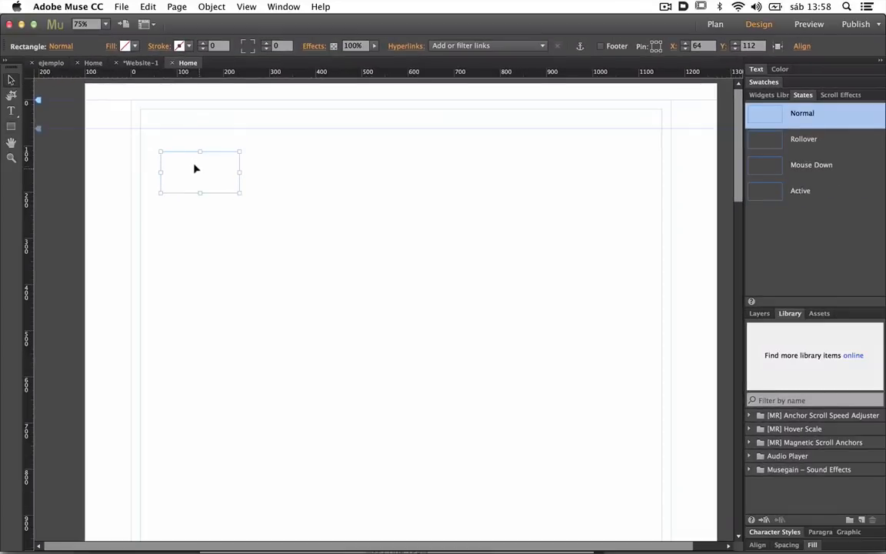
drag(181, 149, 670, 133)
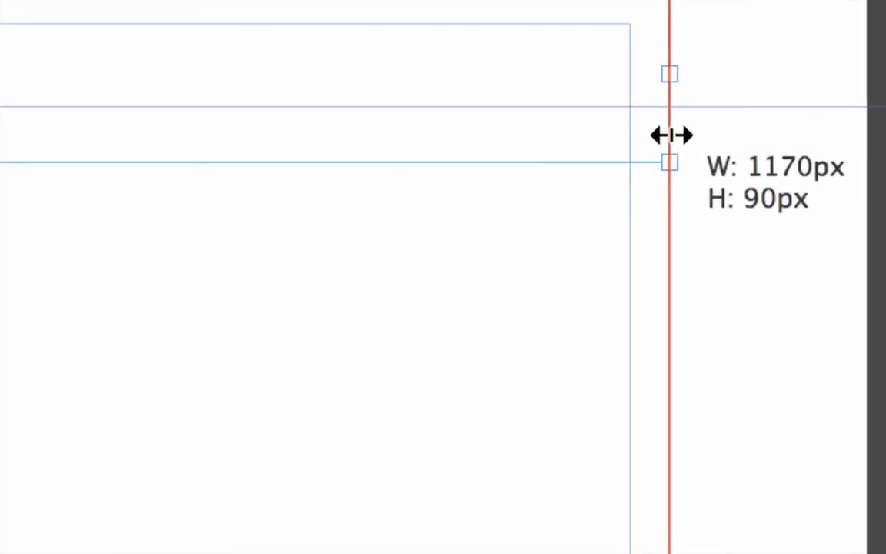
drag(670, 133, 673, 248)
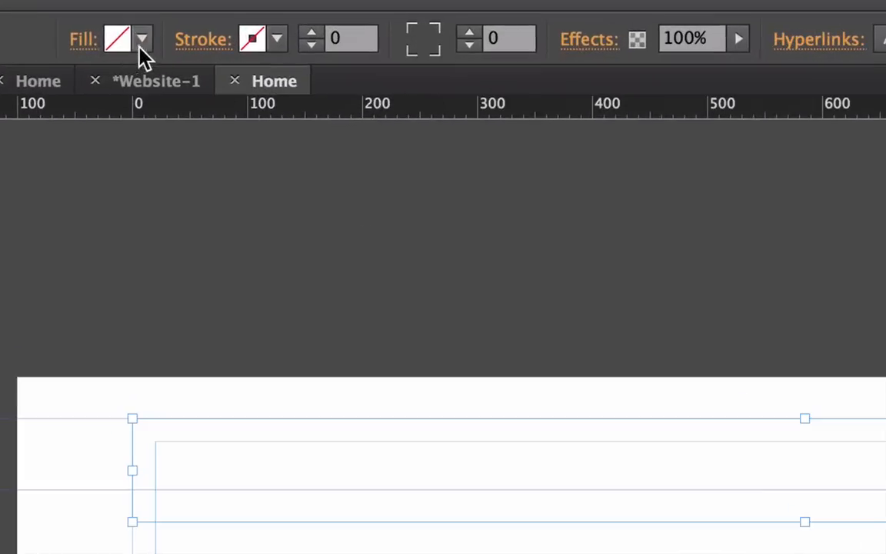
Step: Try a white FFFFFF fill on the header rectangle and replace it with blue 0000FF
click(142, 42)
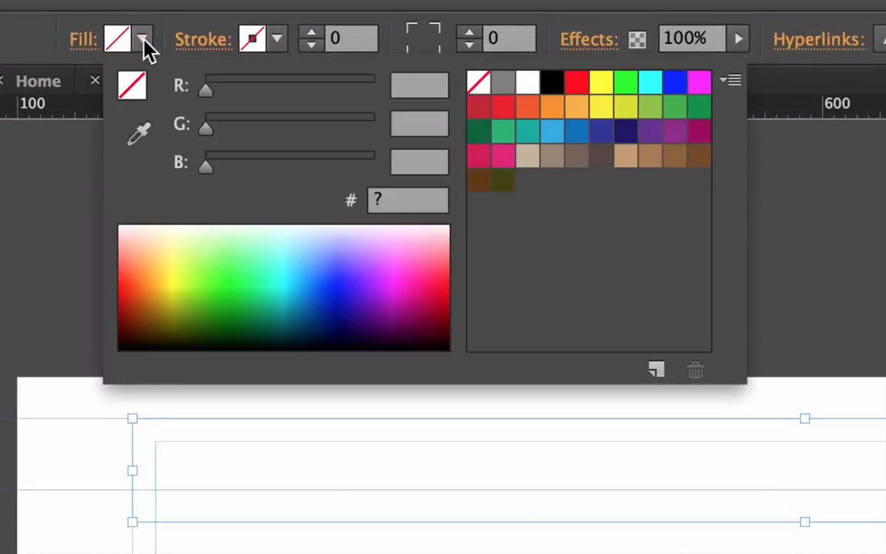
click(528, 83)
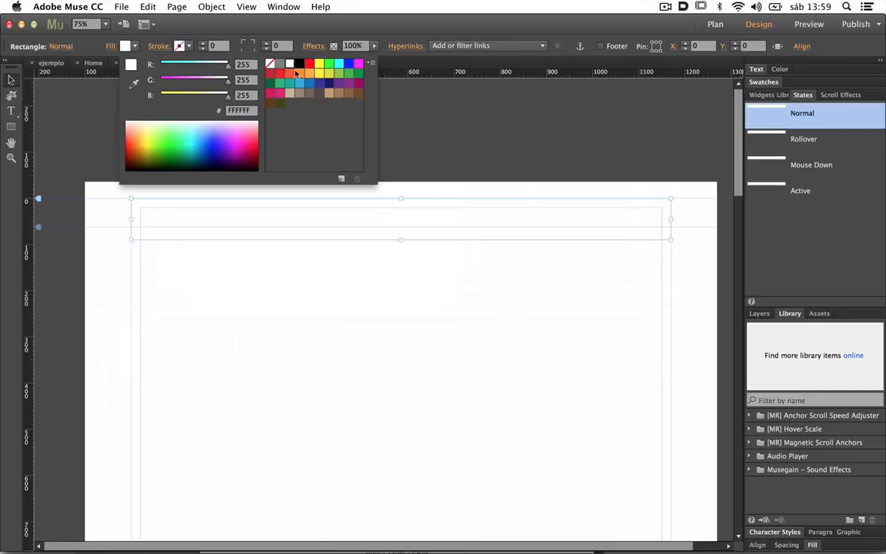
click(774, 263)
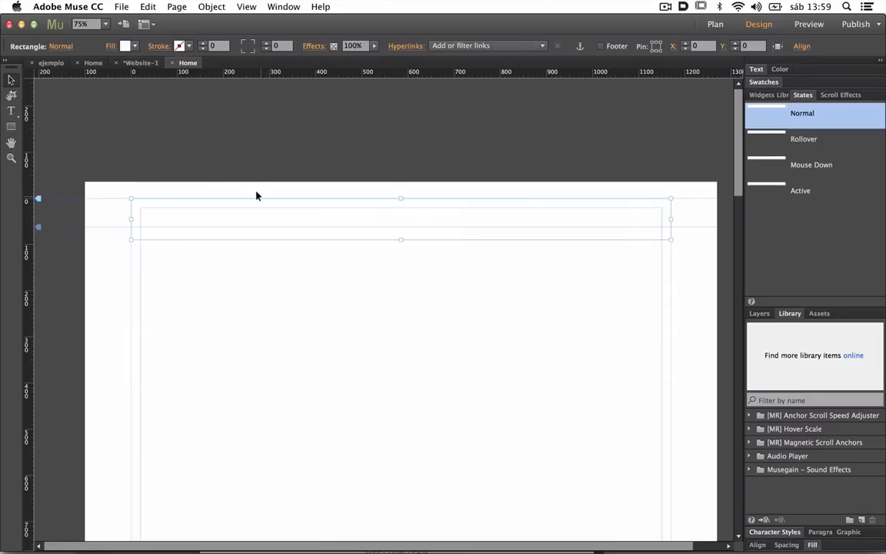
click(131, 46)
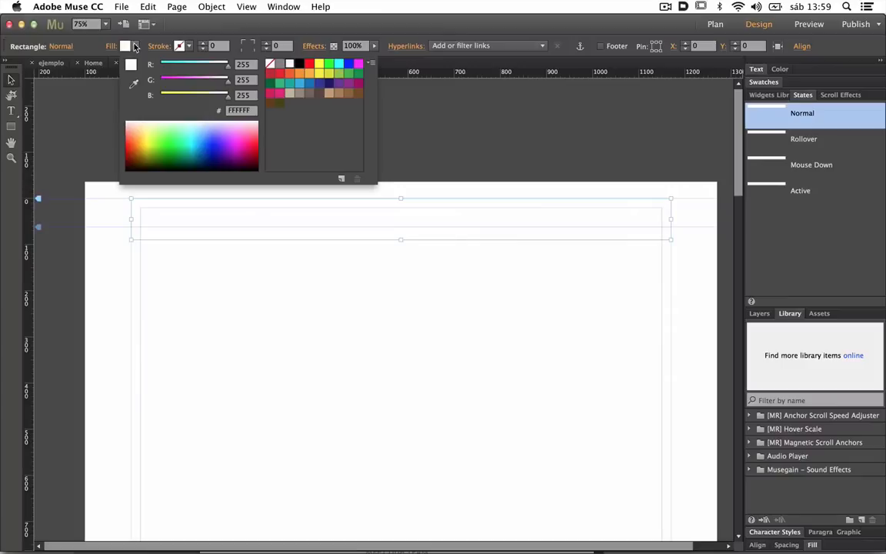
click(348, 64)
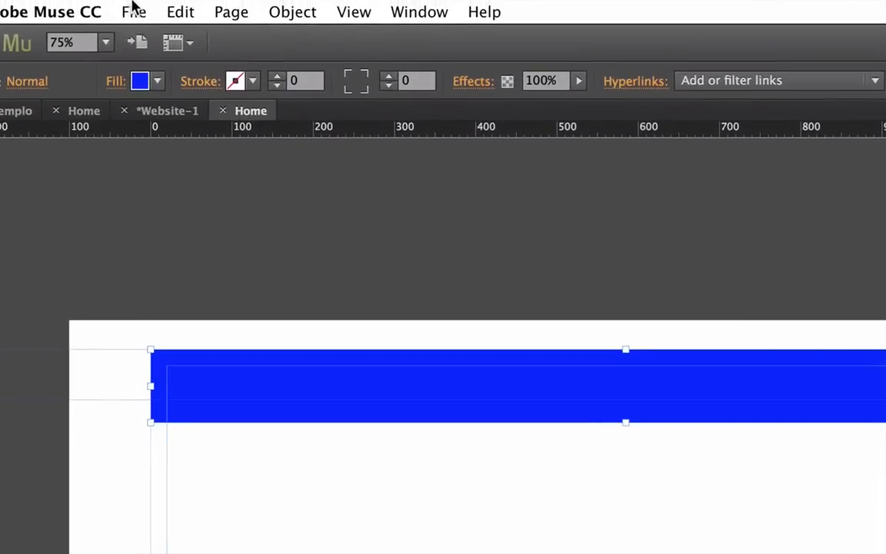
Step: Preview the Home page in the browser, examine the blue bar at several zoom levels, and close the preview
click(123, 11)
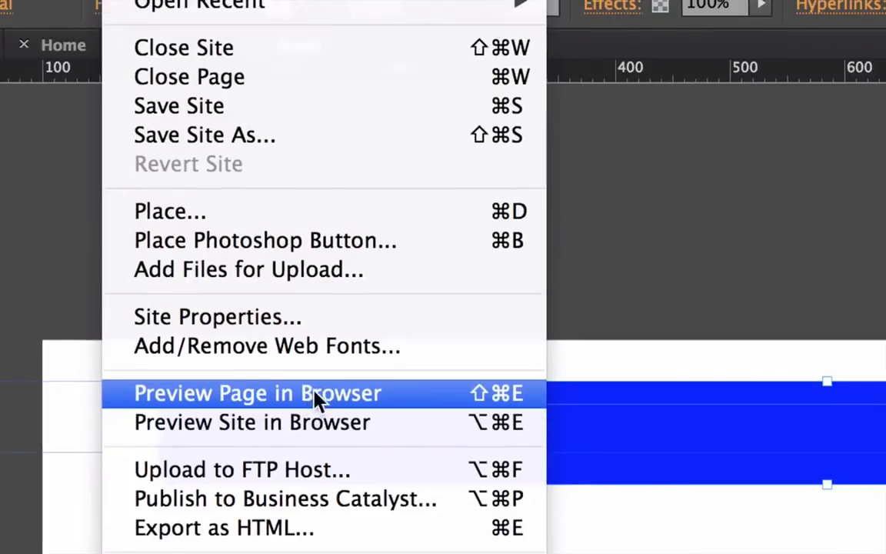
click(695, 239)
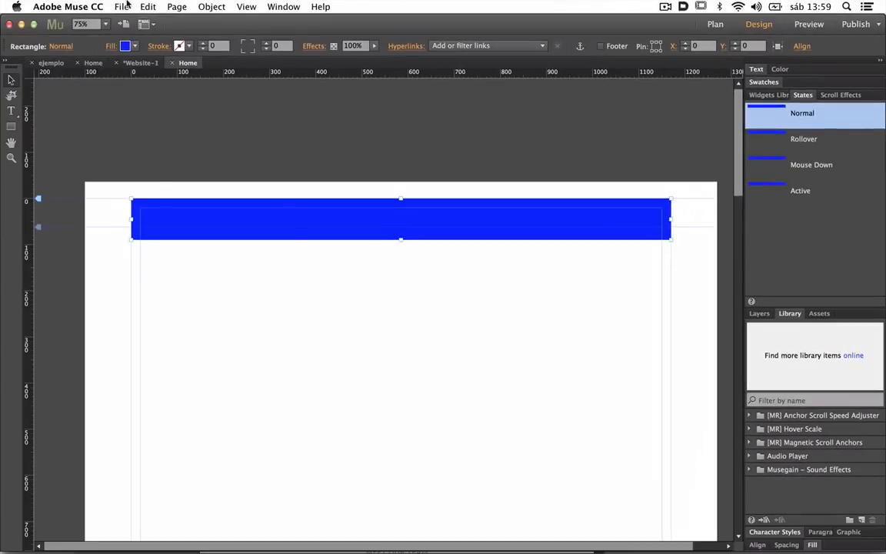
click(123, 6)
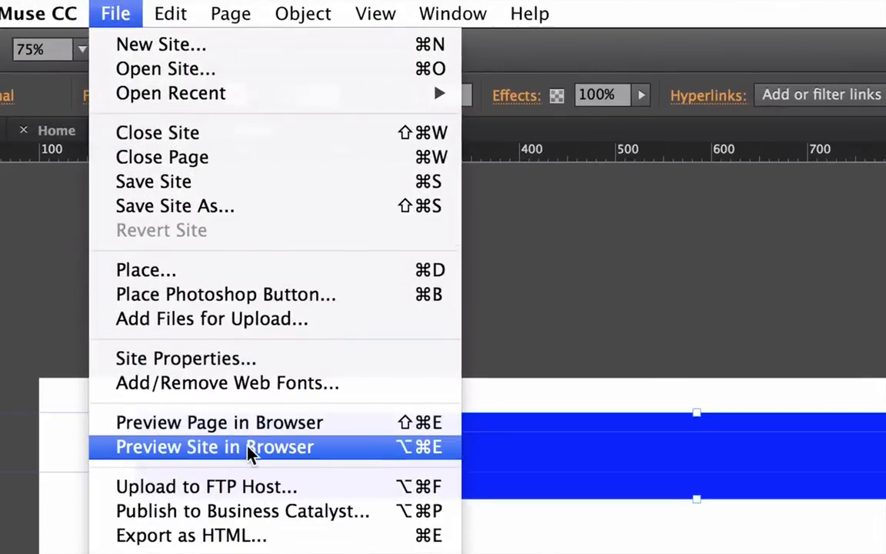
click(263, 427)
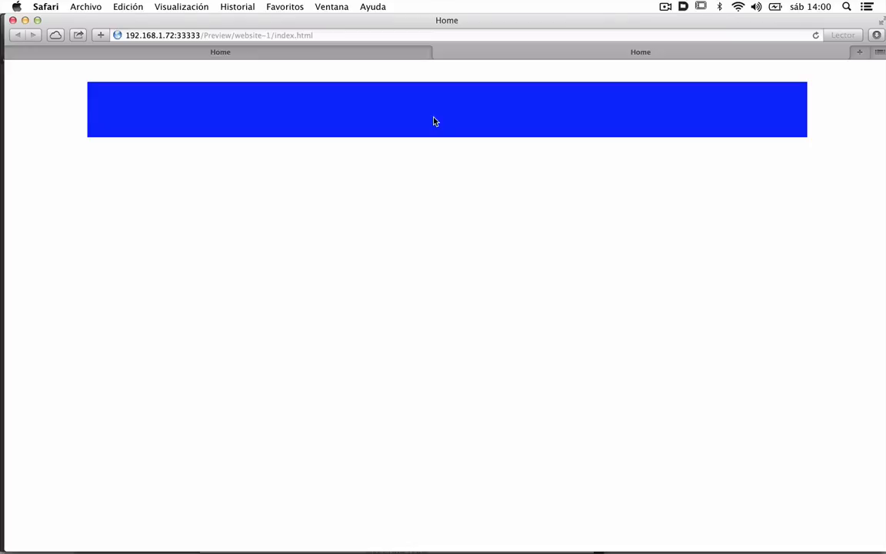
key(super+minus)
key(super+minus)
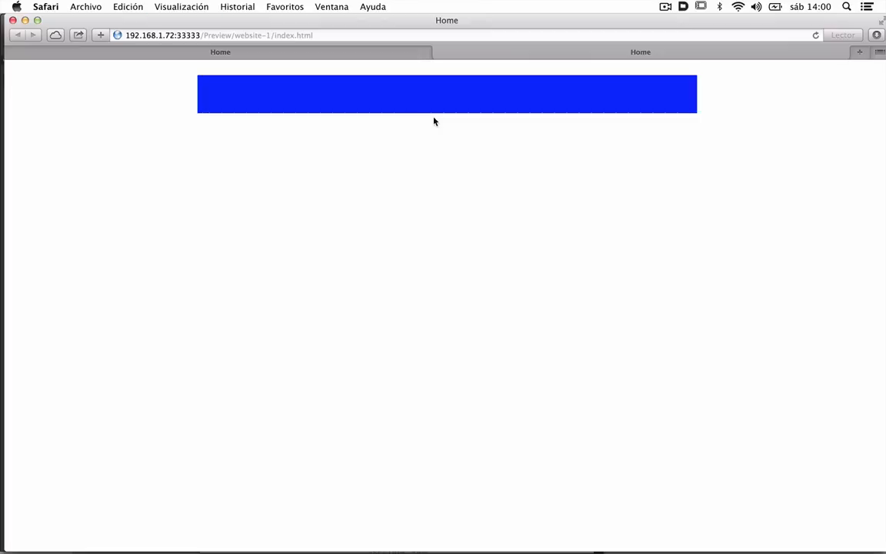
key(super+plus)
key(super+plus)
key(super+minus)
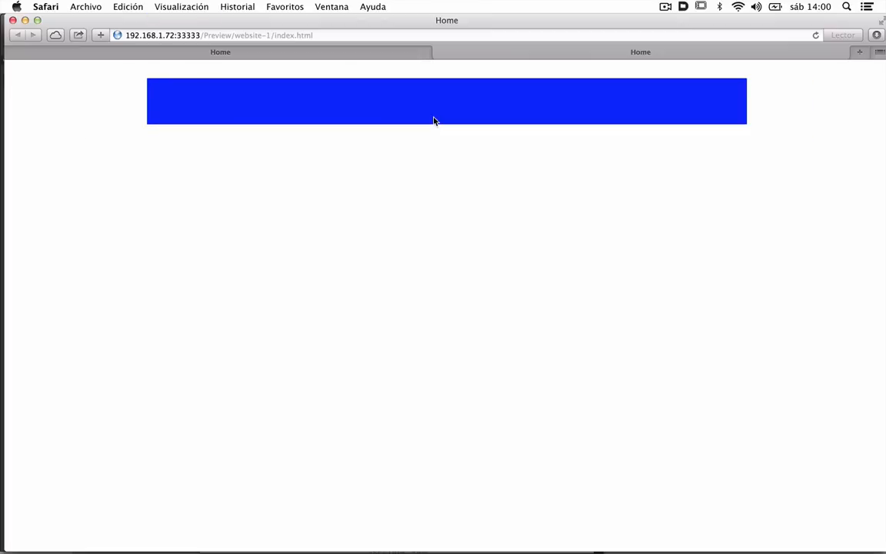
key(super+minus)
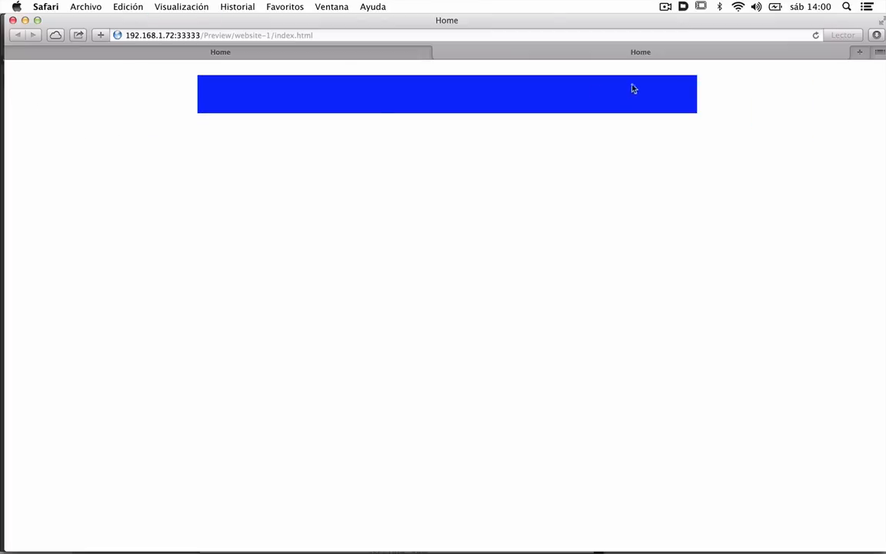
key(super+w)
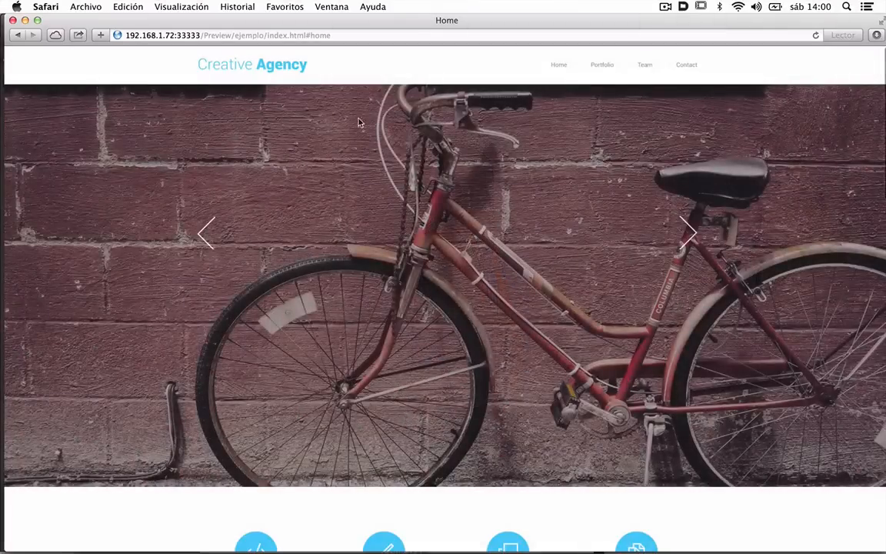
Step: Switch back to Adobe Muse and stretch the blue rectangle to both browser edges so its width is 100%
key(super+Tab)
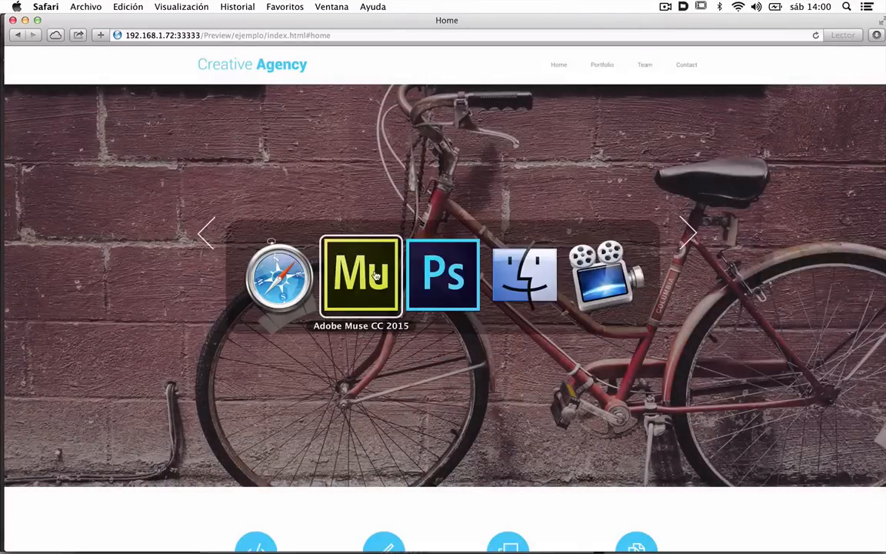
key(Tab)
key(shift+Tab)
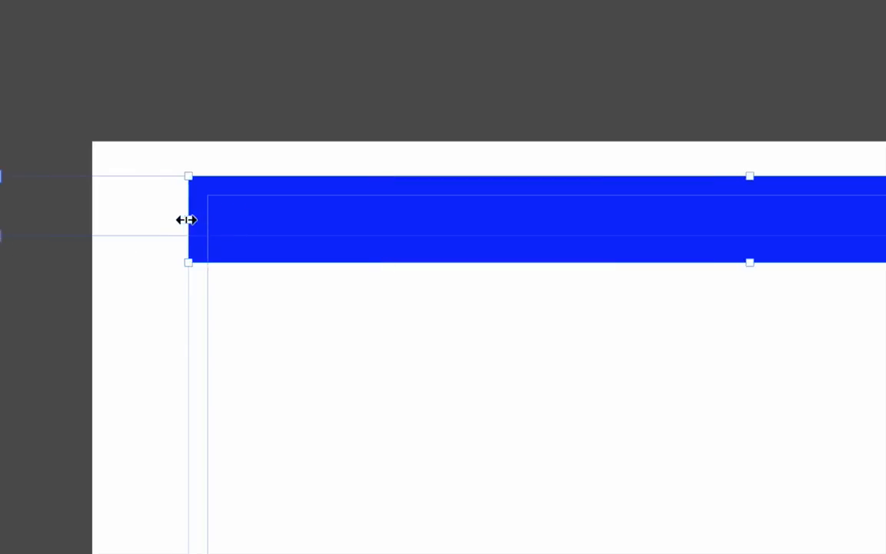
drag(188, 219, 93, 223)
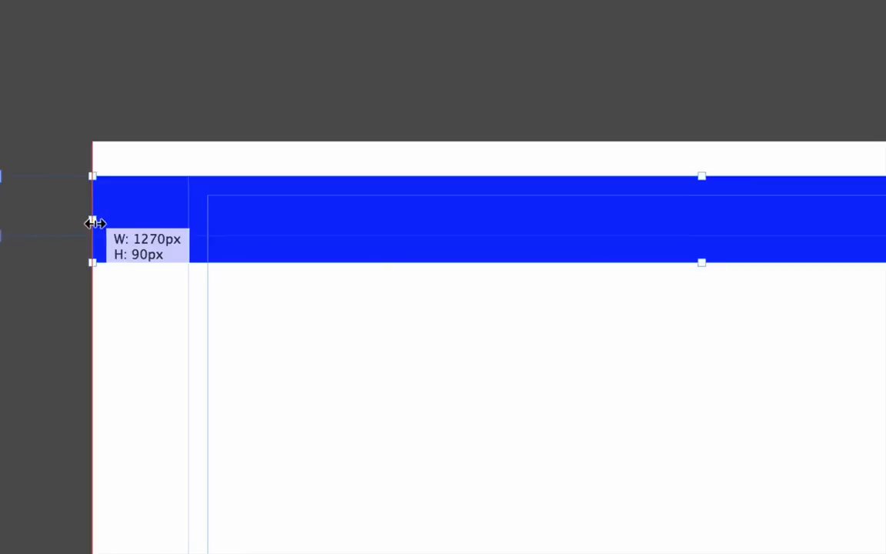
drag(93, 223, 93, 223)
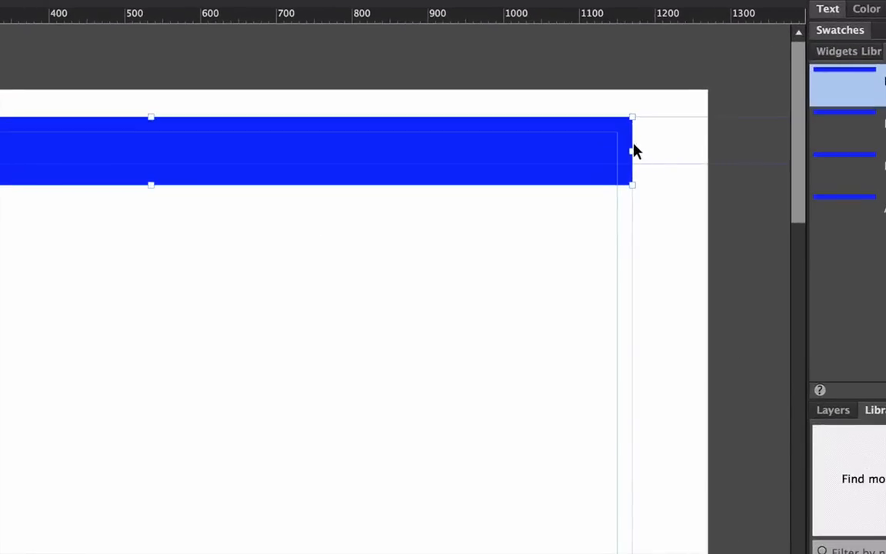
drag(637, 154, 708, 148)
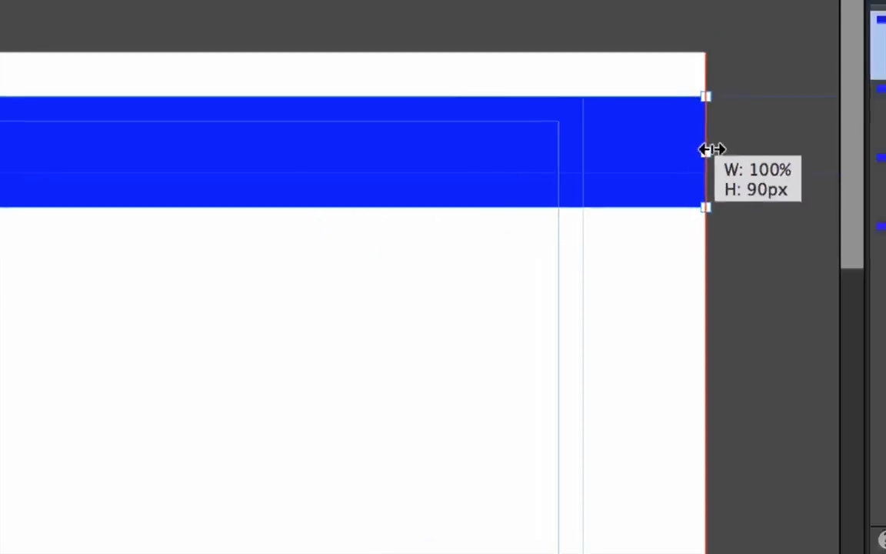
drag(713, 148, 680, 157)
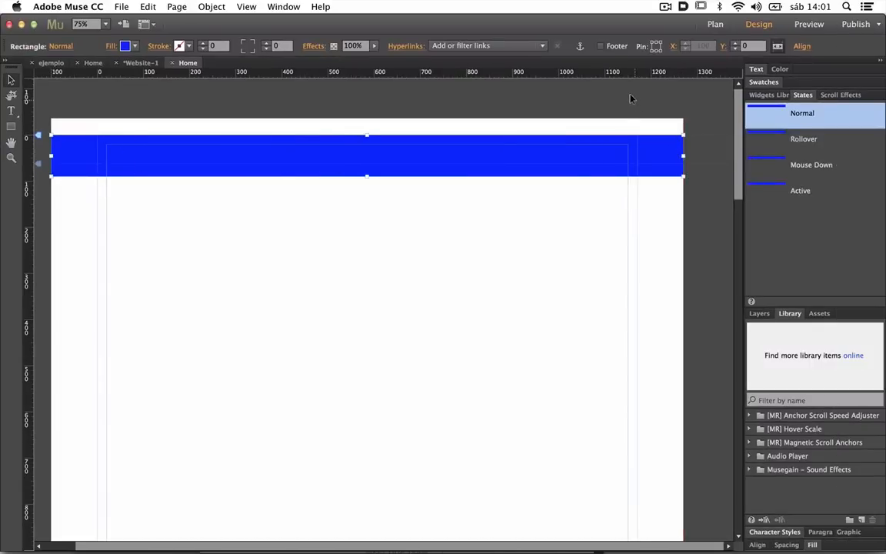
Step: Move the full-width blue rectangle up to the very top edge of the page, at Y -36
click(631, 97)
click(572, 146)
drag(572, 146, 572, 132)
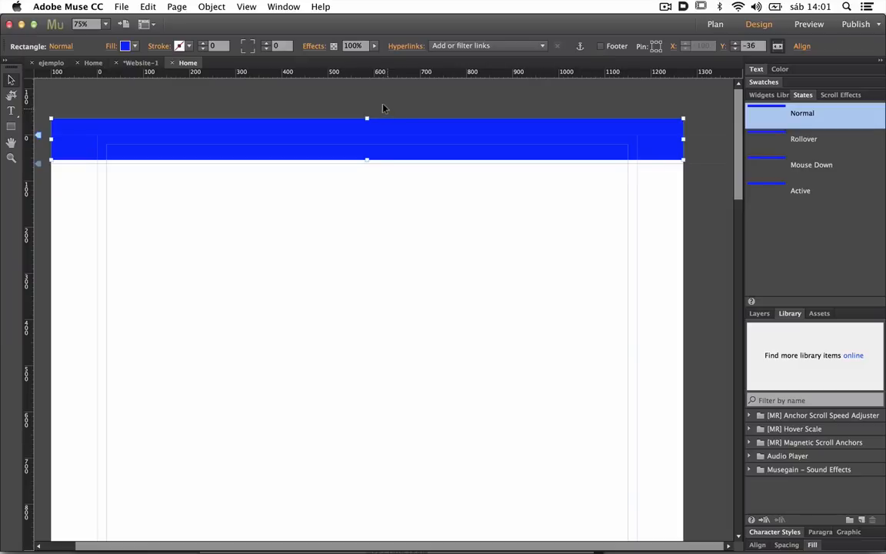
Step: Preview the Home page in the browser again and check the full-width blue bar at different zoom levels
key(super+shift+e)
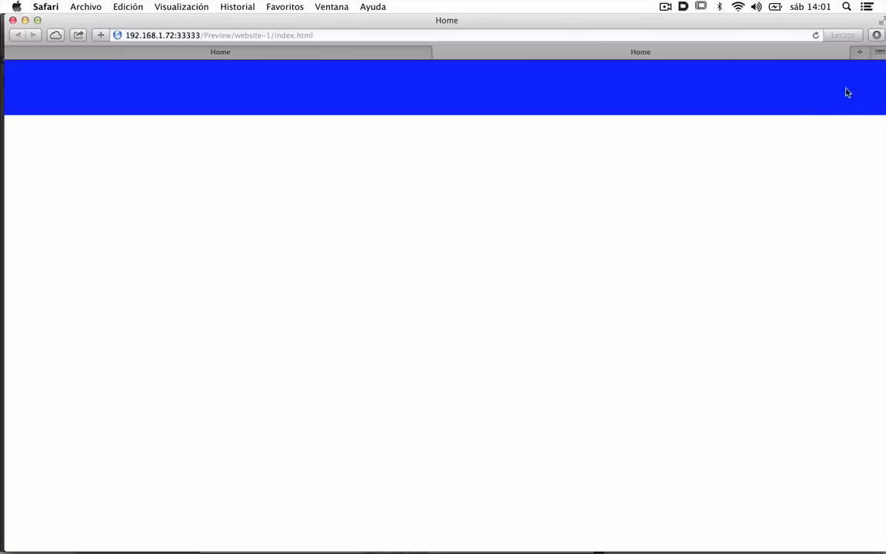
key(super+r)
key(super+r)
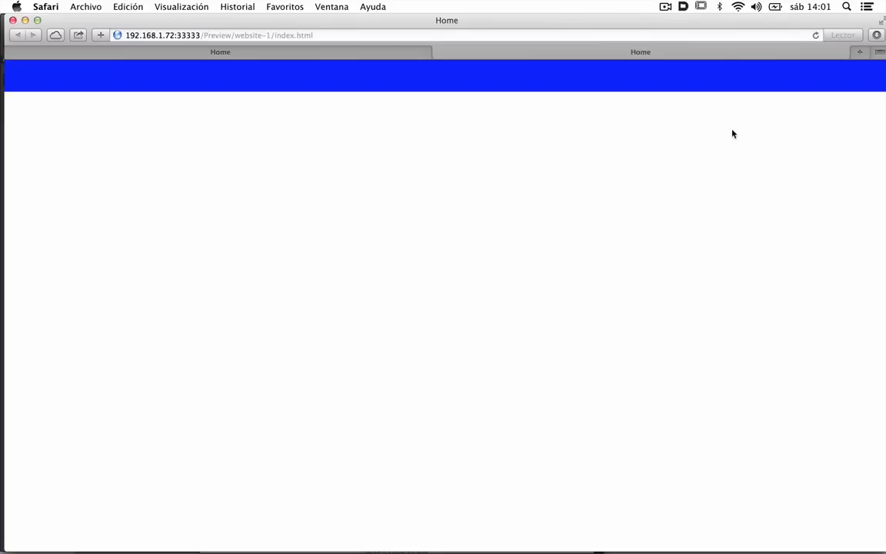
key(super+plus)
key(super+minus)
key(super+minus)
key(super+plus)
key(super+plus)
key(super+plus)
key(super+minus)
key(super+minus)
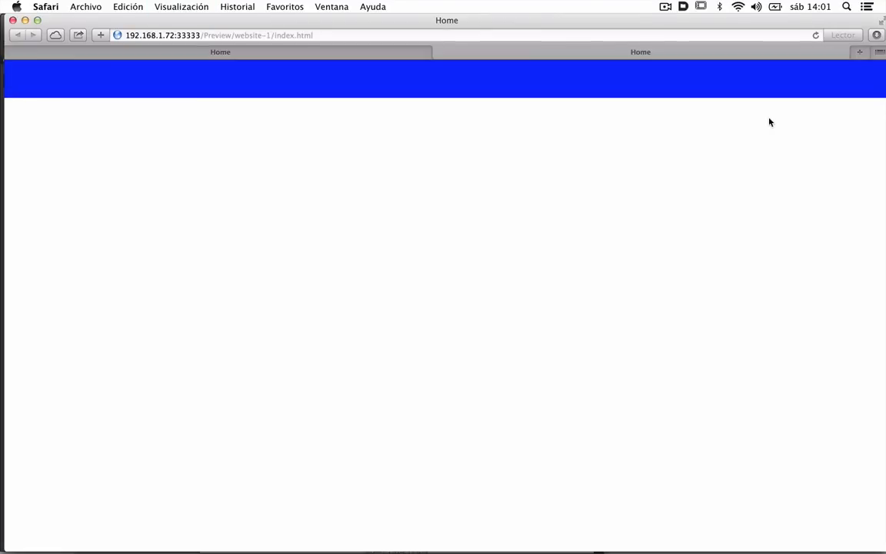
Step: Switch back to Adobe Muse and change the full-width header rectangle's fill to white, FFFFFF
key(super+Tab)
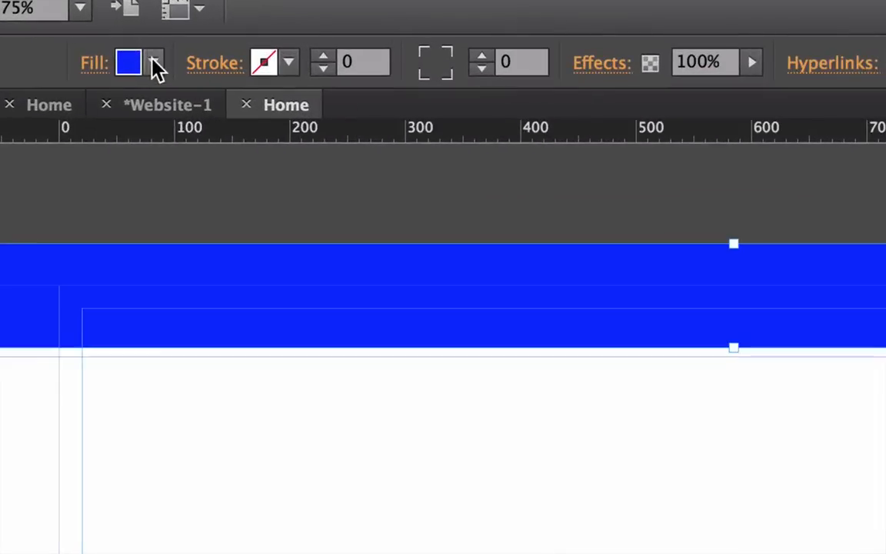
click(155, 64)
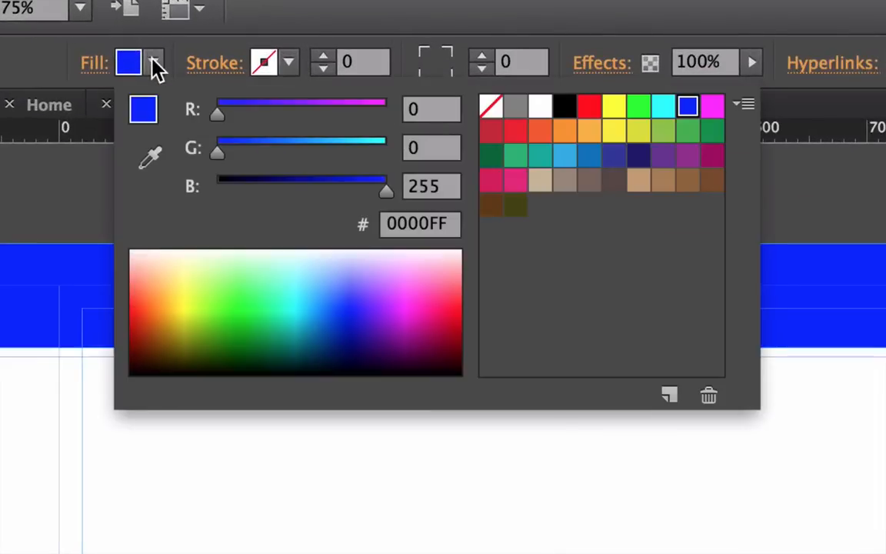
click(540, 108)
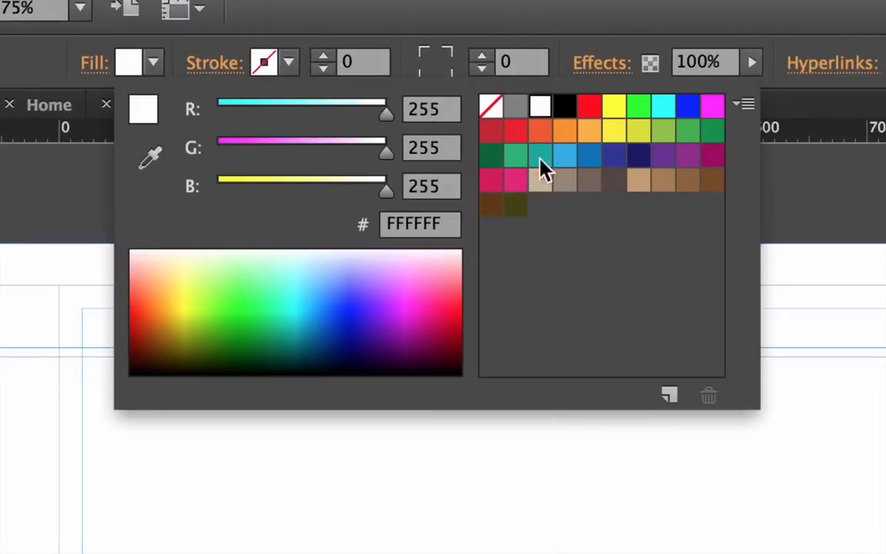
click(544, 471)
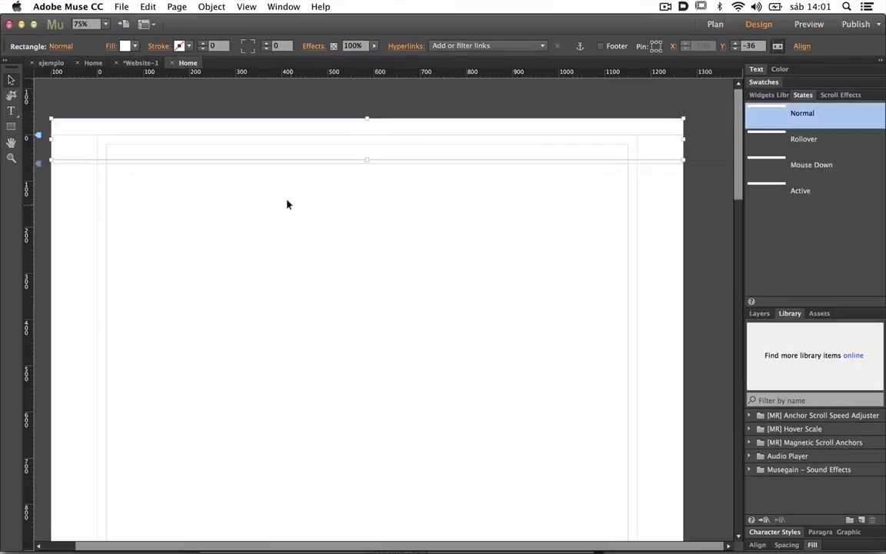
Step: Place logo.jpg from the index-assets folder and align it with the page's upper-left corner at X 0, Y 0
key(super+d)
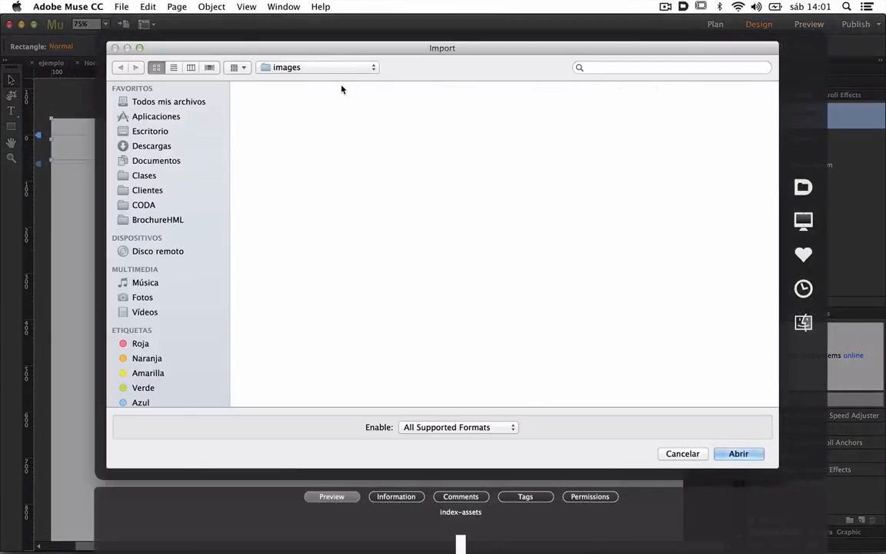
key(Right)
key(Right)
key(Right)
key(Right)
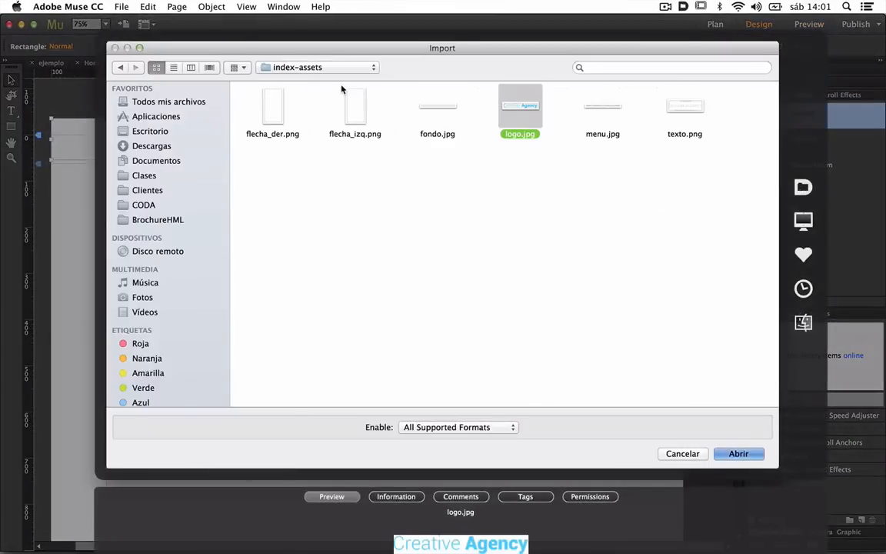
key(Return)
click(220, 223)
drag(279, 232, 156, 143)
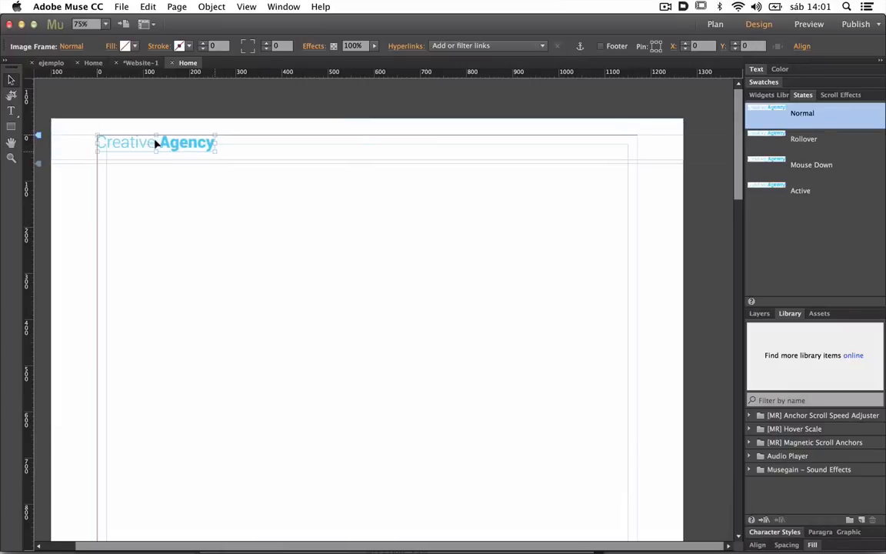
Step: Place menu.jpg from the index-assets folder and move it to the right end of the header at X 828, Y 0
key(super+d)
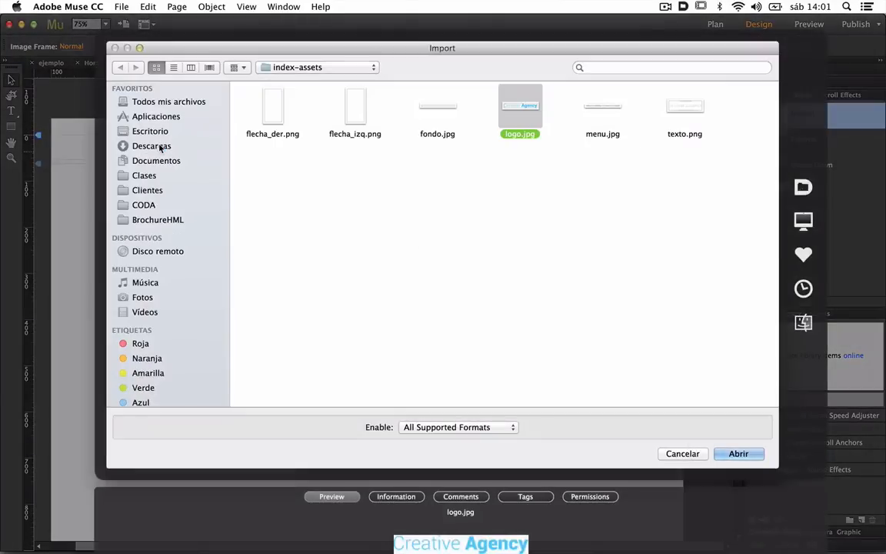
key(Right)
key(Return)
click(313, 239)
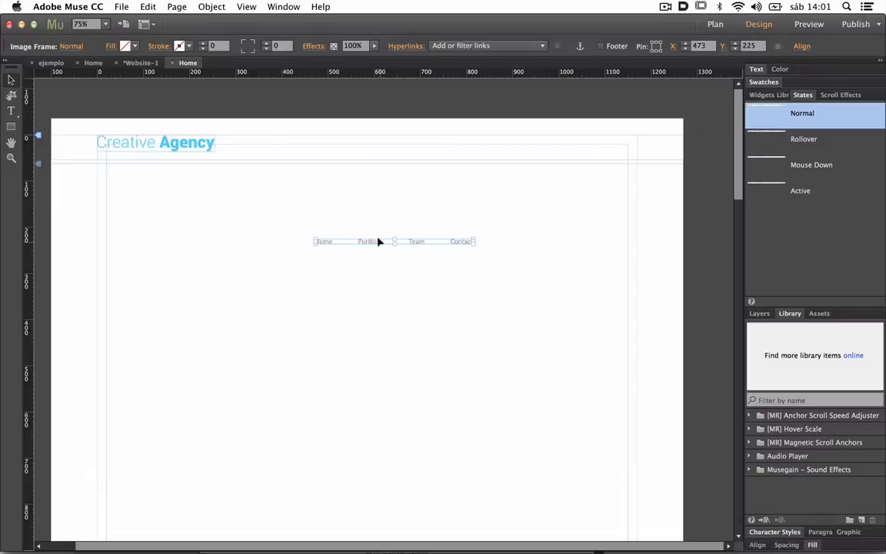
drag(380, 240, 565, 137)
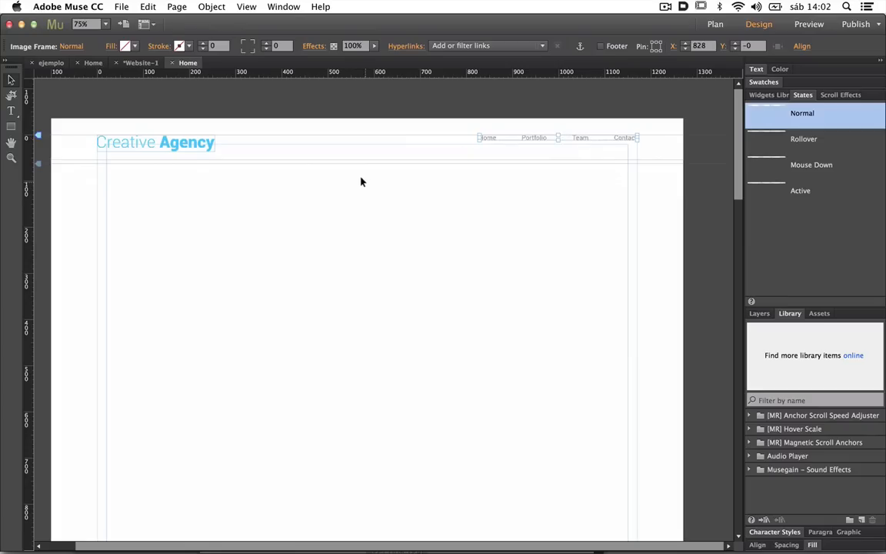
click(370, 214)
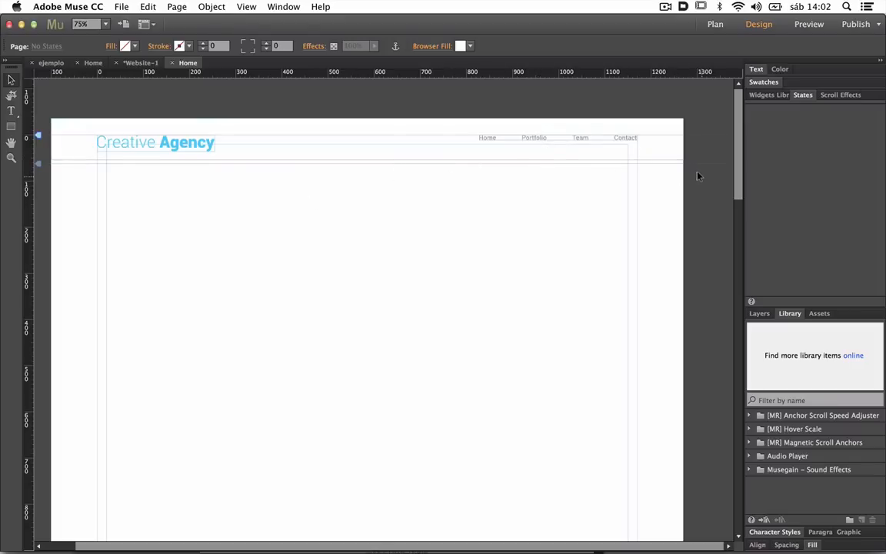
Step: Switch to Safari and examine how the ejemplo site's header behaves while the page scrolls
key(super+Tab)
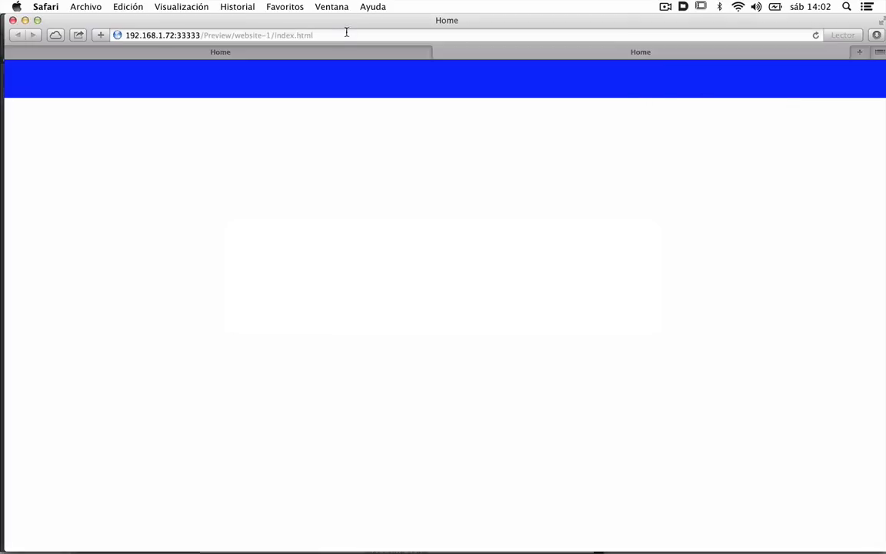
scroll(408, 177, down, 10)
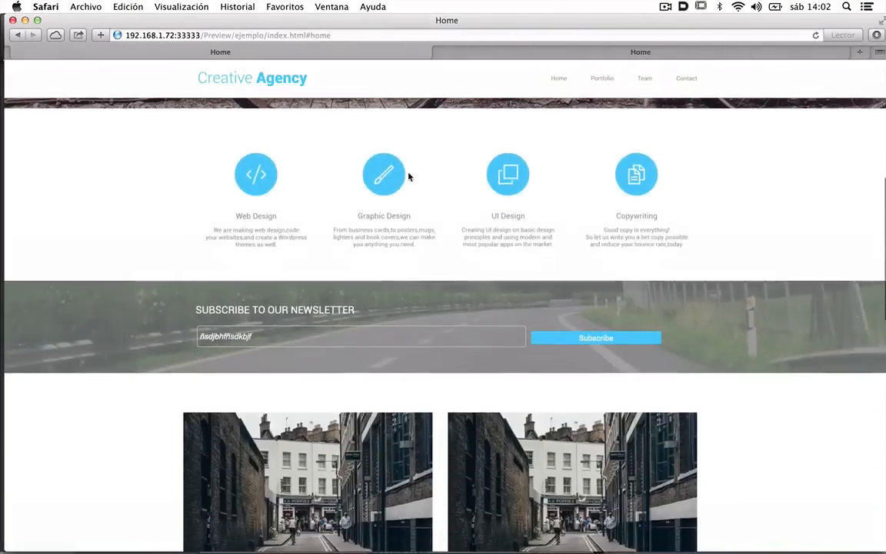
scroll(408, 177, up, 10)
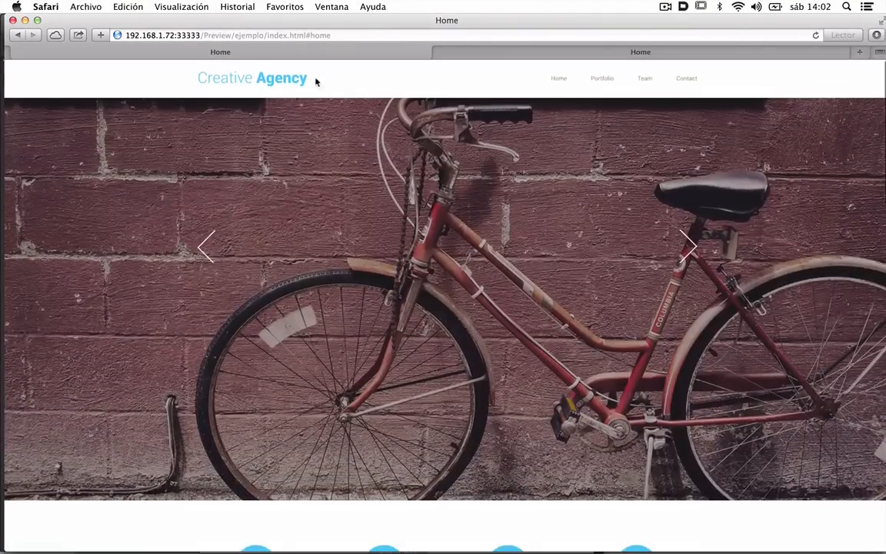
scroll(407, 124, down, 6)
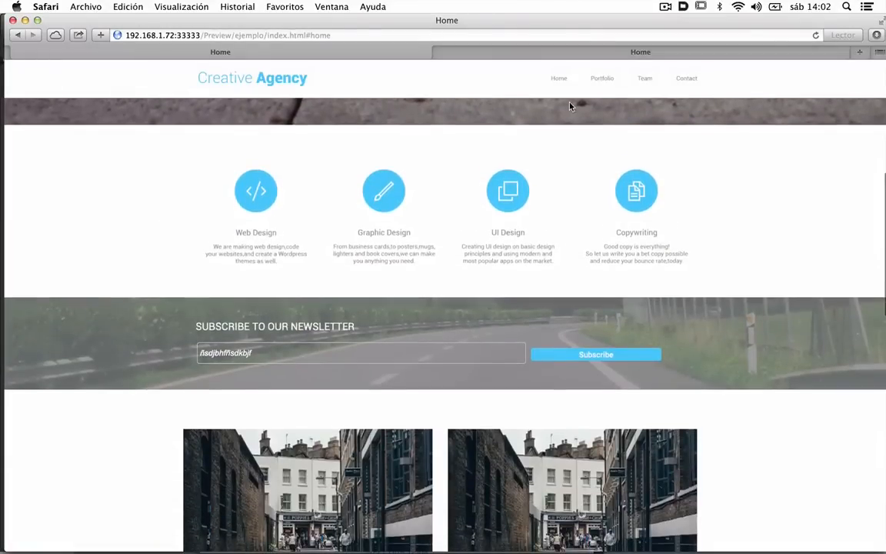
scroll(388, 177, up, 5)
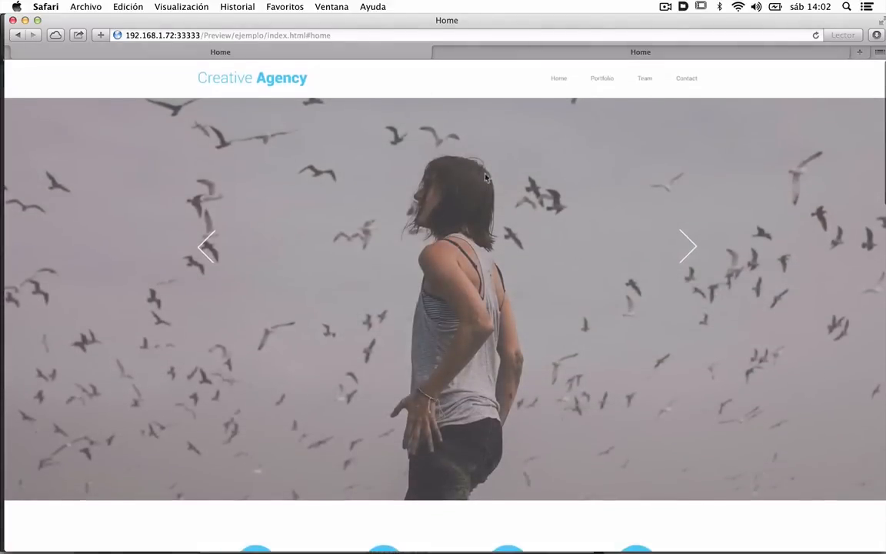
scroll(357, 192, down, 5)
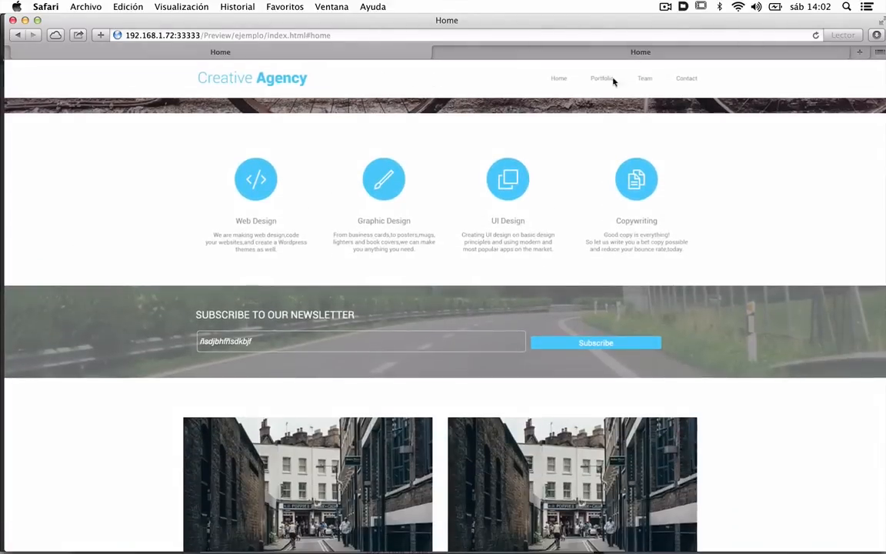
Step: Switch back to Adobe Muse, add a new layer, and move the header rectangle, logo and menu image onto it
key(super+Tab)
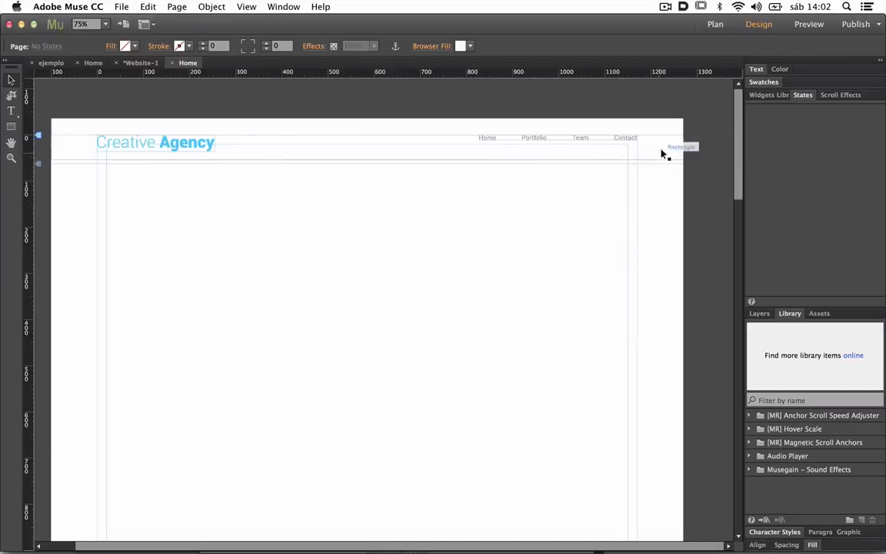
drag(695, 189, 38, 117)
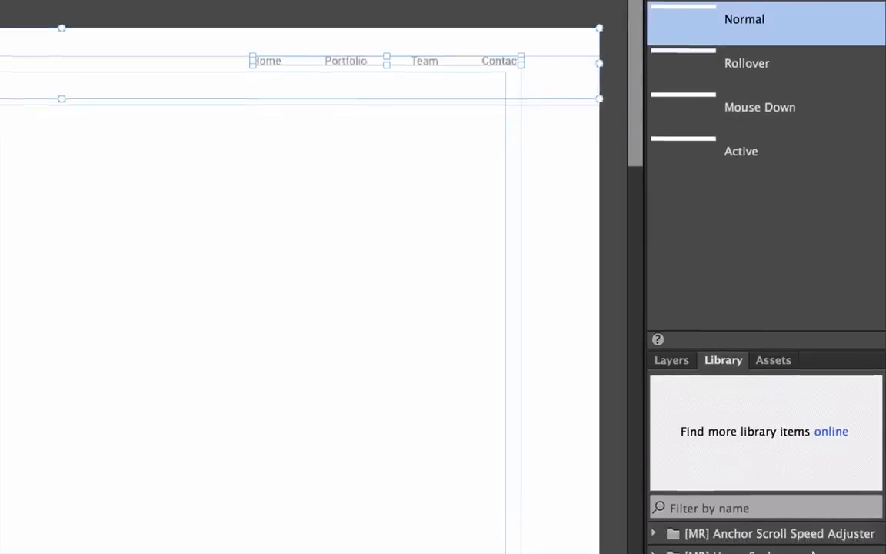
click(673, 363)
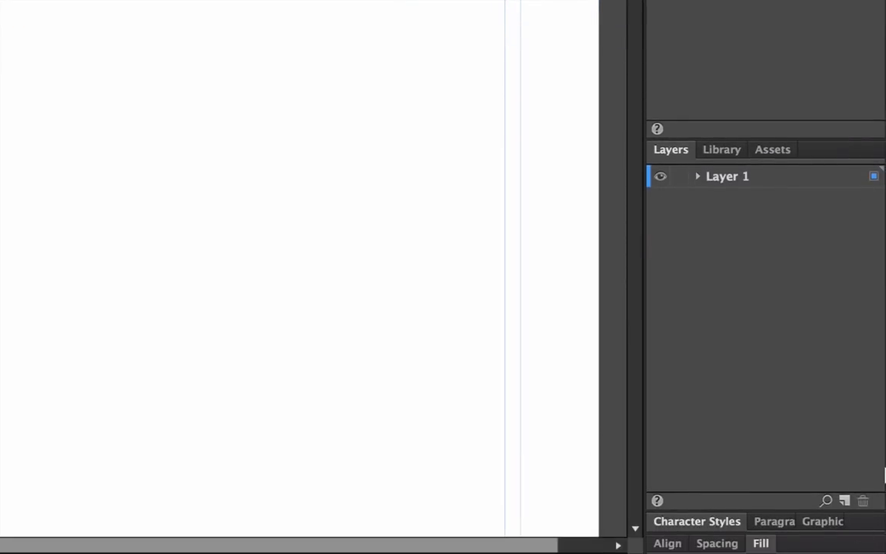
click(845, 501)
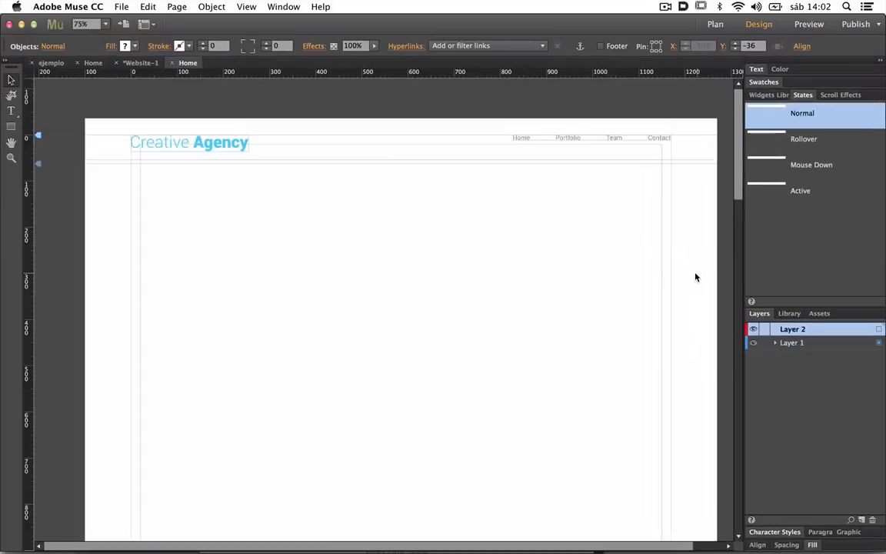
click(82, 81)
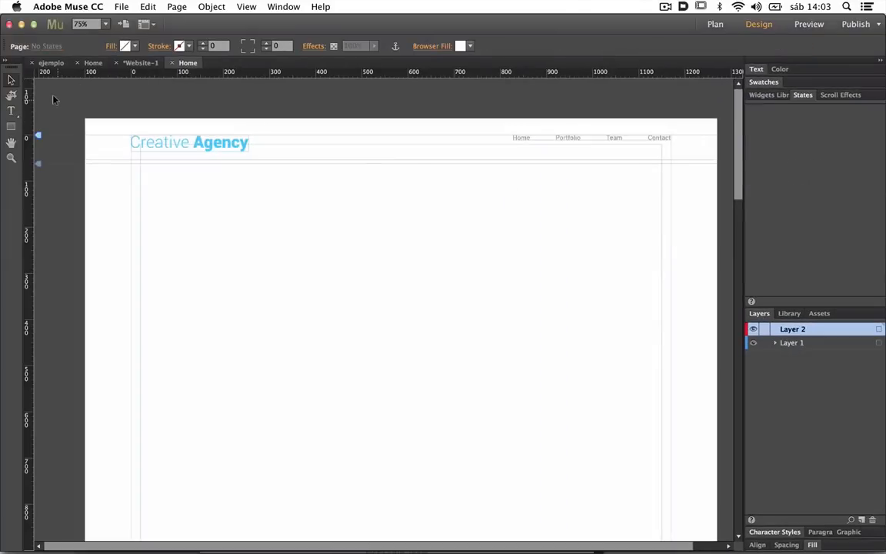
drag(58, 100, 720, 181)
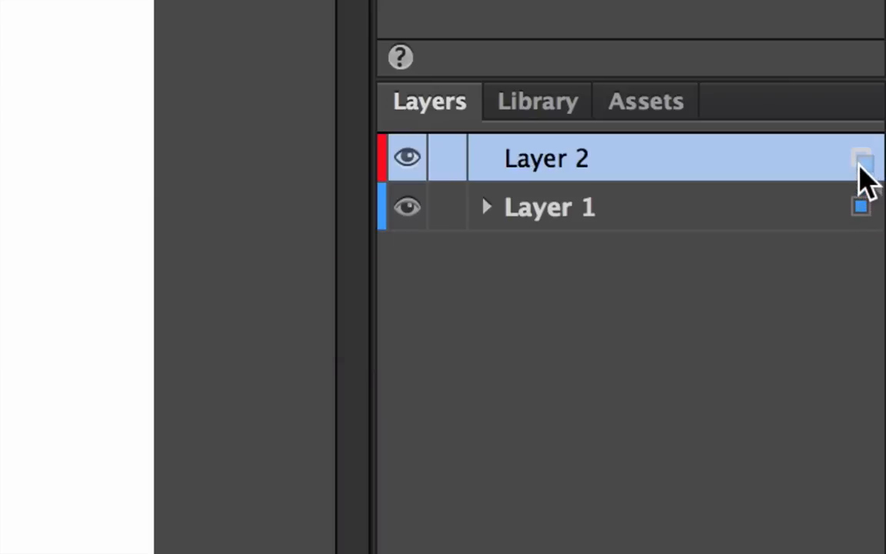
drag(860, 165, 861, 164)
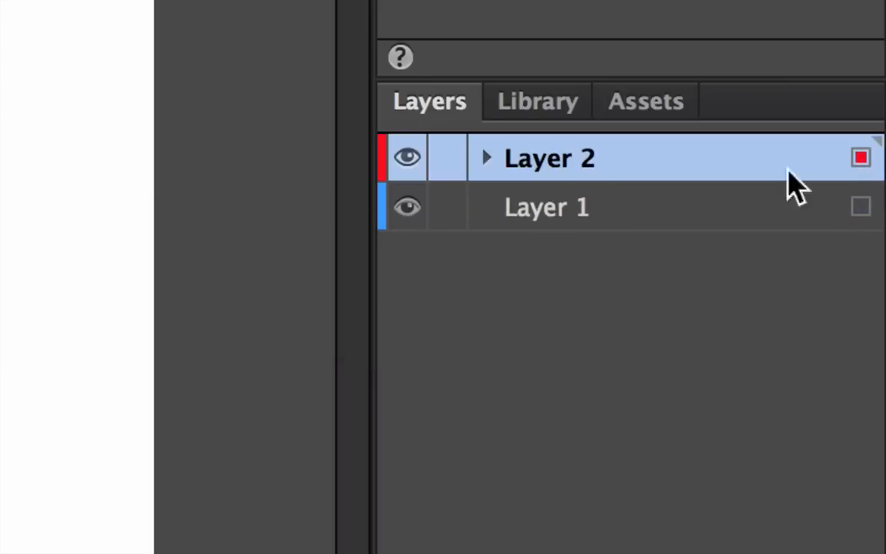
Step: Rename the new header layer "menu"
double_click(551, 162)
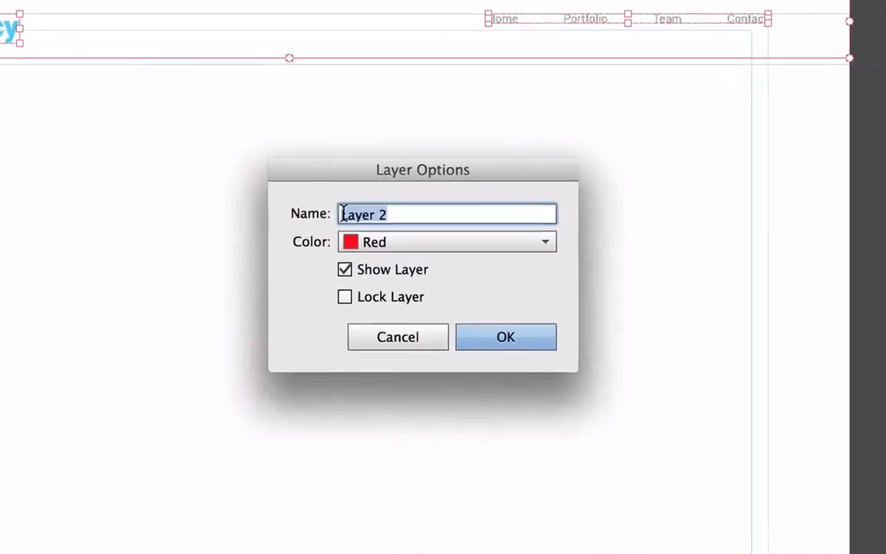
text(menu)
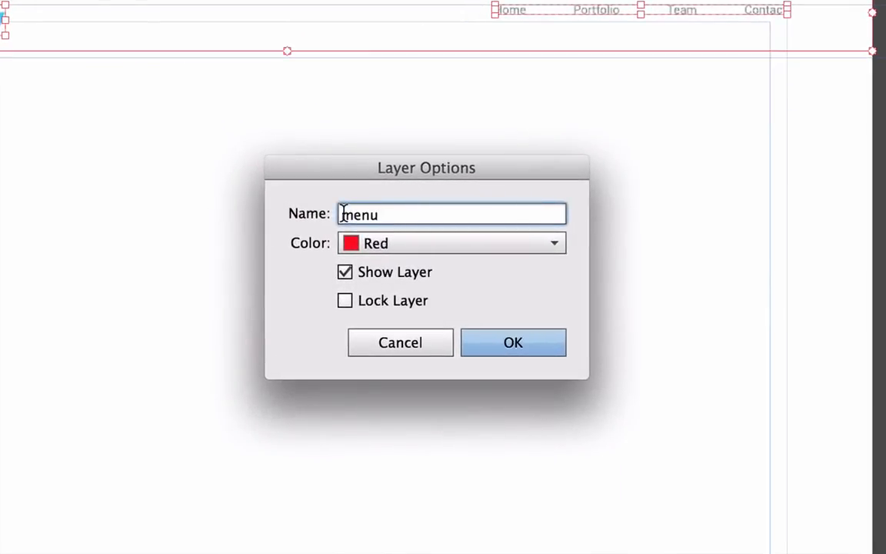
key(Return)
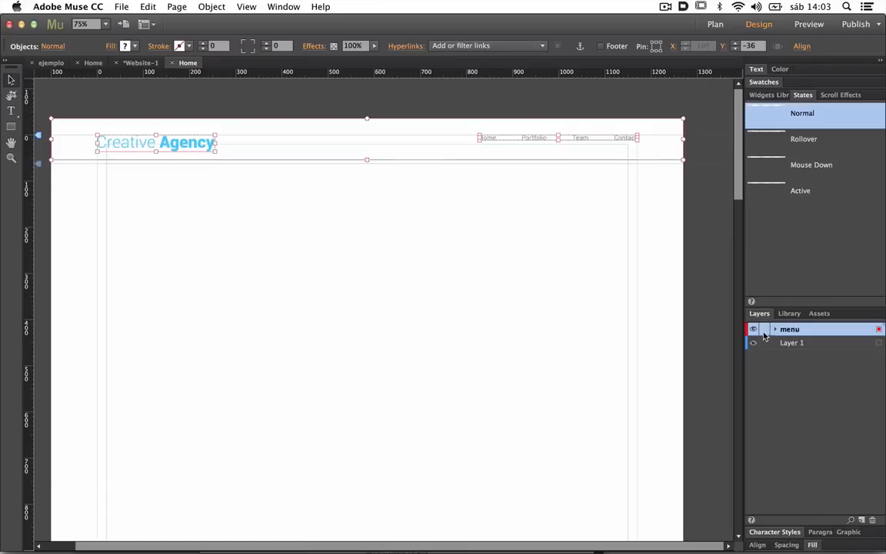
Step: Try locking and unlocking the menu layer, and alternate the active layer between Layer 1 and menu
click(764, 330)
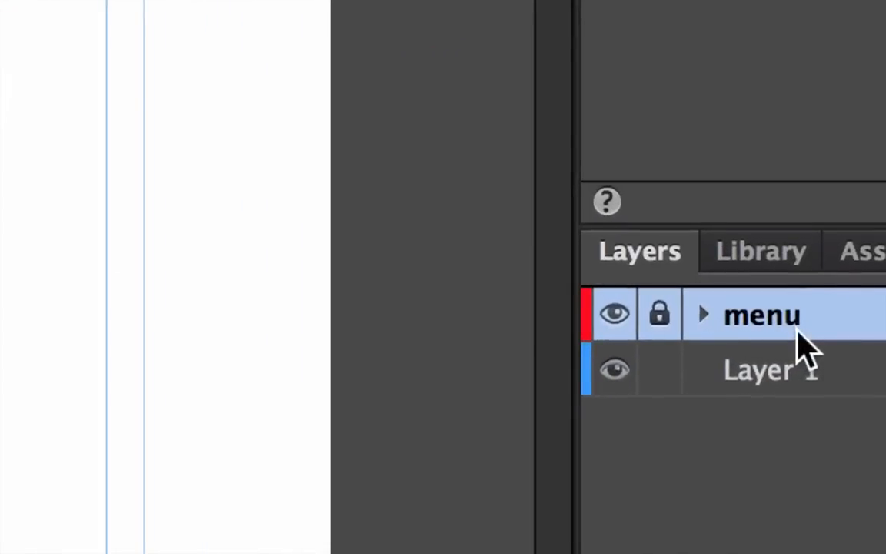
click(660, 315)
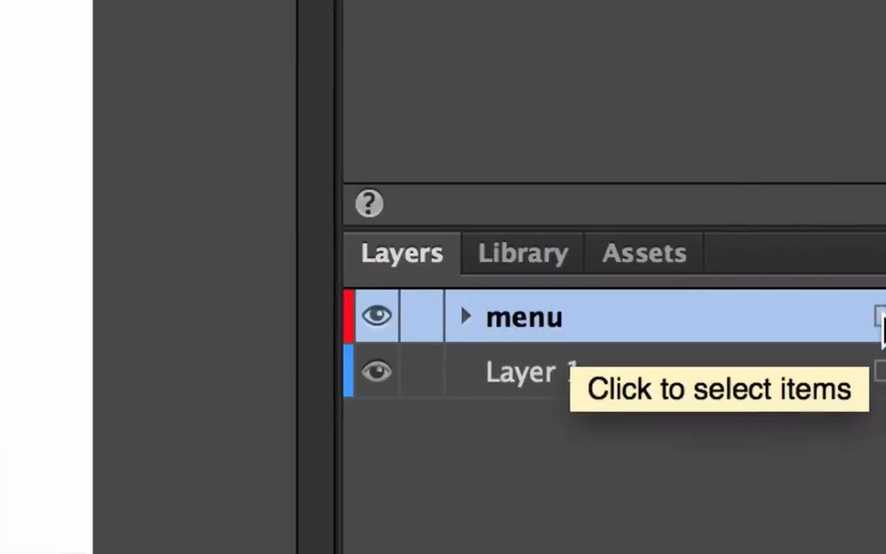
click(569, 373)
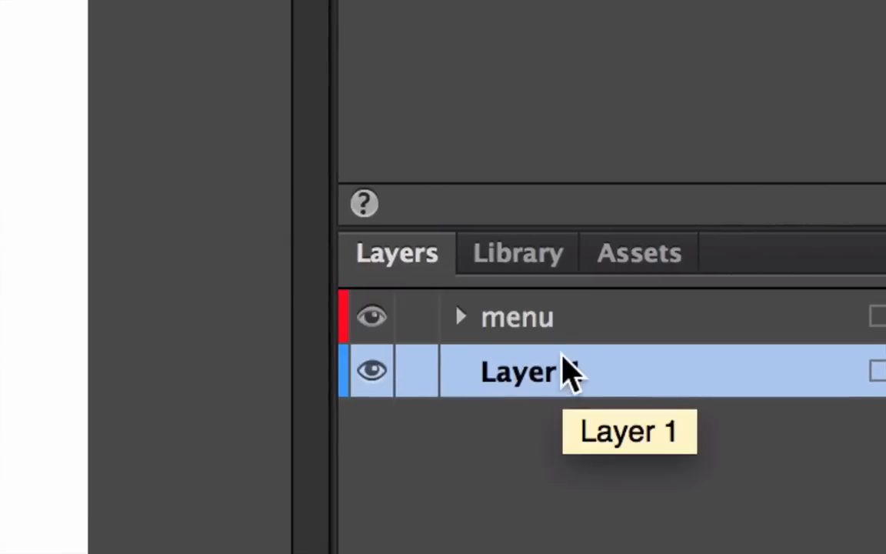
click(545, 333)
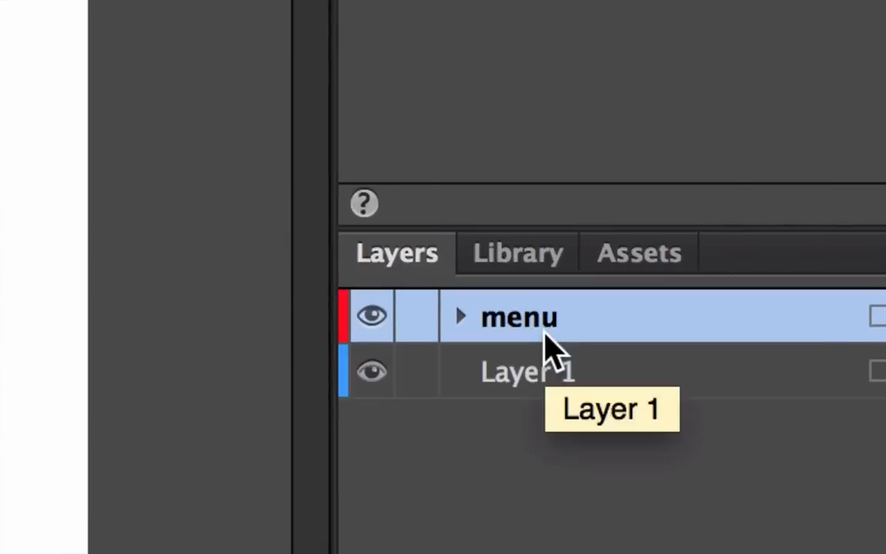
click(531, 368)
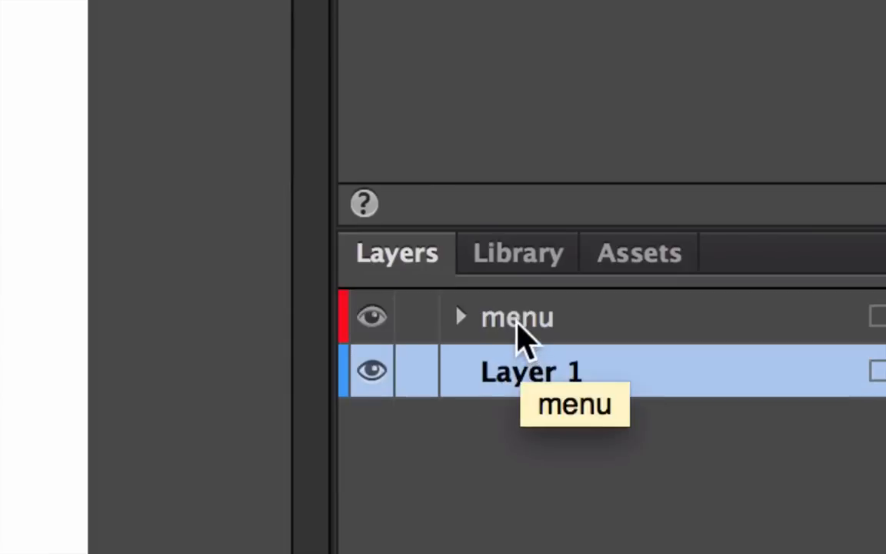
click(520, 332)
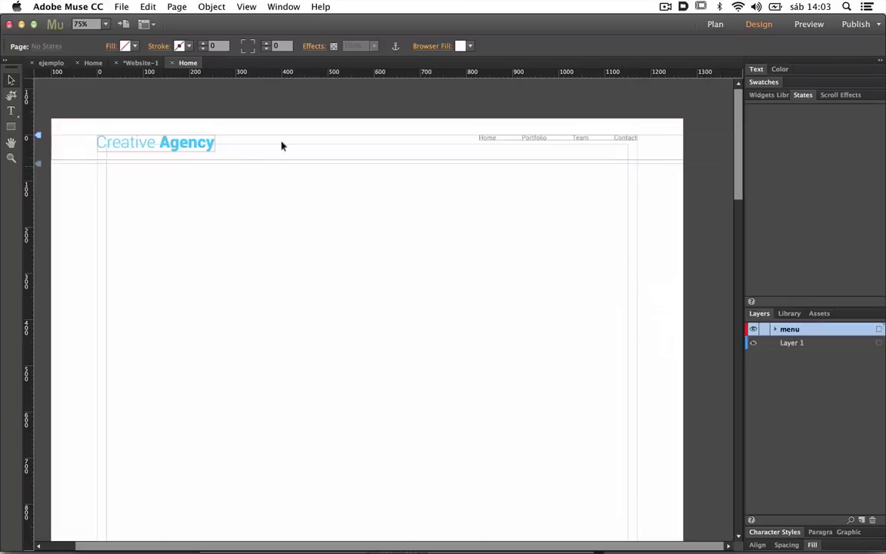
Step: Pin the header rectangle, logo and menu image together to the top center of the browser
drag(43, 97, 696, 173)
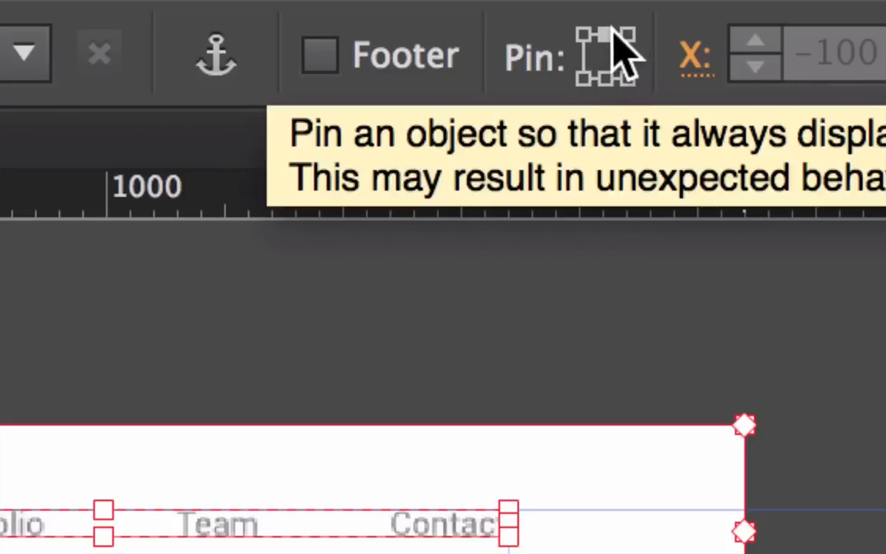
click(609, 34)
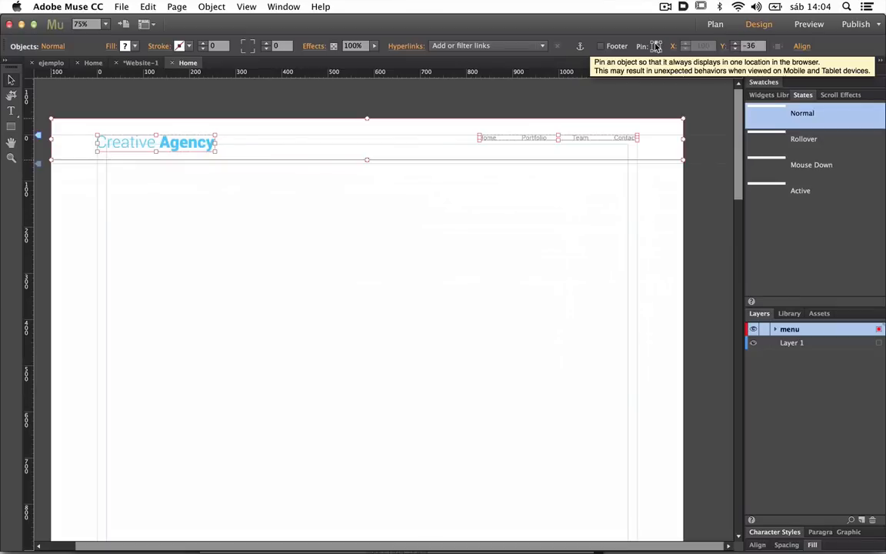
Step: Preview the site in the browser and scroll the page to check how the pinned header behaves
key(super+alt+e)
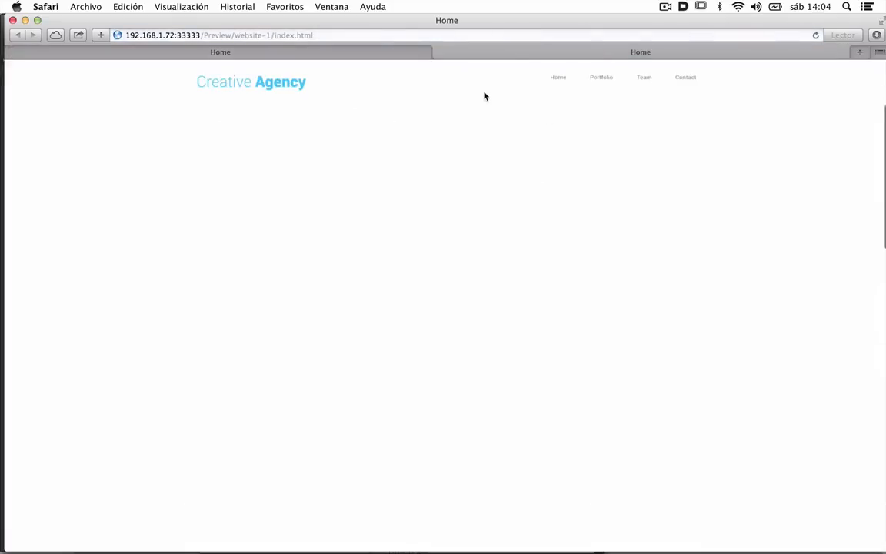
scroll(485, 96, up, 2)
scroll(484, 95, up, 2)
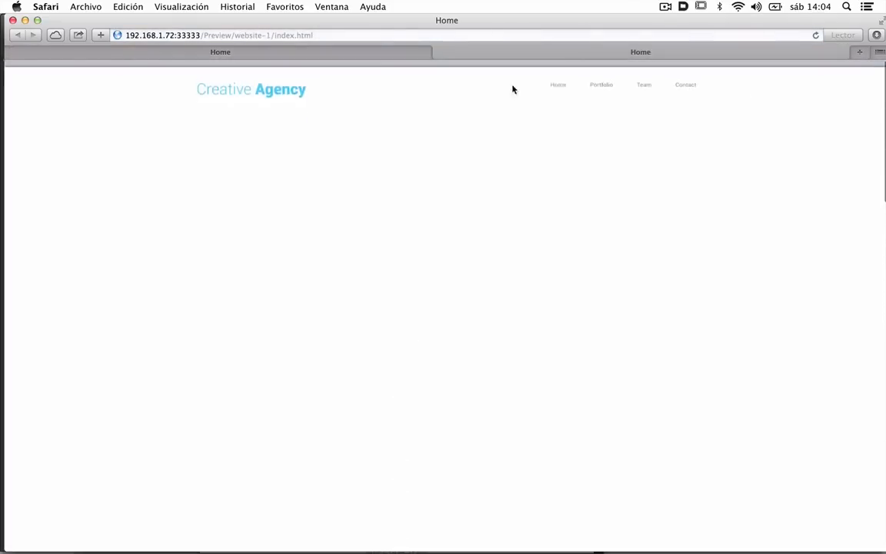
scroll(384, 160, down, 5)
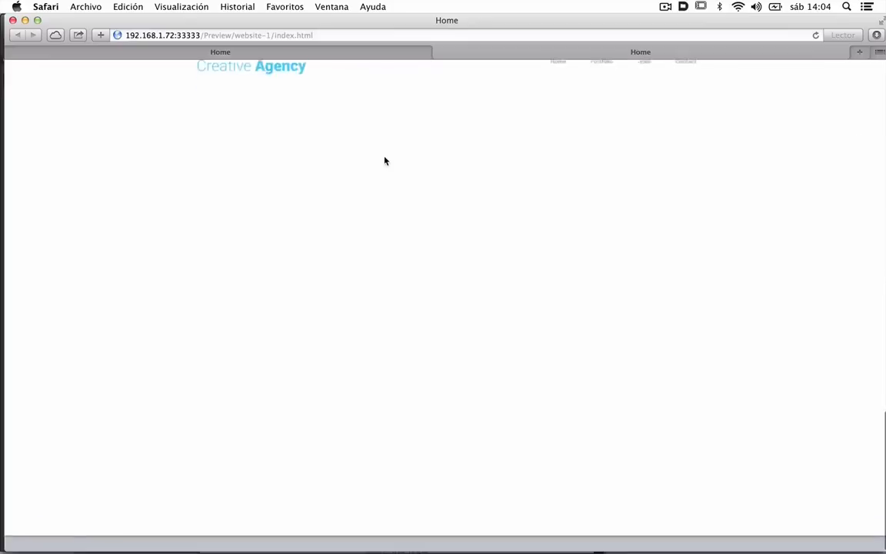
scroll(175, 272, up, 3)
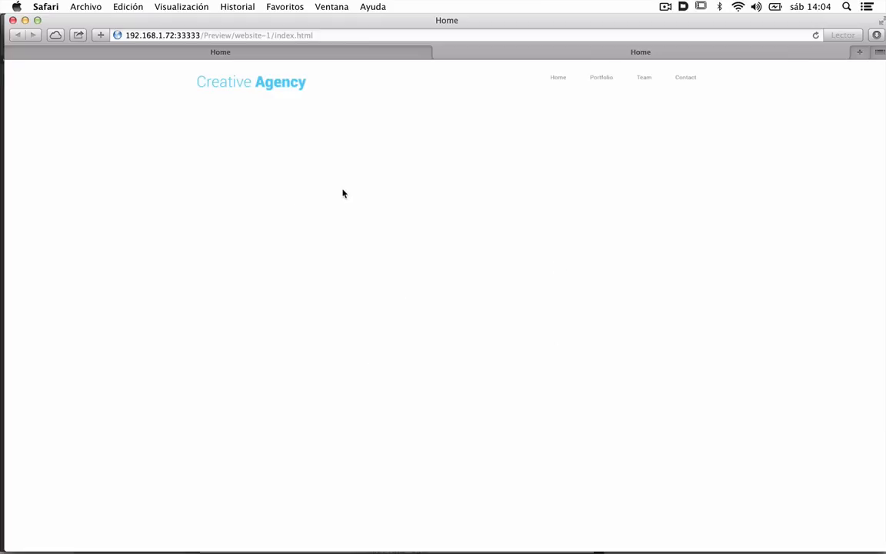
Step: Switch to Photoshop, dismiss the open Image Size dialog without changes, and return to Adobe Muse
key(super+Tab)
key(super+Tab)
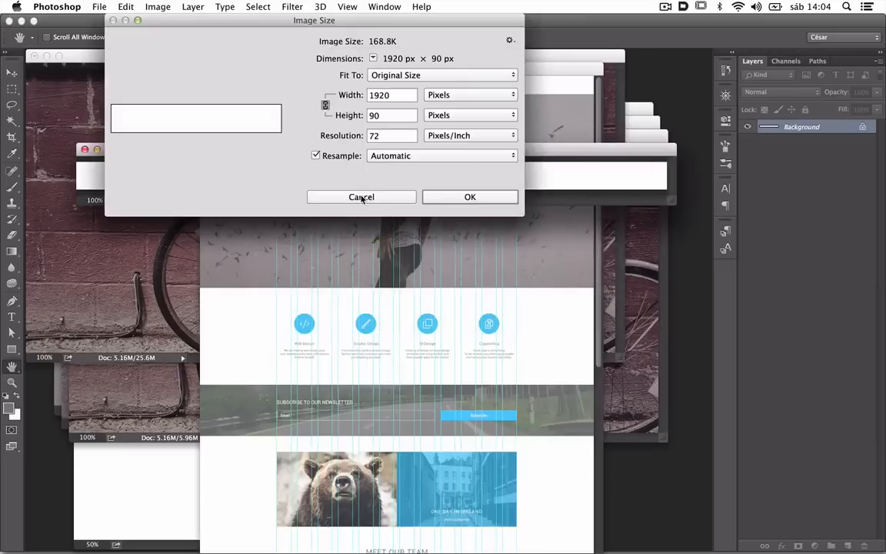
click(362, 197)
key(super+Tab)
key(super+Tab)
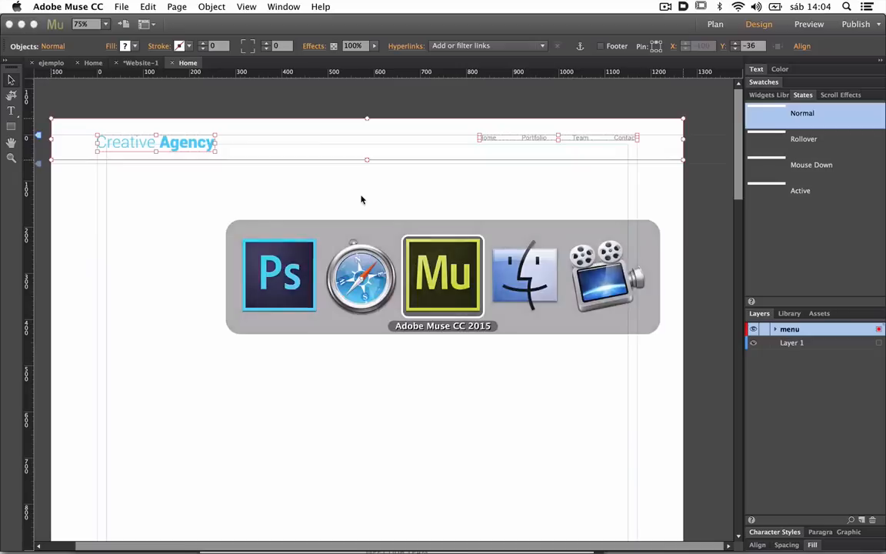
Step: Try placing foto1.jpg from the slider folder on the menu layer below the header, and delete it
click(121, 7)
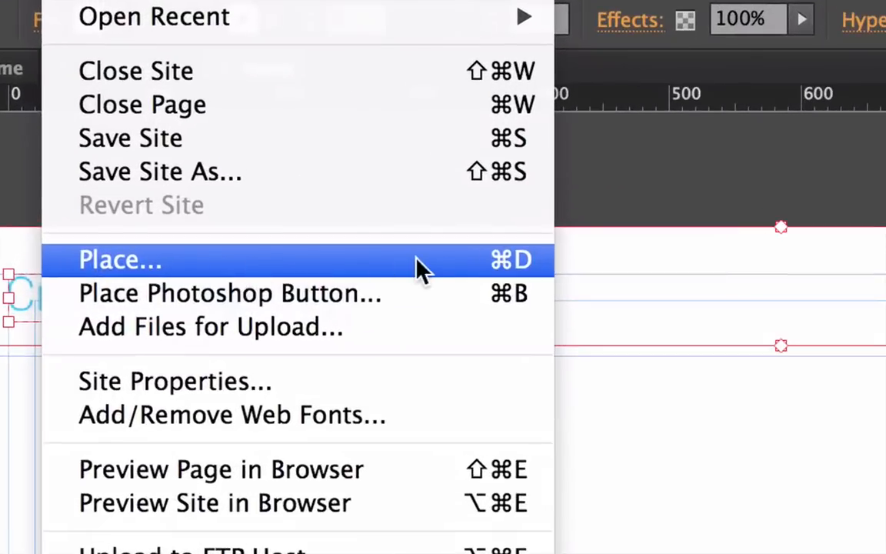
click(380, 252)
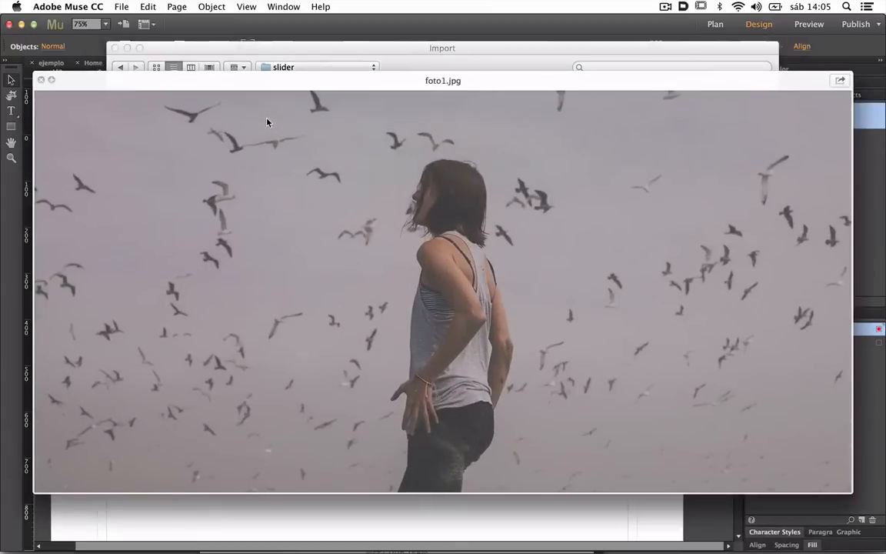
key(space)
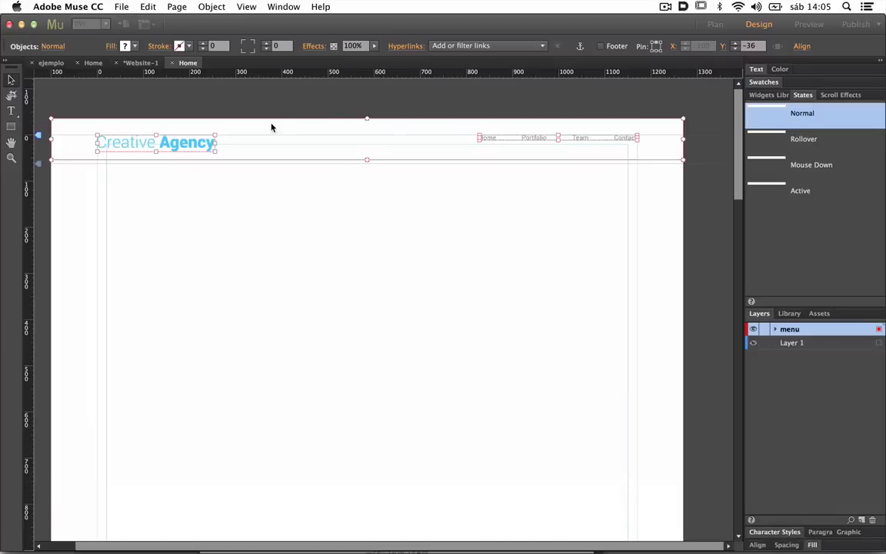
click(176, 262)
drag(346, 306, 198, 212)
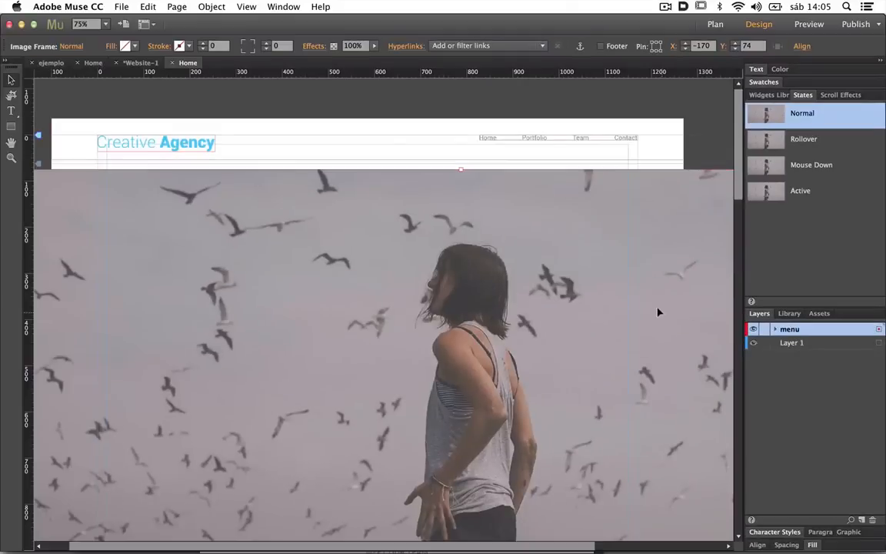
key(Delete)
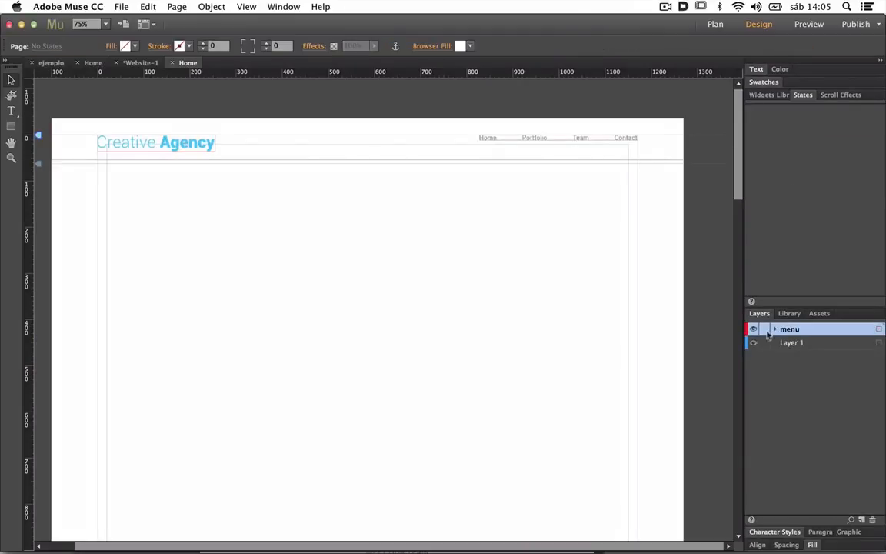
Step: Make Layer 1 active and place foto1.jpg from the slider folder on it below the header
click(797, 346)
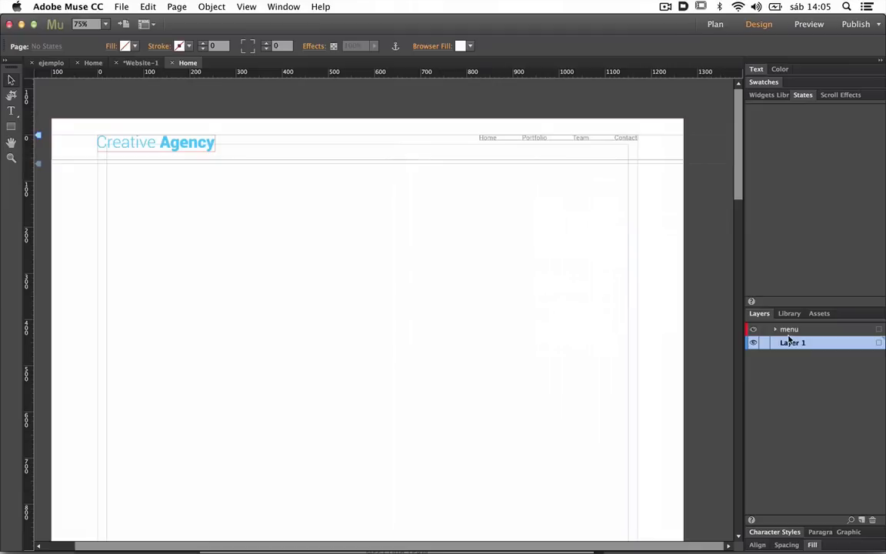
key(super+d)
key(Return)
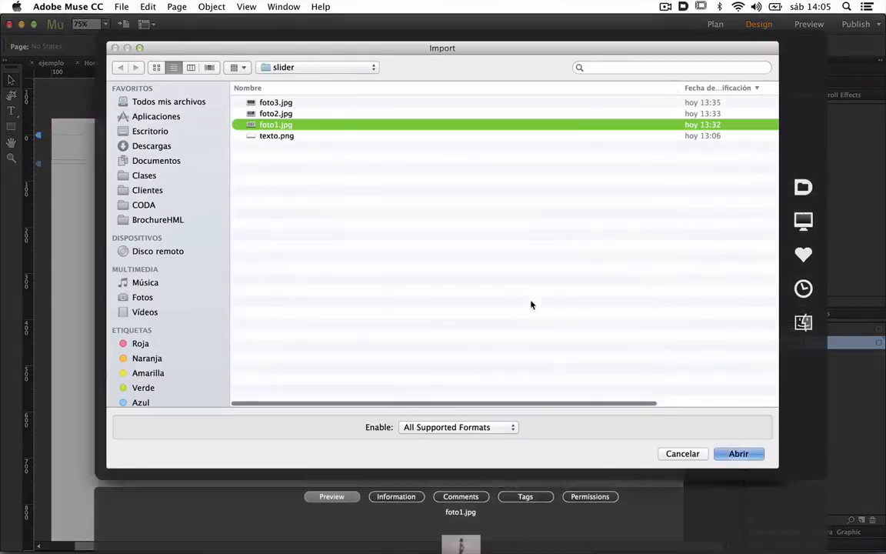
click(170, 220)
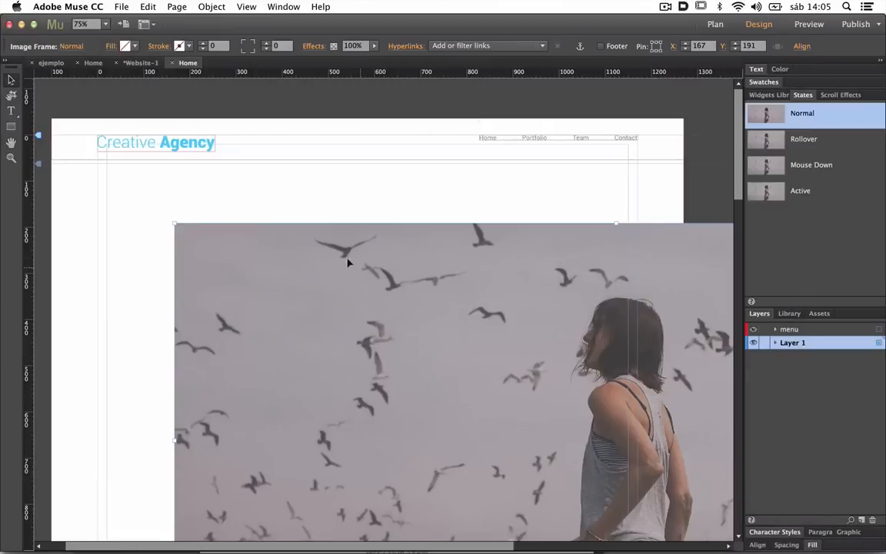
drag(348, 260, 203, 235)
Step: Preview the site in the browser and scroll to check how the photo passes beneath the pinned header
key(super+alt+e)
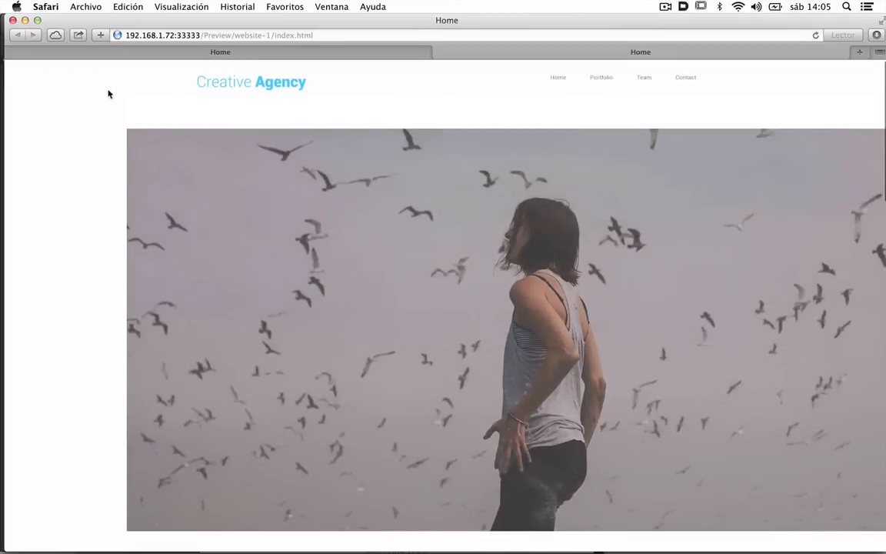
scroll(359, 193, down, 5)
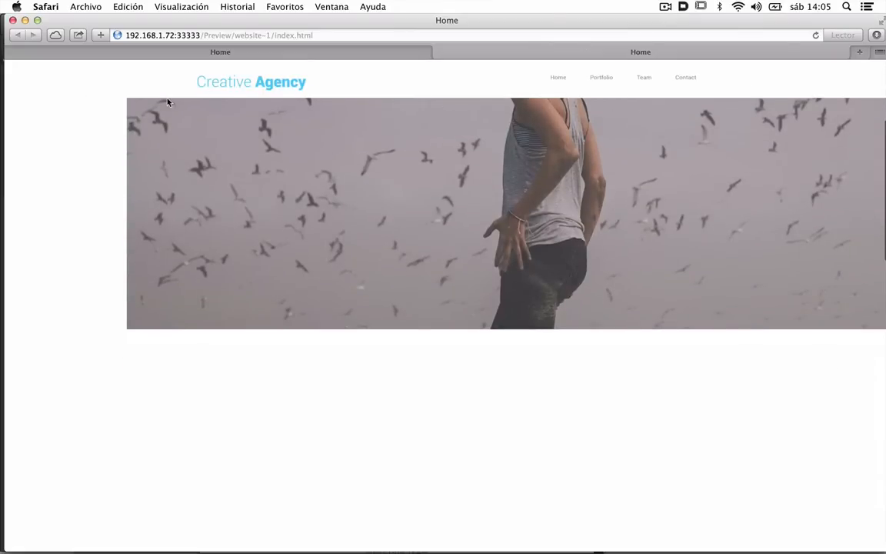
scroll(422, 224, up, 5)
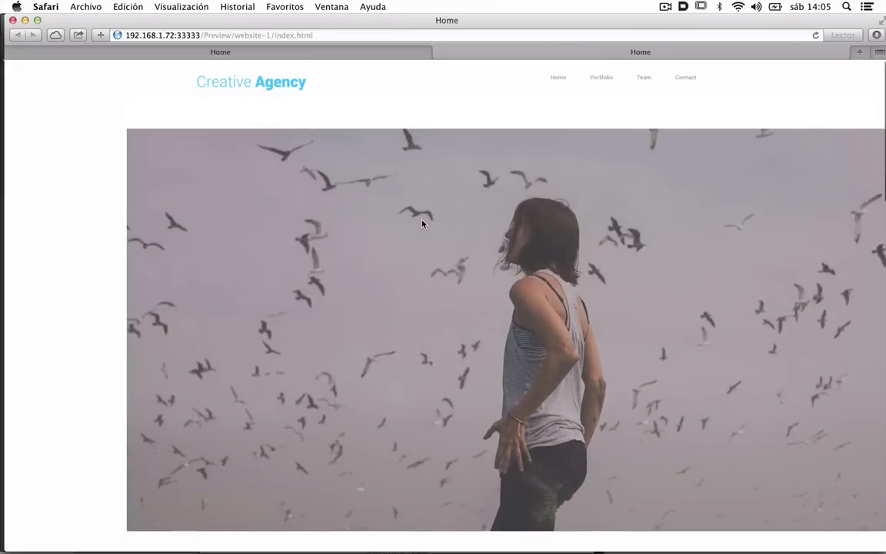
scroll(406, 245, down, 5)
scroll(406, 245, up, 5)
Step: Return to Adobe Muse and delete the photo placed on Layer 1
key(super+Tab)
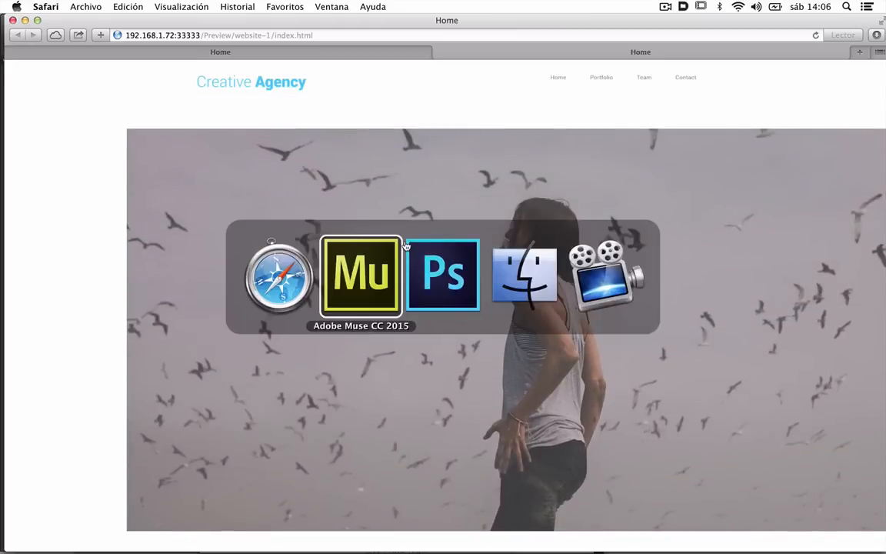
key(super+Tab)
click(348, 265)
key(Delete)
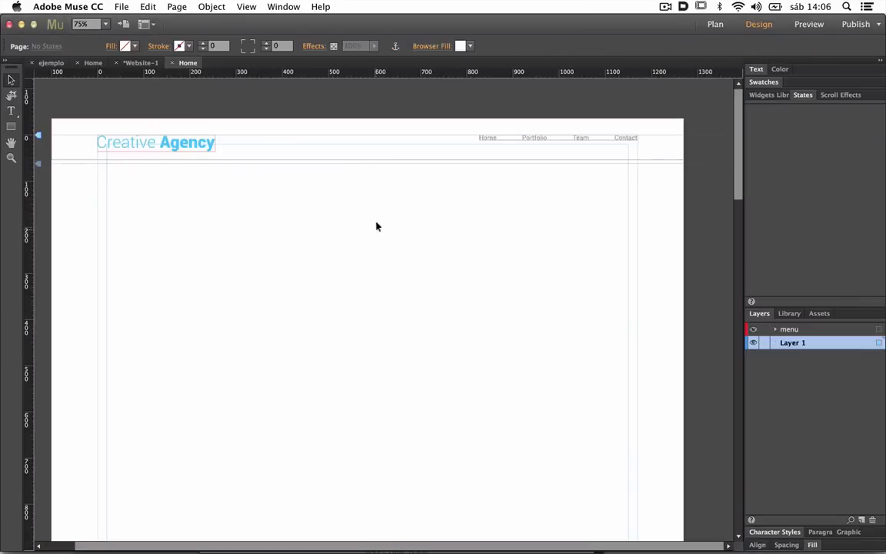
Step: Draw a full-width rectangle on Layer 1 directly below the header, with its upper edge at Y 54
scroll(314, 199, down, 2)
scroll(315, 200, up, 1)
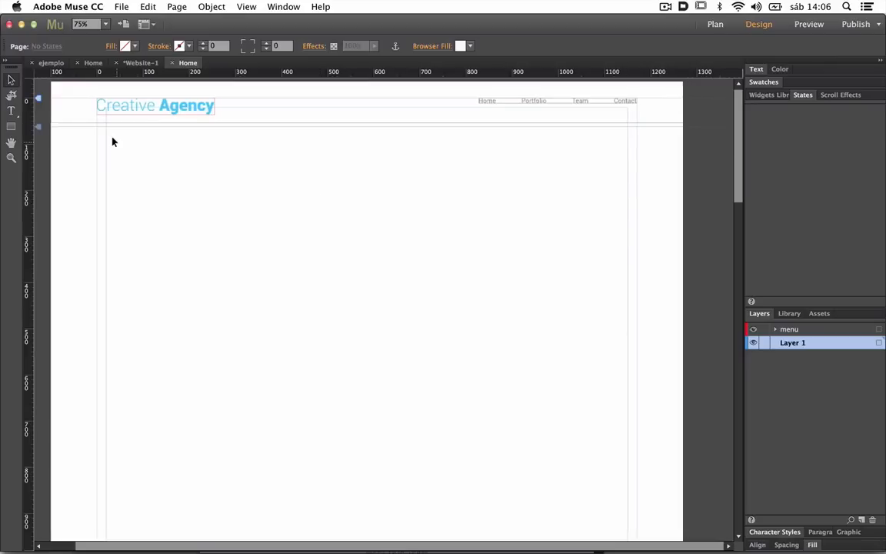
click(10, 128)
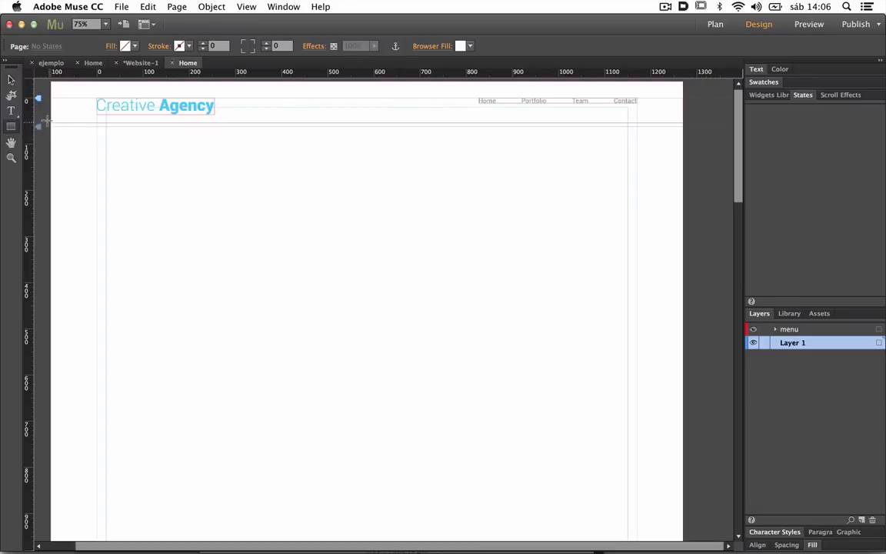
drag(48, 120, 680, 434)
Step: Switch to Photoshop and check the pixel height of slider.psd in the Image Size dialog
key(super+Tab)
click(444, 302)
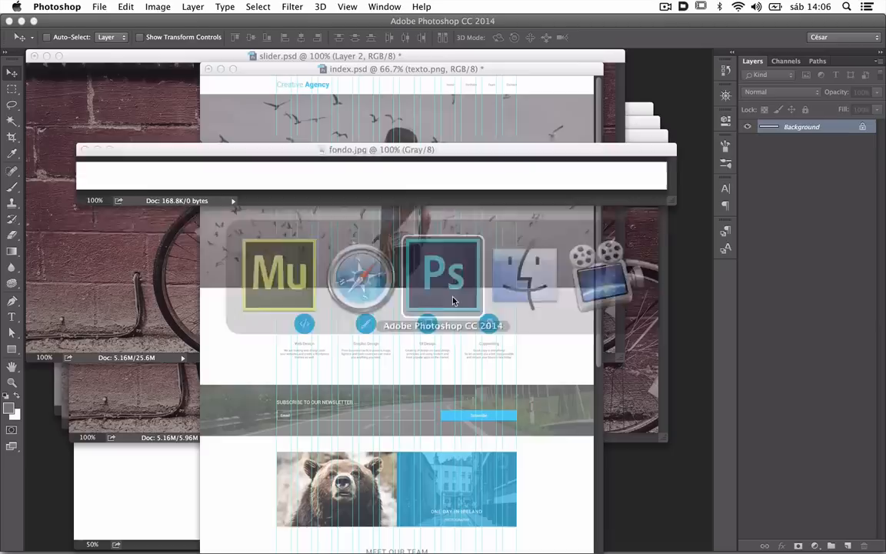
click(129, 251)
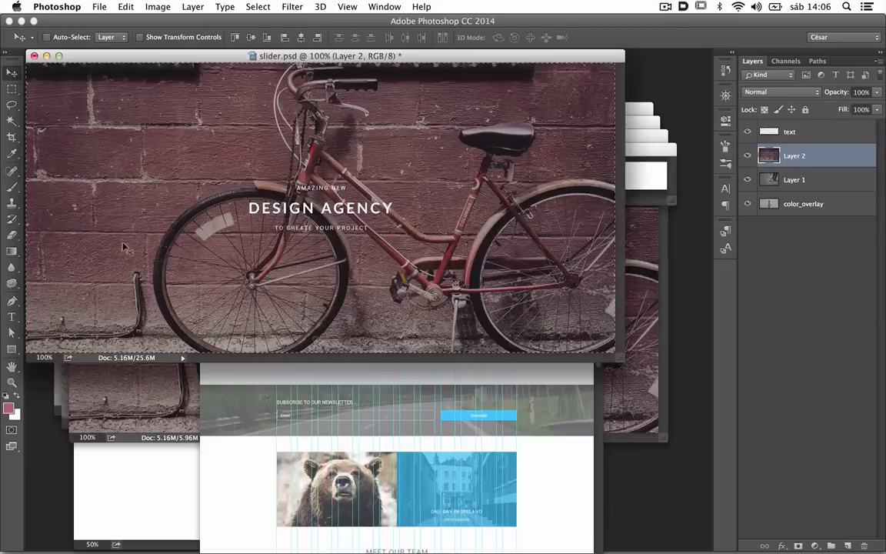
key(super+alt+i)
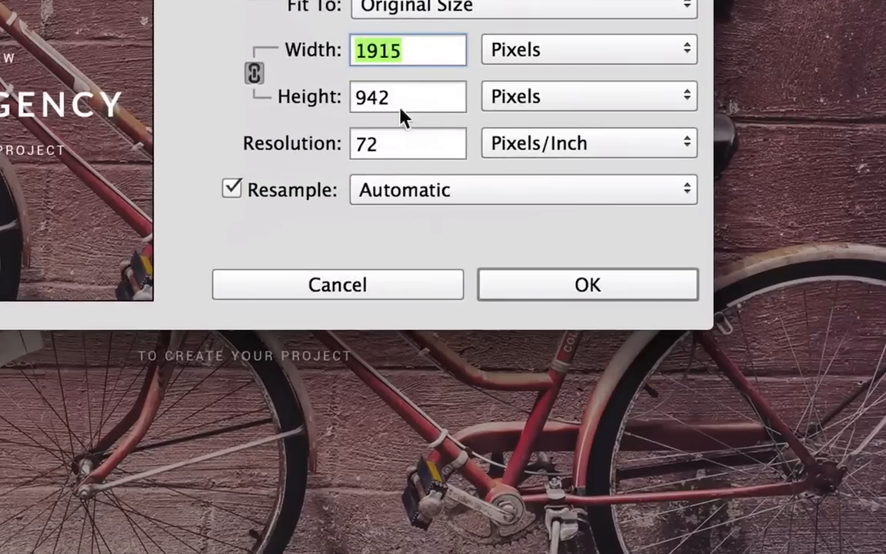
click(390, 114)
double_click(404, 116)
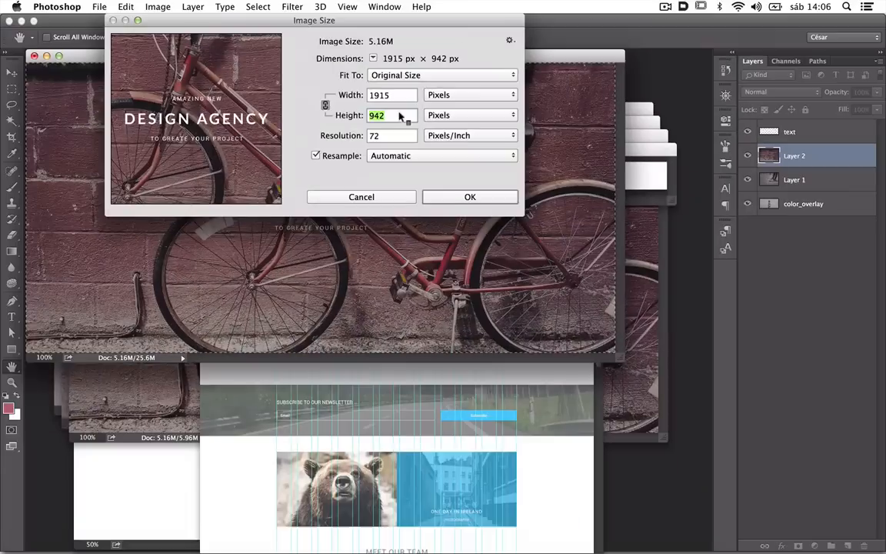
Step: Return to Adobe Muse and extend the rectangle's lower edge down to a height of about 942 px
key(super+Tab)
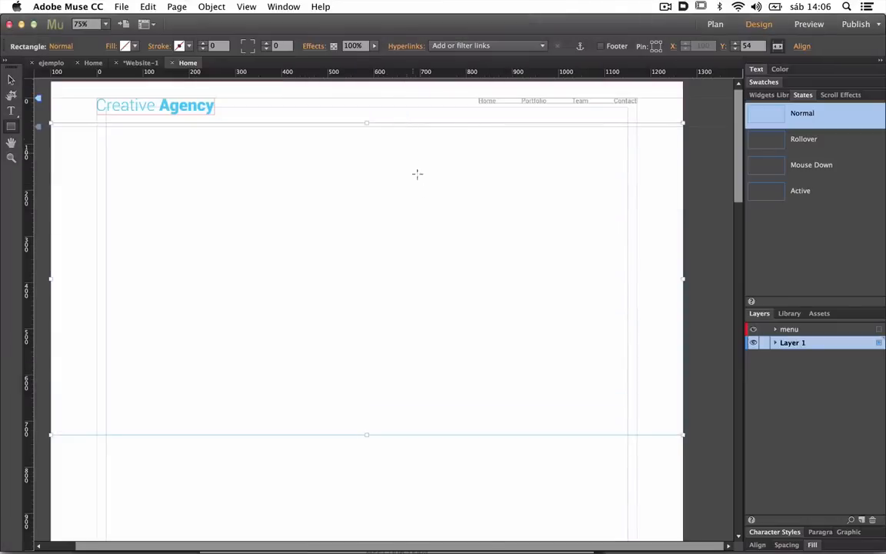
key(v)
drag(363, 434, 369, 504)
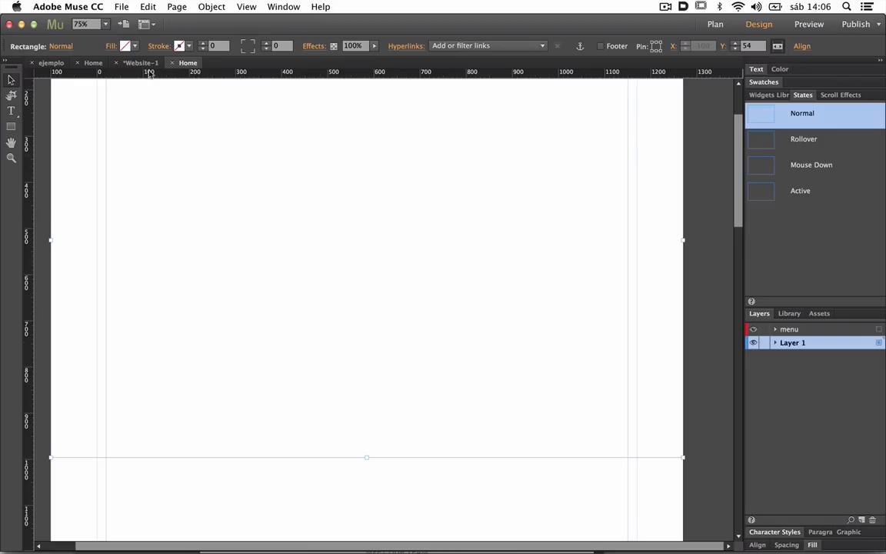
Step: Try a yellow FCEE21 fill on the slider rectangle, and set its fill color back to none
click(125, 45)
click(318, 73)
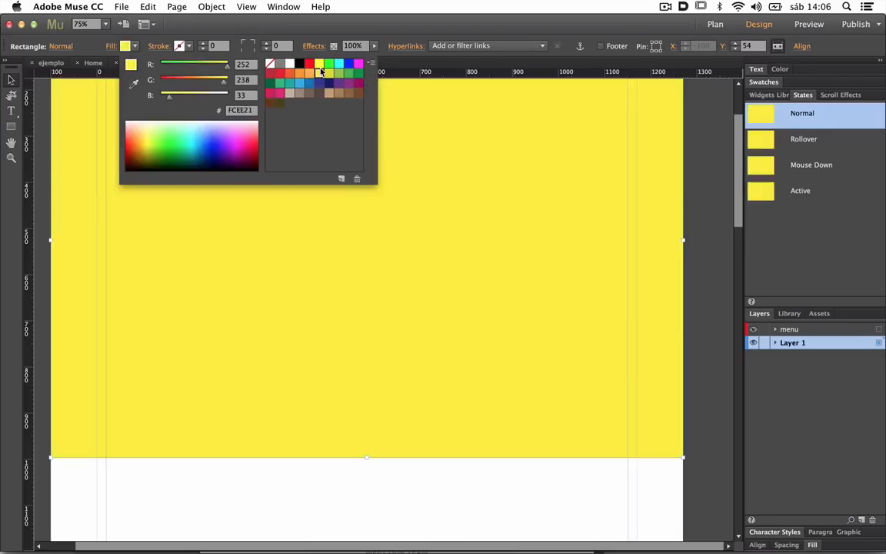
click(273, 65)
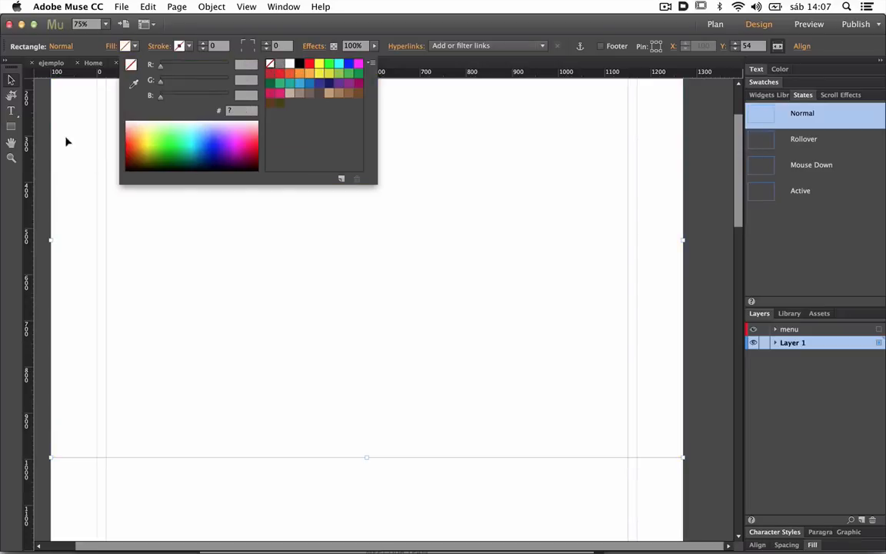
scroll(93, 88, up, 5)
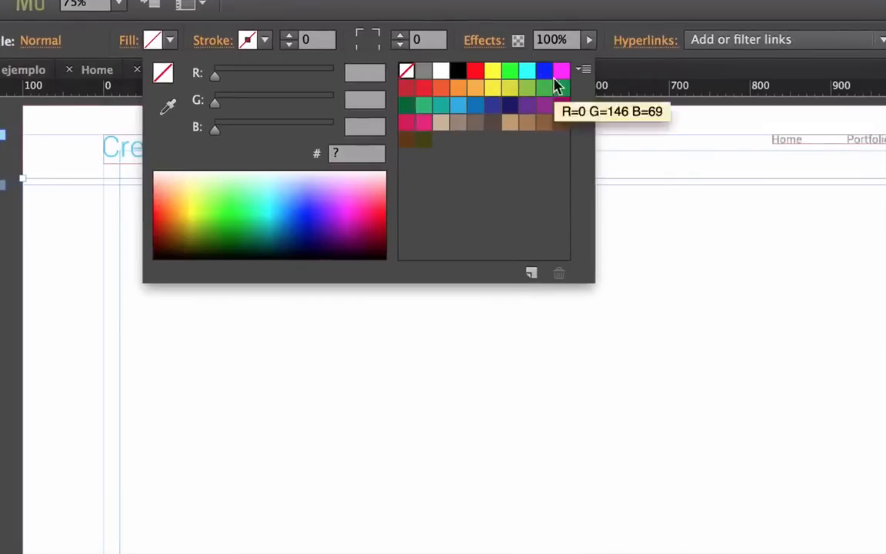
click(103, 48)
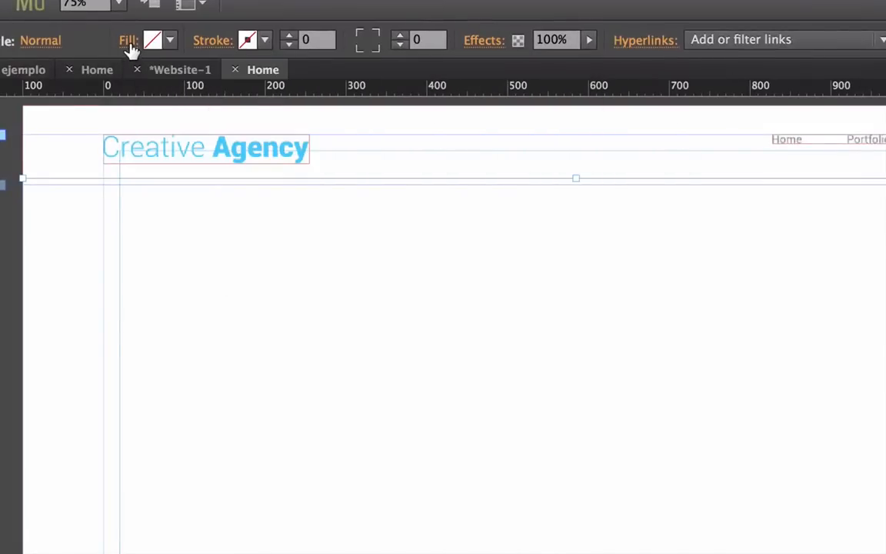
Step: Add foto1.jpg from the slider folder as the rectangle's fill image and set its position to center
click(132, 47)
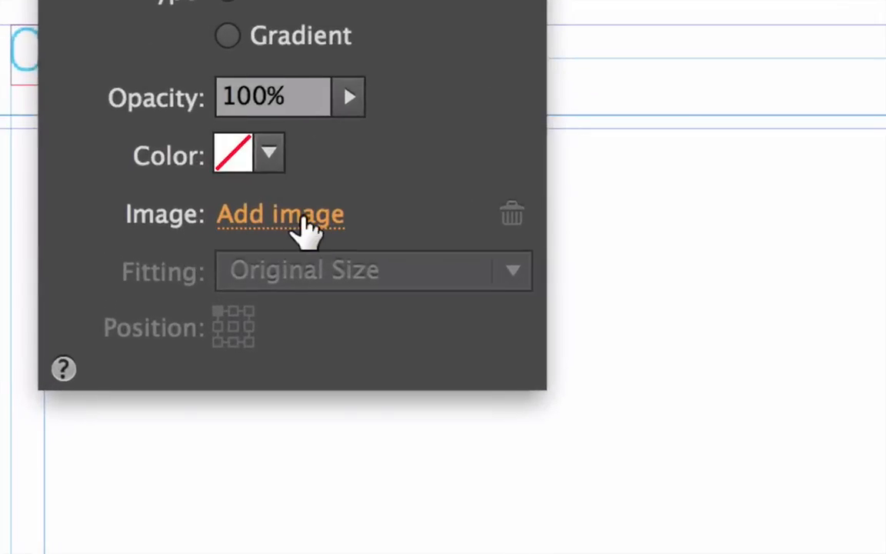
click(303, 215)
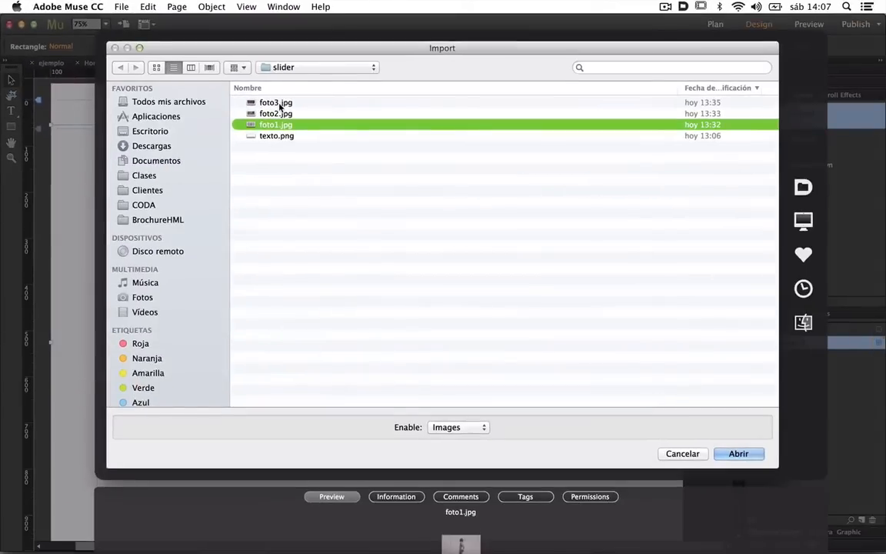
click(740, 453)
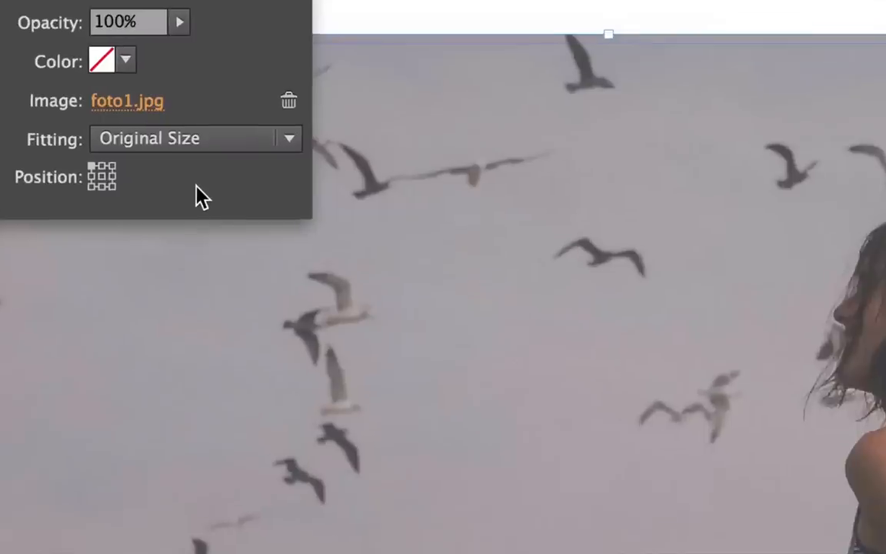
click(75, 176)
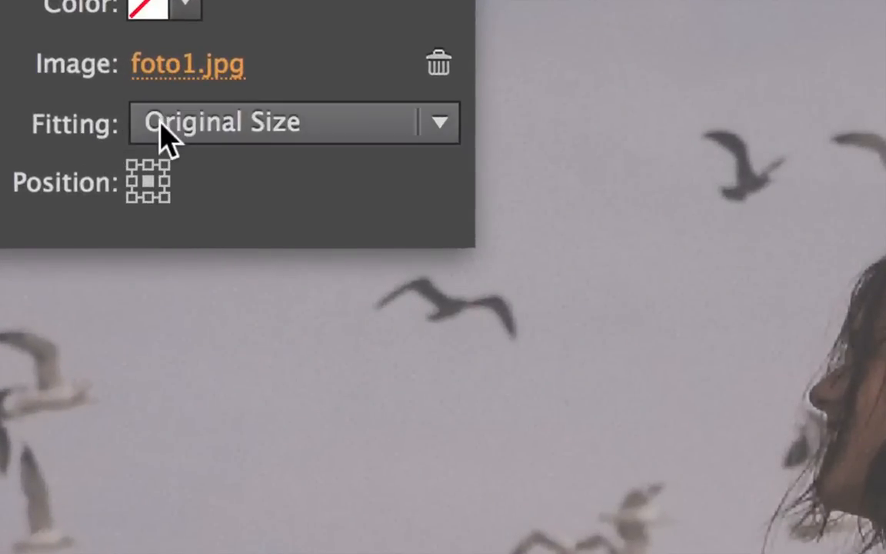
Step: Set the fitting of the slider rectangle's foto1.jpg fill image to Scale To Fill
click(168, 141)
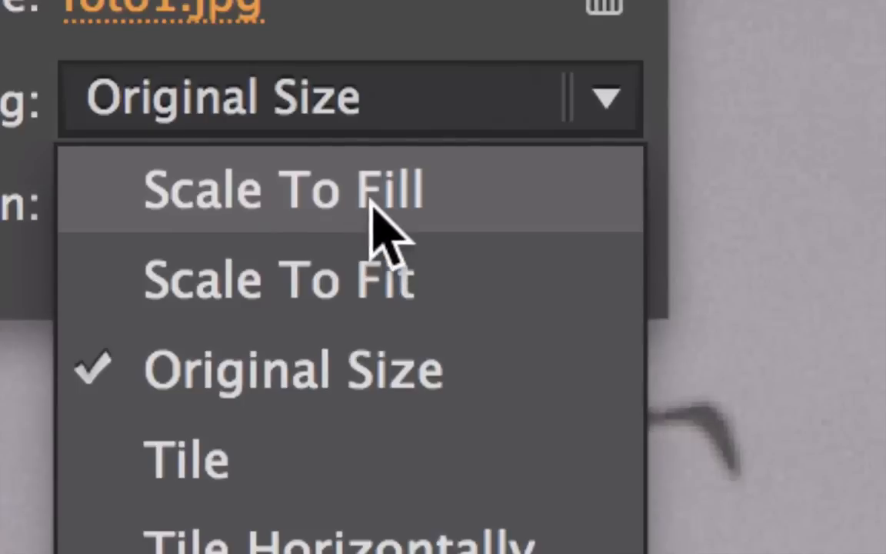
click(368, 204)
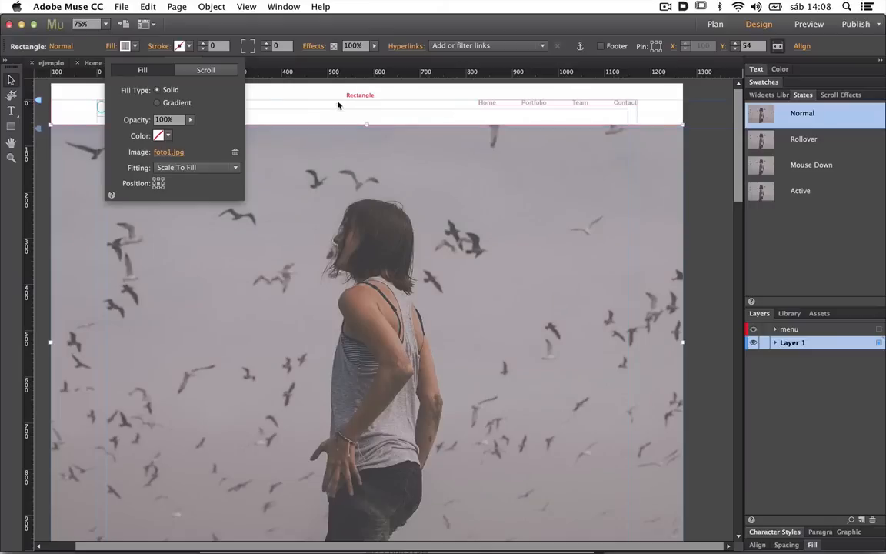
click(337, 103)
Step: Preview the Home page in Safari and check how the header and slider photo look at different zoom levels
key(super+shift+e)
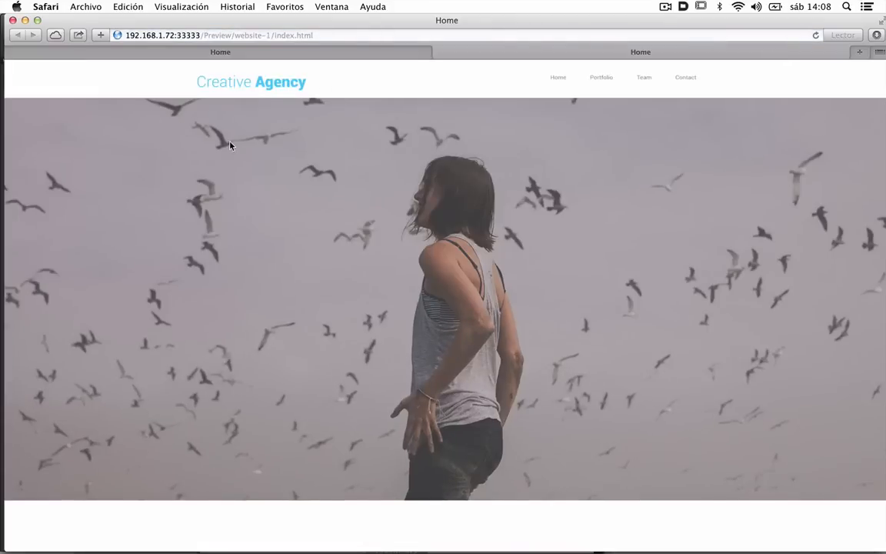
scroll(278, 152, down, 3)
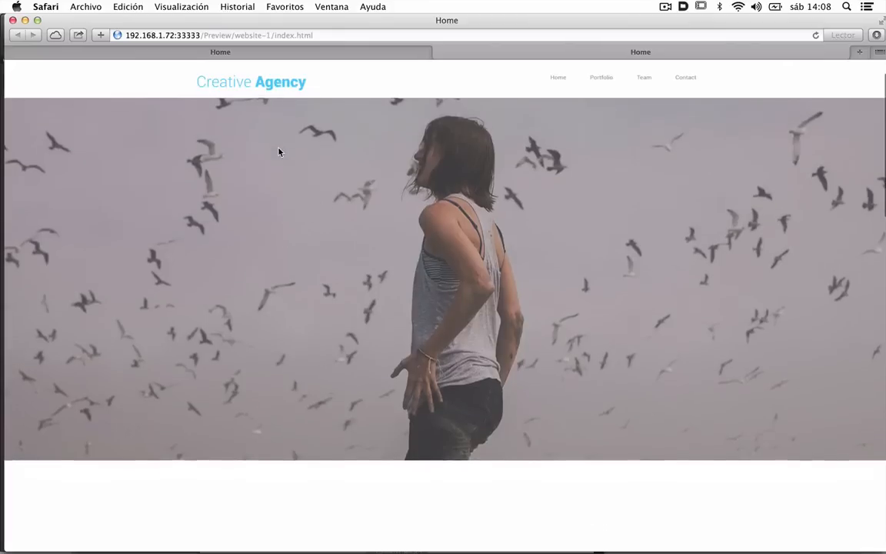
scroll(279, 152, up, 3)
scroll(278, 151, down, 2)
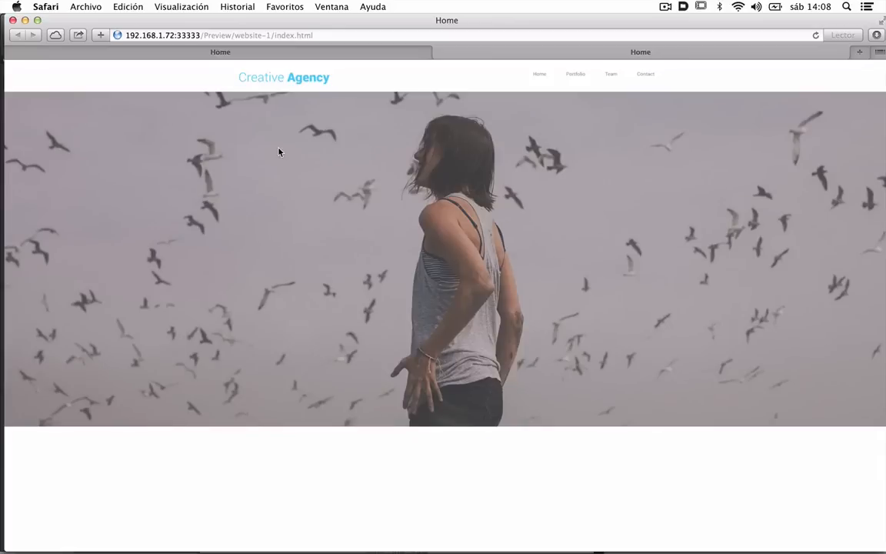
key(super+plus)
key(super+minus)
key(super+plus)
key(super+minus)
Step: Narrow the Safari preview window and widen it again to check how the slider photo adapts to the browser width
drag(878, 546, 571, 528)
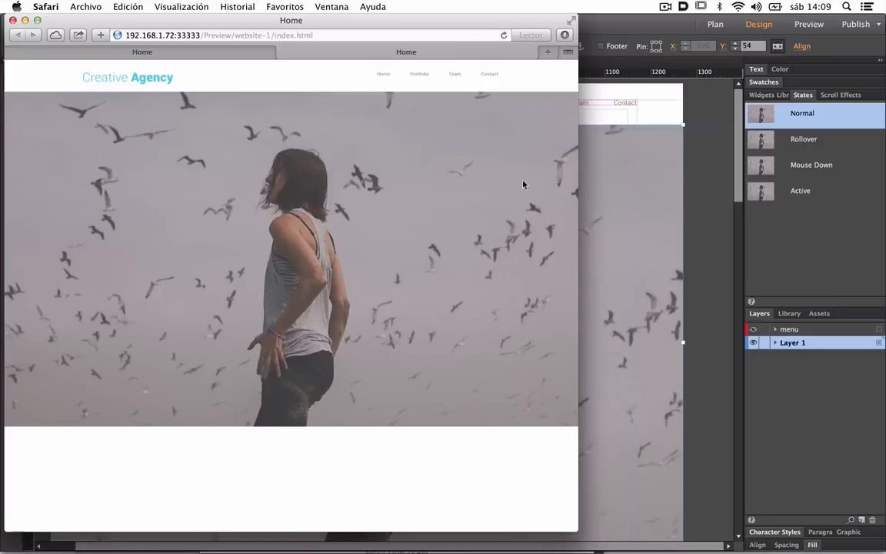
click(578, 535)
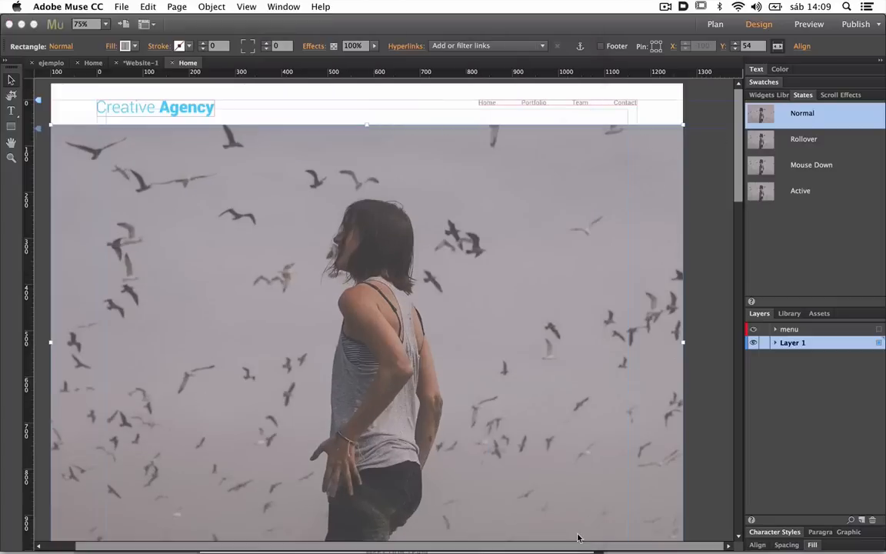
key(super+Tab)
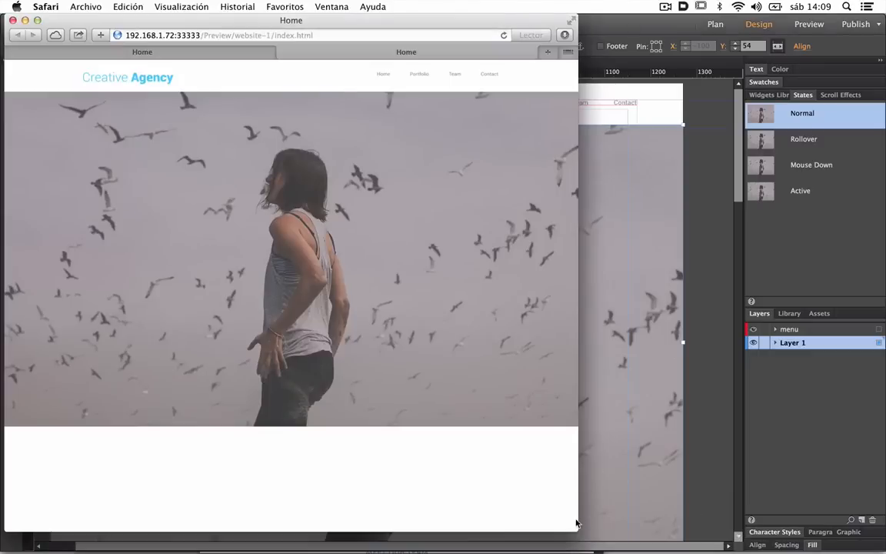
drag(574, 526, 884, 553)
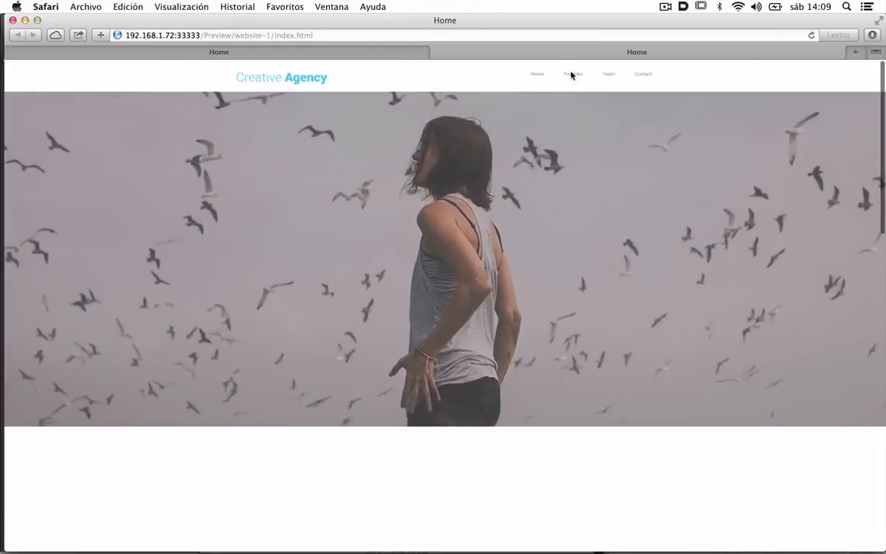
Step: Examine how the pinned header and the slider photo behave along the length of the previewed page
scroll(496, 166, down, 5)
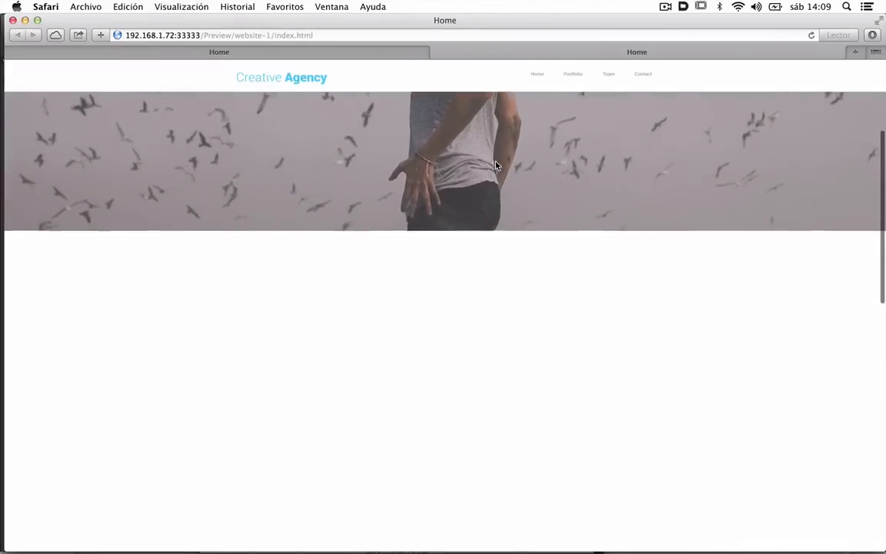
scroll(497, 154, up, 5)
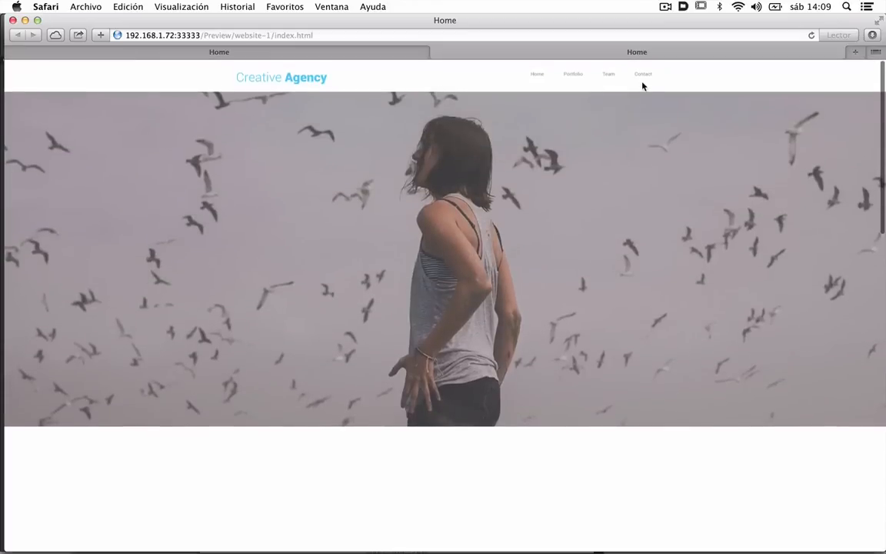
scroll(517, 121, down, 5)
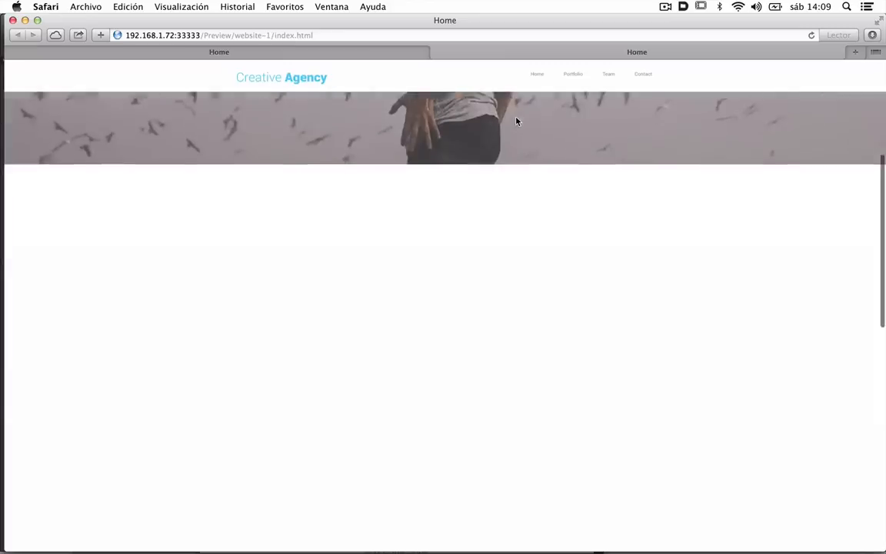
scroll(516, 121, up, 3)
scroll(517, 121, up, 3)
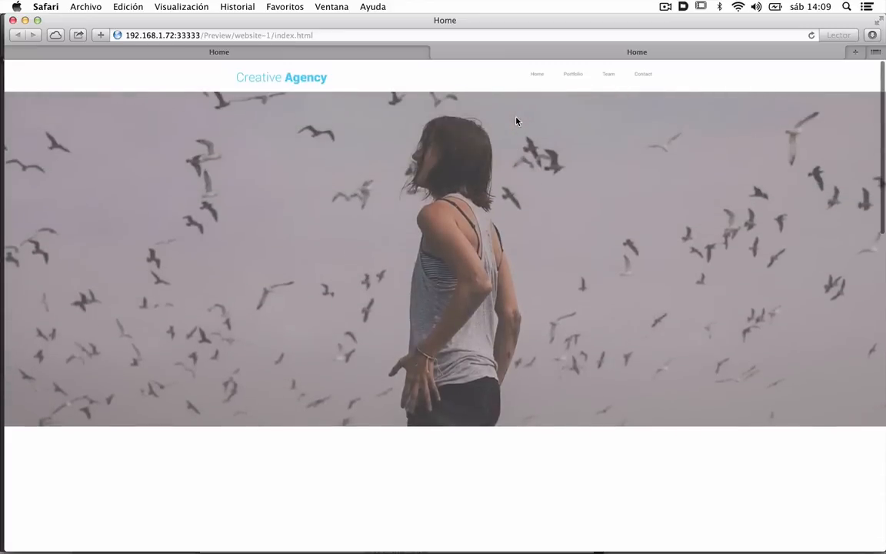
scroll(516, 121, down, 4)
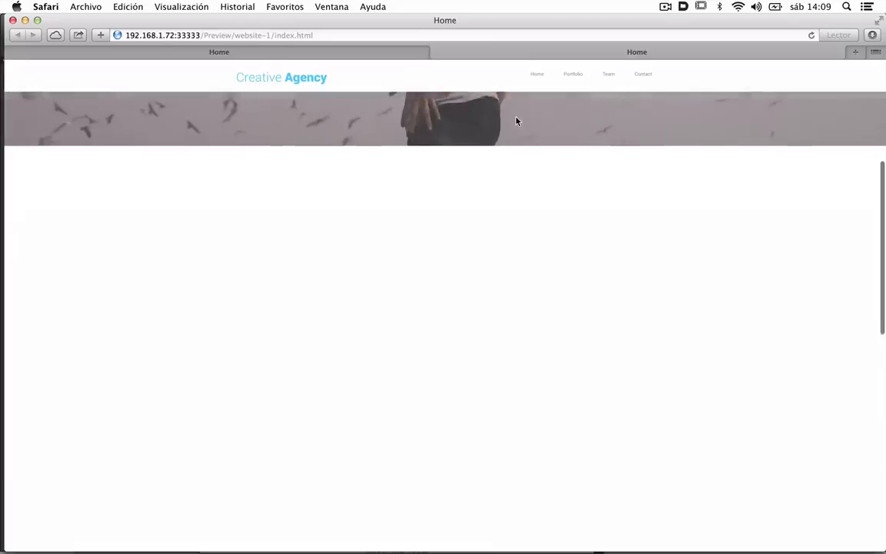
Step: Examine the full-width image slideshow on the example site's home page by advancing through its photos
scroll(516, 121, up, 4)
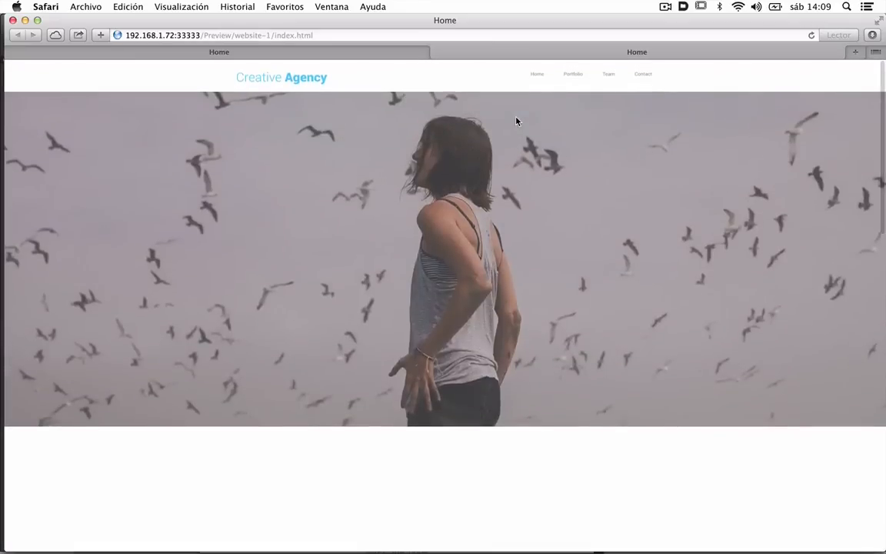
scroll(516, 121, down, 2)
scroll(516, 121, up, 2)
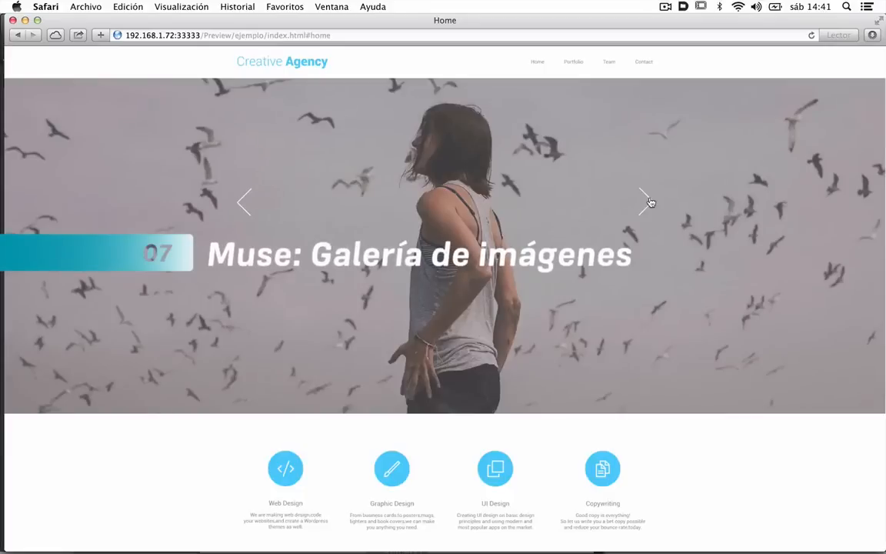
click(650, 202)
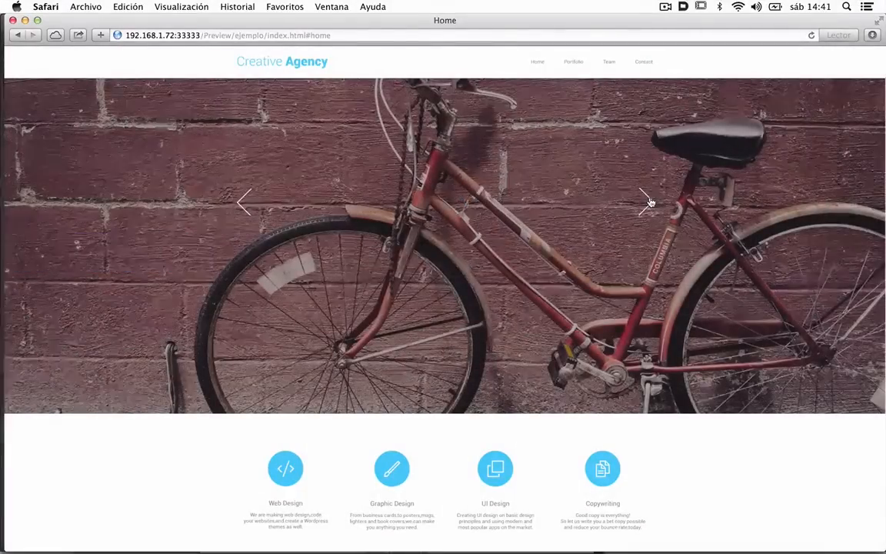
click(650, 202)
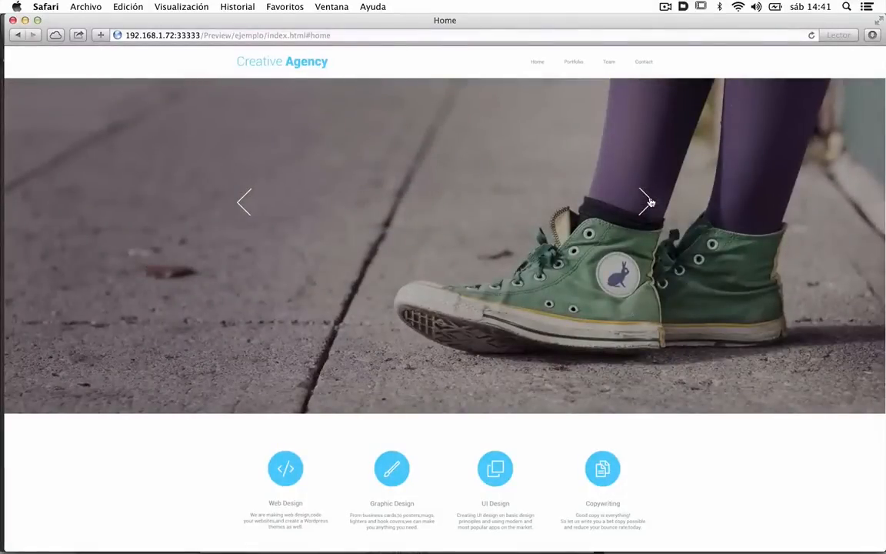
click(650, 202)
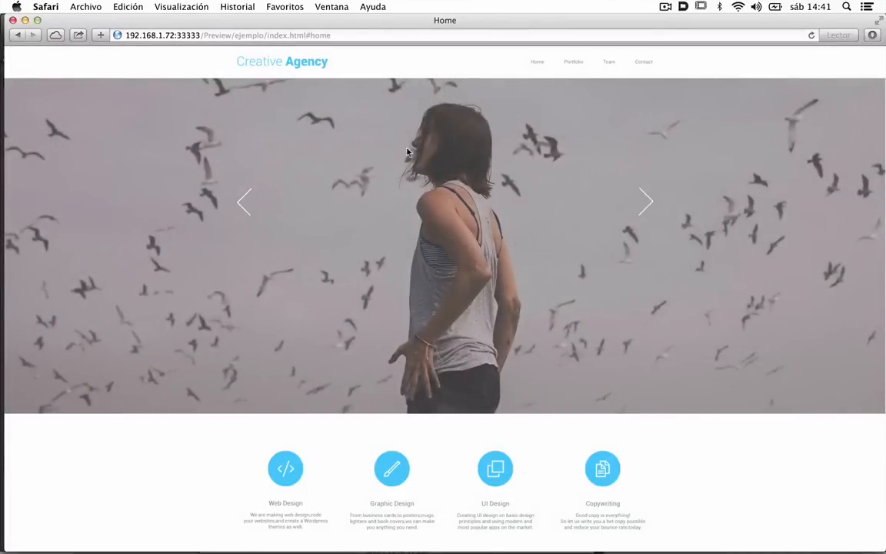
click(650, 202)
click(647, 200)
click(647, 200)
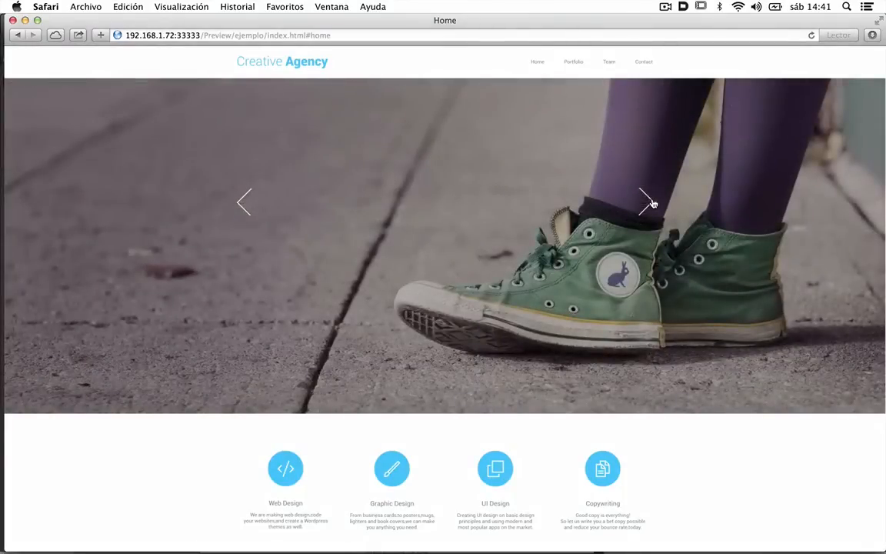
click(649, 201)
click(649, 202)
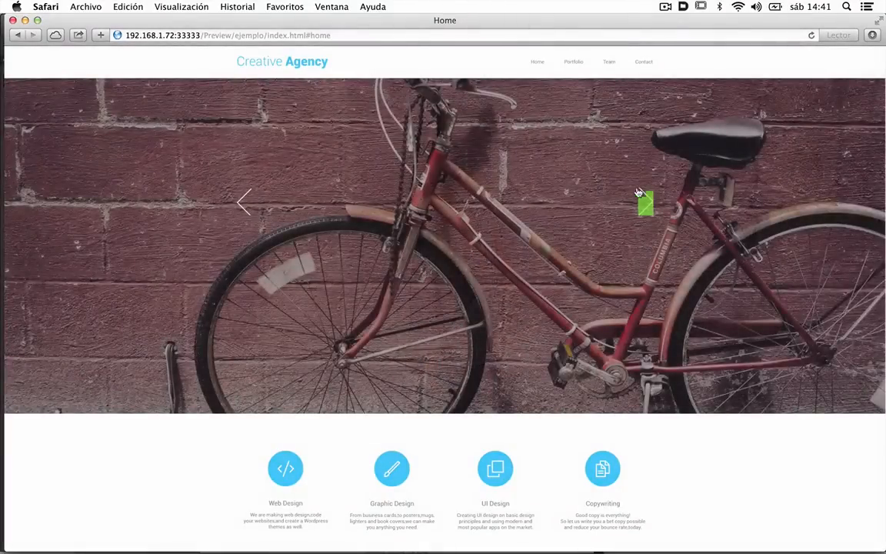
click(638, 192)
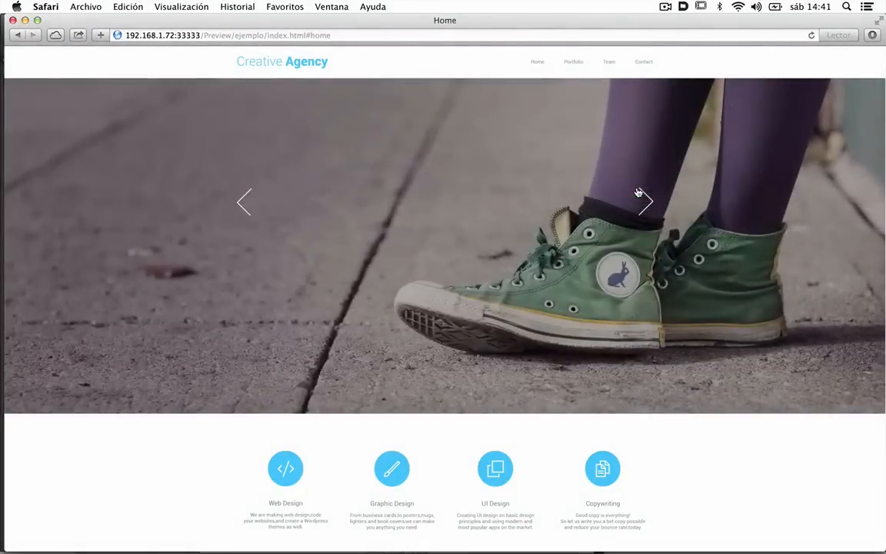
Step: Switch to Adobe Muse and place a Basic slideshow widget below the Home page header, at about X 181, Y 171
key(super+Tab)
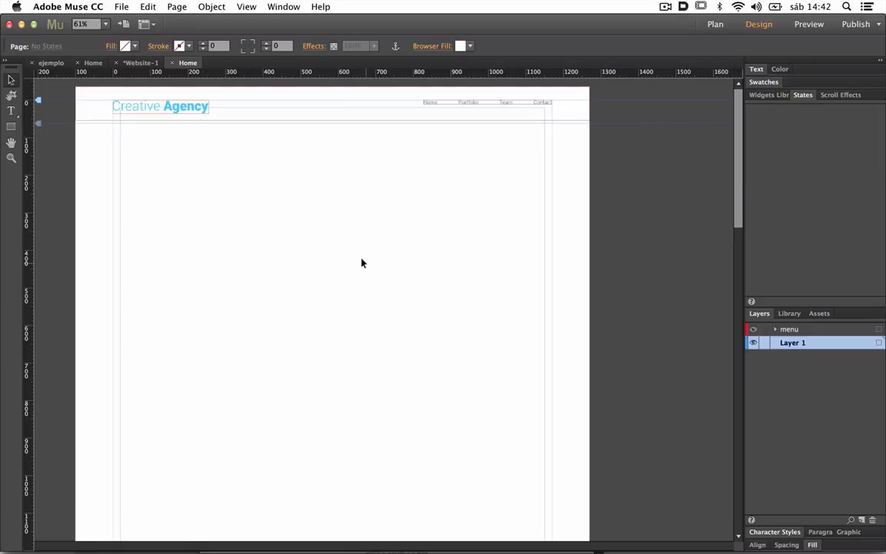
click(212, 7)
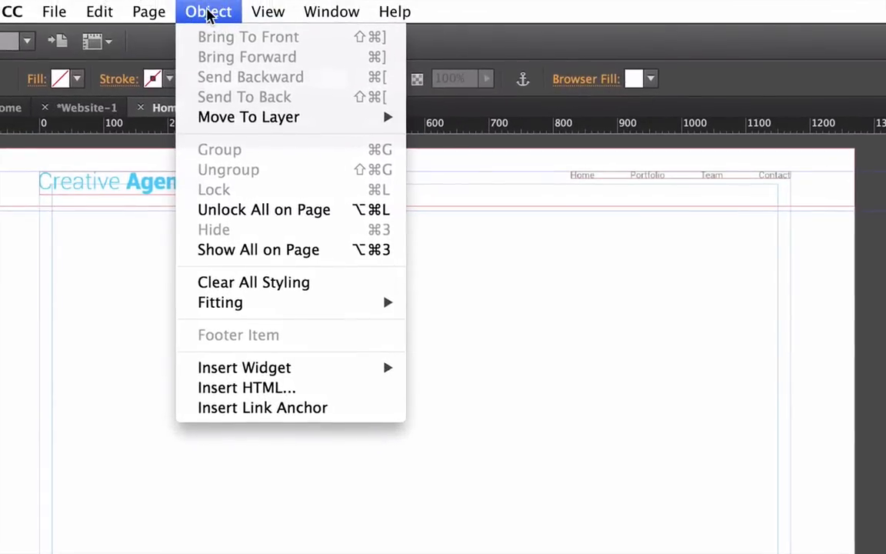
mouse_move(327, 374)
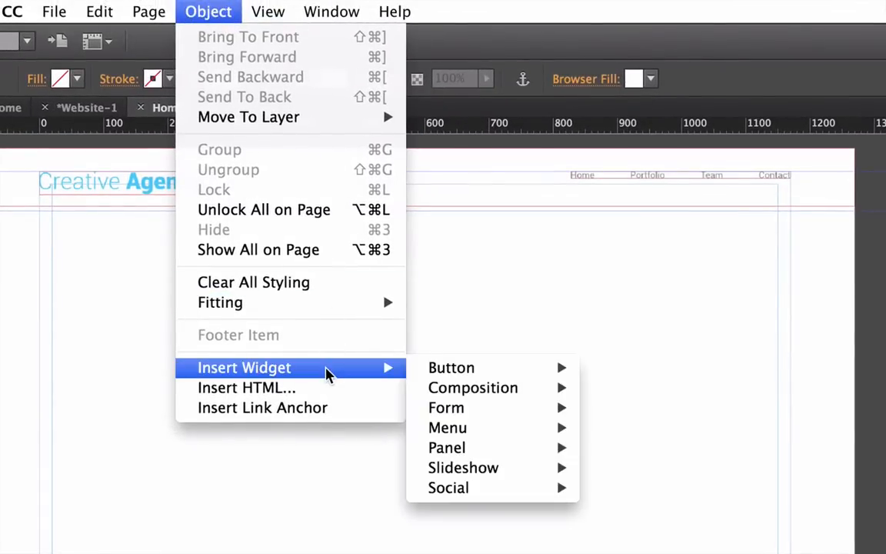
mouse_move(477, 368)
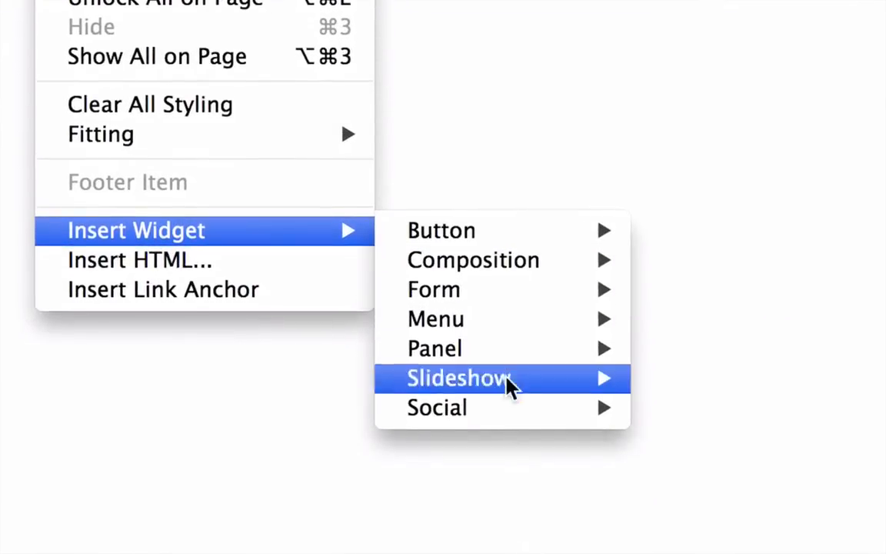
mouse_move(509, 281)
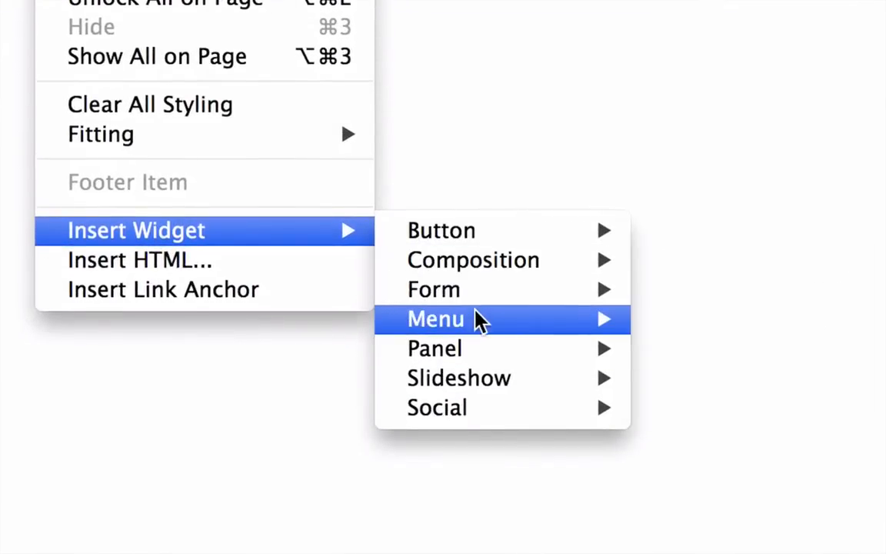
mouse_move(475, 323)
mouse_move(475, 382)
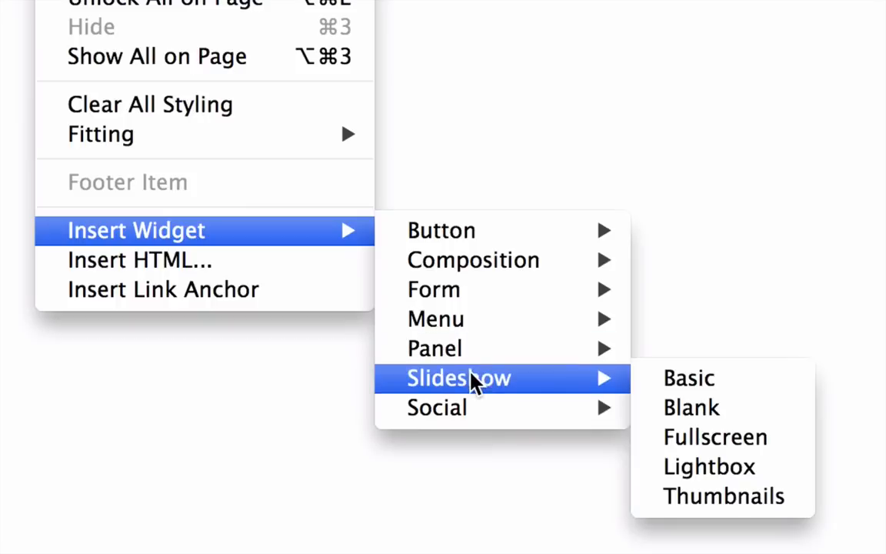
mouse_move(457, 410)
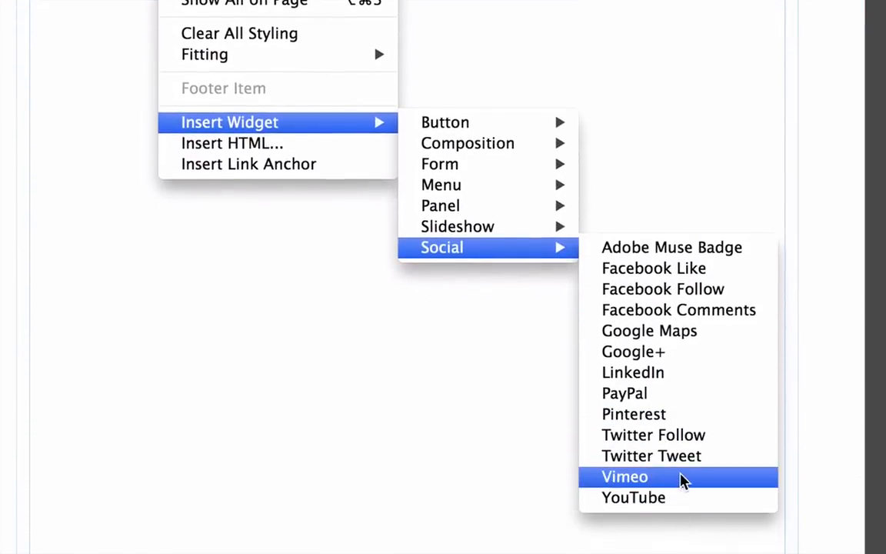
mouse_move(477, 225)
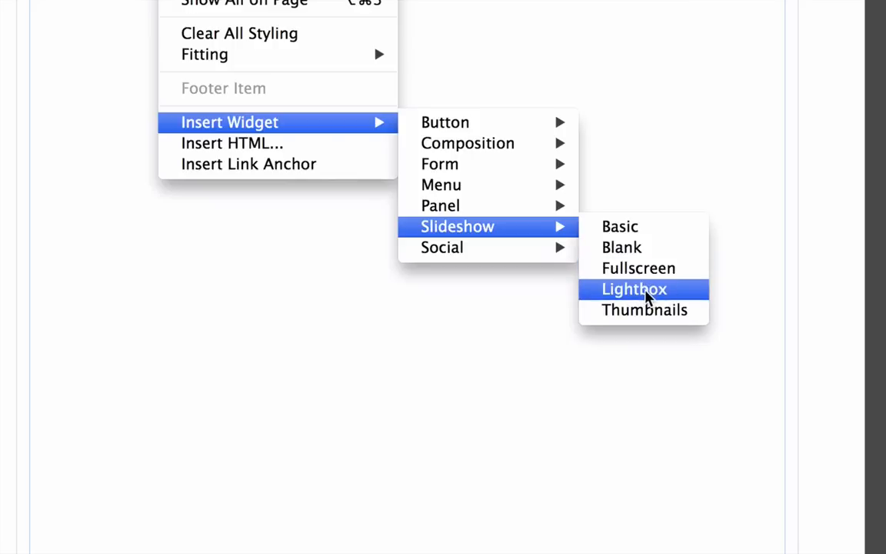
click(646, 229)
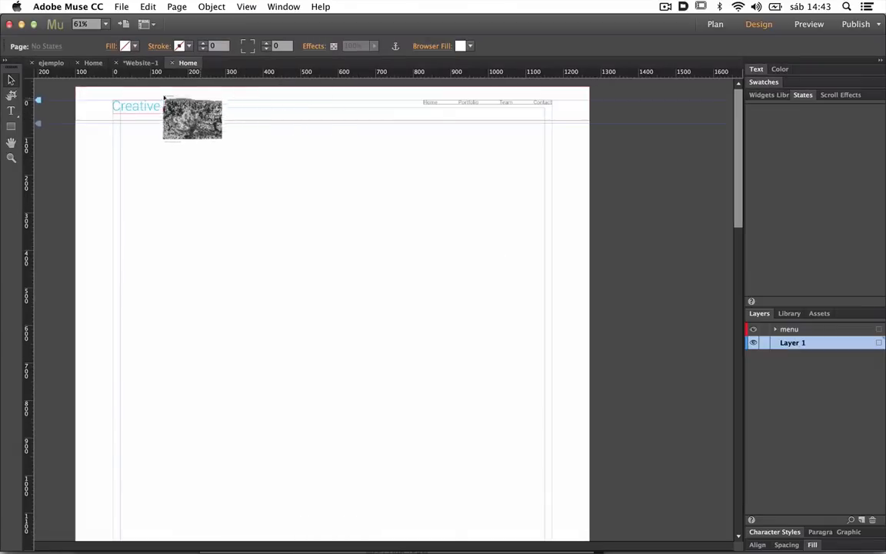
click(178, 163)
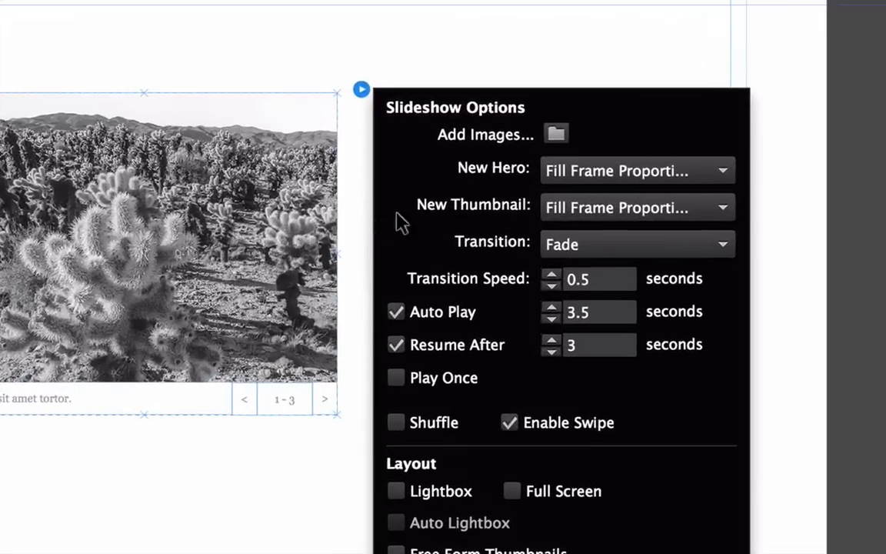
Step: Add foto1.jpg, foto2.jpg and foto3.jpg from the slider folder to the slideshow
click(411, 35)
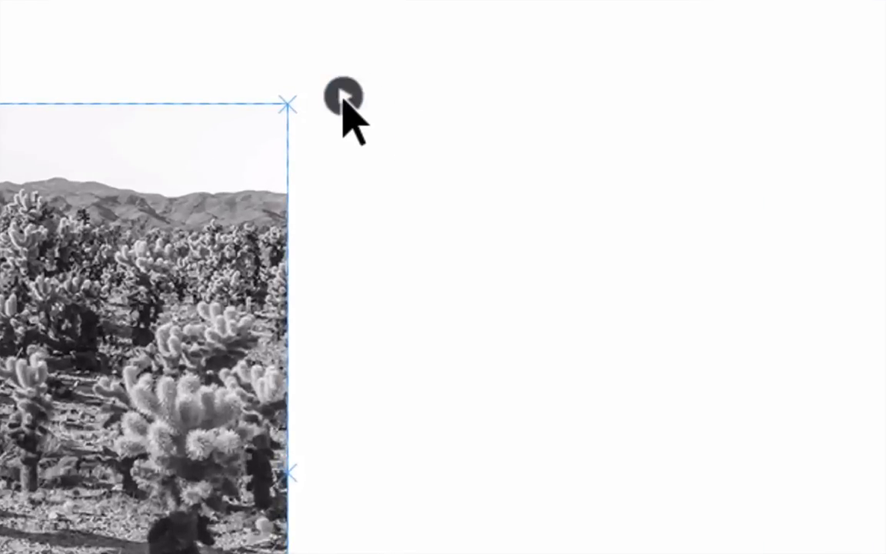
click(344, 98)
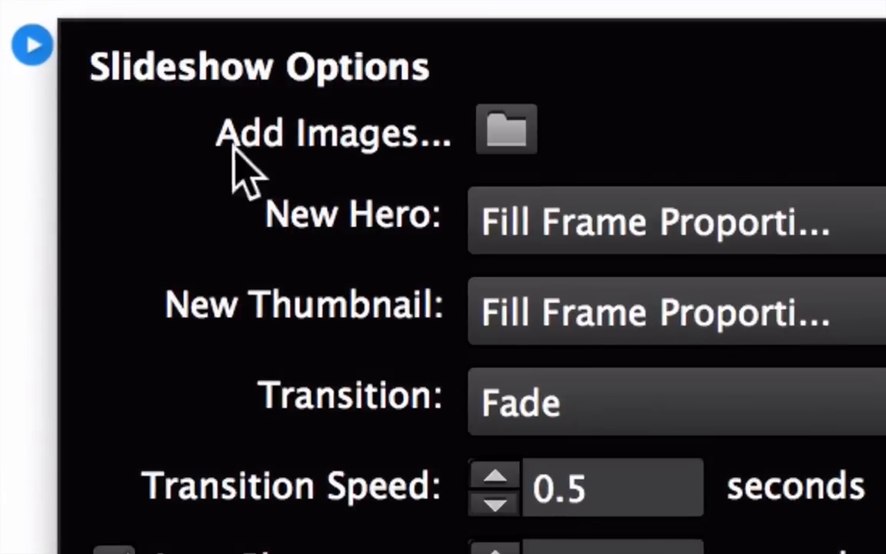
click(505, 134)
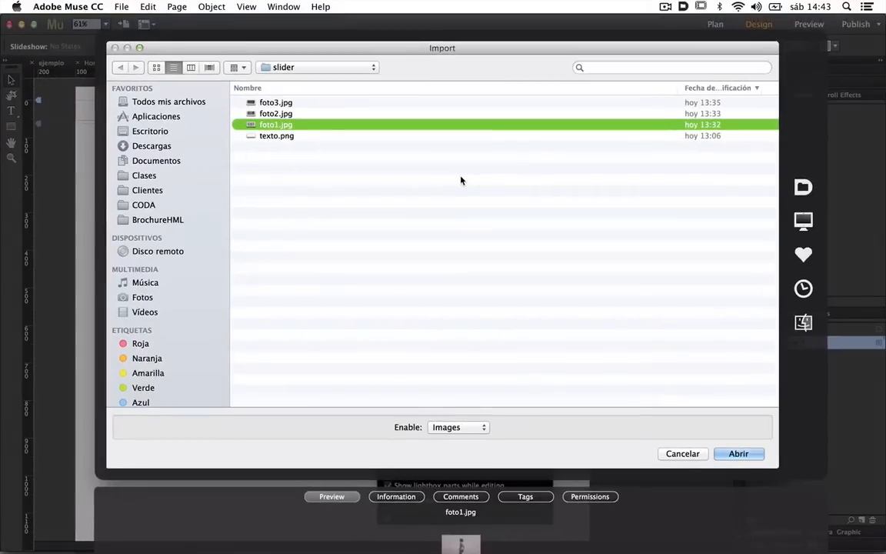
key(Up)
key(Up)
key(shift+Down)
key(shift+Down)
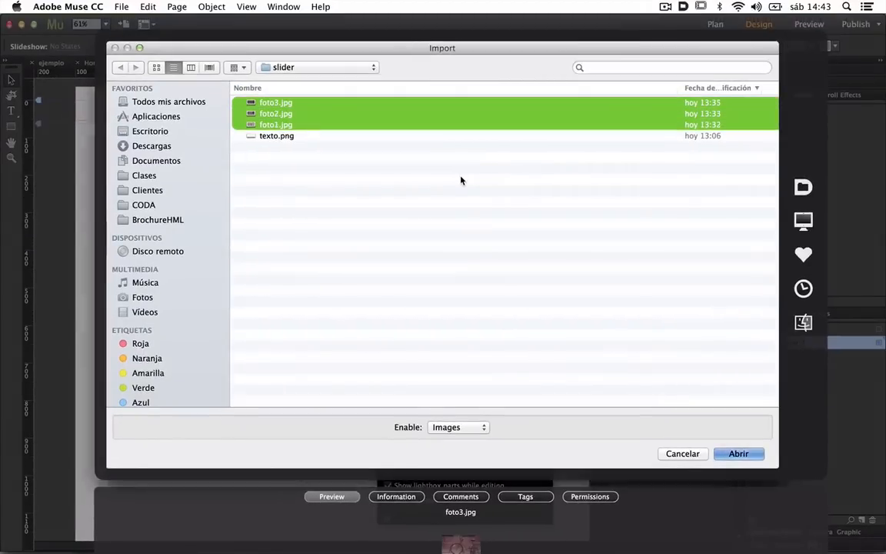
key(Return)
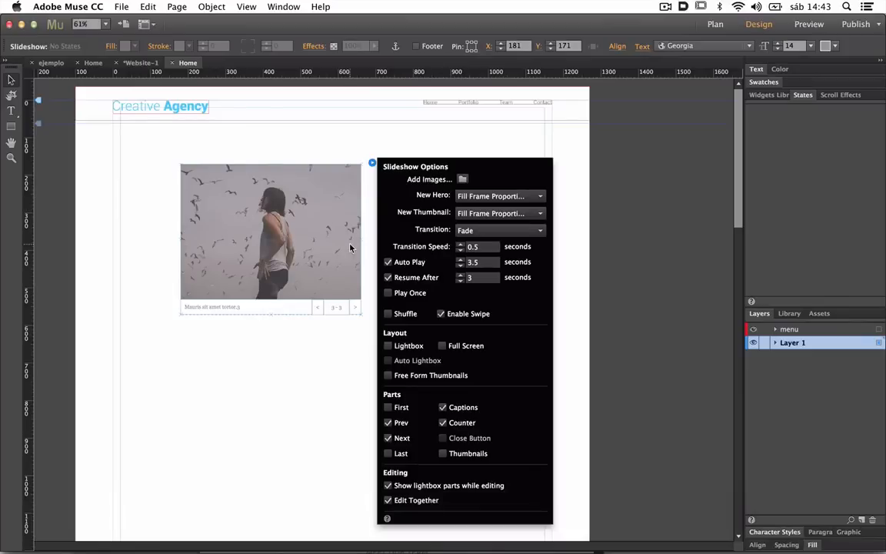
Step: Preview the Home page in the browser and check the slideshow's caption, counter and next control
click(188, 374)
key(super+shift+e)
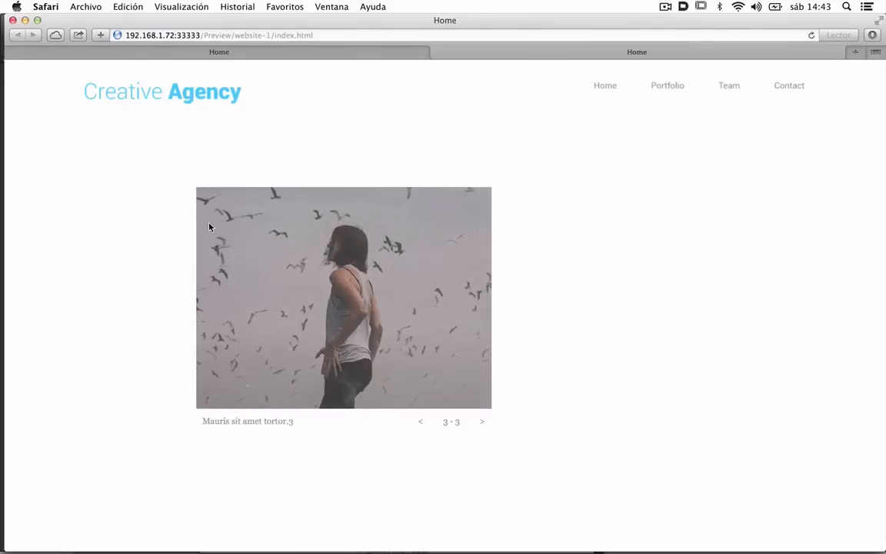
key(super+Tab)
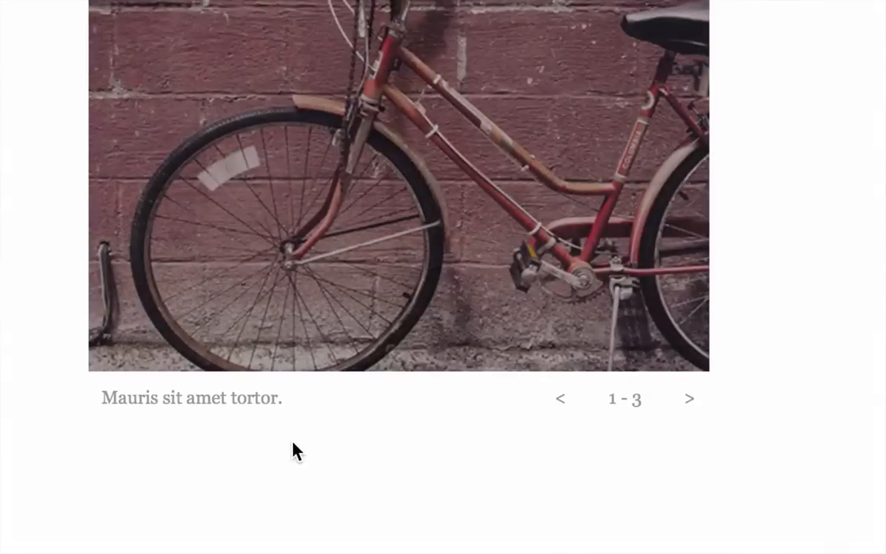
drag(277, 398, 81, 398)
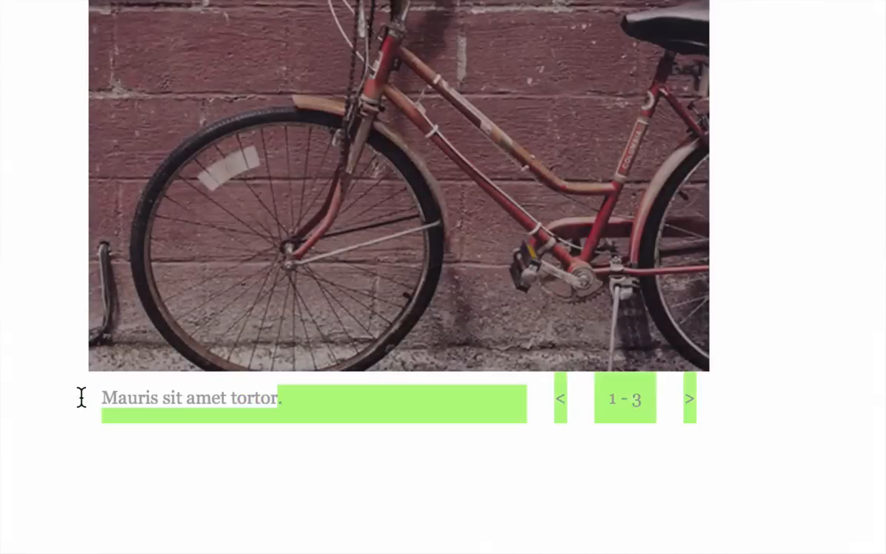
double_click(115, 393)
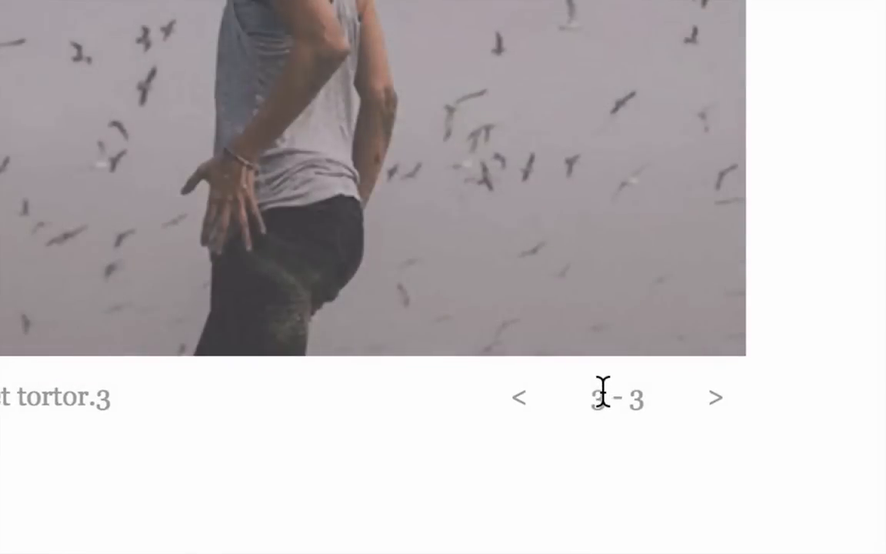
click(724, 416)
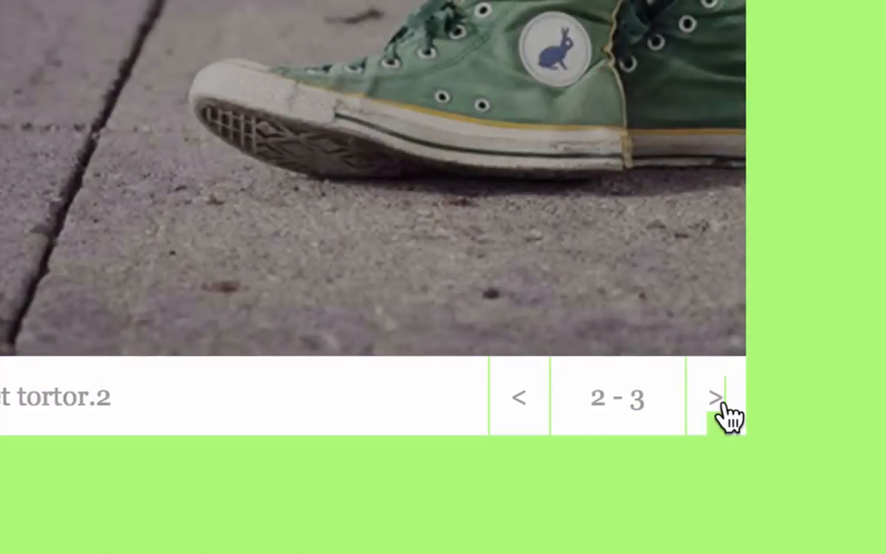
click(723, 405)
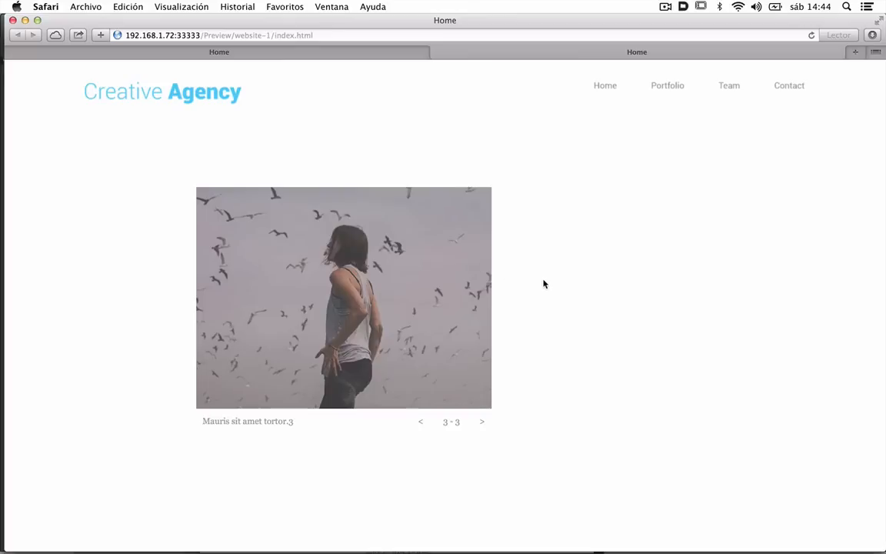
Step: Compare the slideshow preview with the example site, and close the website-1 preview tab
key(super+Tab)
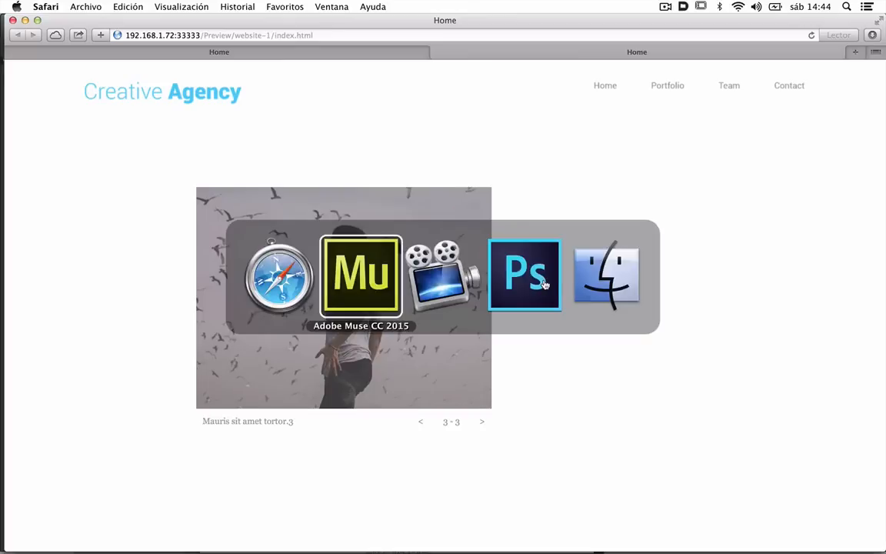
click(358, 52)
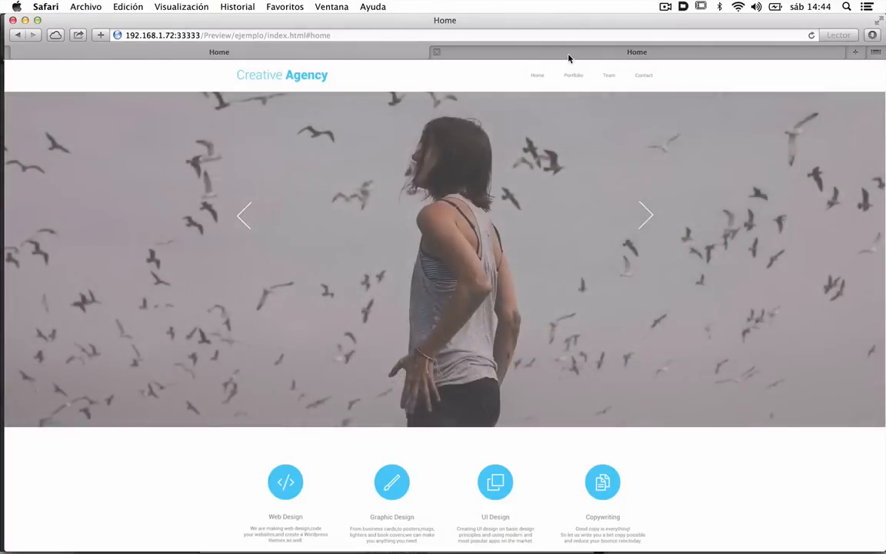
click(568, 58)
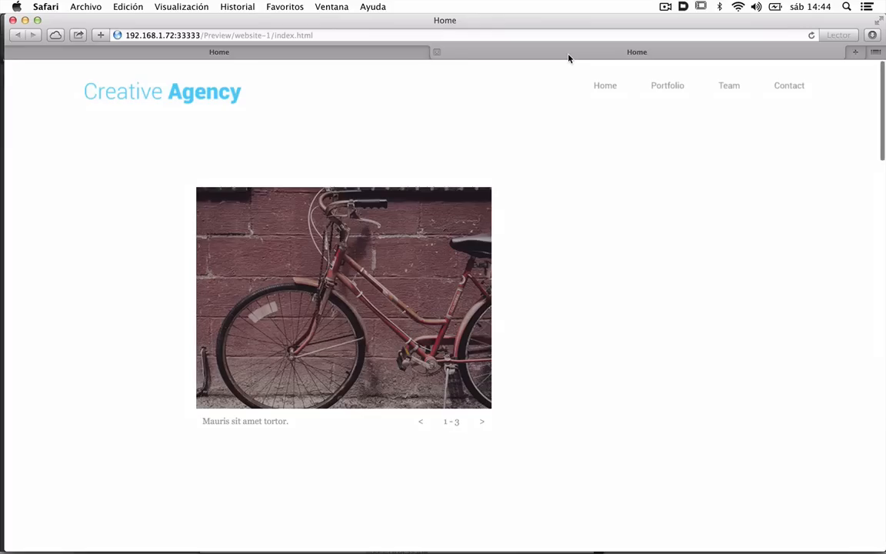
key(super+w)
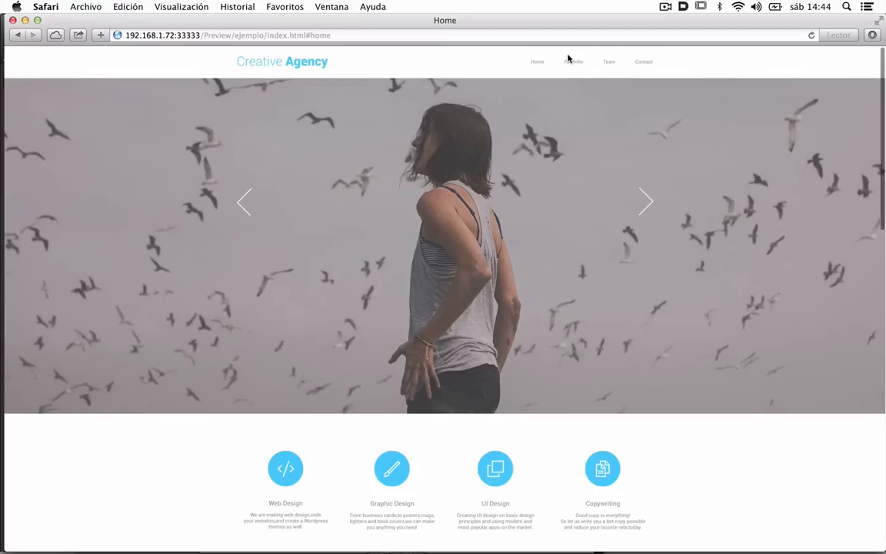
Step: Switch to Adobe Muse and turn off Captions and Counter in the options of the Home page slideshow
key(super+Tab)
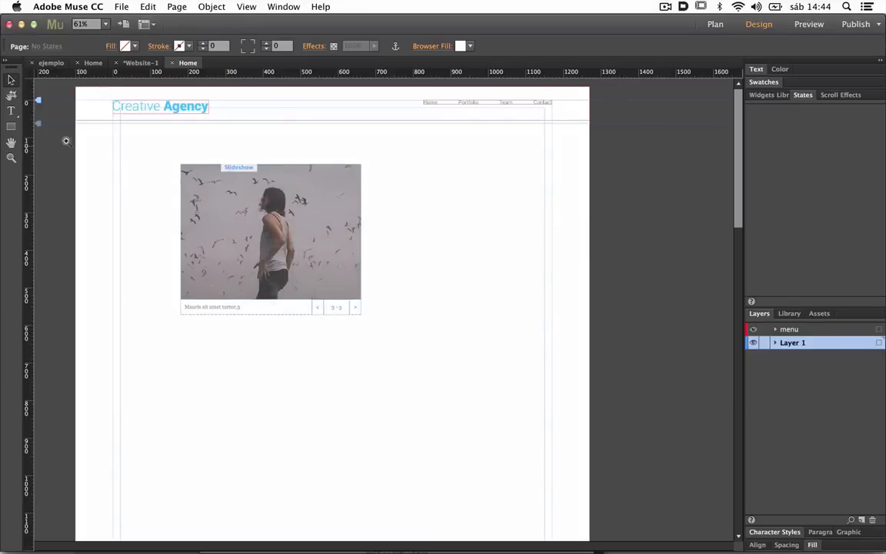
drag(51, 127, 492, 354)
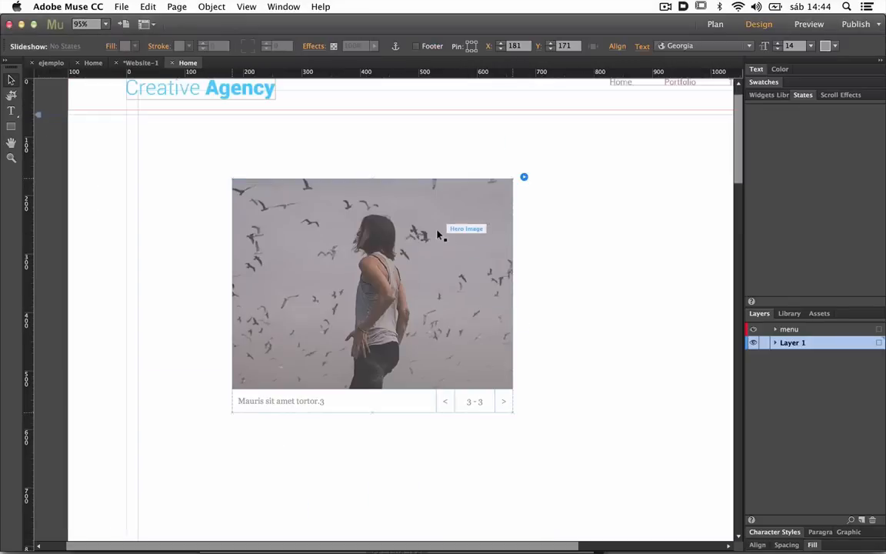
drag(190, 129, 551, 400)
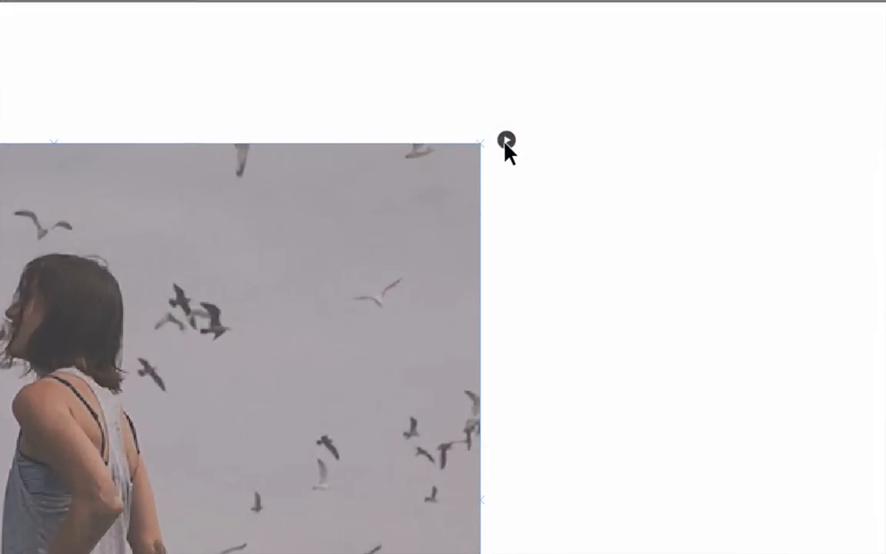
click(501, 140)
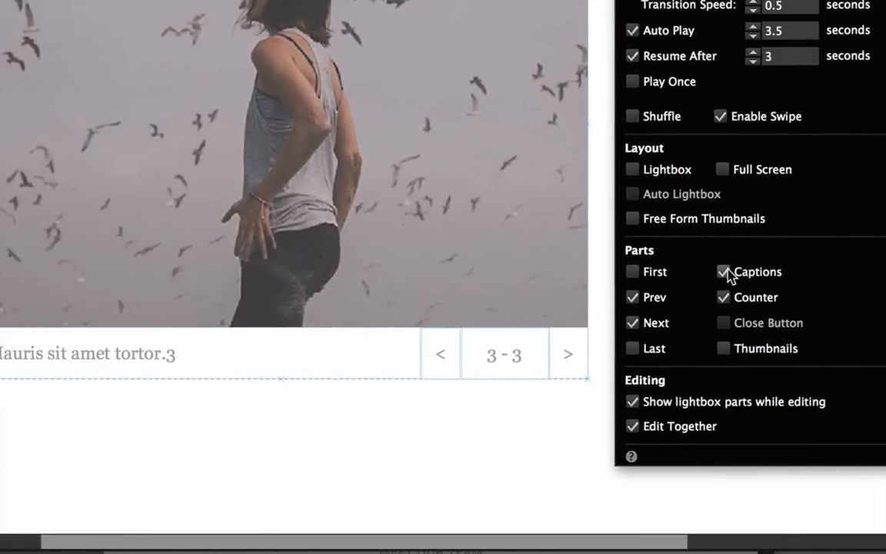
click(551, 271)
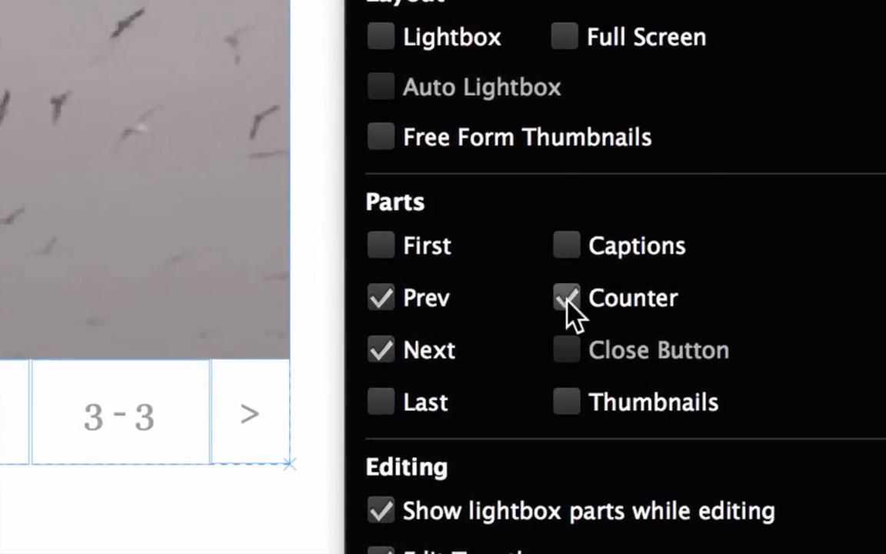
click(723, 299)
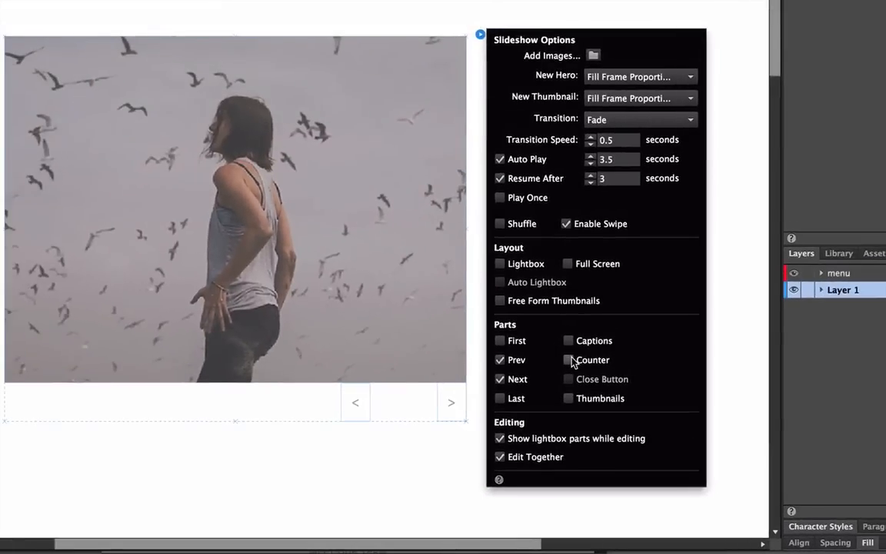
Step: Turn the slideshow's Counter and Captions parts back on and close its options
click(567, 299)
click(567, 340)
click(254, 496)
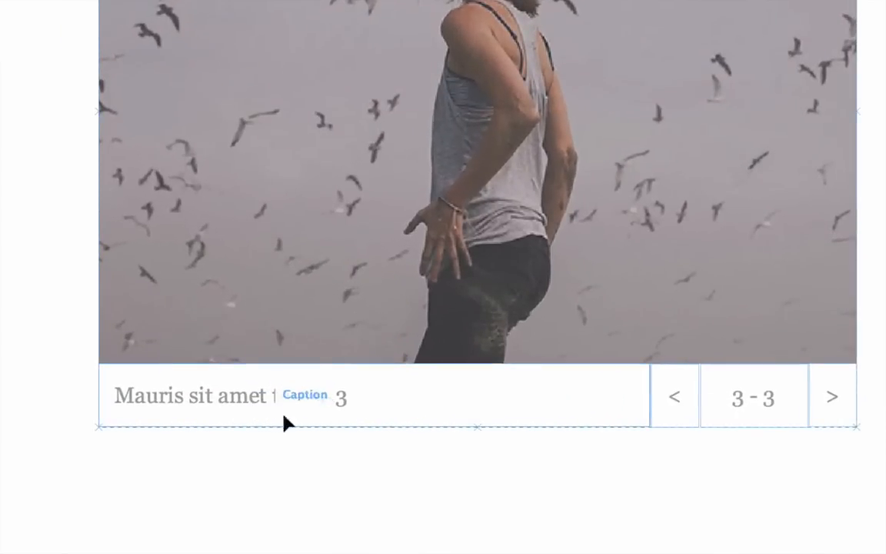
Step: Delete the caption box and the counter box directly from below the slideshow image
click(252, 405)
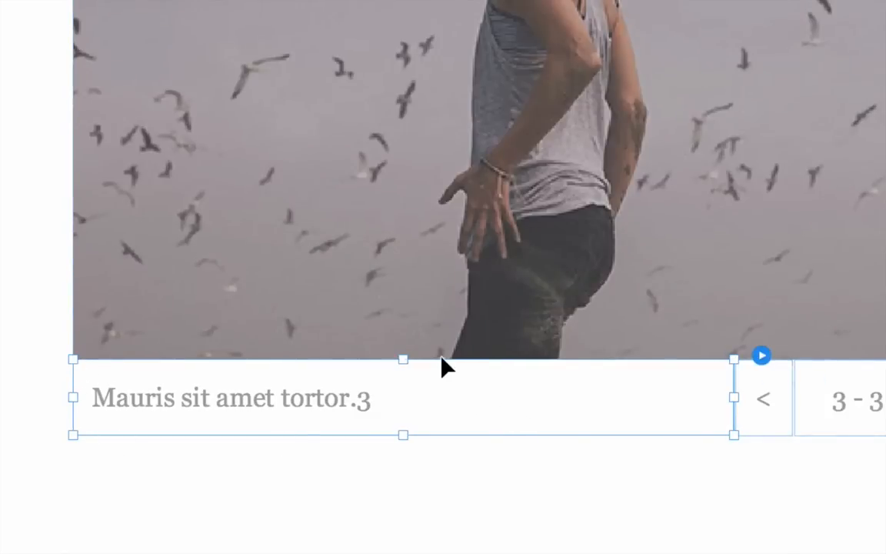
key(Delete)
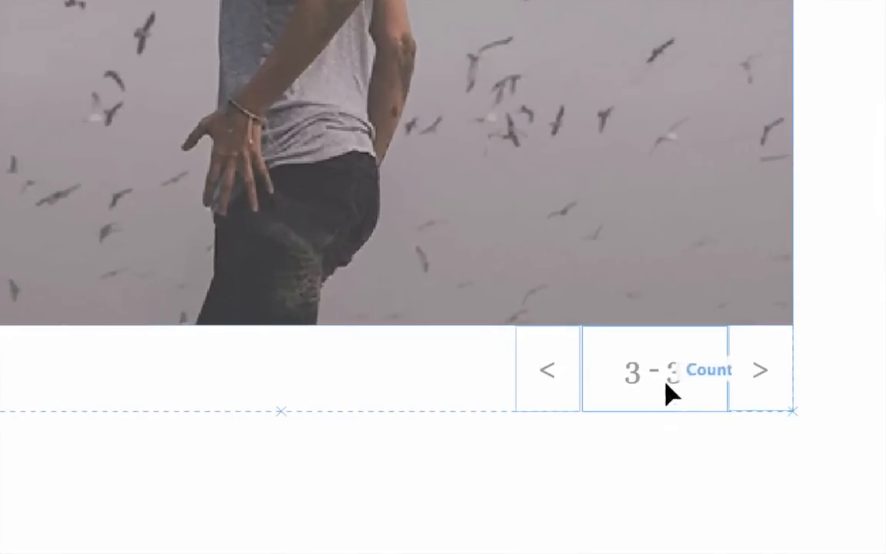
click(657, 385)
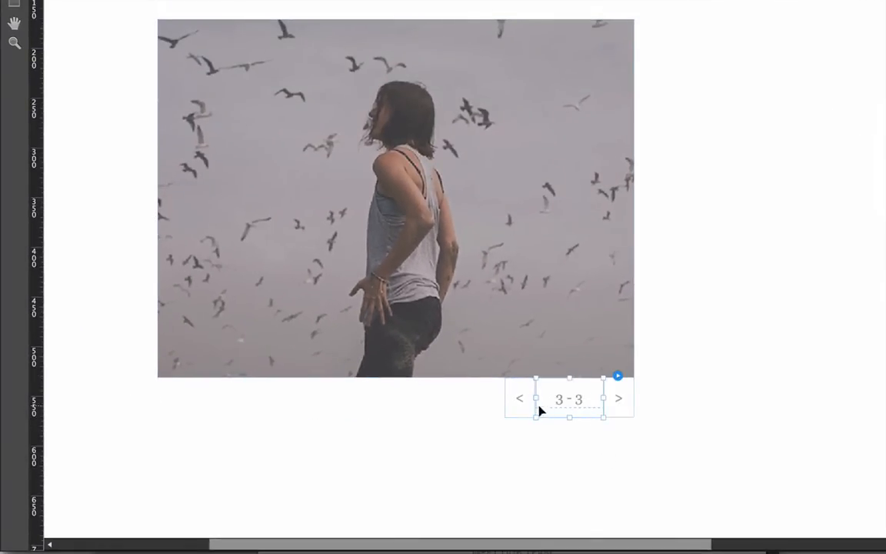
click(599, 287)
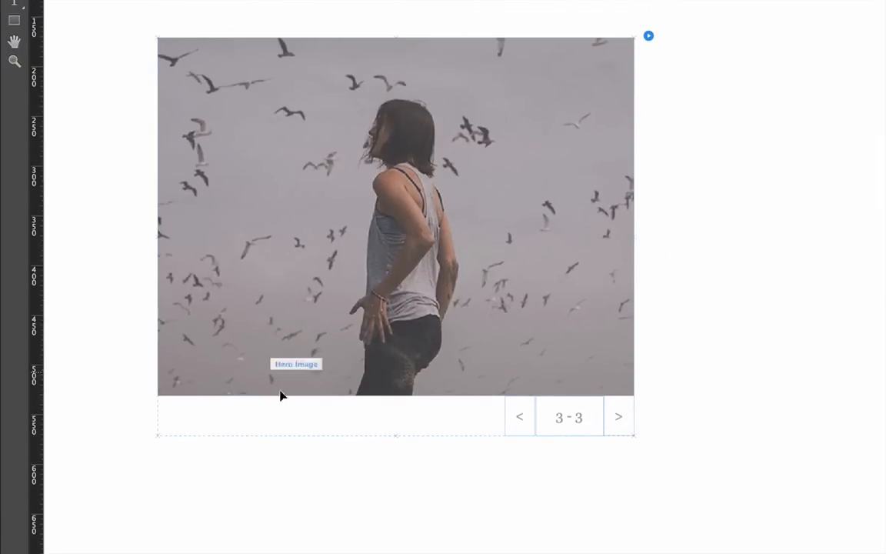
click(570, 430)
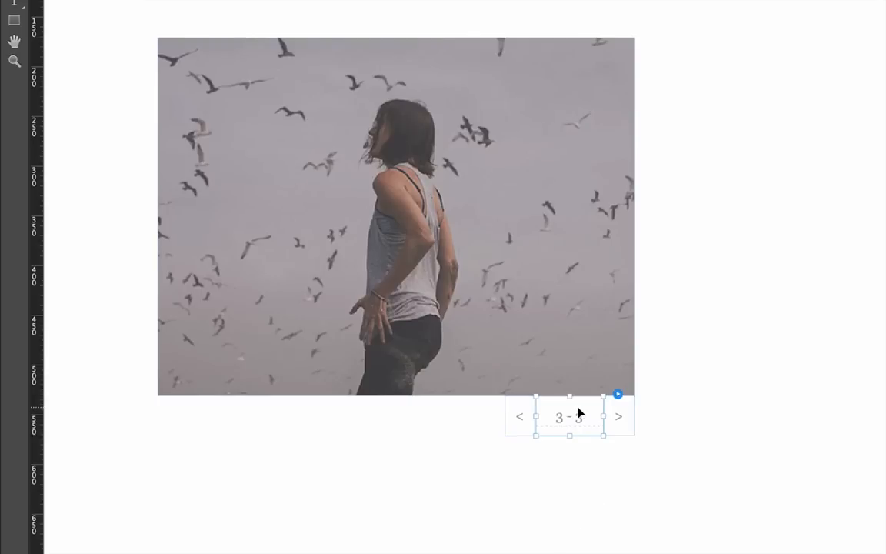
key(Delete)
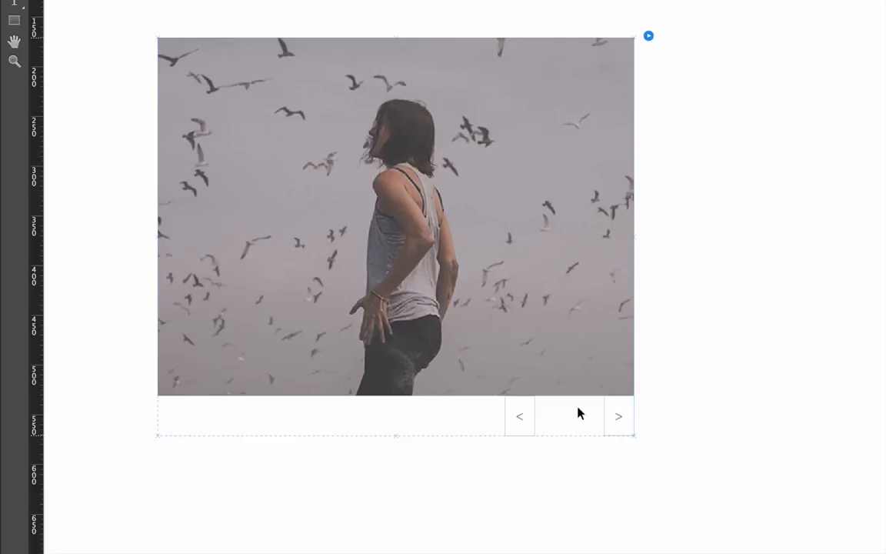
Step: Undo the deletion of the slideshow's counter and caption boxes
key(ctrl+z)
key(ctrl+z)
click(316, 471)
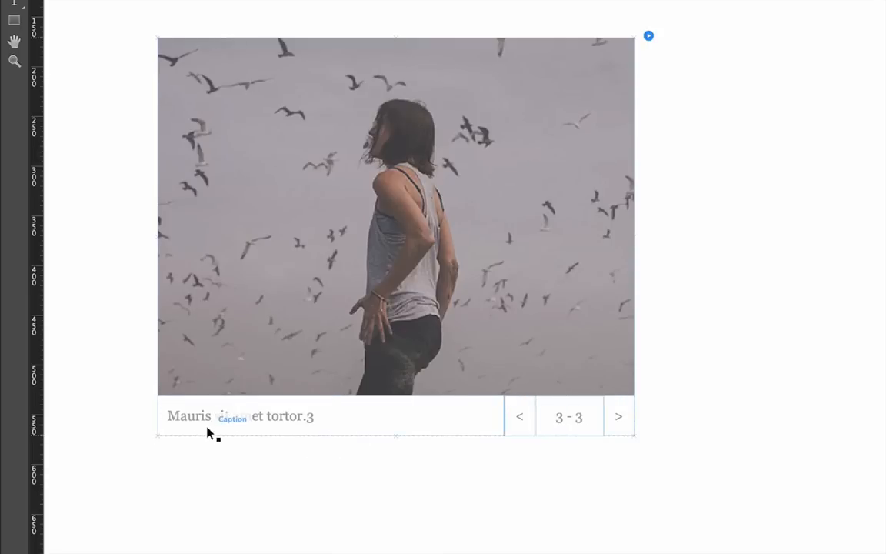
Step: Try a cyan fill (#40F4FF) on the slideshow's caption box and replace it with black
click(235, 419)
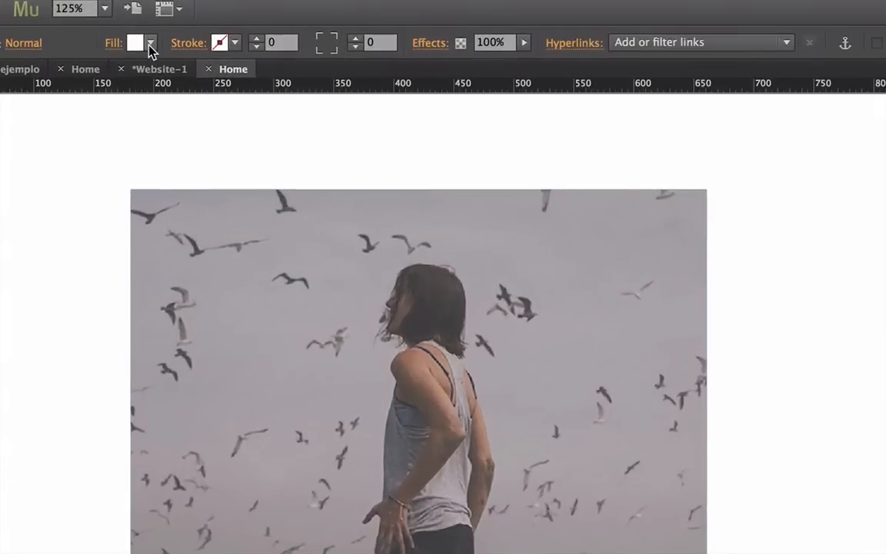
click(150, 43)
click(247, 182)
click(98, 236)
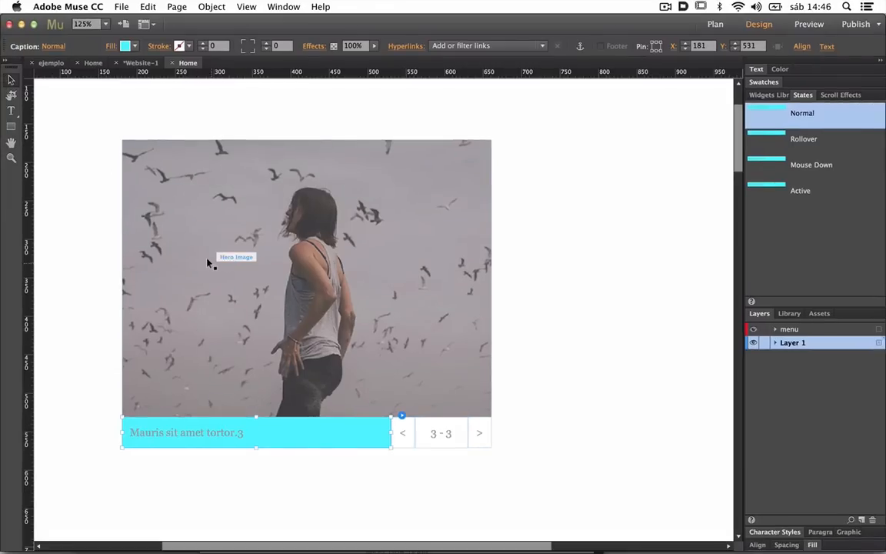
click(126, 46)
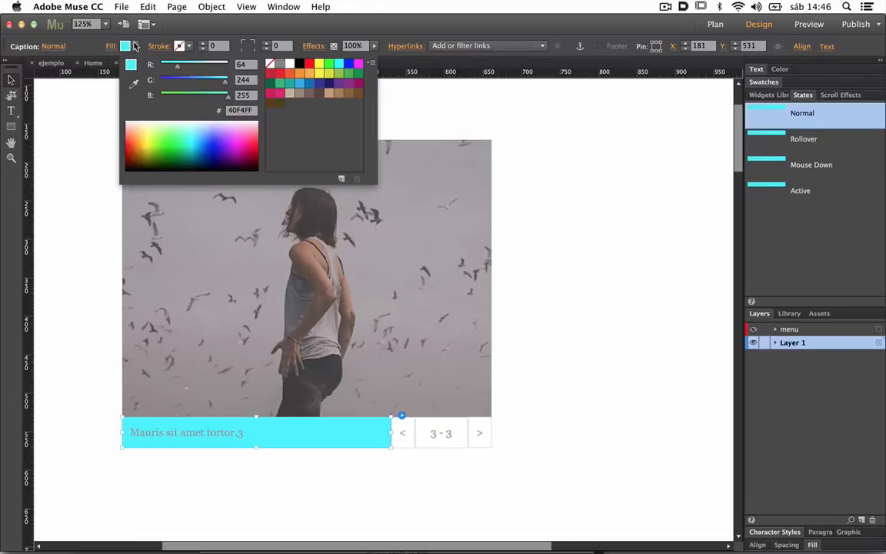
click(299, 63)
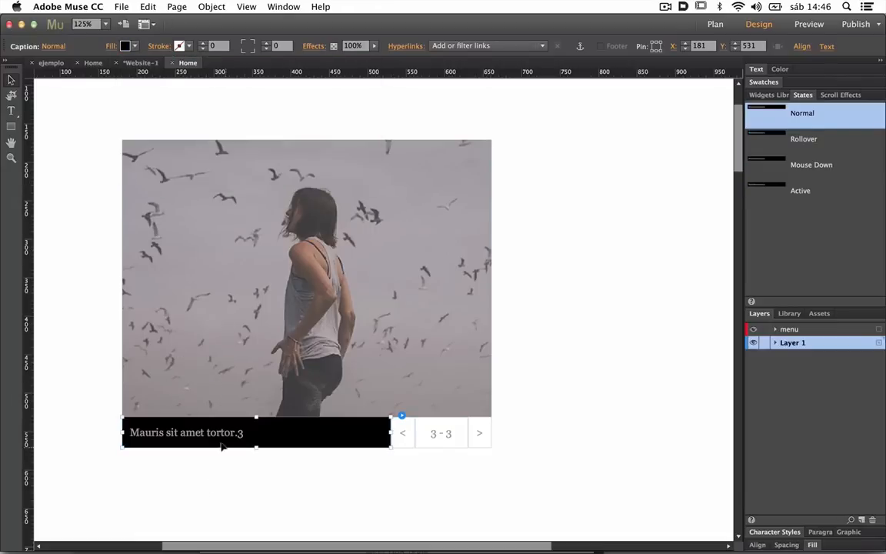
Step: Set the slideshow's caption text "Mauris sit amet tortor.3" to white (#FFFFFF) and deselect it
double_click(245, 433)
drag(248, 432, 94, 433)
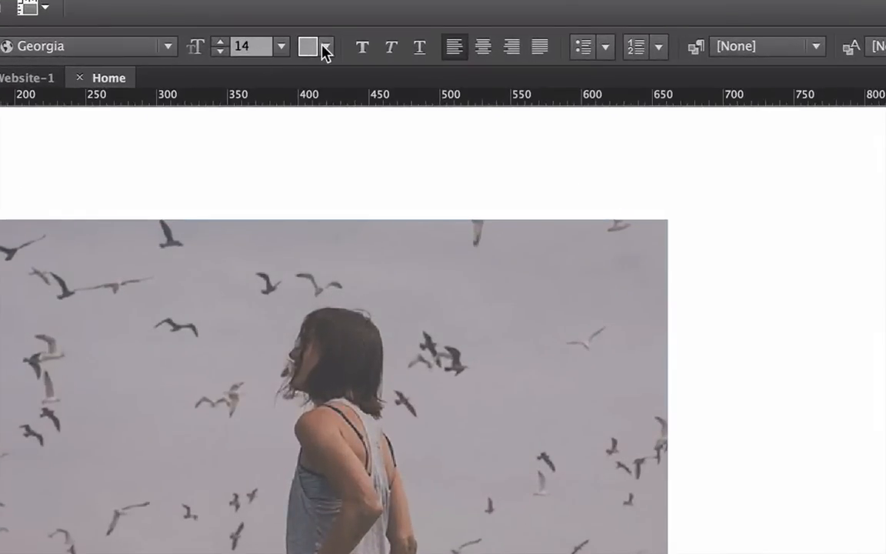
click(325, 48)
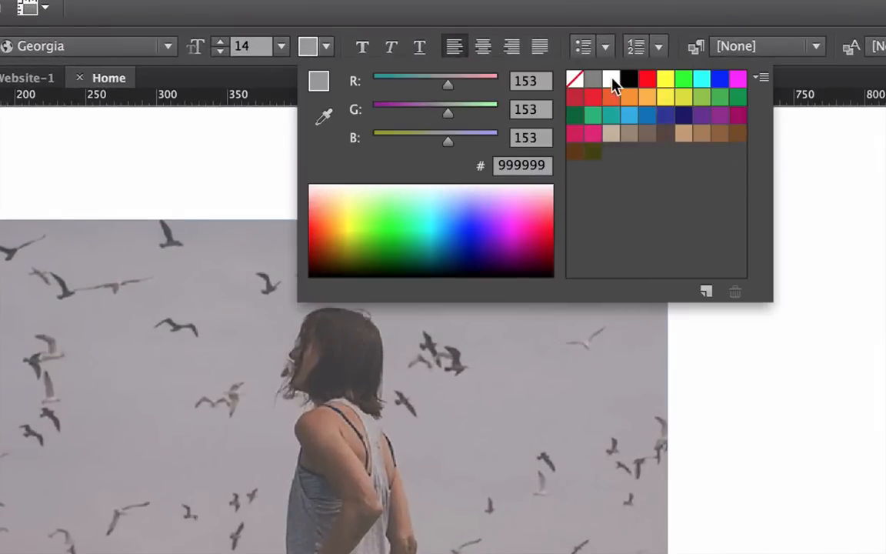
click(611, 79)
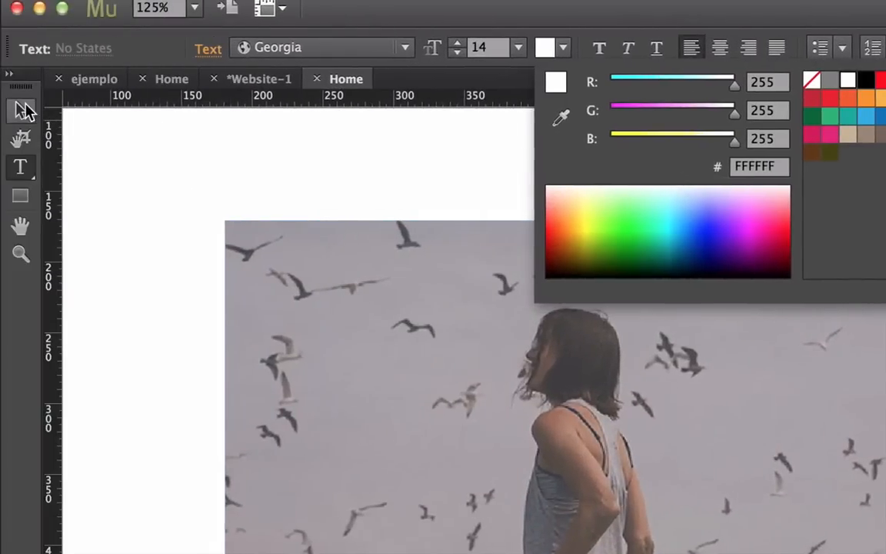
click(23, 110)
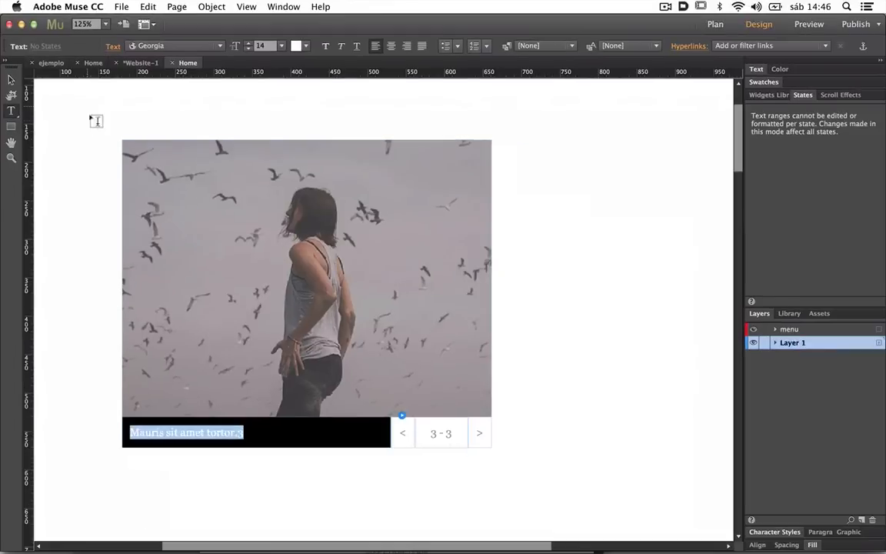
click(11, 79)
click(60, 96)
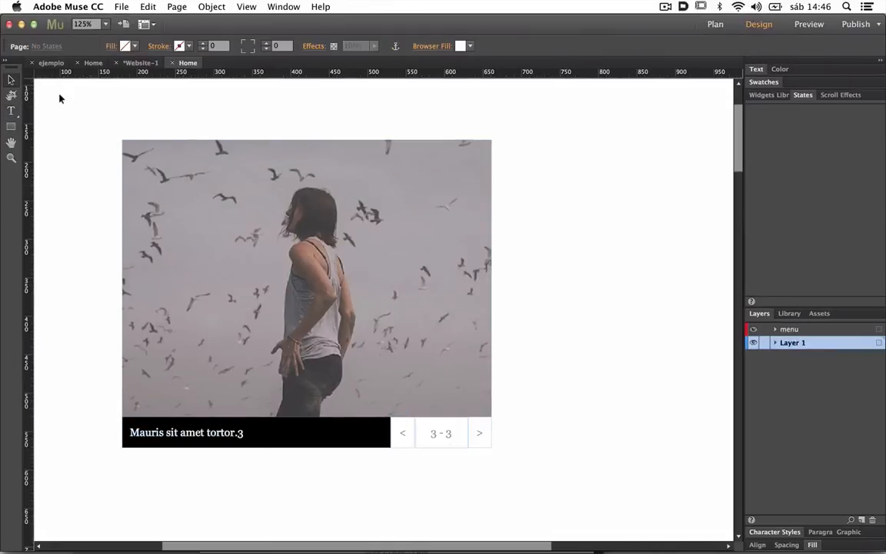
Step: Select the black caption box inside the slideshow and delete it
click(322, 436)
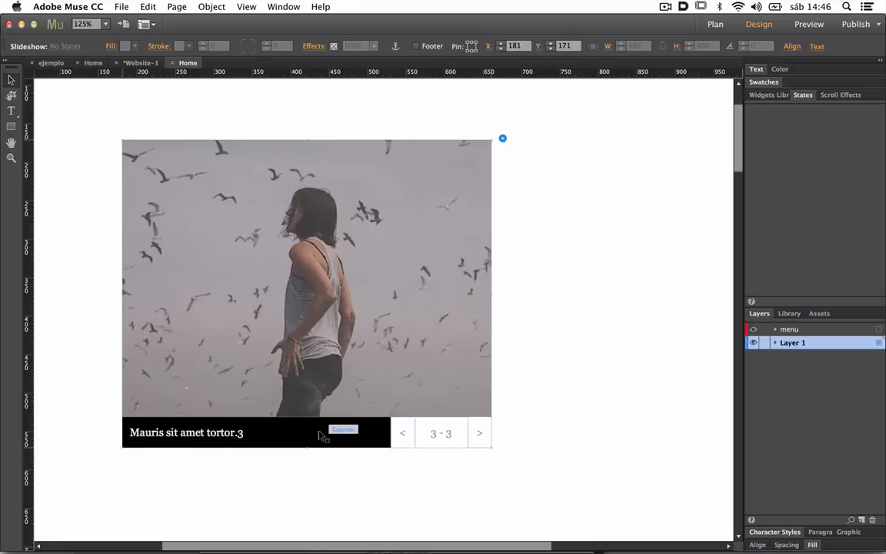
click(306, 459)
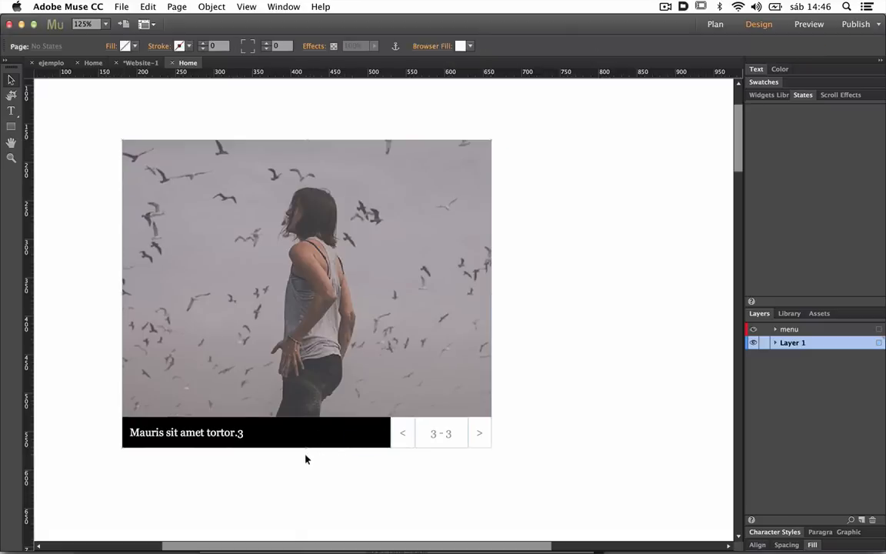
click(292, 435)
click(293, 437)
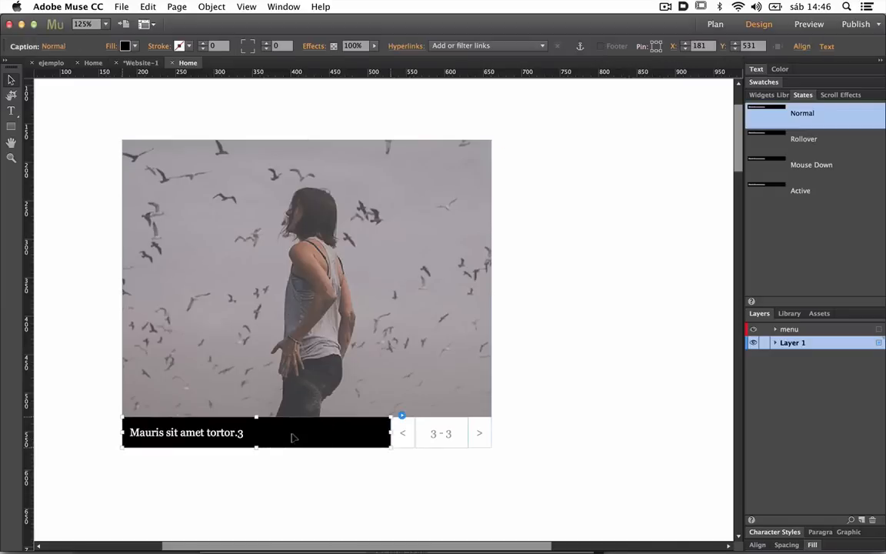
key(Delete)
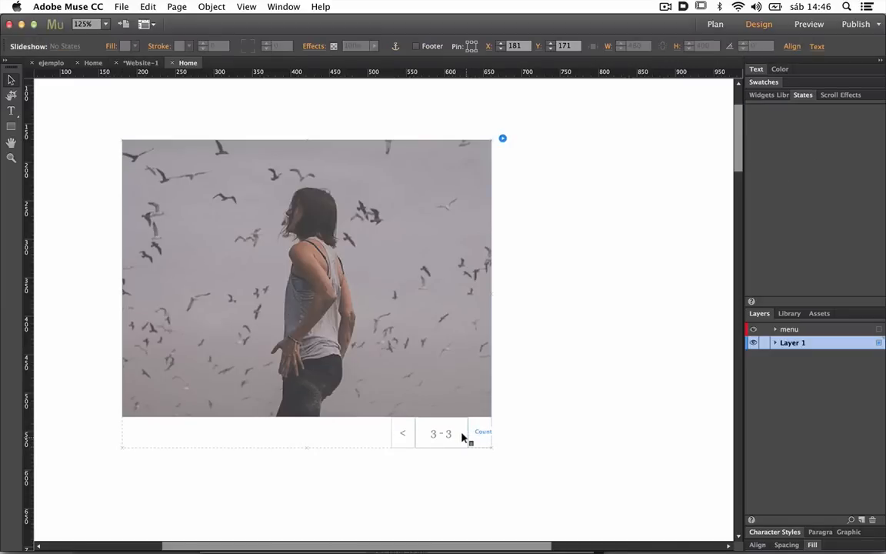
Step: Enable the Full Screen layout in the slideshow options and close them
click(502, 138)
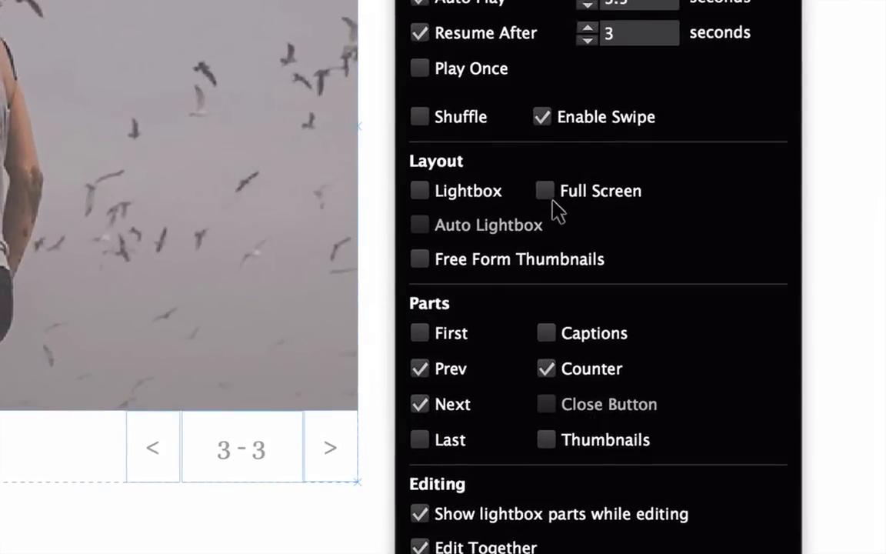
click(547, 192)
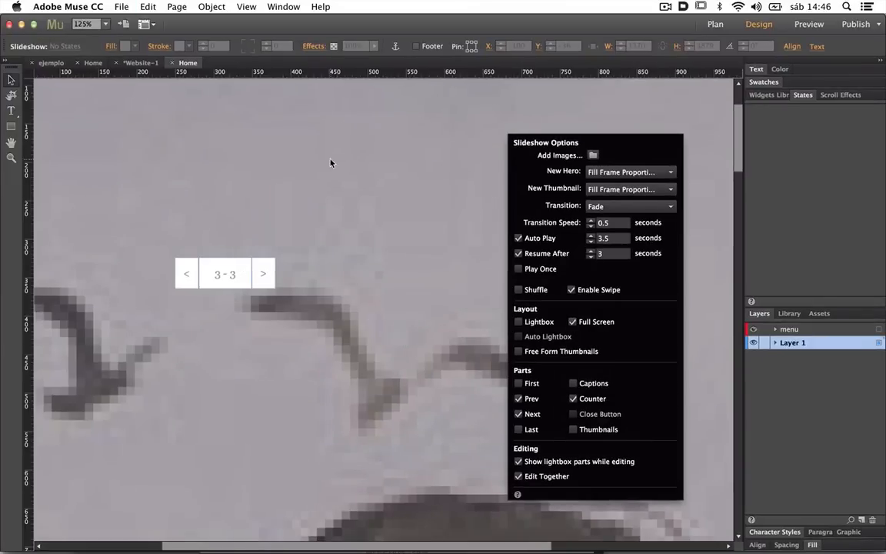
click(395, 154)
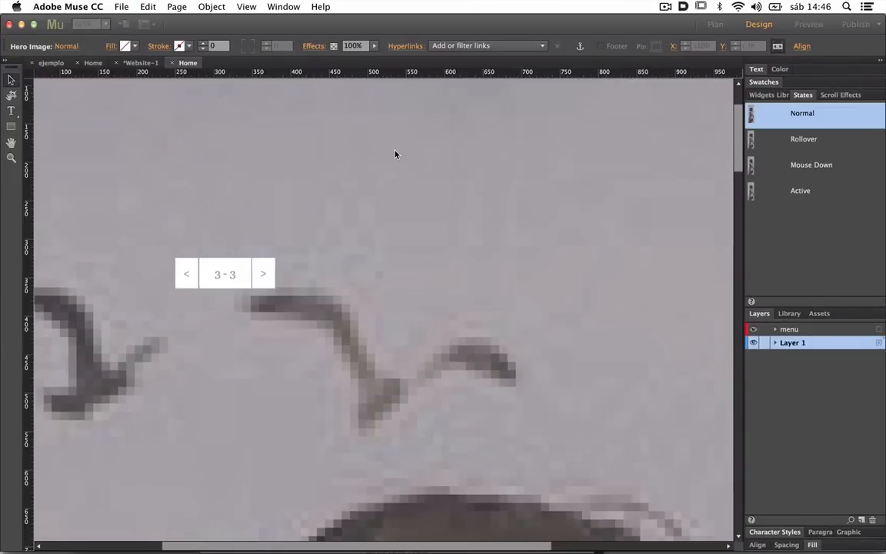
Step: Preview the full-screen slideshow in the browser, close the preview tab, and return to Adobe Muse to view the whole page at 10%
key(super+shift+e)
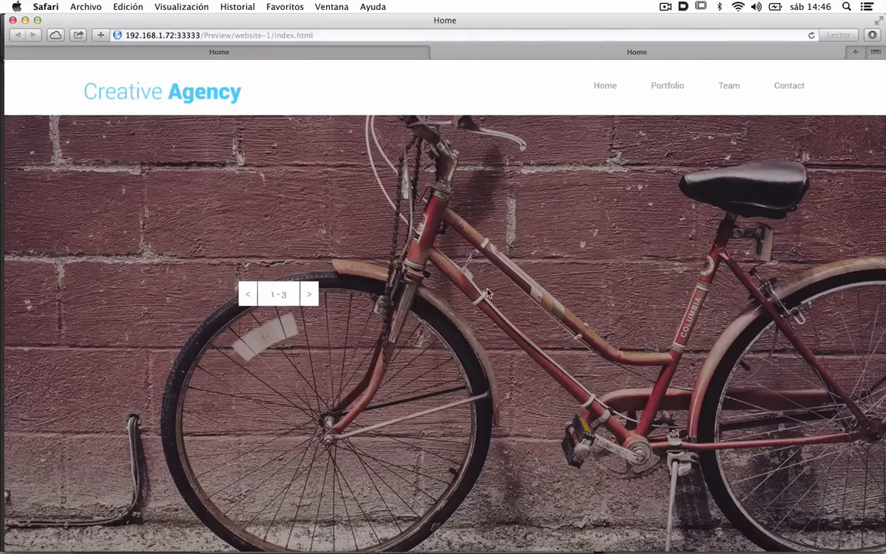
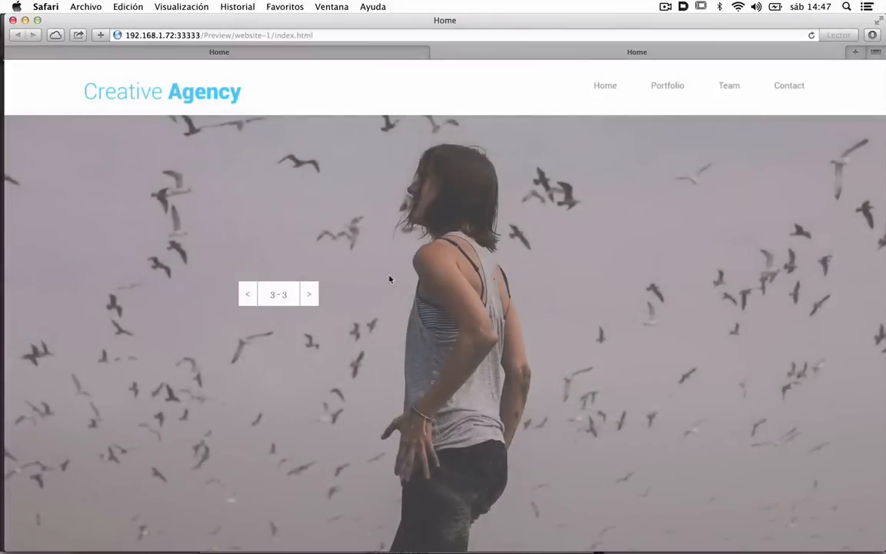
key(super+w)
key(super+Tab)
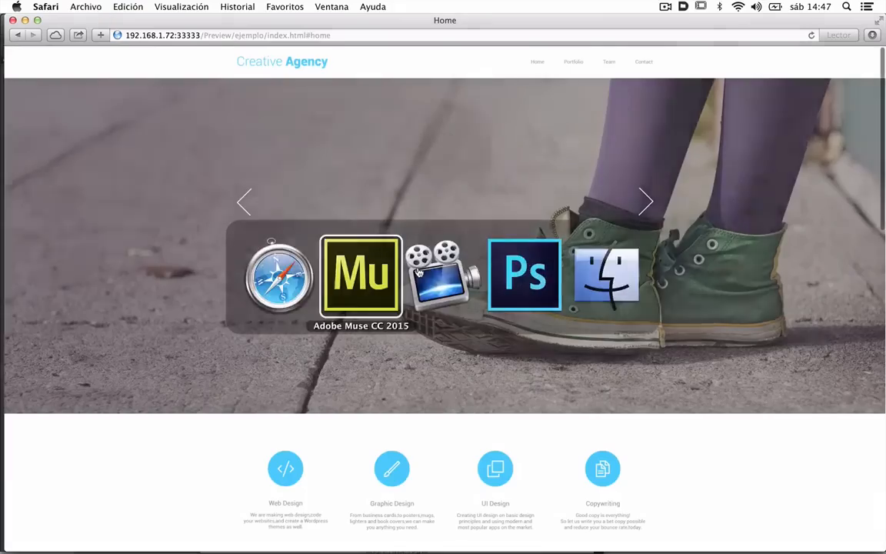
key(Escape)
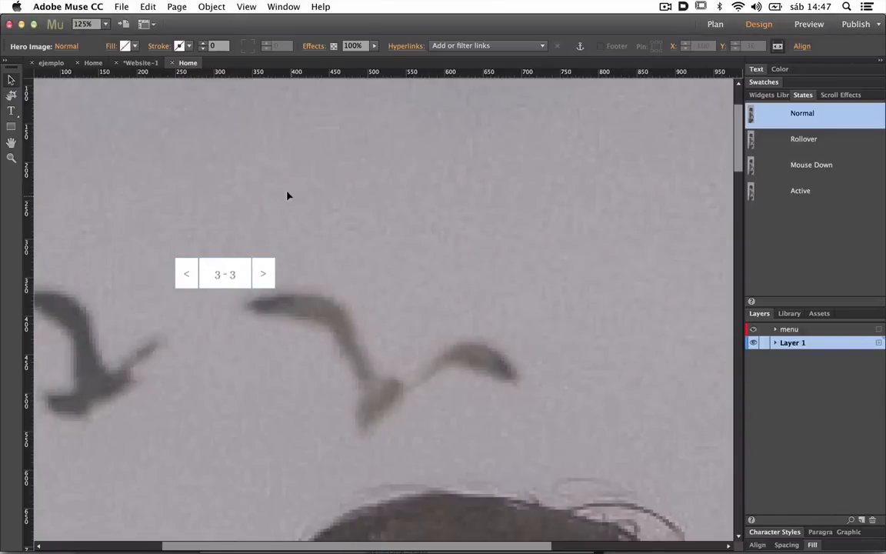
key(super+minus)
key(super+minus)
key(super+minus)
key(super+minus)
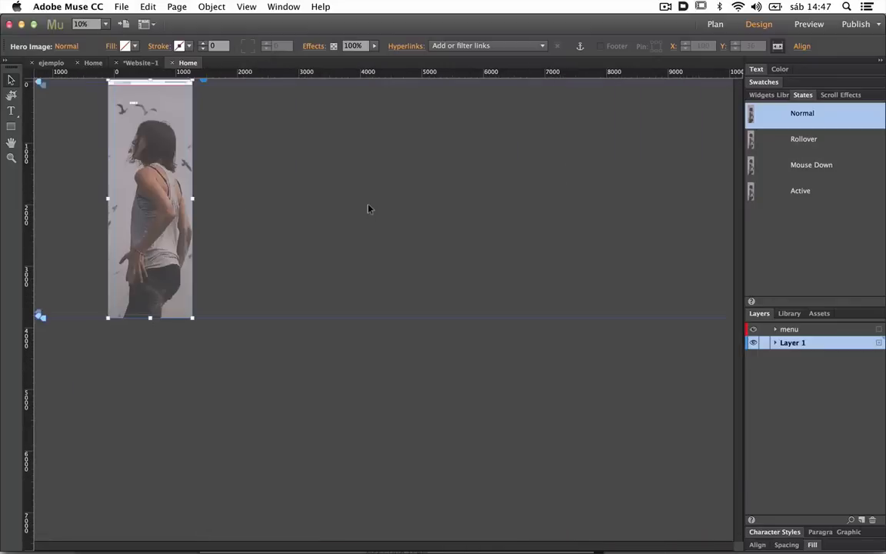
Step: Turn off the slideshow's Full Screen layout and move its hero image up near the page header
click(199, 80)
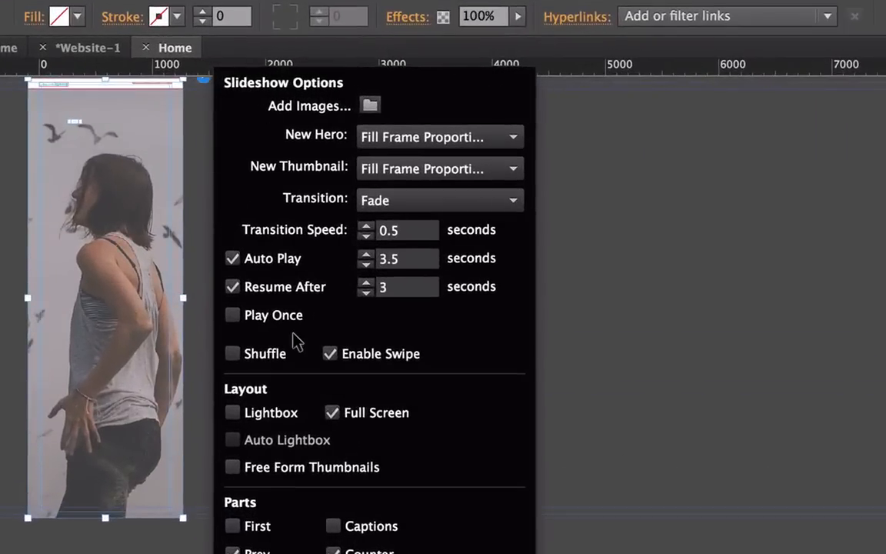
click(331, 413)
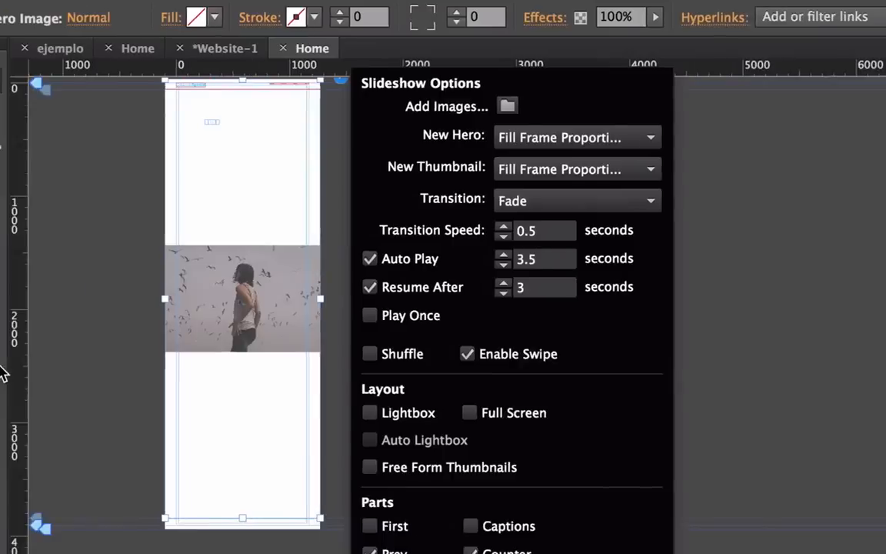
drag(242, 303, 245, 166)
click(368, 163)
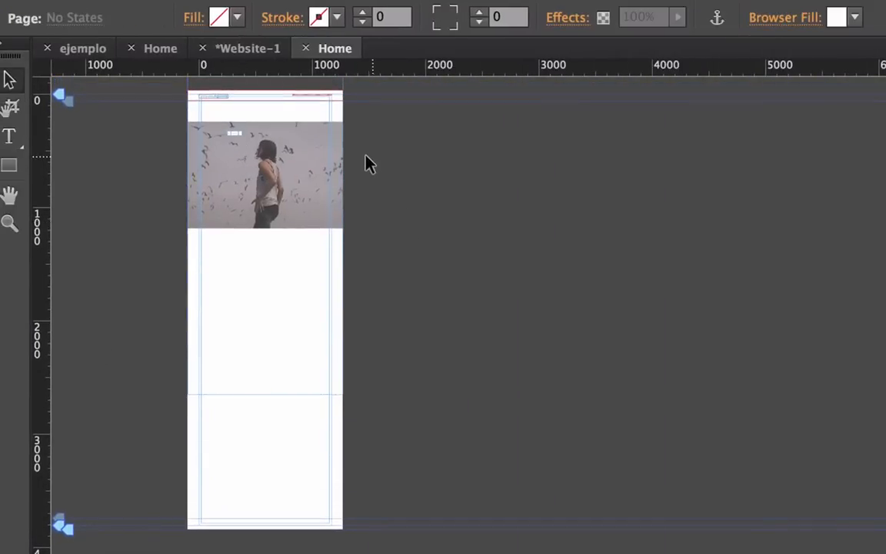
Step: Select the whole existing slideshow below the page header and delete it
key(z)
drag(158, 83, 350, 225)
click(490, 273)
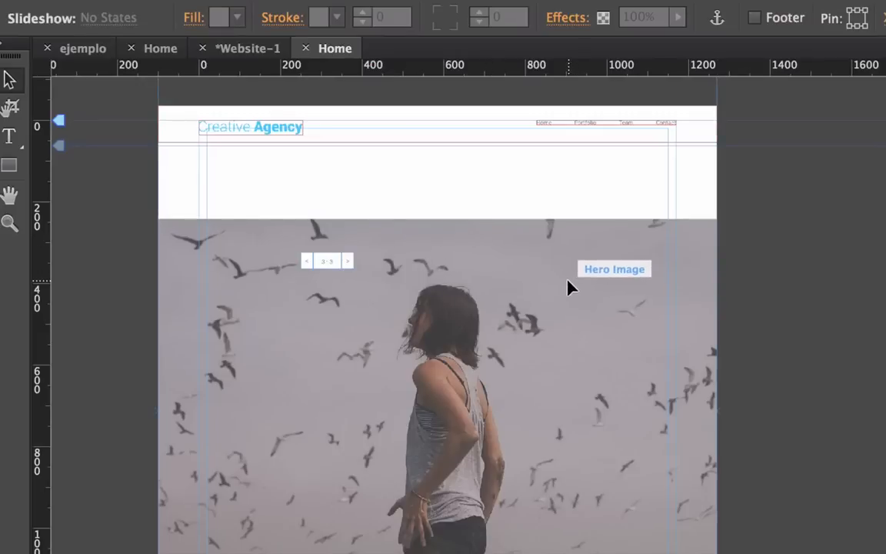
key(Delete)
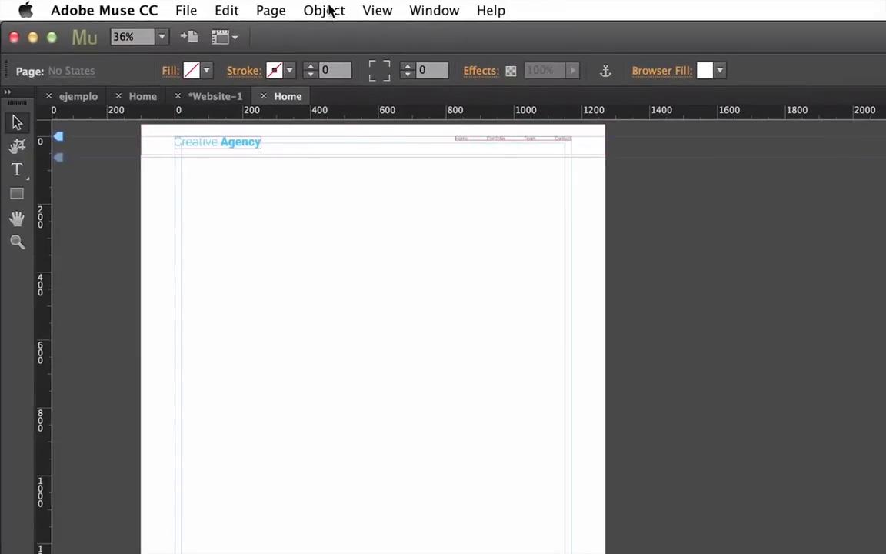
Step: Insert a Basic slideshow widget and place it below the header at about X 255, Y 237
click(324, 10)
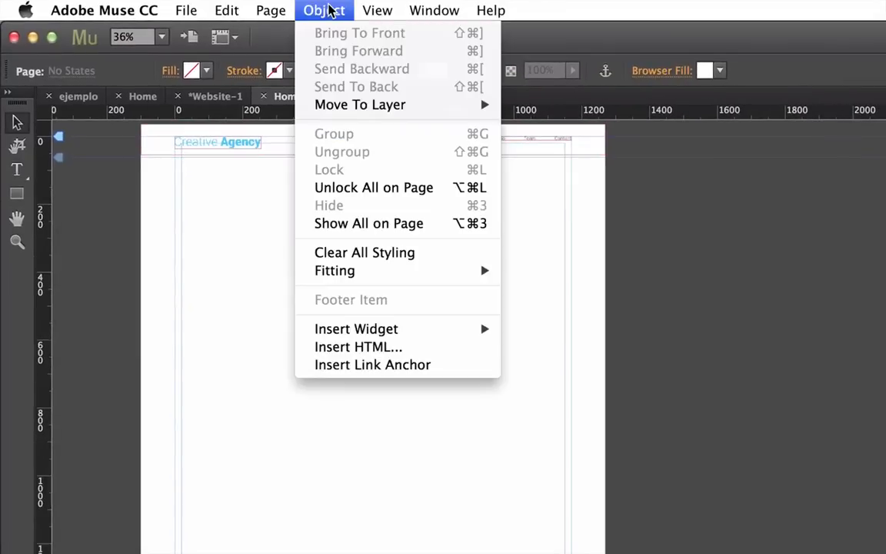
mouse_move(439, 328)
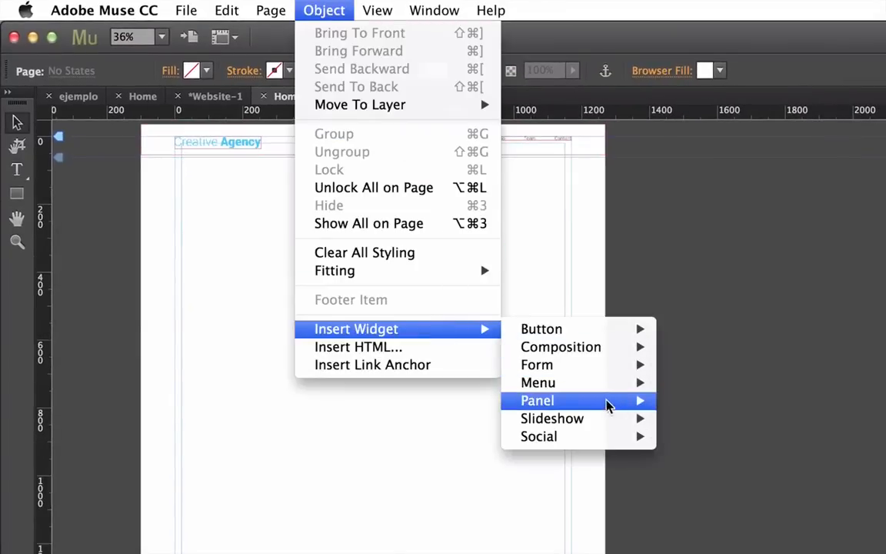
mouse_move(613, 419)
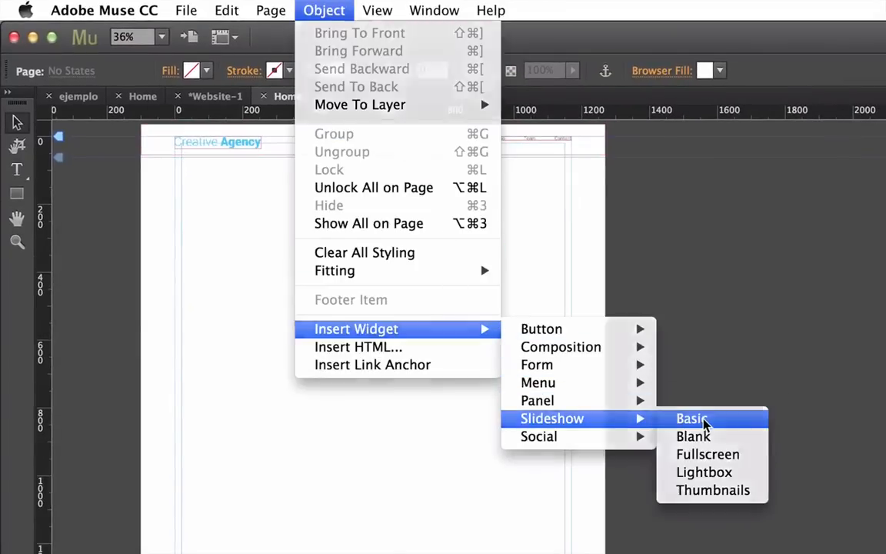
click(702, 422)
click(336, 286)
drag(432, 303, 357, 233)
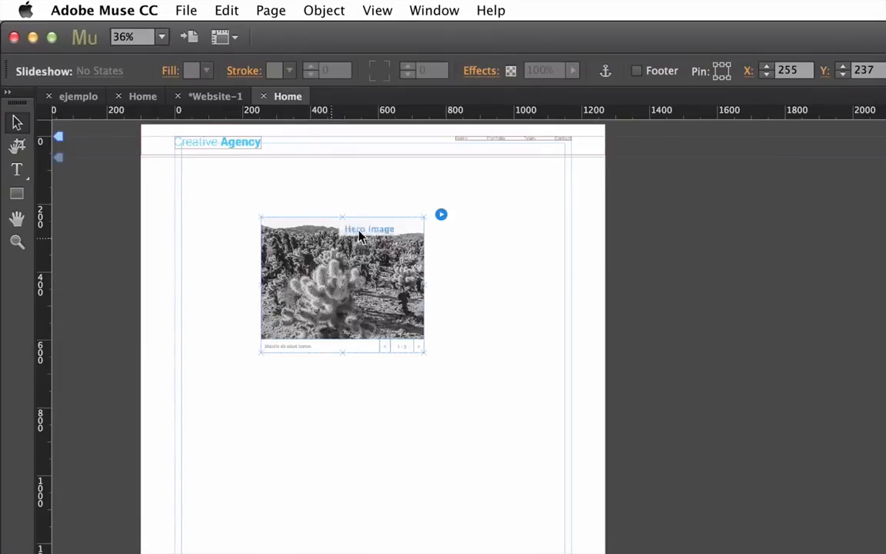
Step: Add the three image files to the new slideshow and close its options
click(442, 216)
click(579, 239)
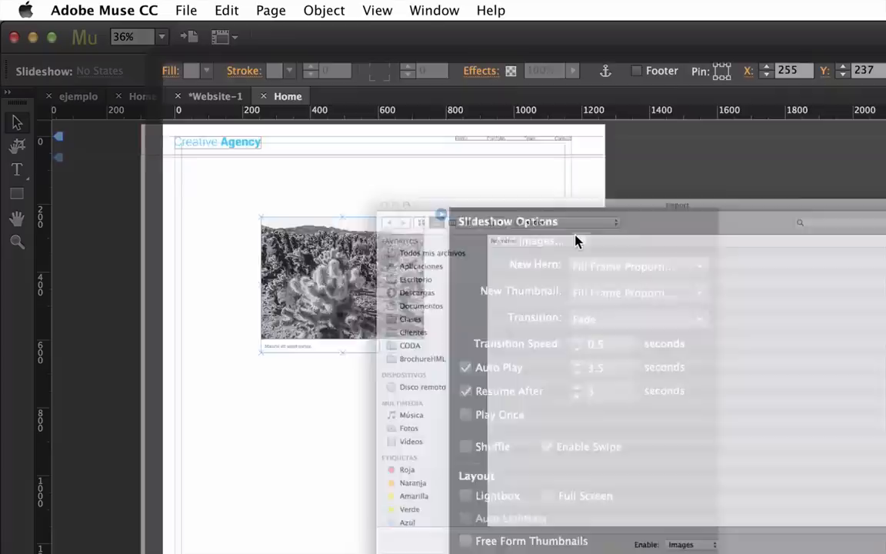
key(shift+Down)
key(shift+Down)
key(Return)
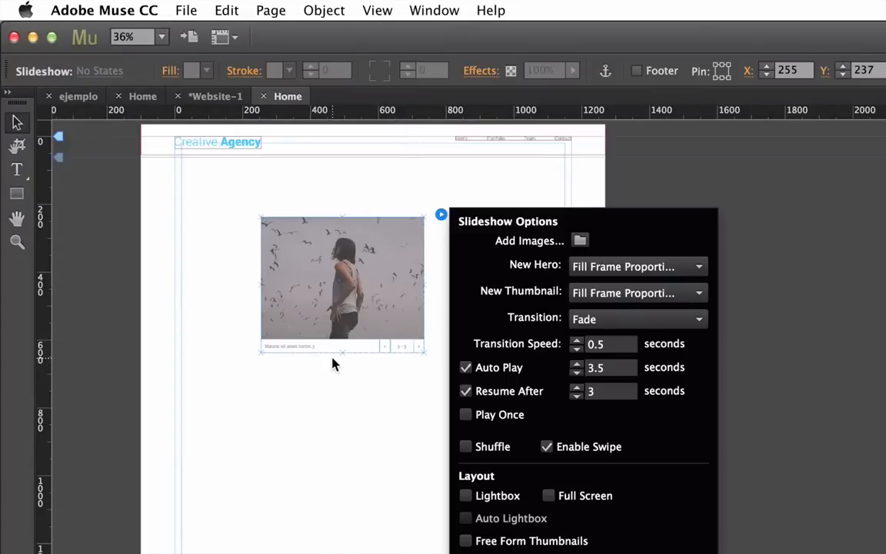
click(340, 375)
Step: Delete the slideshow's caption and its slide counter, keeping only the previous and next arrows below the image
key(super+=)
key(super+=)
scroll(341, 375, up, 5)
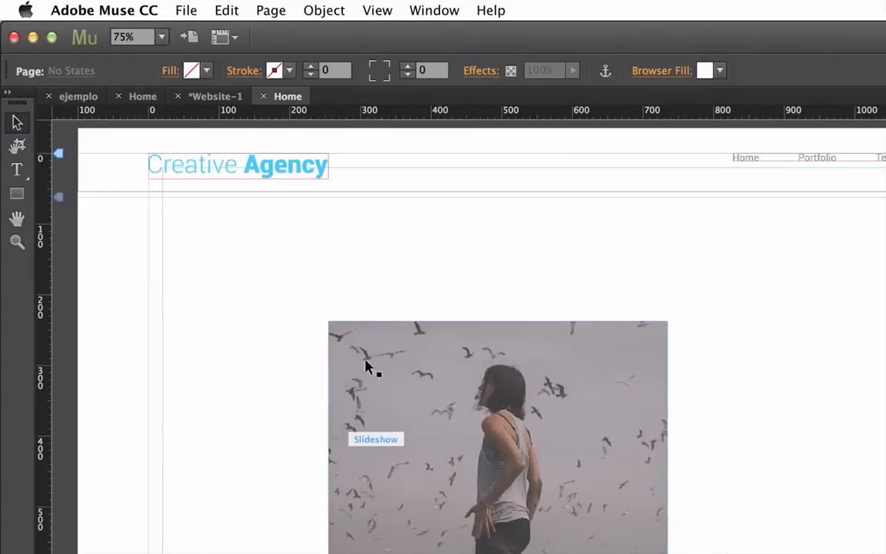
scroll(452, 452, down, 3)
click(450, 450)
click(449, 450)
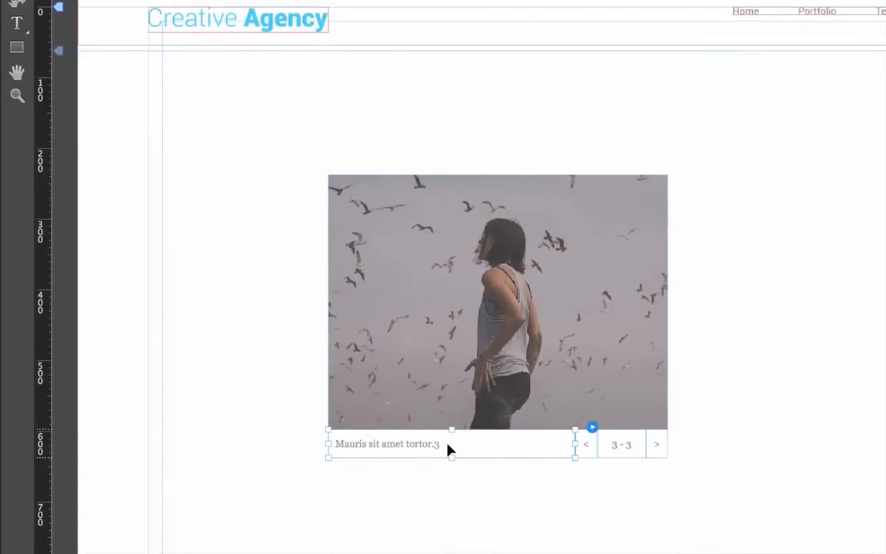
key(Delete)
click(620, 445)
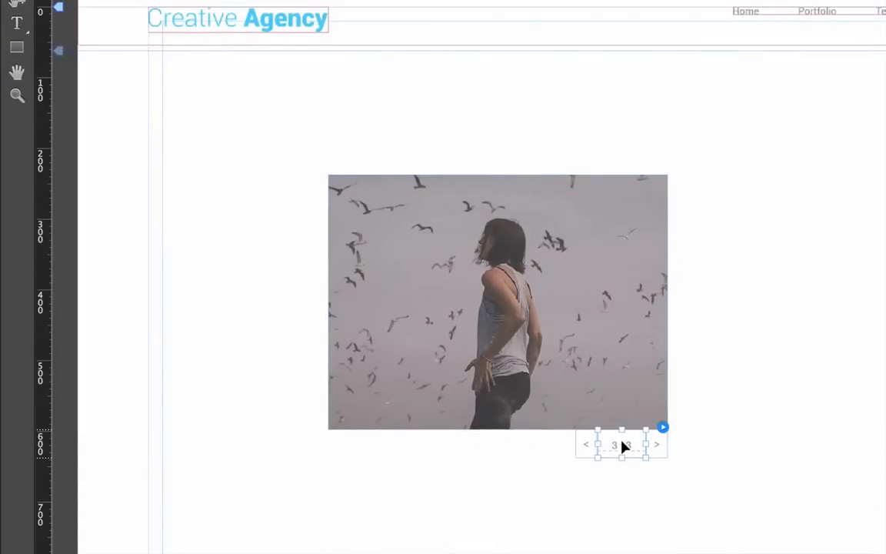
key(Delete)
Step: Move the slideshow's hero image up to about Y 178, leaving the arrows in place
key(super+minus)
key(super+minus)
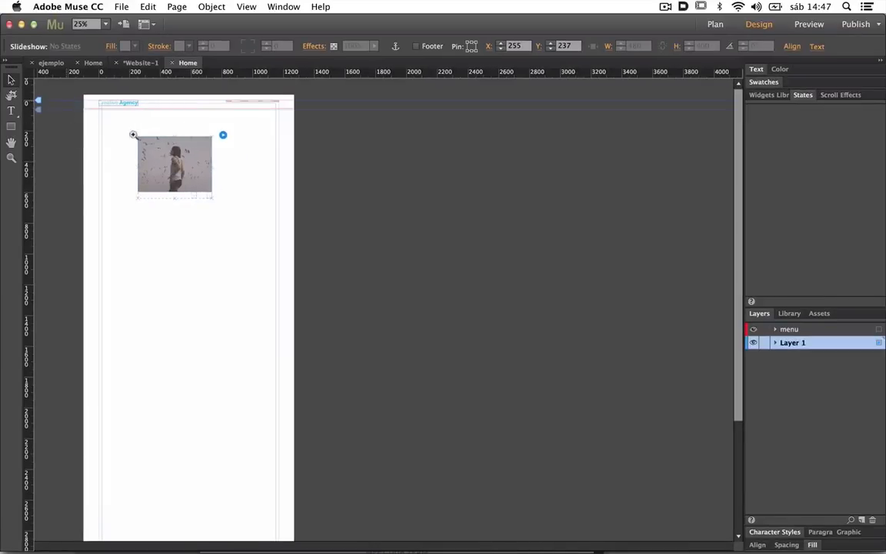
drag(65, 103, 405, 263)
click(246, 190)
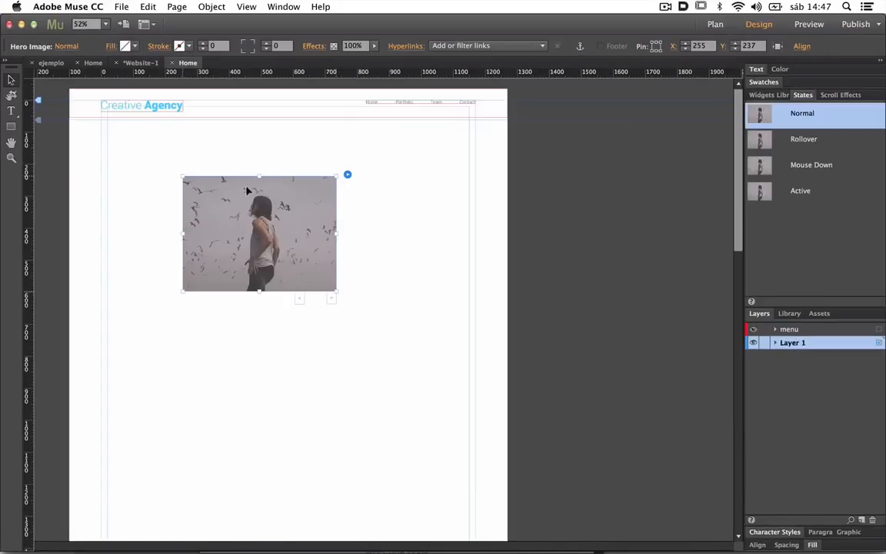
drag(246, 190, 244, 171)
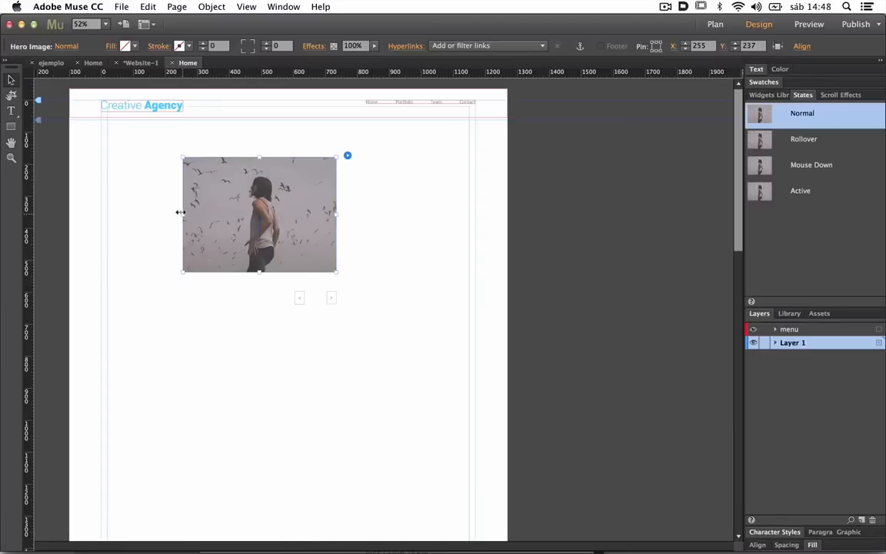
Step: Stretch the hero image on both sides to 100% browser width and deselect it
drag(182, 213, 64, 218)
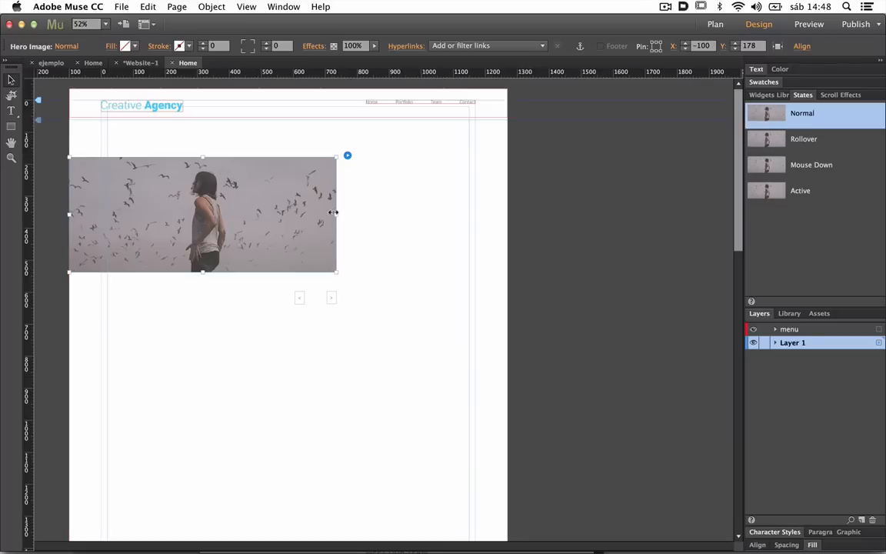
drag(333, 212, 505, 225)
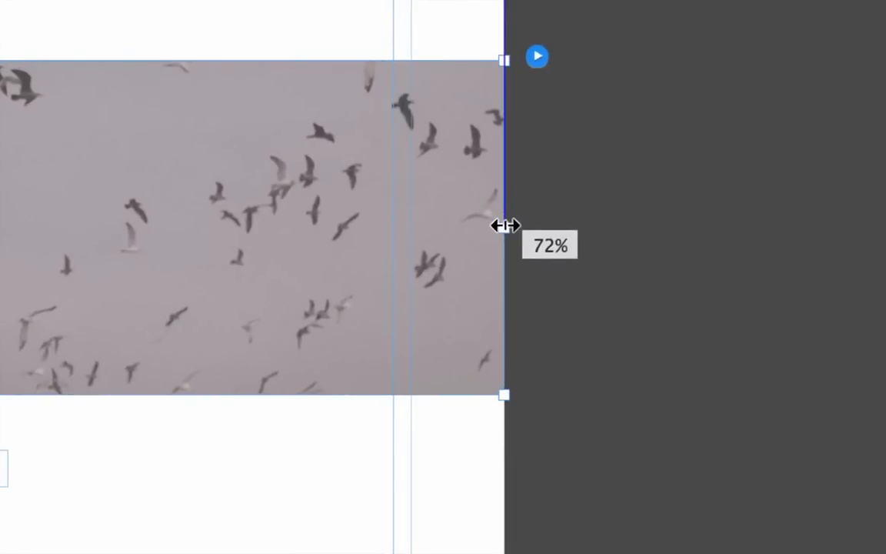
mouse_move(505, 226)
mouse_down()
mouse_move(518, 213)
mouse_move(603, 213)
mouse_move(504, 214)
mouse_up()
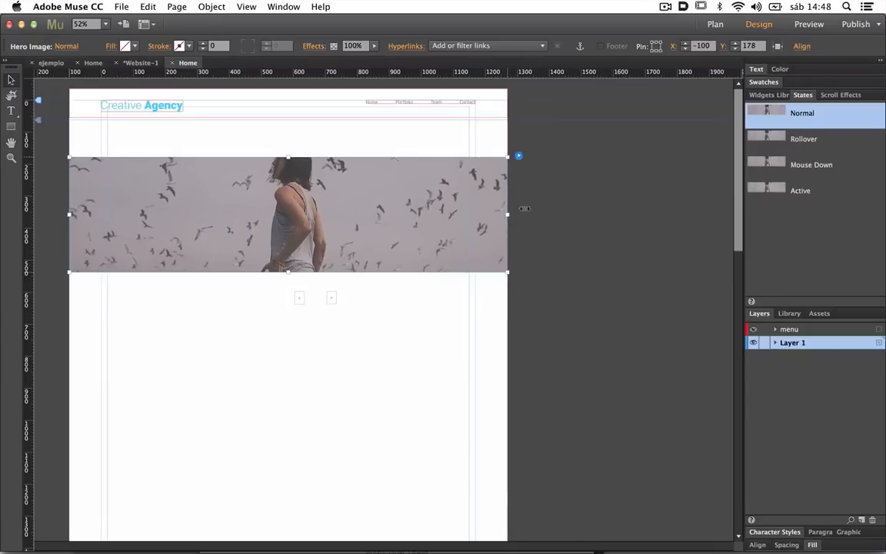
click(561, 203)
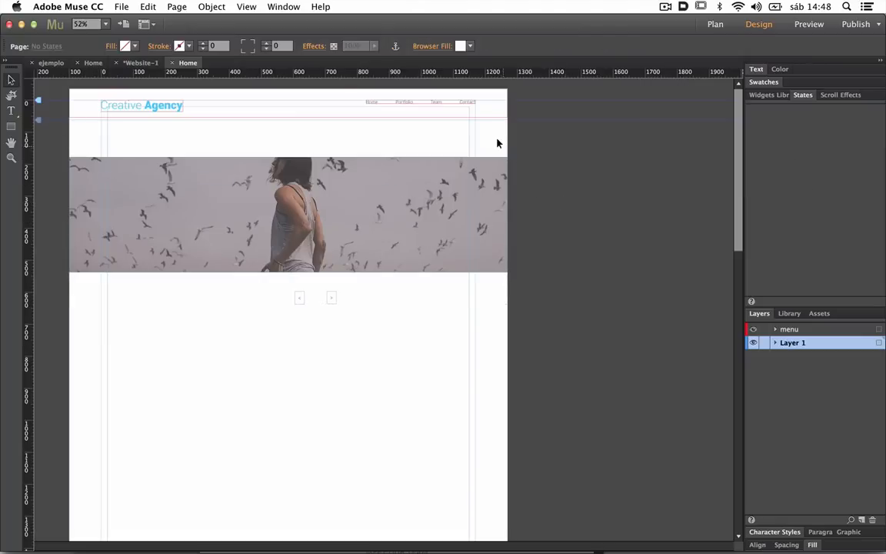
Step: Preview the full-width slideshow in the browser at a reduced zoom, close the preview tab, and return to Adobe Muse
key(super+shift+e)
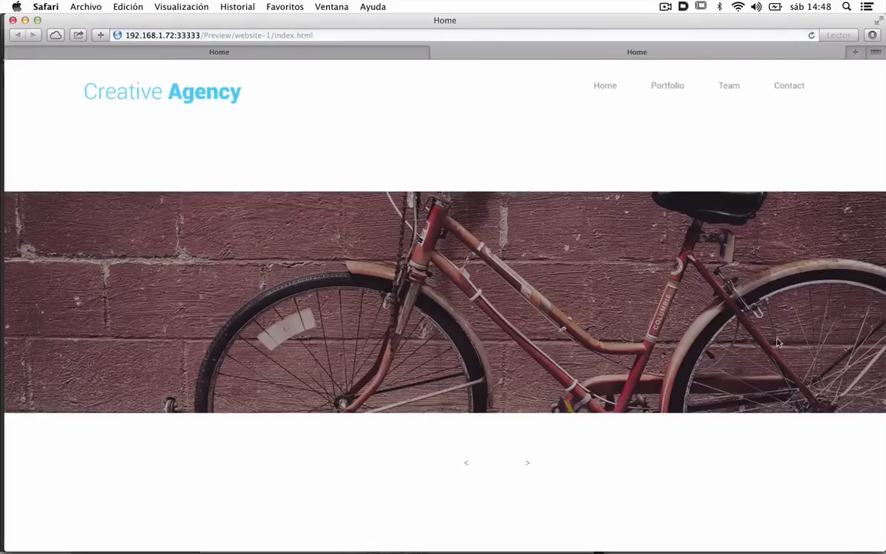
key(super+minus)
key(super+minus)
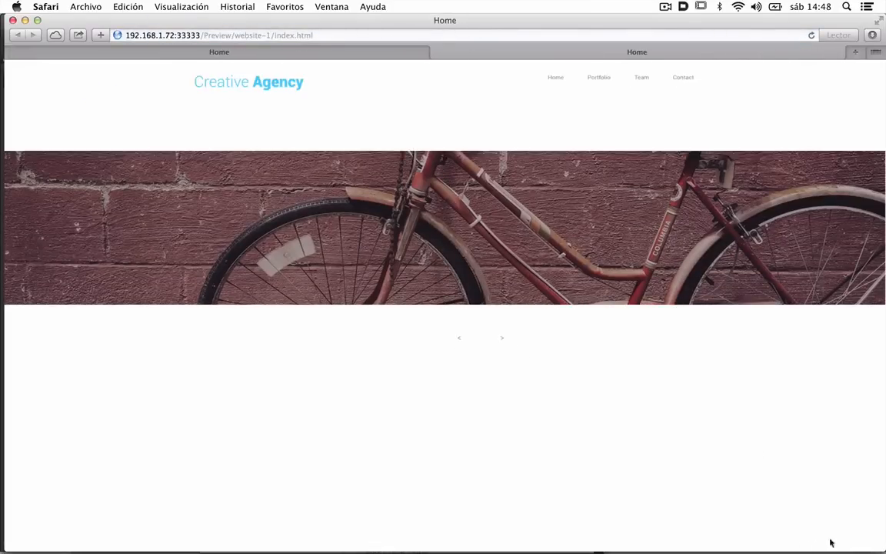
mouse_move(881, 549)
mouse_down()
mouse_move(627, 473)
mouse_move(424, 463)
mouse_move(734, 506)
mouse_move(696, 481)
mouse_move(832, 539)
mouse_move(883, 550)
mouse_up()
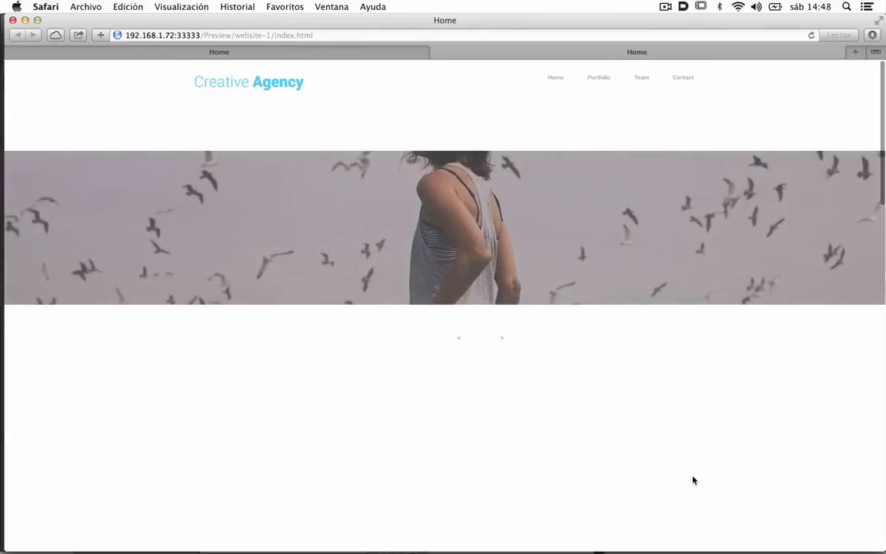
key(super+w)
key(super+Tab)
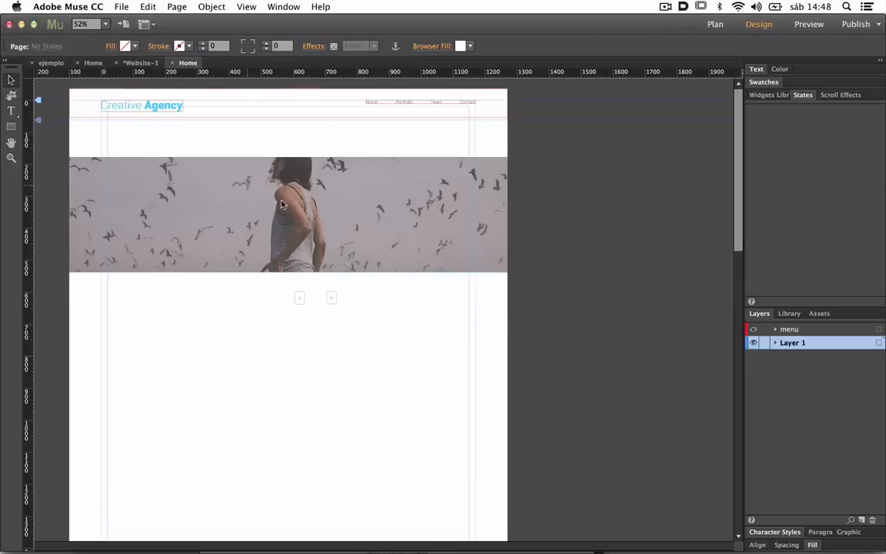
Step: Select the slideshow's hero image and extend it downward to a height of about 769
click(284, 231)
click(284, 246)
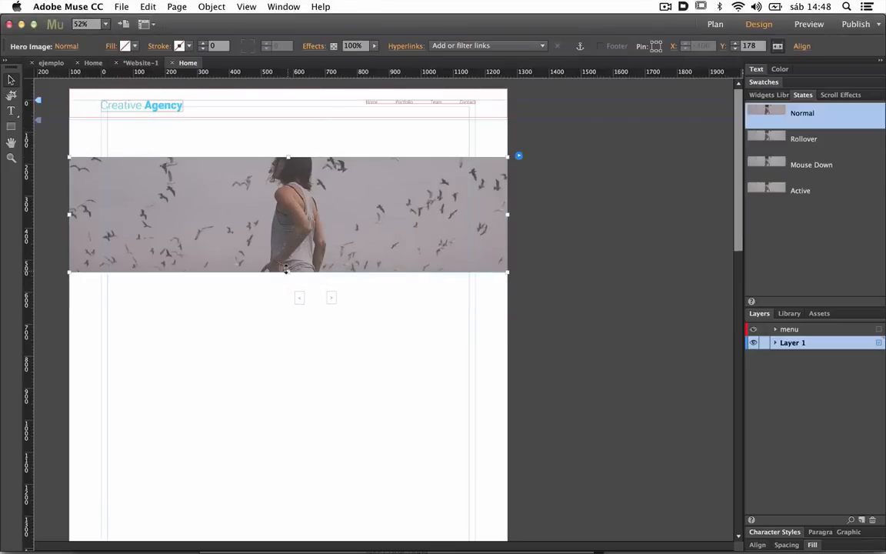
drag(286, 270, 287, 403)
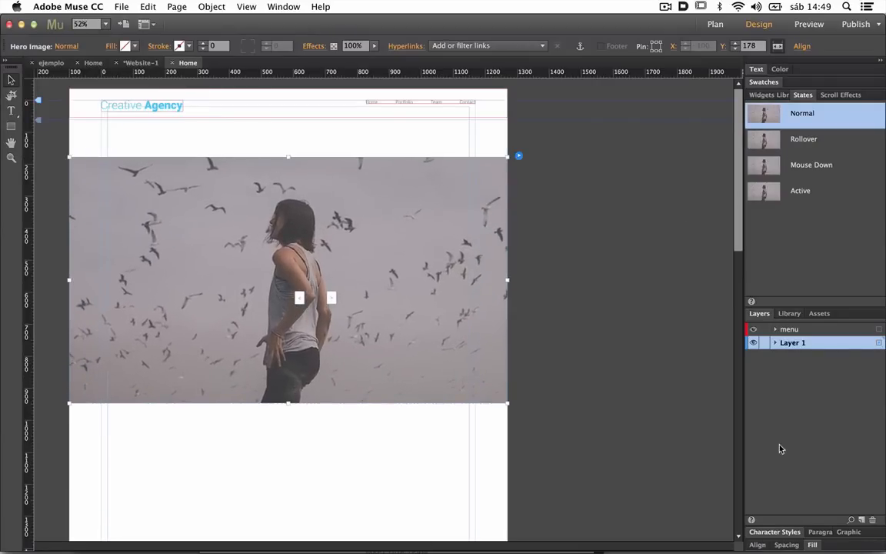
Step: Open the Transform settings for the hero image and increase its height in single-unit increments
click(295, 6)
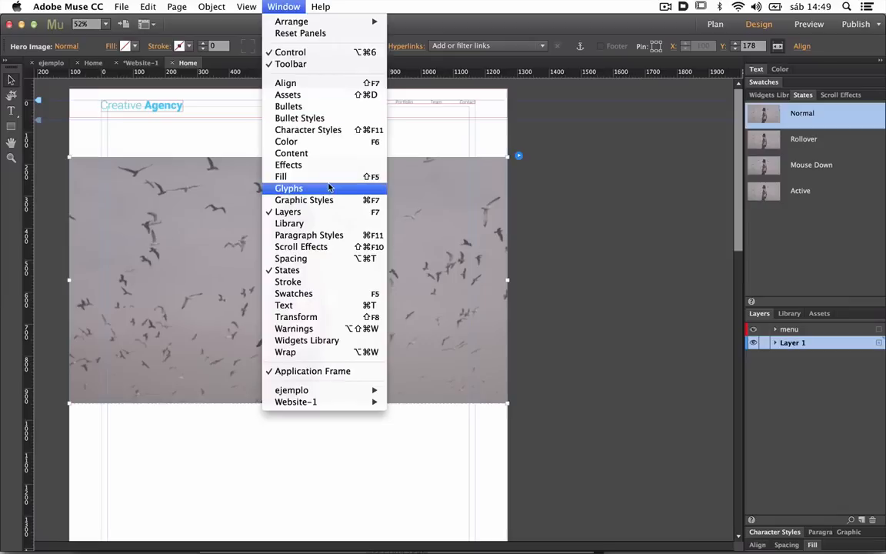
click(363, 317)
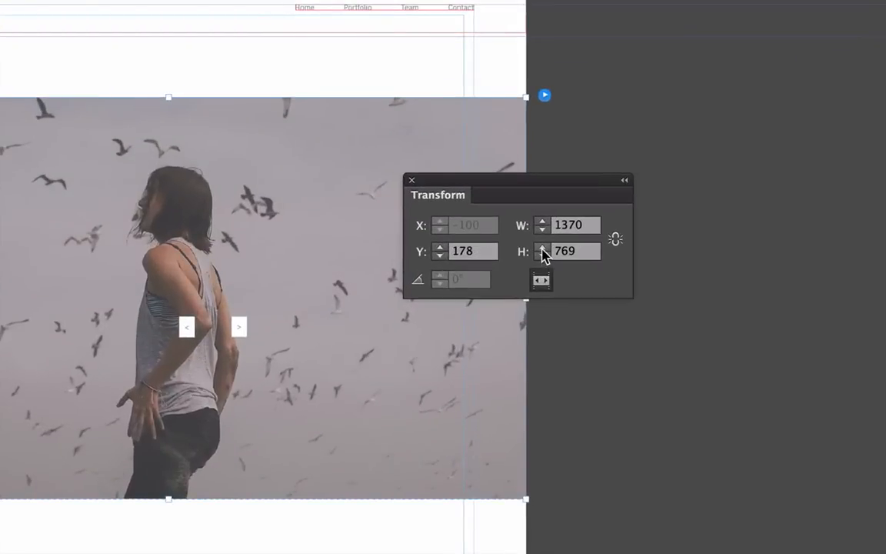
click(542, 248)
click(542, 248)
click(543, 249)
click(542, 249)
click(542, 248)
click(542, 249)
click(542, 249)
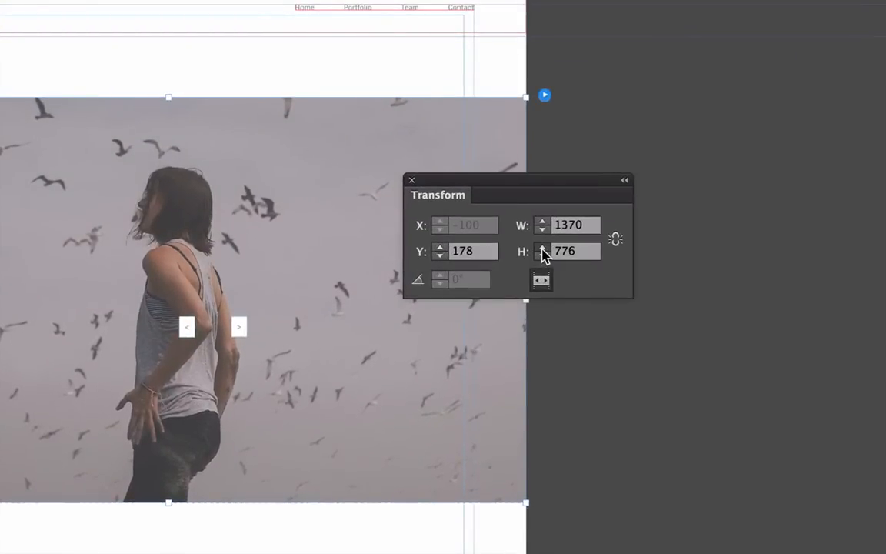
click(542, 249)
click(542, 249)
click(542, 248)
click(542, 248)
click(542, 248)
click(542, 249)
click(542, 249)
click(542, 248)
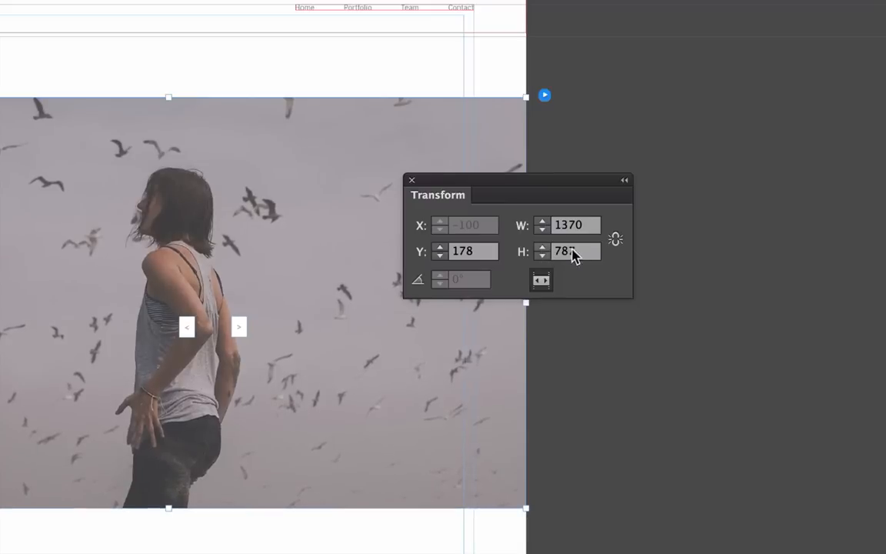
Step: Set the hero image's height to 942, move the Transform window off the image, and deselect
click(575, 256)
text(9)
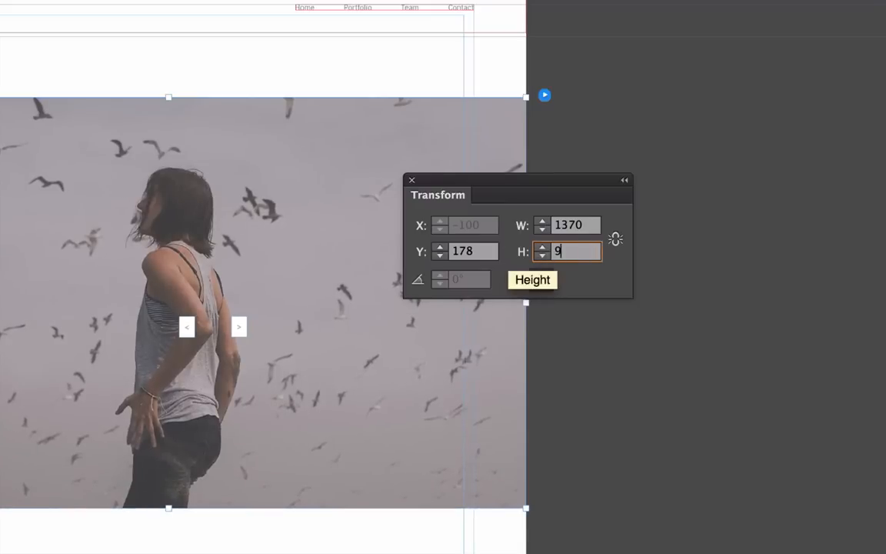
text(42)
key(Return)
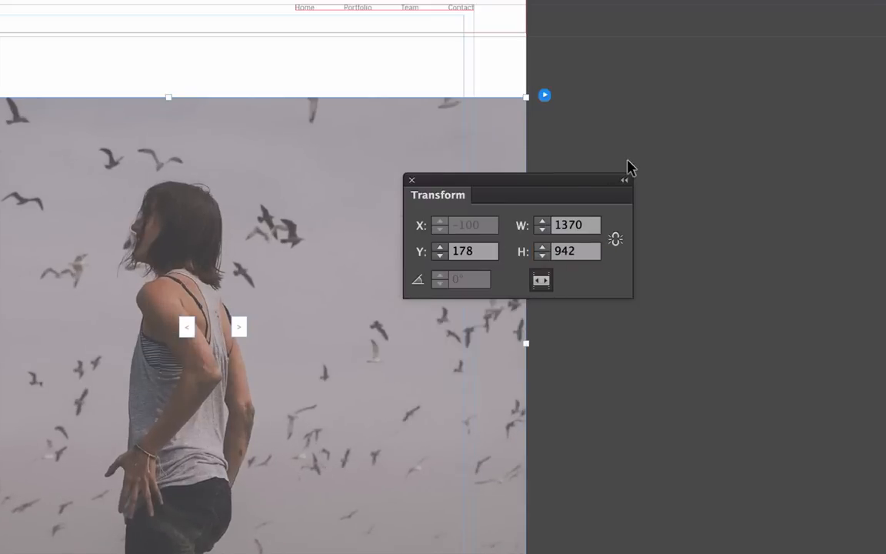
drag(567, 186, 737, 170)
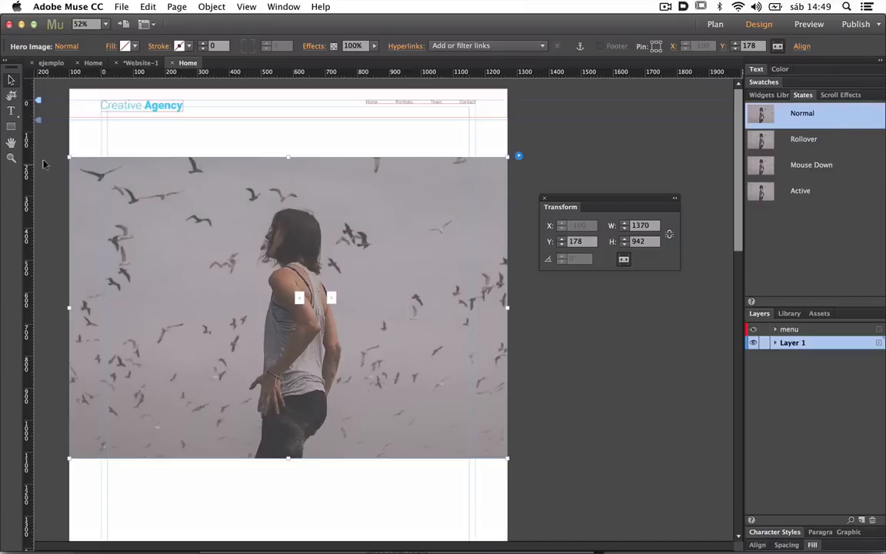
click(44, 164)
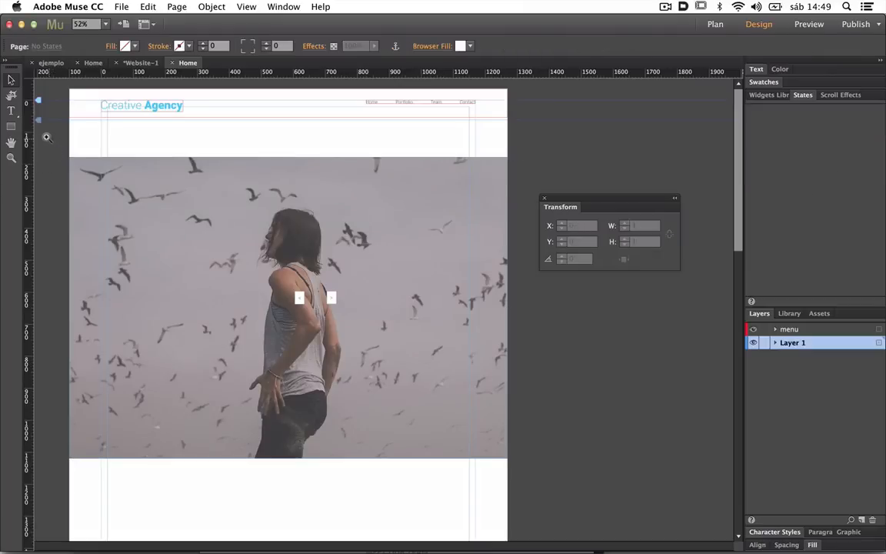
Step: Move the slideshow's previous arrow toward the hero image's left side, to about X 150, Y 557
drag(47, 138, 568, 485)
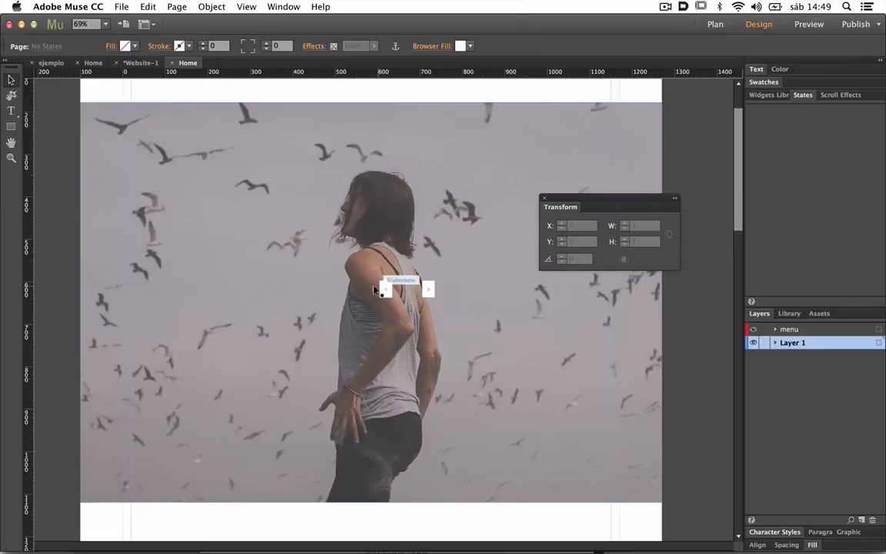
click(386, 290)
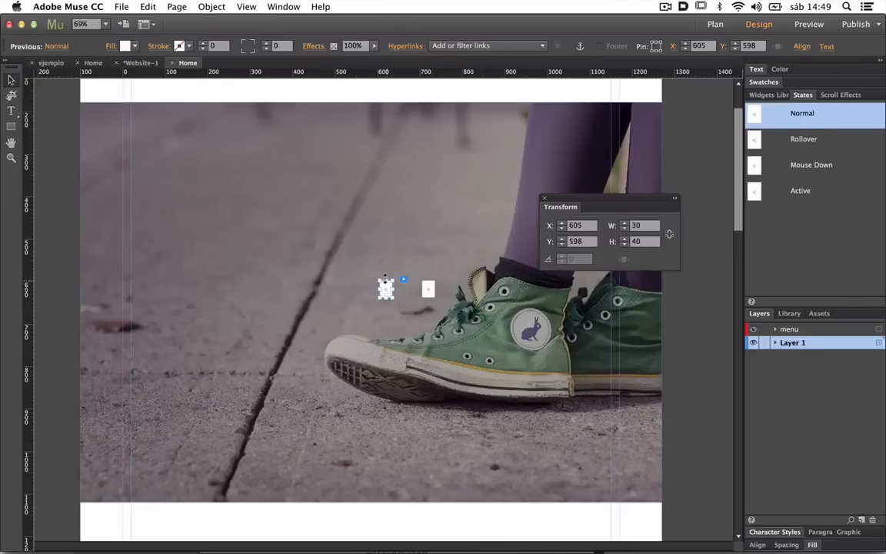
click(383, 284)
drag(383, 284, 190, 269)
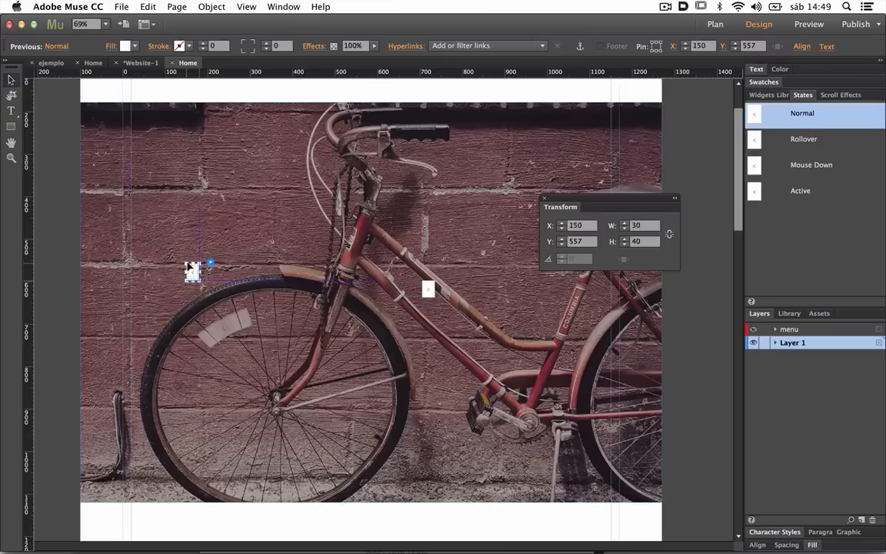
Step: Move the slideshow's next arrow to the hero image's right side, just inside the column guide, shifting the Transform window out of the way
click(428, 288)
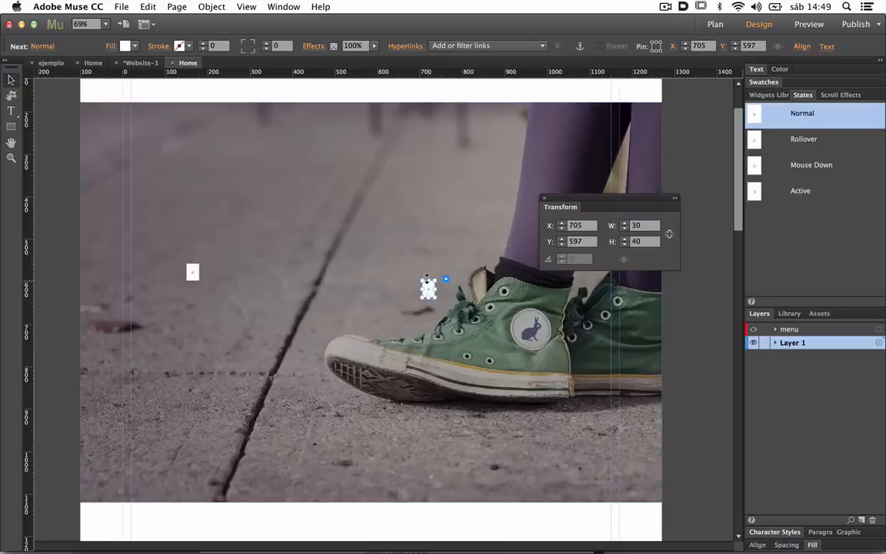
click(428, 286)
drag(427, 286, 565, 458)
drag(600, 537, 527, 262)
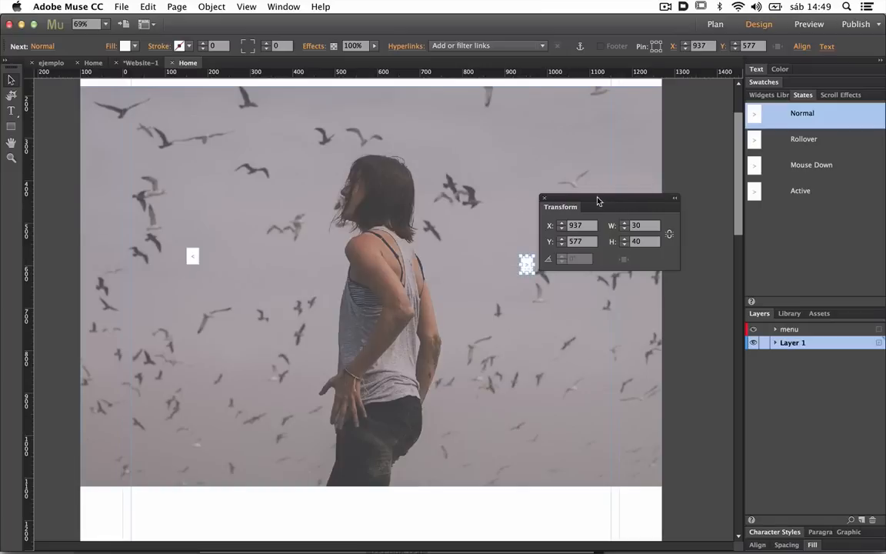
drag(599, 200, 690, 200)
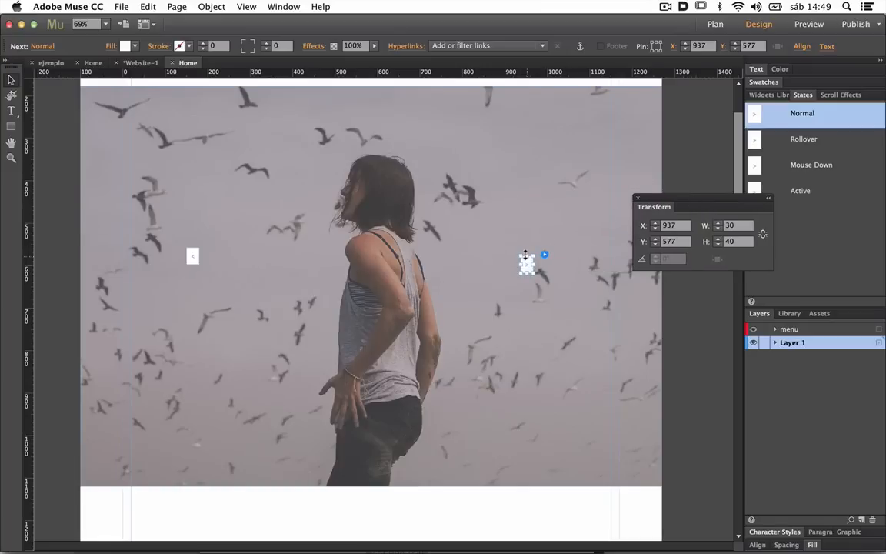
drag(528, 262, 606, 263)
Step: Move the previous arrow beside the left column guide at X 30 and set its fill to none
click(197, 229)
click(193, 254)
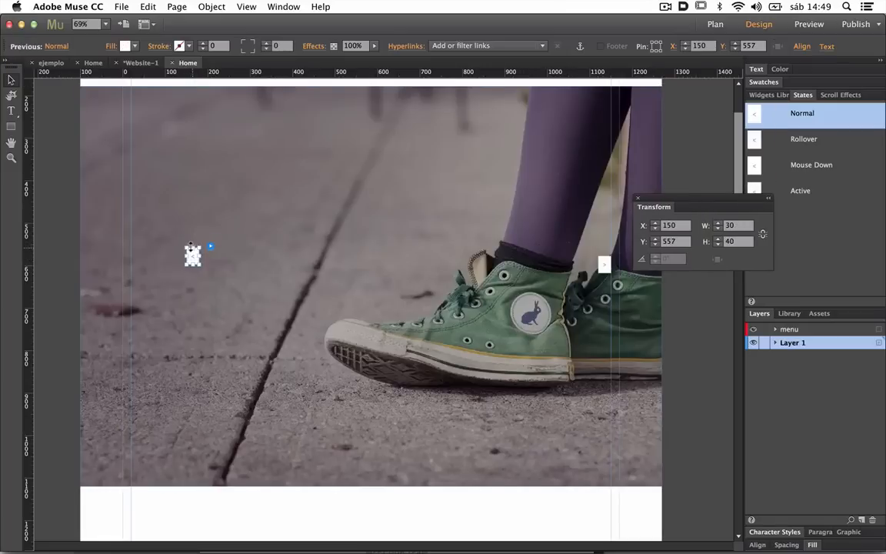
drag(189, 251, 137, 252)
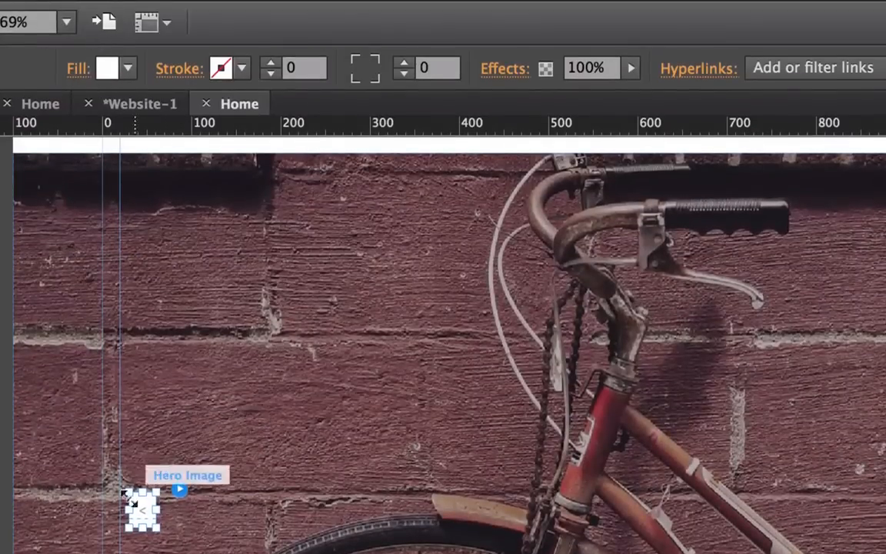
click(128, 69)
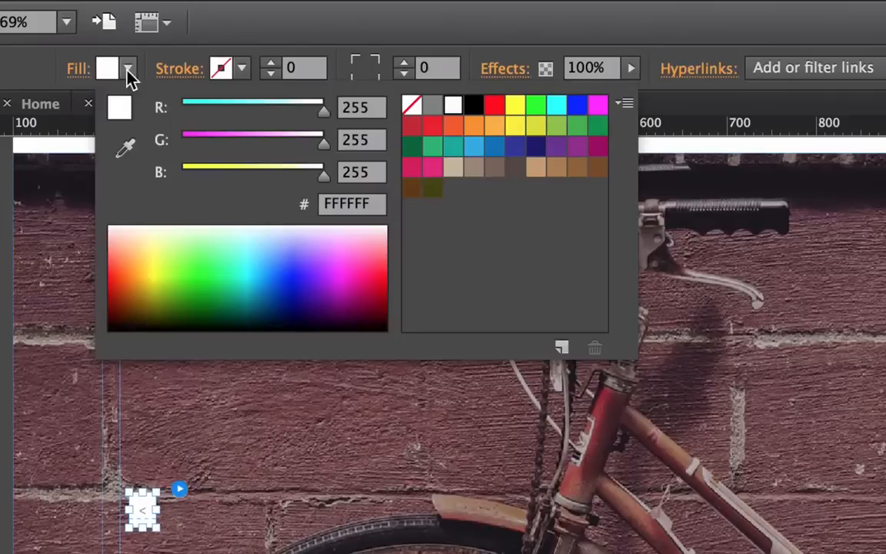
click(411, 105)
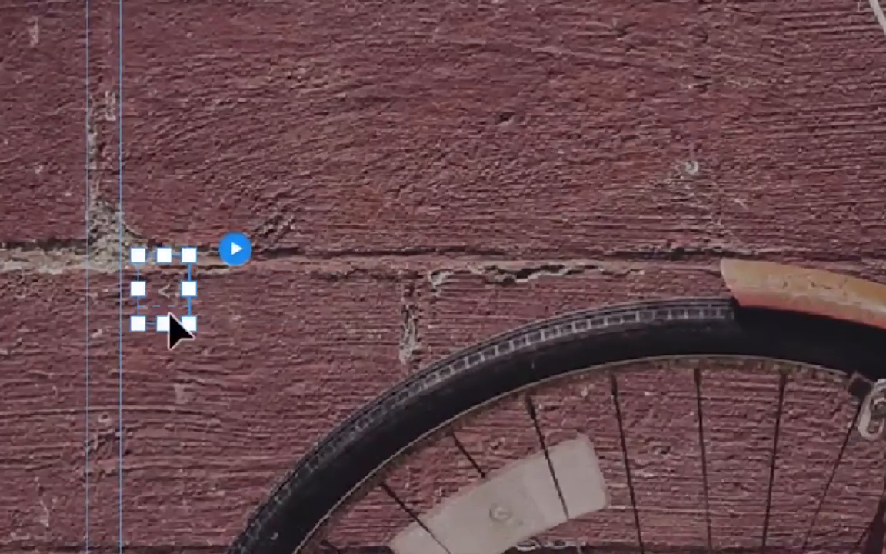
Step: Set the previous arrow's "<" text to white at size 55, deselect it, and move the Transform window aside
double_click(172, 289)
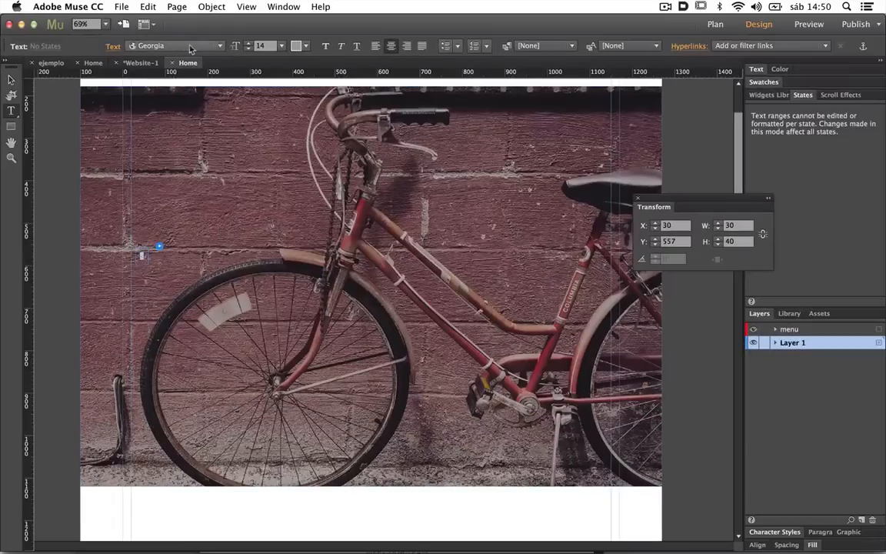
click(306, 47)
click(460, 64)
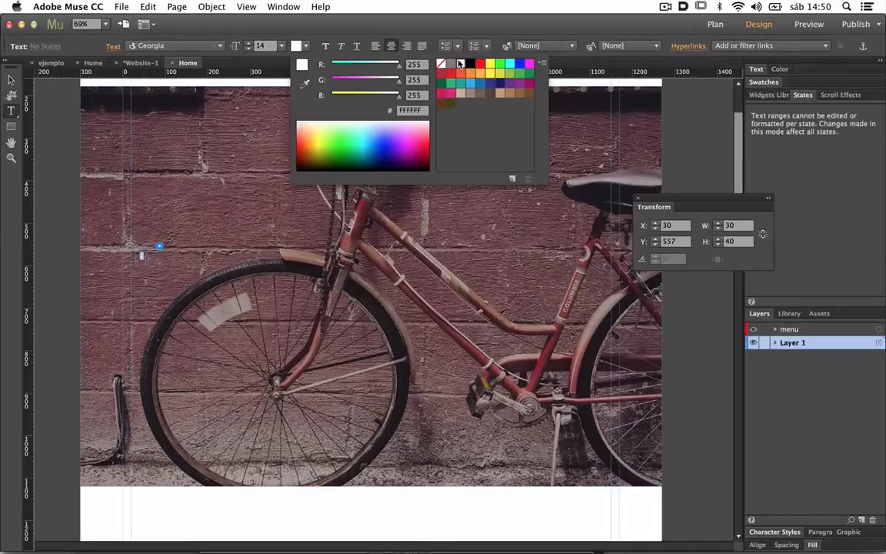
click(248, 43)
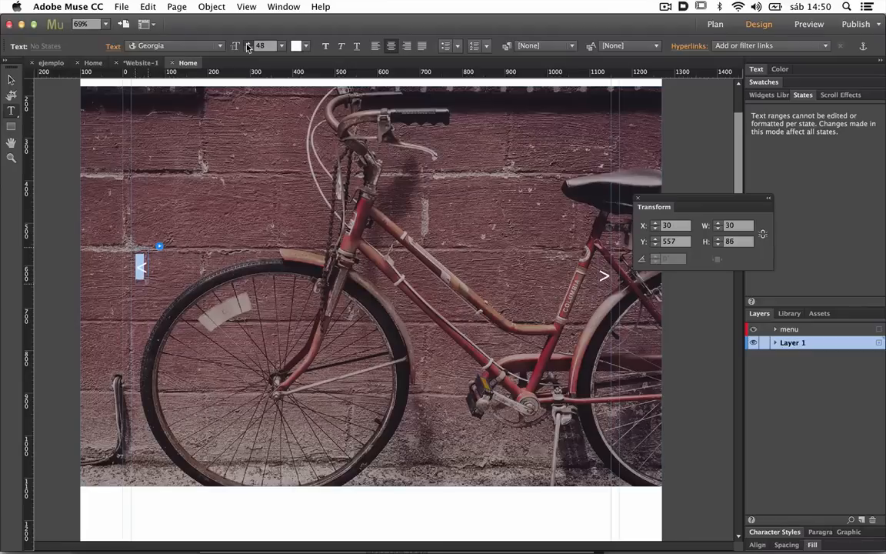
click(248, 44)
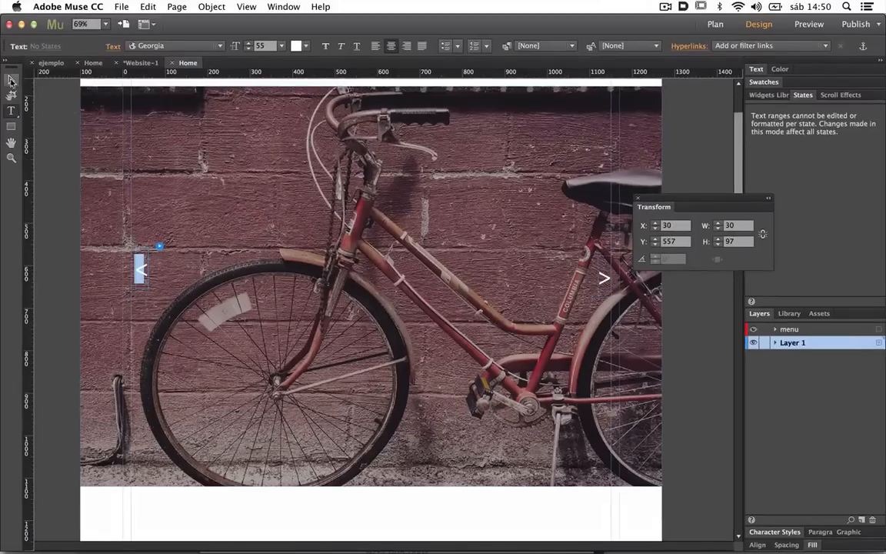
click(11, 80)
click(54, 129)
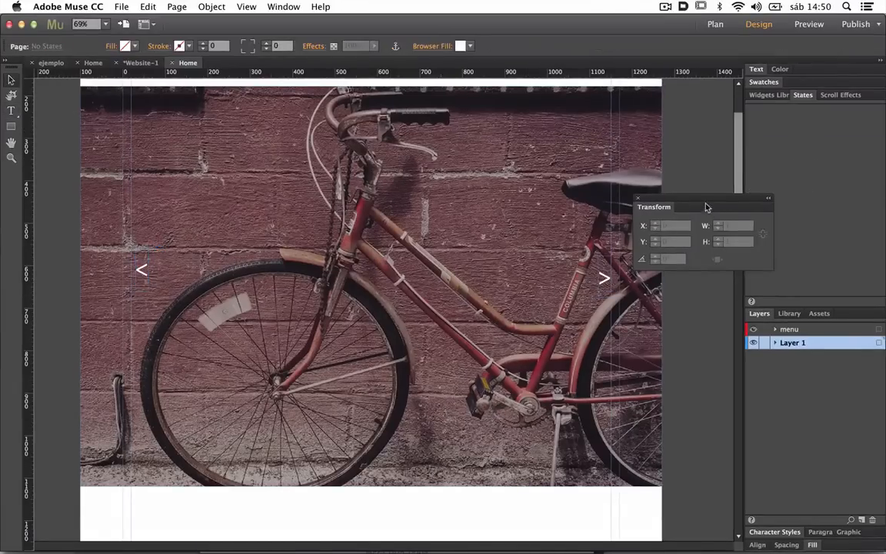
drag(702, 199, 774, 224)
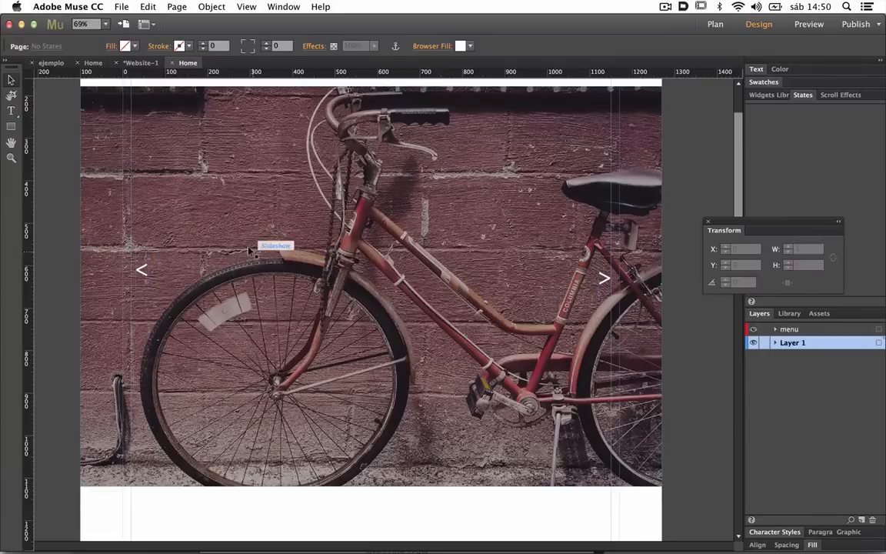
Step: Preview flecha_izq.png from the index-assets folder in Finder, return to Adobe Muse, and open the slideshow options from the previous arrow
click(140, 270)
click(140, 269)
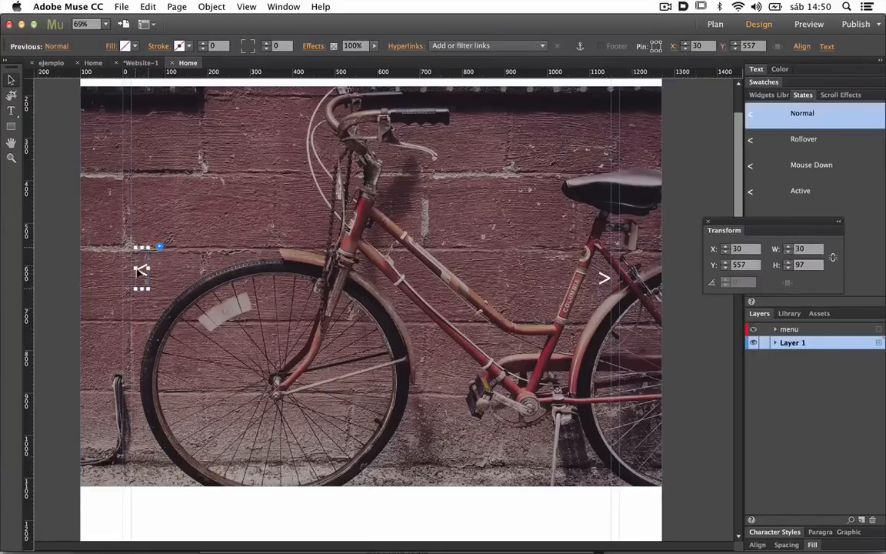
key(super+Tab)
key(super+Tab)
key(super+Tab)
key(super+Tab)
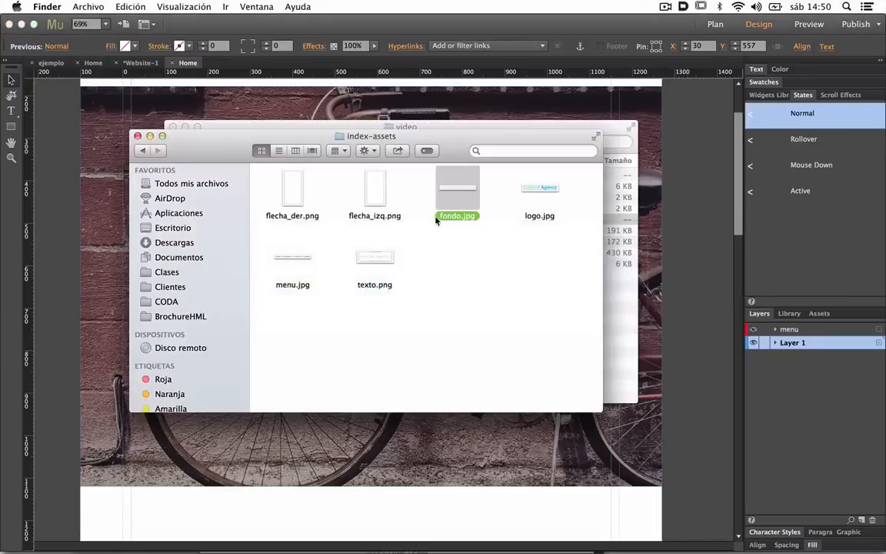
click(373, 192)
key(space)
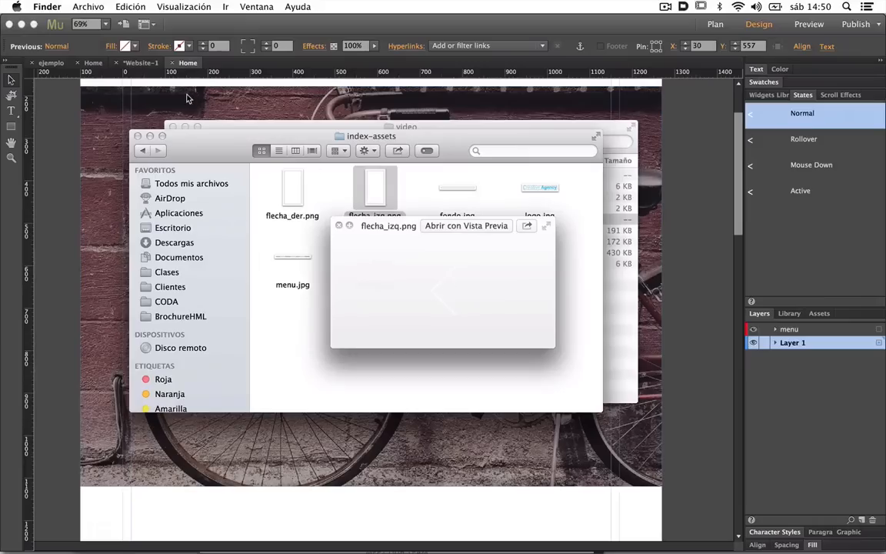
click(164, 25)
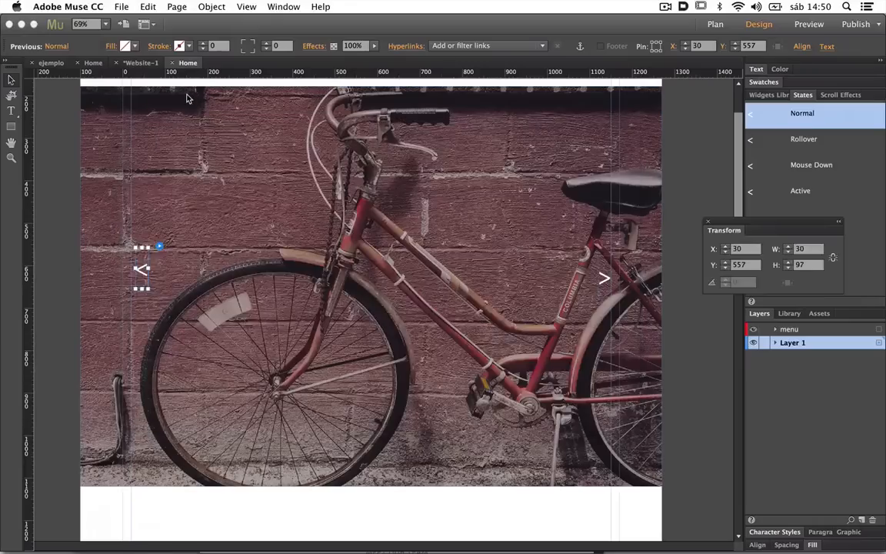
click(140, 268)
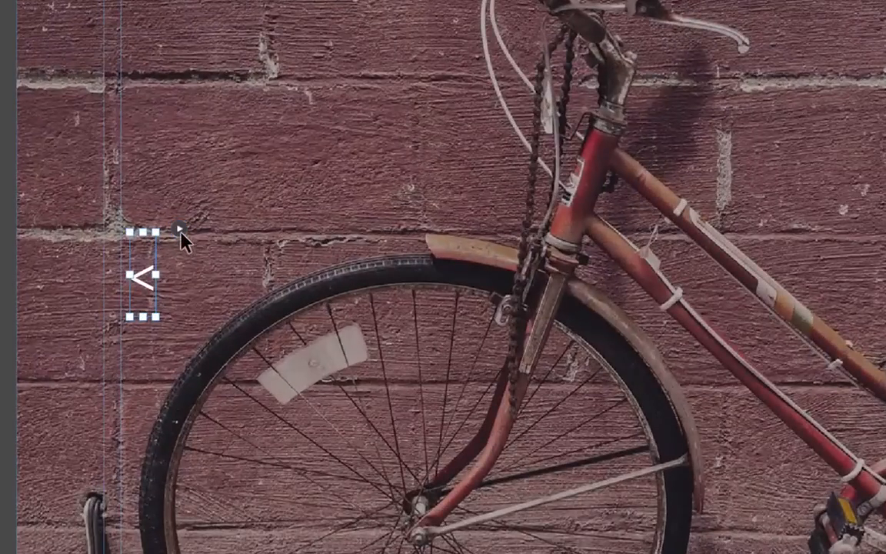
click(180, 231)
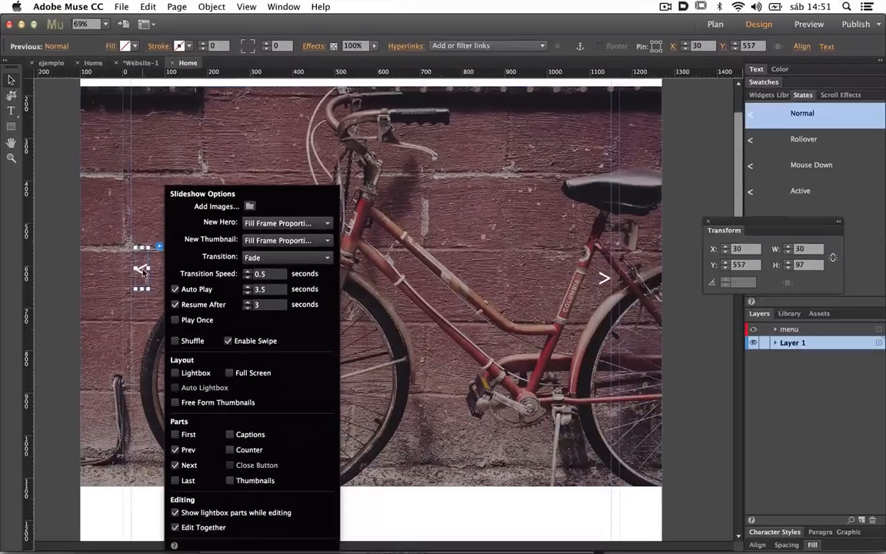
Step: Select the hero image and add flecha_izq.png as its fill image
click(94, 117)
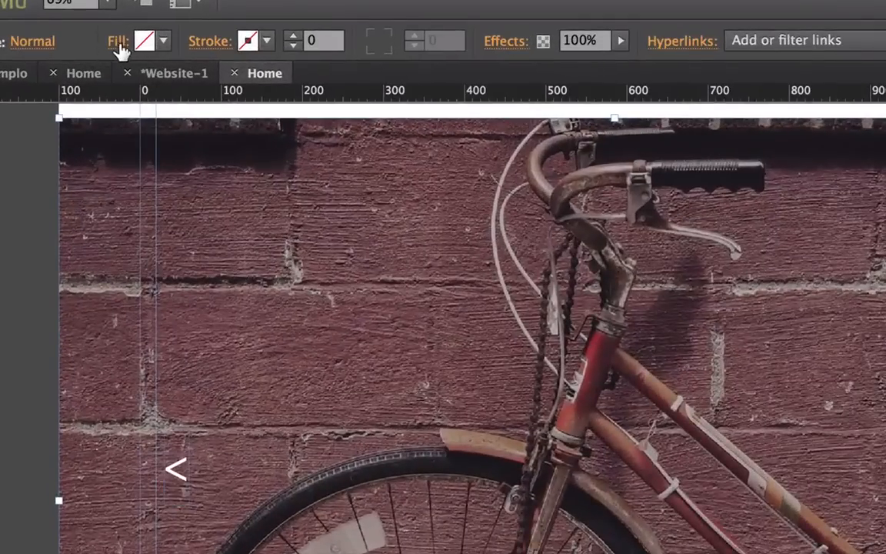
click(116, 49)
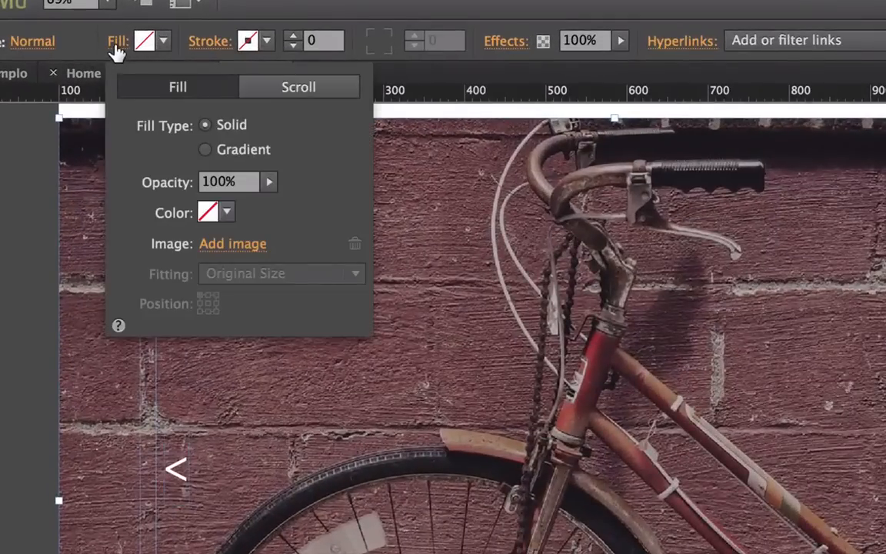
click(247, 254)
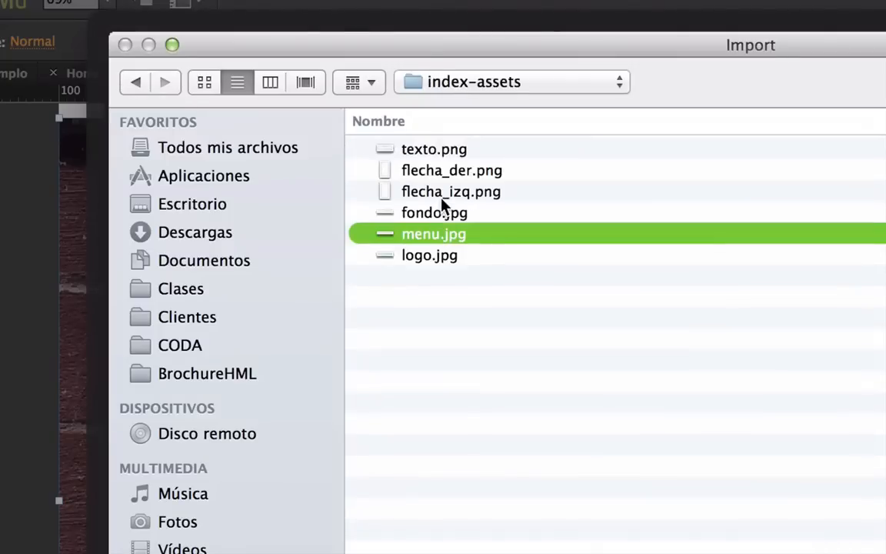
key(Up)
key(Up)
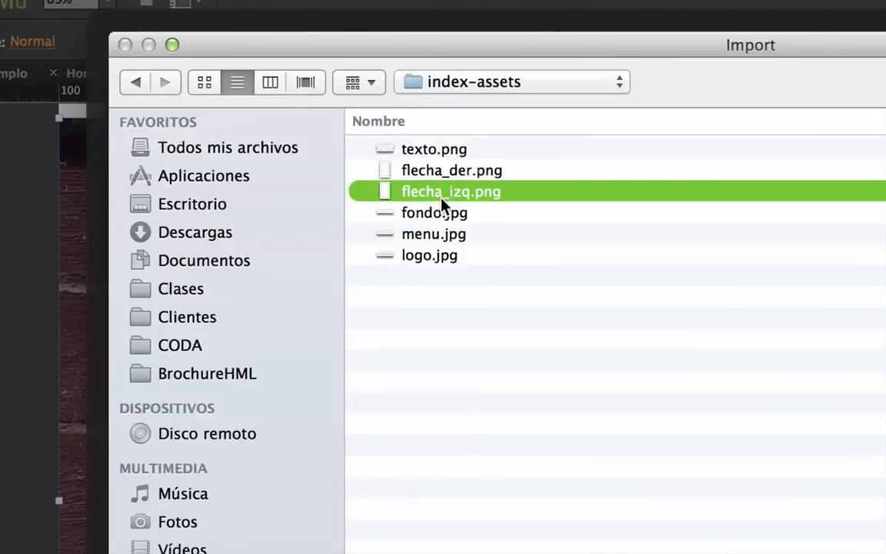
key(Return)
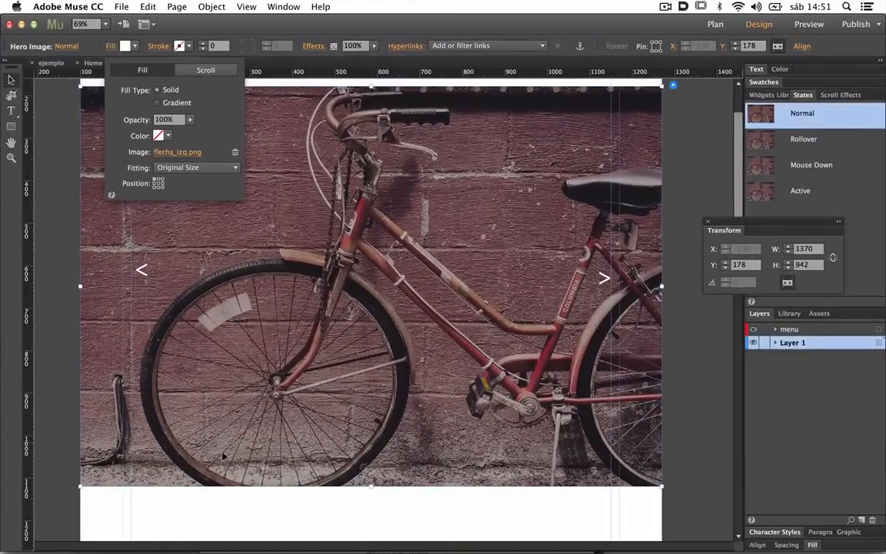
Step: Enlarge the previous arrow's box to about 127 × 170 and add flecha_izq.png as its fill image
click(141, 267)
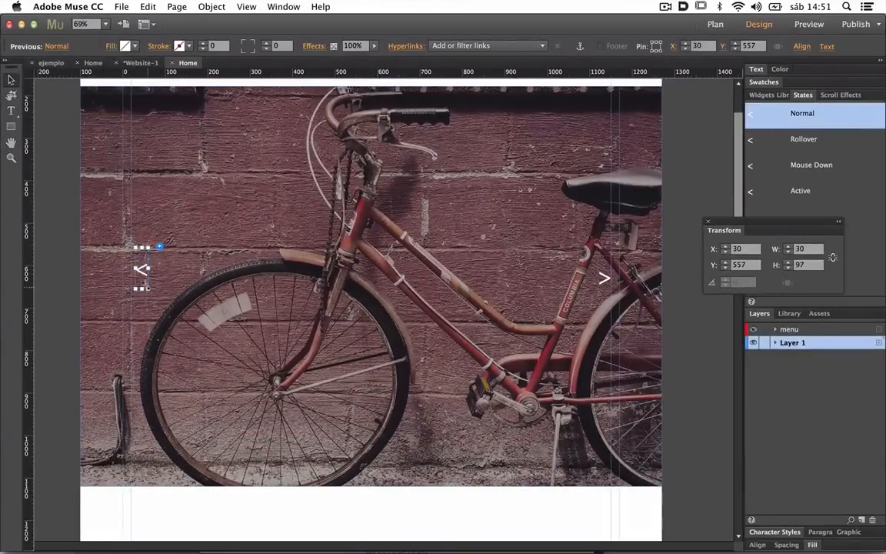
drag(147, 288, 189, 319)
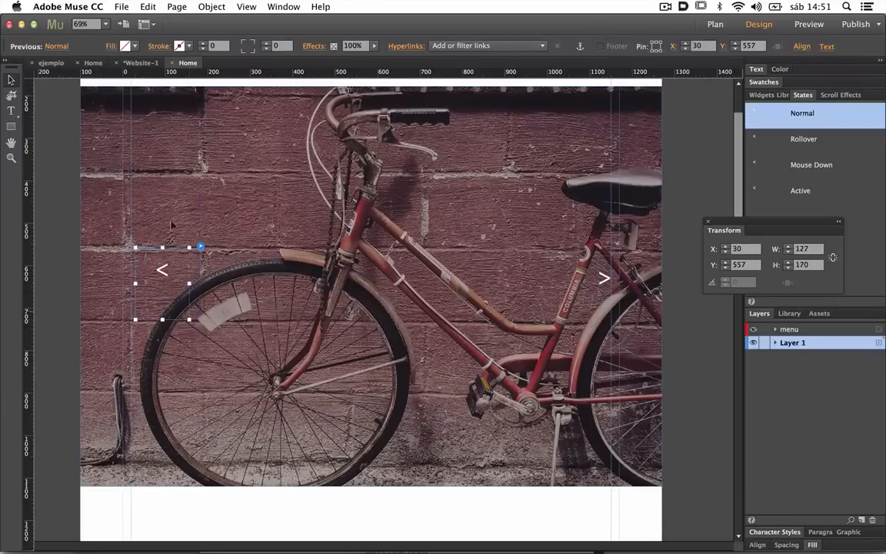
click(112, 46)
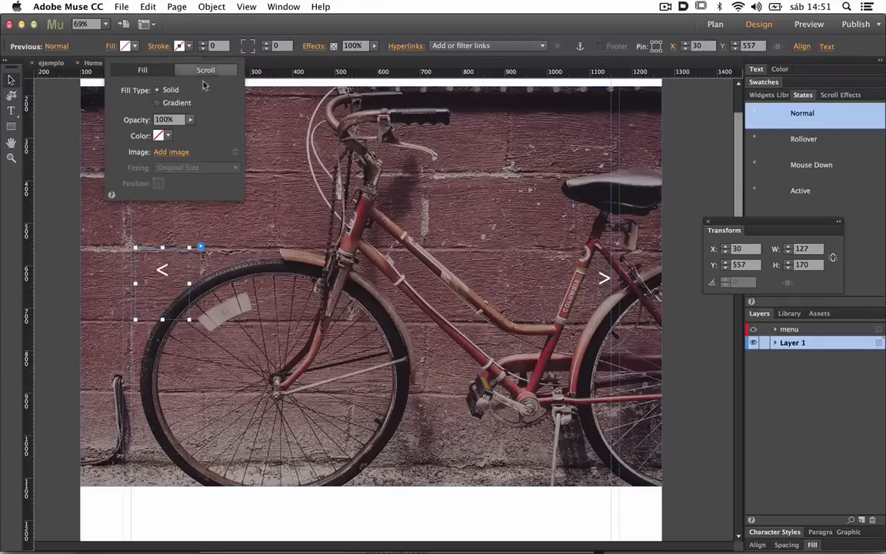
click(172, 152)
double_click(302, 125)
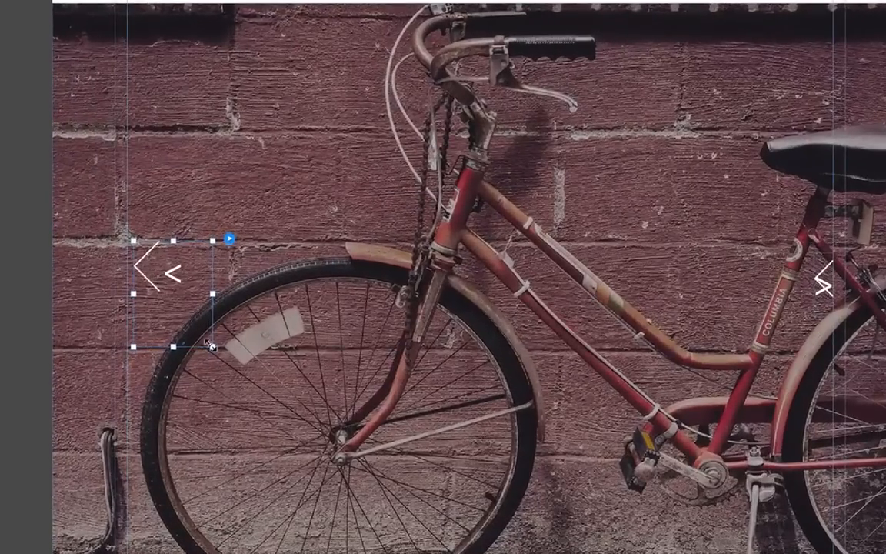
Step: Shrink the previous arrow's box to about 106 × 106 and delete its "<" text
drag(209, 344, 187, 271)
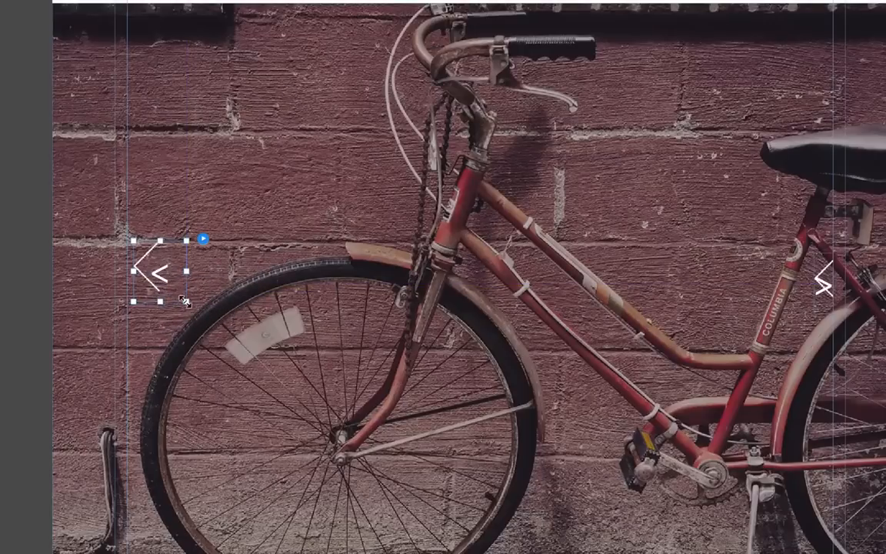
mouse_move(185, 301)
mouse_down()
mouse_move(167, 301)
mouse_move(198, 307)
mouse_up()
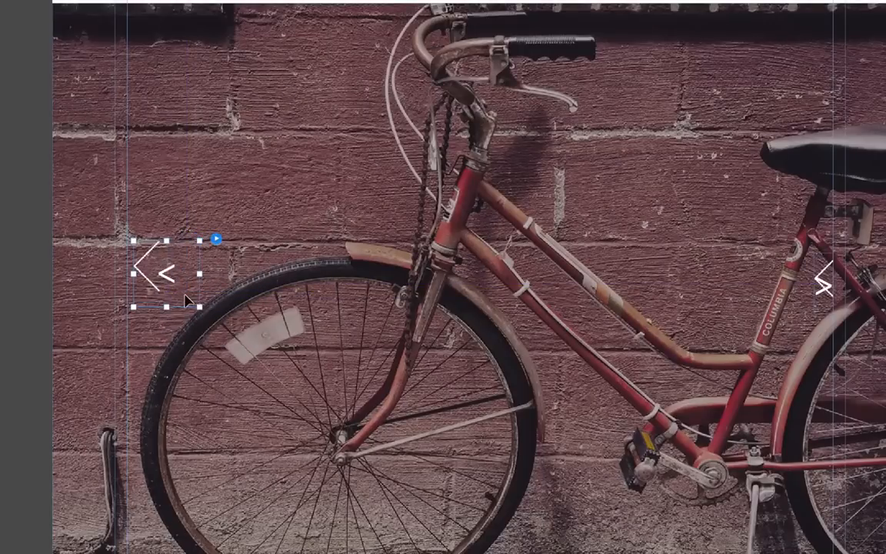
click(174, 283)
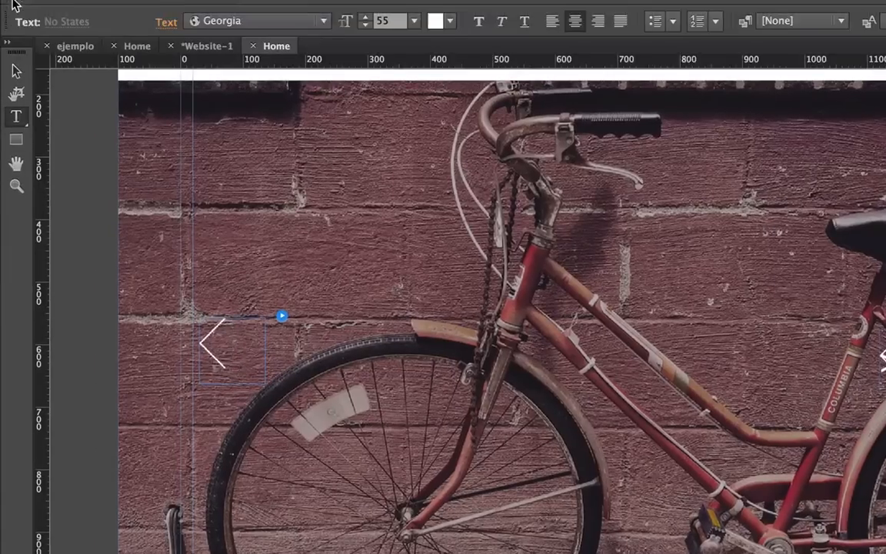
click(16, 71)
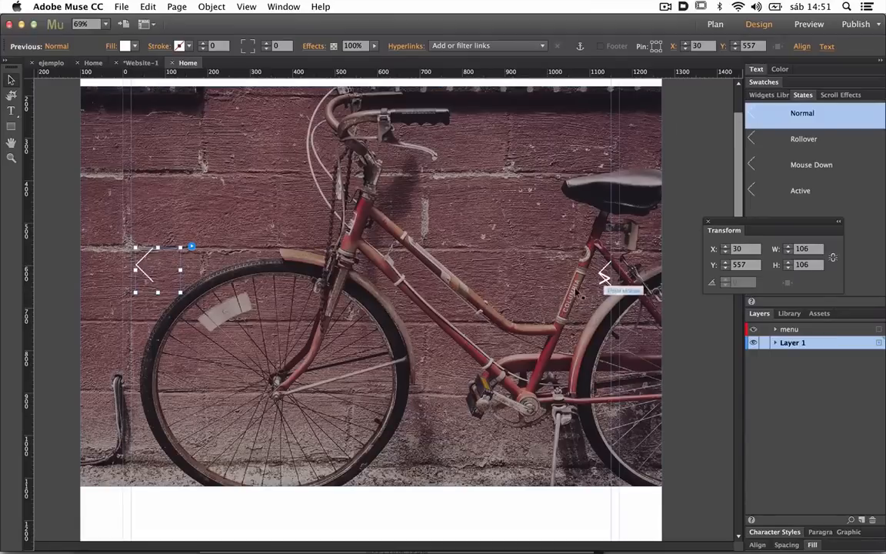
Step: Move the next arrow to about X 1033, Y 569, delete its ">" text, and return to the Selection tool
click(603, 273)
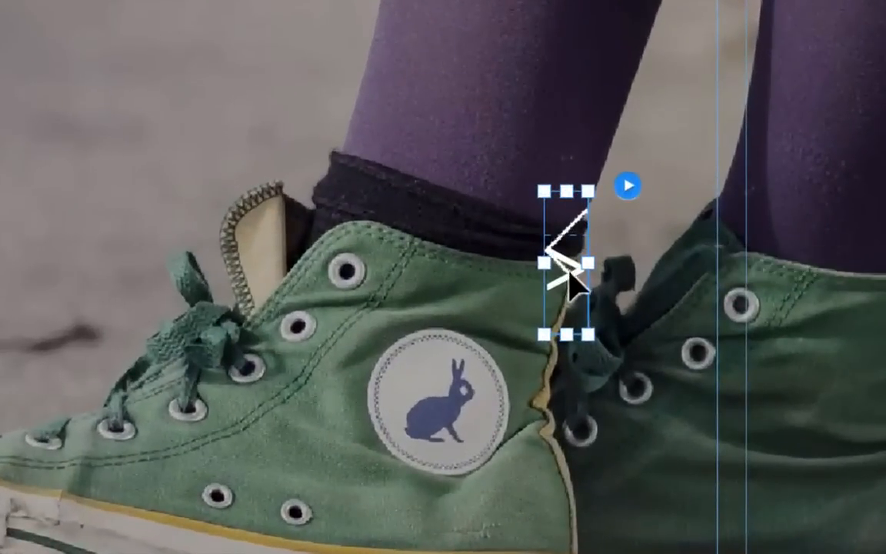
double_click(568, 273)
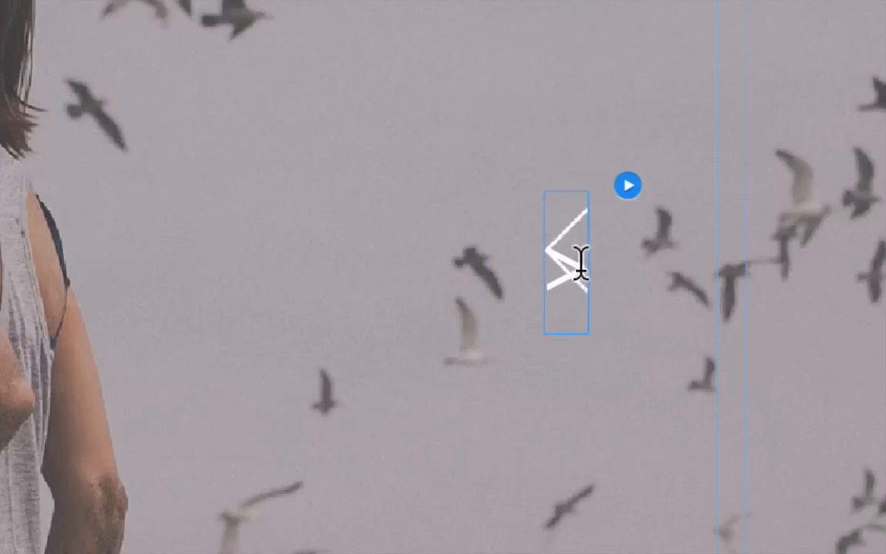
drag(581, 263, 540, 263)
key(BackSpace)
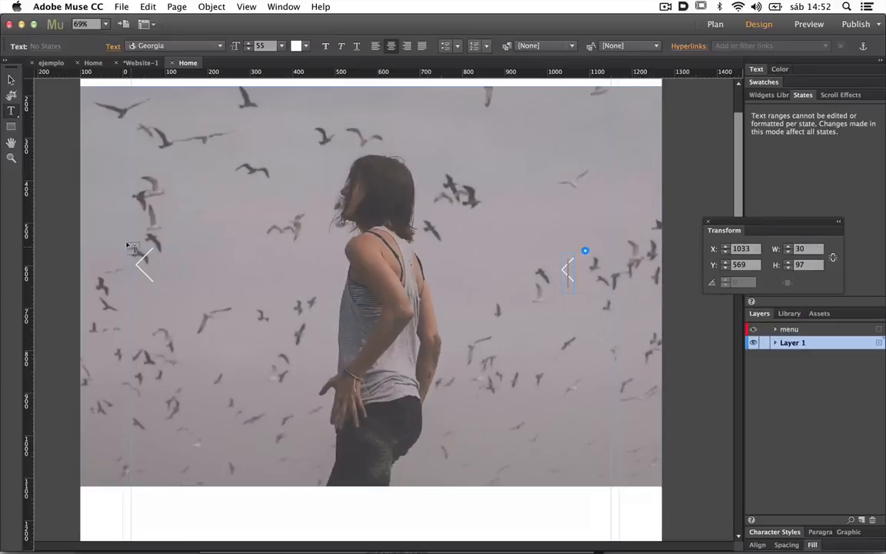
click(11, 80)
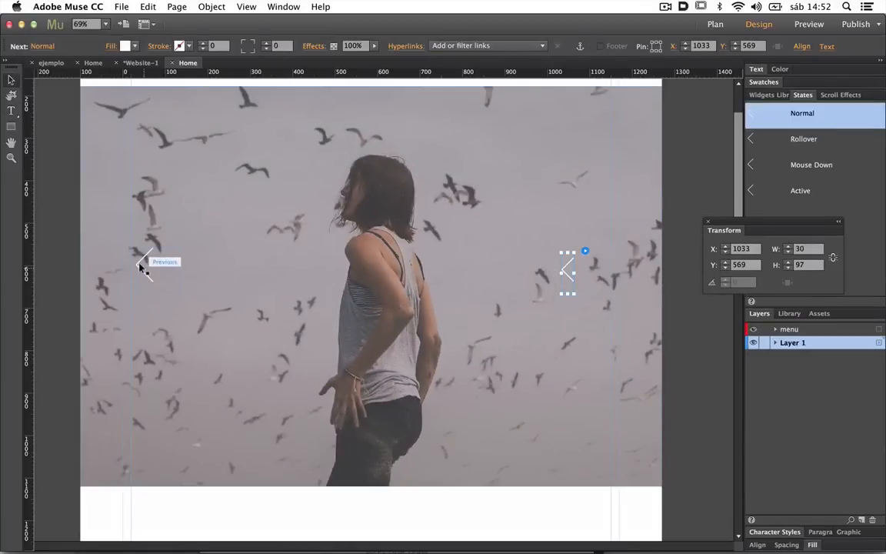
Step: Enlarge the next arrow's box to about 72 × 104
click(142, 267)
click(567, 268)
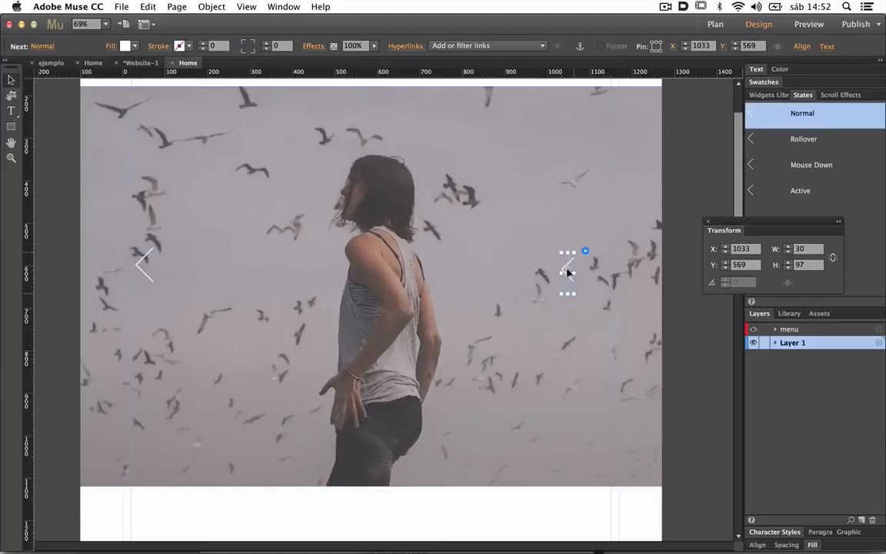
drag(571, 292, 570, 298)
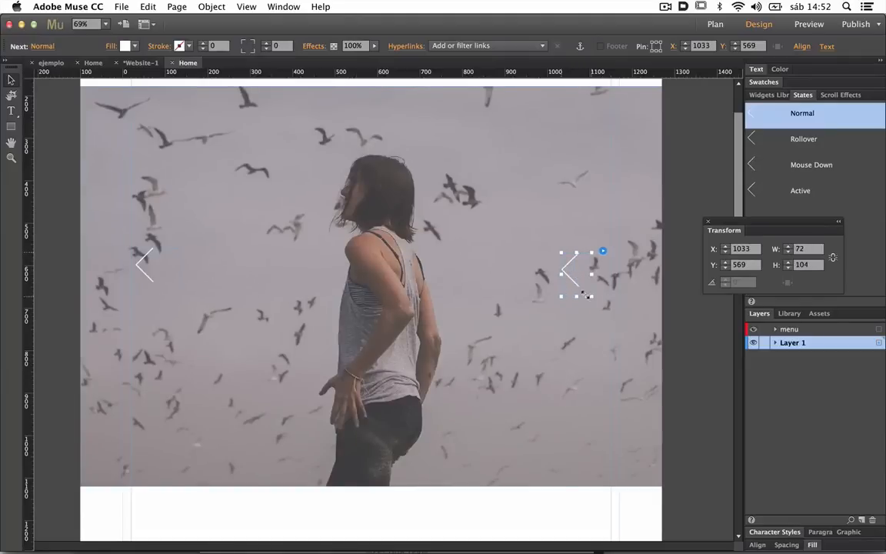
Step: Open the slideshow options from the previous arrow to review its transition, autoplay and parts settings
click(139, 260)
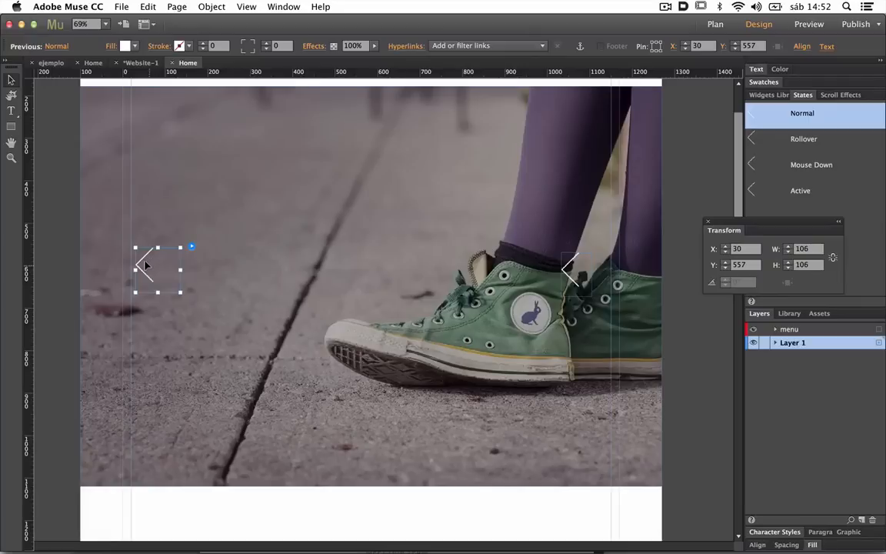
click(191, 247)
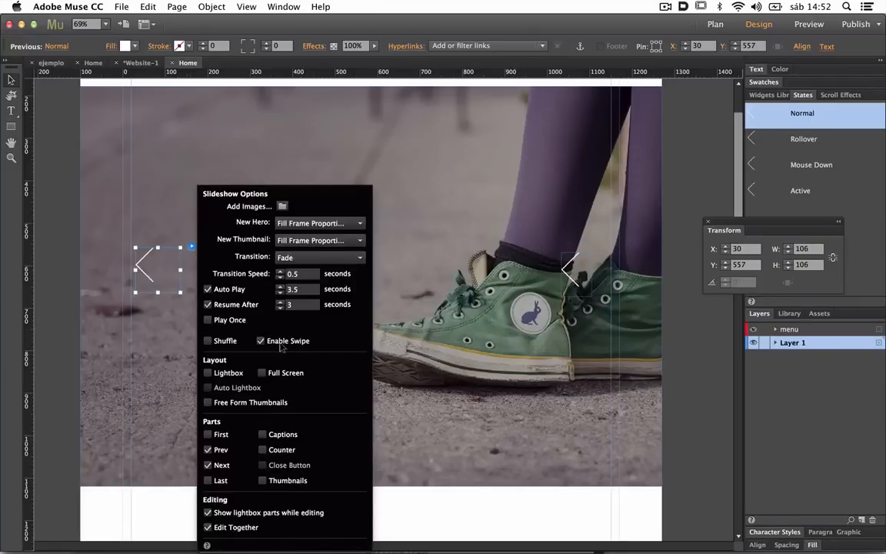
mouse_move(277, 549)
Step: Select the next arrow and replace its fill image with flecha_der.png from the index-assets folder
click(566, 265)
click(565, 266)
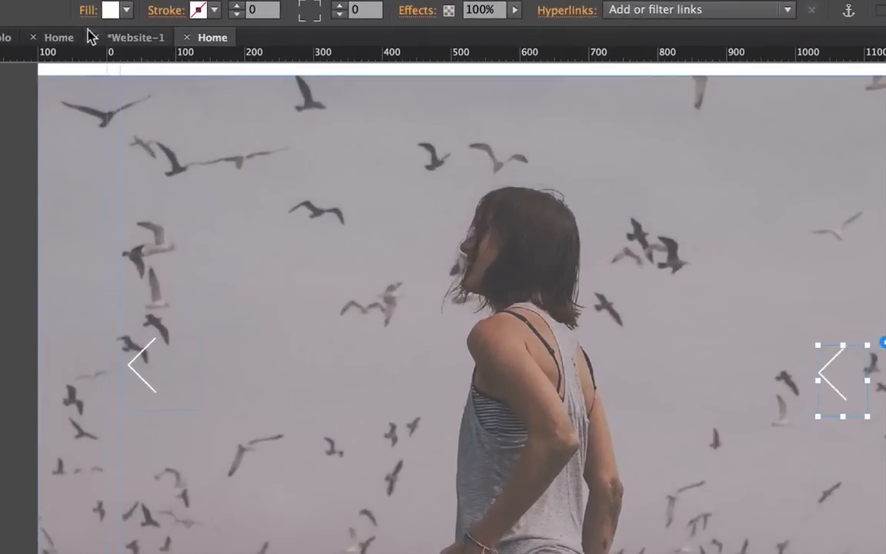
click(112, 47)
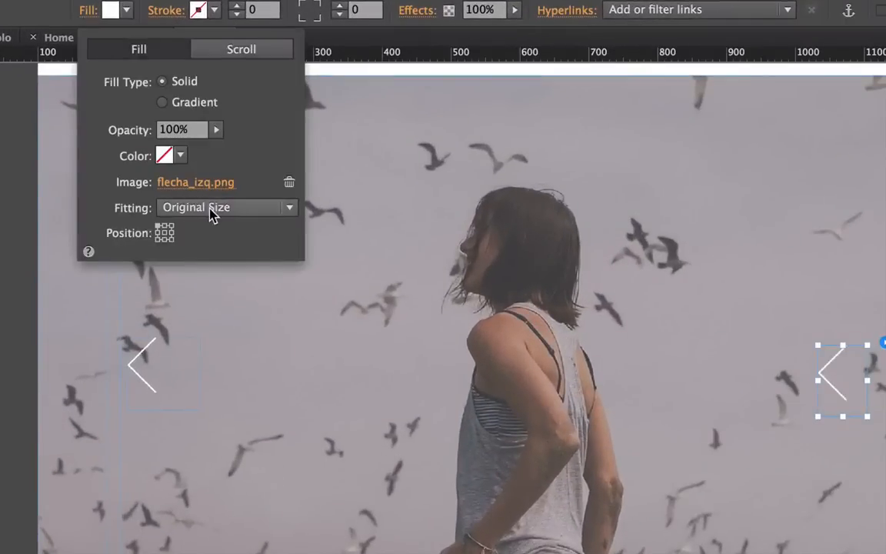
click(213, 187)
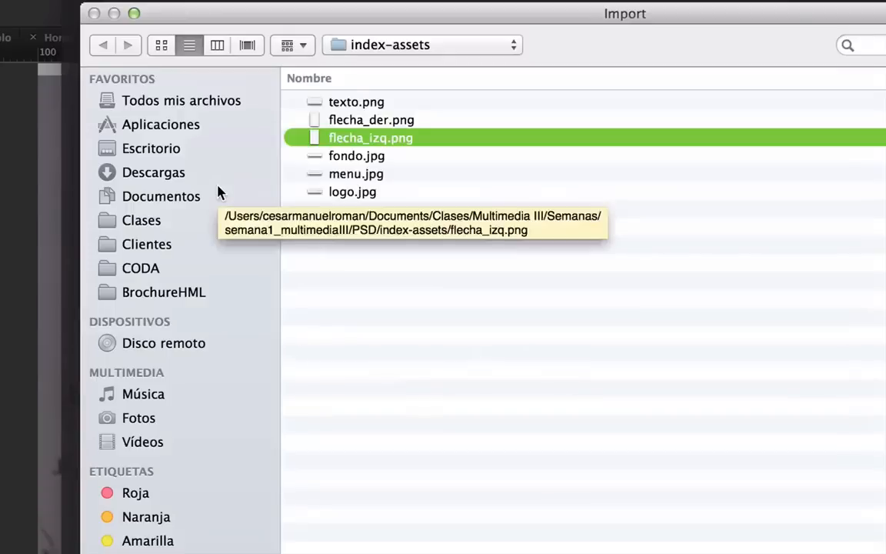
key(Up)
key(Return)
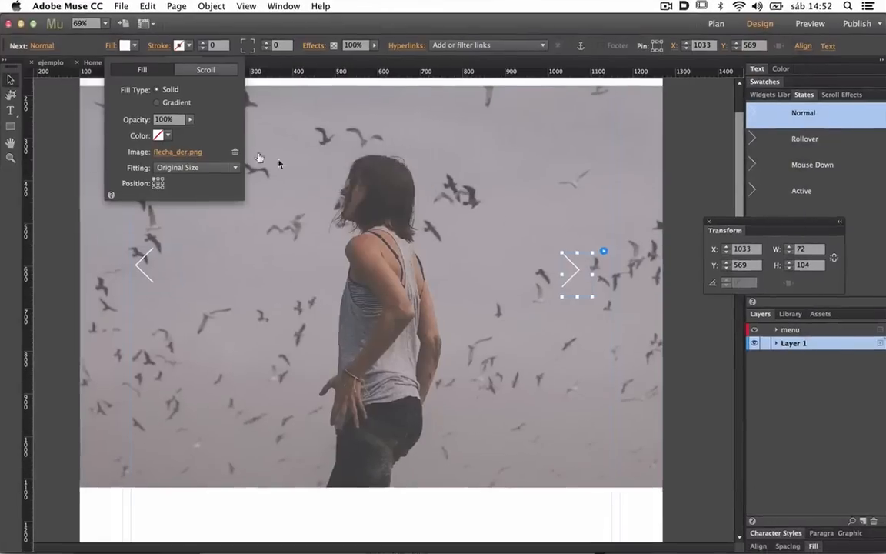
key(Escape)
click(142, 266)
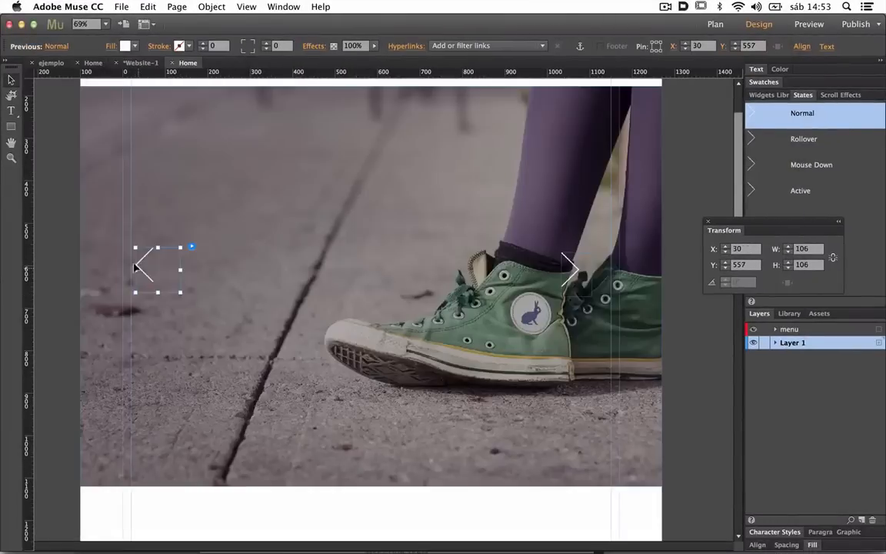
click(564, 260)
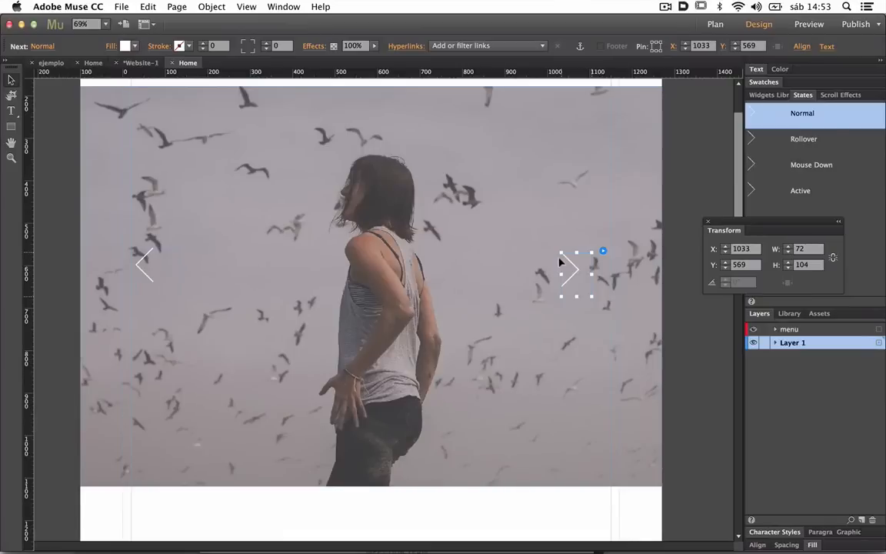
click(156, 266)
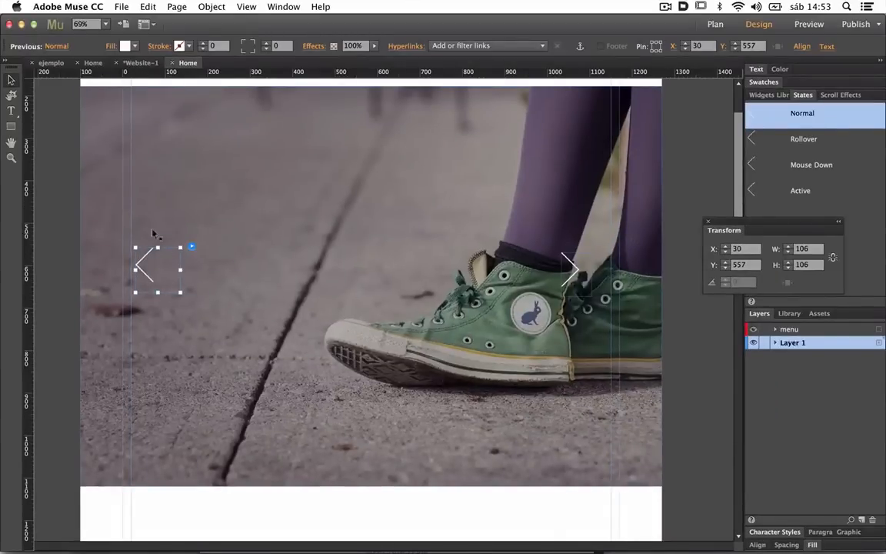
click(563, 266)
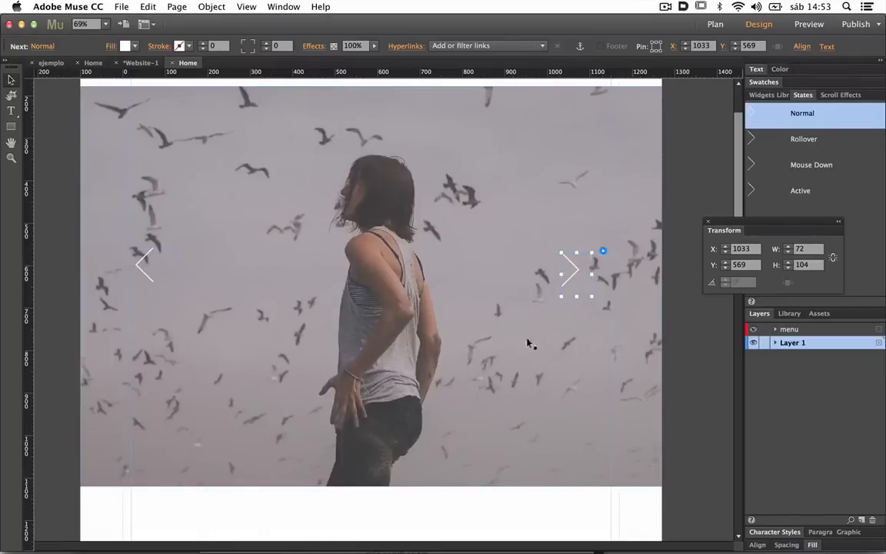
Step: Preview the page in Safari with the view zoomed out and test the slideshow's previous arrow
key(super+alt+e)
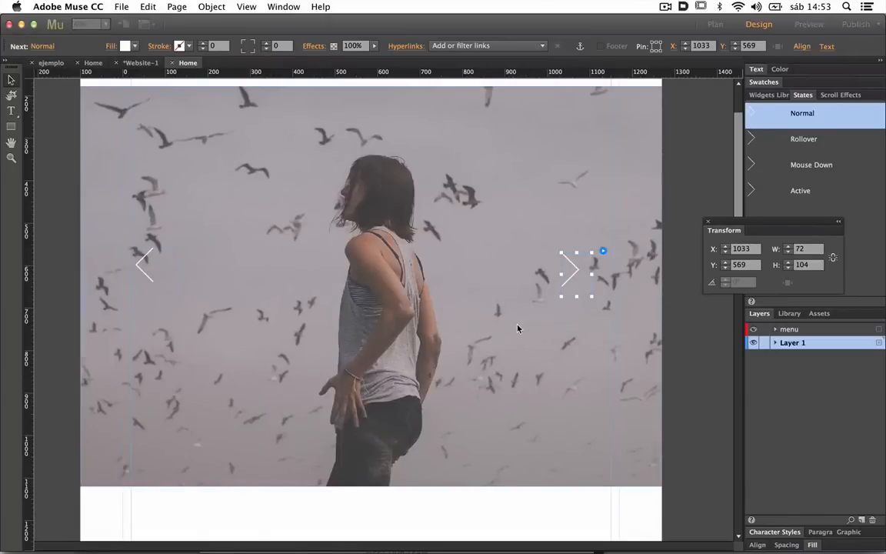
scroll(440, 241, down, 3)
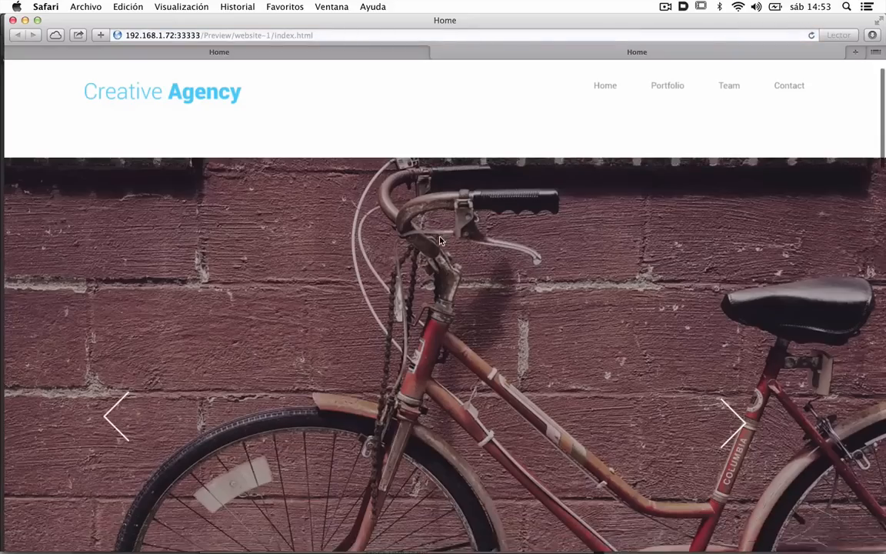
key(super+minus)
key(super+minus)
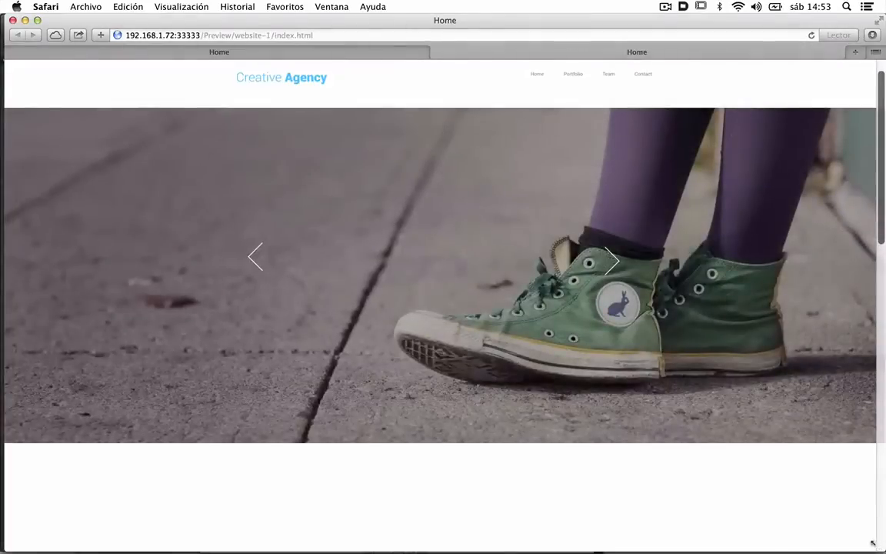
mouse_move(872, 543)
mouse_down()
mouse_move(647, 454)
mouse_move(752, 474)
mouse_move(872, 543)
mouse_up()
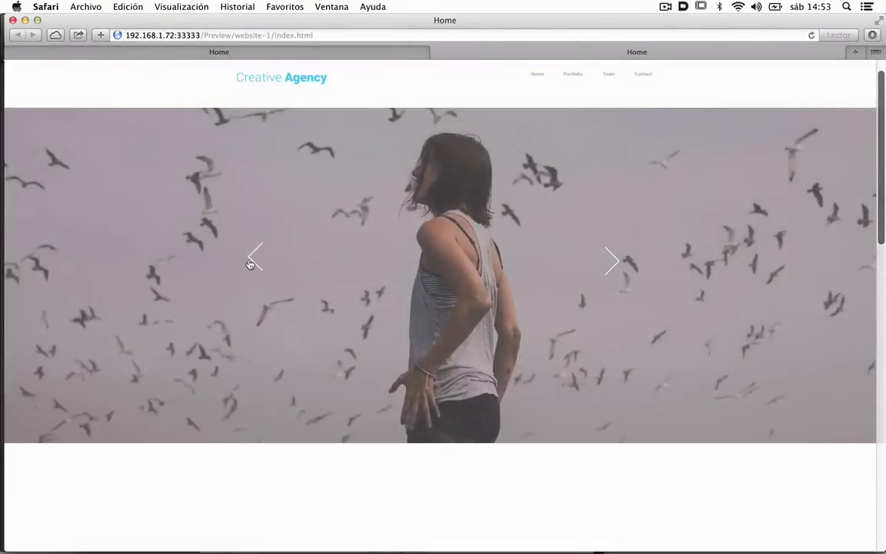
click(254, 258)
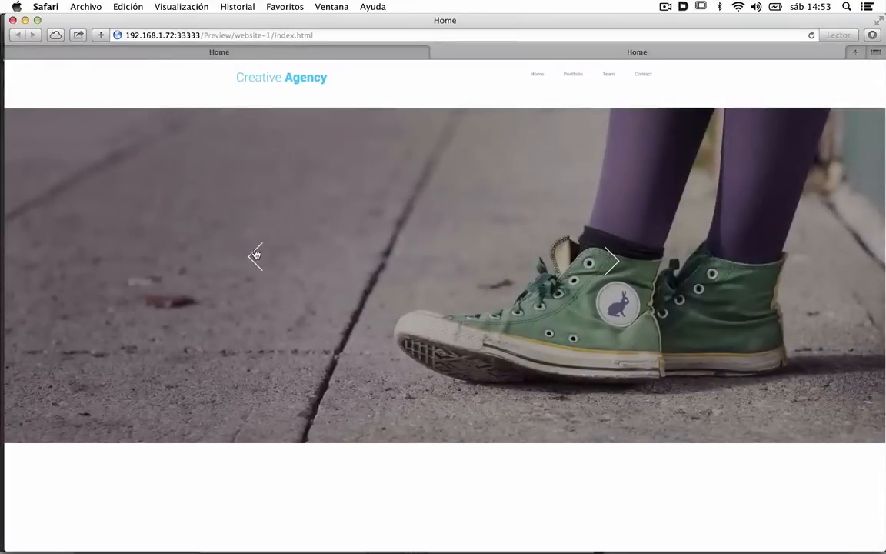
click(253, 256)
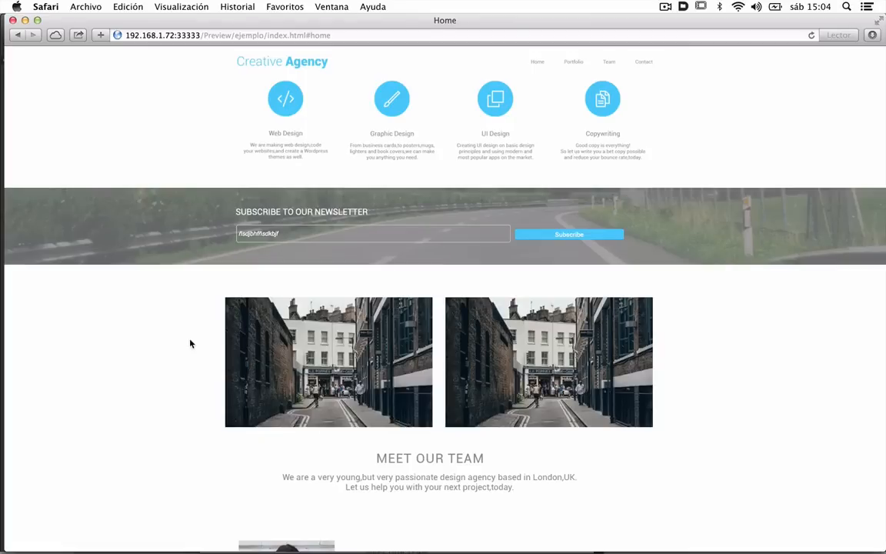
Step: Switch to Photoshop, cancel the Image Size dialog, and bring the index.psd document to the front
key(super+Tab)
key(super+Tab)
key(super+Tab)
key(super+Tab)
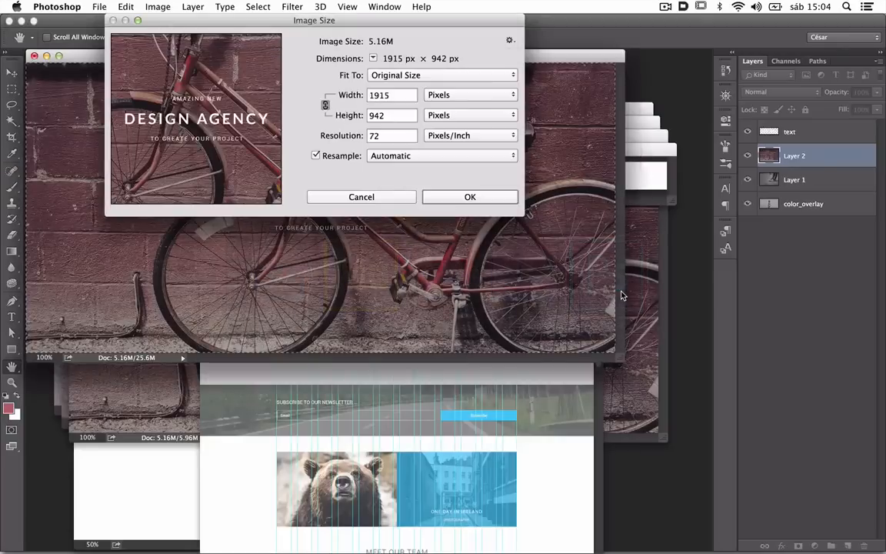
click(361, 198)
click(426, 390)
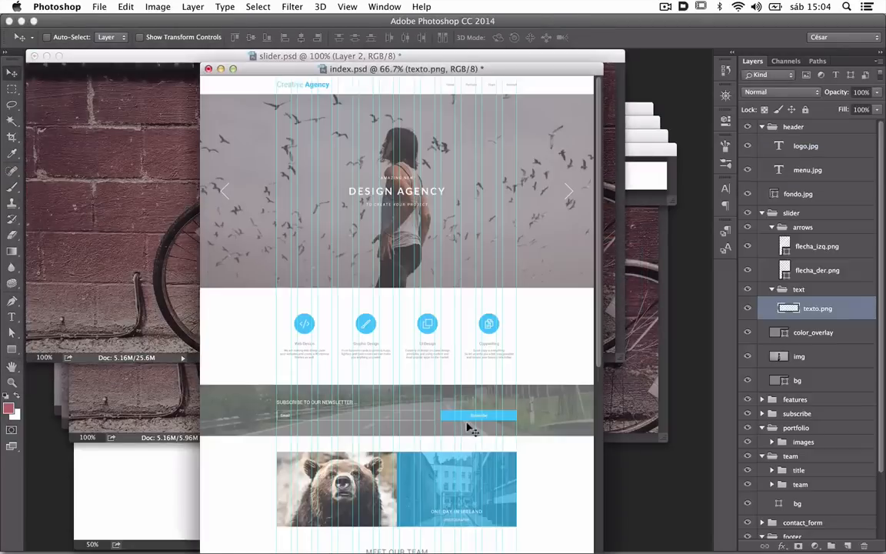
Step: Locate the "One Day in Ireland" portfolio item in index.psd and select its img layer beneath the color_overlay layer
scroll(412, 354, down, 5)
scroll(411, 353, up, 3)
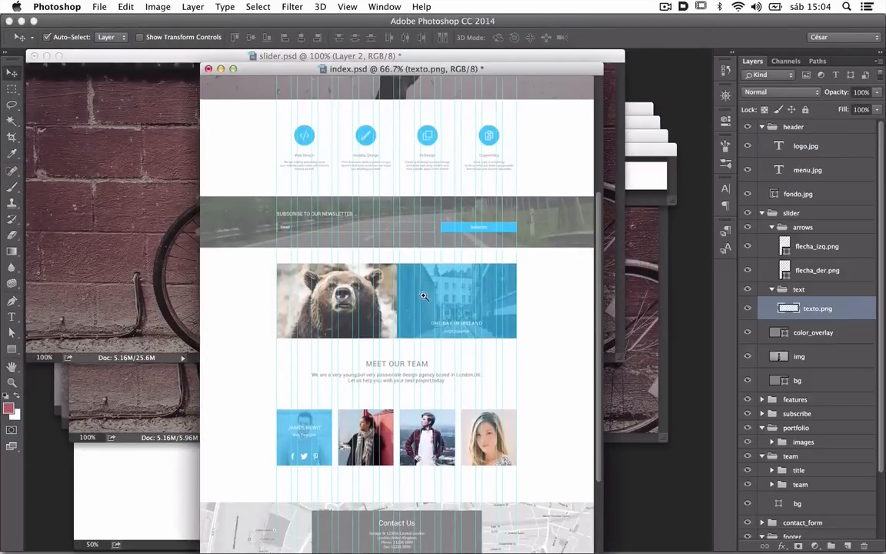
drag(427, 306, 343, 280)
drag(313, 245, 527, 245)
drag(332, 245, 177, 227)
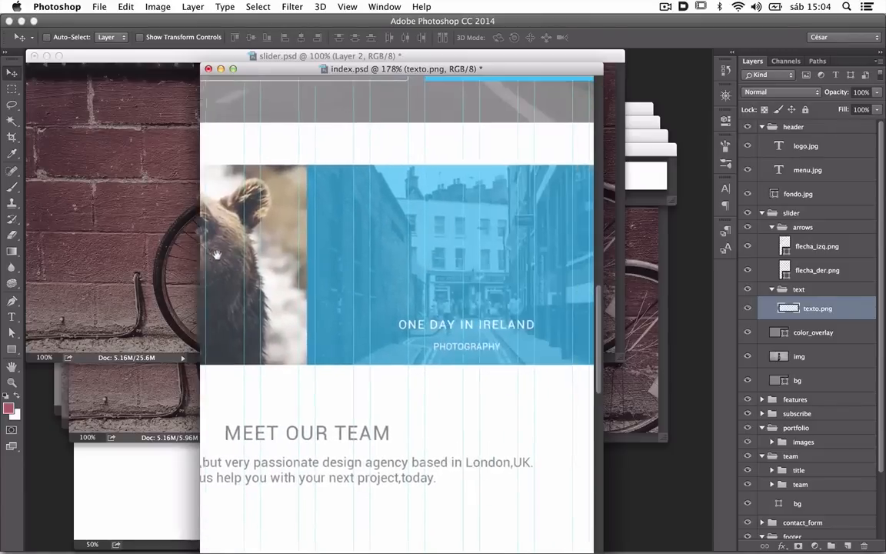
drag(459, 268, 440, 262)
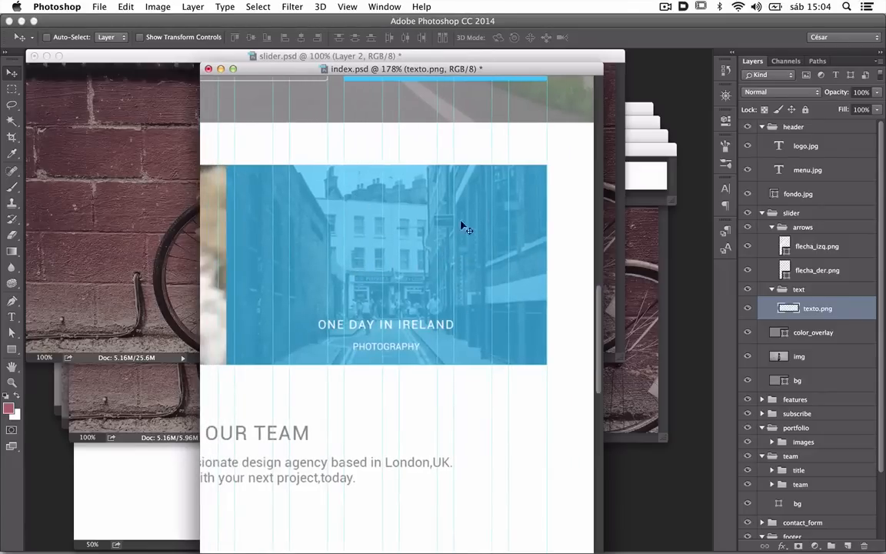
right_click(460, 243)
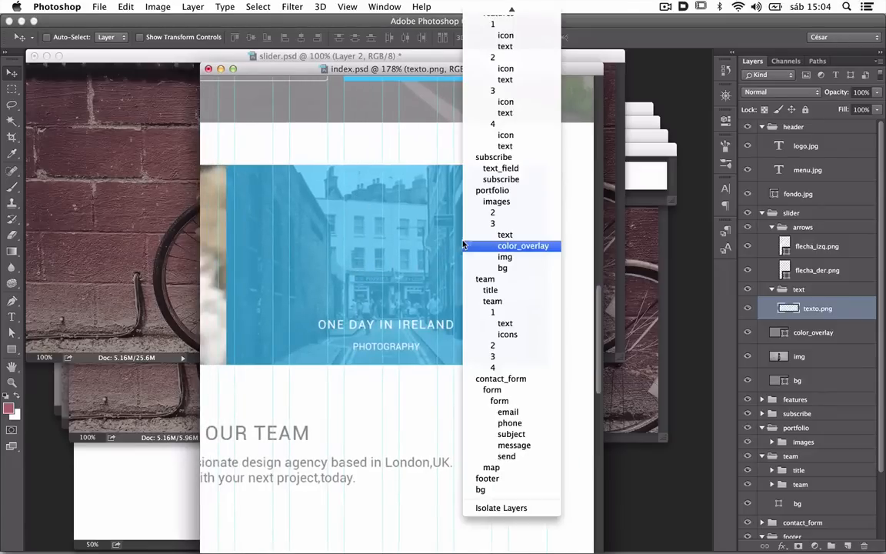
click(512, 245)
scroll(827, 443, down, 3)
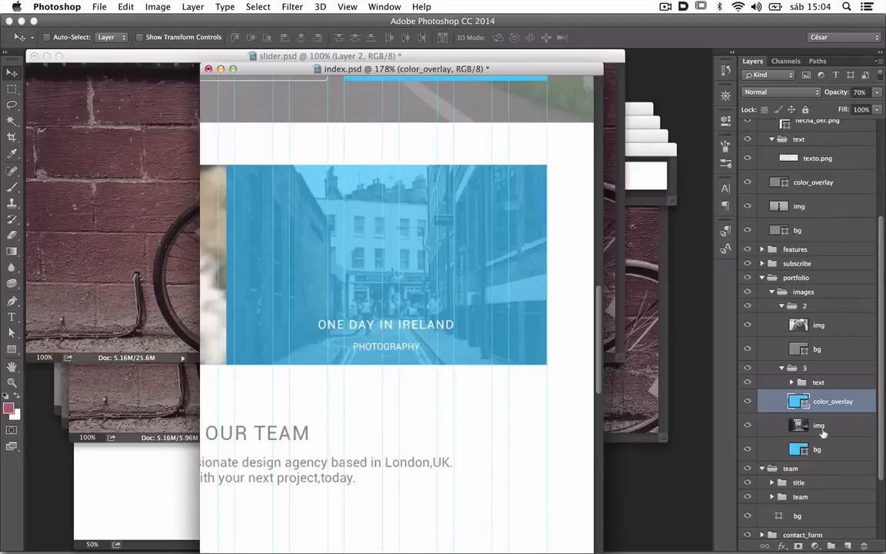
click(819, 425)
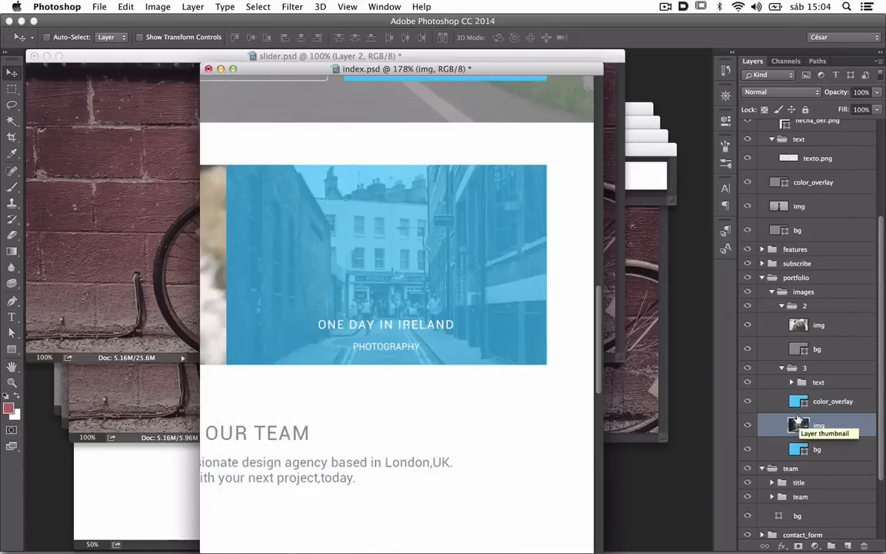
Step: Copy the whole street photo layer and paste it into a new 584 × 365 pixel document with a white background
key(super+a)
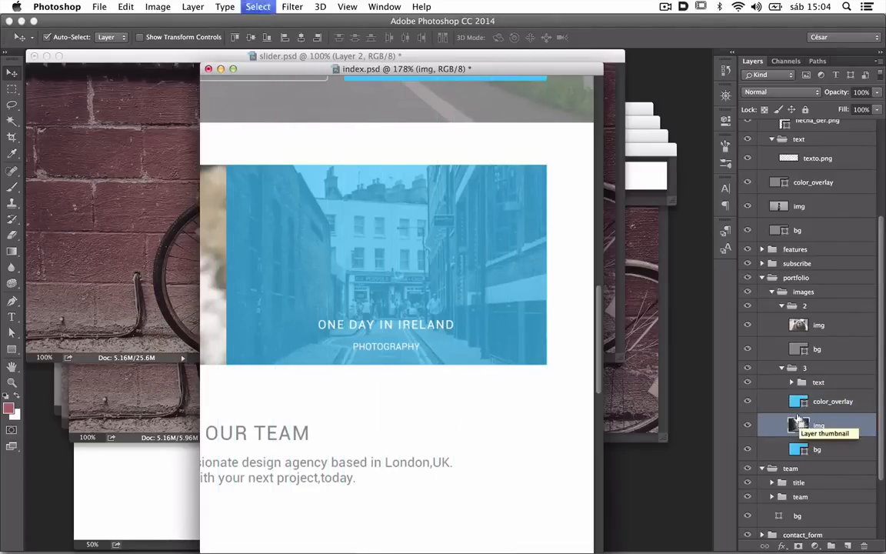
key(super+c)
key(super+n)
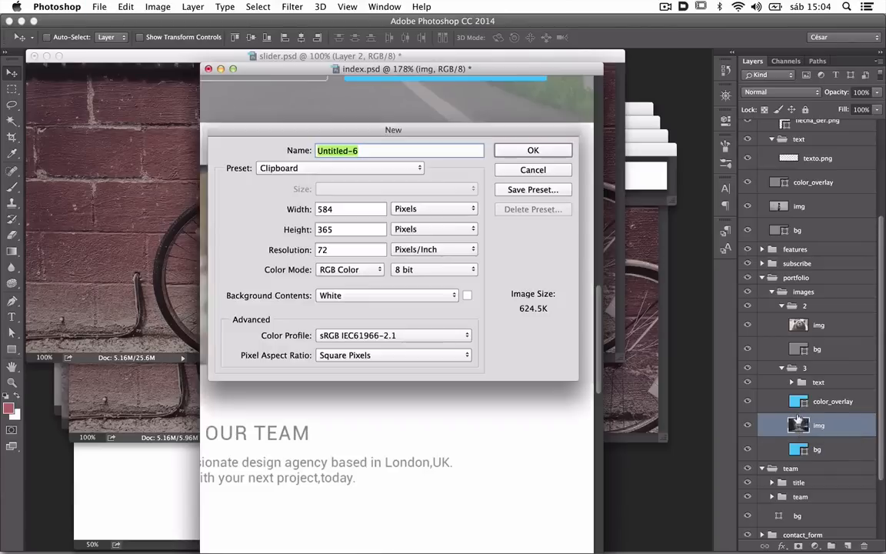
key(Return)
key(super+v)
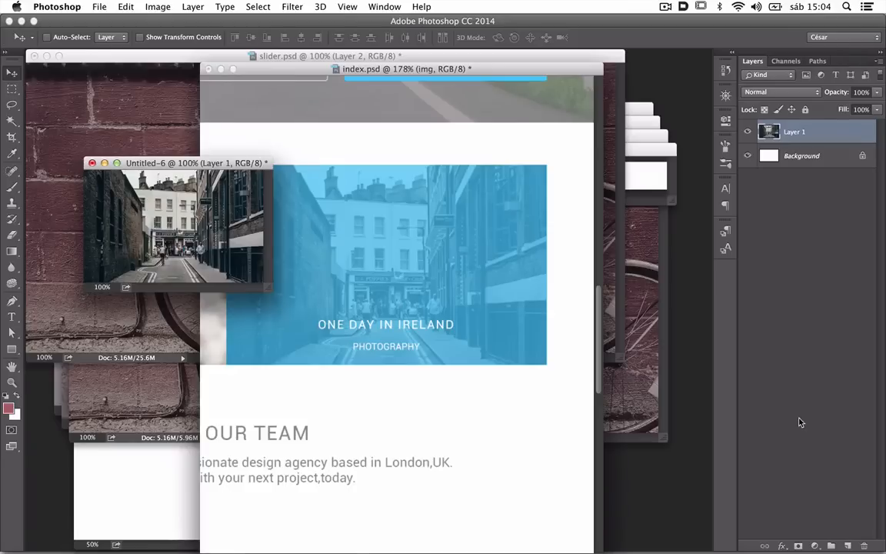
key(super+plus)
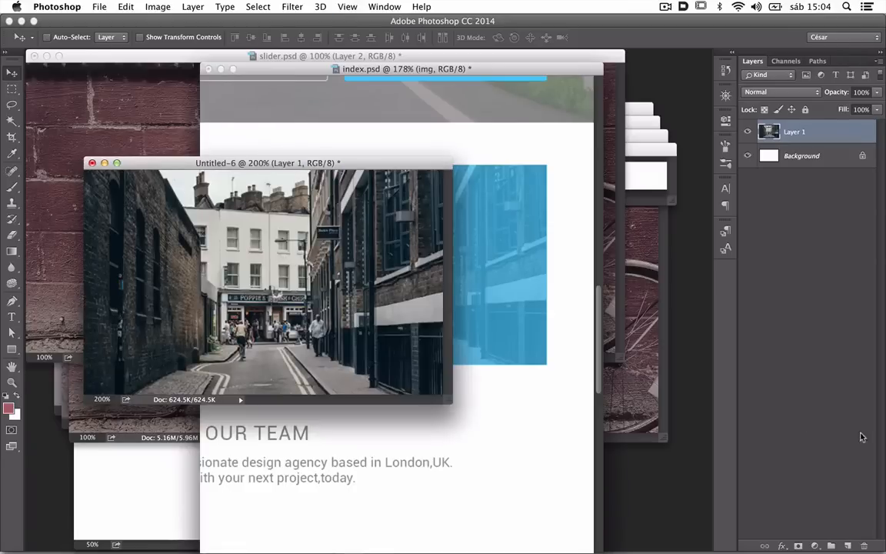
drag(350, 166, 330, 140)
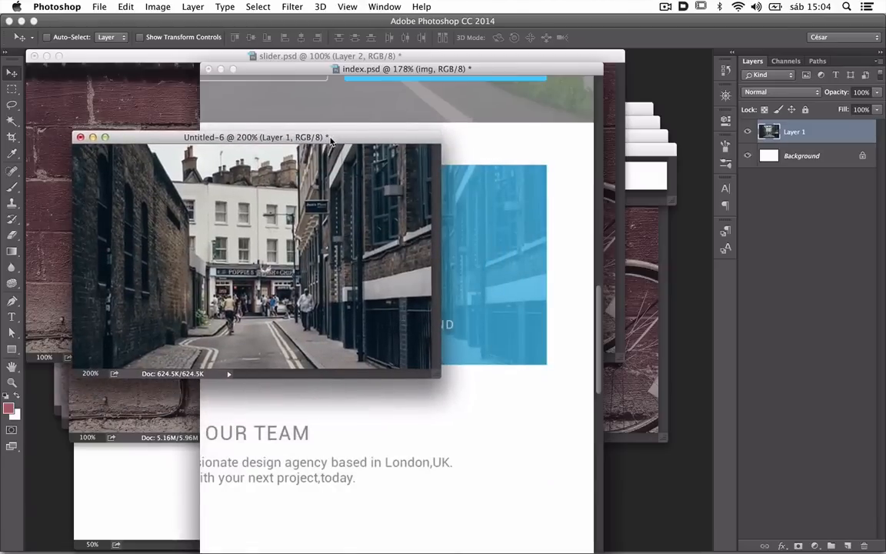
Step: In index.psd, merge the One Day in Ireland item's text group and color_overlay layer into a single layer
click(445, 172)
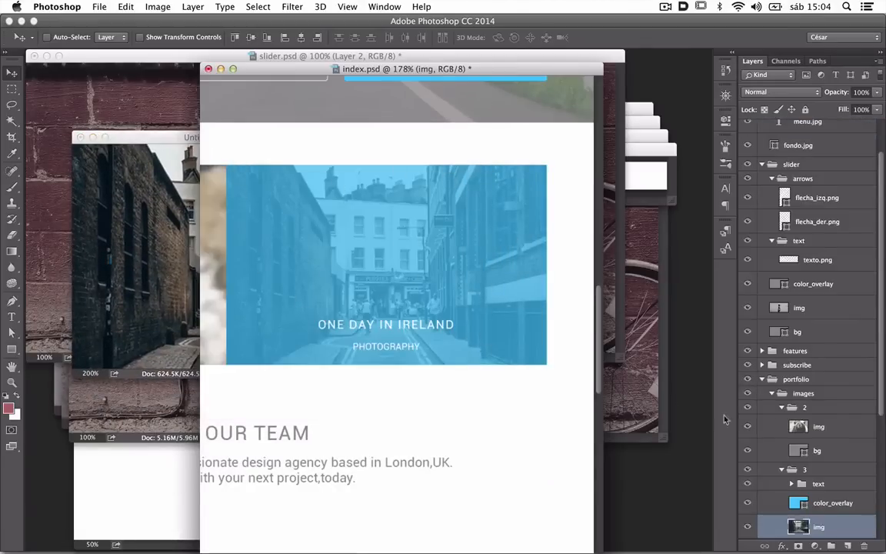
click(826, 501)
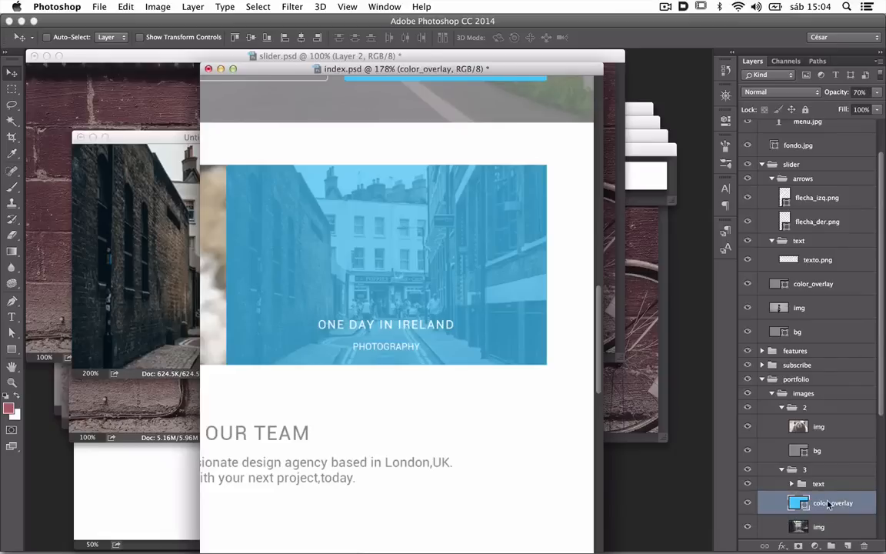
click(746, 502)
click(746, 502)
click(747, 483)
click(745, 484)
click(801, 483)
shift+click(824, 502)
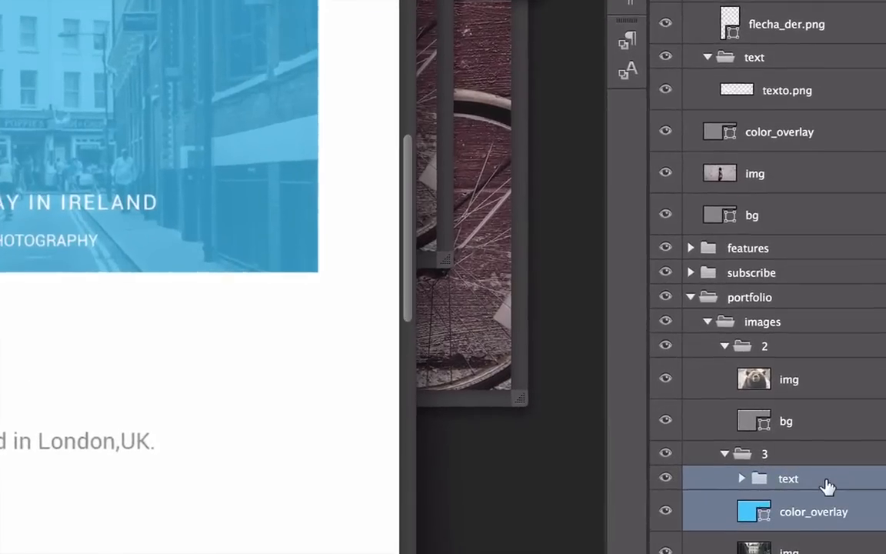
key(ctrl+e)
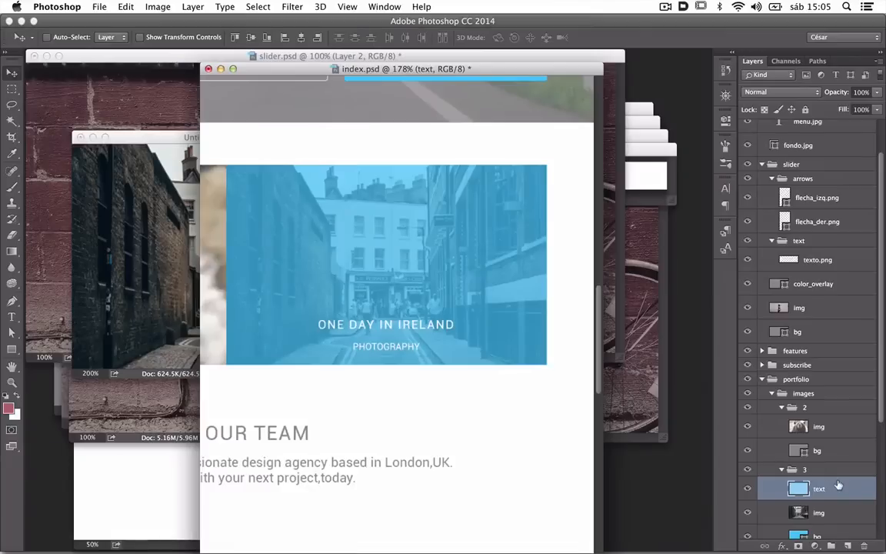
Step: Paste the merged text and blue overlay over the street photo in the Untitled-6 document
click(136, 188)
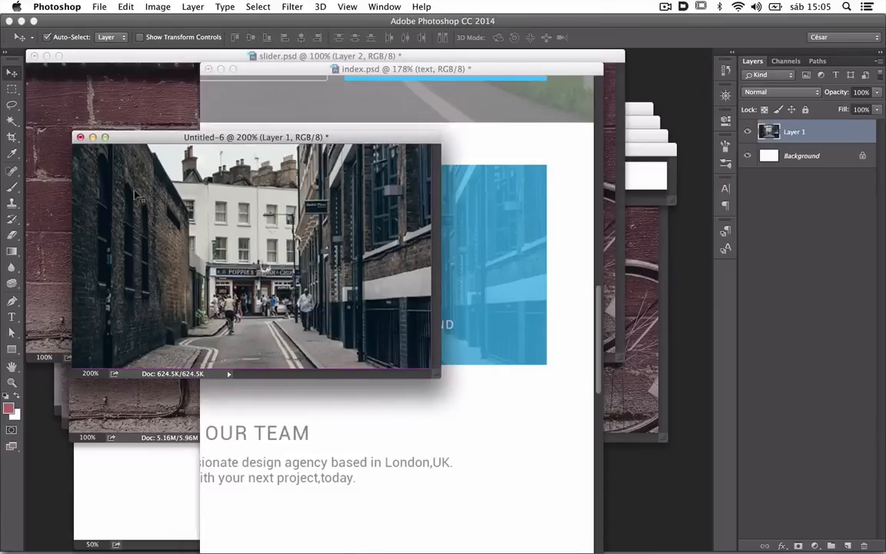
key(super+v)
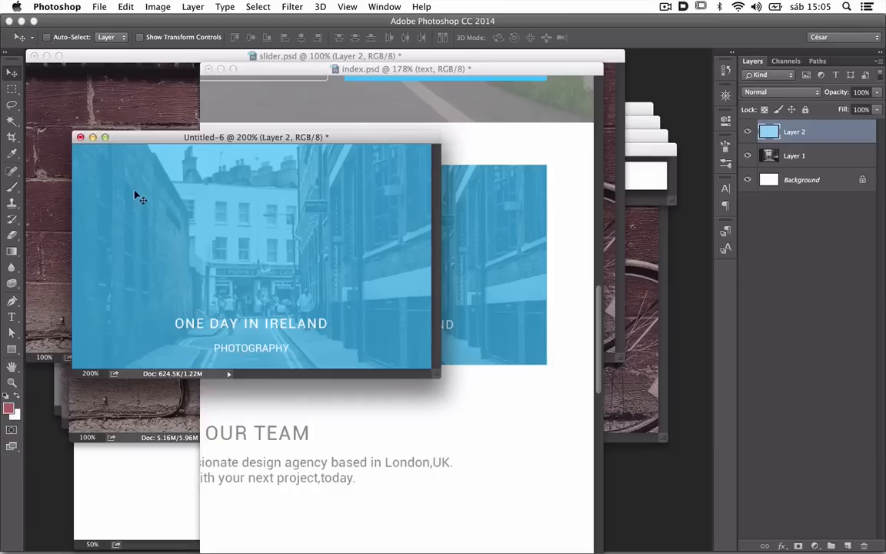
drag(405, 253, 527, 259)
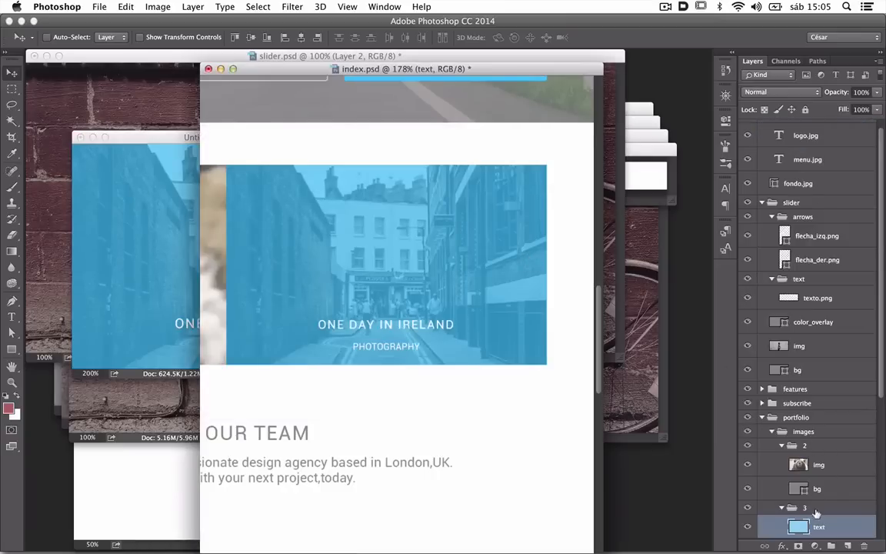
scroll(819, 500, down, 3)
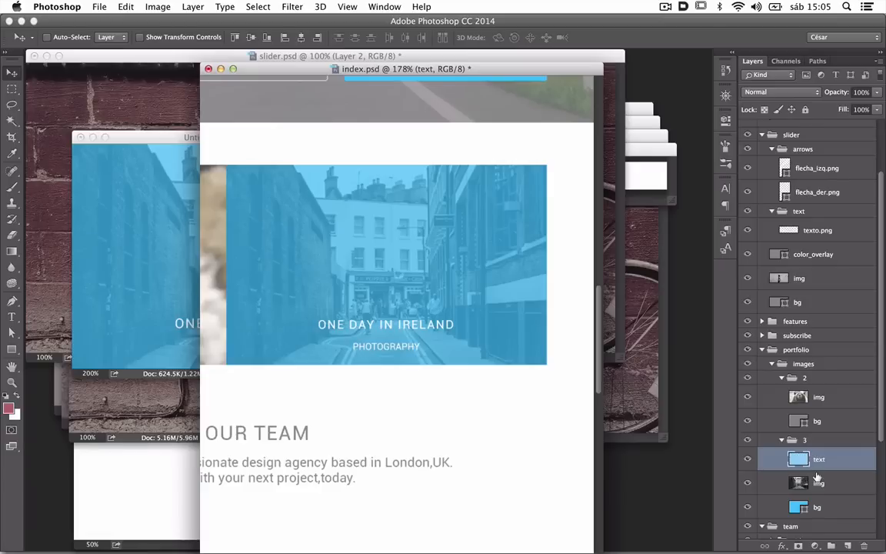
click(174, 245)
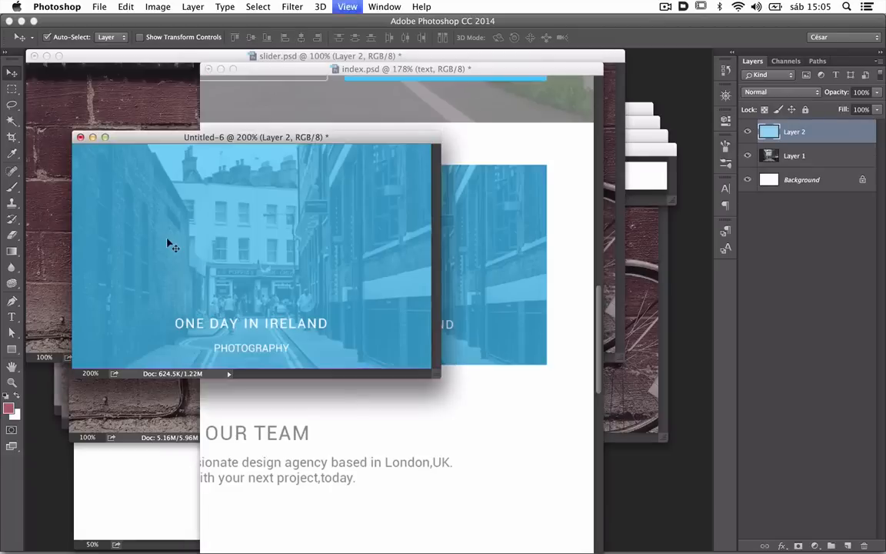
Step: Delete the white Background layer from the Untitled-6 document
key(super+equal)
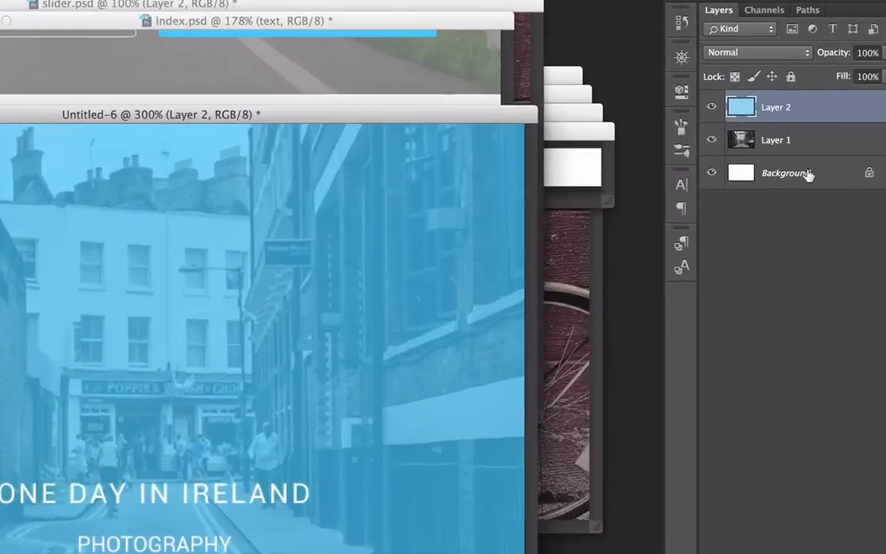
click(804, 172)
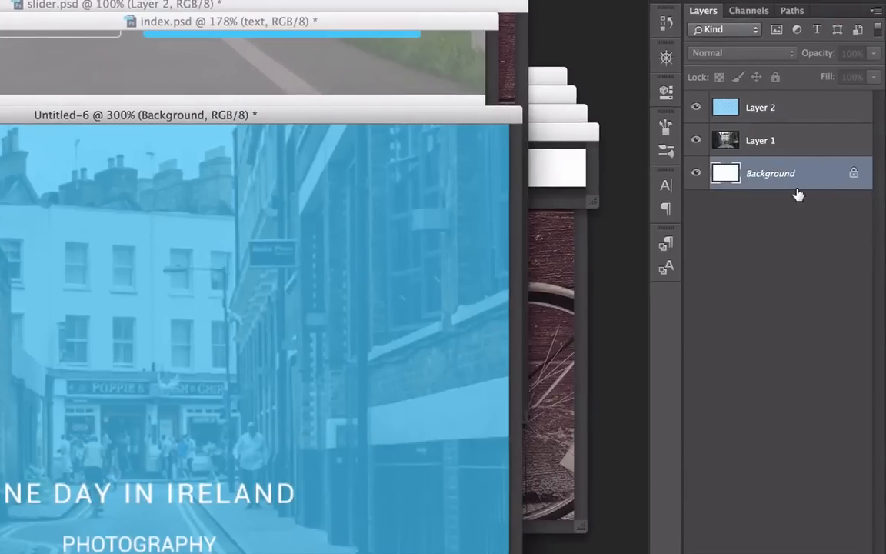
key(Delete)
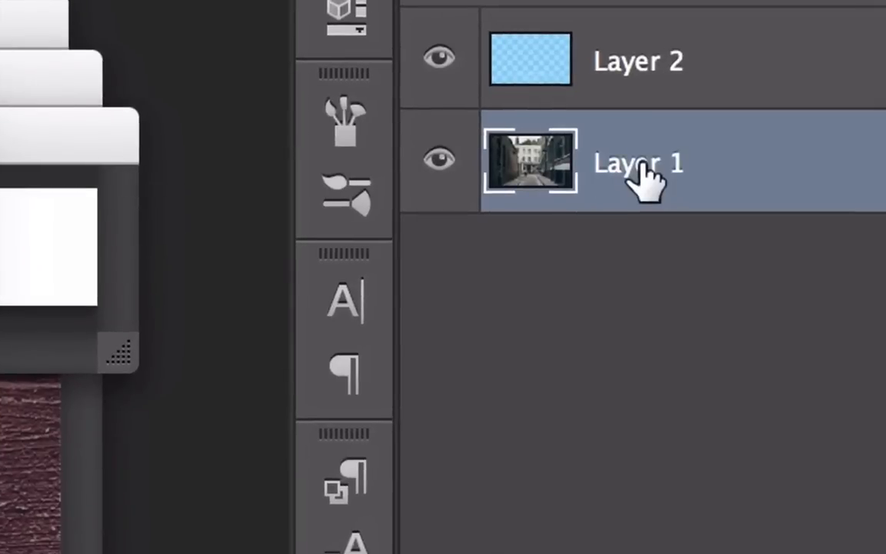
Step: Rename the street photo layer "normal" and the blue overlay layer "over"
double_click(646, 176)
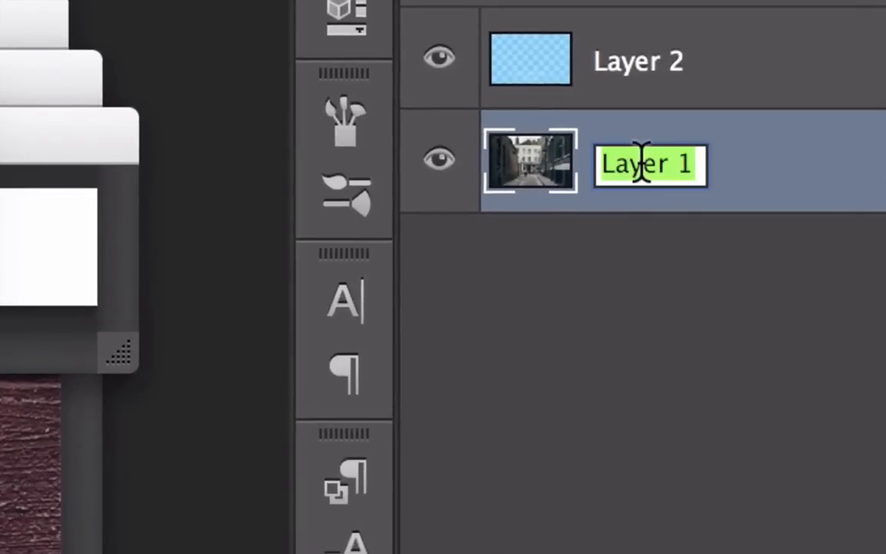
text(normal)
key(Return)
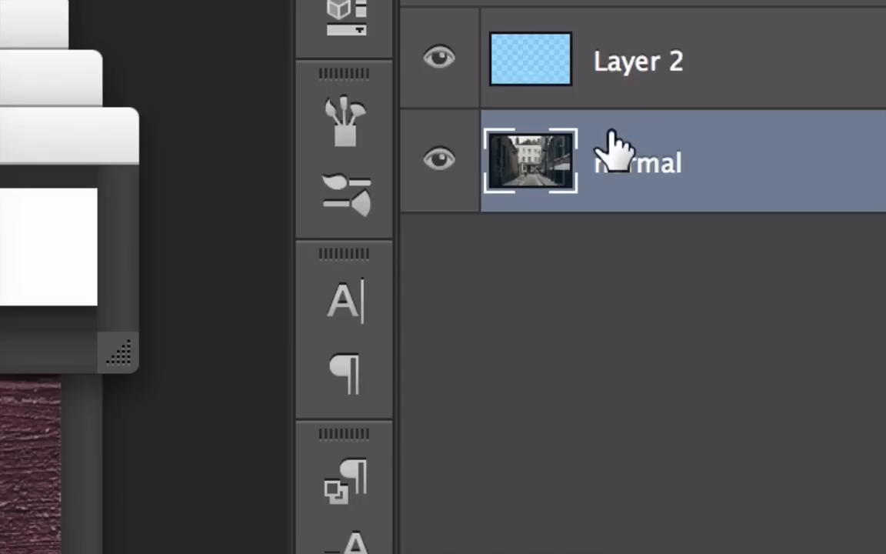
double_click(629, 62)
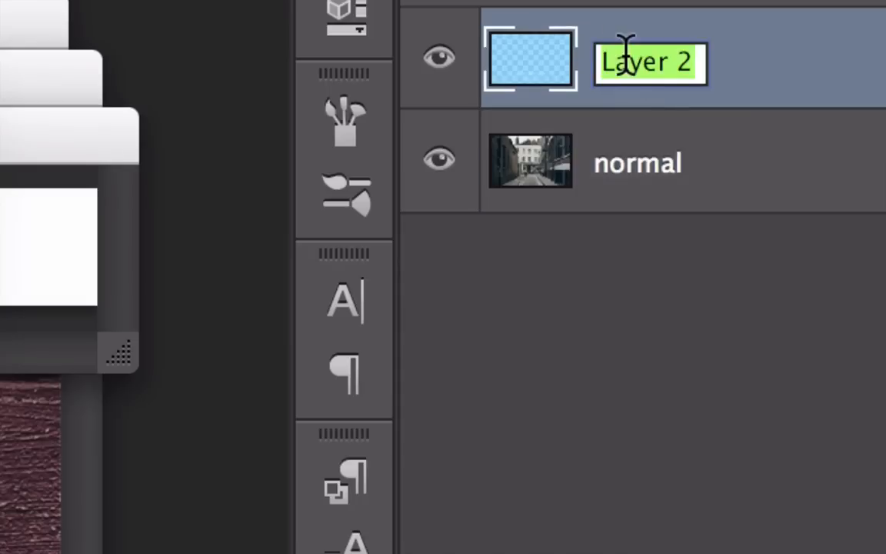
text(over)
key(Return)
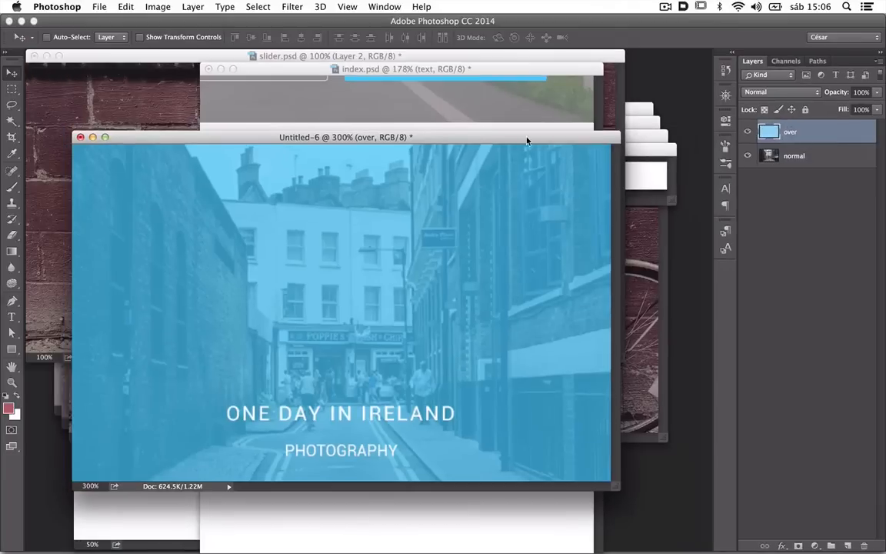
Step: Save the two-layer document as boton1.psd with Maximize Compatibility enabled
key(super+shift+s)
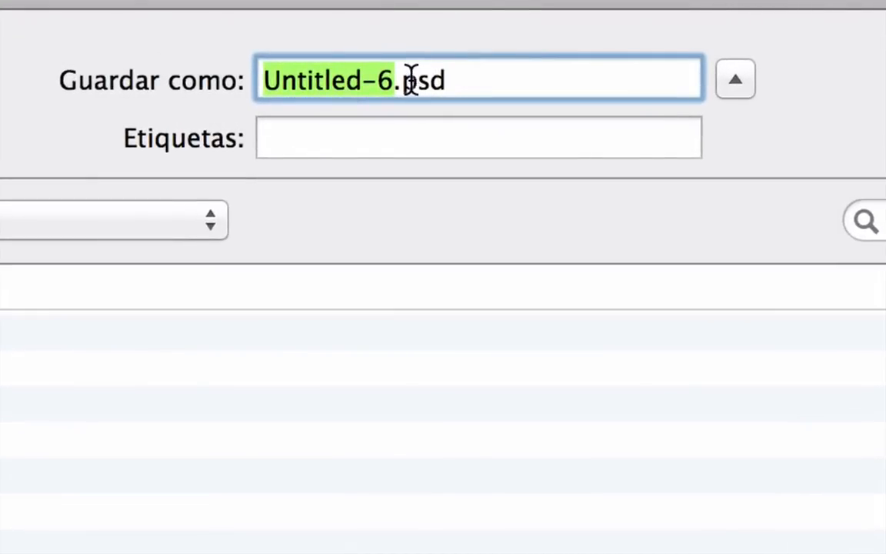
drag(402, 81, 489, 83)
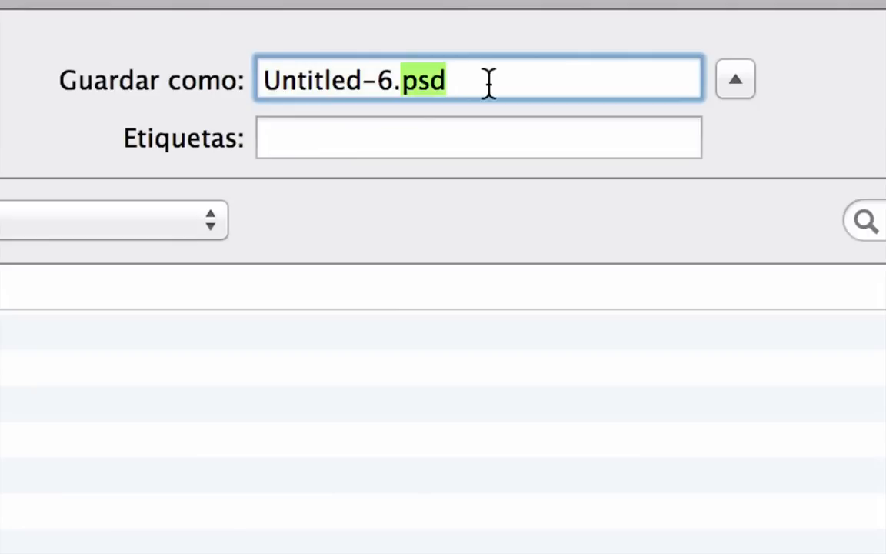
drag(389, 71, 205, 59)
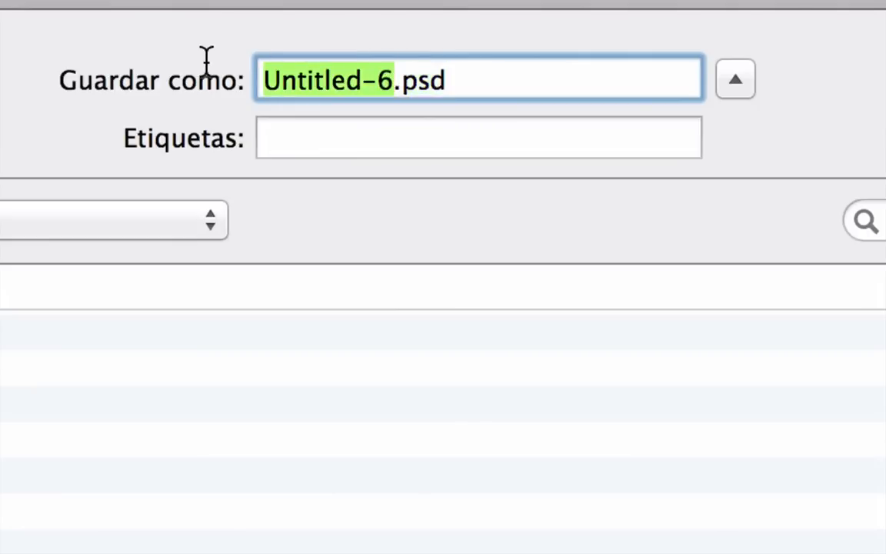
text(bor)
key(BackSpace)
text(ton)
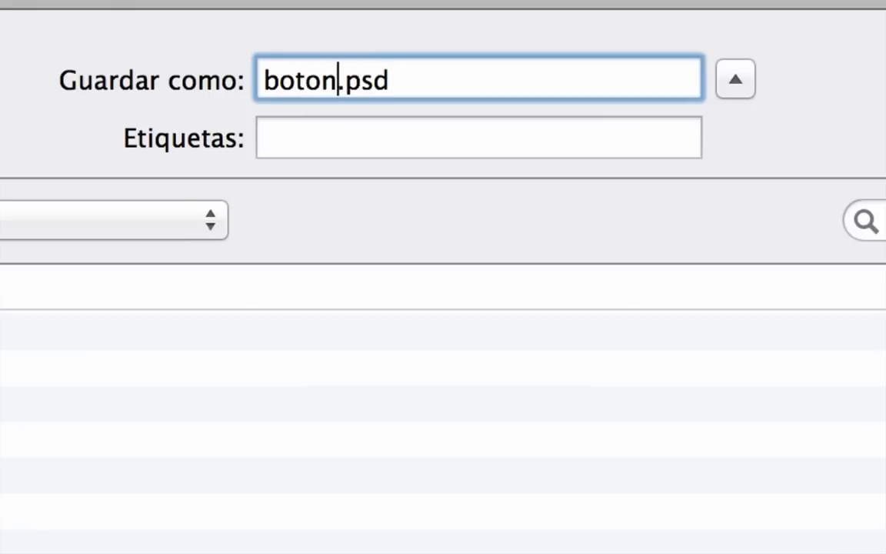
key(Tab)
key(Escape)
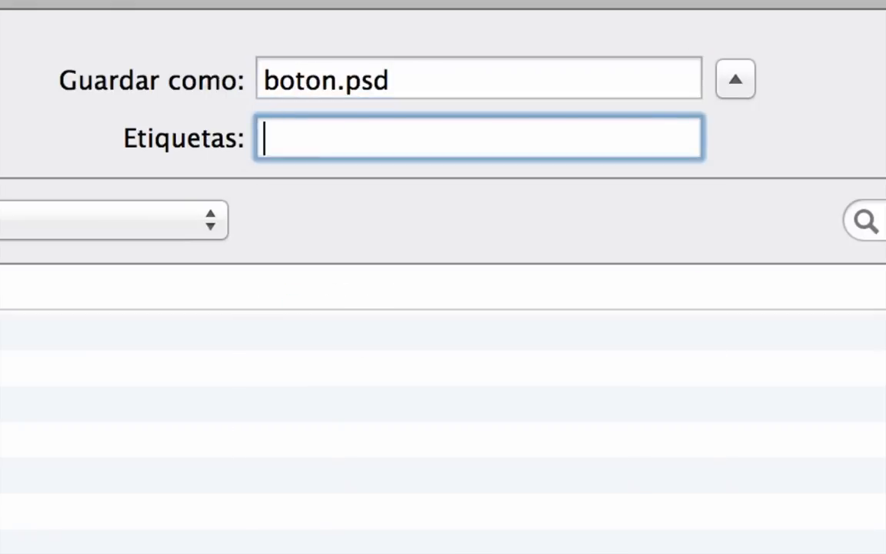
click(336, 81)
text(1)
key(Return)
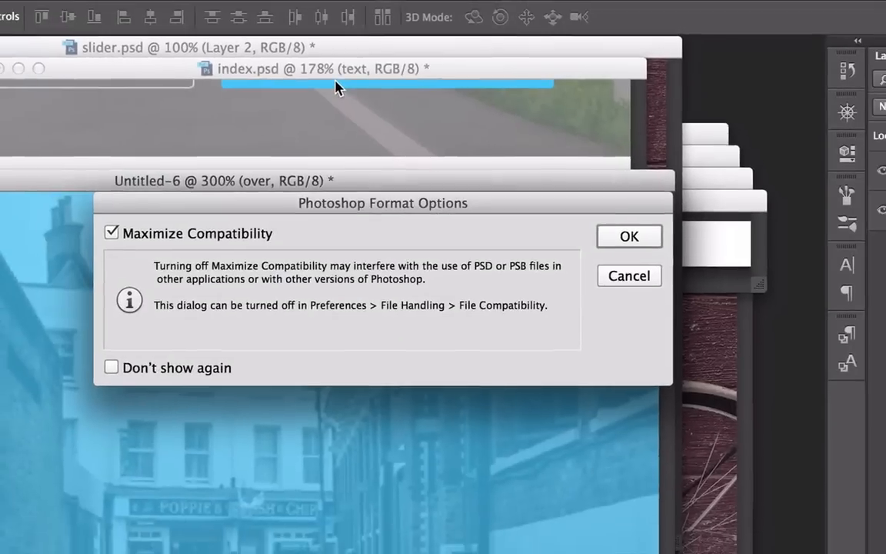
key(Return)
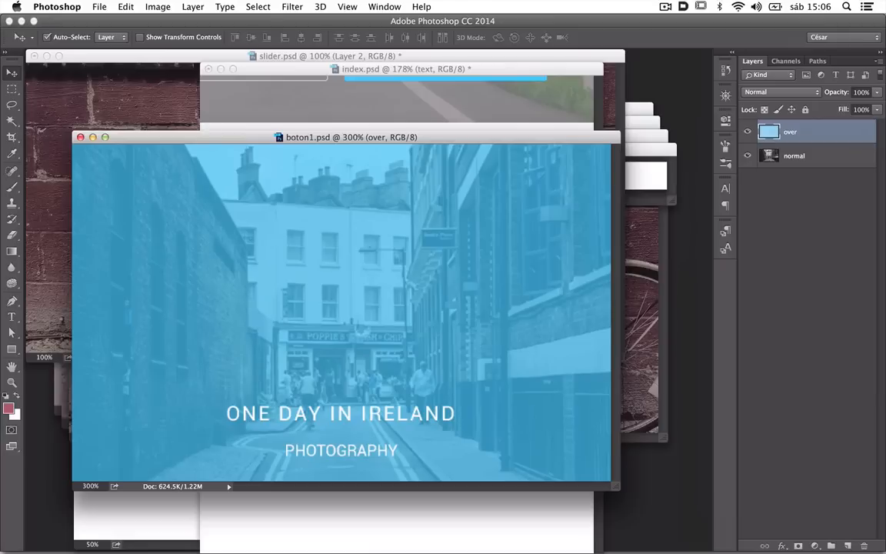
Step: Switch to Adobe Muse and choose boton1.psd from the PSD folder for placement as a Photoshop button on the Home page
key(super+Tab)
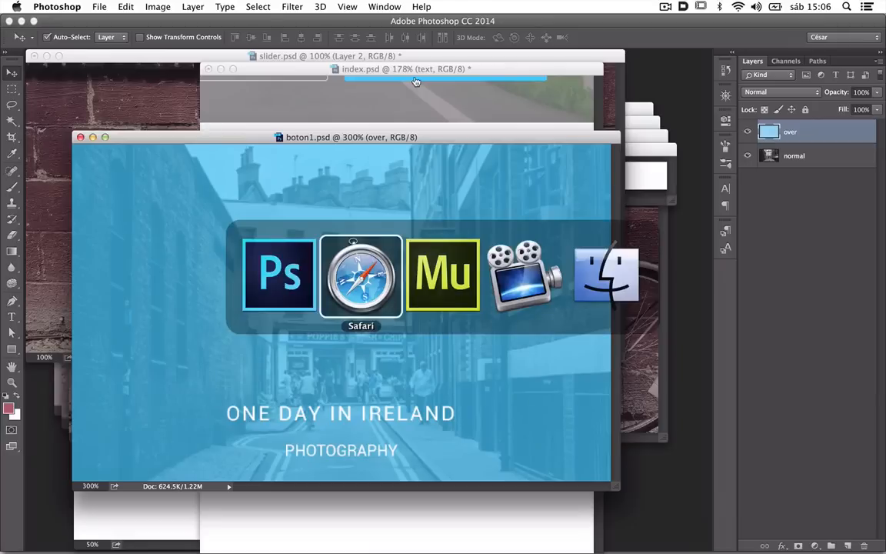
key(super+Tab)
scroll(323, 257, down, 3)
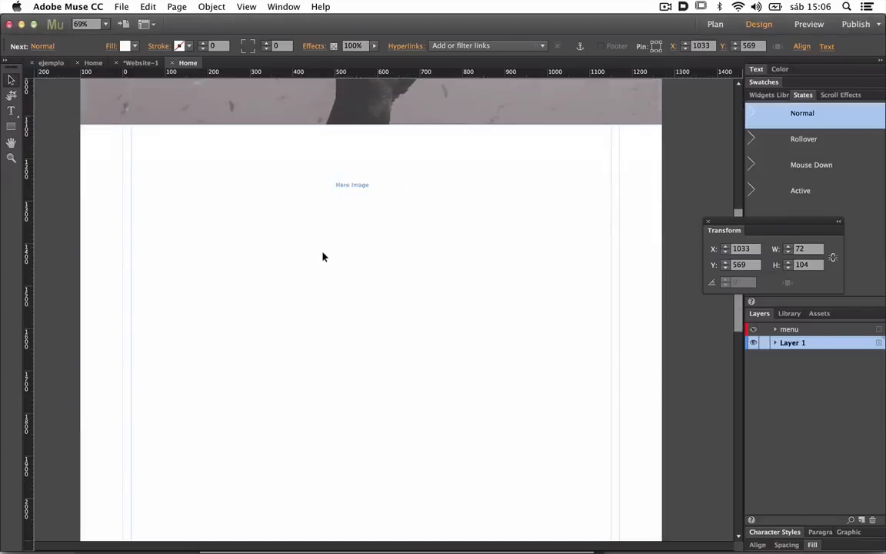
click(122, 7)
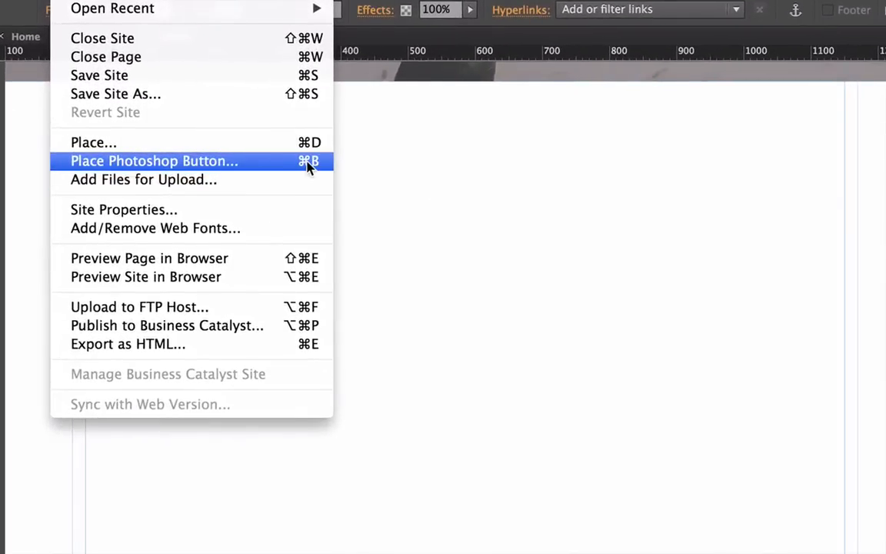
click(308, 166)
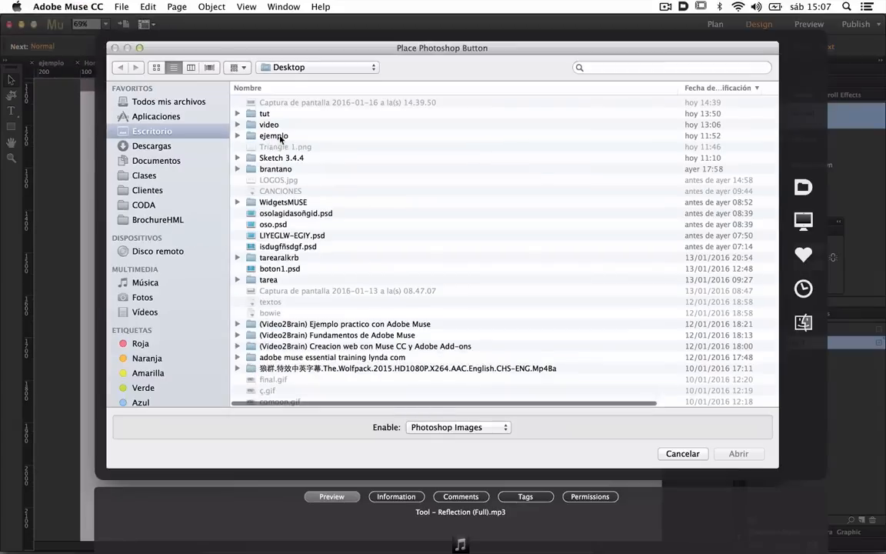
double_click(281, 137)
click(290, 103)
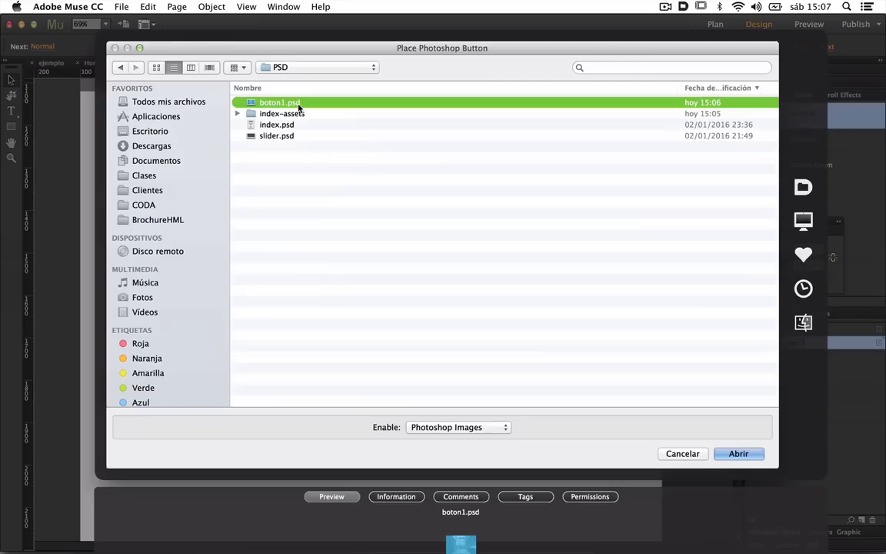
double_click(299, 107)
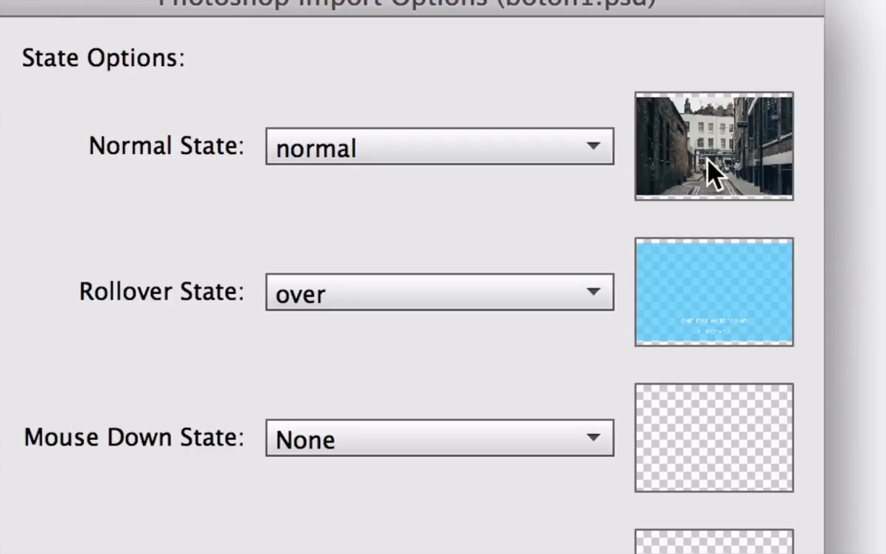
Step: Set the button's Rollover State to Composite and place the button in the empty area beneath the slideshow
click(485, 300)
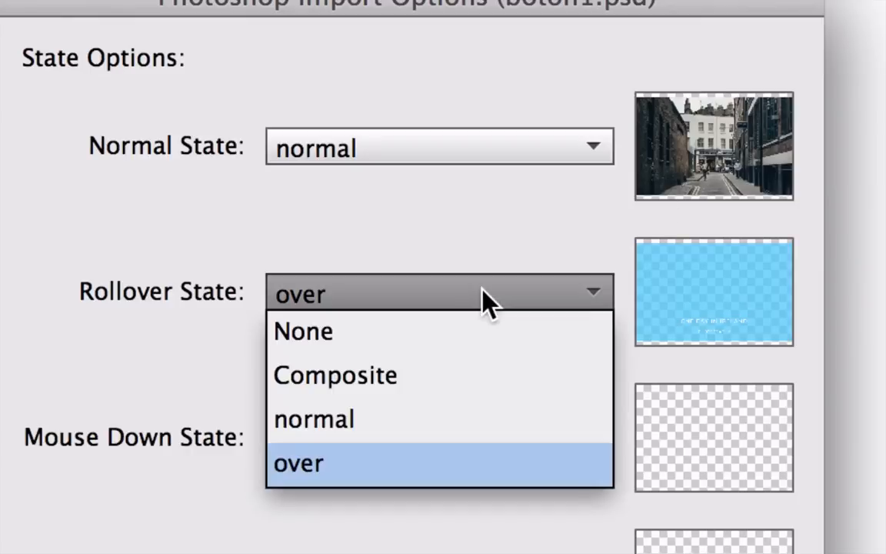
click(434, 369)
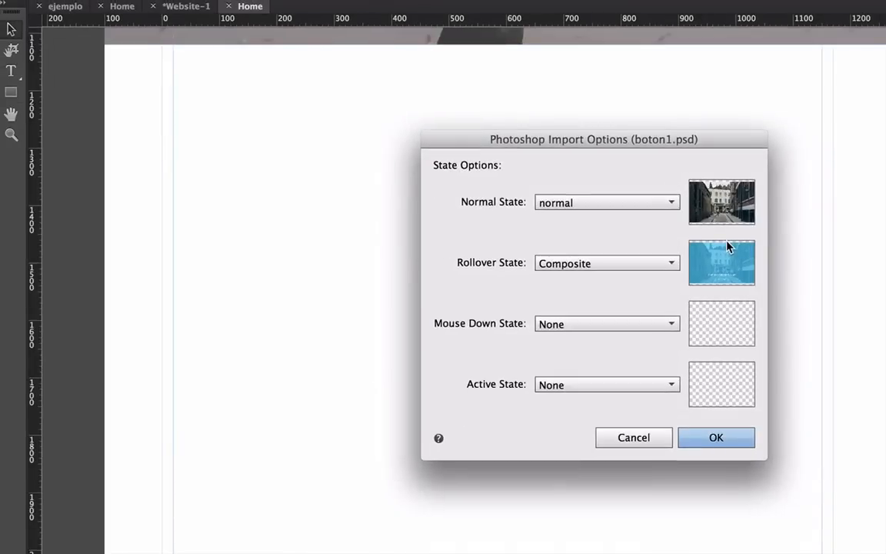
click(714, 438)
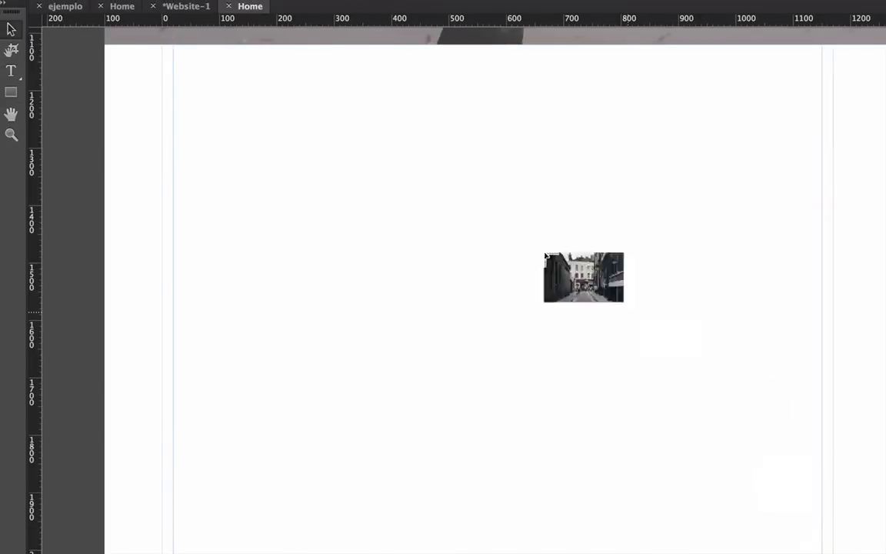
click(247, 182)
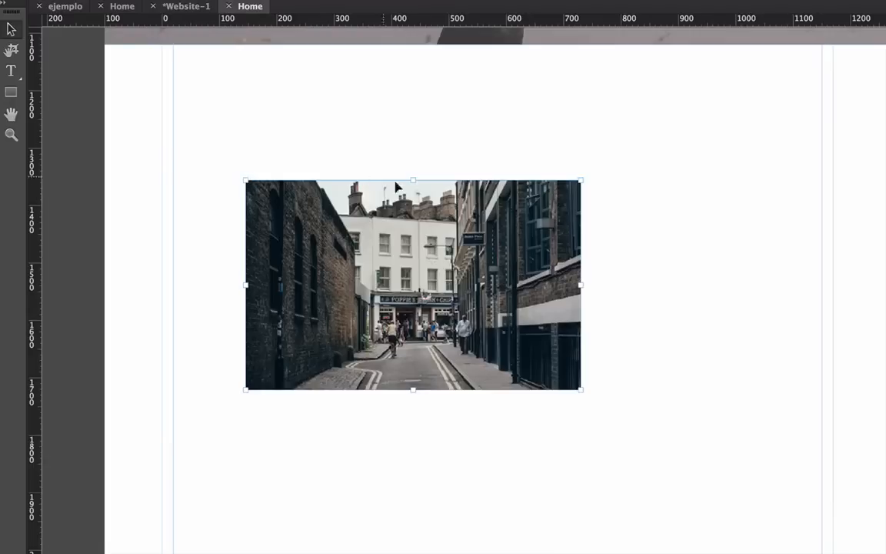
drag(422, 227, 381, 201)
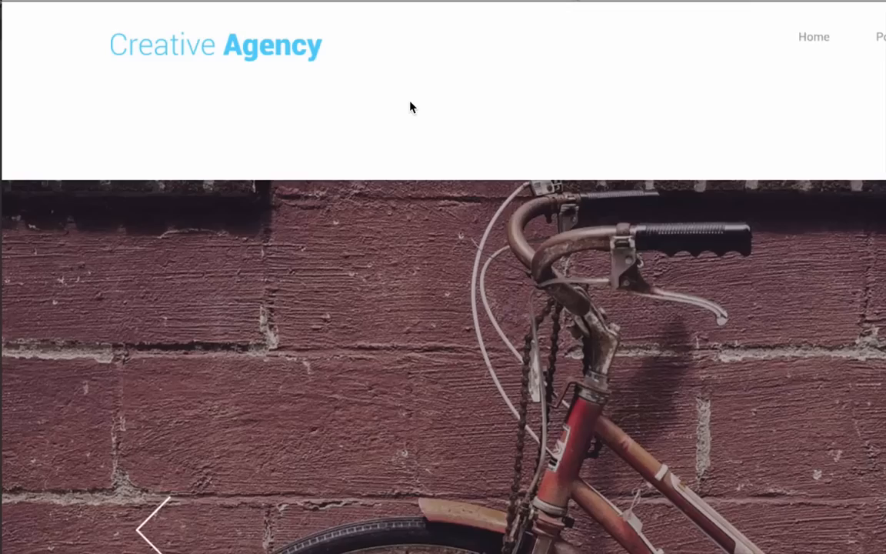
Step: Examine the placed street photo button and its rollover beneath the slideshow in the browser preview
scroll(410, 106, down, 10)
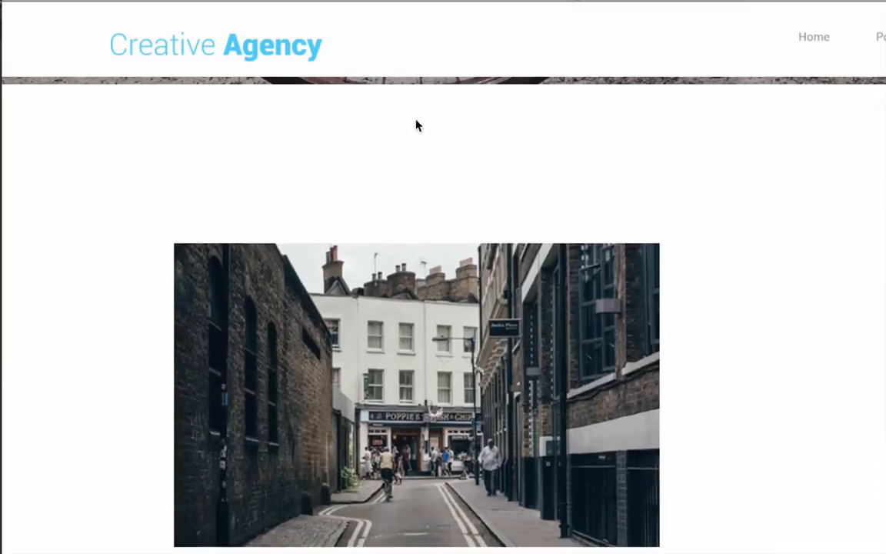
scroll(443, 140, down, 2)
mouse_move(451, 218)
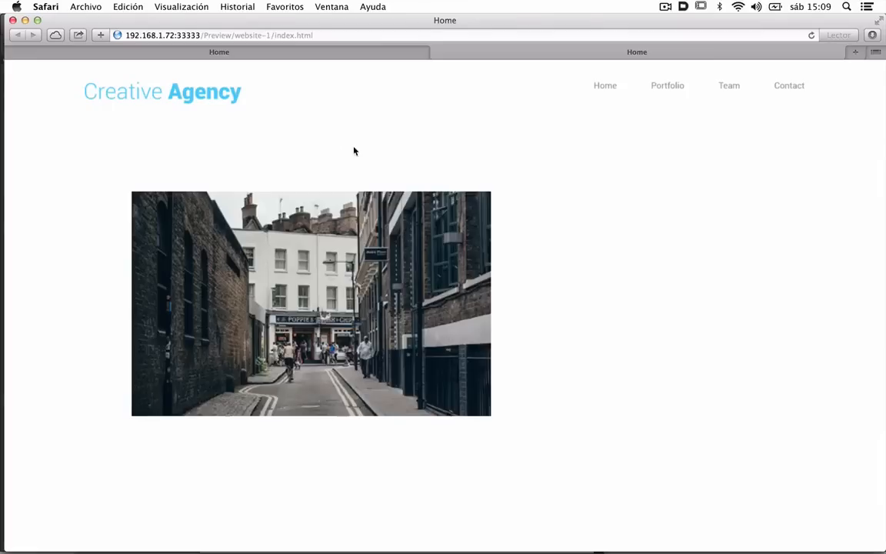
mouse_move(358, 257)
scroll(534, 269, up, 4)
scroll(530, 261, down, 2)
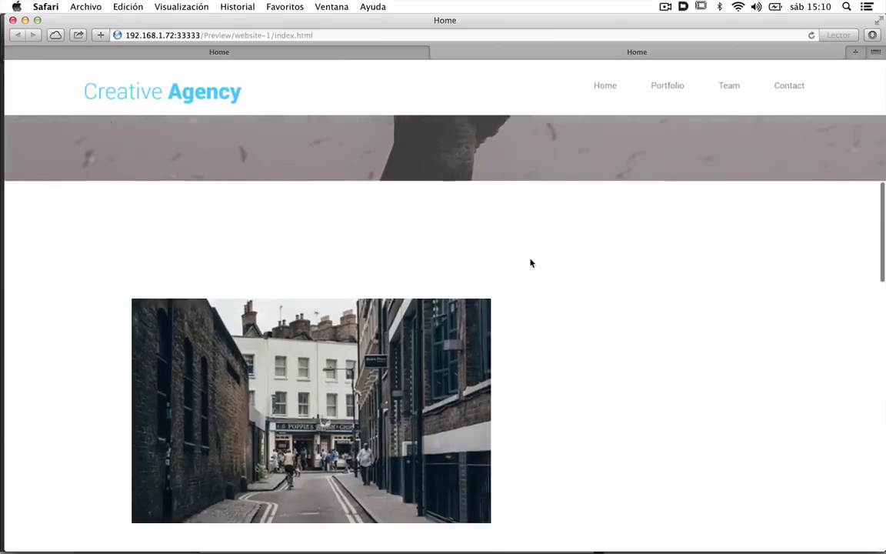
scroll(530, 263, down, 2)
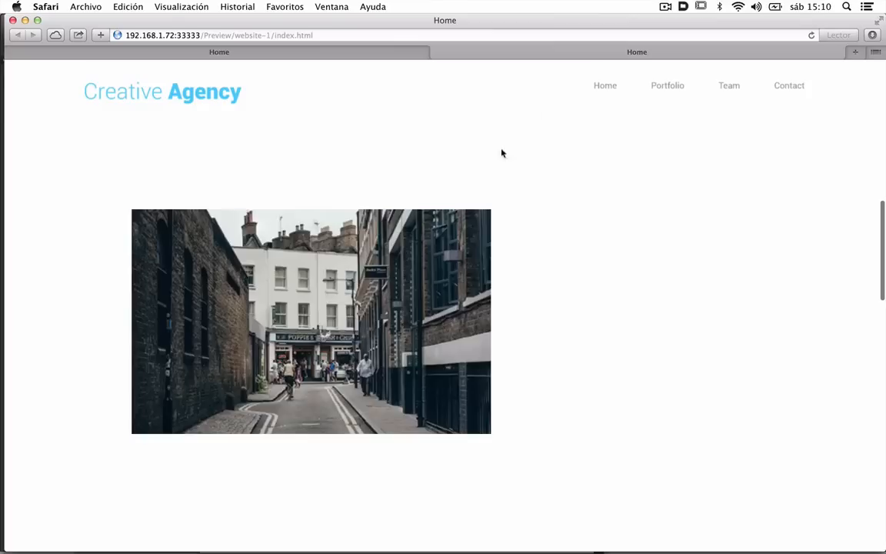
mouse_move(487, 263)
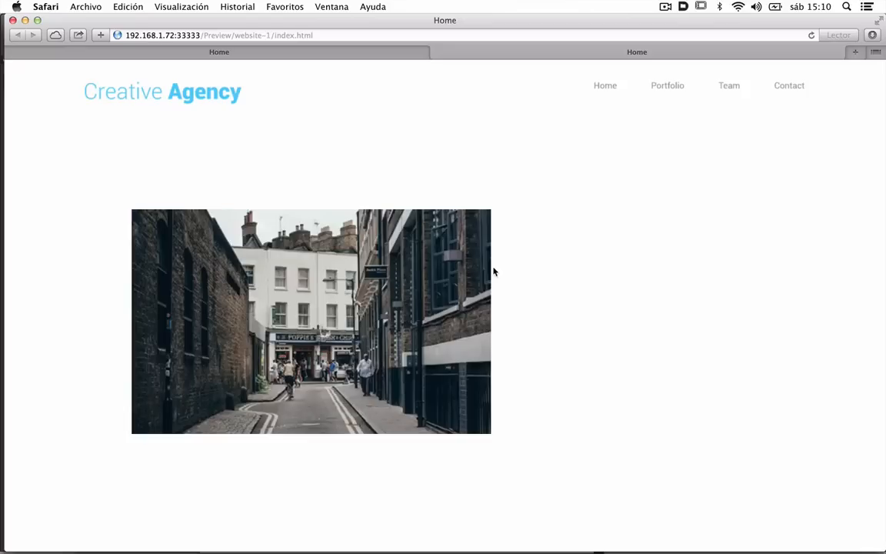
mouse_move(427, 299)
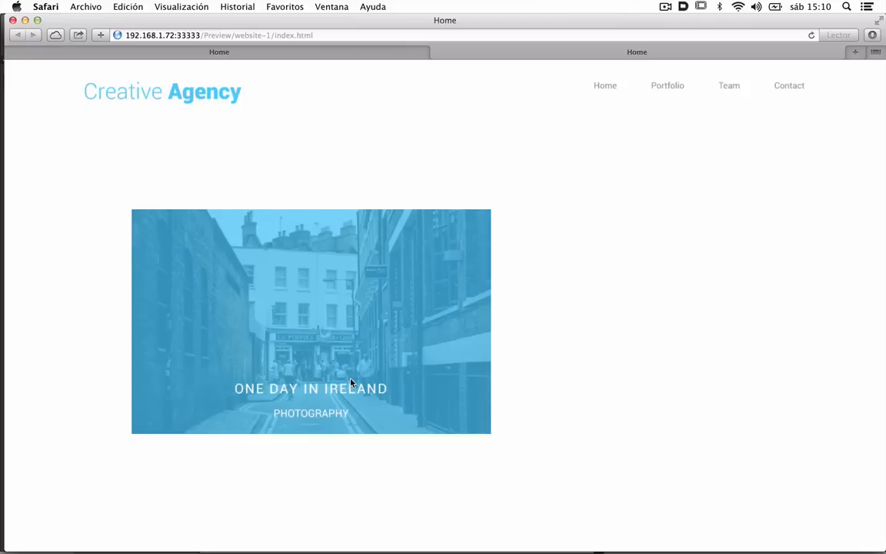
scroll(350, 382, up, 6)
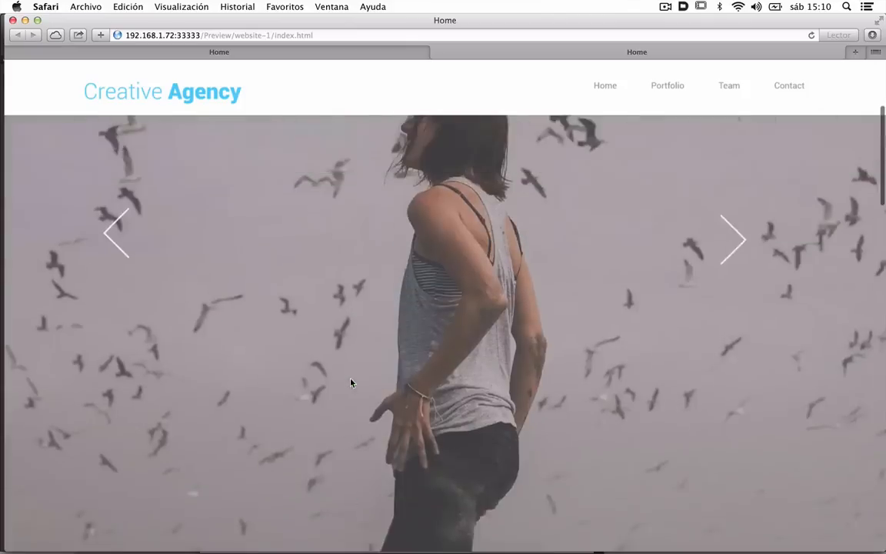
scroll(337, 108, down, 3)
scroll(337, 101, down, 4)
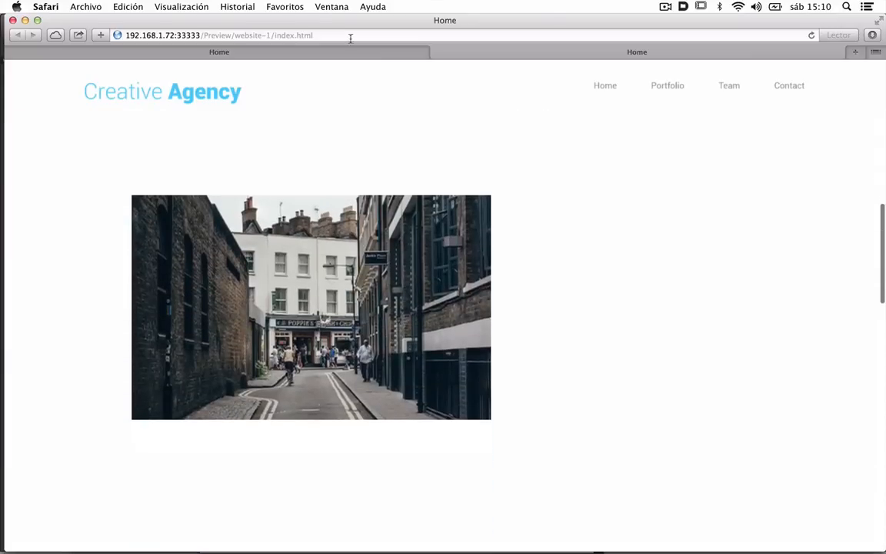
Step: Examine the example site's Home and Portfolio links and the rollover on its portfolio images
click(342, 52)
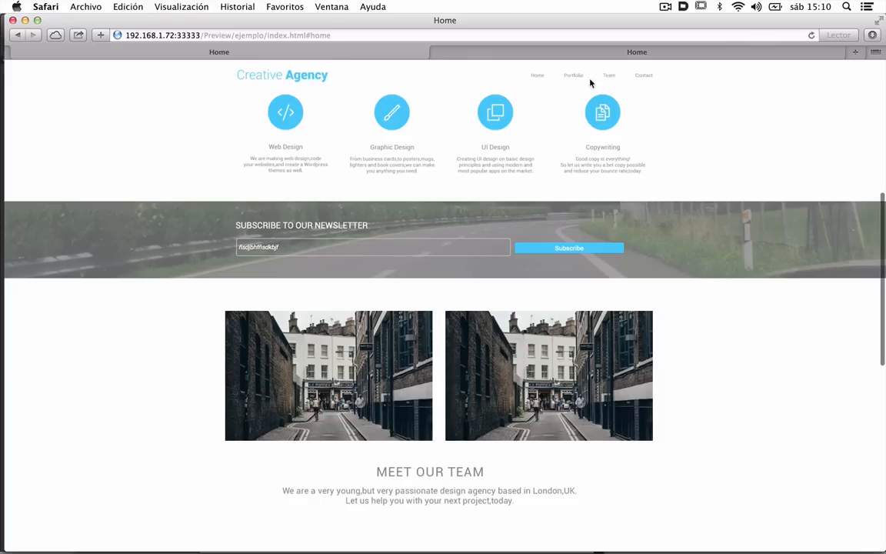
key(super+plus)
key(super+plus)
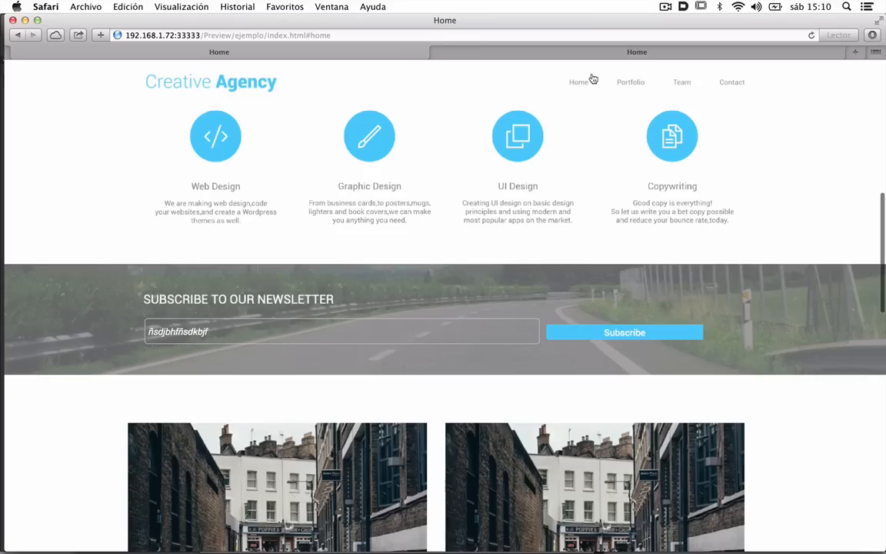
click(625, 89)
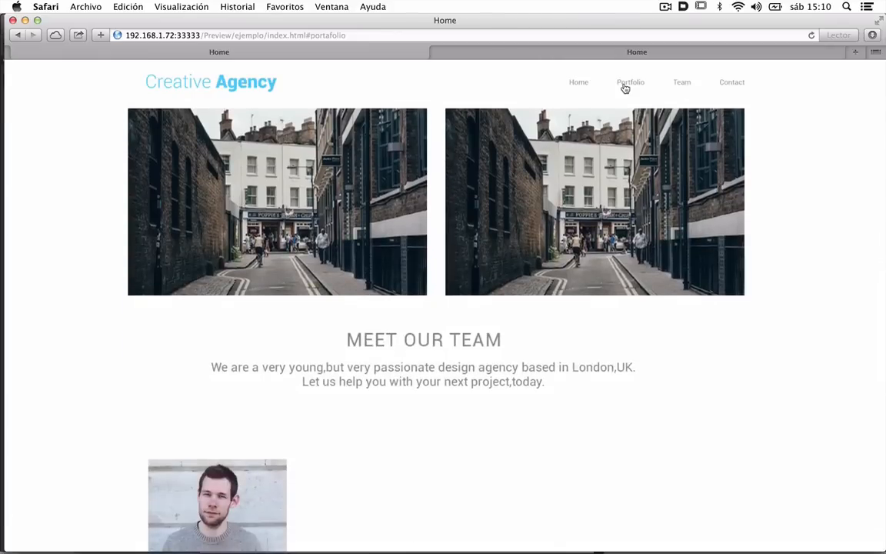
click(578, 86)
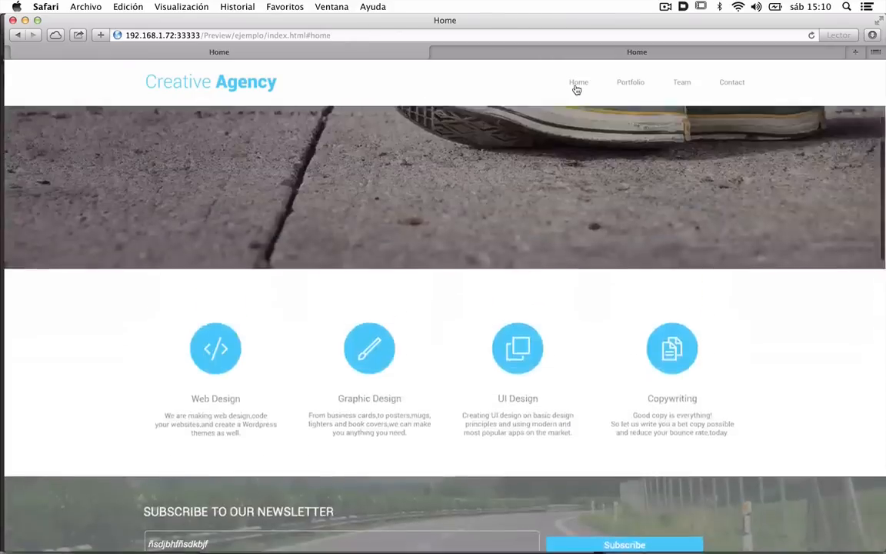
scroll(359, 253, down, 10)
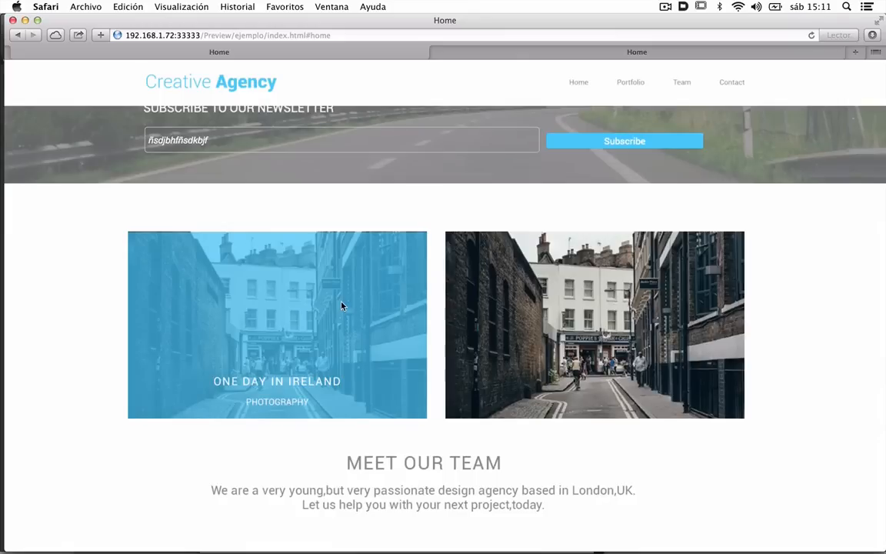
scroll(342, 306, up, 10)
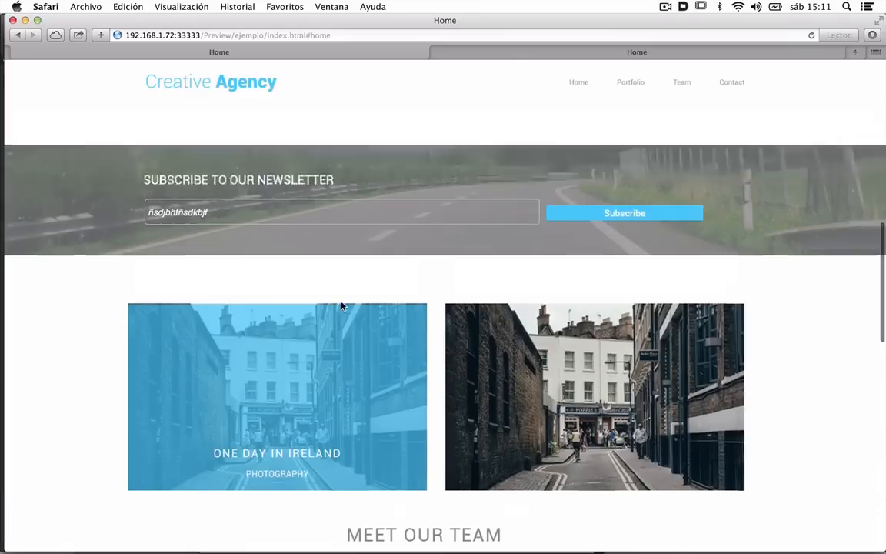
scroll(342, 306, down, 7)
scroll(342, 305, down, 3)
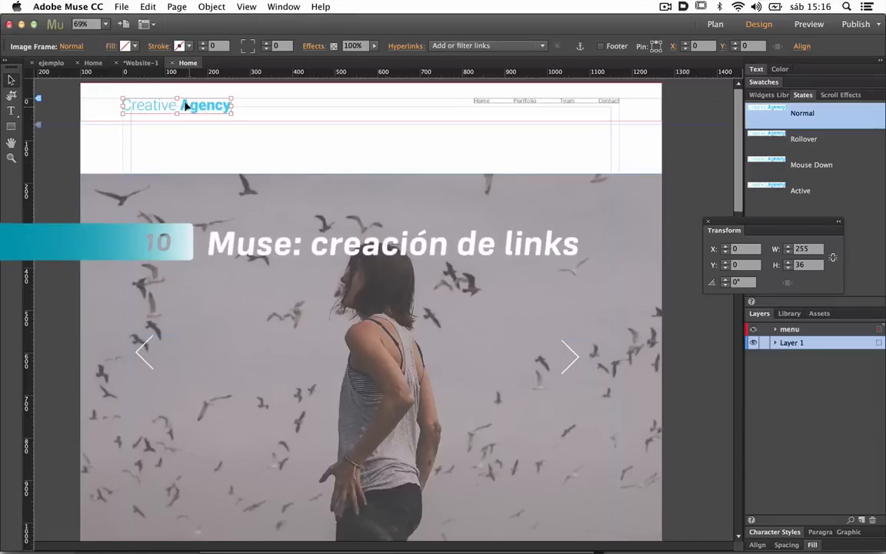
click(247, 144)
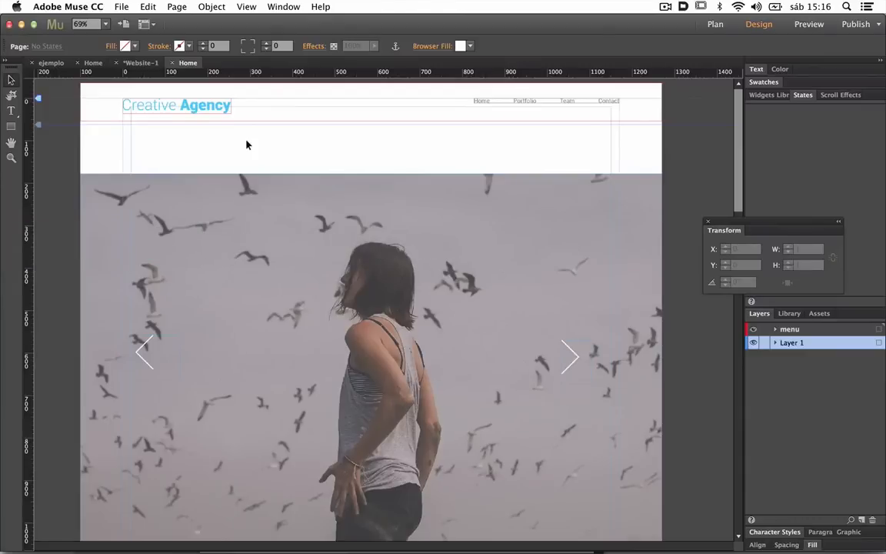
click(199, 103)
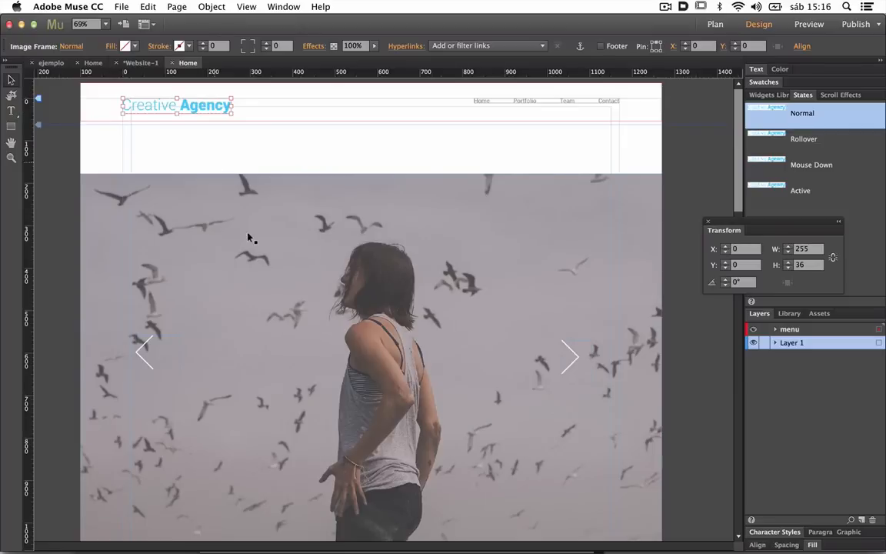
scroll(247, 238, down, 10)
scroll(247, 238, up, 5)
scroll(248, 237, up, 8)
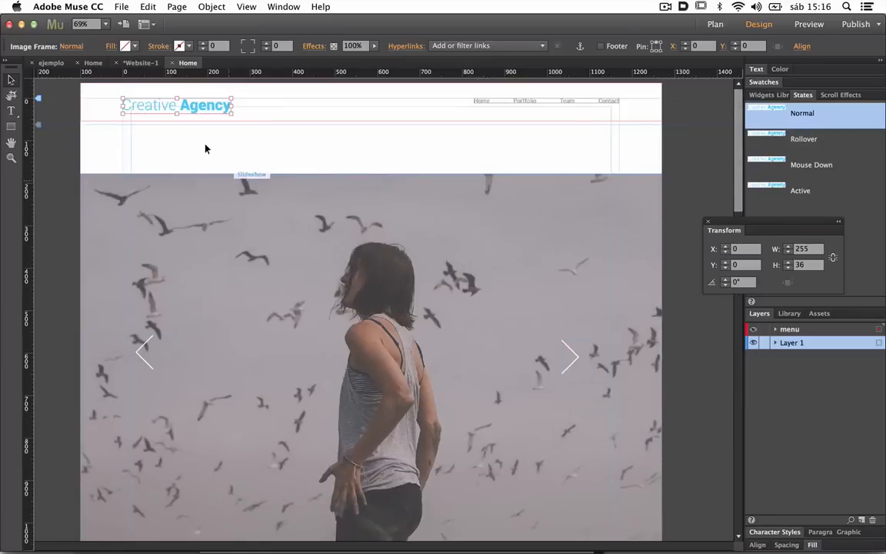
Step: Draw a rectangle about 194 by 58 px in the white area under the header and delete it
click(10, 126)
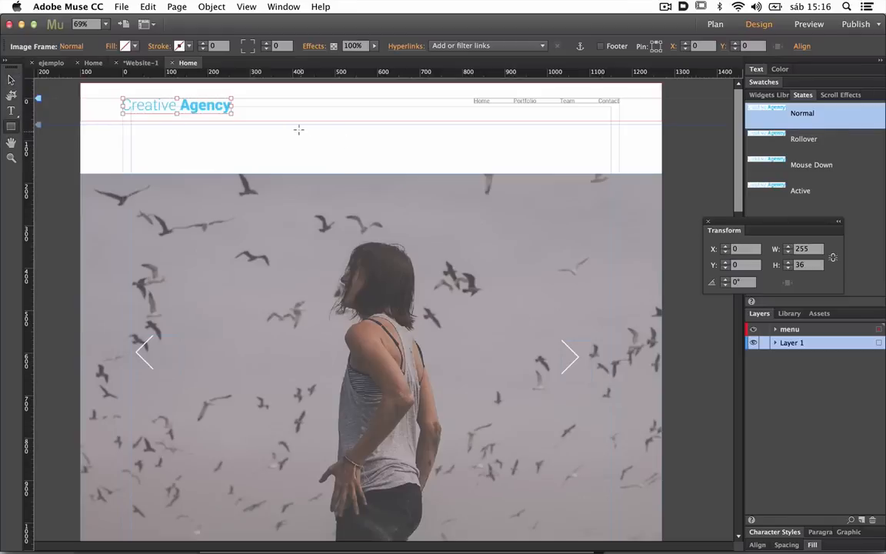
drag(299, 133, 383, 157)
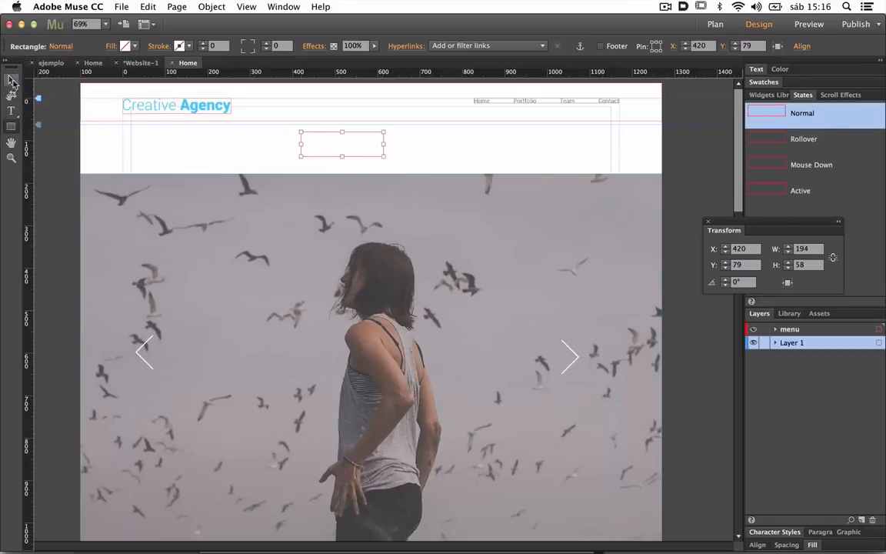
key(Delete)
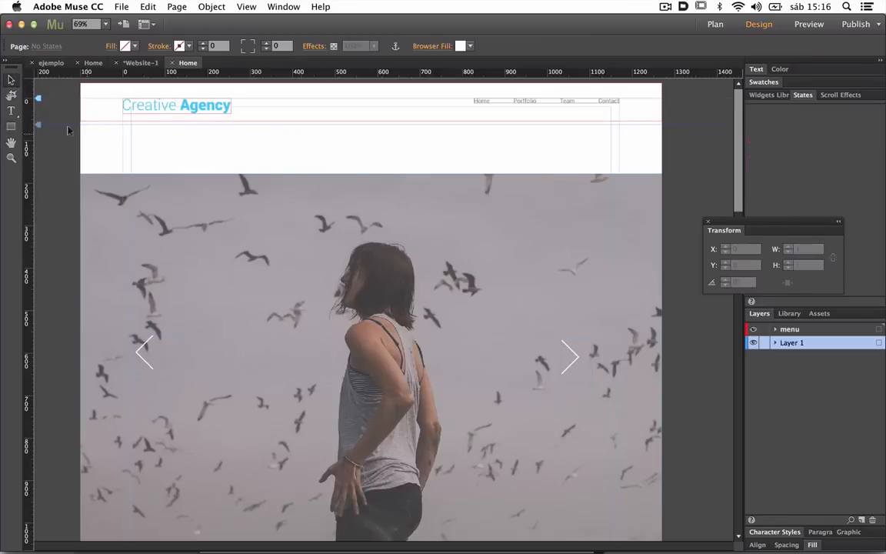
Step: Add a text frame about 184 by 57 px in the white area under the header containing "sñkdfgsldkfg"
click(11, 110)
drag(293, 131, 370, 154)
text(sfkdfgsldkfg)
click(11, 78)
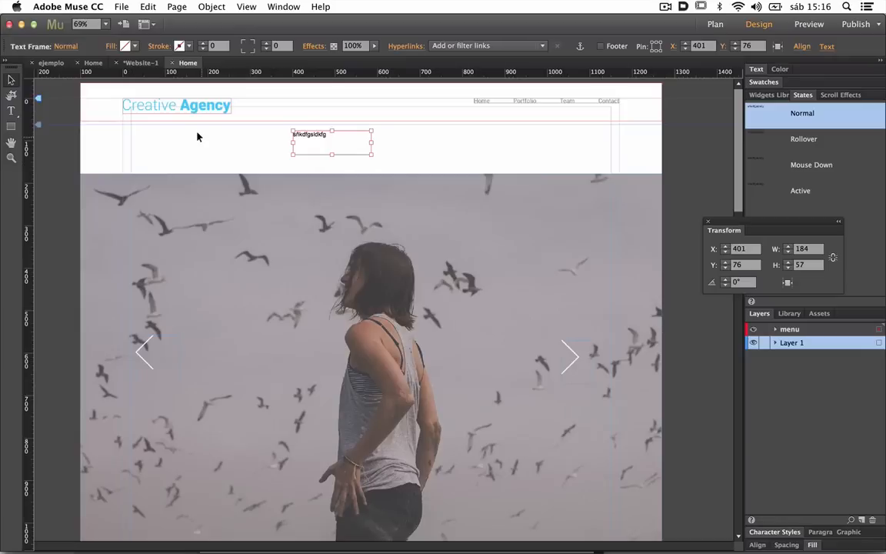
click(210, 111)
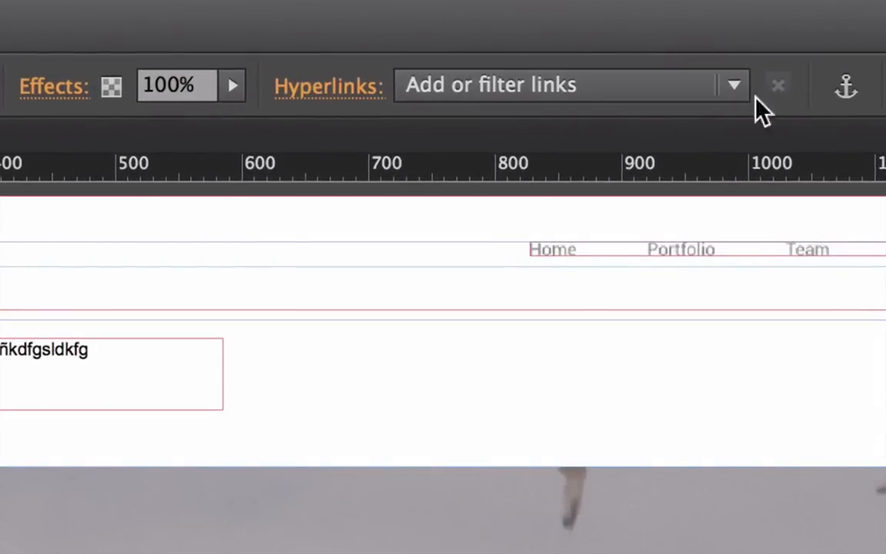
click(536, 87)
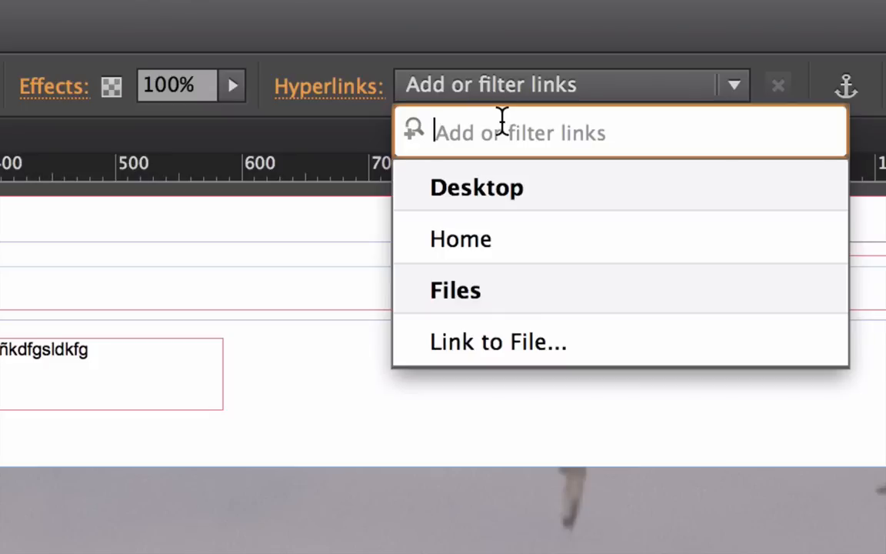
text(www.)
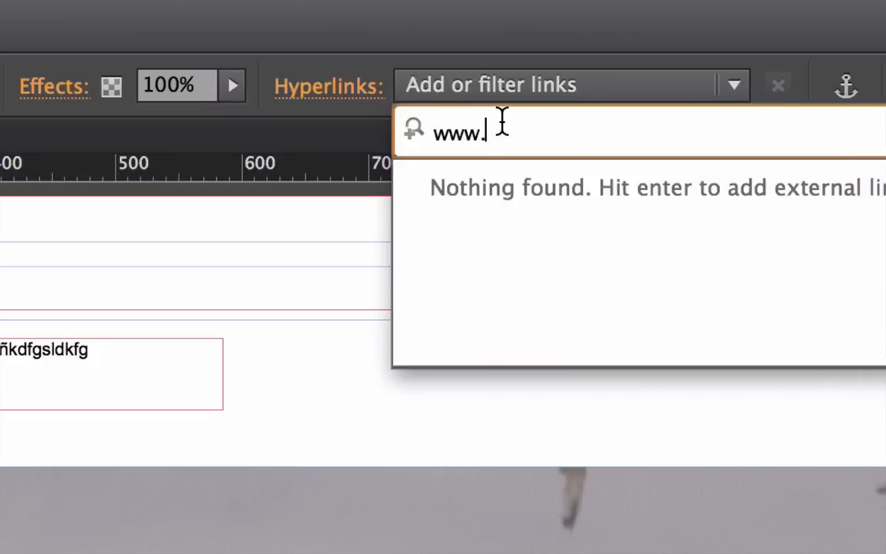
text(youtube)
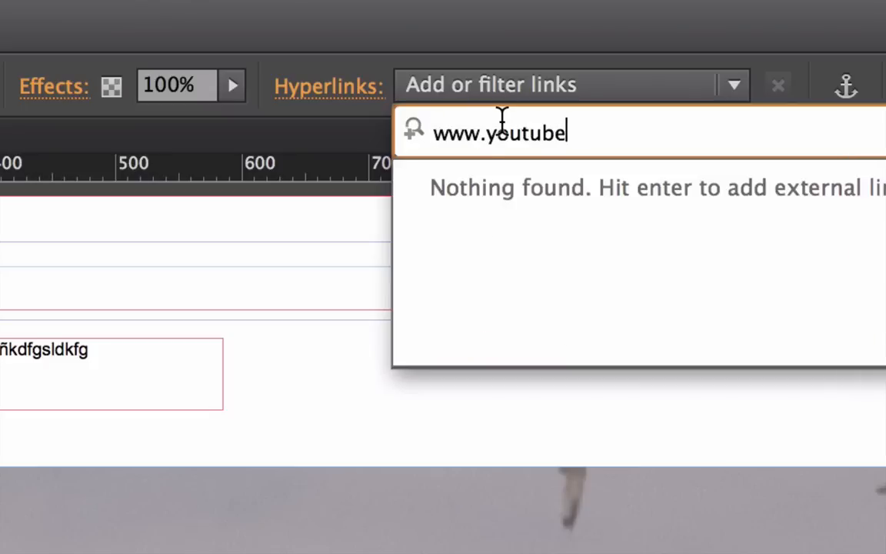
text(.com)
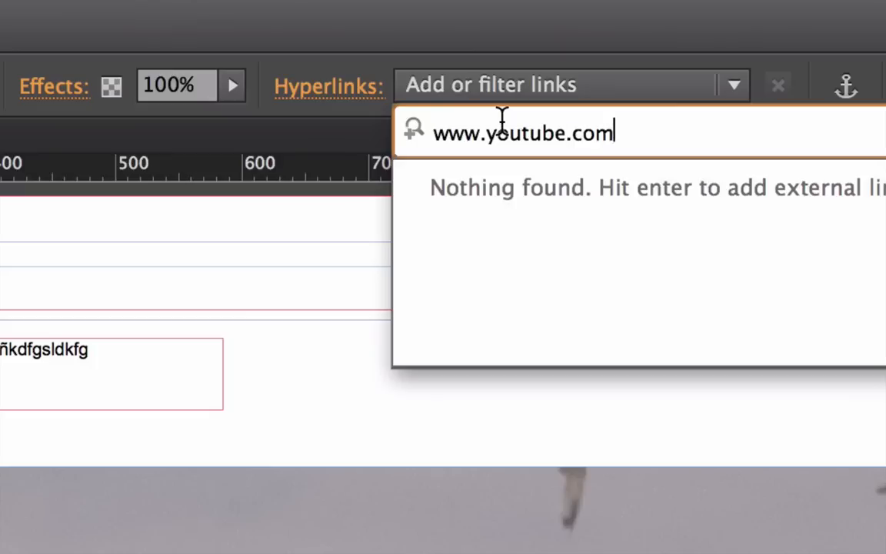
key(Return)
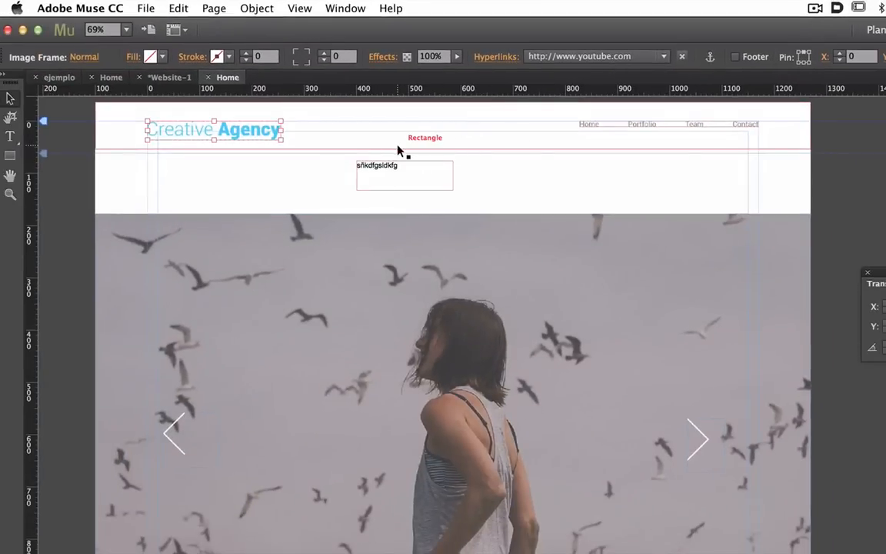
Step: Preview the page in the browser, test the logo's link, close that tab and return to Adobe Muse
key(super+shift+e)
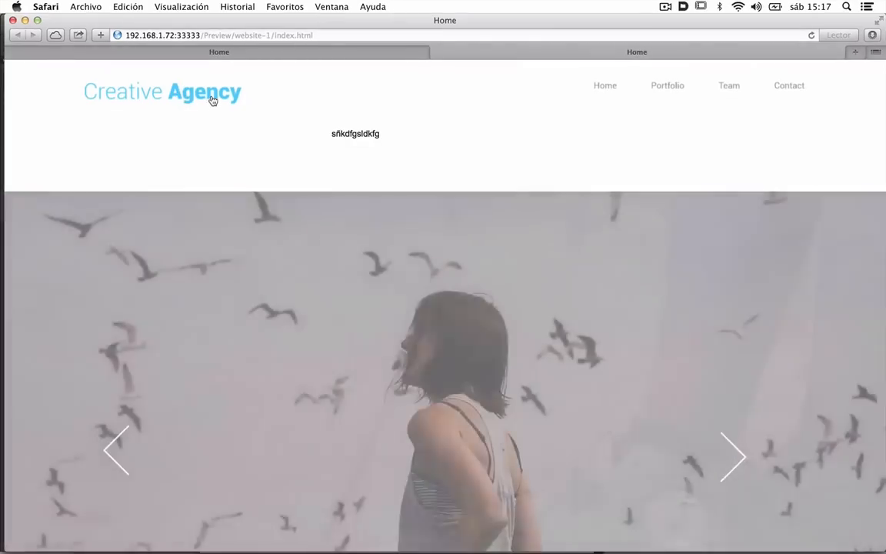
click(213, 94)
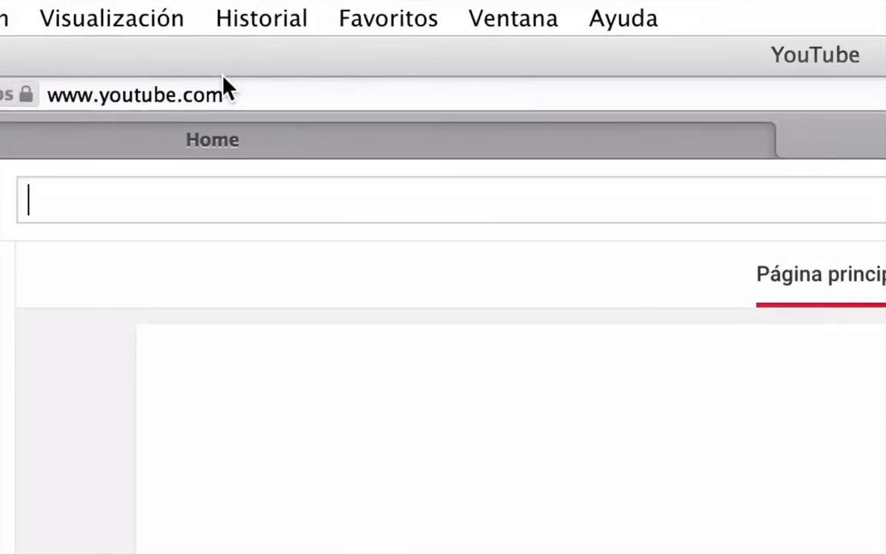
key(super+w)
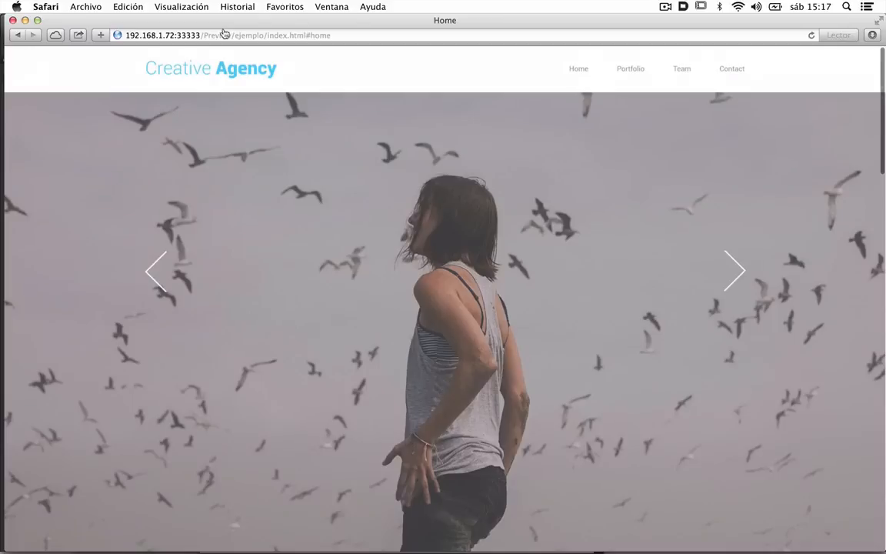
key(super+Tab)
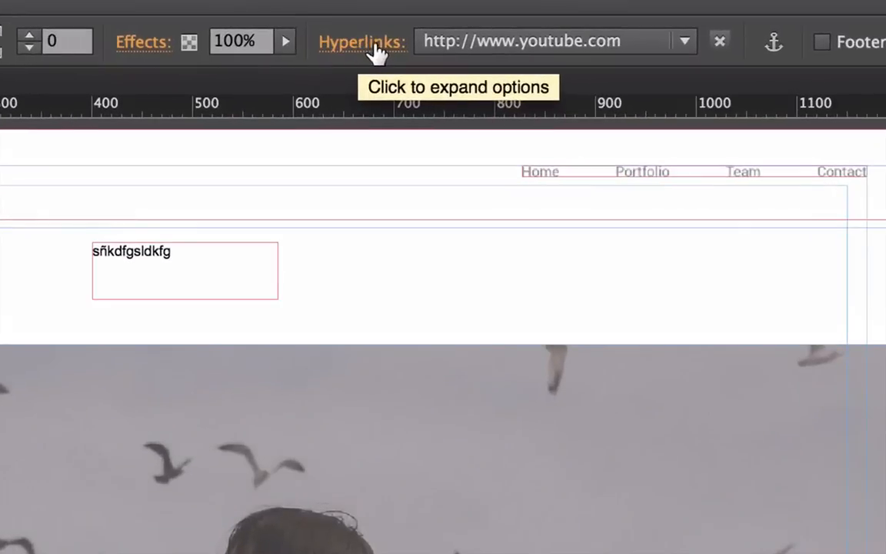
Step: Try the logo hyperlink's option to open the link in a new window or tab and switch it off again
click(361, 46)
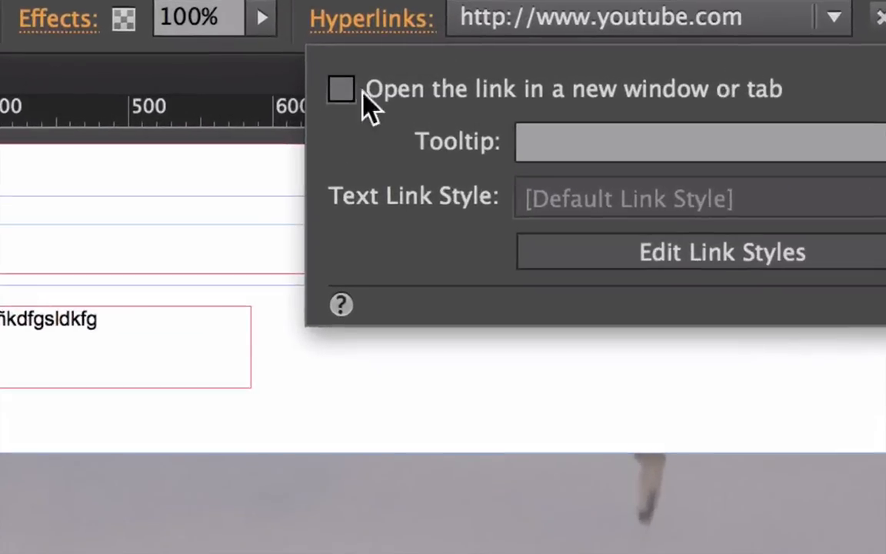
click(341, 92)
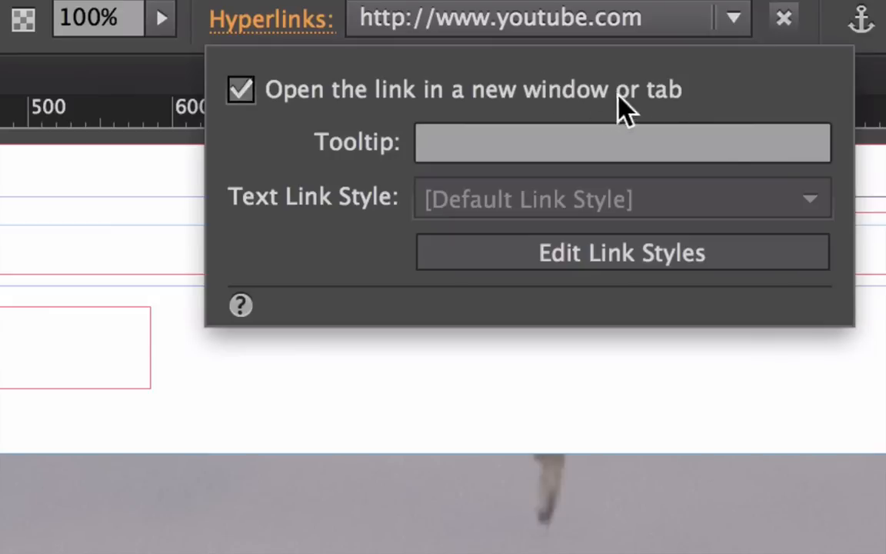
click(242, 91)
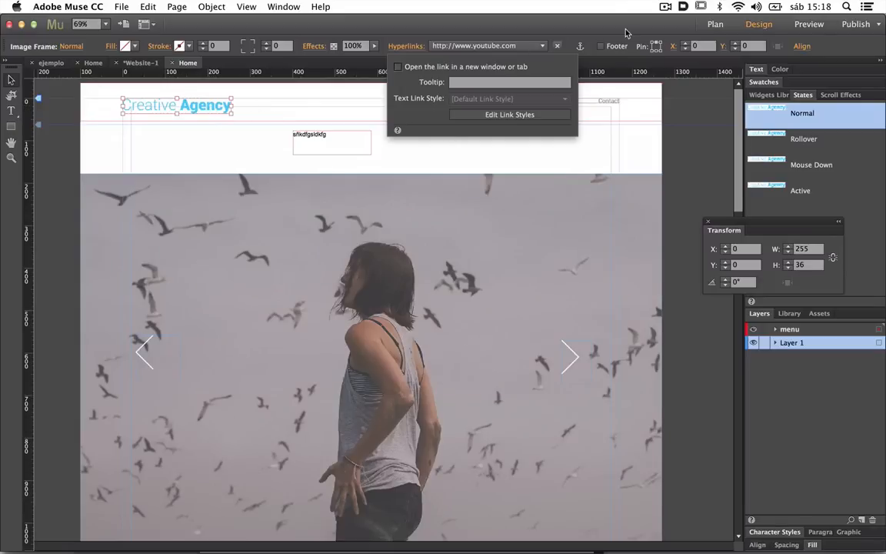
Step: Close the link options, look at the site plan and review the Home page from header to blank lower area
click(669, 123)
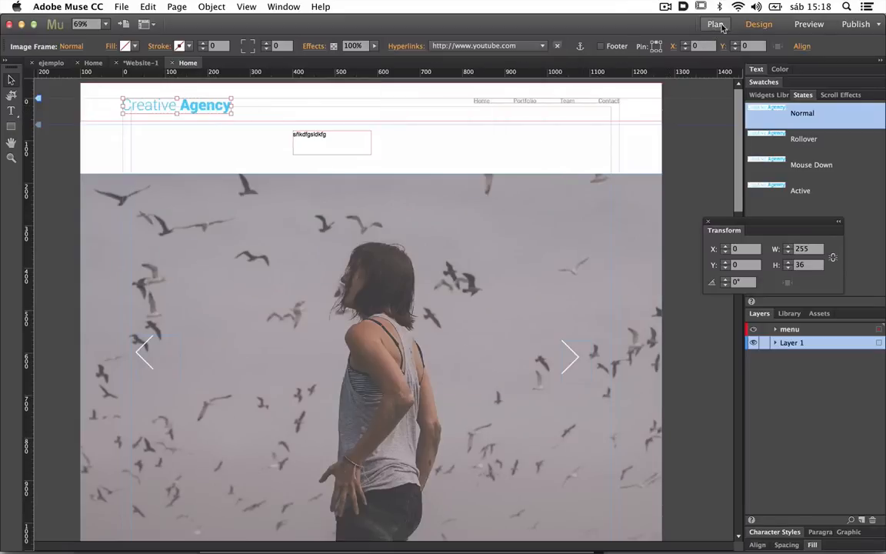
click(717, 26)
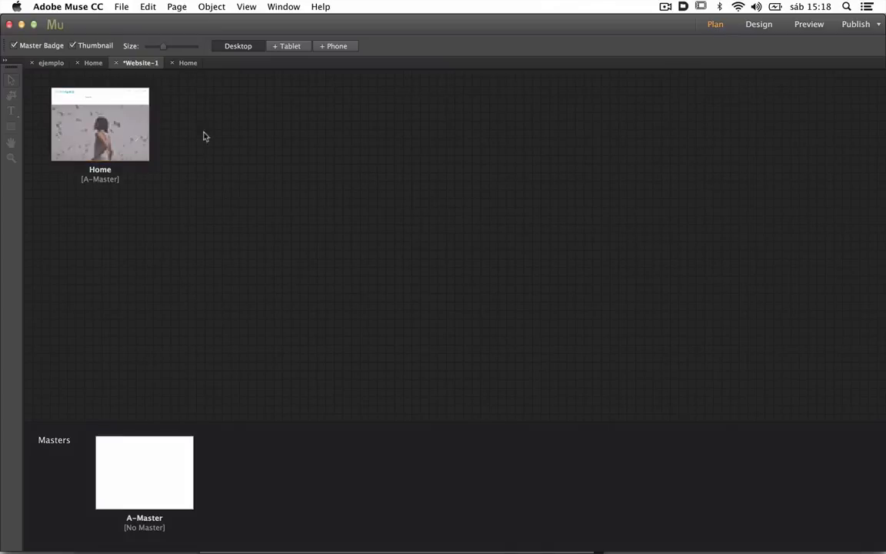
double_click(94, 120)
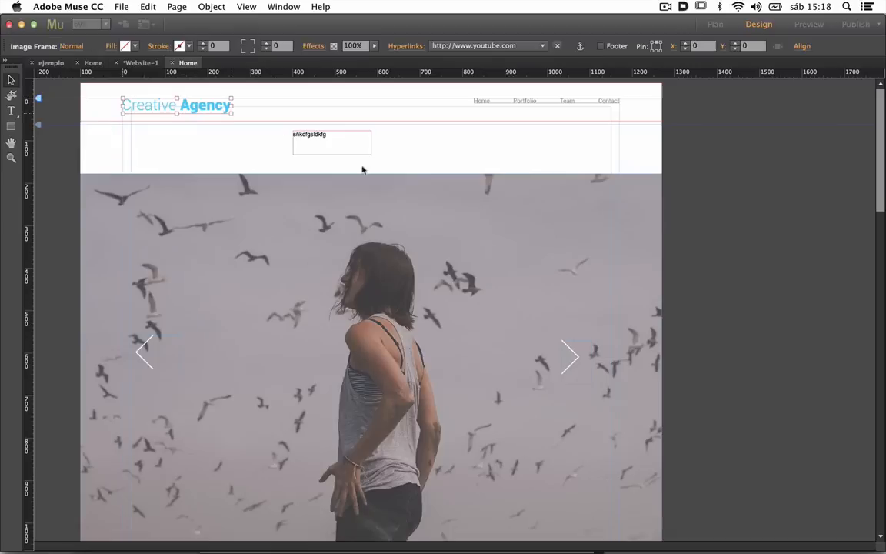
scroll(381, 186, down, 10)
scroll(381, 186, up, 15)
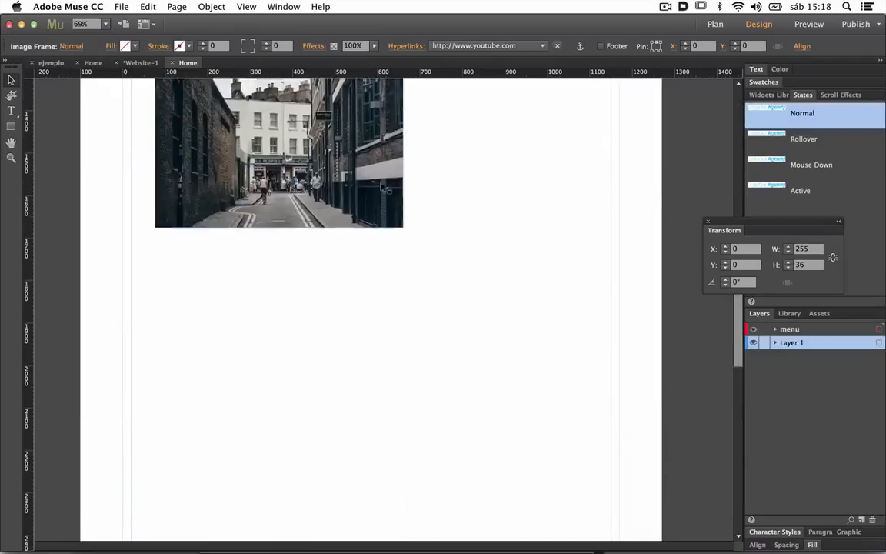
scroll(380, 186, down, 20)
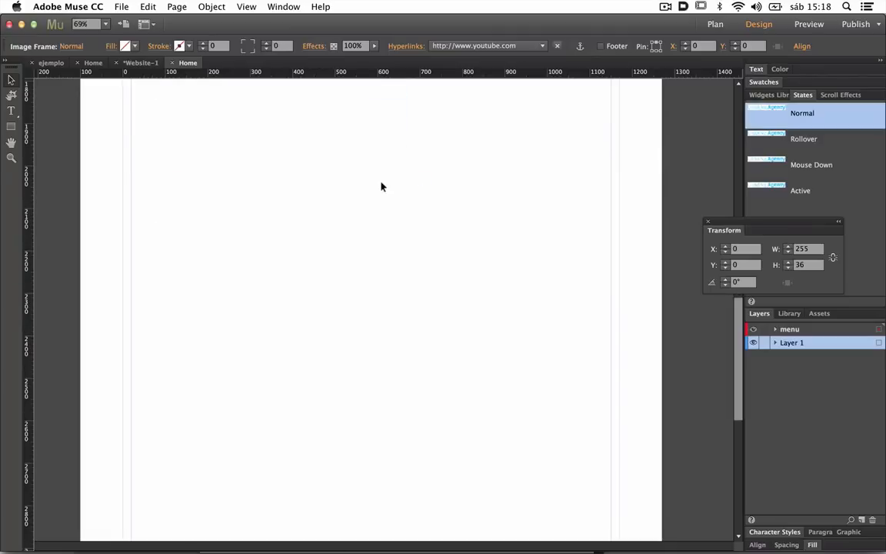
scroll(381, 184, up, 20)
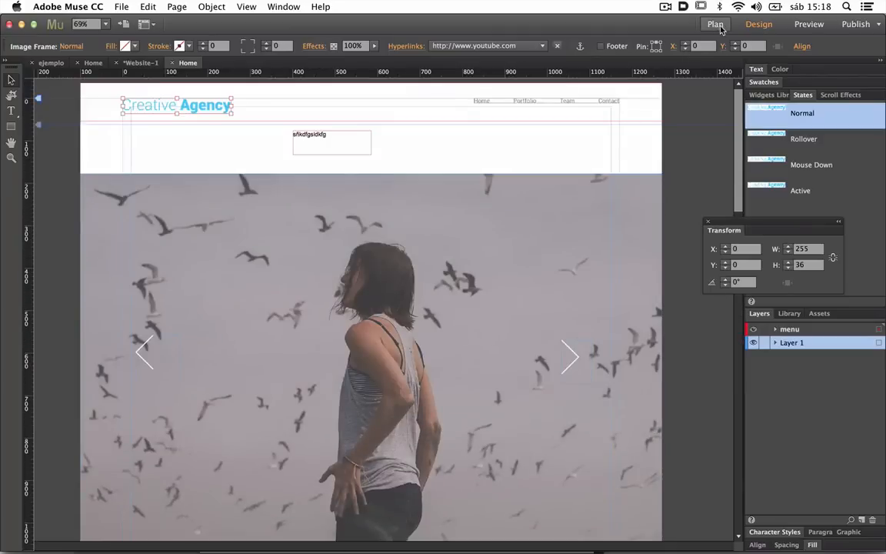
Step: Add two pages after Home in the site plan and name the first one "portafolio"
click(718, 26)
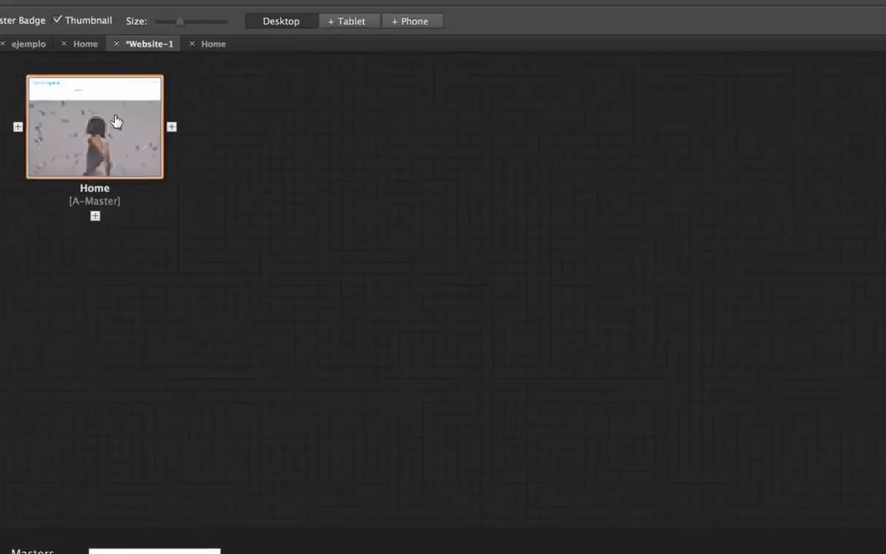
click(185, 131)
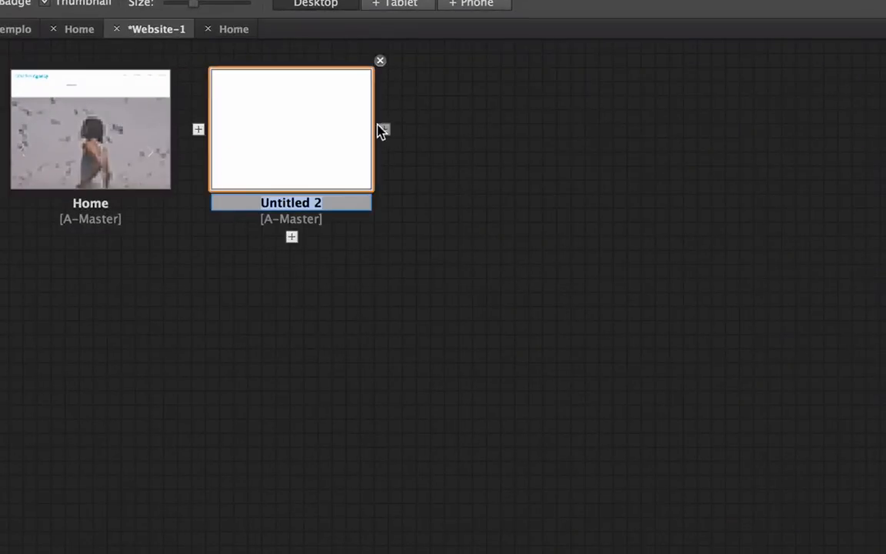
click(384, 131)
double_click(297, 204)
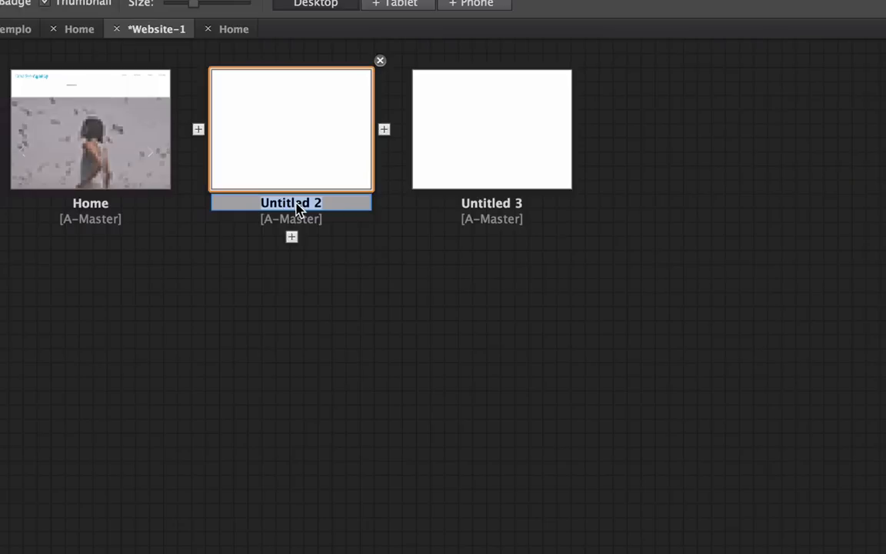
text(portafolio)
key(Return)
Step: Add a child page under portafolio and name it "diseño"
click(292, 238)
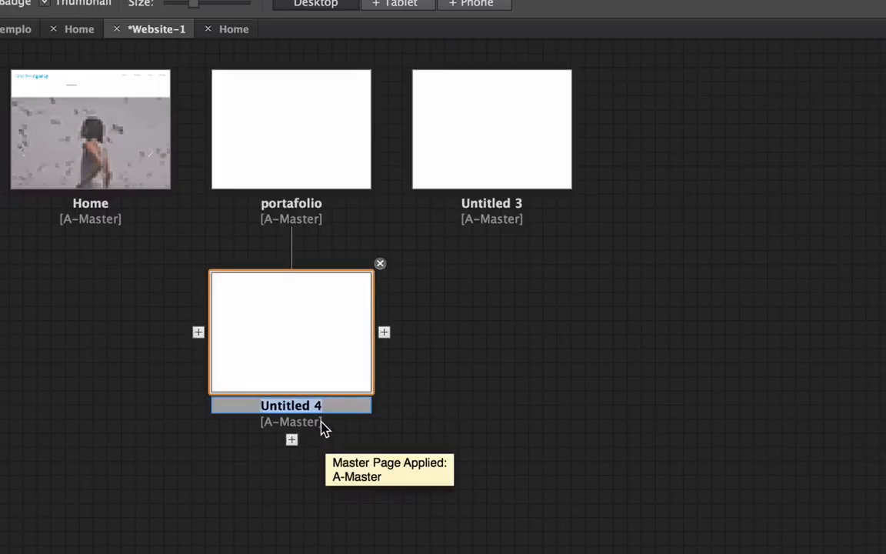
text(dsie)
key(BackSpace)
key(BackSpace)
key(BackSpace)
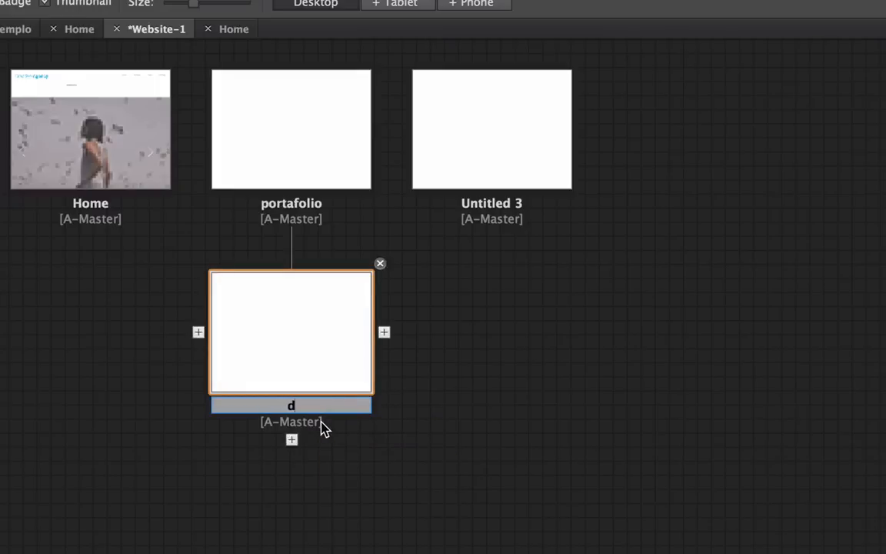
text(iseño)
key(Return)
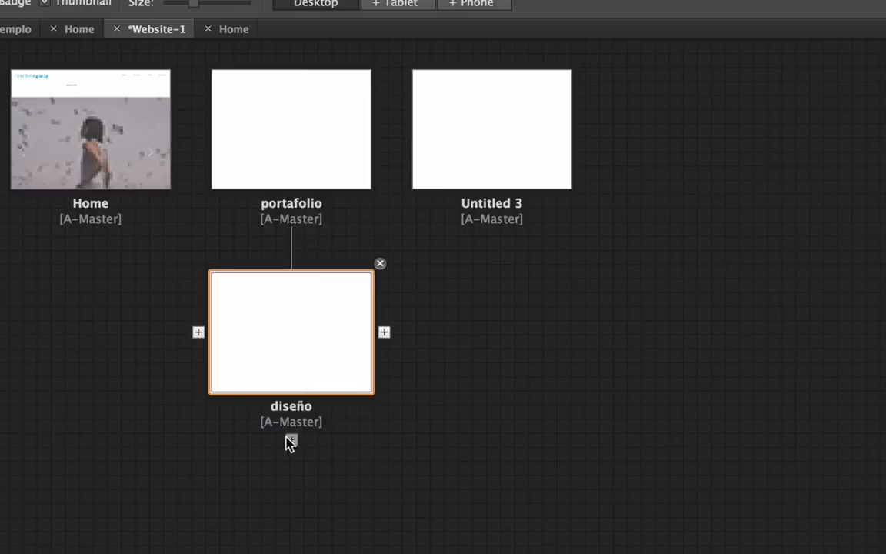
Step: Add a child page named "dibujos" under diseño and another unnamed page beside diseño
click(290, 441)
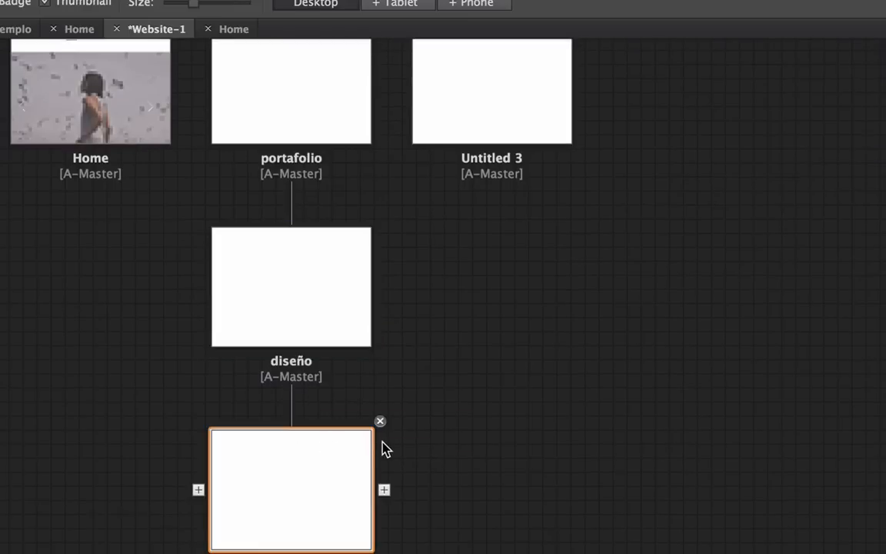
text(dibujos)
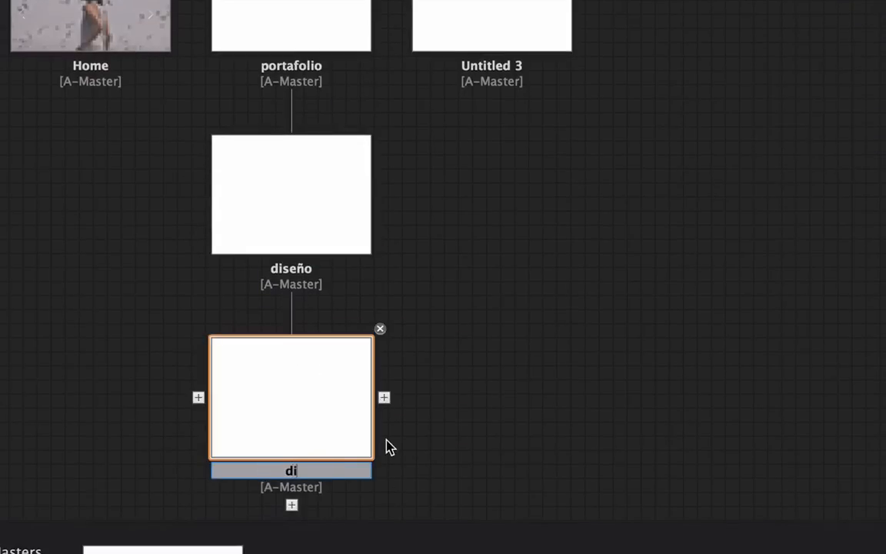
key(Return)
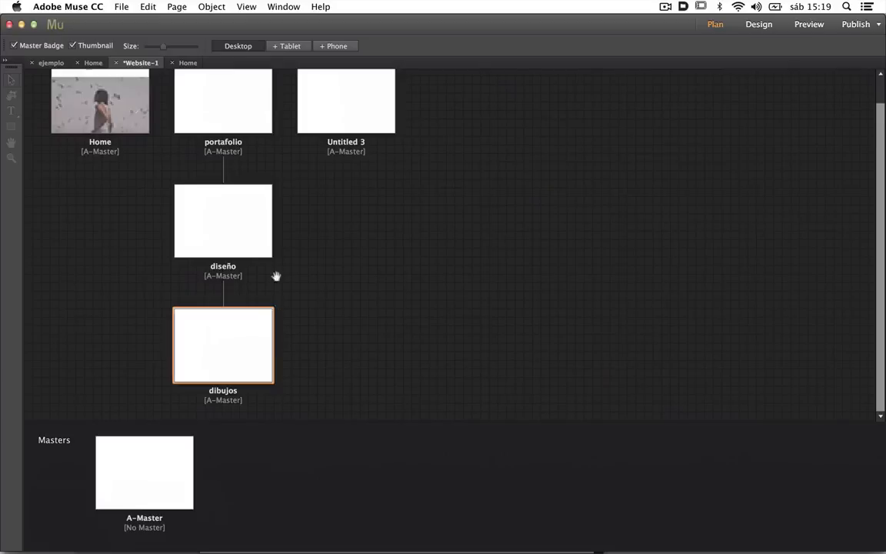
click(279, 222)
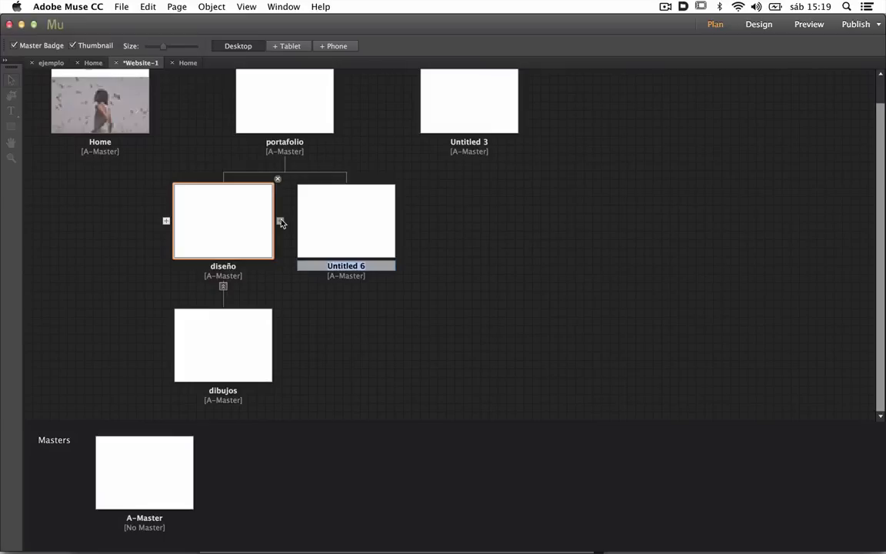
Step: Reopen the Home page and change the Creative Agency logo's hyperlink to the page portafolio:diseño:dibujos
double_click(91, 84)
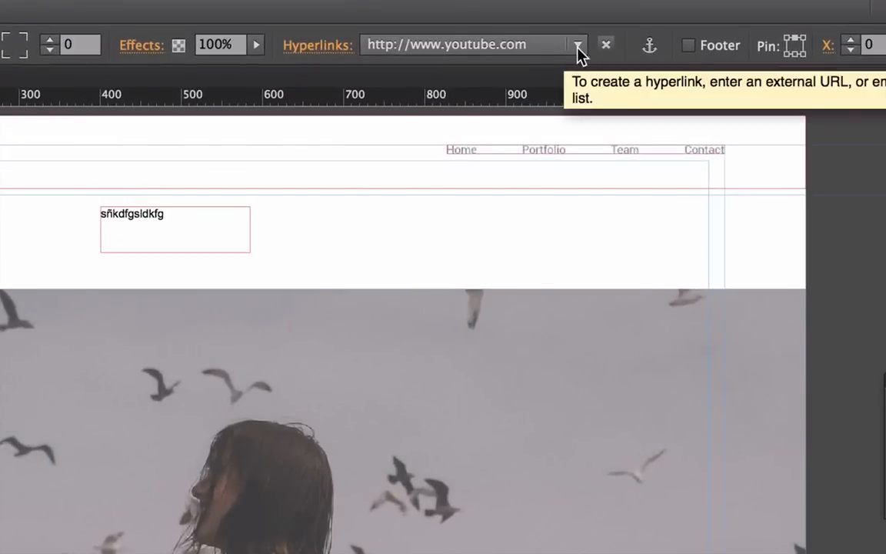
click(579, 49)
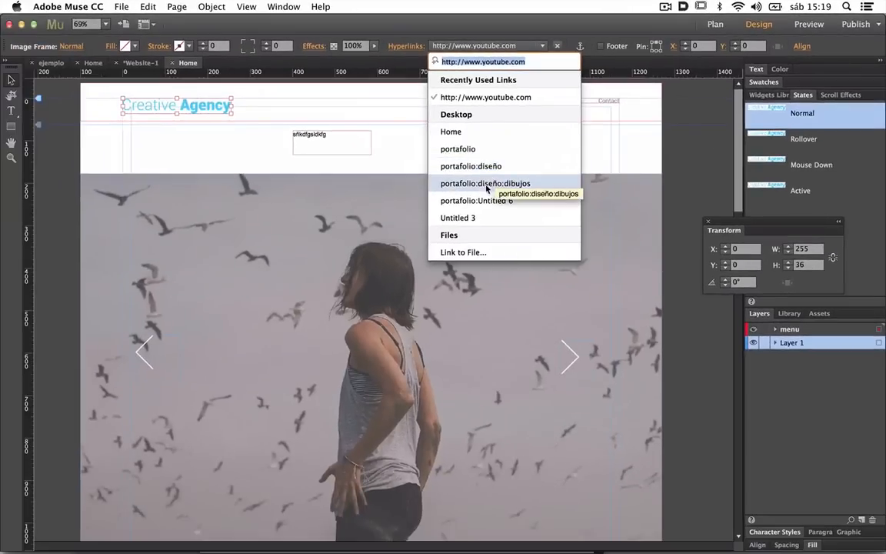
click(343, 272)
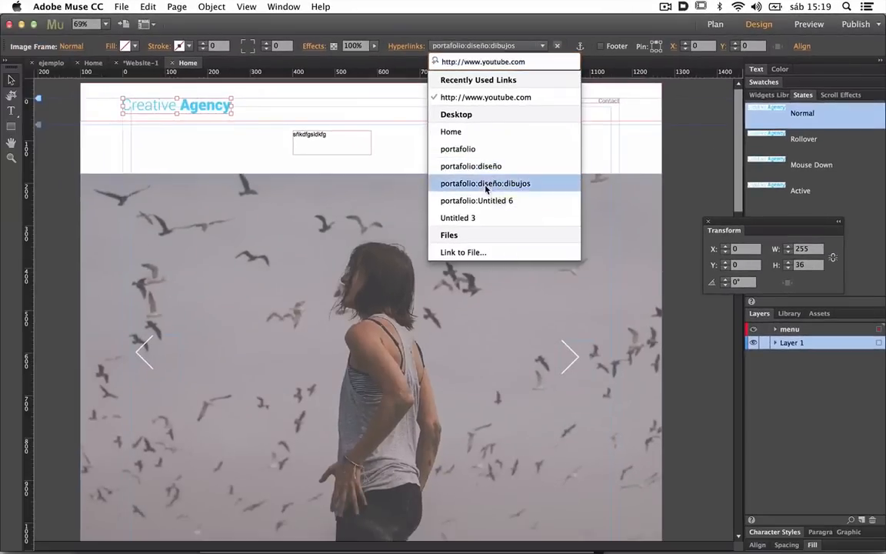
click(486, 186)
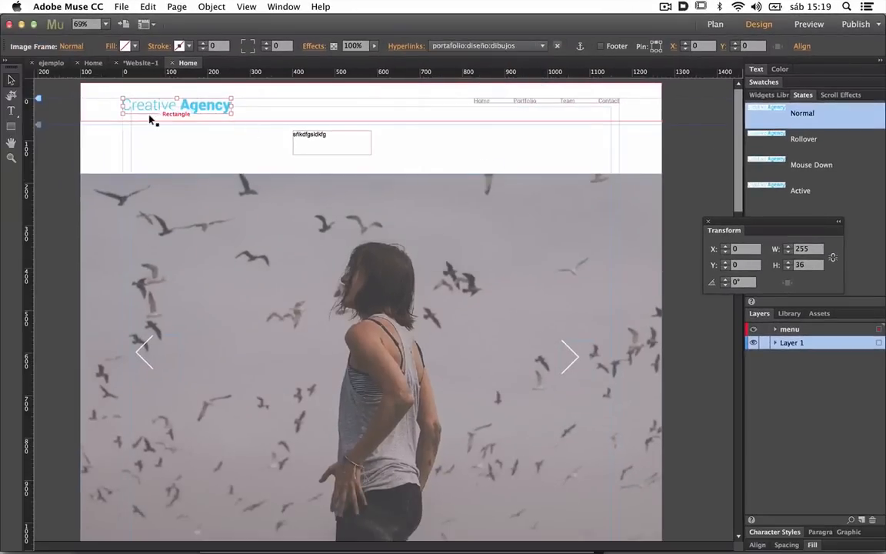
Step: Open the dibujos page, draw a rectangle about 454 by 368 px near its upper edge and fill it with green 00E086
click(729, 29)
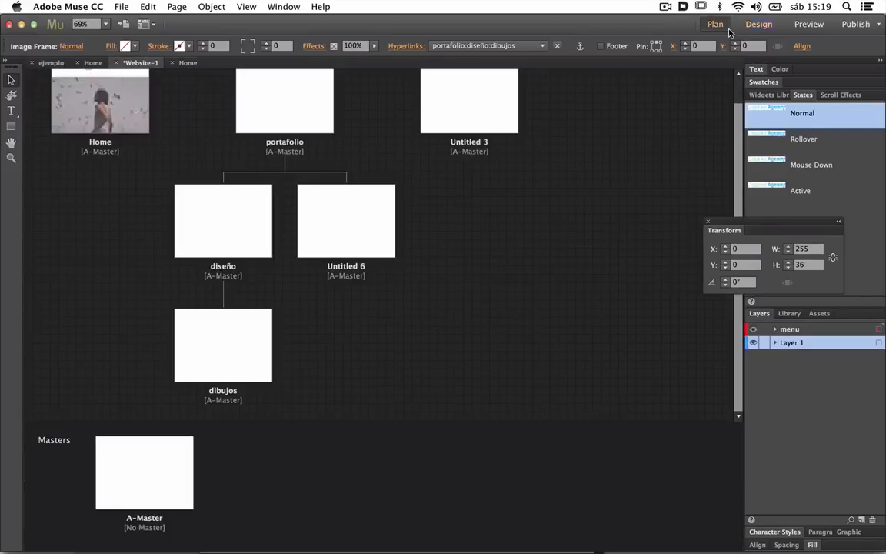
double_click(235, 344)
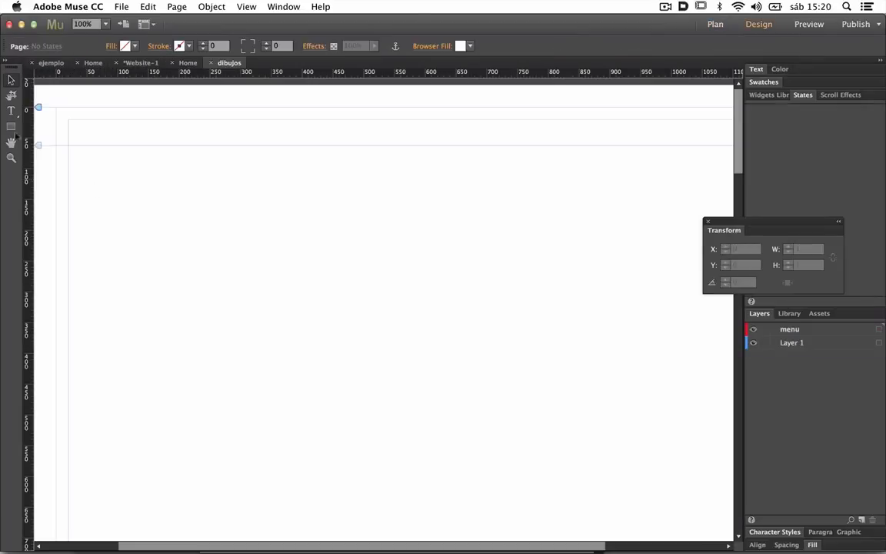
key(m)
drag(444, 363, 448, 365)
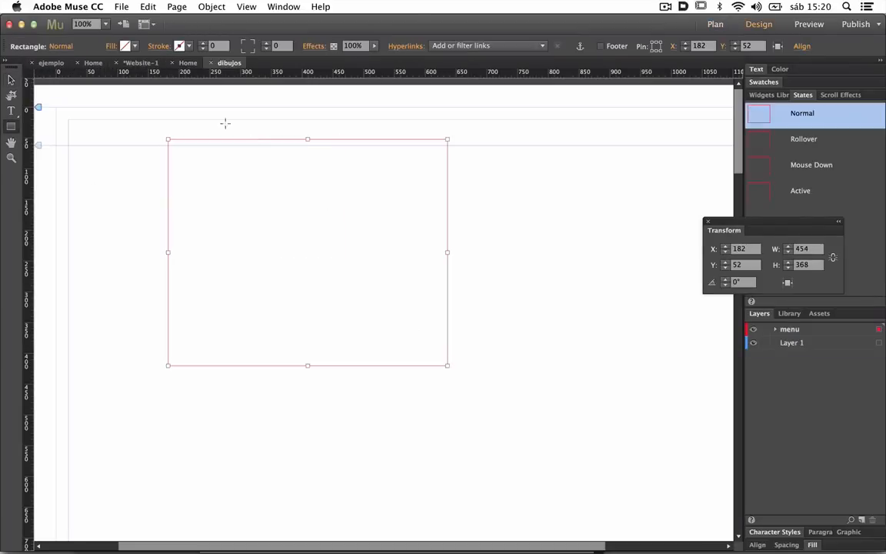
click(135, 46)
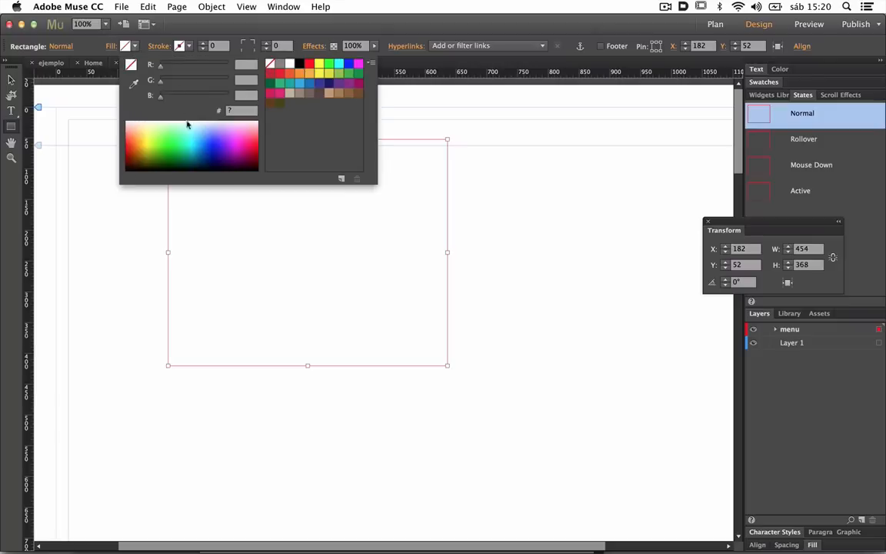
click(164, 130)
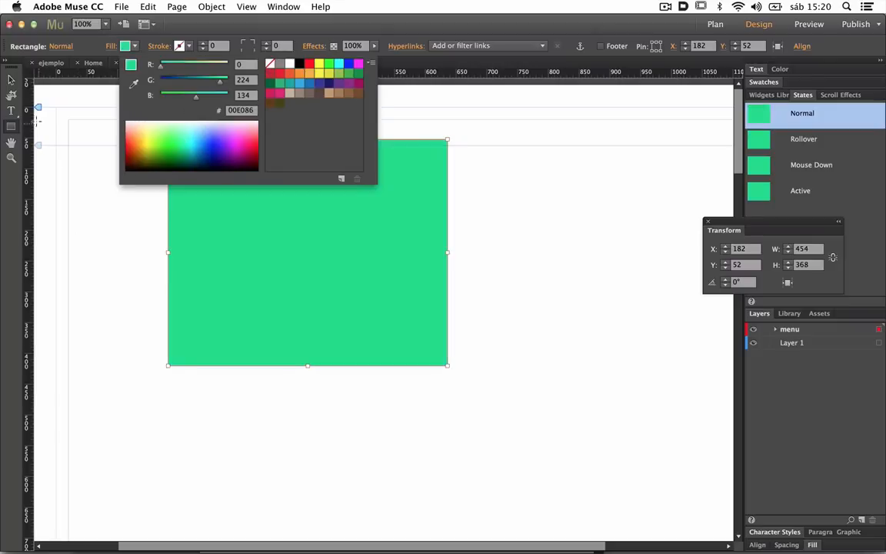
click(11, 80)
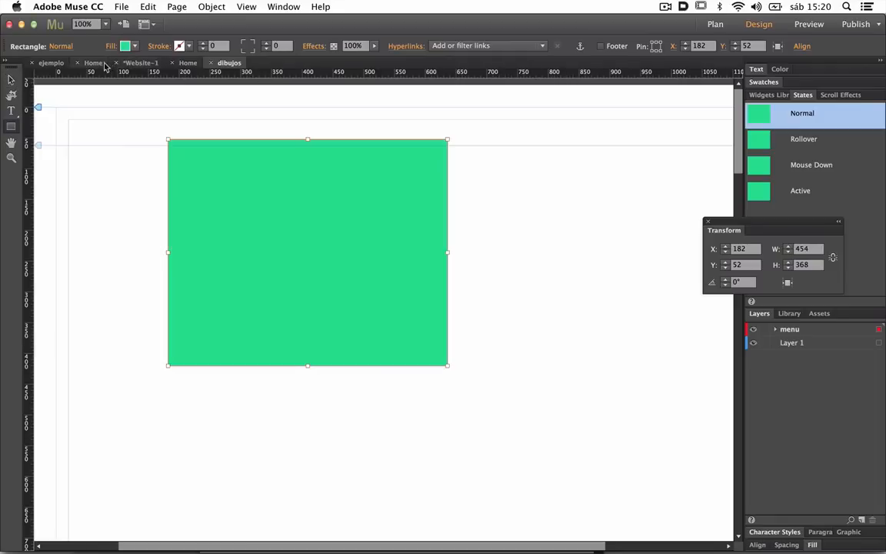
Step: Preview only the Home page in Safari, test the logo's link, highlight the file name dibujos.html and return to Adobe Muse
click(183, 64)
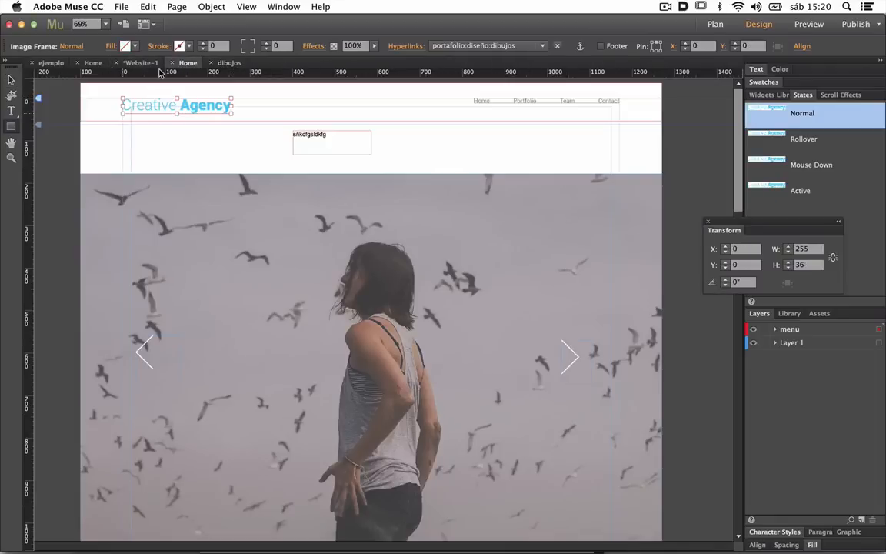
key(super+shift+e)
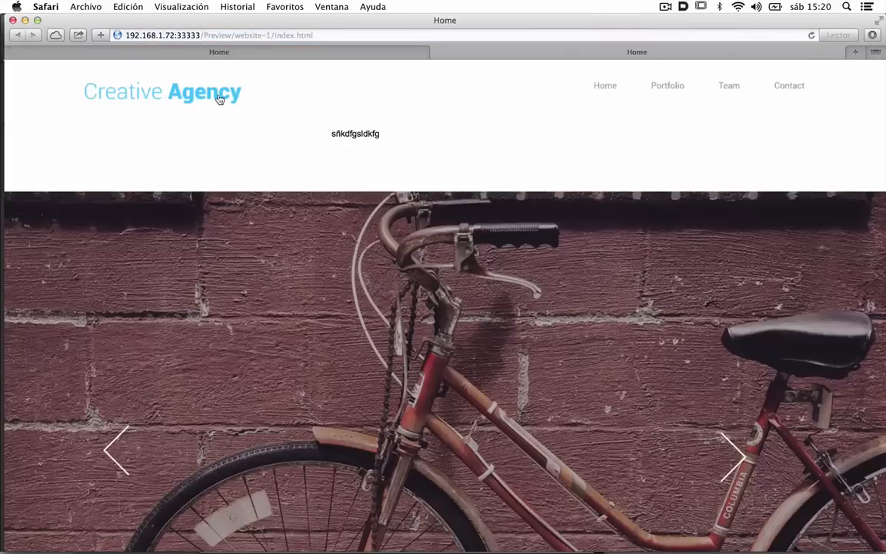
click(220, 99)
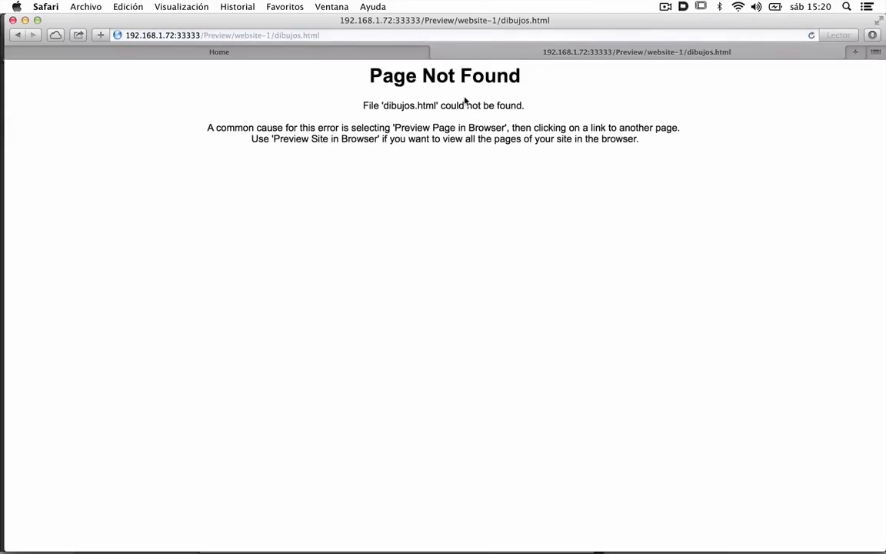
drag(383, 106, 415, 105)
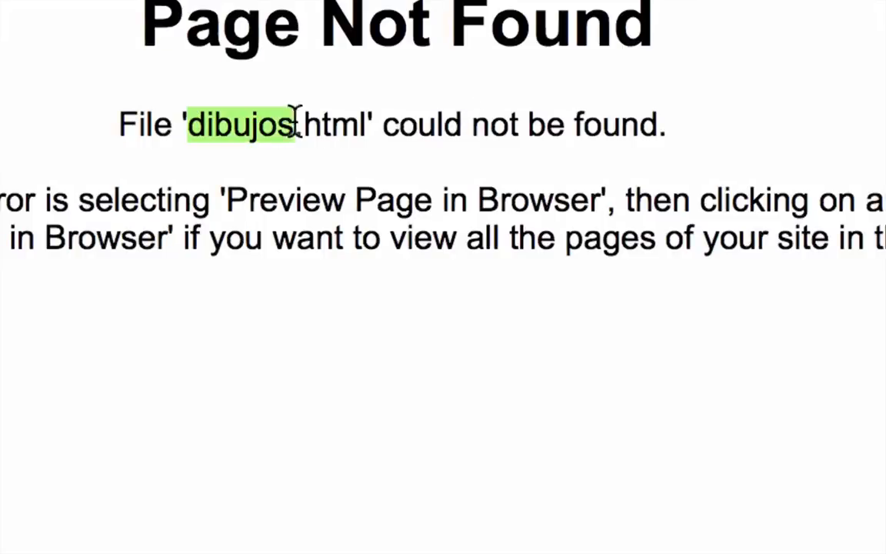
drag(296, 123, 372, 127)
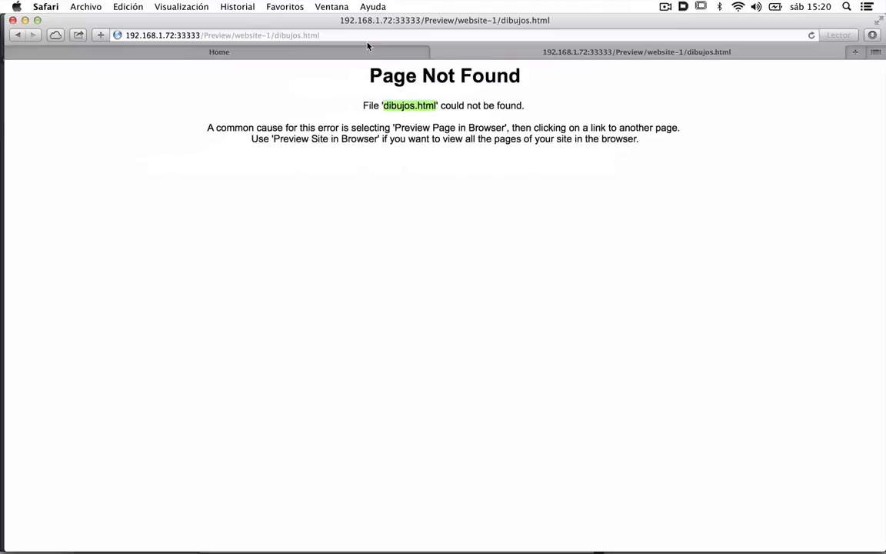
key(super+Tab)
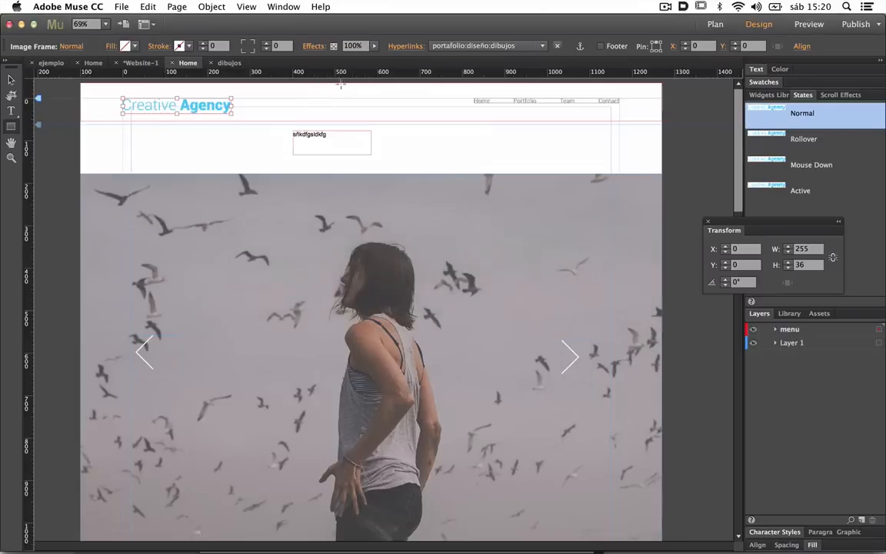
Step: Preview the whole site in Safari and test the logo's link to the dibujos page
click(121, 7)
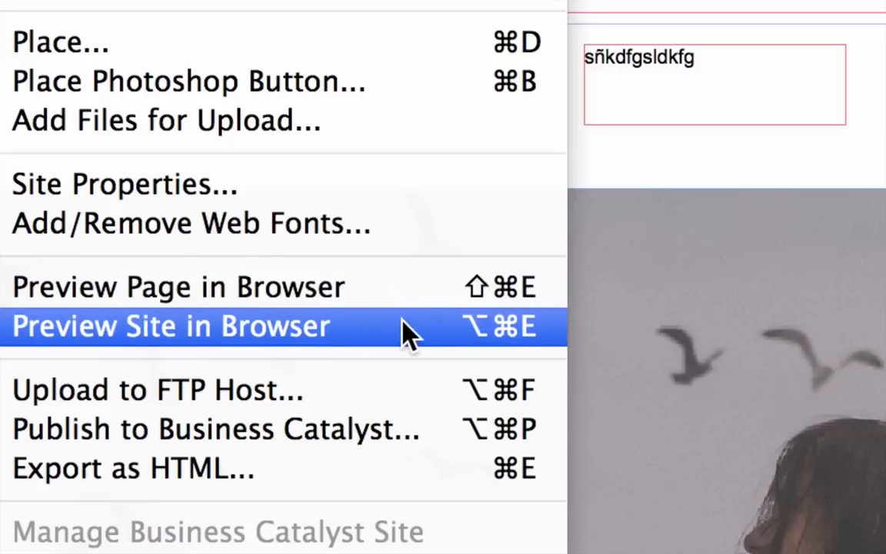
click(408, 334)
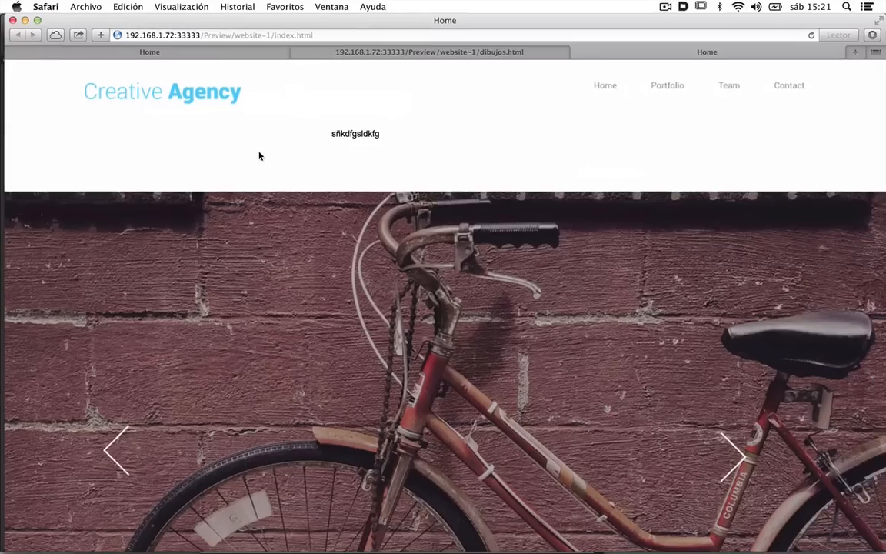
click(193, 96)
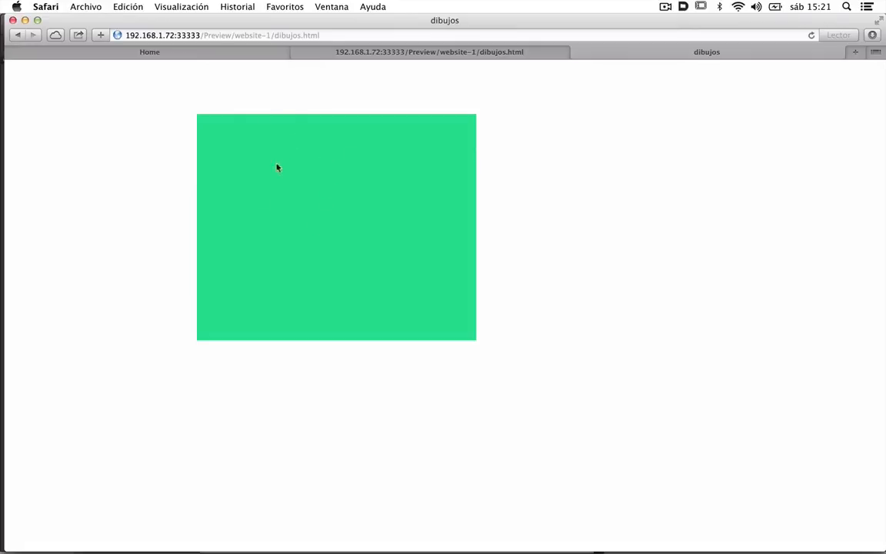
Step: Return to Adobe Muse and examine the Home page from the header down to its empty lower area
key(super+Tab)
key(super+Tab)
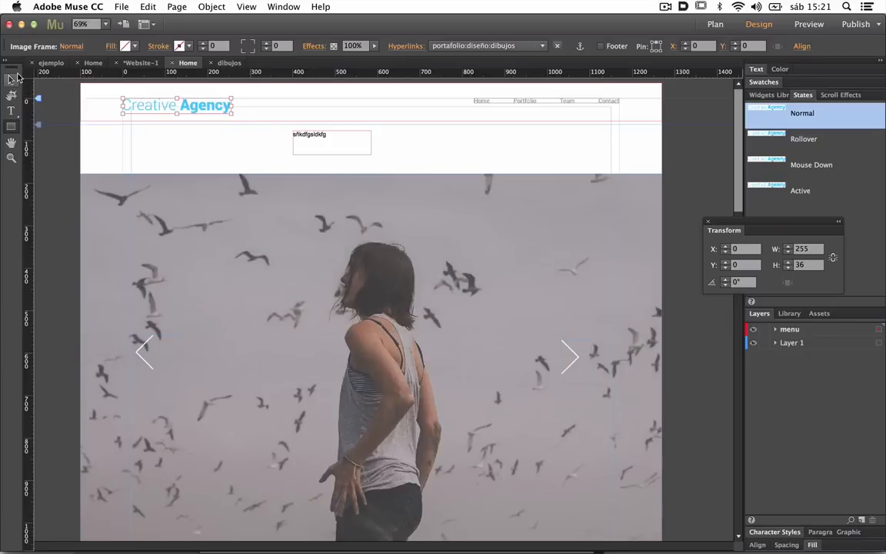
click(13, 78)
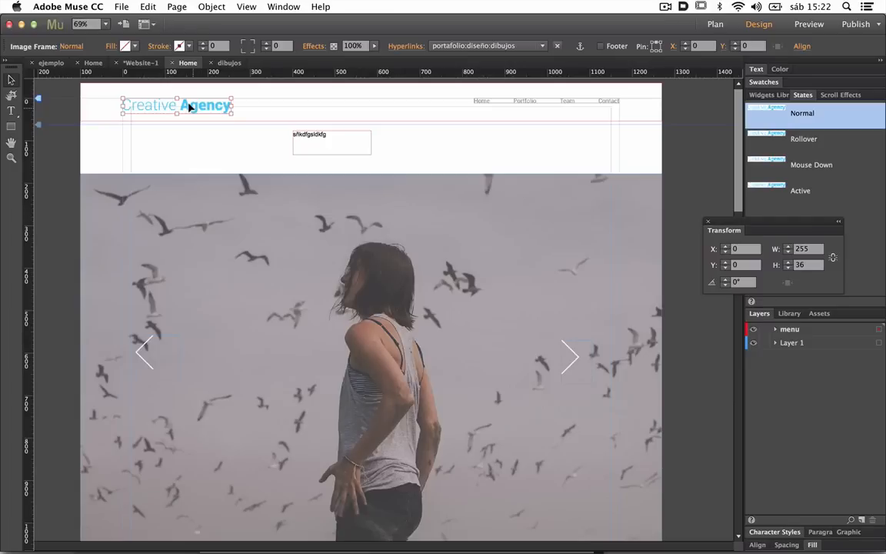
scroll(227, 204, down, 10)
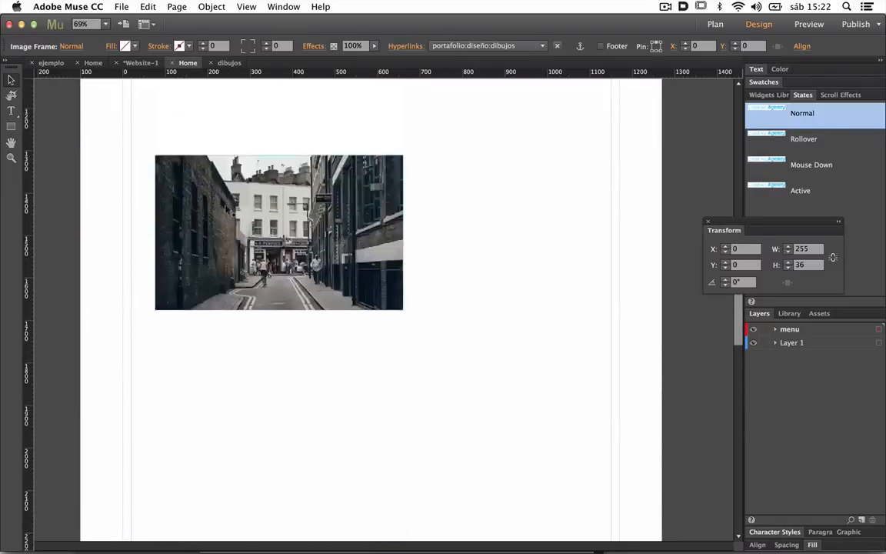
scroll(227, 208, up, 10)
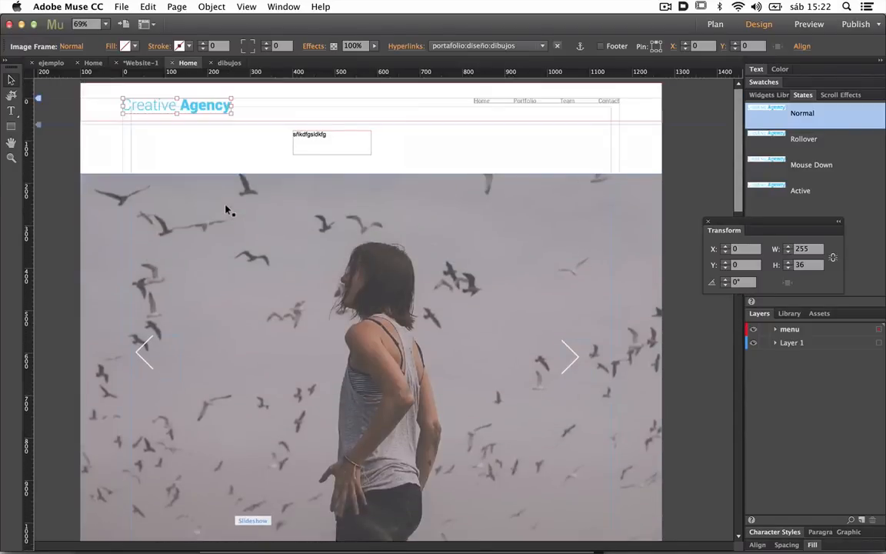
scroll(227, 209, down, 10)
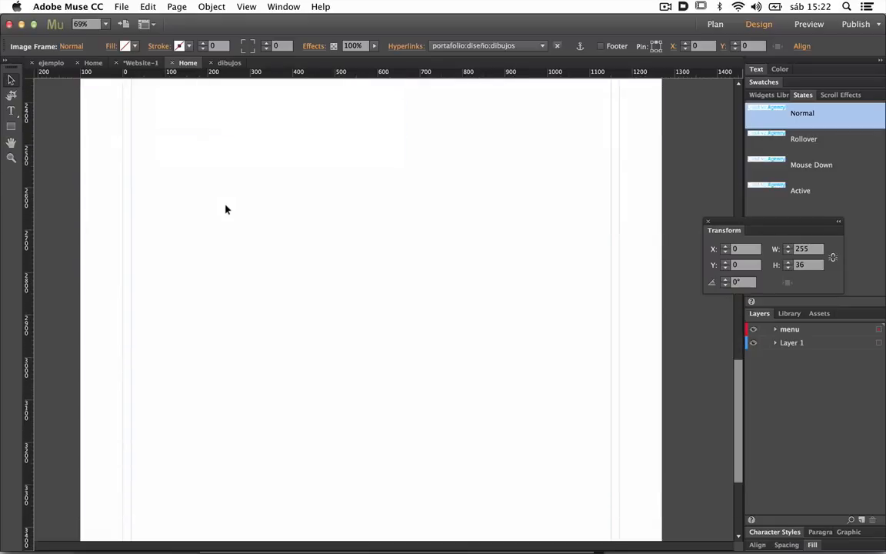
scroll(227, 206, up, 10)
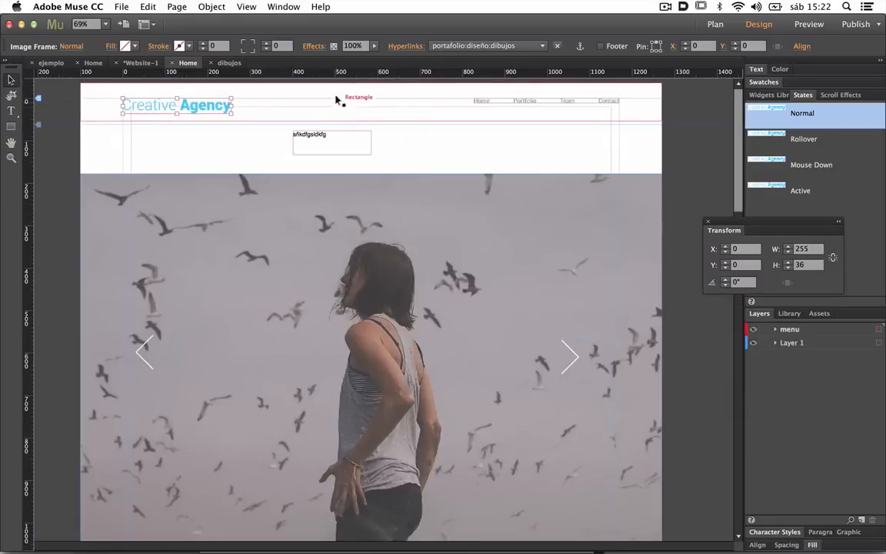
scroll(440, 105, down, 10)
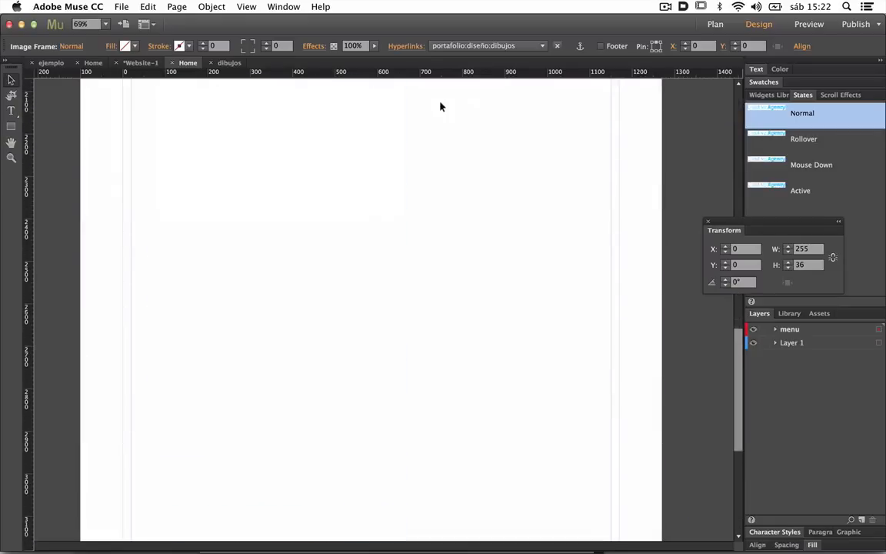
scroll(441, 106, up, 3)
scroll(441, 107, up, 7)
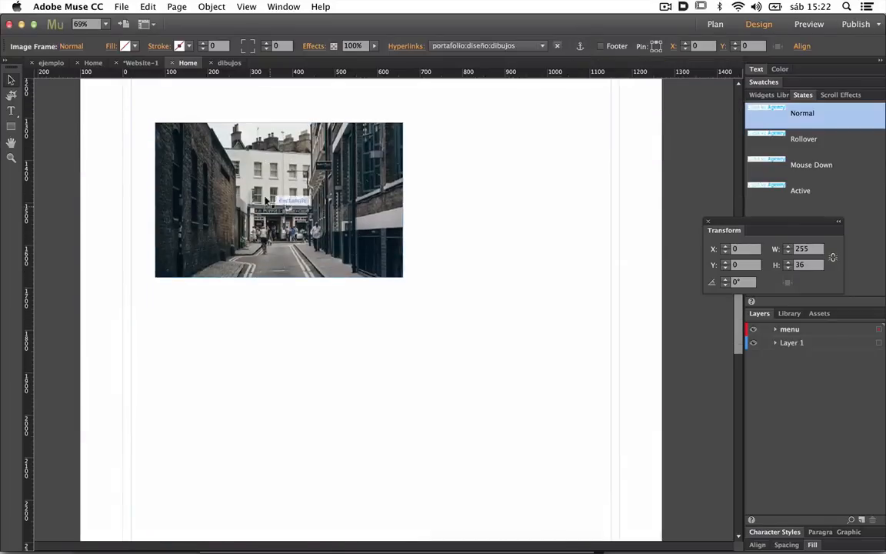
Step: Move the street photo down to Y 1530 and place an anchor named portafolio at X -100, Y 1530, level with the photo's upper edge
drag(267, 187, 262, 278)
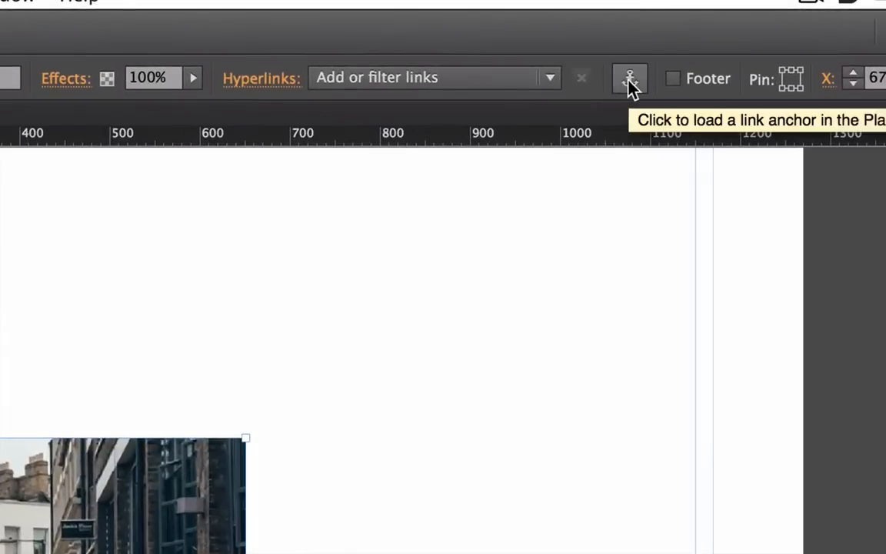
click(629, 80)
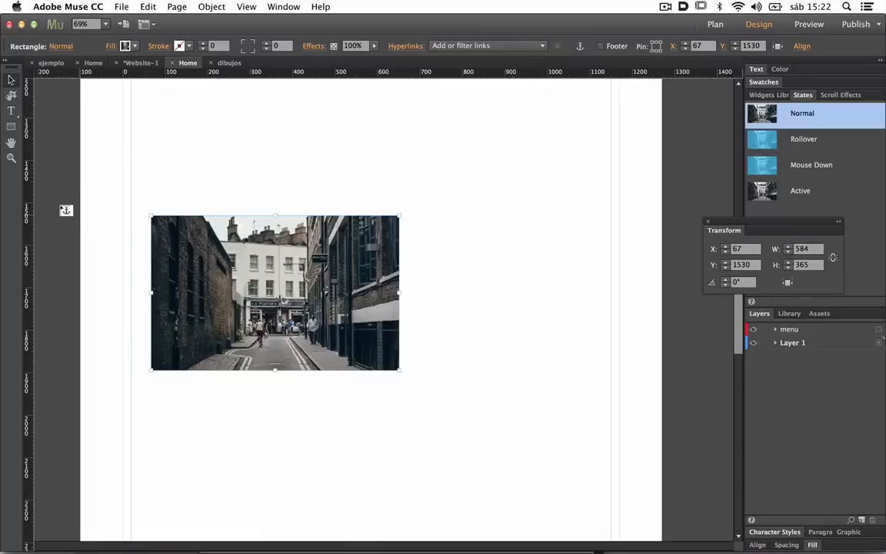
click(80, 217)
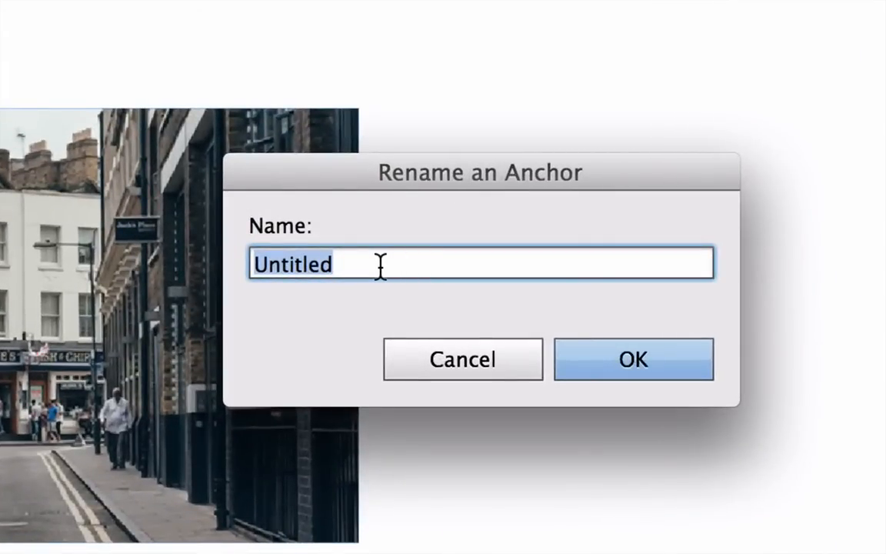
text(portafol)
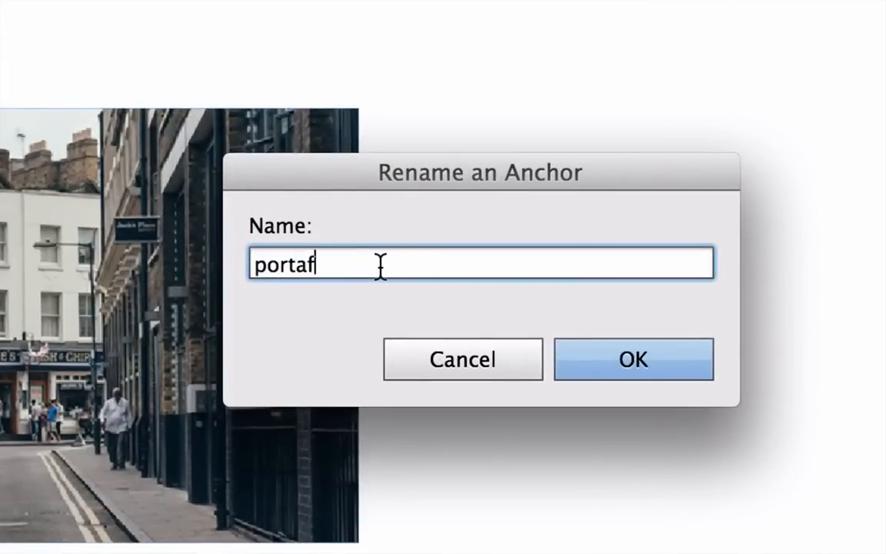
text(io)
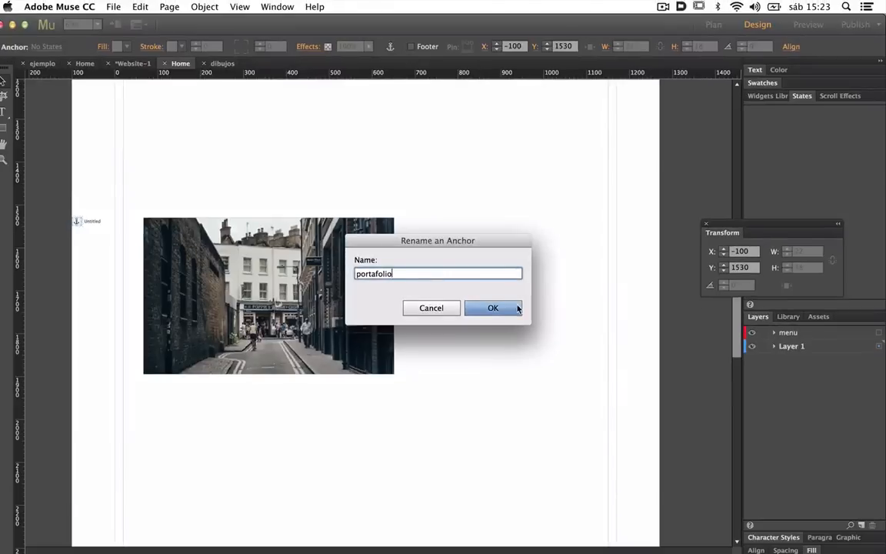
click(515, 308)
Step: Change the Creative Agency logo's hyperlink to the Home page's portafolio anchor and test it in a Safari preview
scroll(340, 253, up, 5)
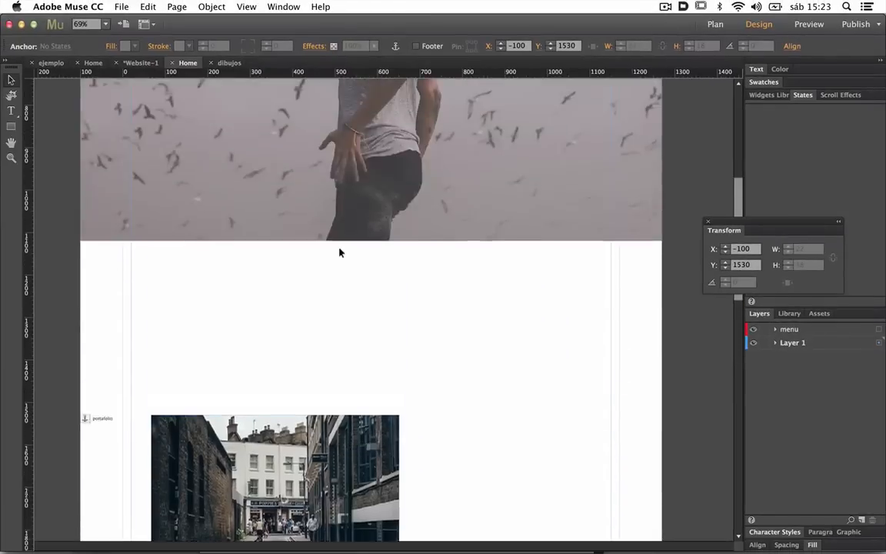
scroll(340, 252, up, 8)
click(168, 103)
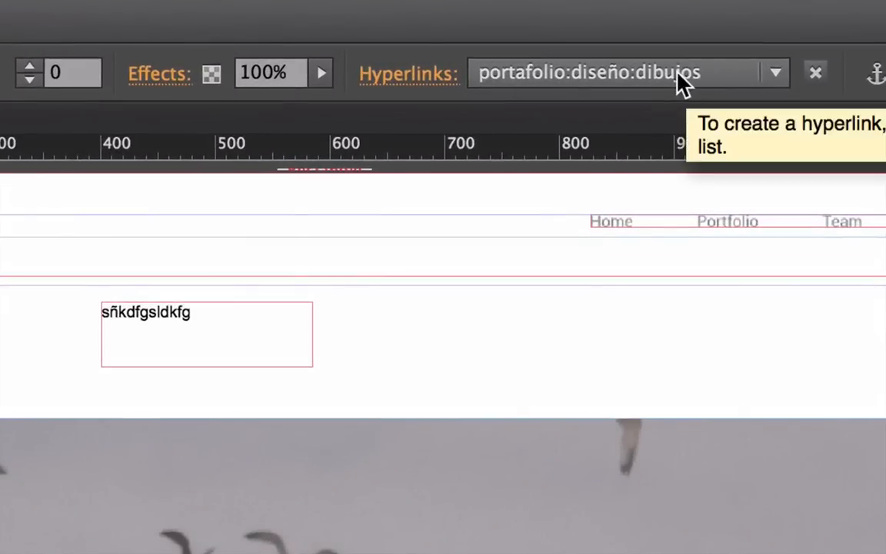
click(676, 72)
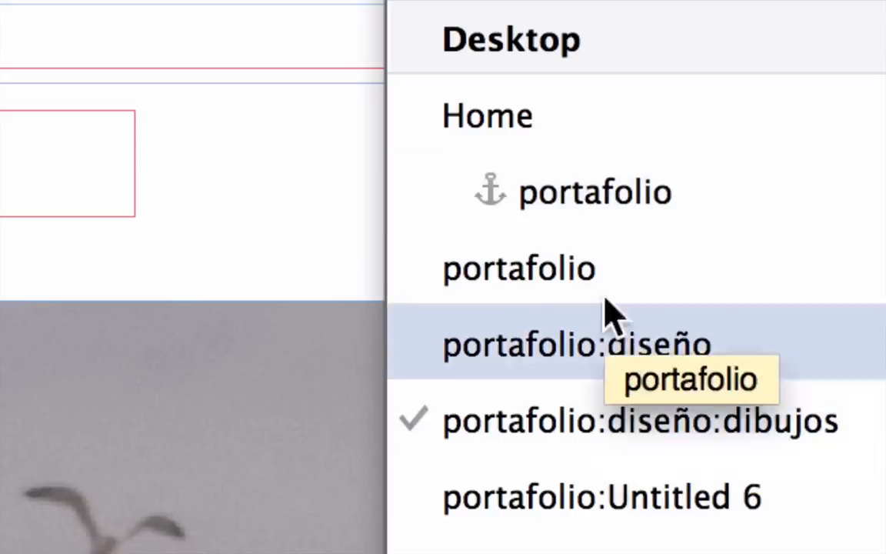
click(599, 210)
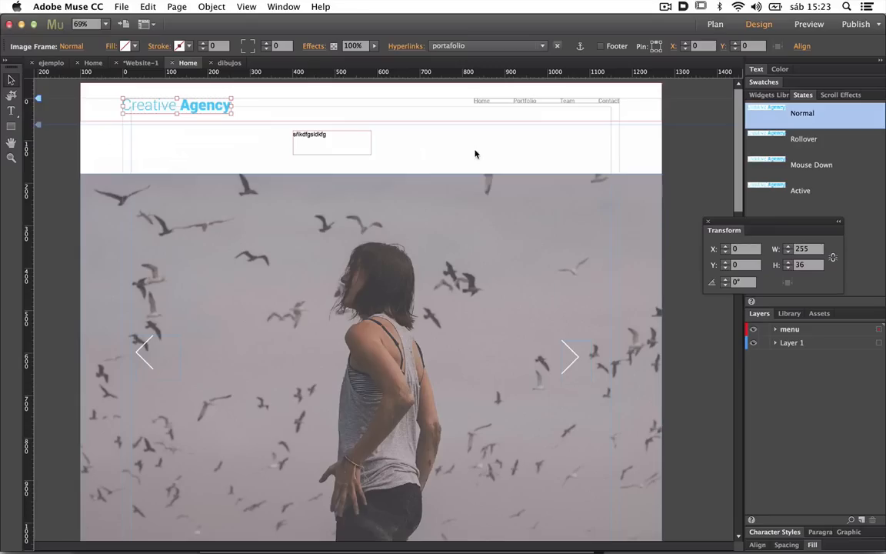
key(super+shift+e)
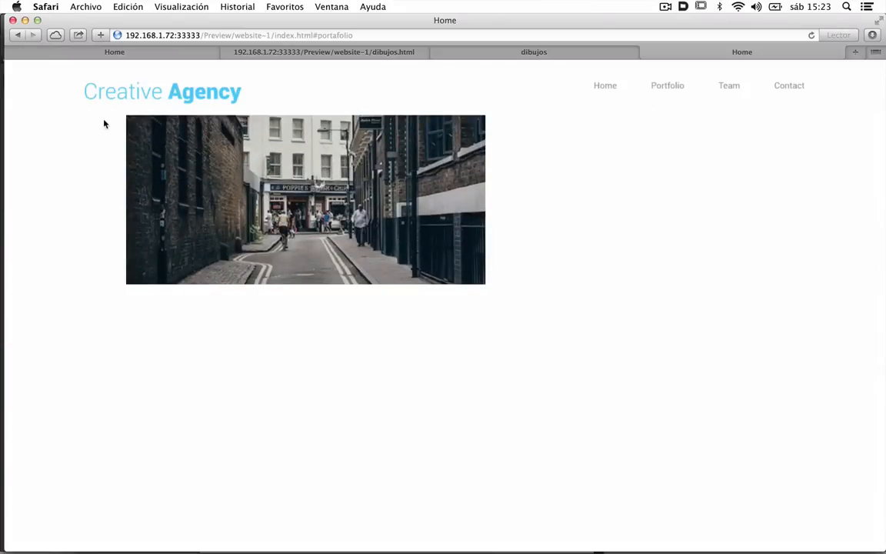
key(super+Tab)
Step: Examine the portafolio anchor's position relative to the street photo and to the header up close
scroll(118, 228, down, 10)
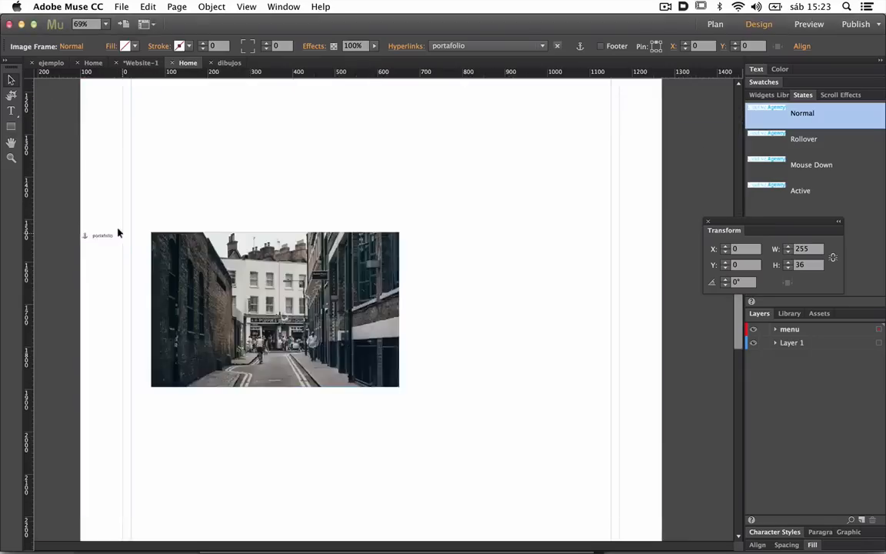
scroll(118, 230, up, 2)
drag(54, 178, 226, 252)
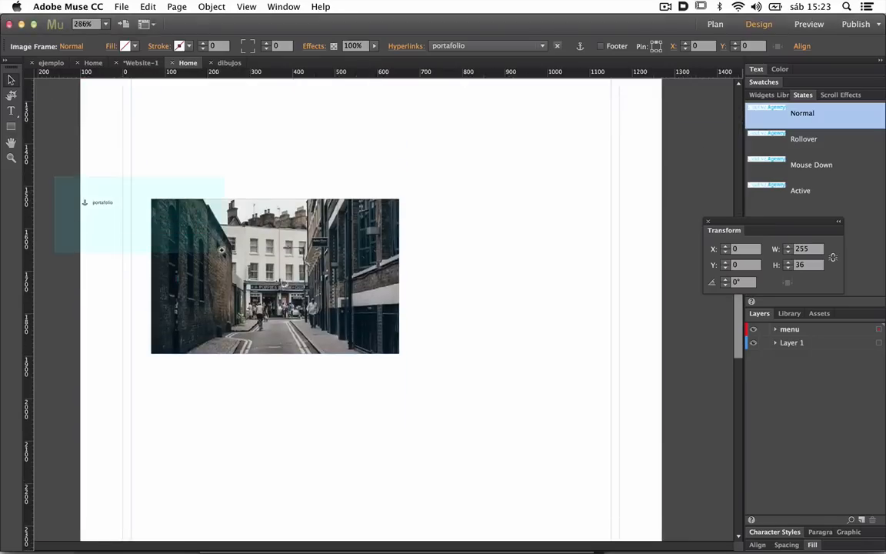
scroll(249, 216, down, 5)
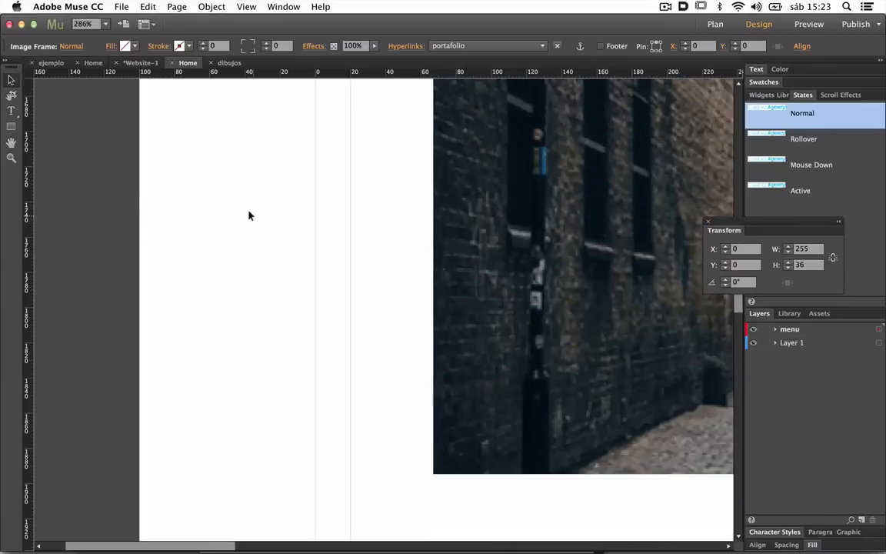
scroll(249, 214, up, 5)
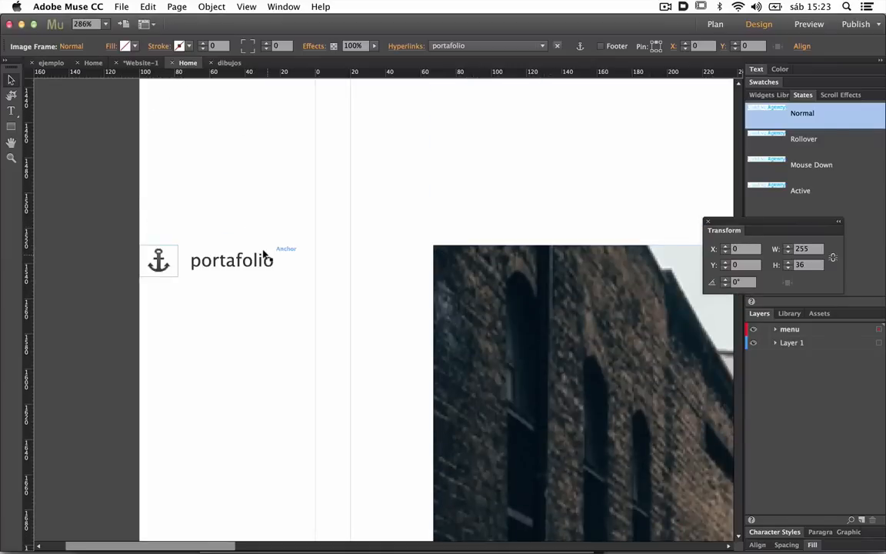
scroll(273, 146, down, 5)
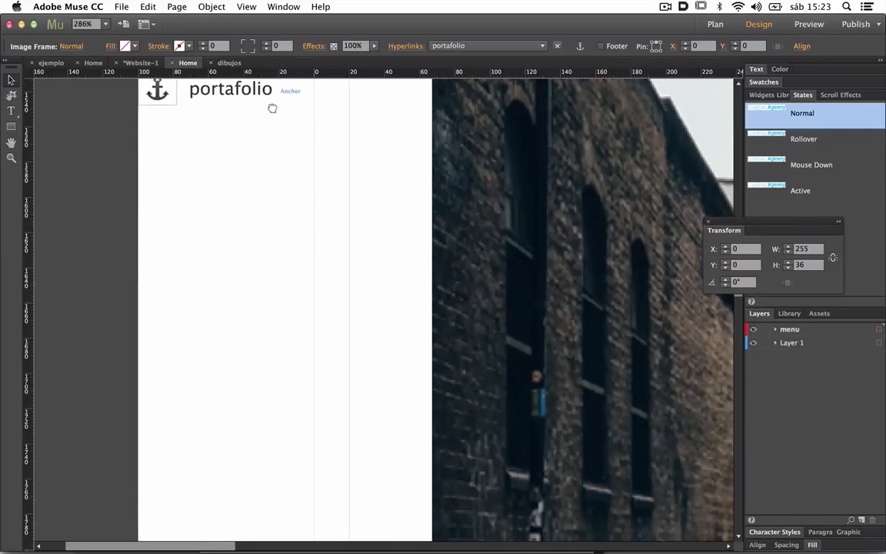
drag(272, 108, 271, 108)
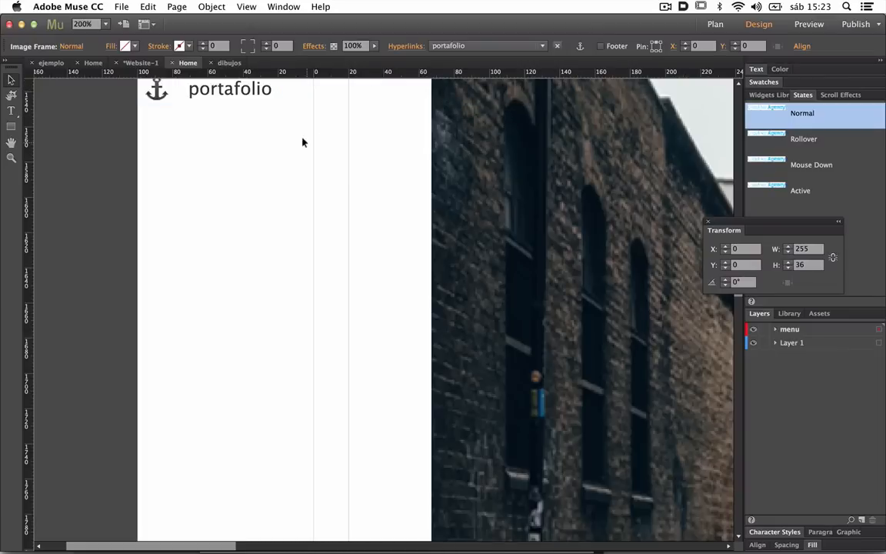
key(super+minus)
key(super+minus)
key(super+minus)
key(super+minus)
key(super+minus)
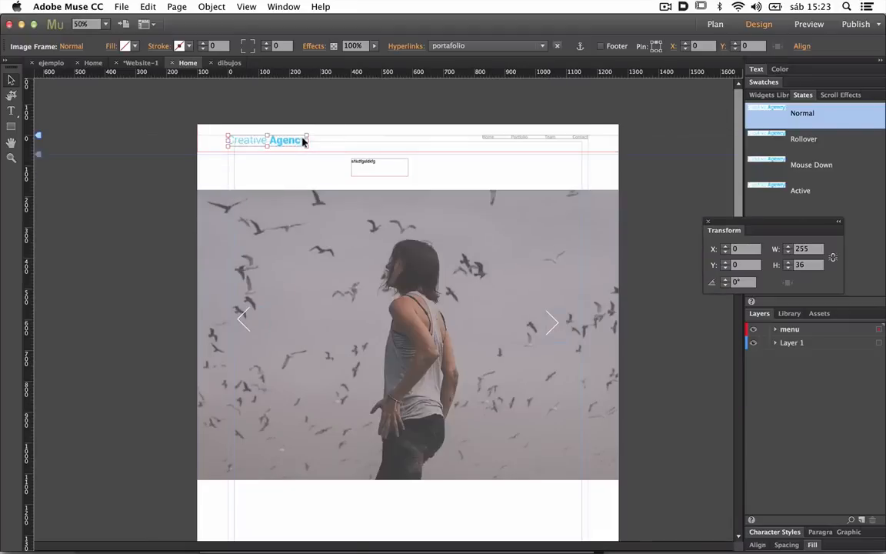
scroll(338, 196, down, 10)
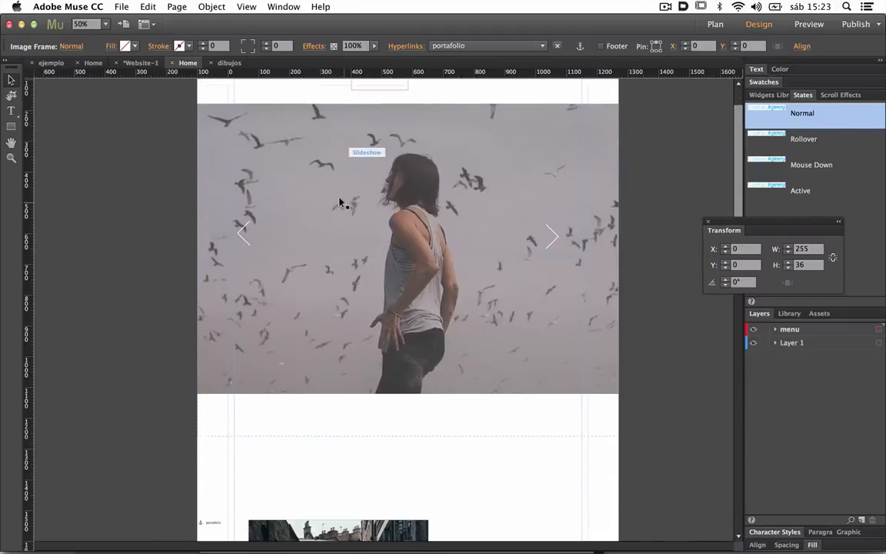
drag(160, 312, 499, 486)
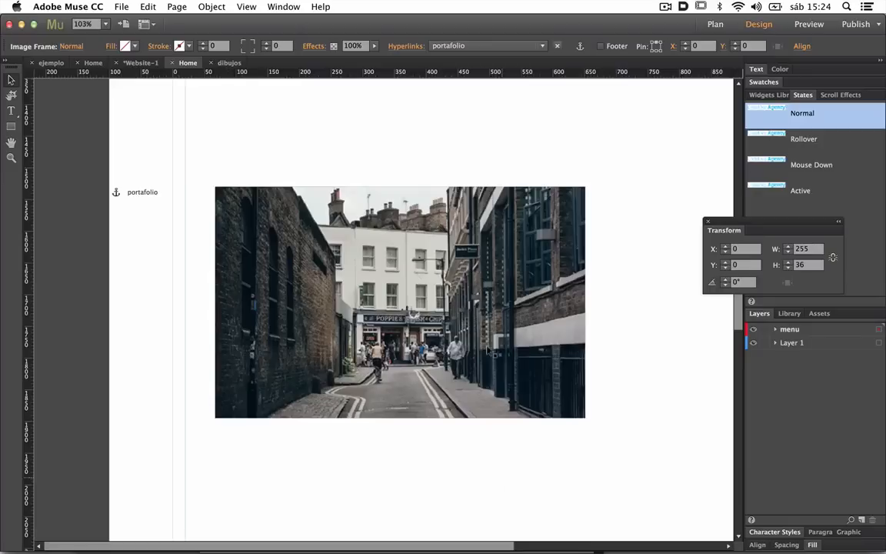
Step: Replace the placeholder text in the small text frame below the header with portafolio
scroll(474, 253, up, 10)
scroll(474, 254, up, 2)
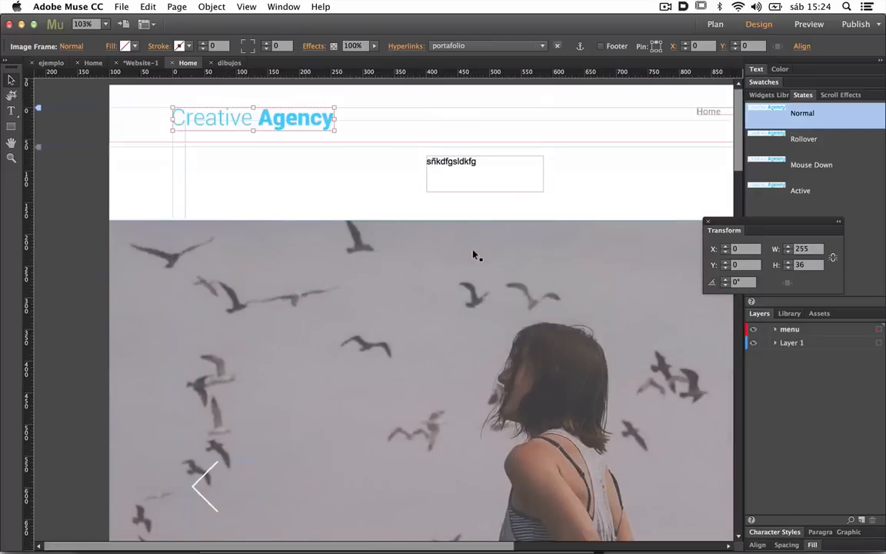
scroll(474, 254, right, 1)
double_click(454, 163)
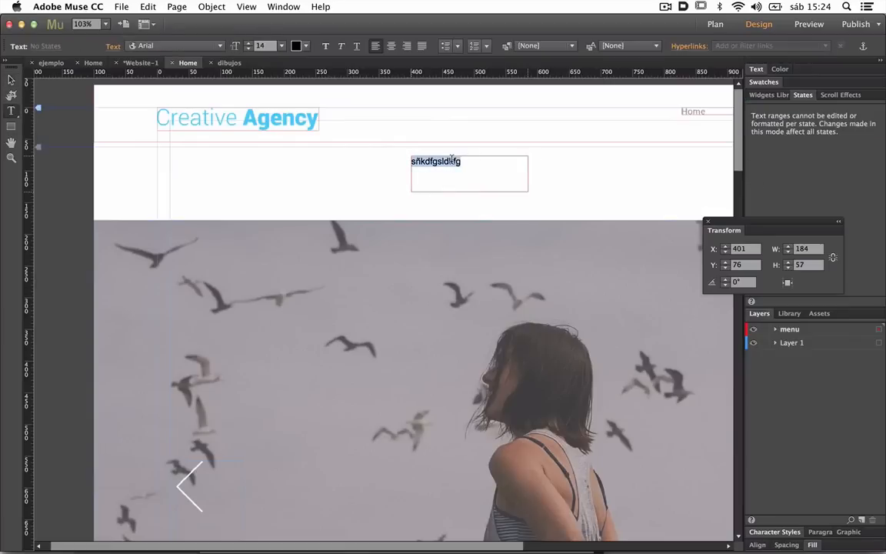
text(por)
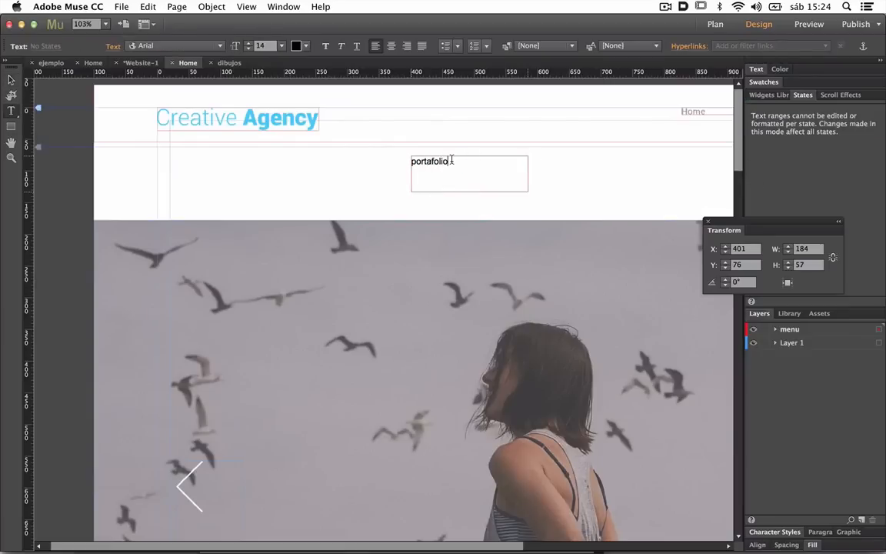
text(tafolio)
click(11, 78)
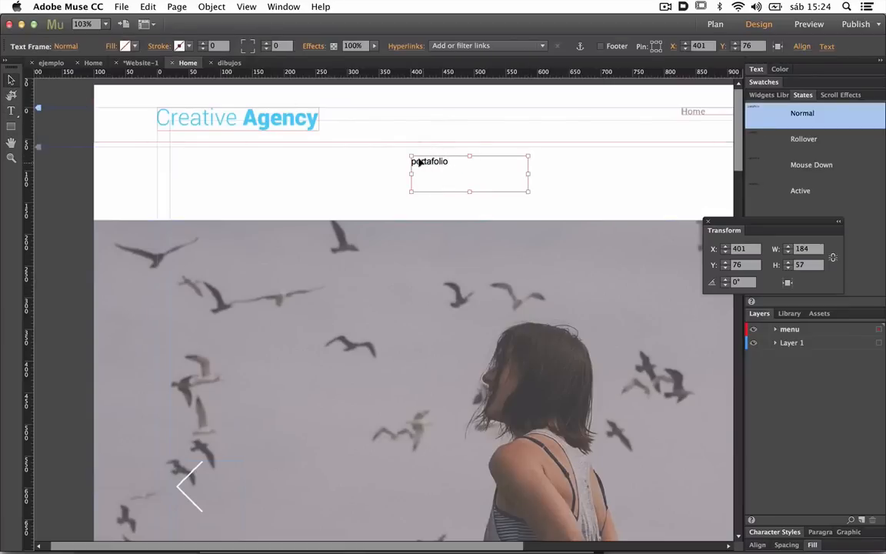
Step: Place the portafolio text frame in the header at X 553, Y 0, resize it to about 148 by 36 px and link it to the portafolio anchor
drag(419, 162, 515, 115)
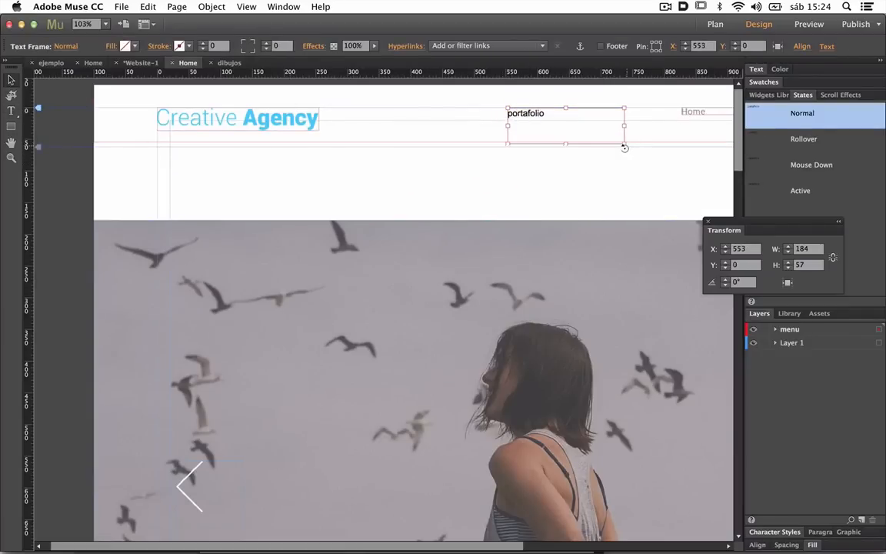
drag(621, 142, 601, 130)
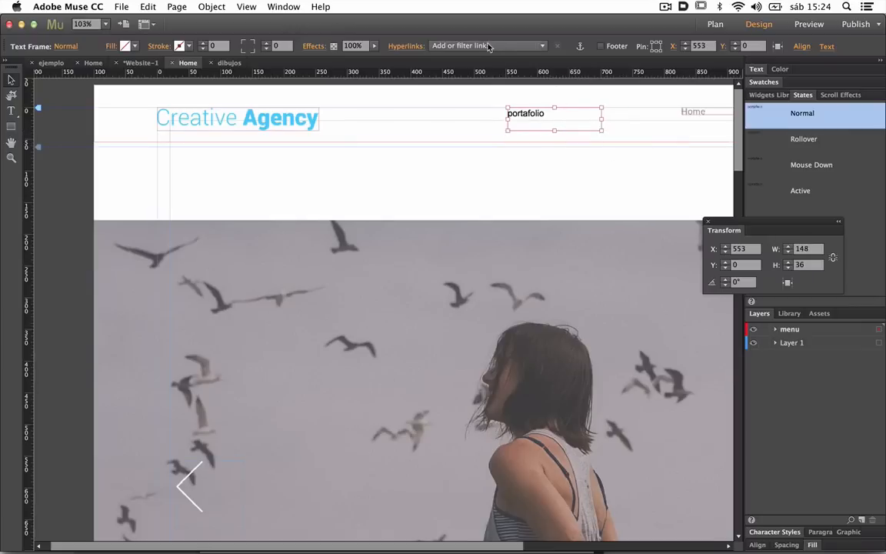
click(486, 46)
click(469, 149)
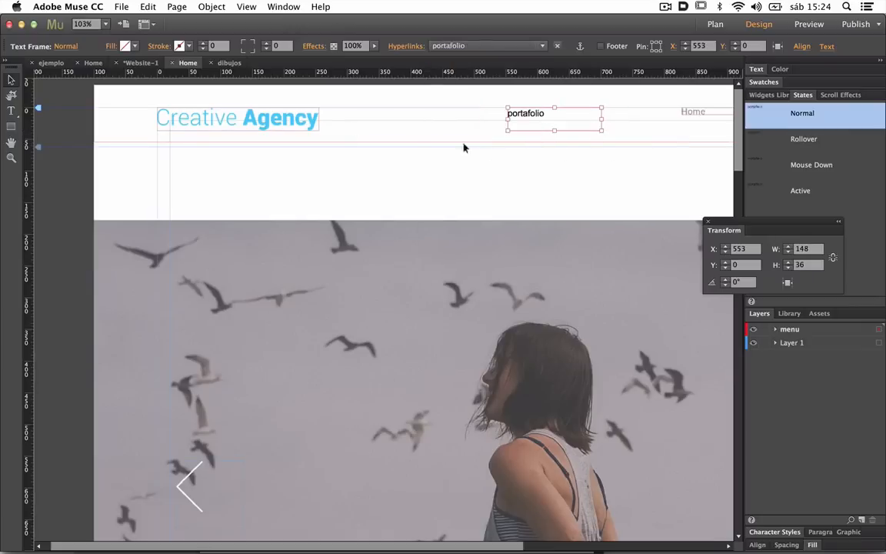
Step: Place an anchor named home in the upper-left corner of the Home page at X -96, Y -36
click(249, 118)
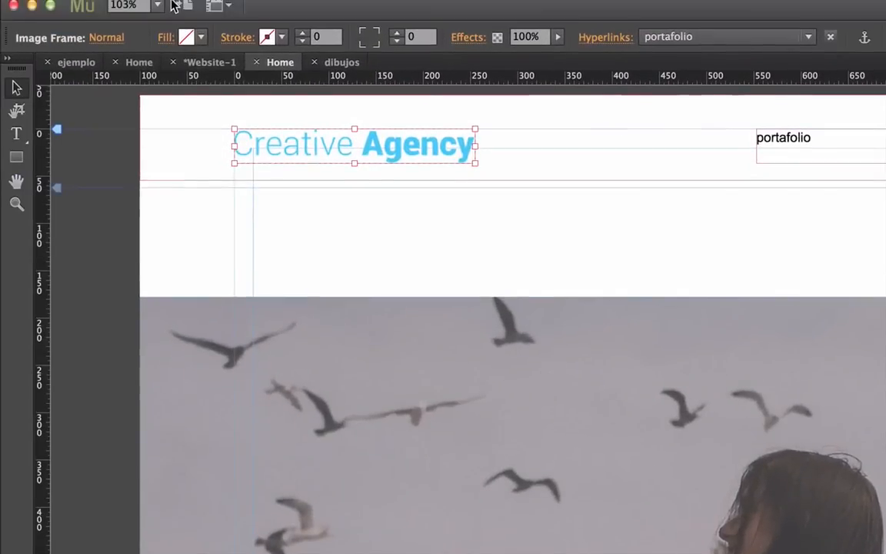
click(863, 42)
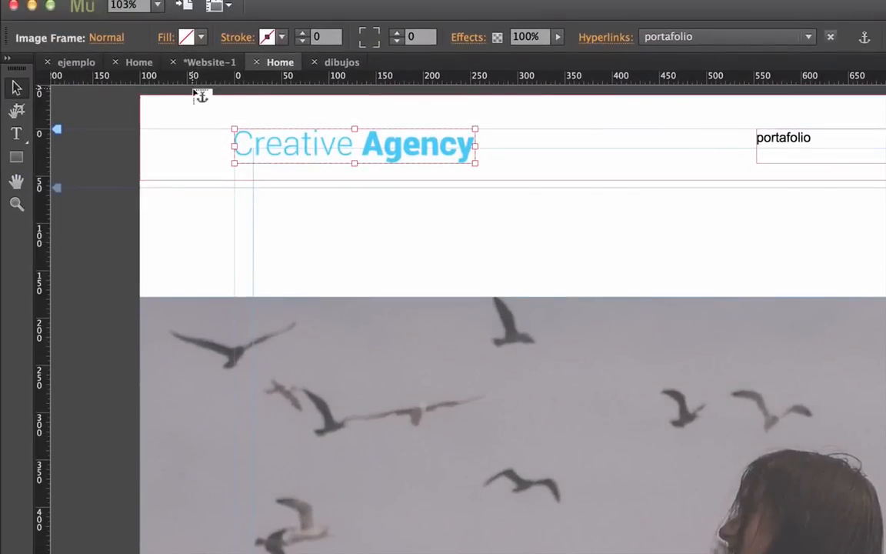
click(153, 103)
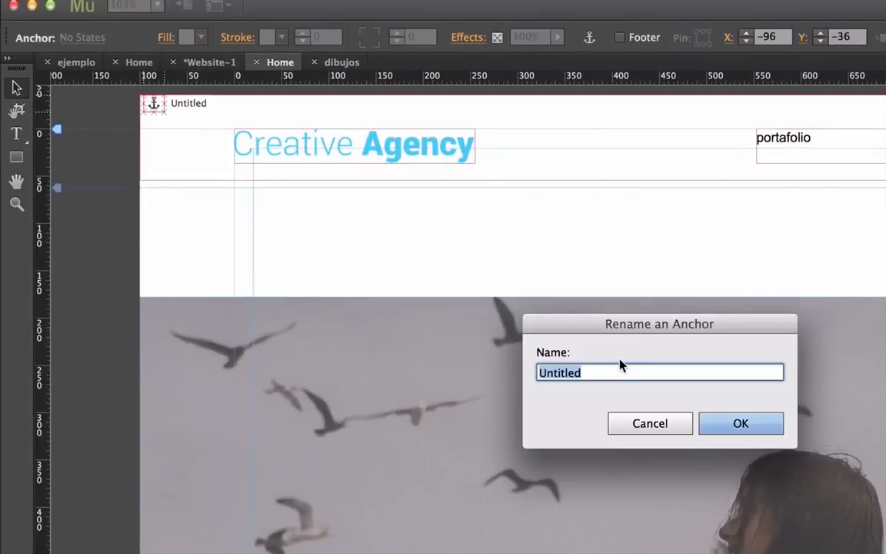
text(home)
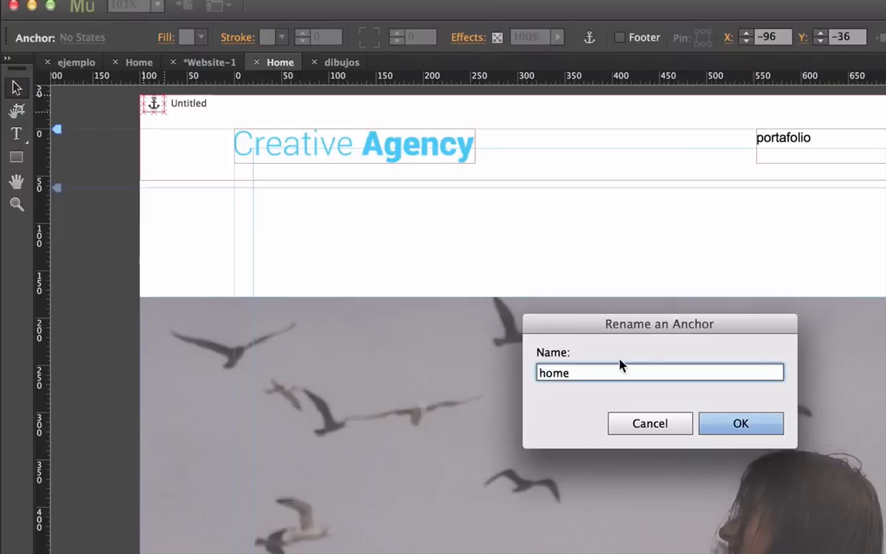
key(Return)
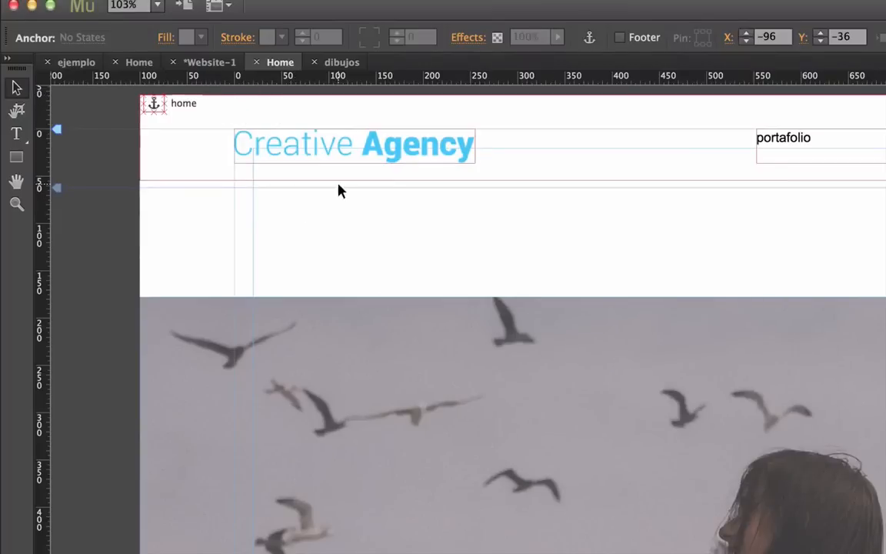
Step: Test the header's portafolio text link in a Safari preview and return to Adobe Muse
key(super+shift+e)
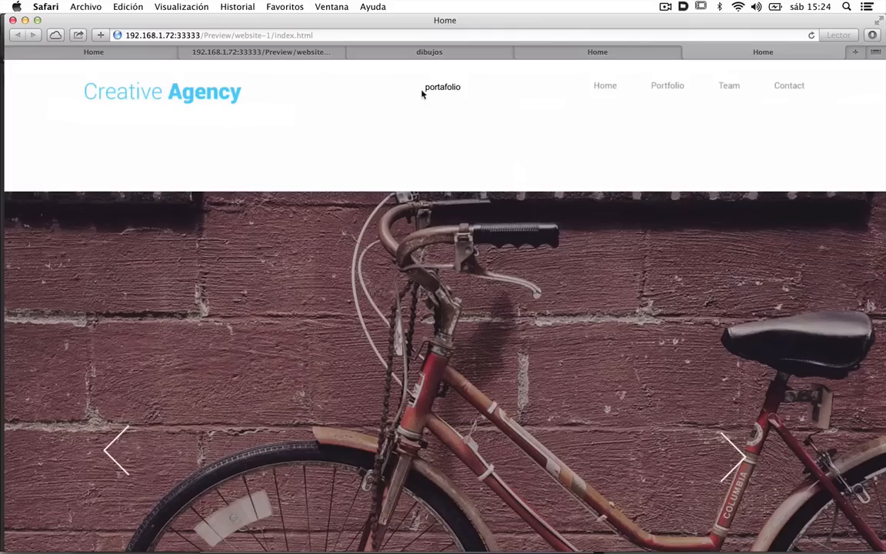
click(547, 97)
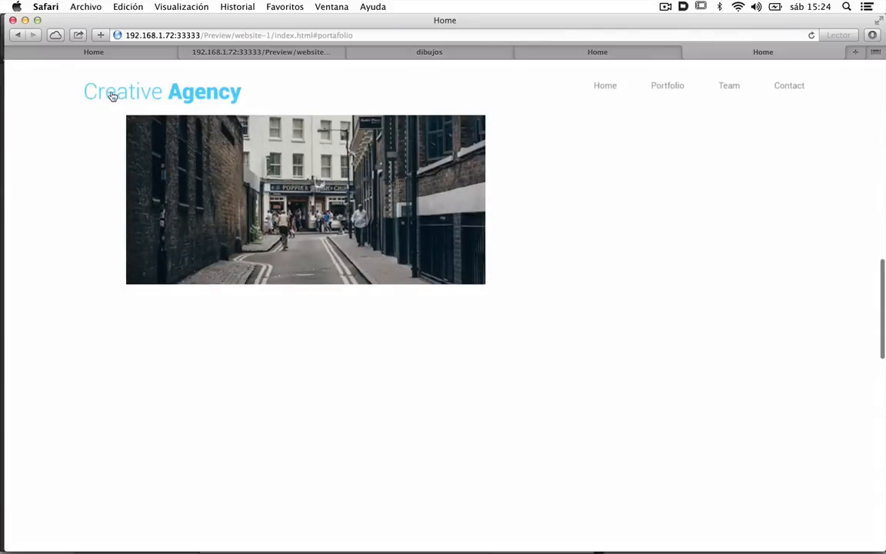
key(super+Tab)
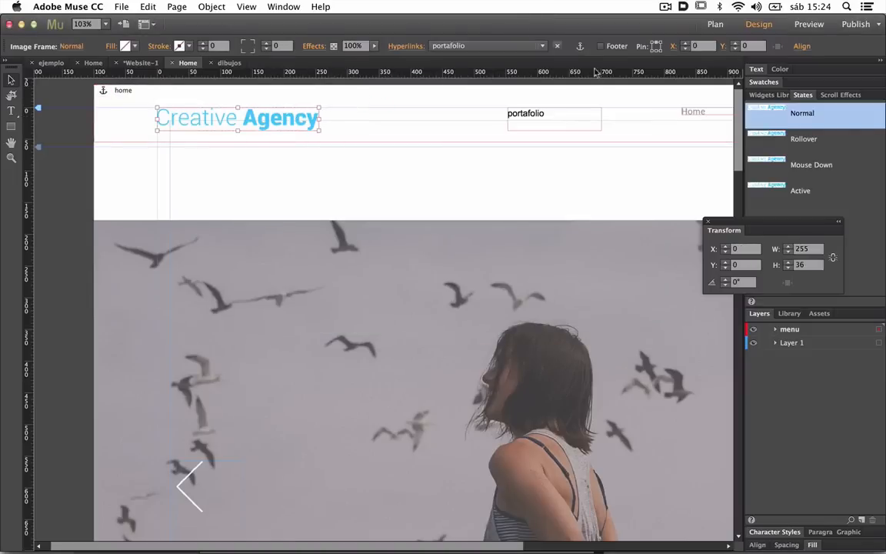
Step: Change the Creative Agency logo's hyperlink to the home anchor and test the logo and portafolio links in a Safari preview
click(446, 46)
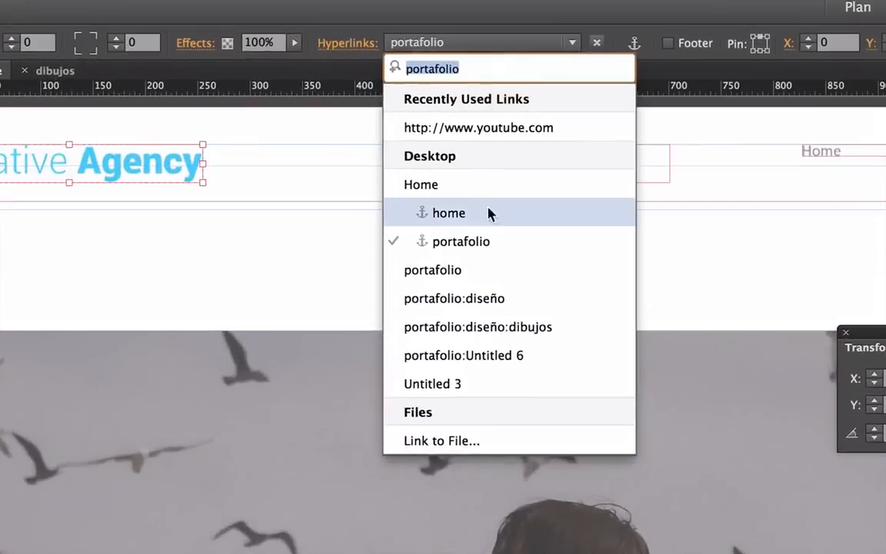
click(489, 213)
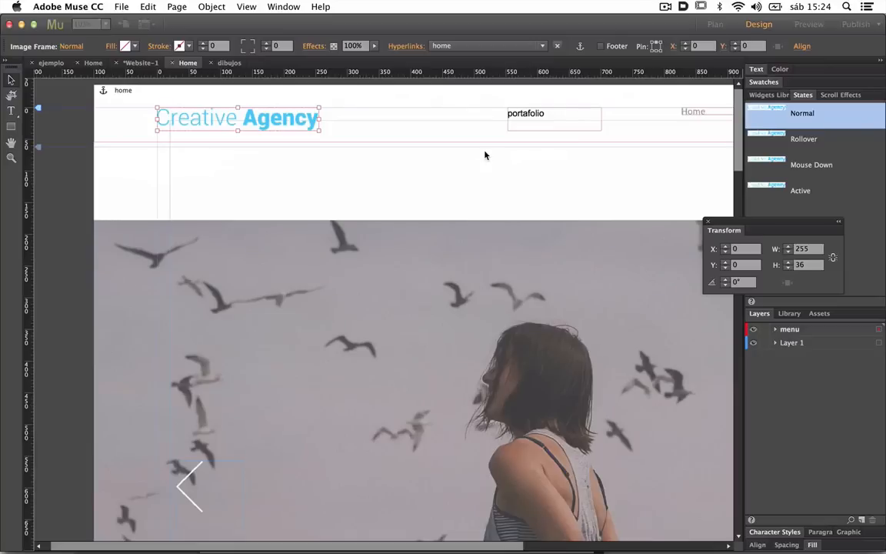
key(super+shift+e)
click(442, 89)
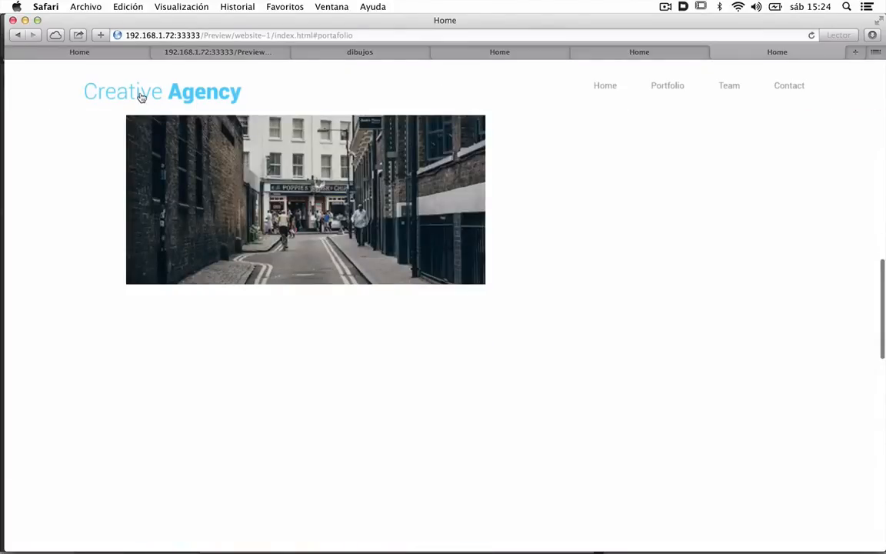
click(140, 97)
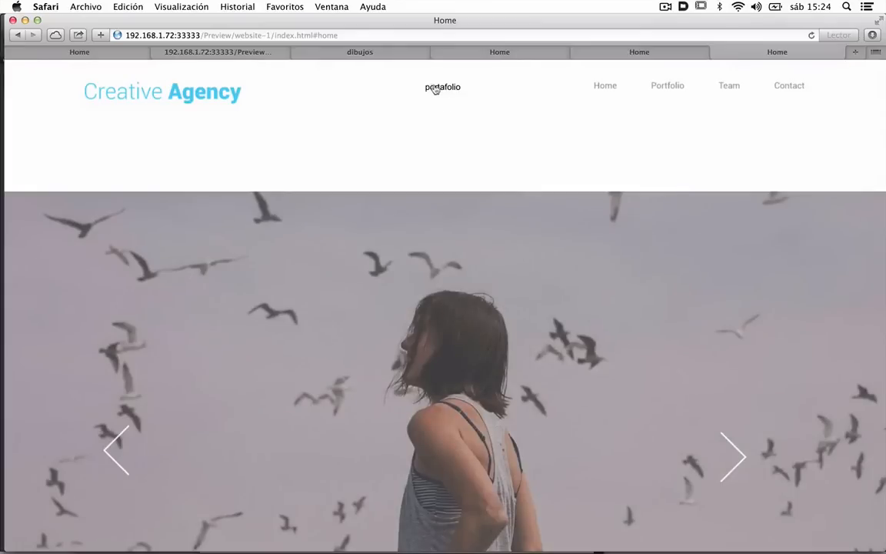
scroll(456, 117, down, 2)
scroll(456, 117, up, 2)
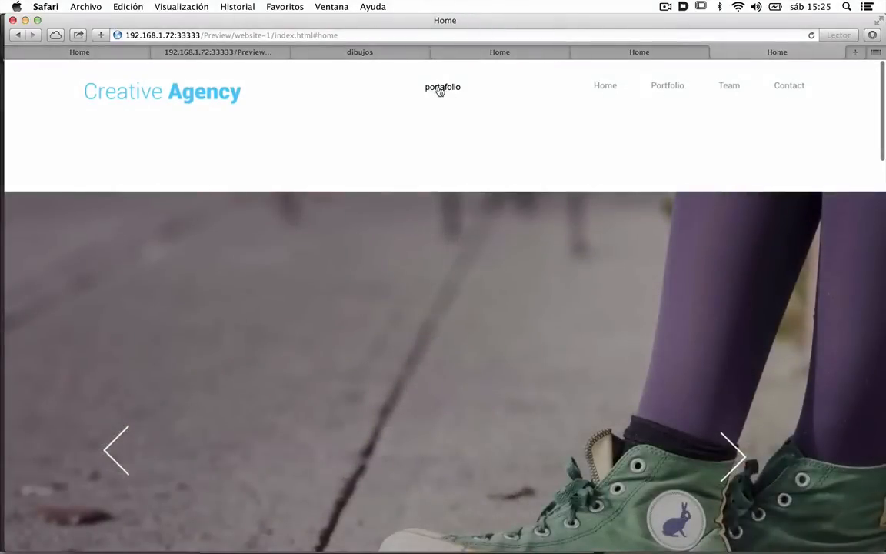
click(439, 91)
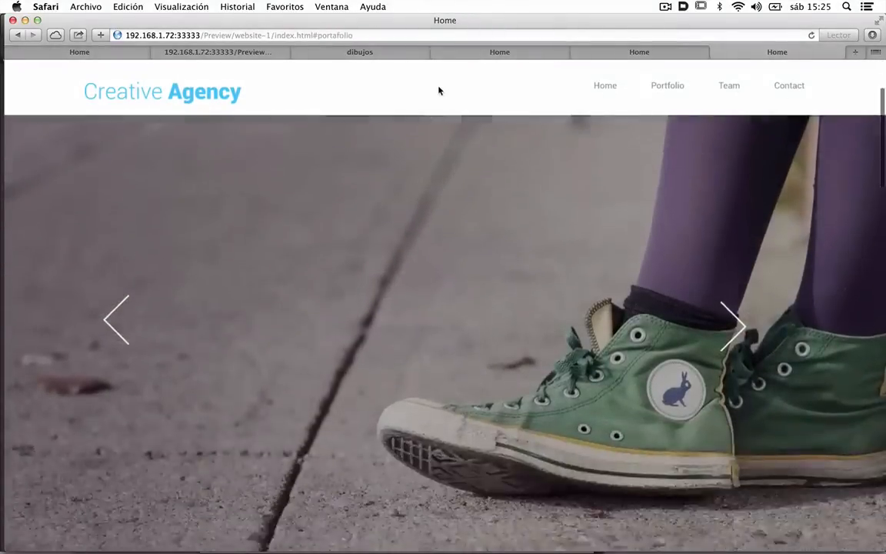
key(super+Tab)
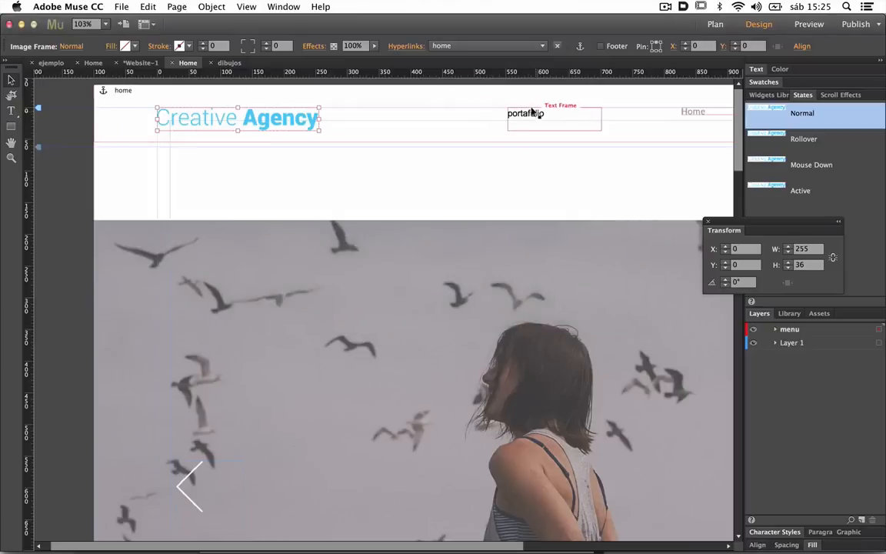
Step: Close the floating Transform panel and make menu the active layer
click(522, 113)
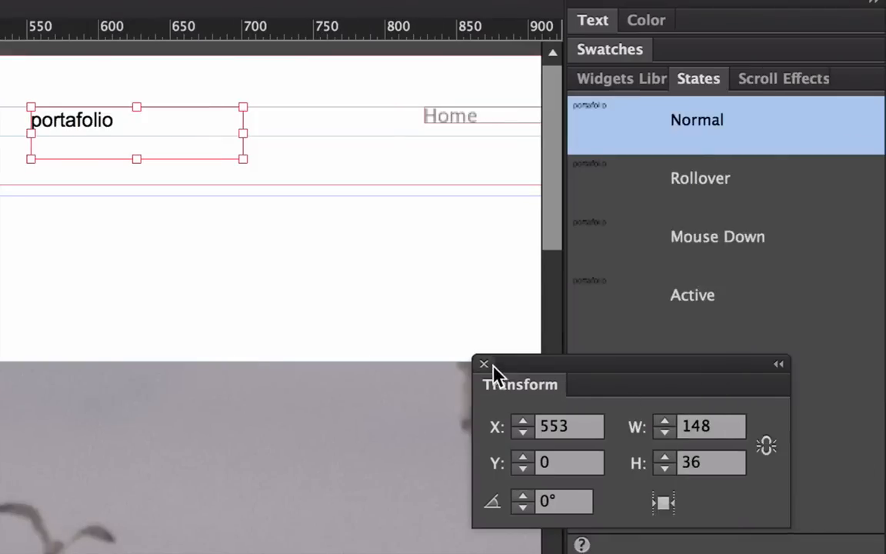
click(485, 364)
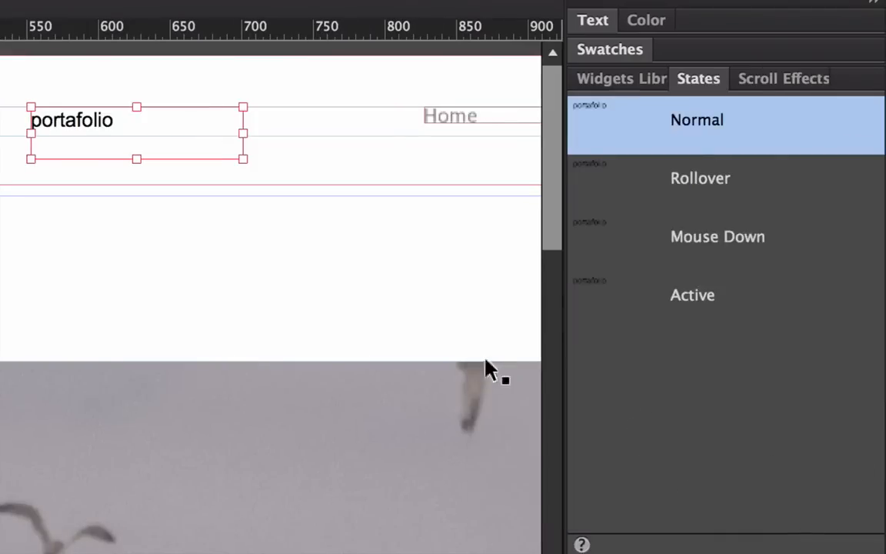
click(673, 333)
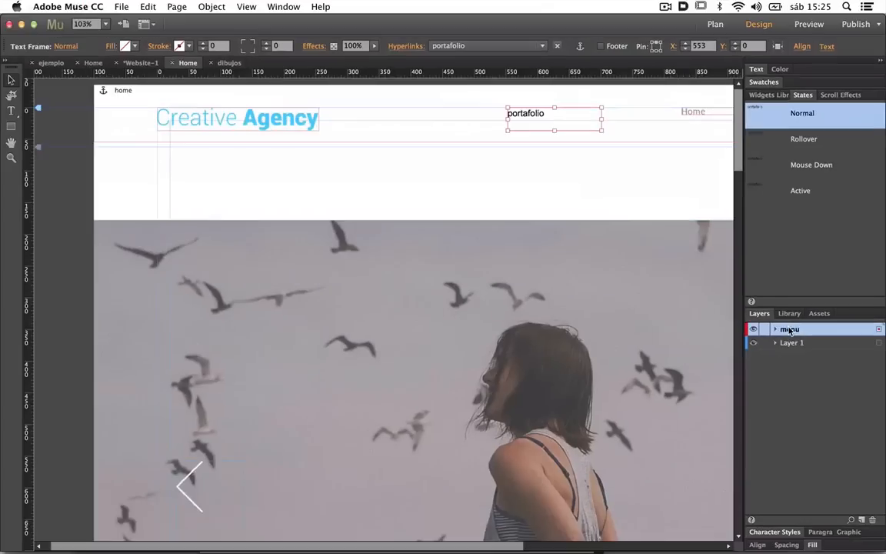
Step: Select the street photo to check which layer it belongs to, and deselect it back at the page header
scroll(445, 203, down, 5)
scroll(445, 201, down, 4)
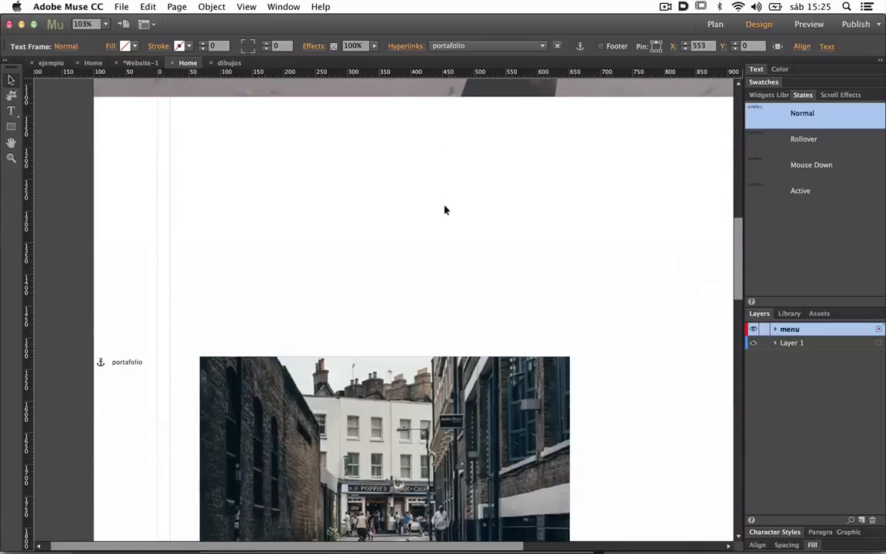
click(474, 363)
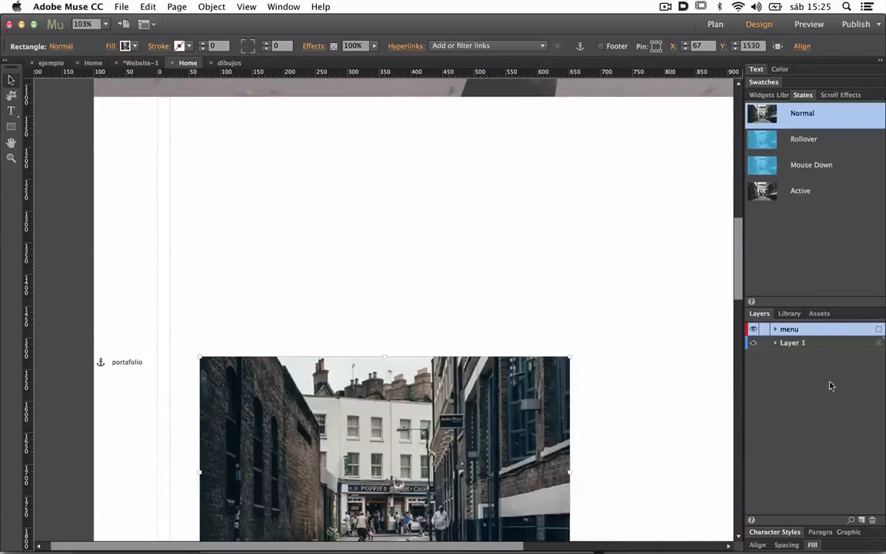
scroll(440, 333, up, 15)
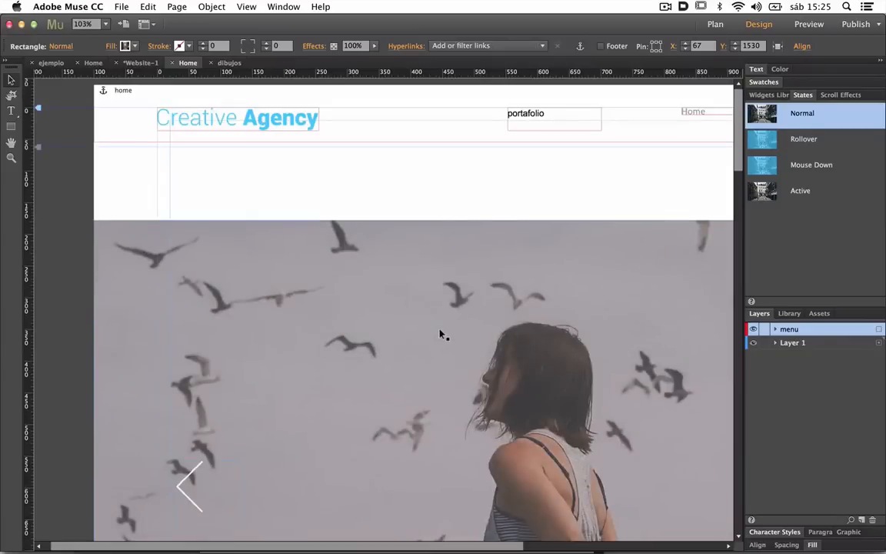
click(372, 148)
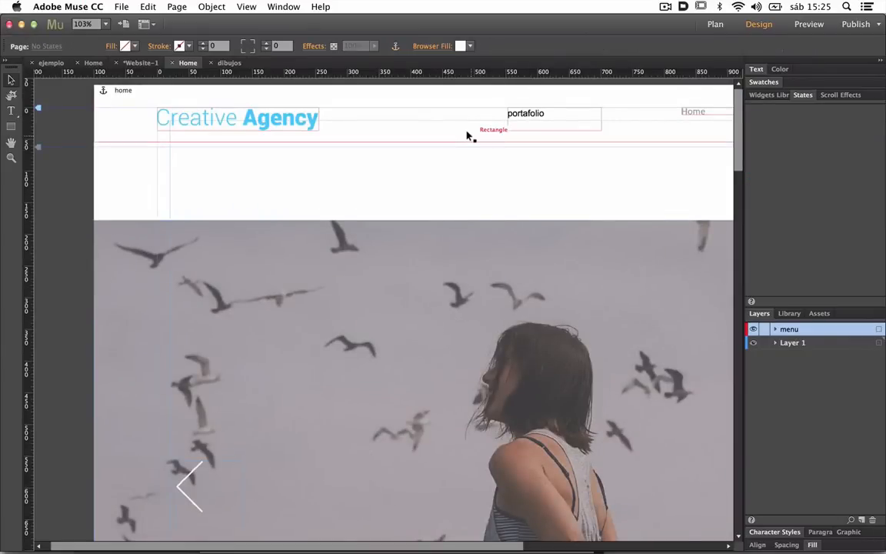
Step: Shrink the portafolio text frame, move it below the menu image's Home item at X 813, Y 36, and copy it below Portfolio, Team and Contact
scroll(469, 136, right, 6)
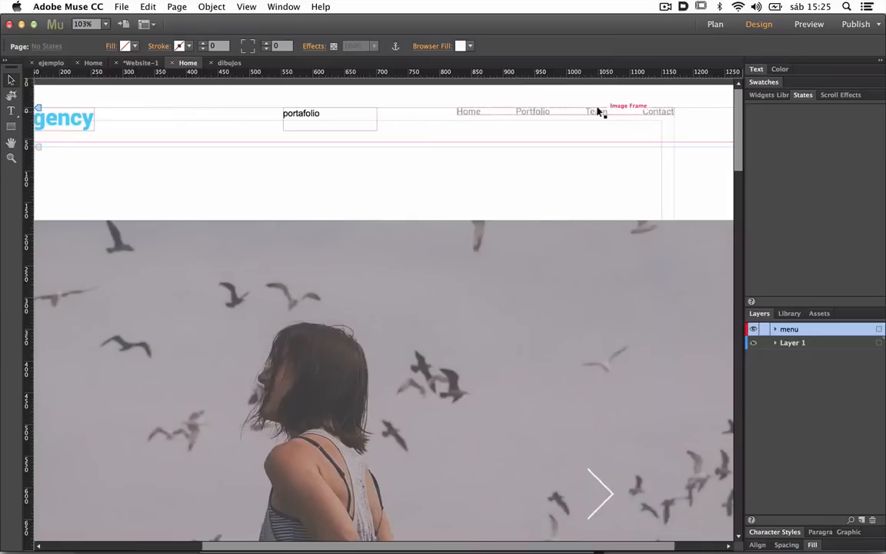
click(599, 112)
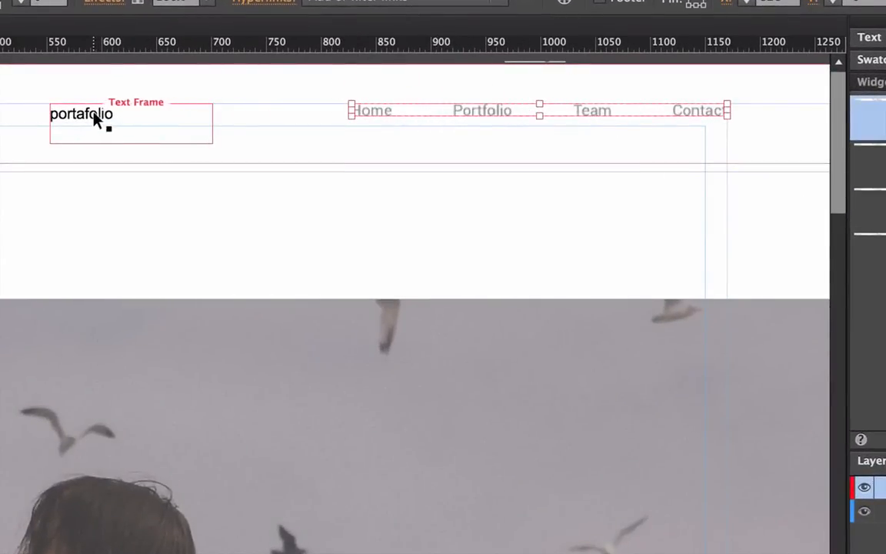
drag(95, 118, 380, 157)
drag(497, 183, 706, 157)
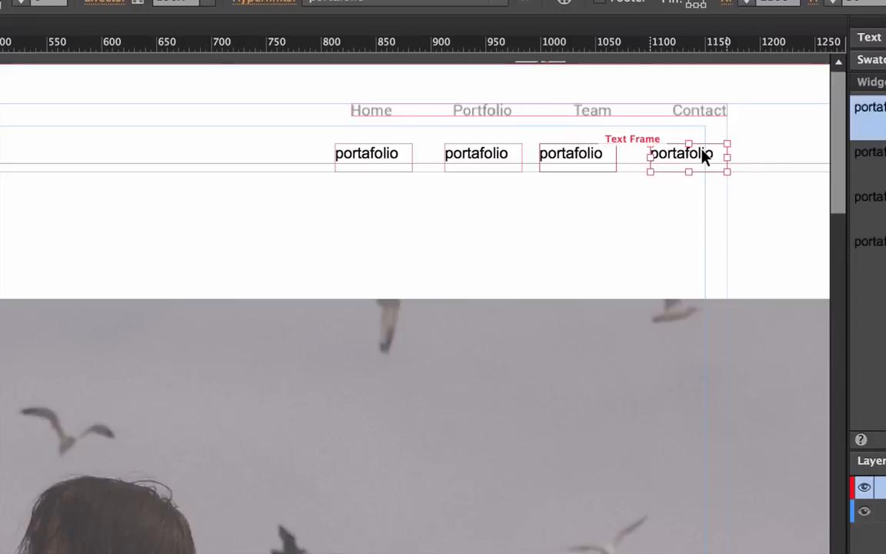
Step: Preview the page in Safari and compare the sharpness of the menu image and the portafolio texts at different magnifications
click(687, 116)
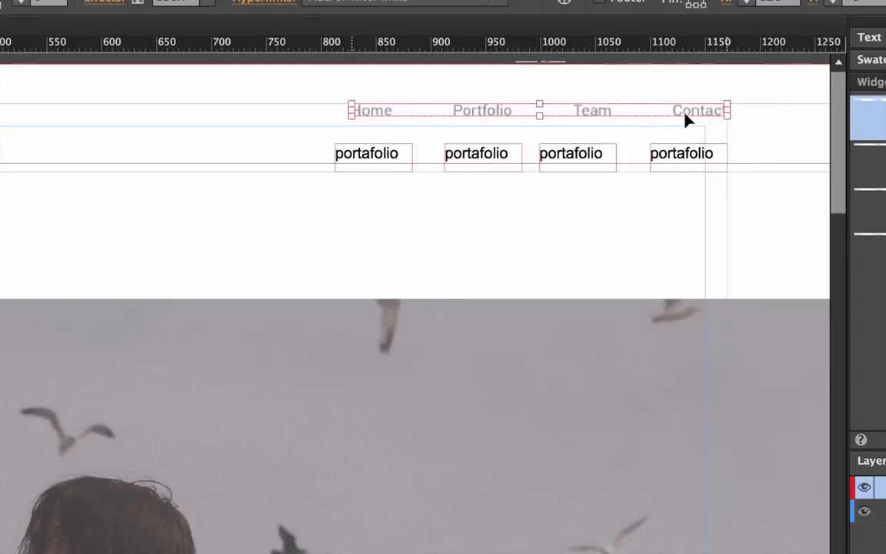
click(361, 151)
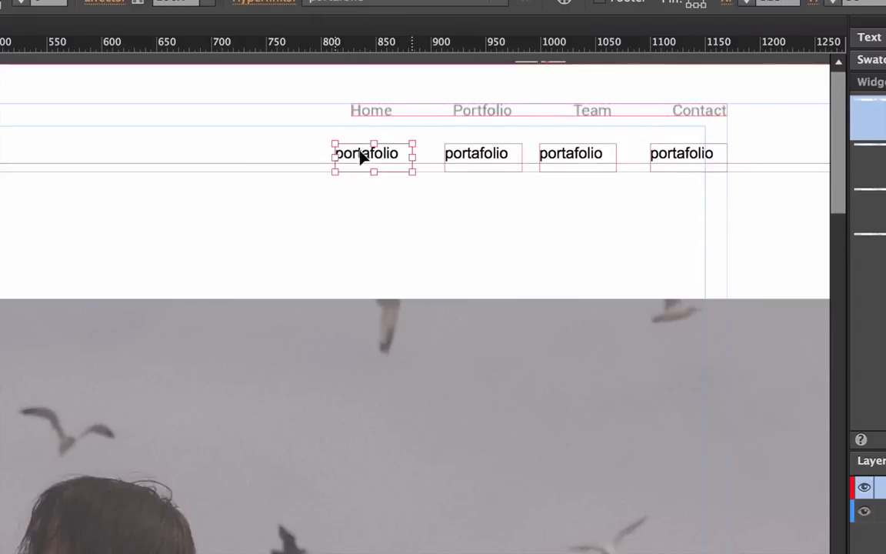
key(super+shift+e)
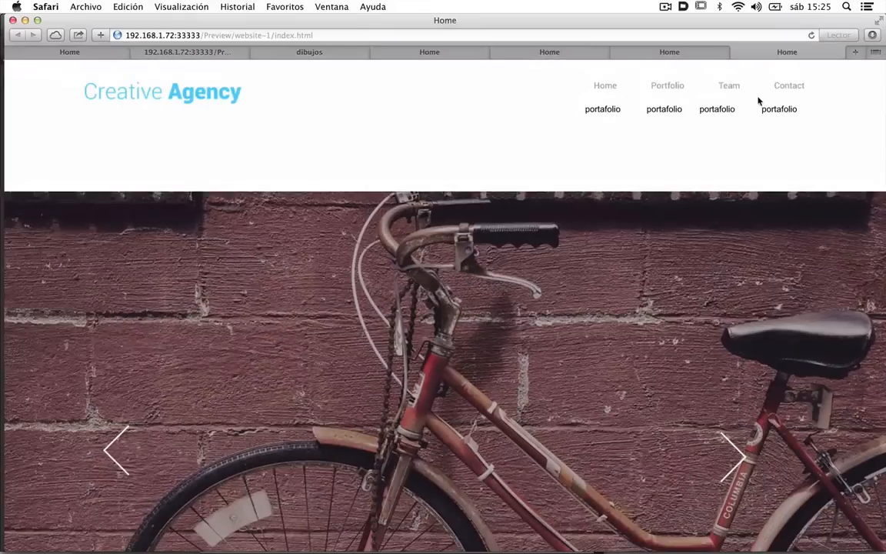
scroll(759, 100, up, 8)
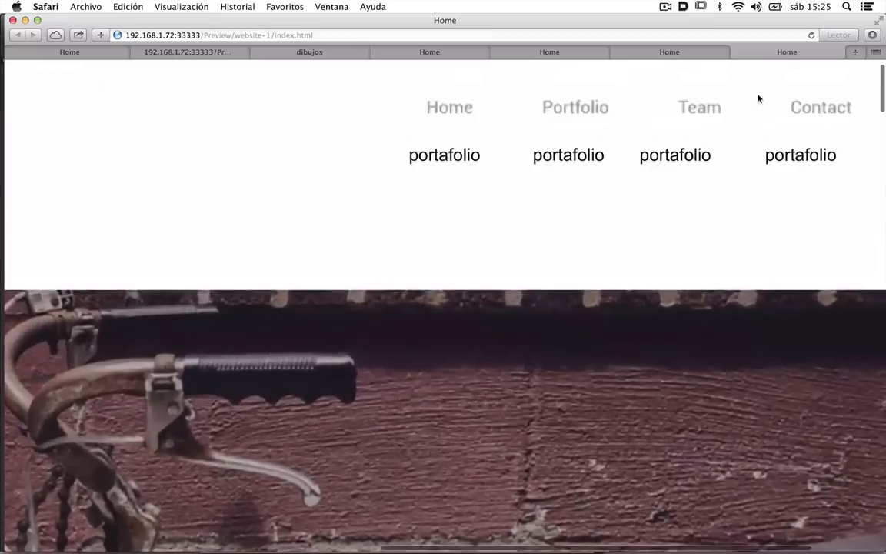
scroll(544, 151, up, 4)
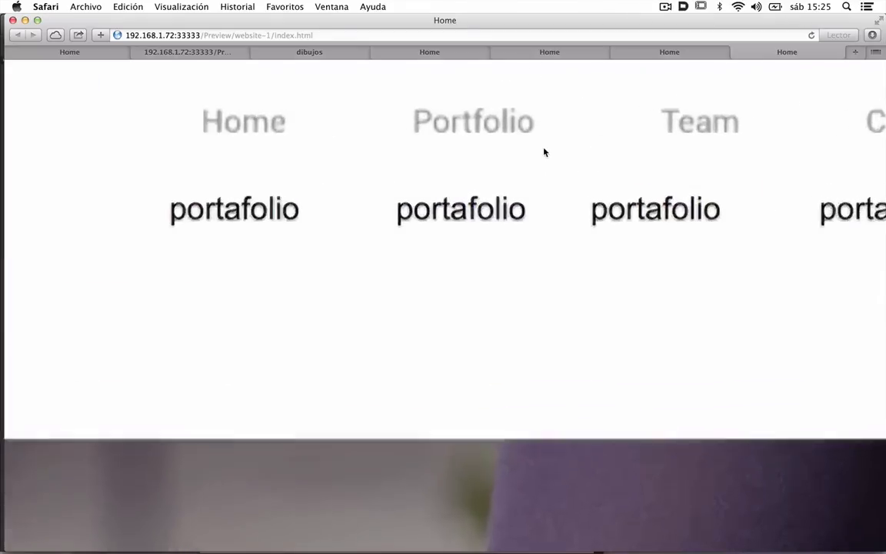
scroll(544, 151, down, 4)
scroll(543, 152, up, 3)
scroll(544, 152, down, 3)
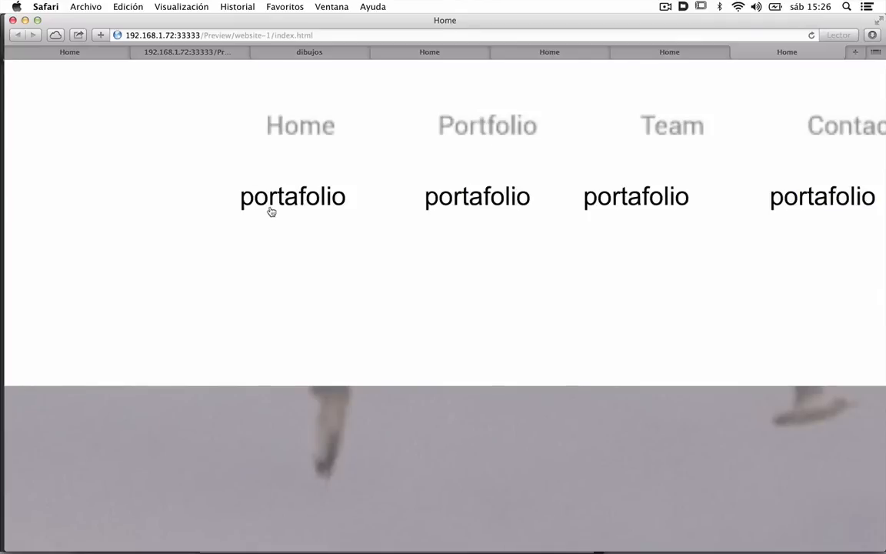
scroll(335, 198, up, 4)
scroll(335, 198, down, 4)
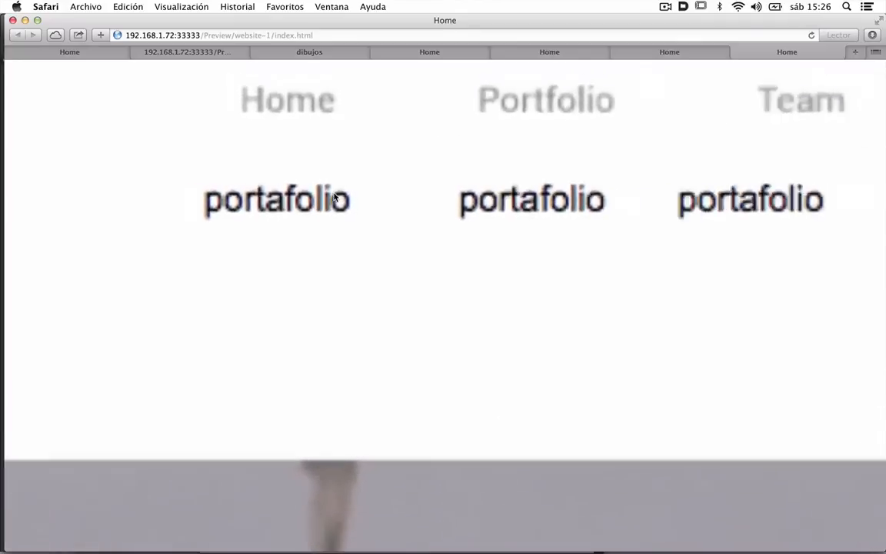
scroll(301, 117, up, 3)
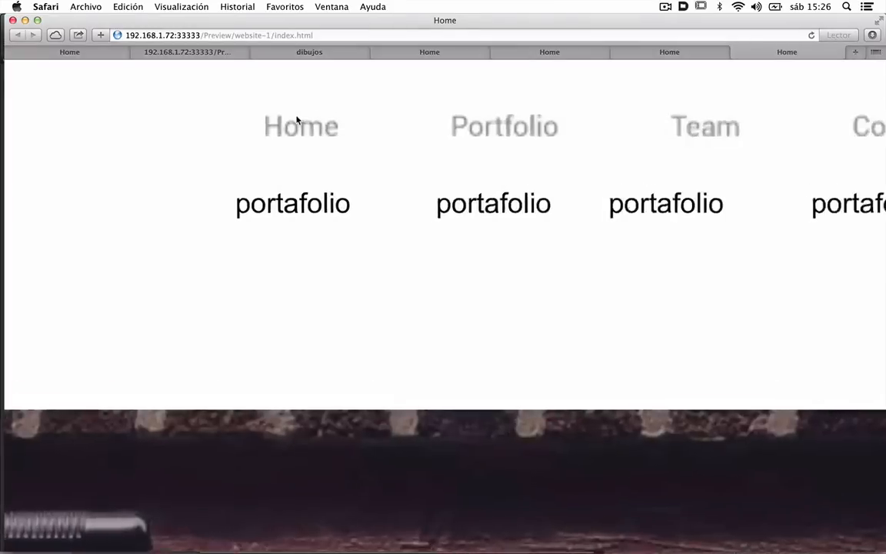
scroll(297, 120, down, 3)
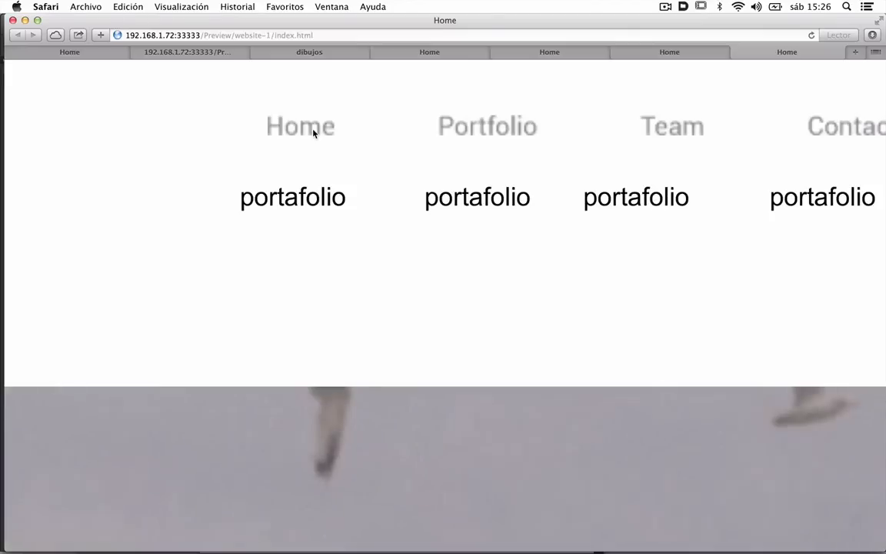
key(super+Tab)
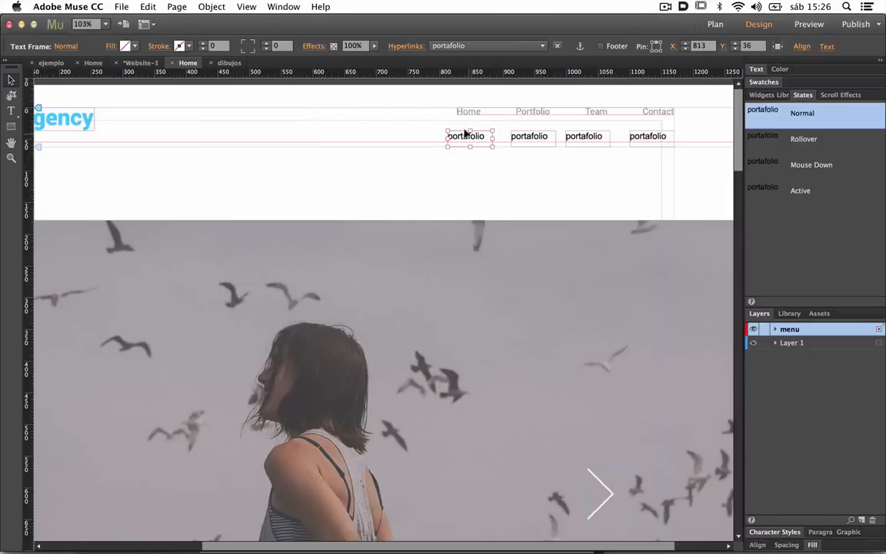
Step: Select the portafolio texts below Portfolio, Team and Contact one by one and look over the Home page down to the street photo
click(530, 135)
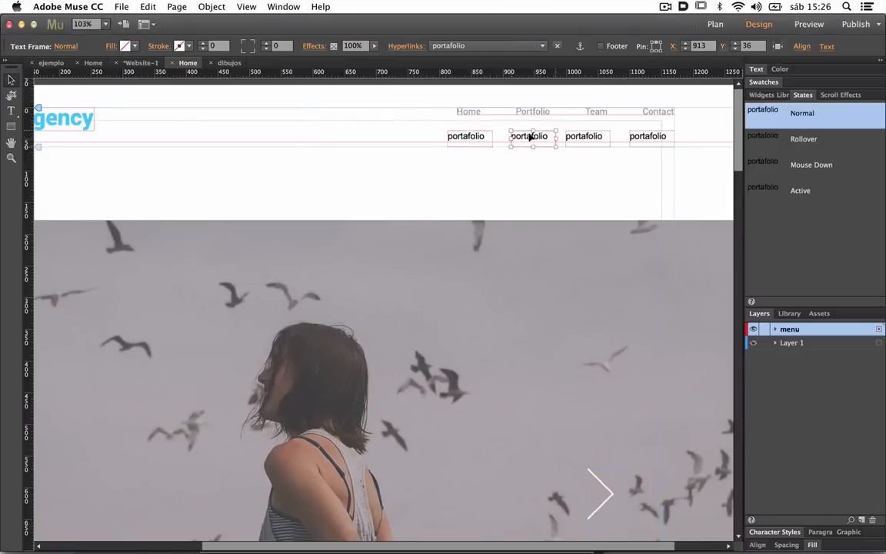
click(580, 138)
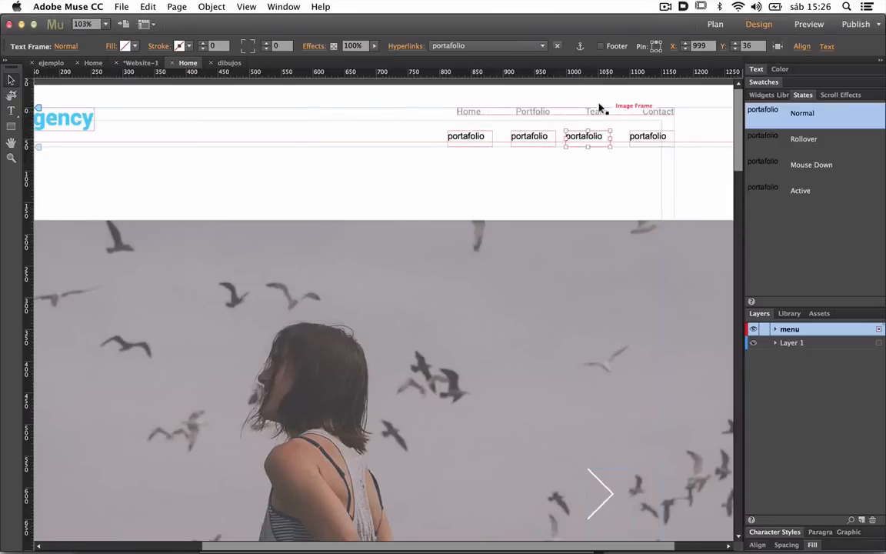
click(647, 136)
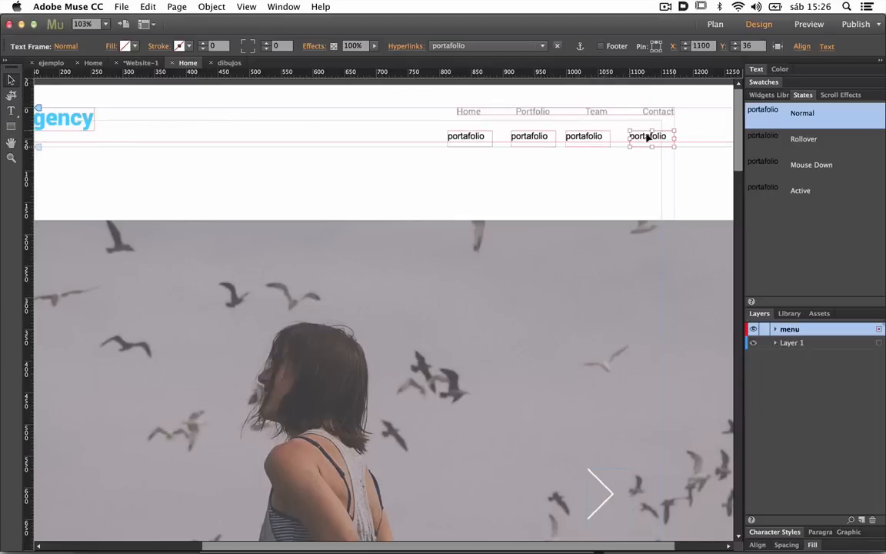
scroll(469, 211, down, 10)
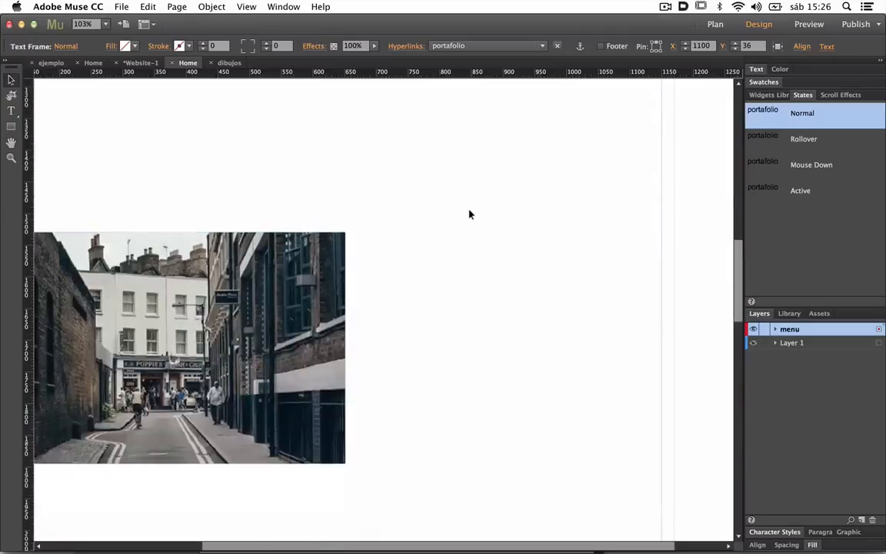
scroll(469, 212, up, 5)
scroll(470, 215, up, 5)
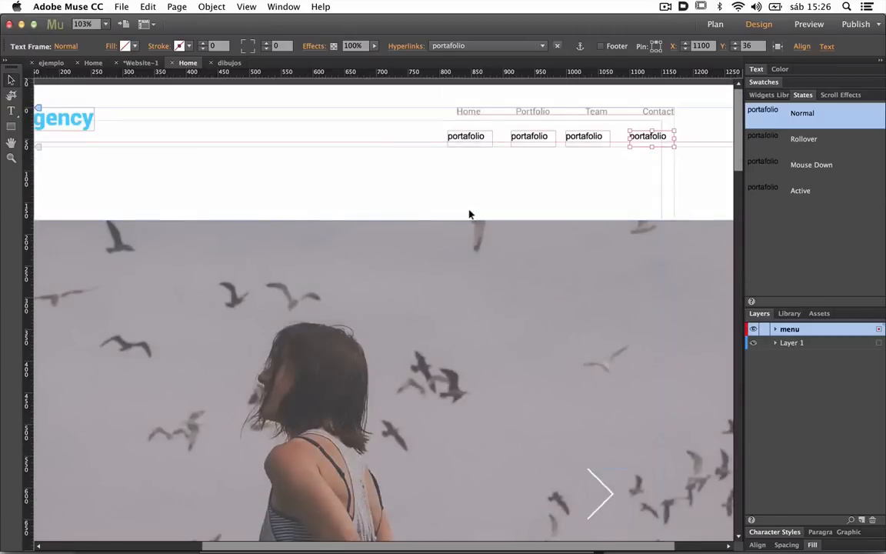
scroll(470, 214, down, 10)
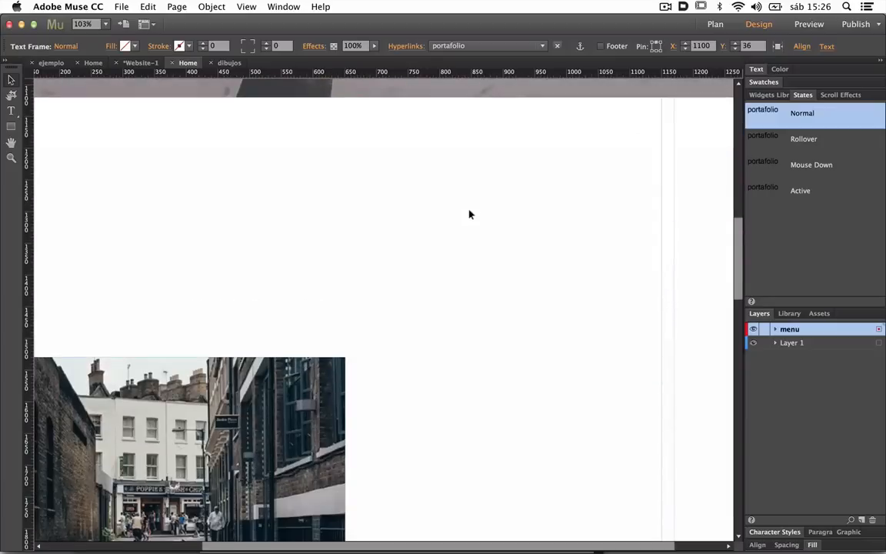
scroll(470, 215, up, 10)
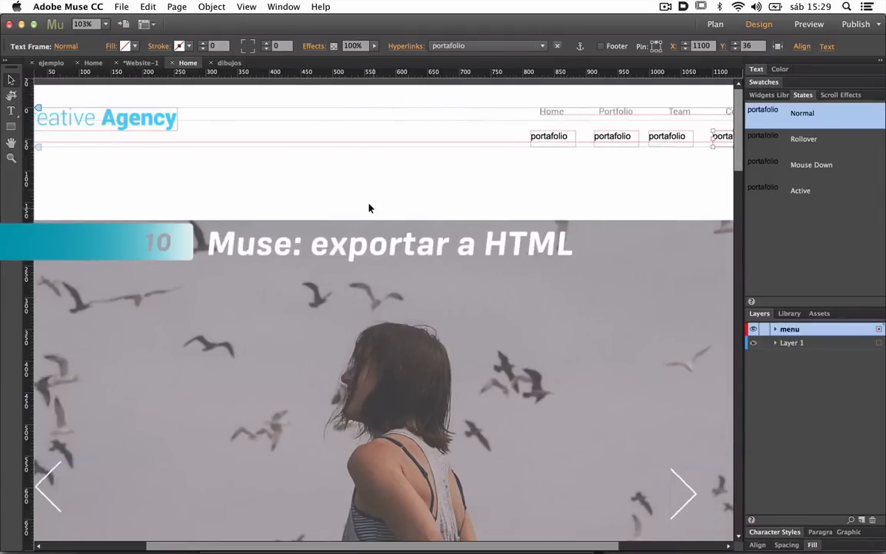
scroll(369, 209, down, 12)
scroll(370, 208, up, 10)
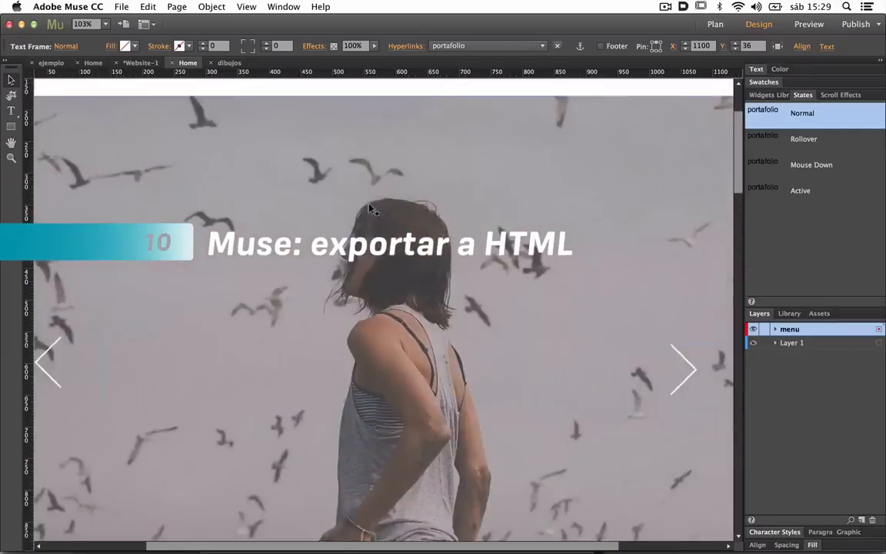
scroll(369, 209, up, 3)
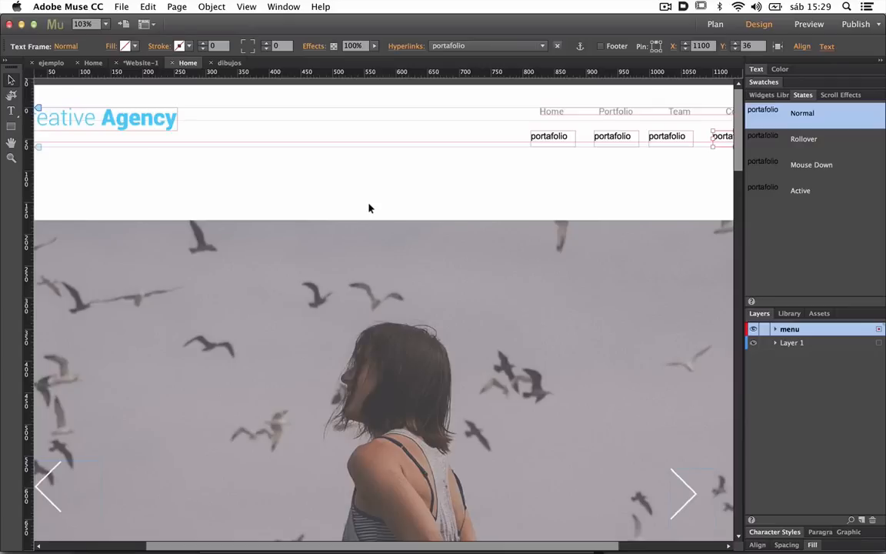
Step: Start exporting the site as HTML despite the modified asset links, and enter tarea1 as the site URL
click(121, 7)
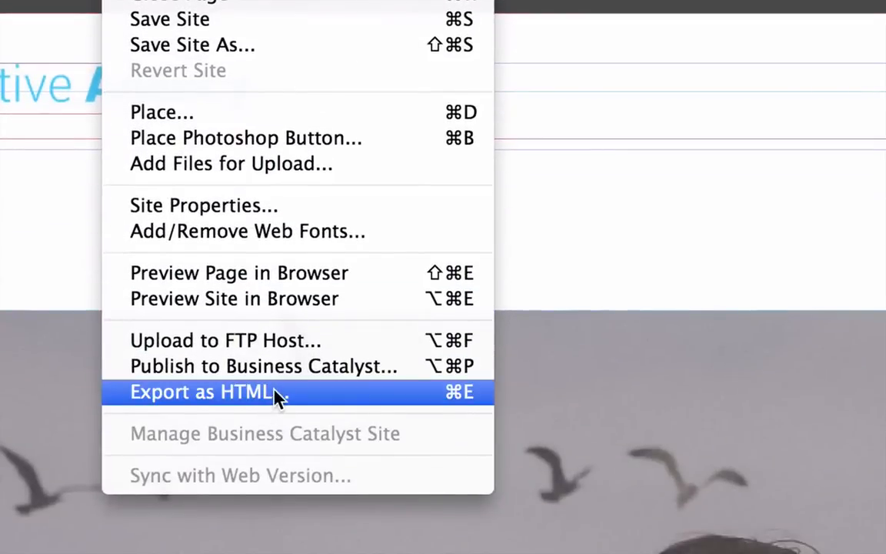
click(277, 394)
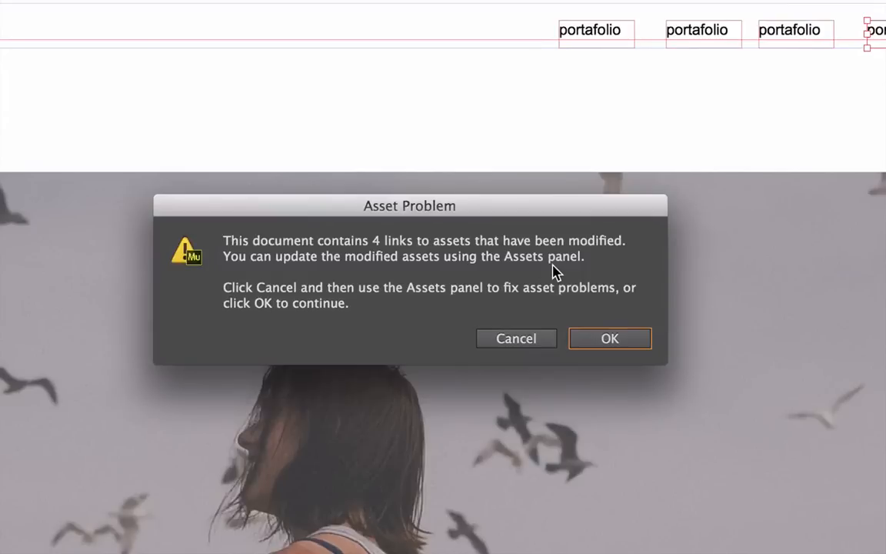
click(588, 348)
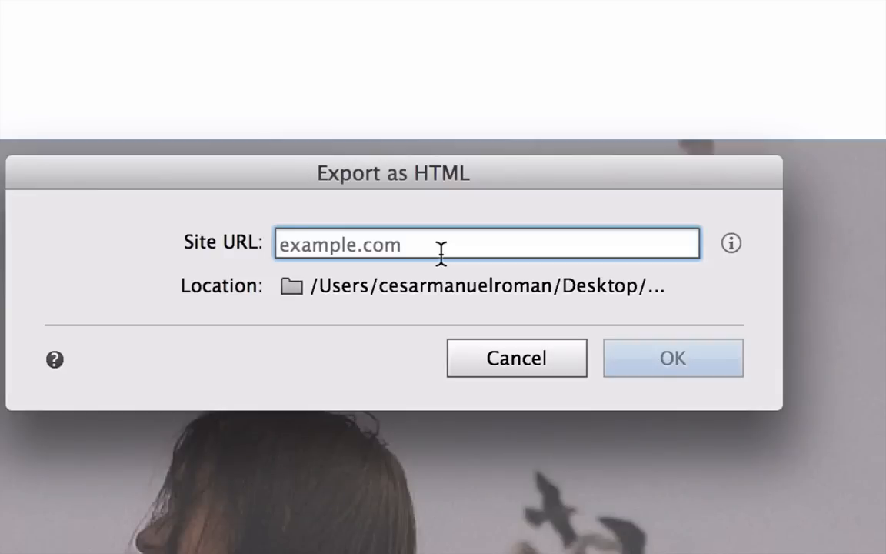
text(tarea1)
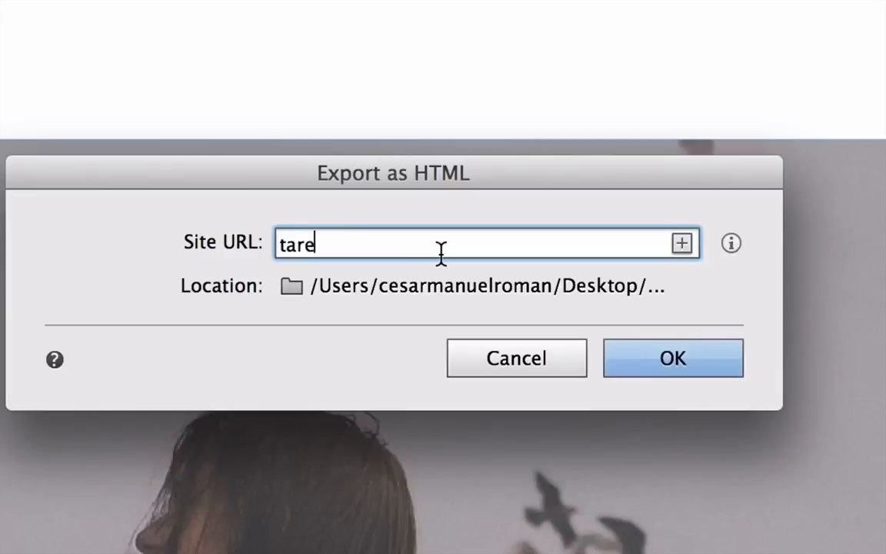
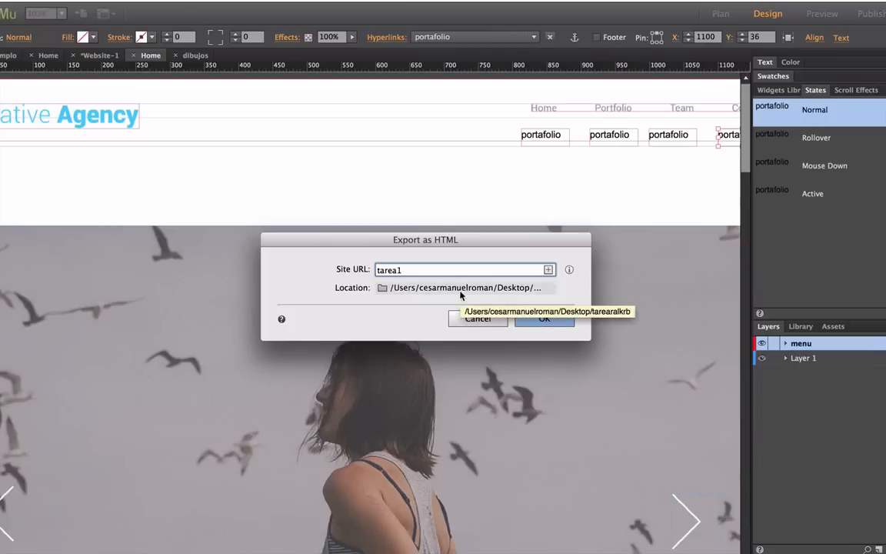
Step: Create a folder named tarea1 on the Desktop and choose it as the export location
click(460, 290)
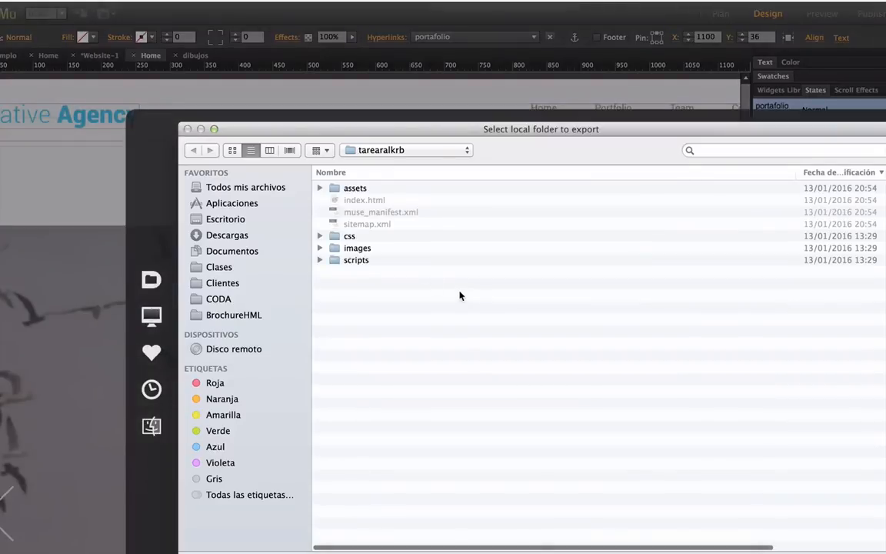
click(228, 222)
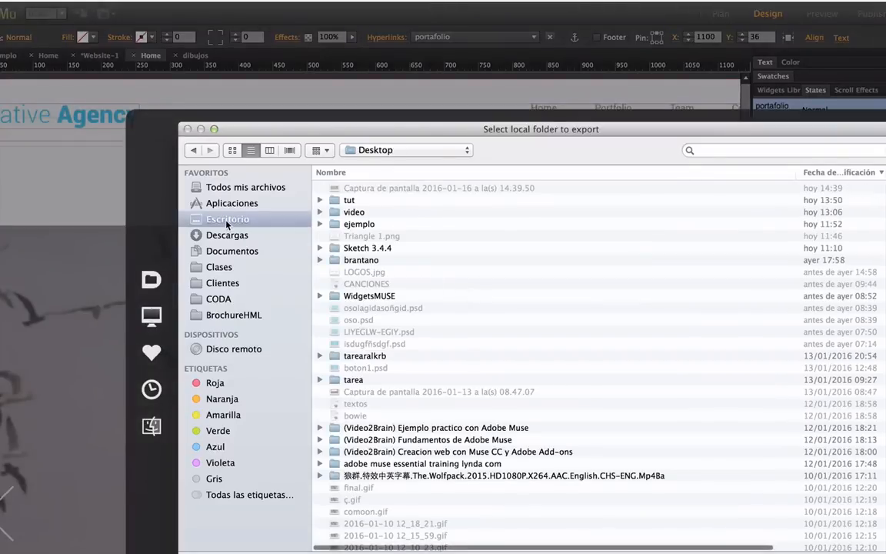
key(super+shift+n)
text(tarea1)
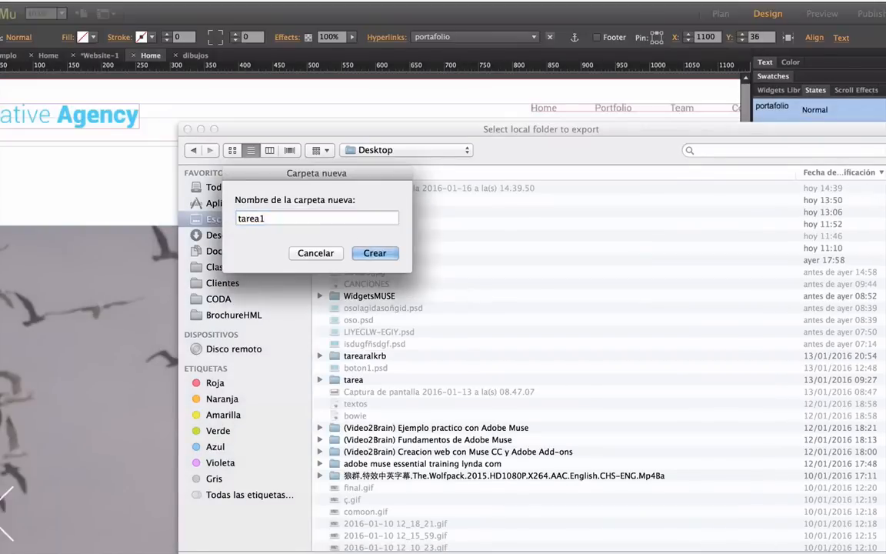
key(Return)
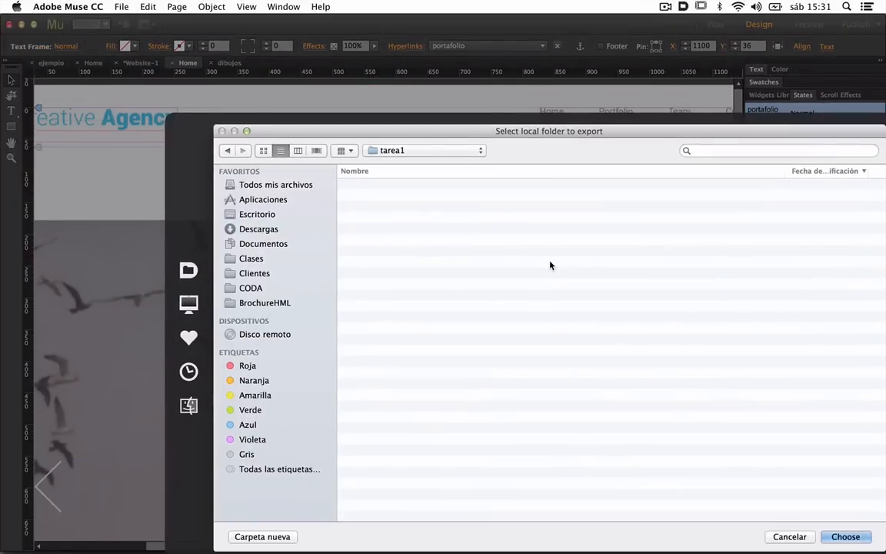
key(Return)
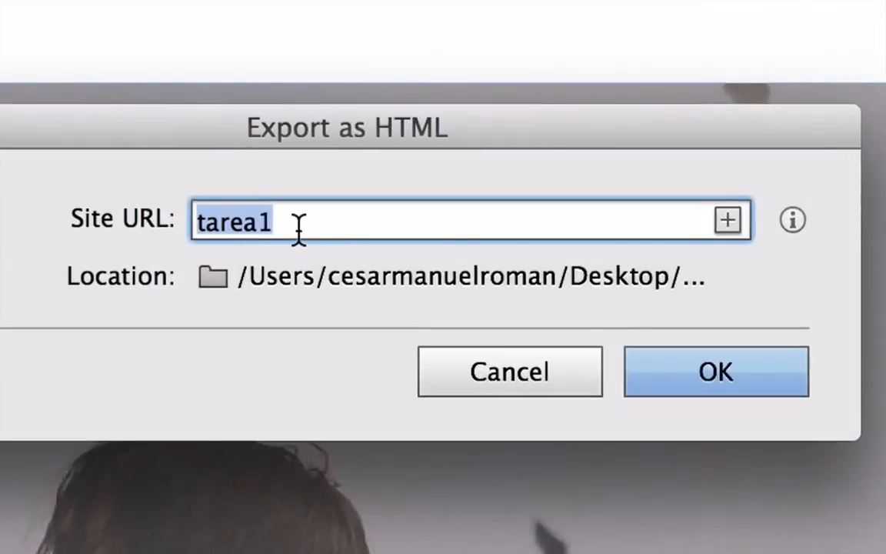
Step: Try to export the site with tarea1, without a .com ending, as the site URL
click(427, 263)
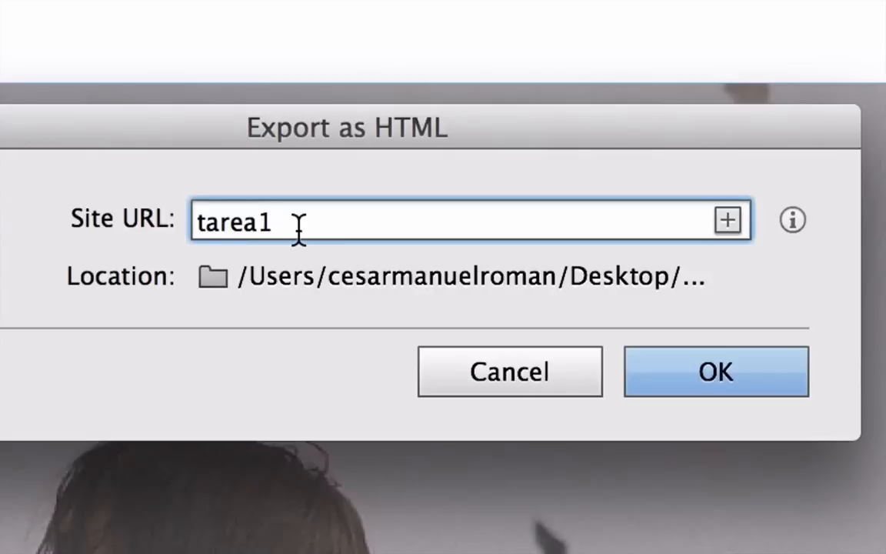
text(.com)
key(BackSpace)
key(BackSpace)
key(BackSpace)
key(BackSpace)
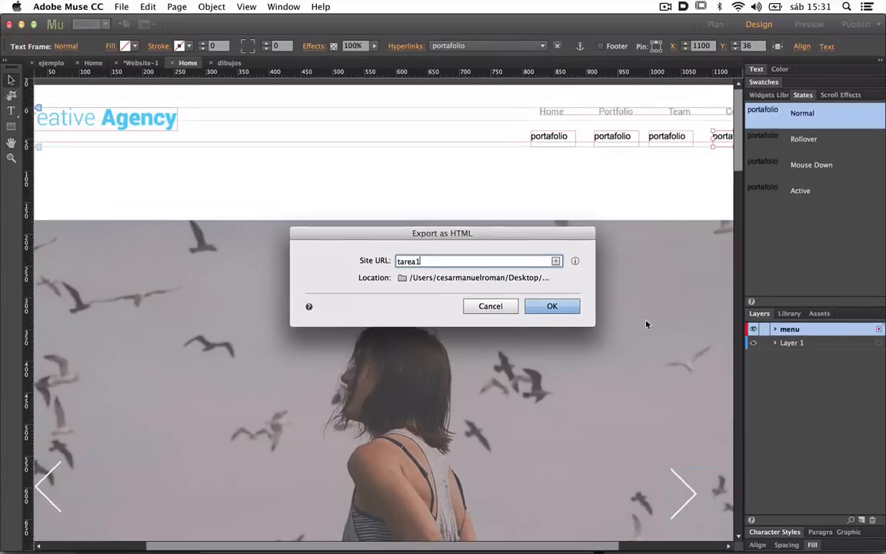
click(553, 306)
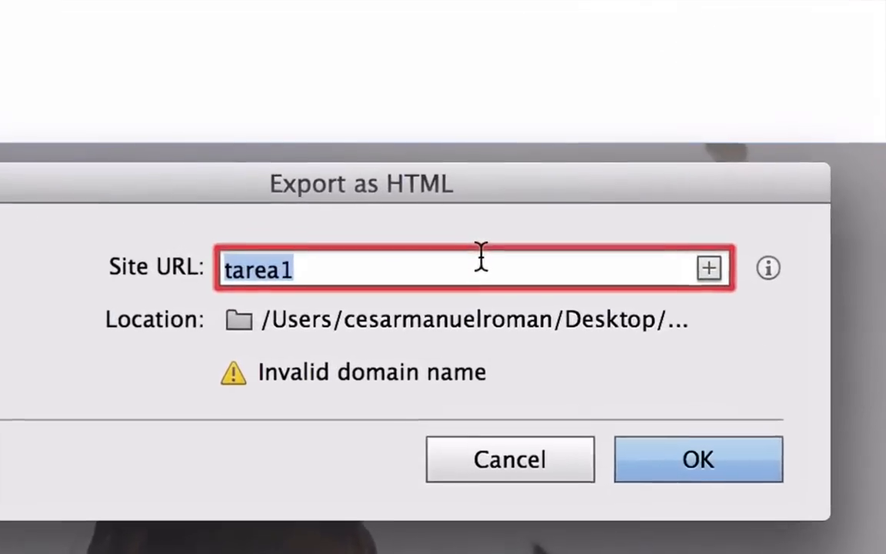
Step: Complete the site URL as tarea1.com and export the site
click(336, 265)
text(.)
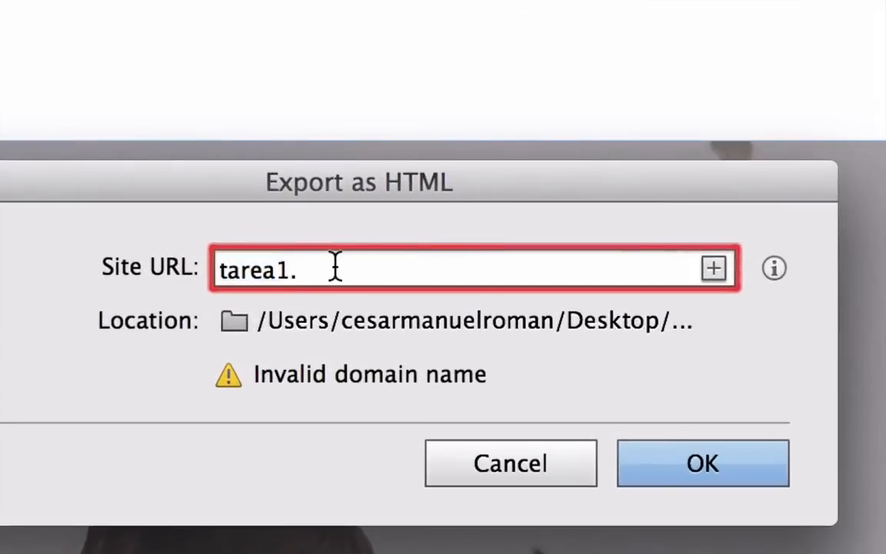
text(dom)
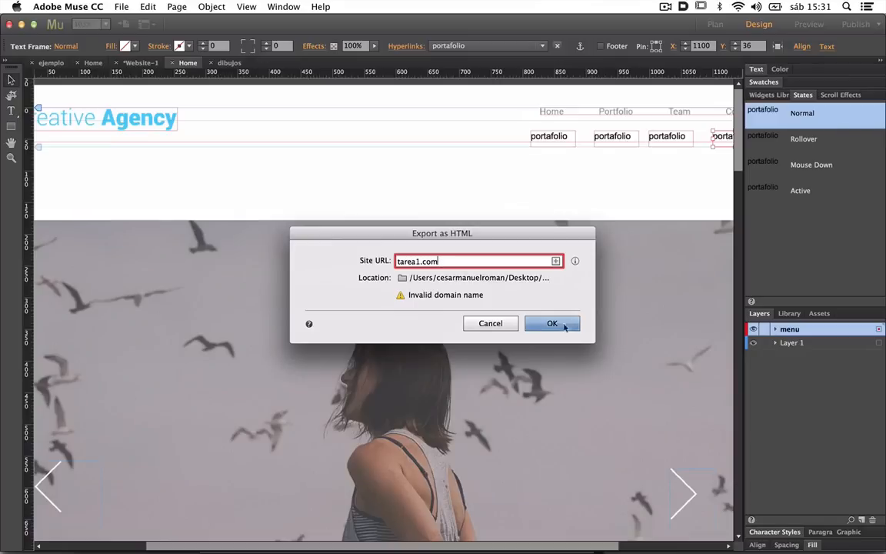
click(559, 325)
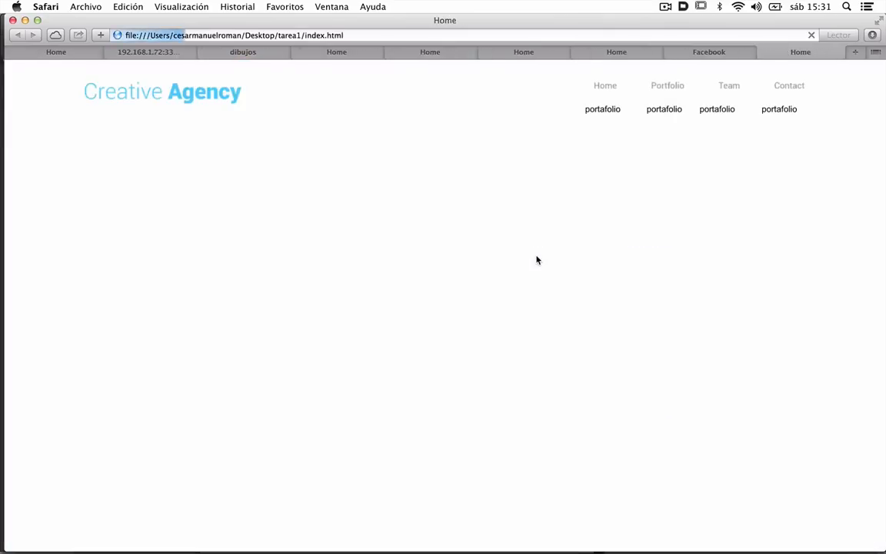
Step: Look over the exported index.html page in Safari down to the street photo and back to the header
scroll(537, 260, down, 10)
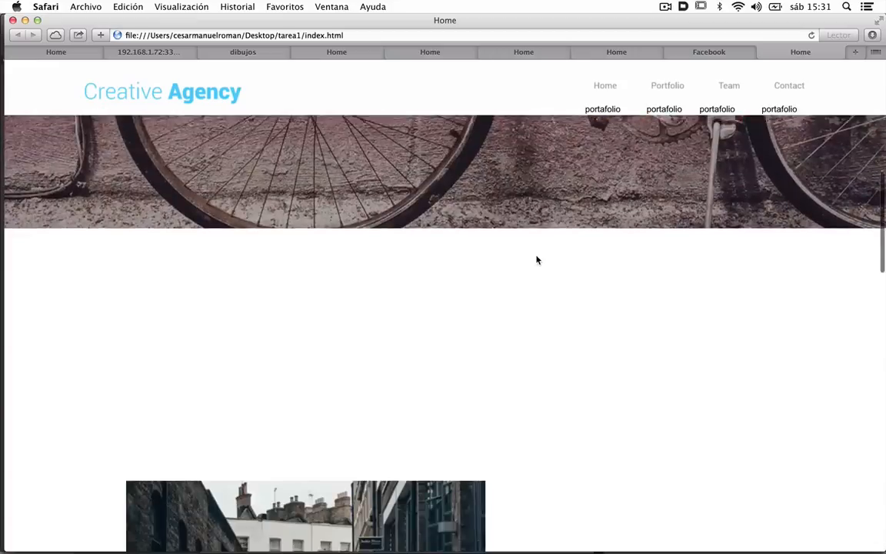
scroll(537, 260, up, 3)
scroll(536, 260, up, 5)
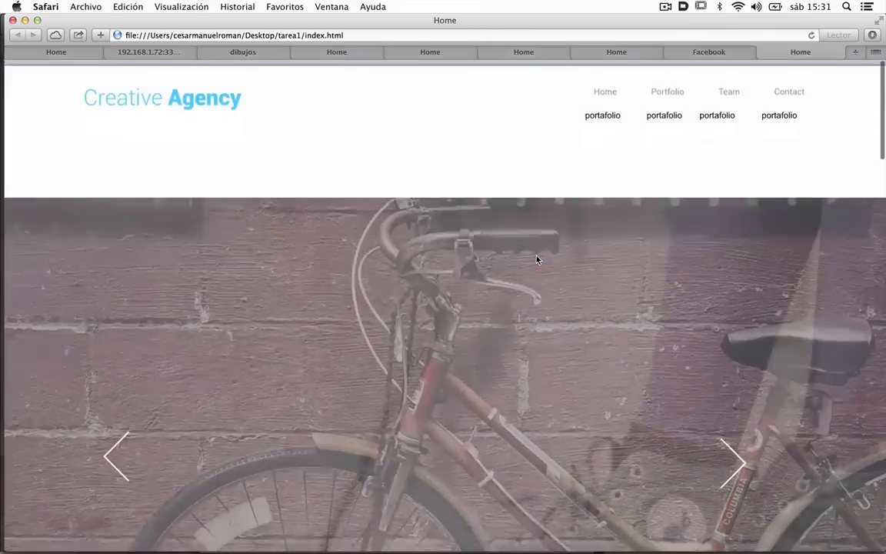
Step: Switch to Finder, open the tarea1 folder on the Desktop and examine the exported dibujos, diseño and portafolio HTML files
key(super+Tab)
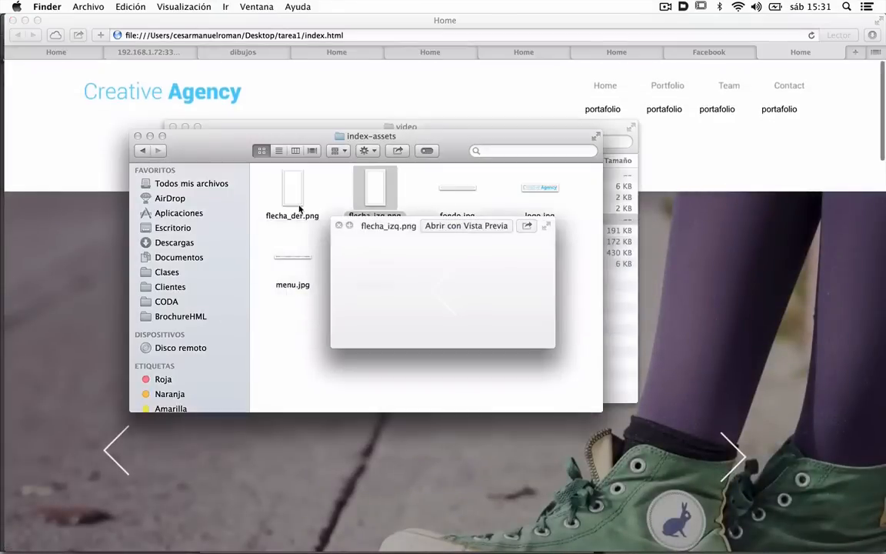
click(175, 228)
double_click(321, 187)
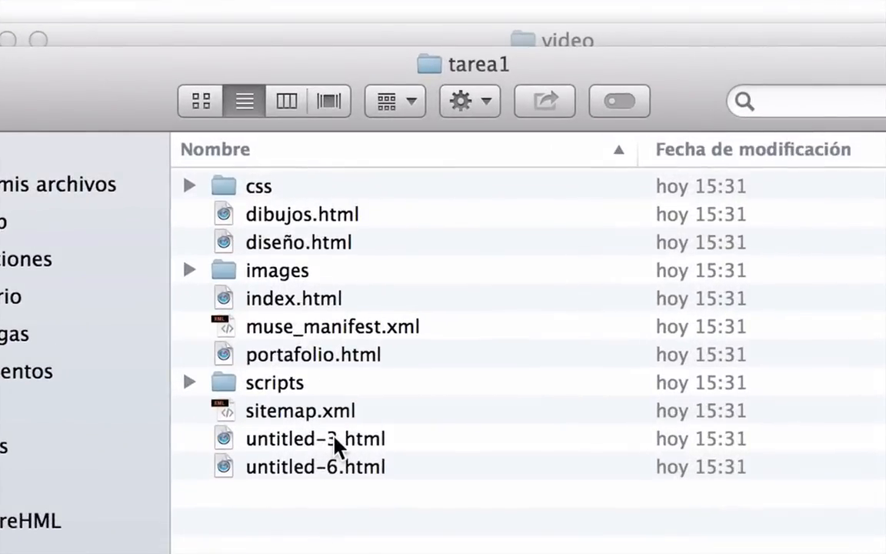
click(327, 220)
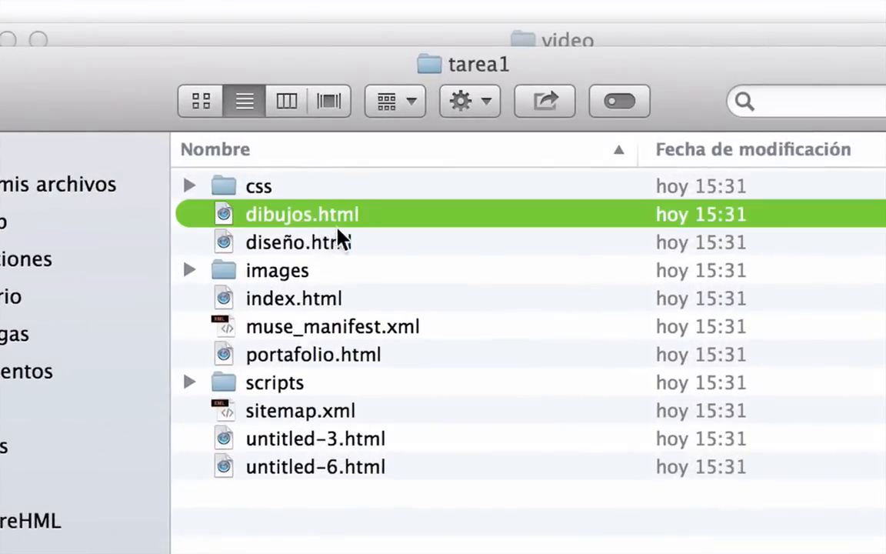
click(338, 242)
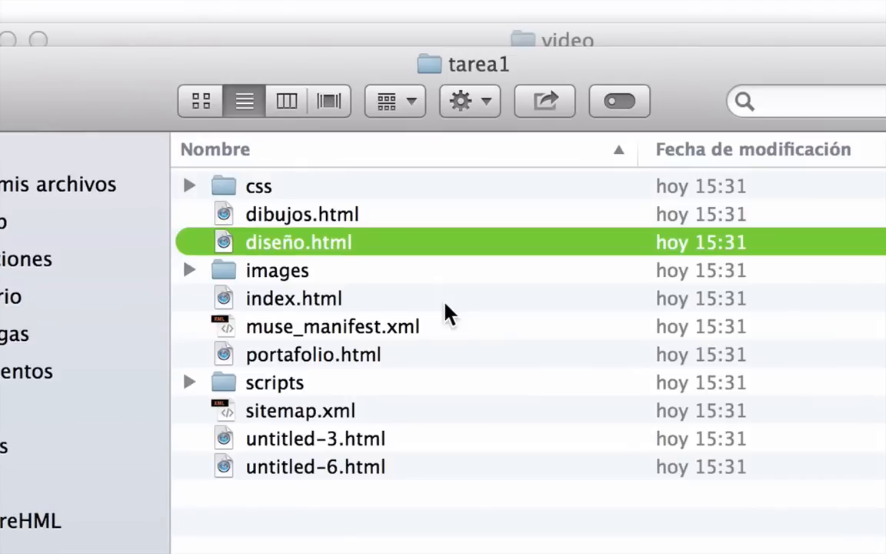
click(353, 356)
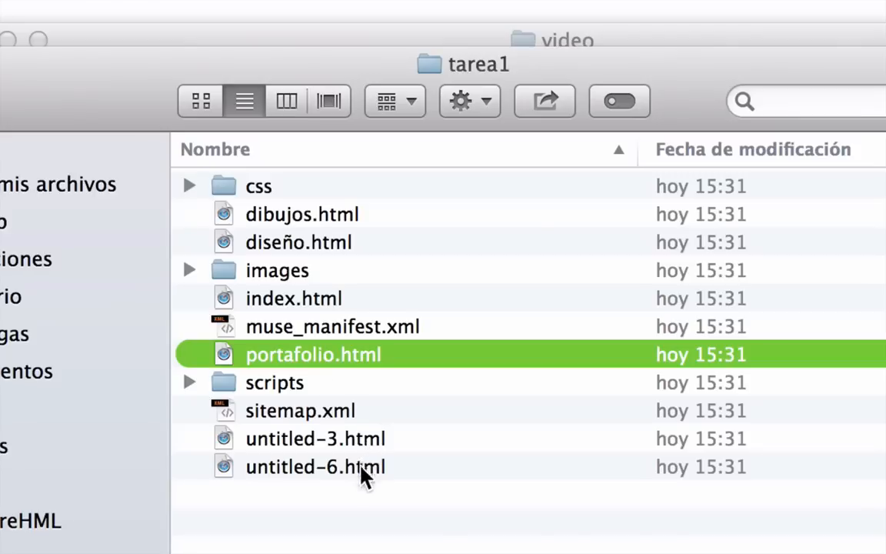
Step: Expand the exported images folder and examine its files, selecting boton1.jpg
click(257, 270)
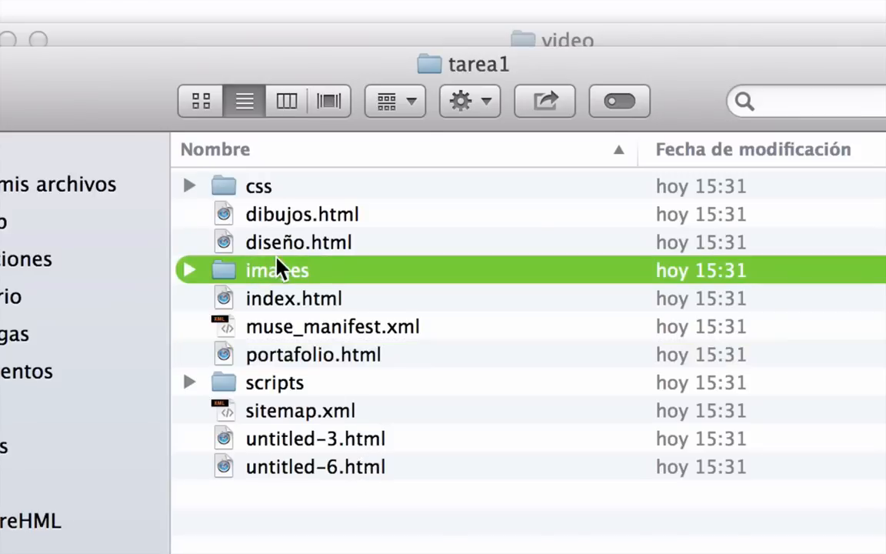
key(Right)
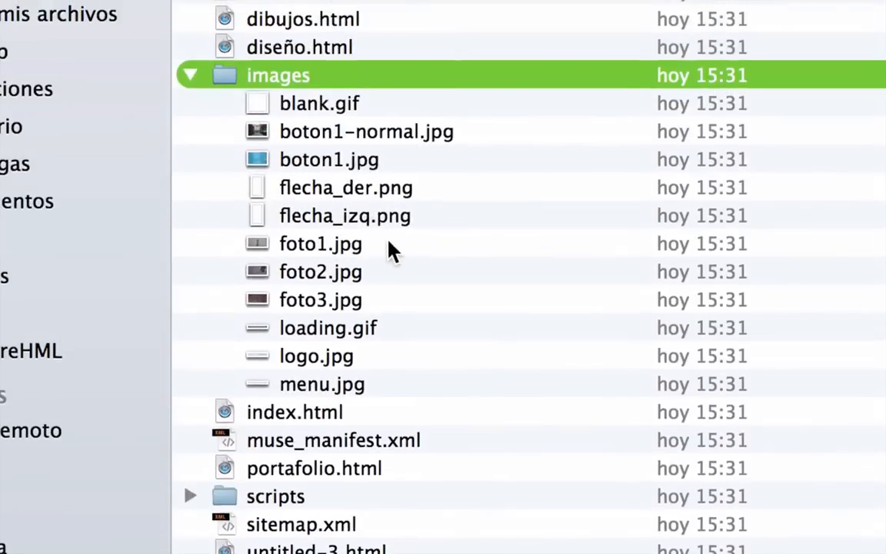
click(315, 166)
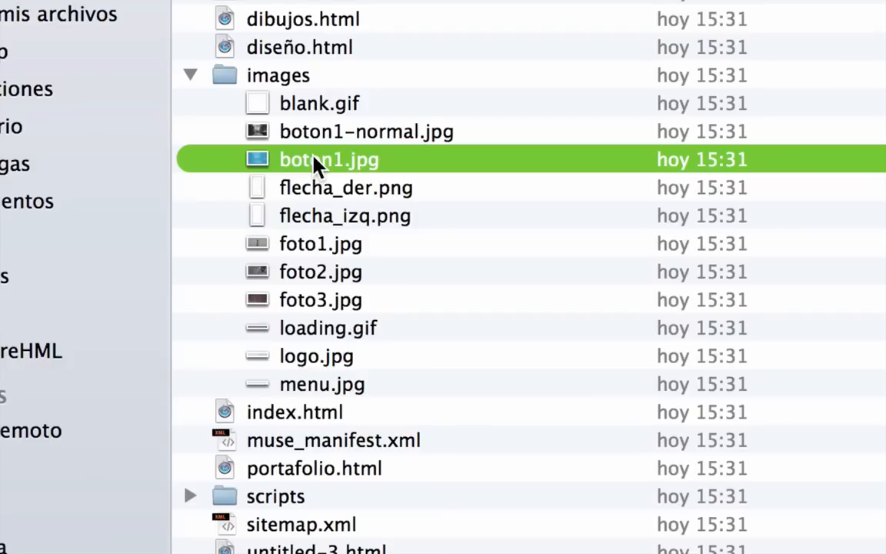
Step: Collapse the images folder, examine the exported style sheets in the css folder and collapse it again
scroll(316, 166, up, 1)
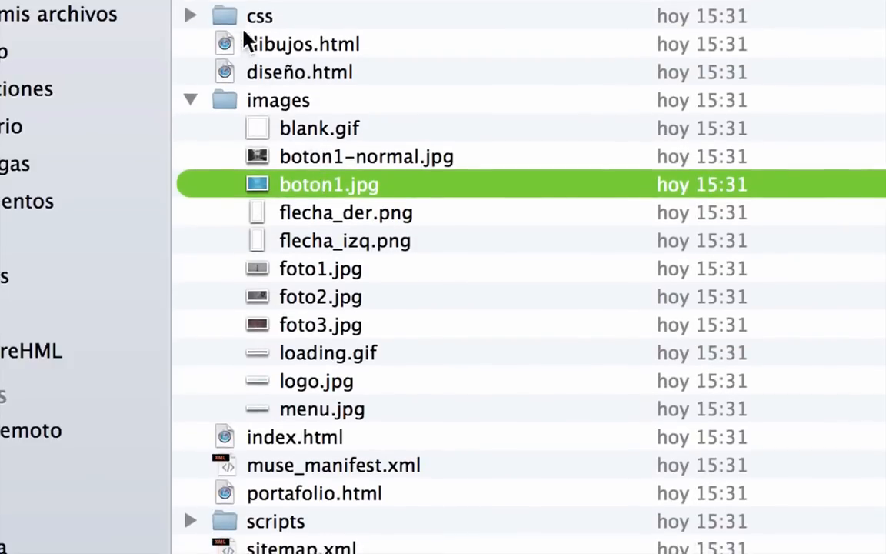
click(192, 99)
click(190, 17)
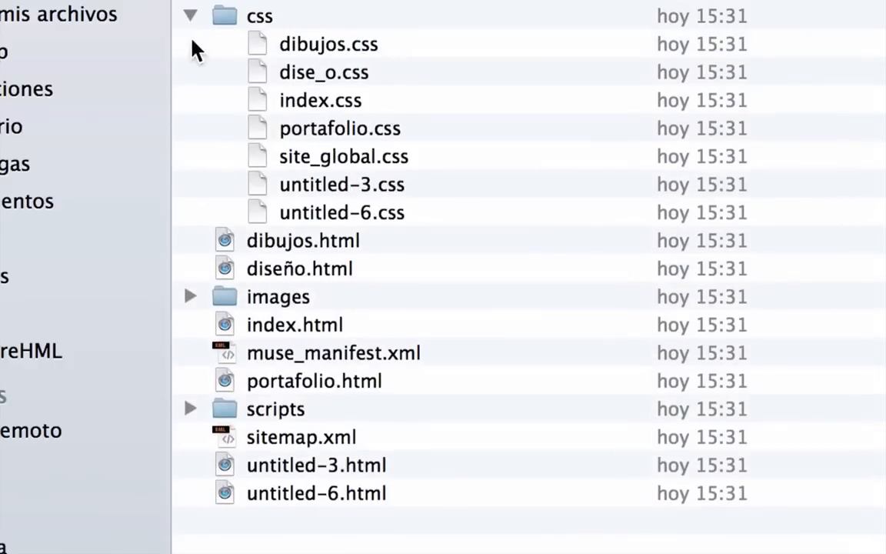
click(189, 16)
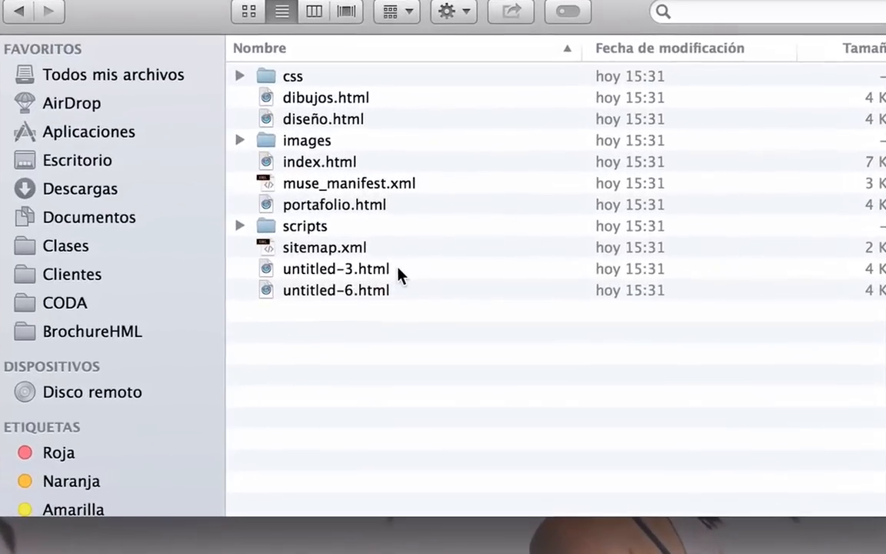
Step: Show the tarea1 folder on the Desktop, reopen it, and switch back to the exported index.html page in Safari
key(super+shift+d)
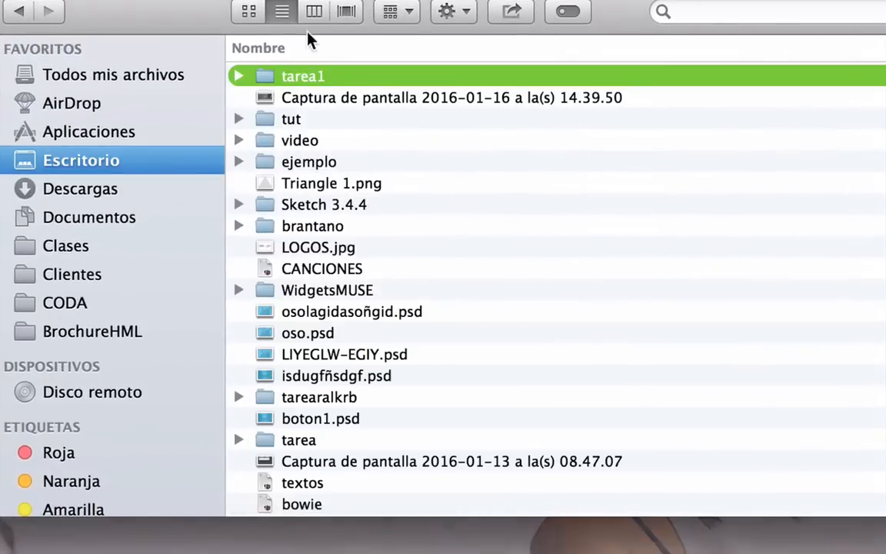
double_click(315, 77)
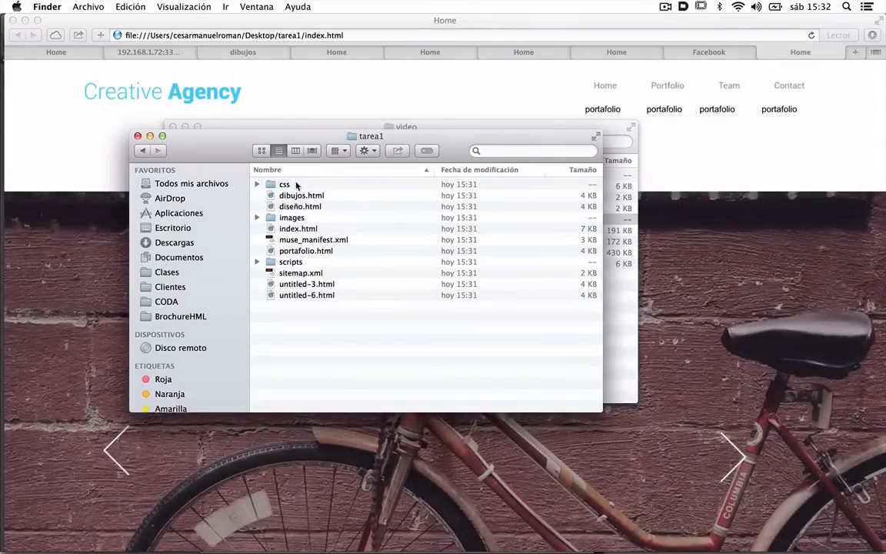
click(347, 103)
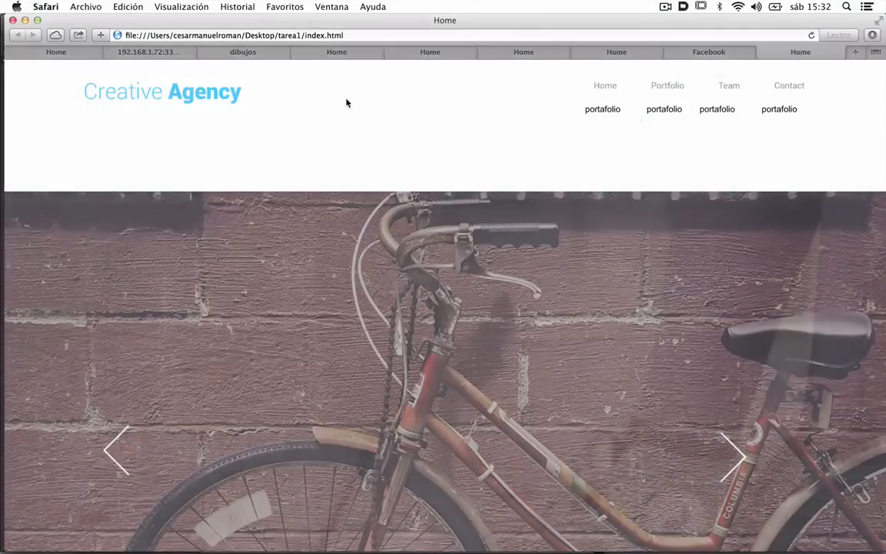